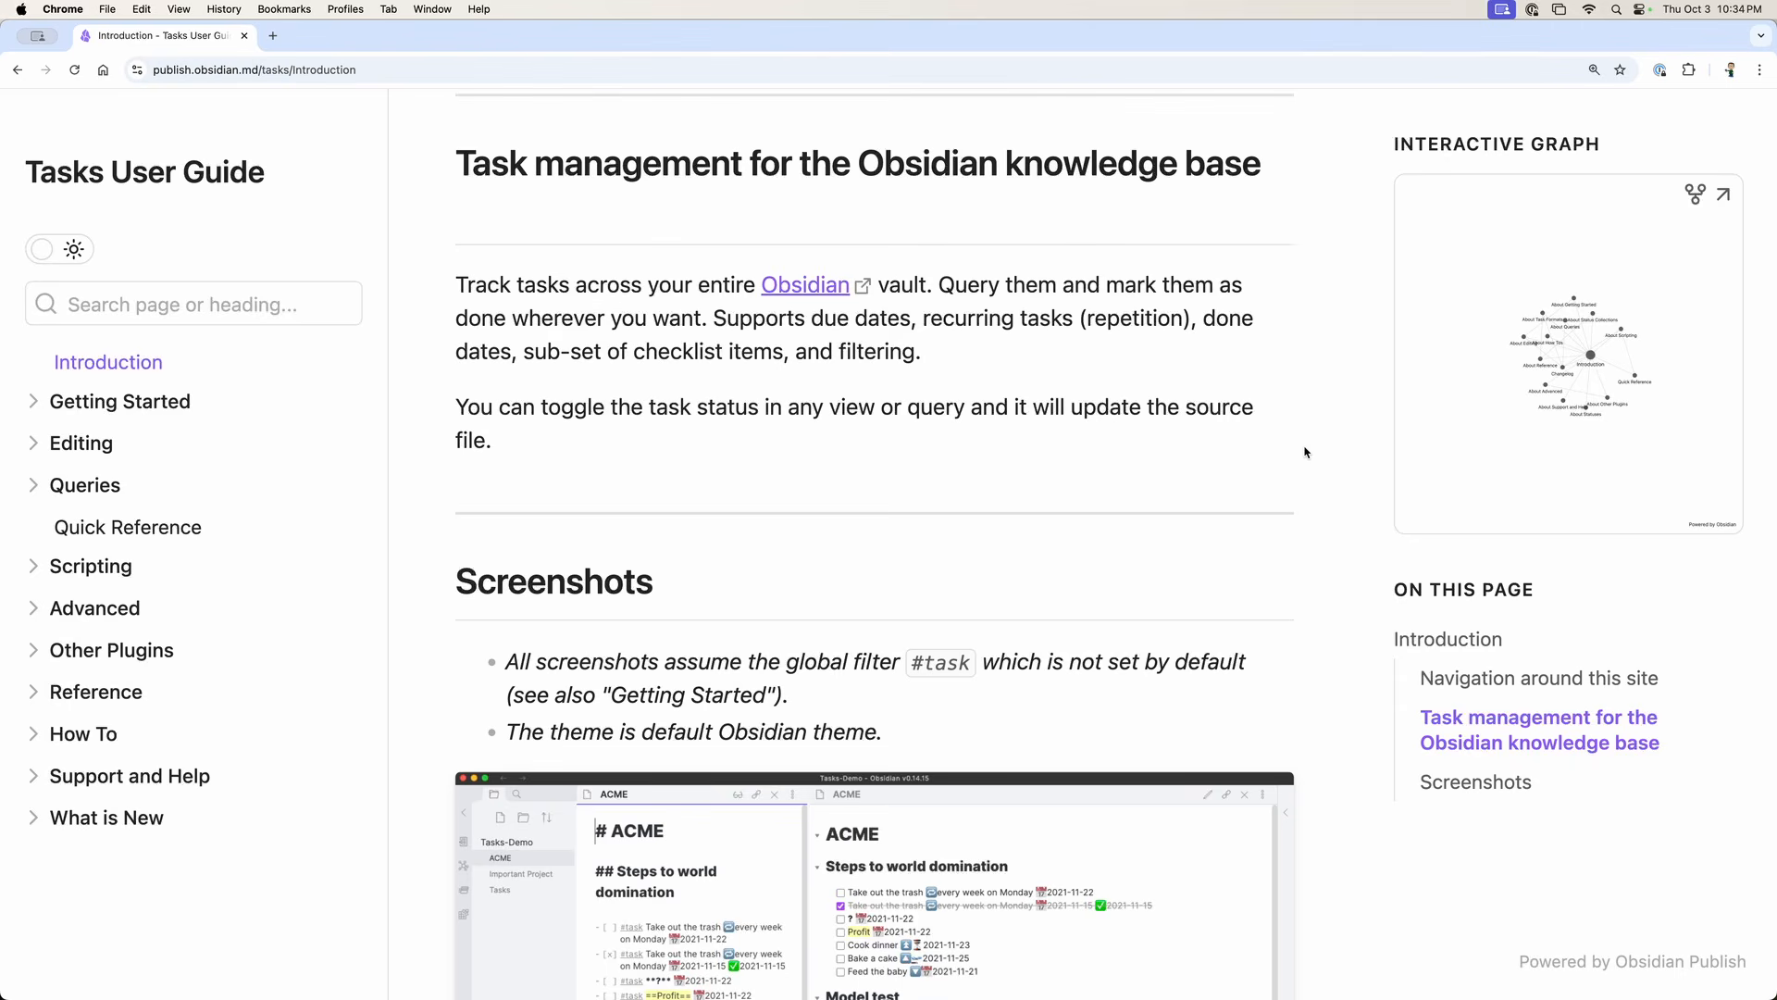
{"action": "scroll", "coordinate": [1305, 451], "scroll_direction": "down", "scroll_amount": 5}
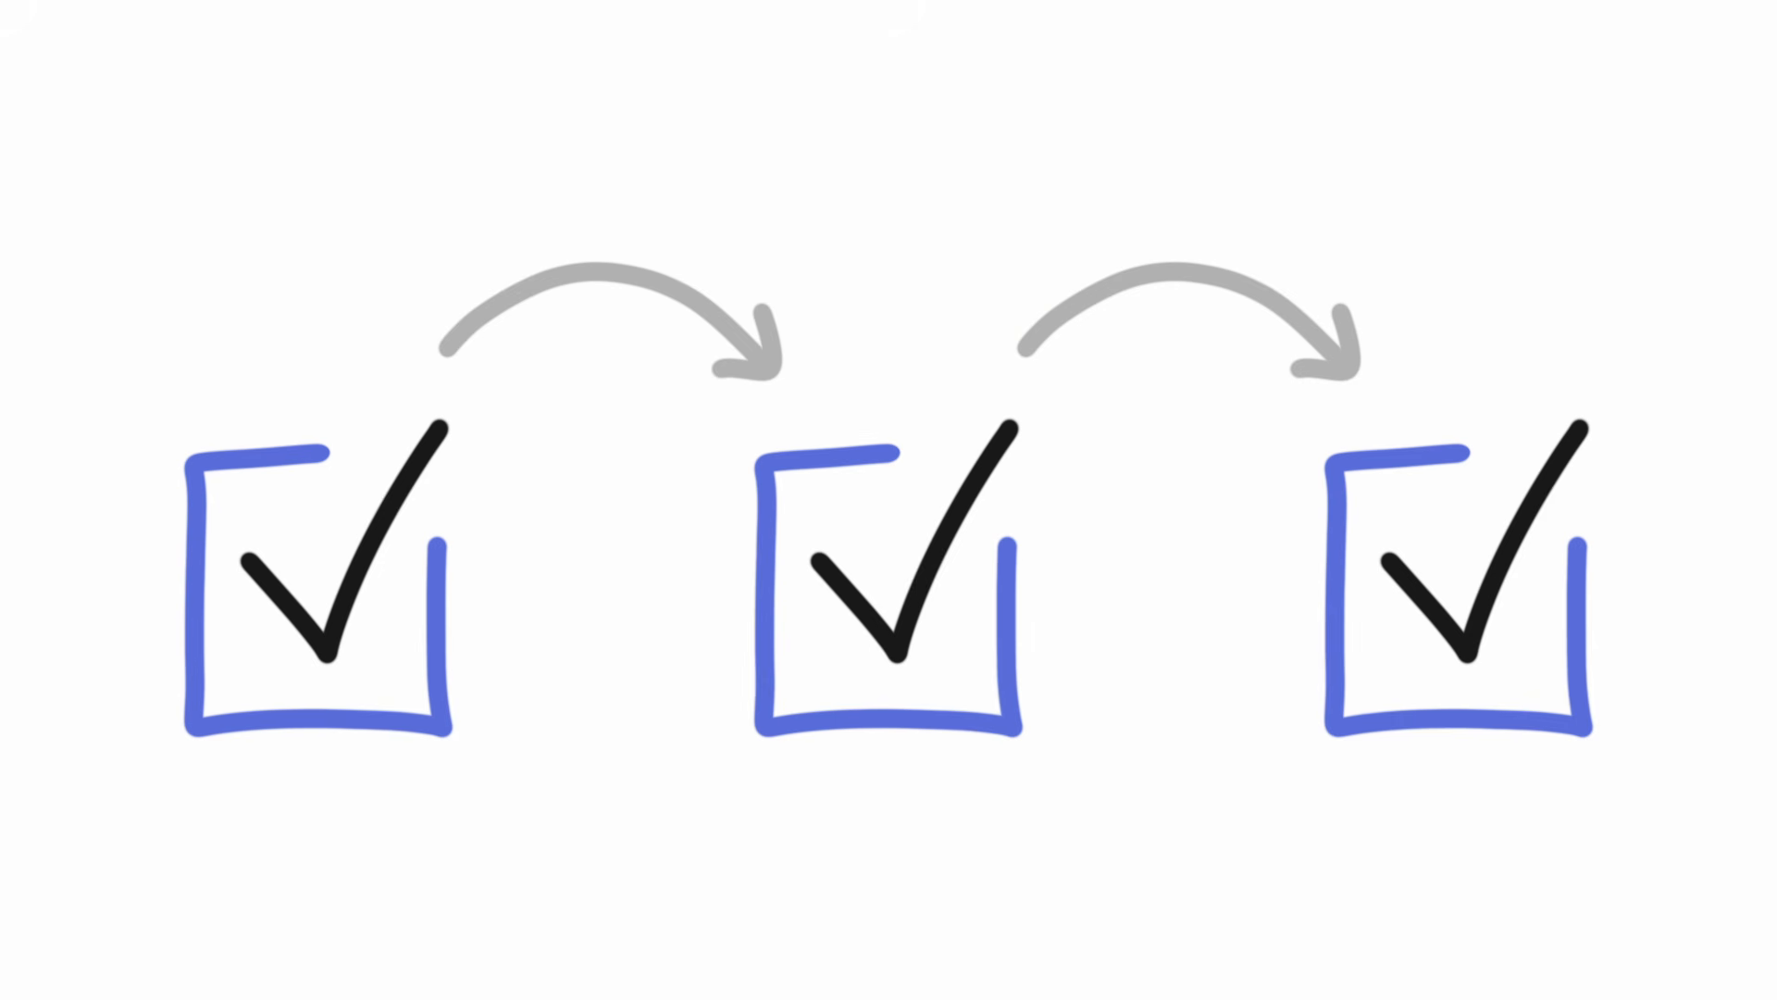
{"action": "scroll", "coordinate": [1305, 448], "scroll_direction": "down", "scroll_amount": 5}
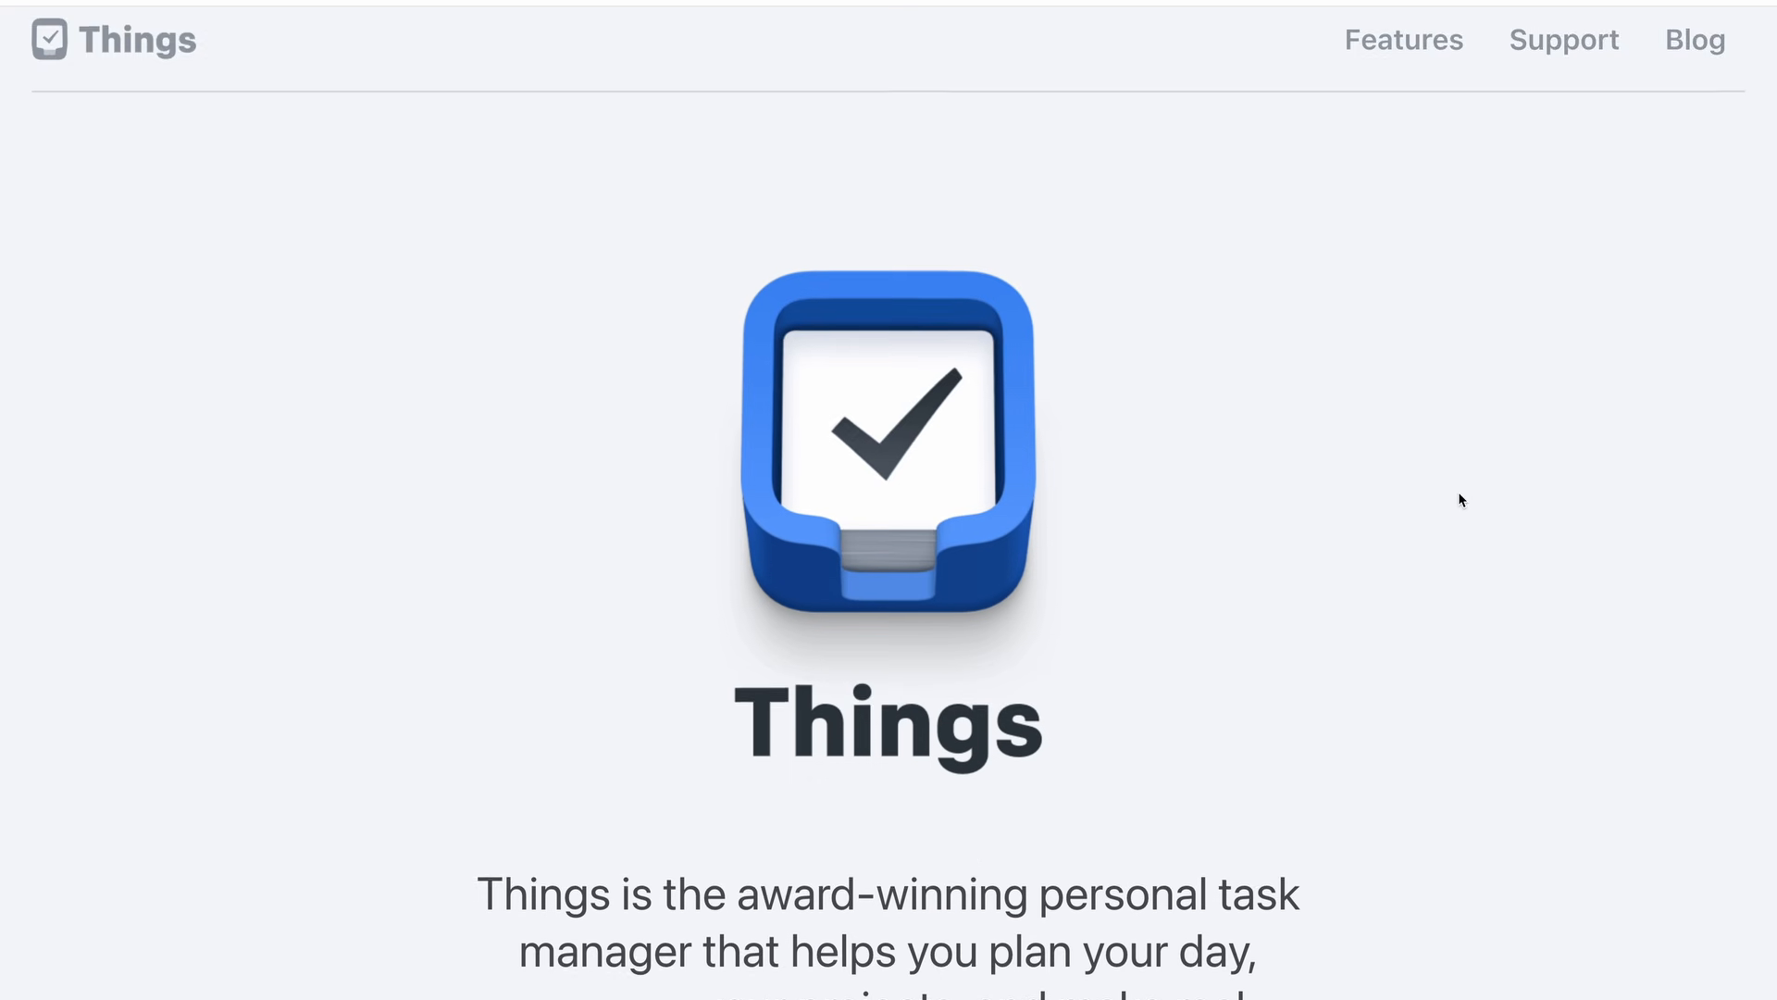
- Look through the Things website from its introduction down to the phone and desktop app previews
{"action": "scroll", "coordinate": [1459, 500], "scroll_direction": "down", "scroll_amount": 3}
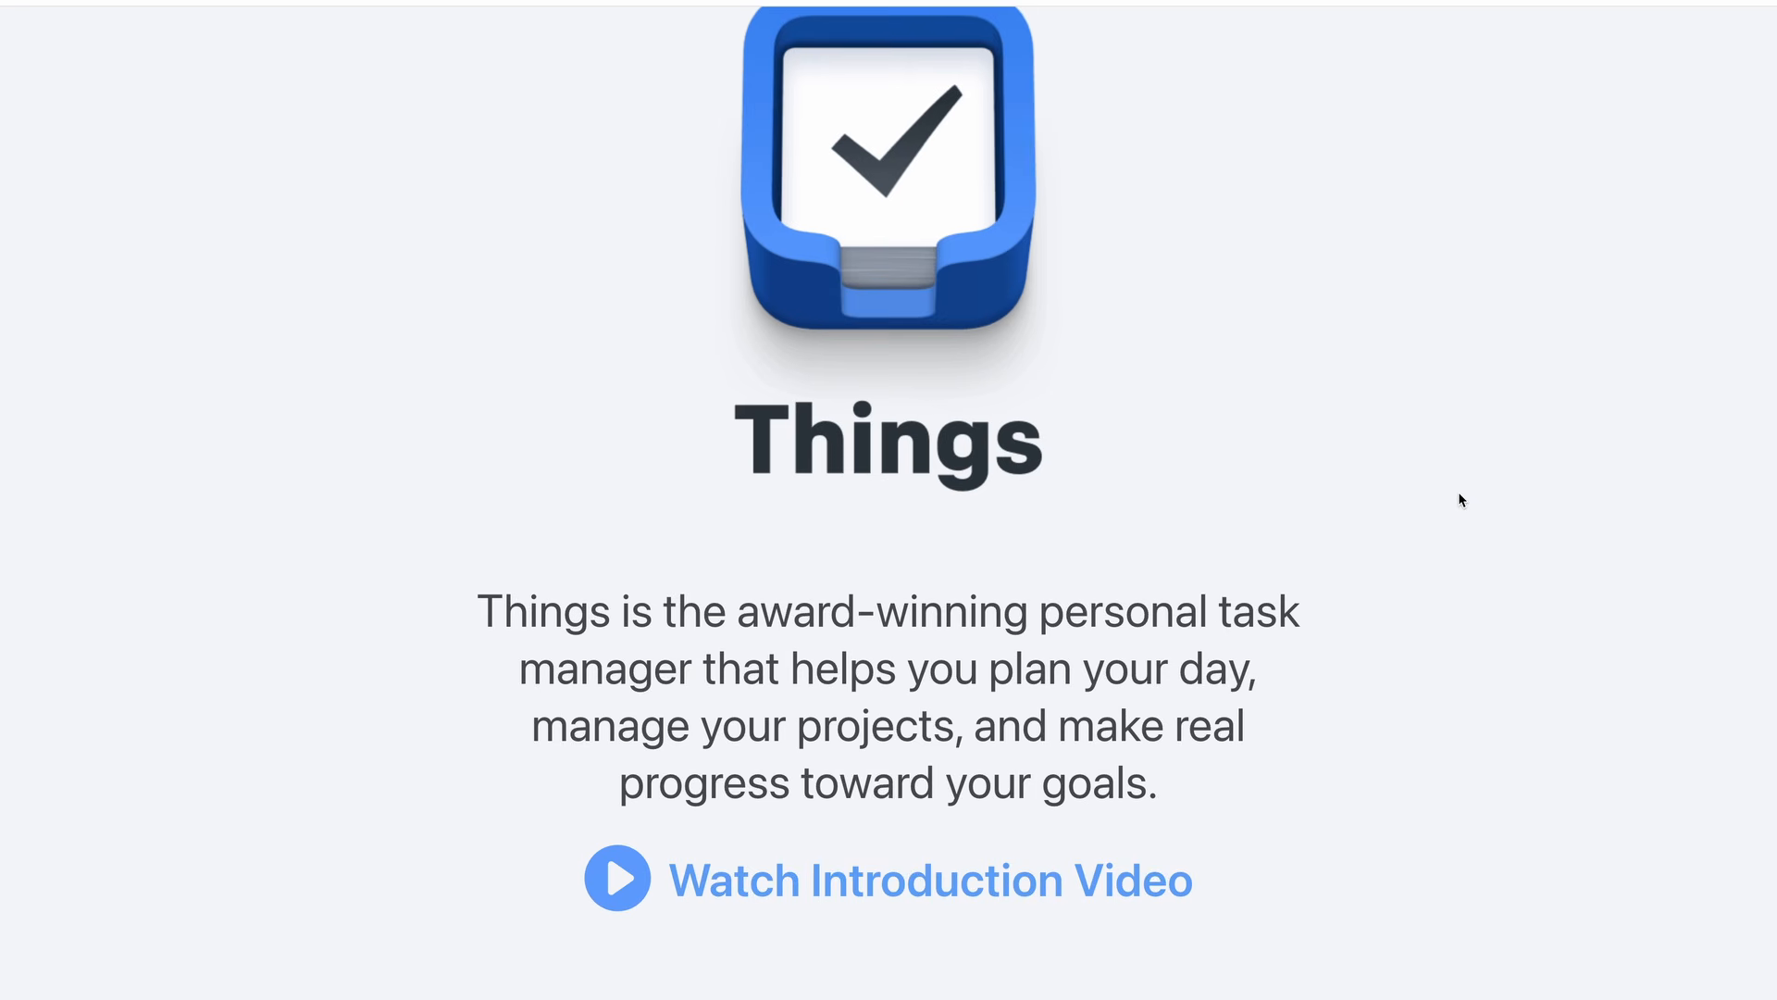
{"action": "scroll", "coordinate": [1459, 500], "scroll_direction": "down", "scroll_amount": 7}
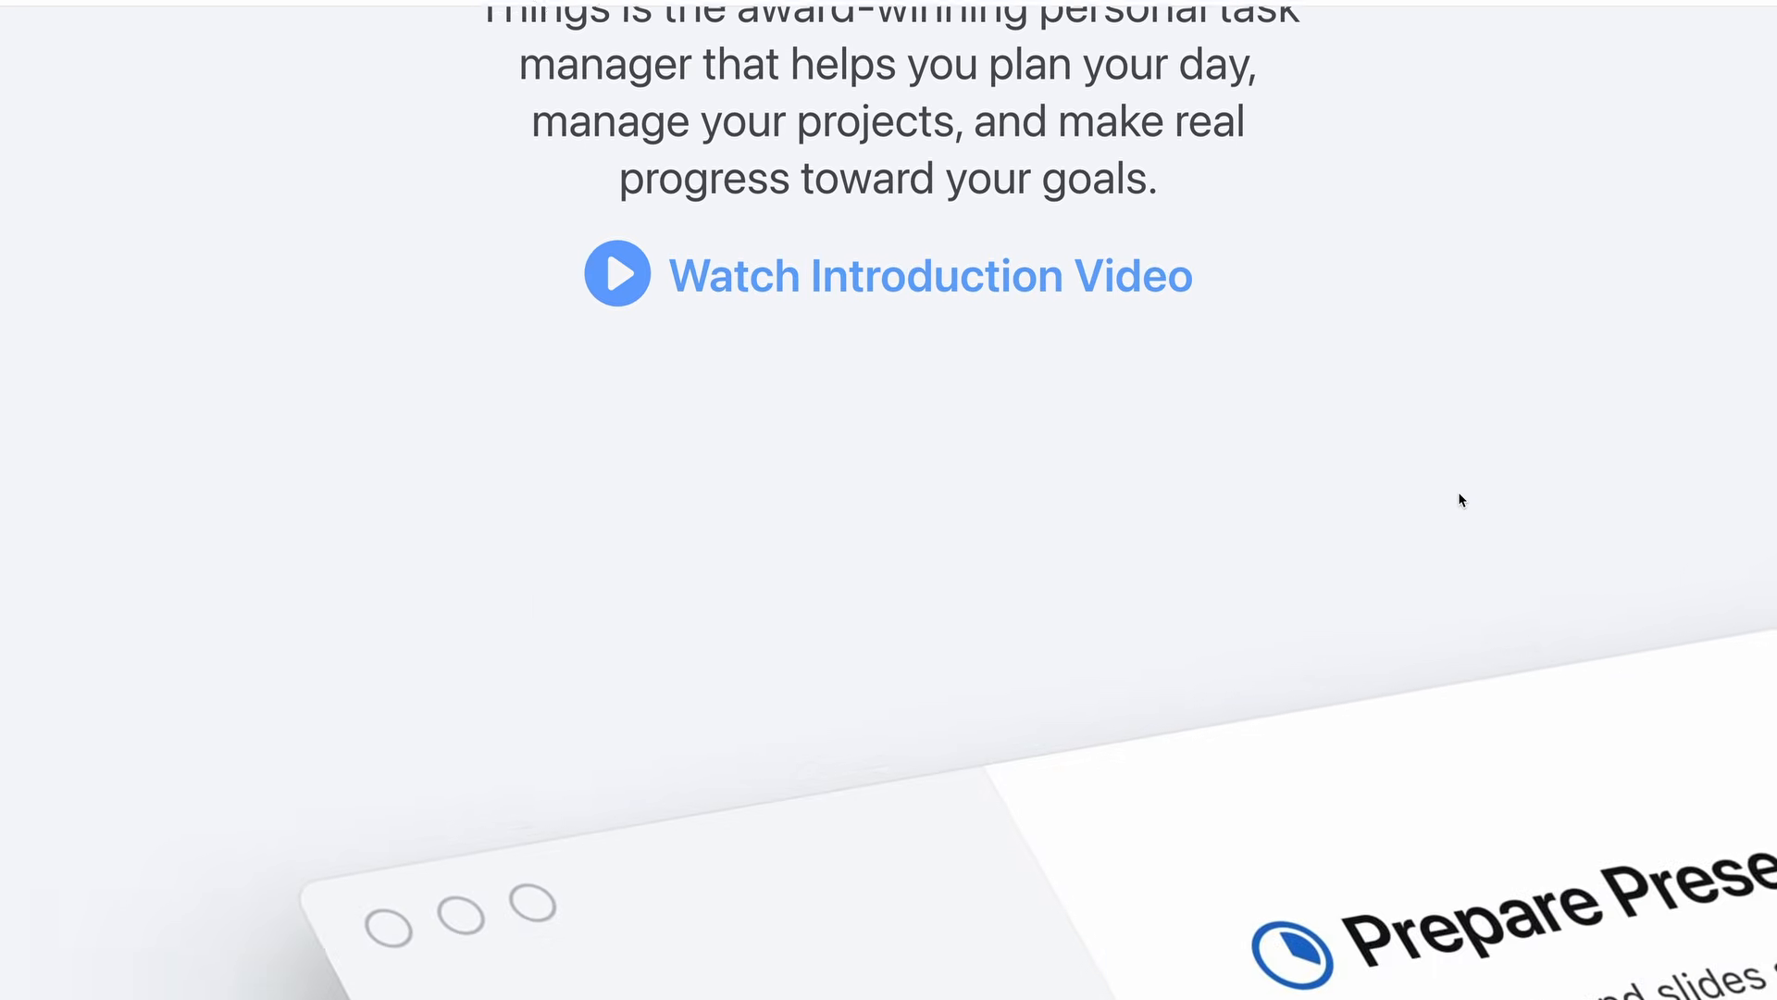
{"action": "scroll", "coordinate": [1459, 500], "scroll_direction": "down", "scroll_amount": 7}
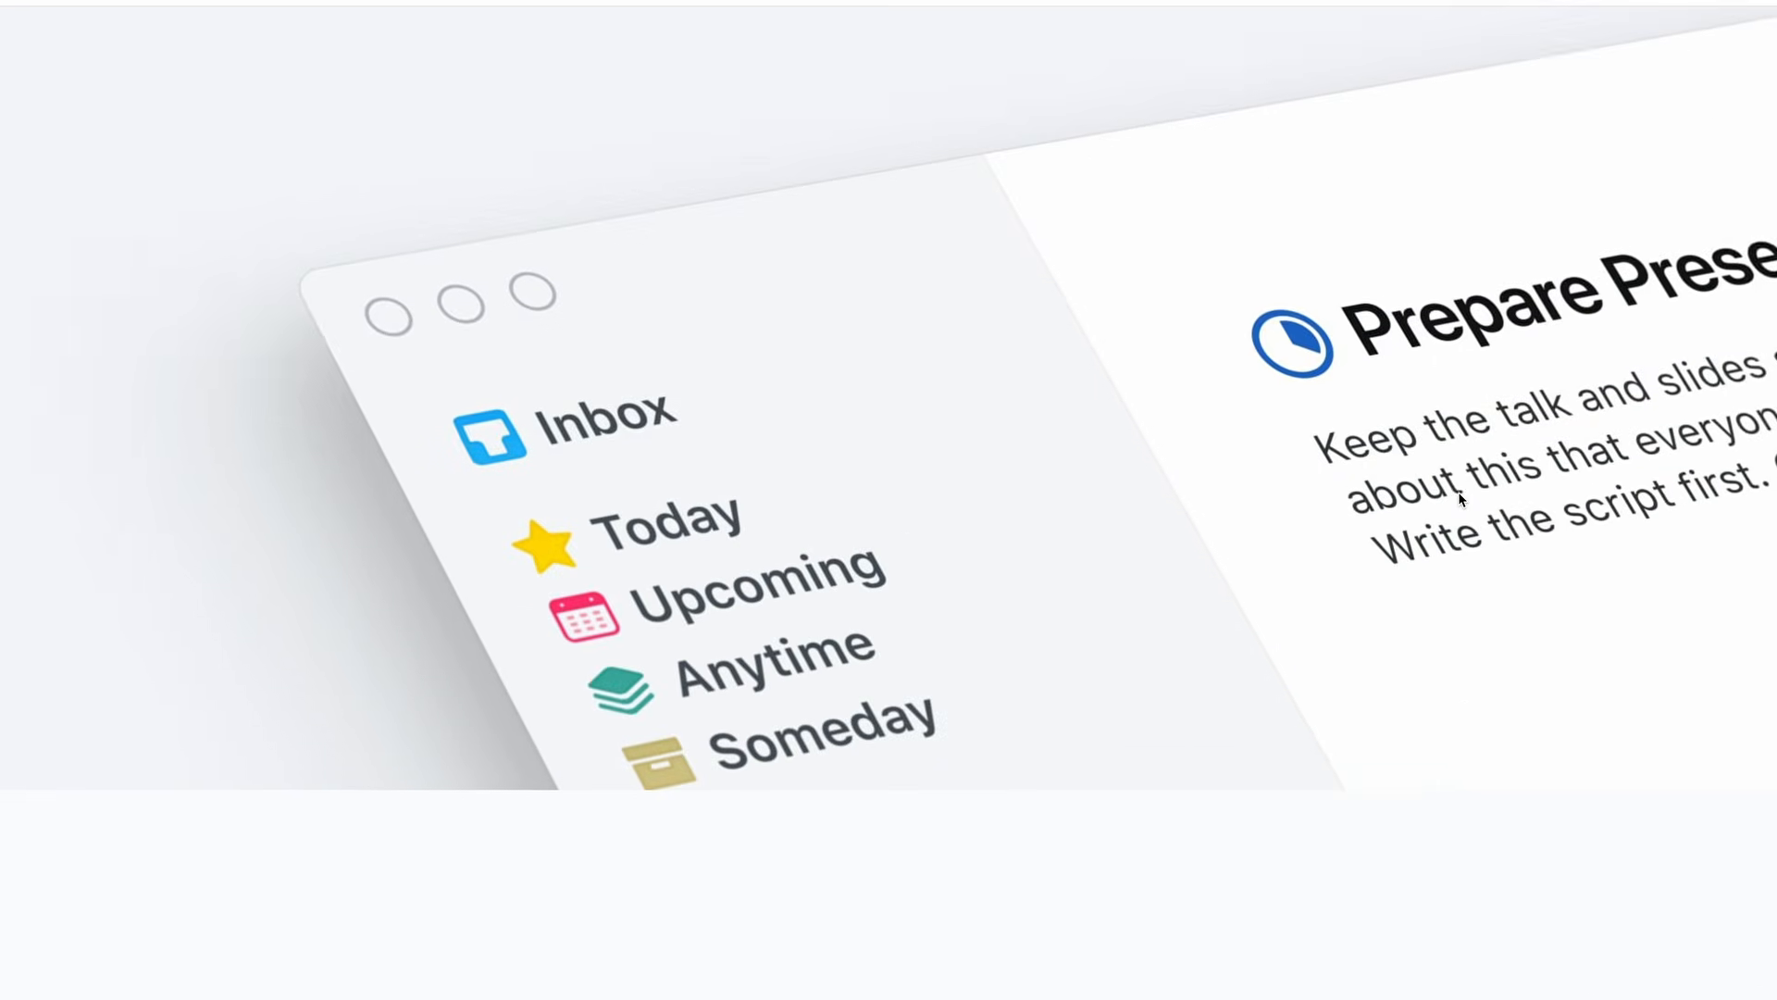
{"action": "scroll", "coordinate": [1460, 500], "scroll_direction": "down", "scroll_amount": 5}
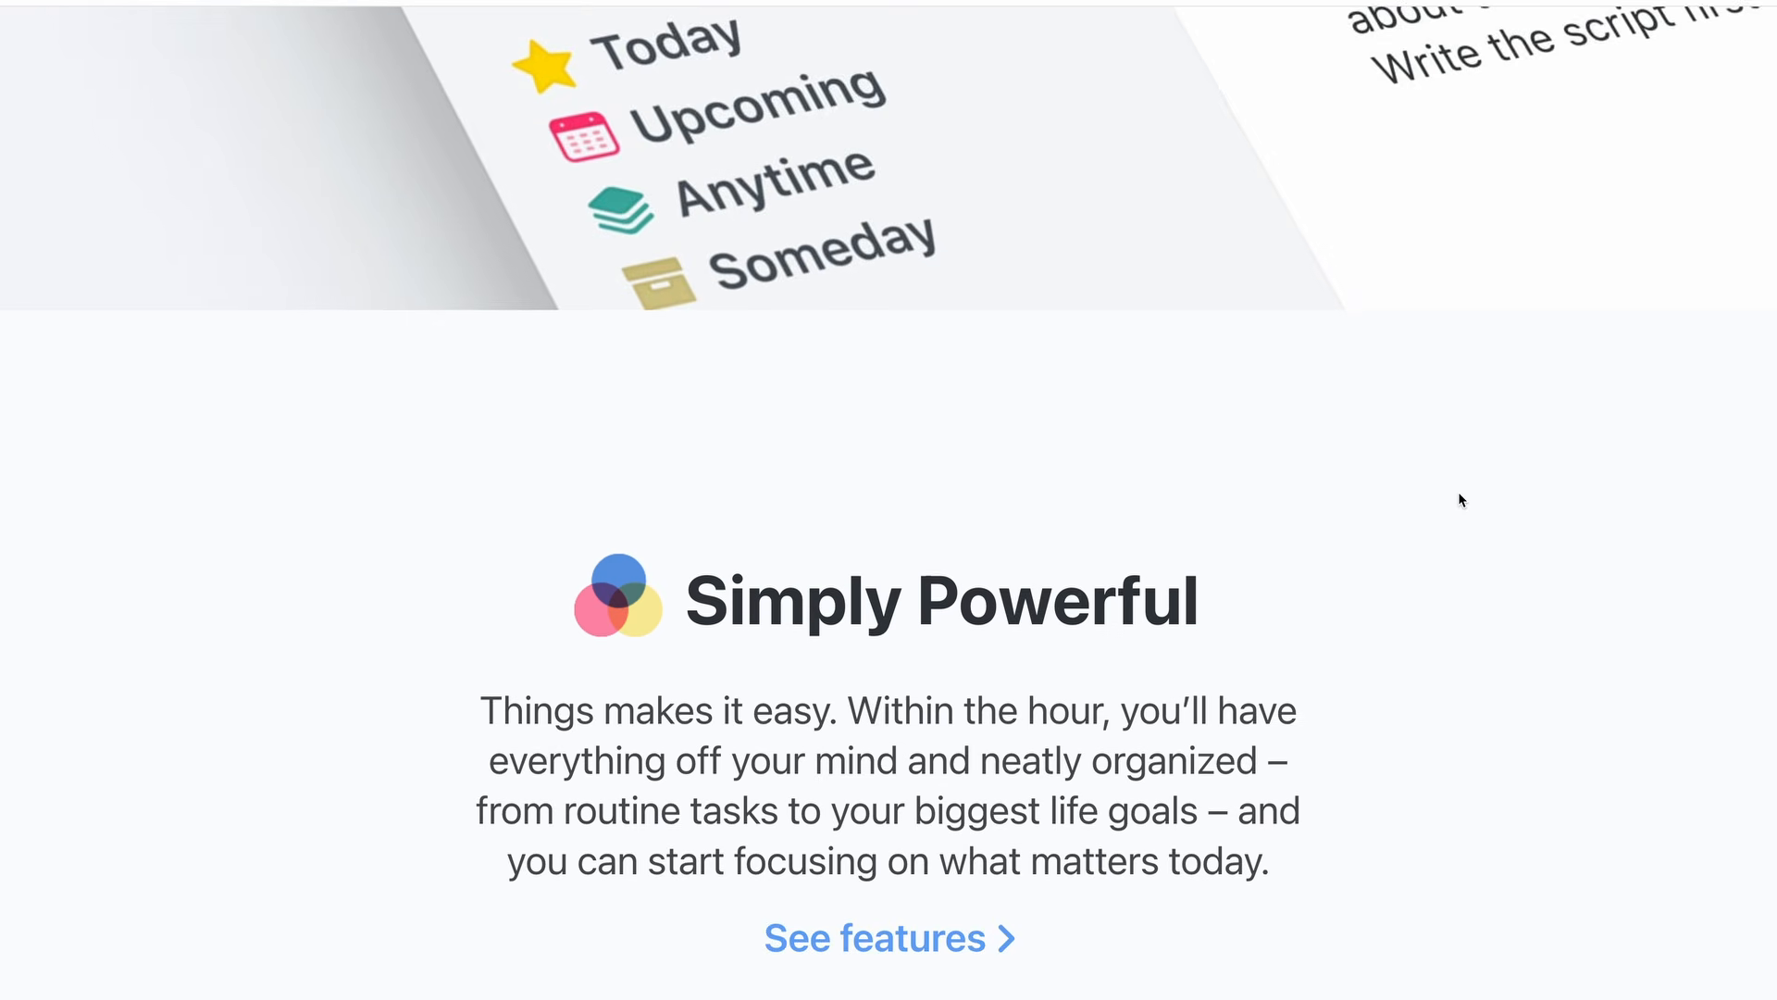
{"action": "scroll", "coordinate": [1459, 500], "scroll_direction": "down", "scroll_amount": 4}
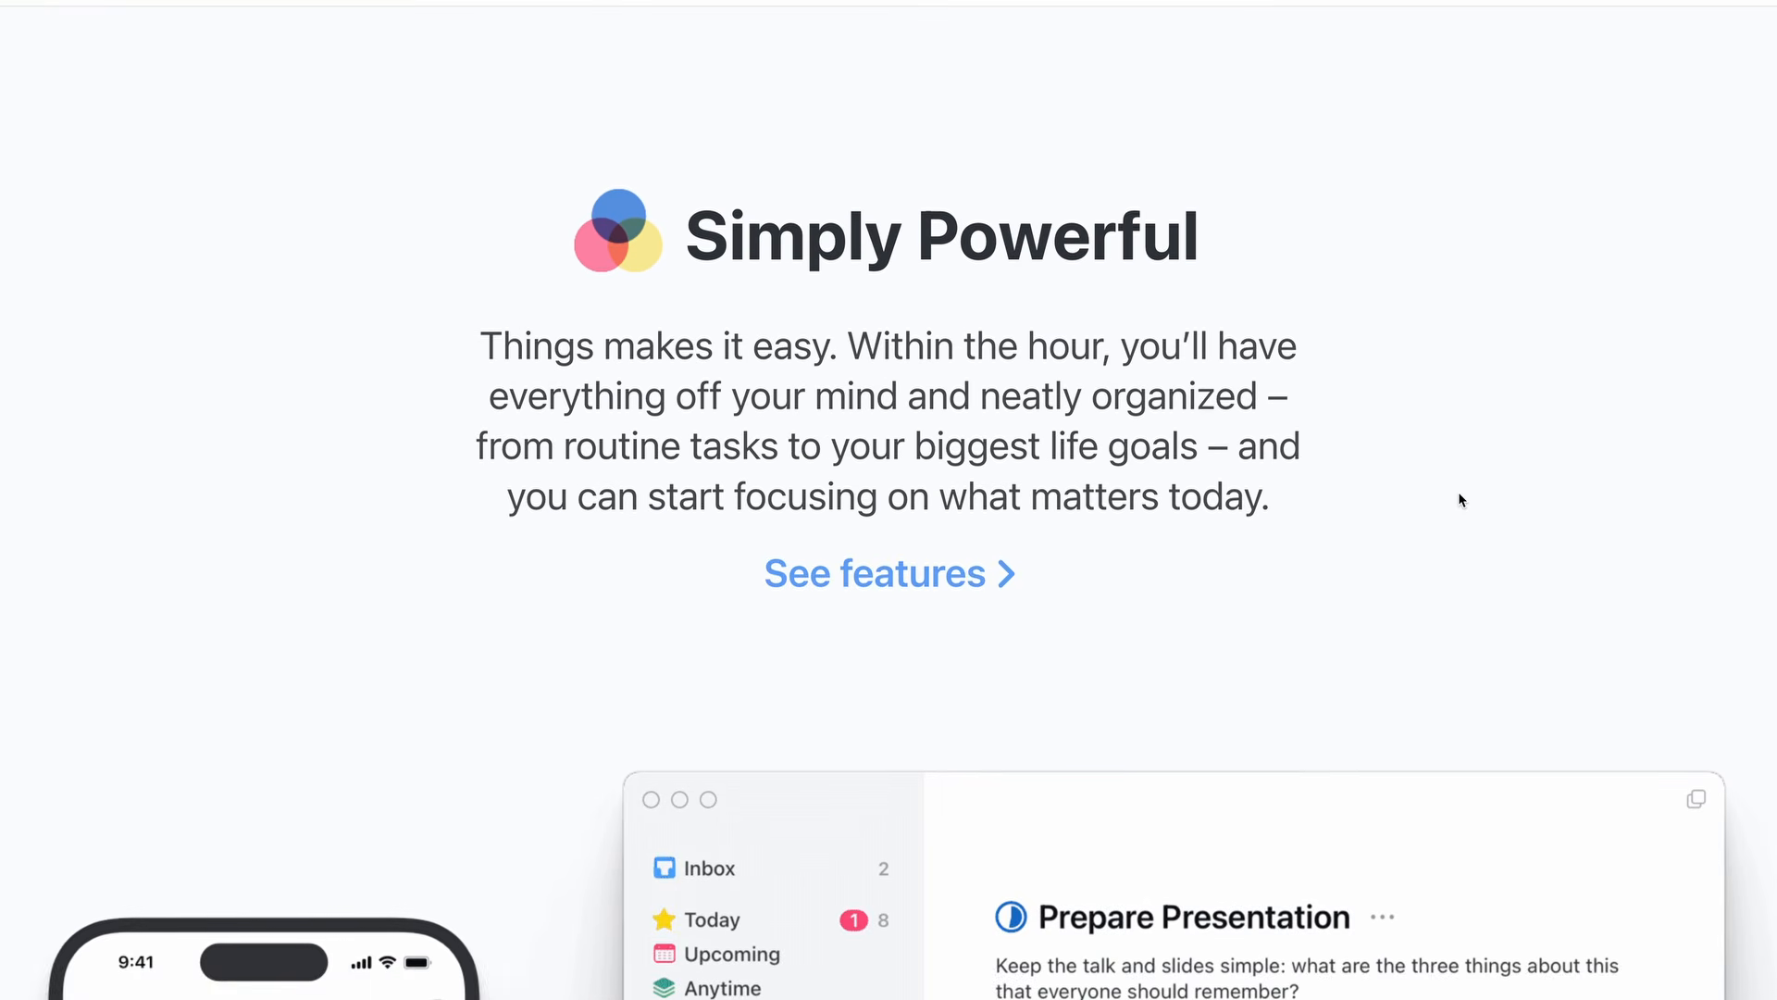
{"action": "scroll", "coordinate": [1460, 500], "scroll_direction": "down", "scroll_amount": 3}
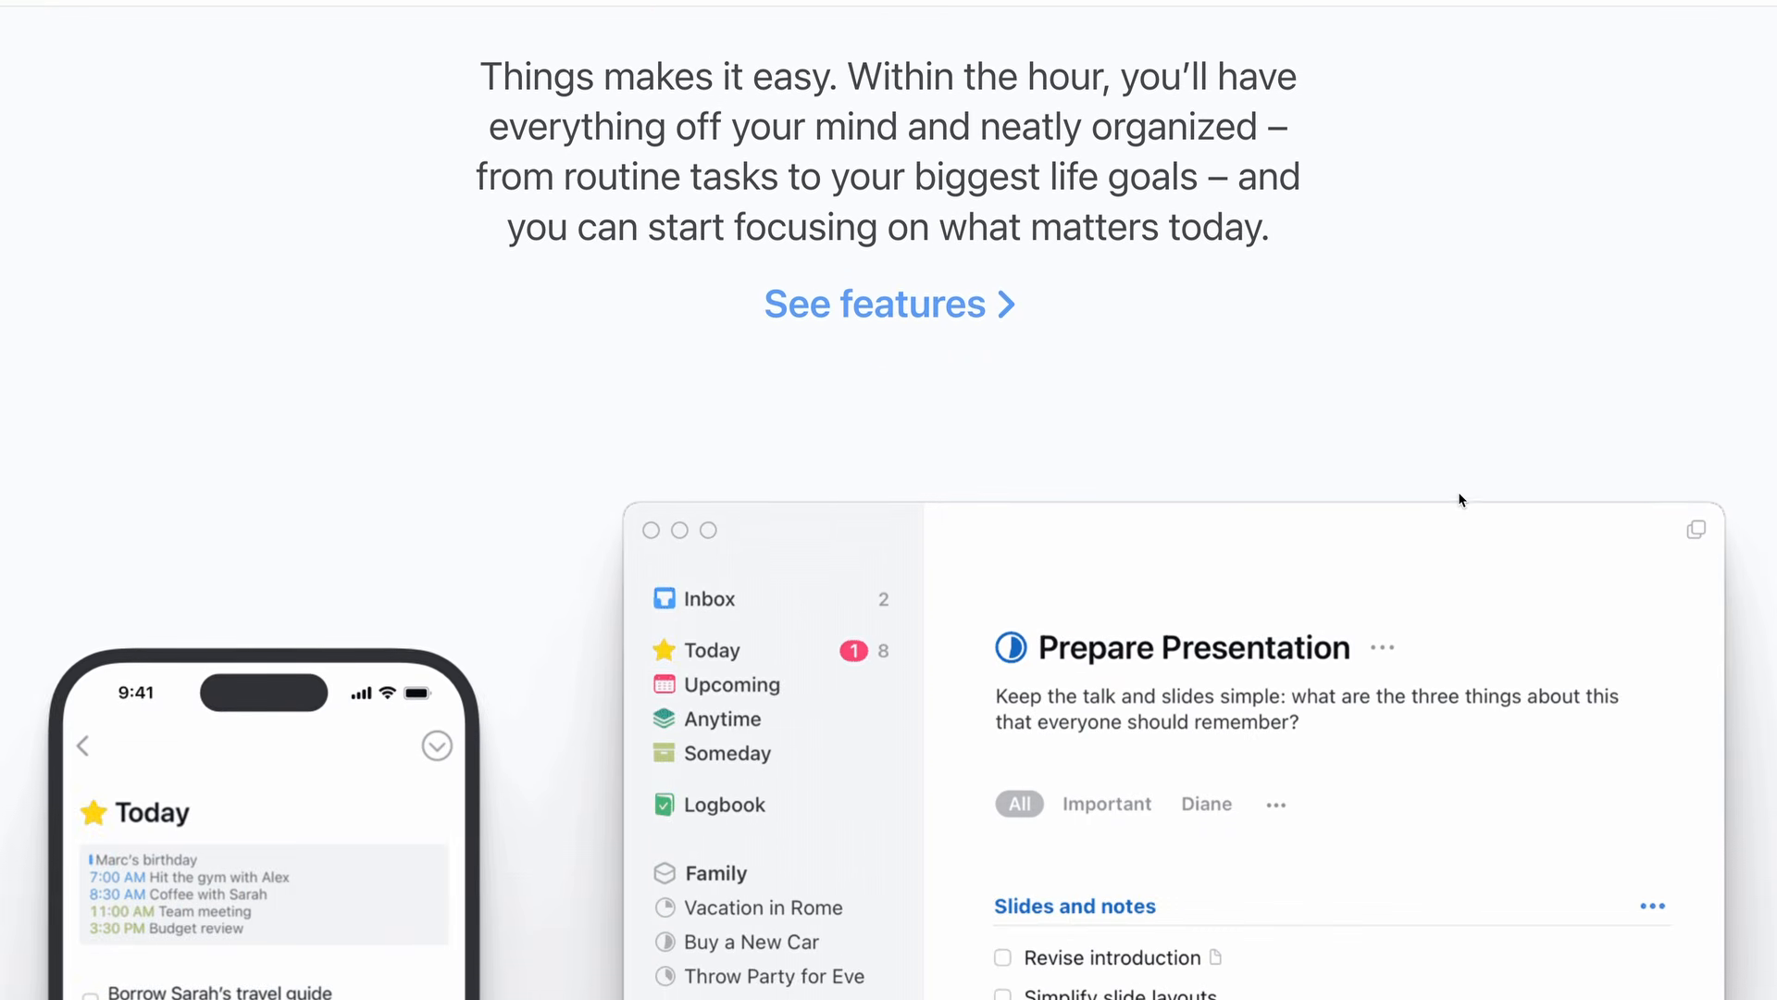
{"action": "scroll", "coordinate": [1459, 500], "scroll_direction": "down", "scroll_amount": 4}
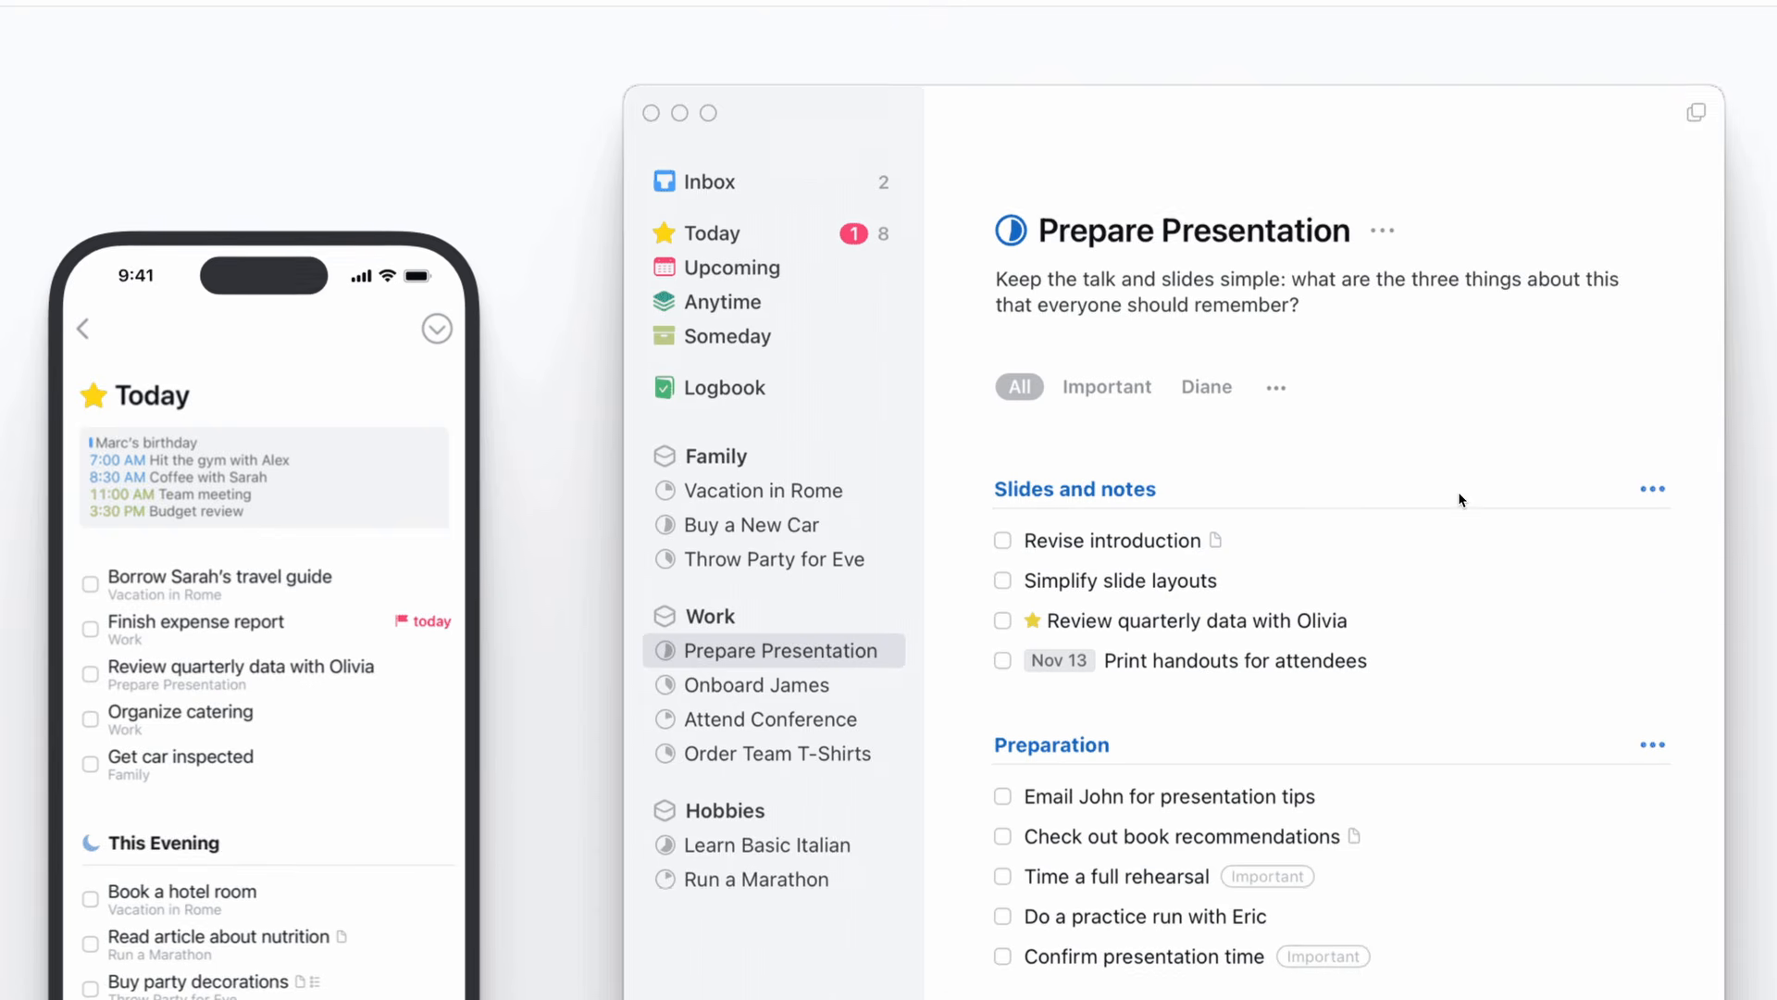
{"action": "scroll", "coordinate": [1459, 500], "scroll_direction": "down", "scroll_amount": 4}
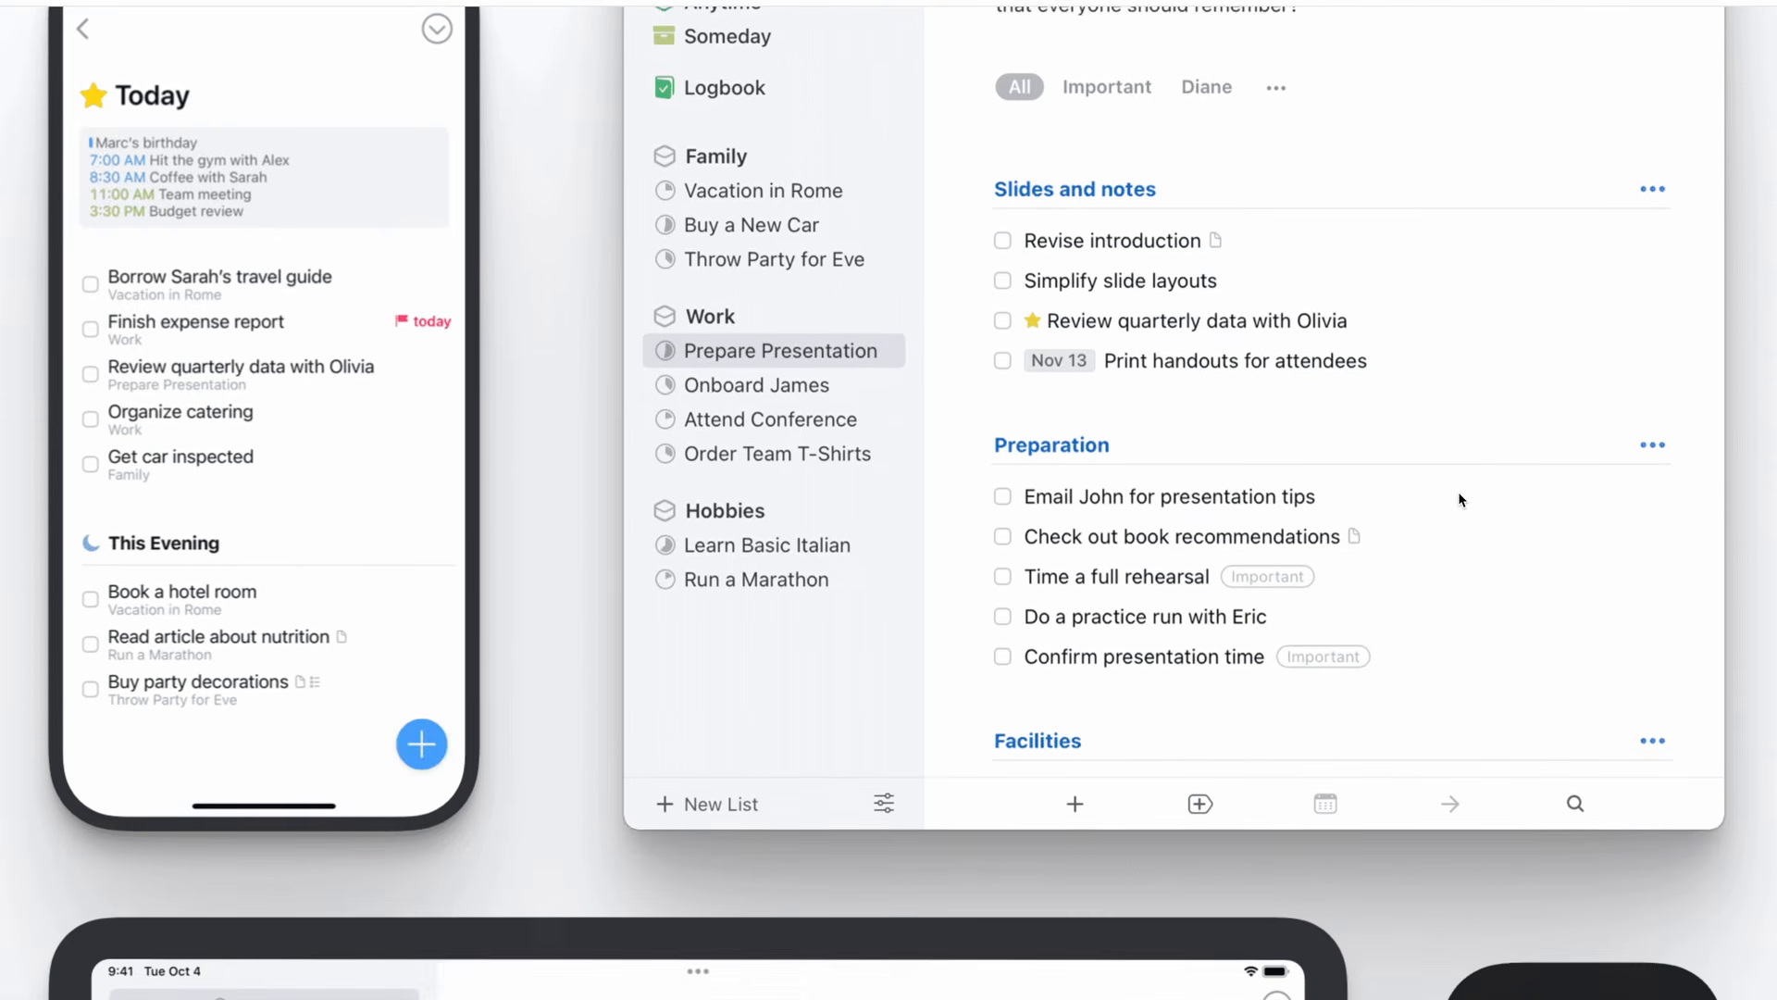
{"action": "scroll", "coordinate": [1459, 499], "scroll_direction": "down", "scroll_amount": 2}
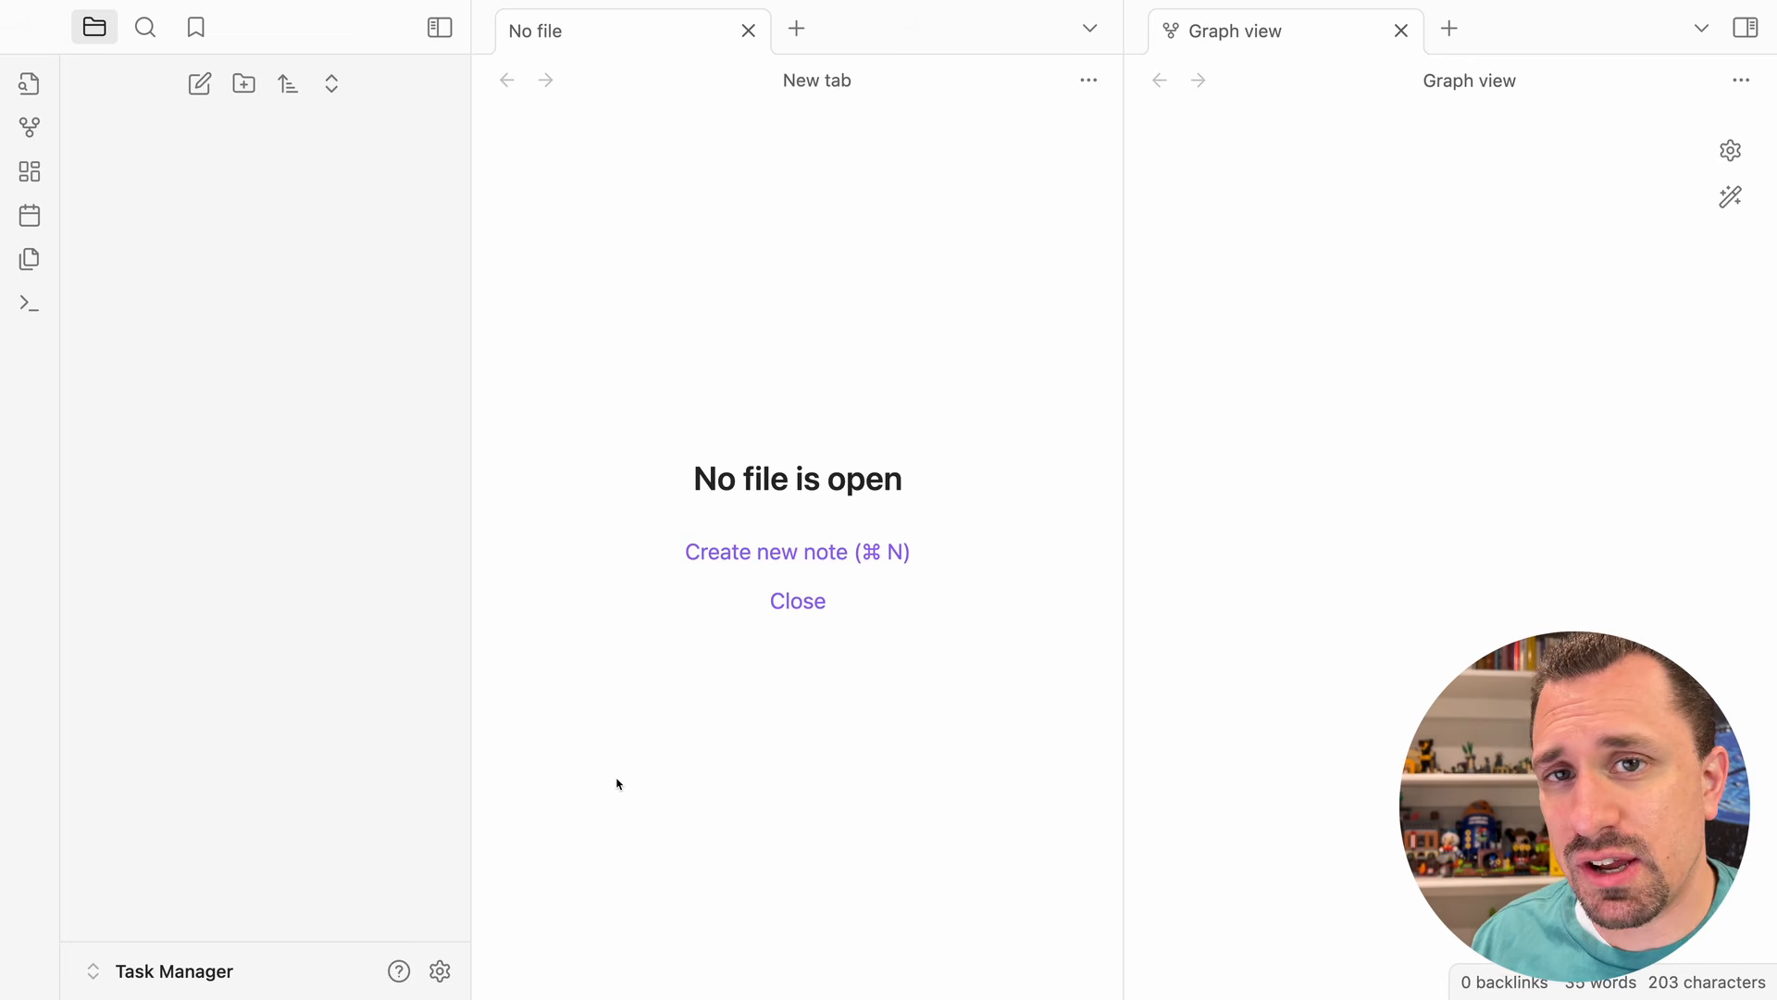
- Turn on community plugins in the settings of the Task Manager vault in Obsidian
{"action": "left_click", "coordinate": [440, 970]}
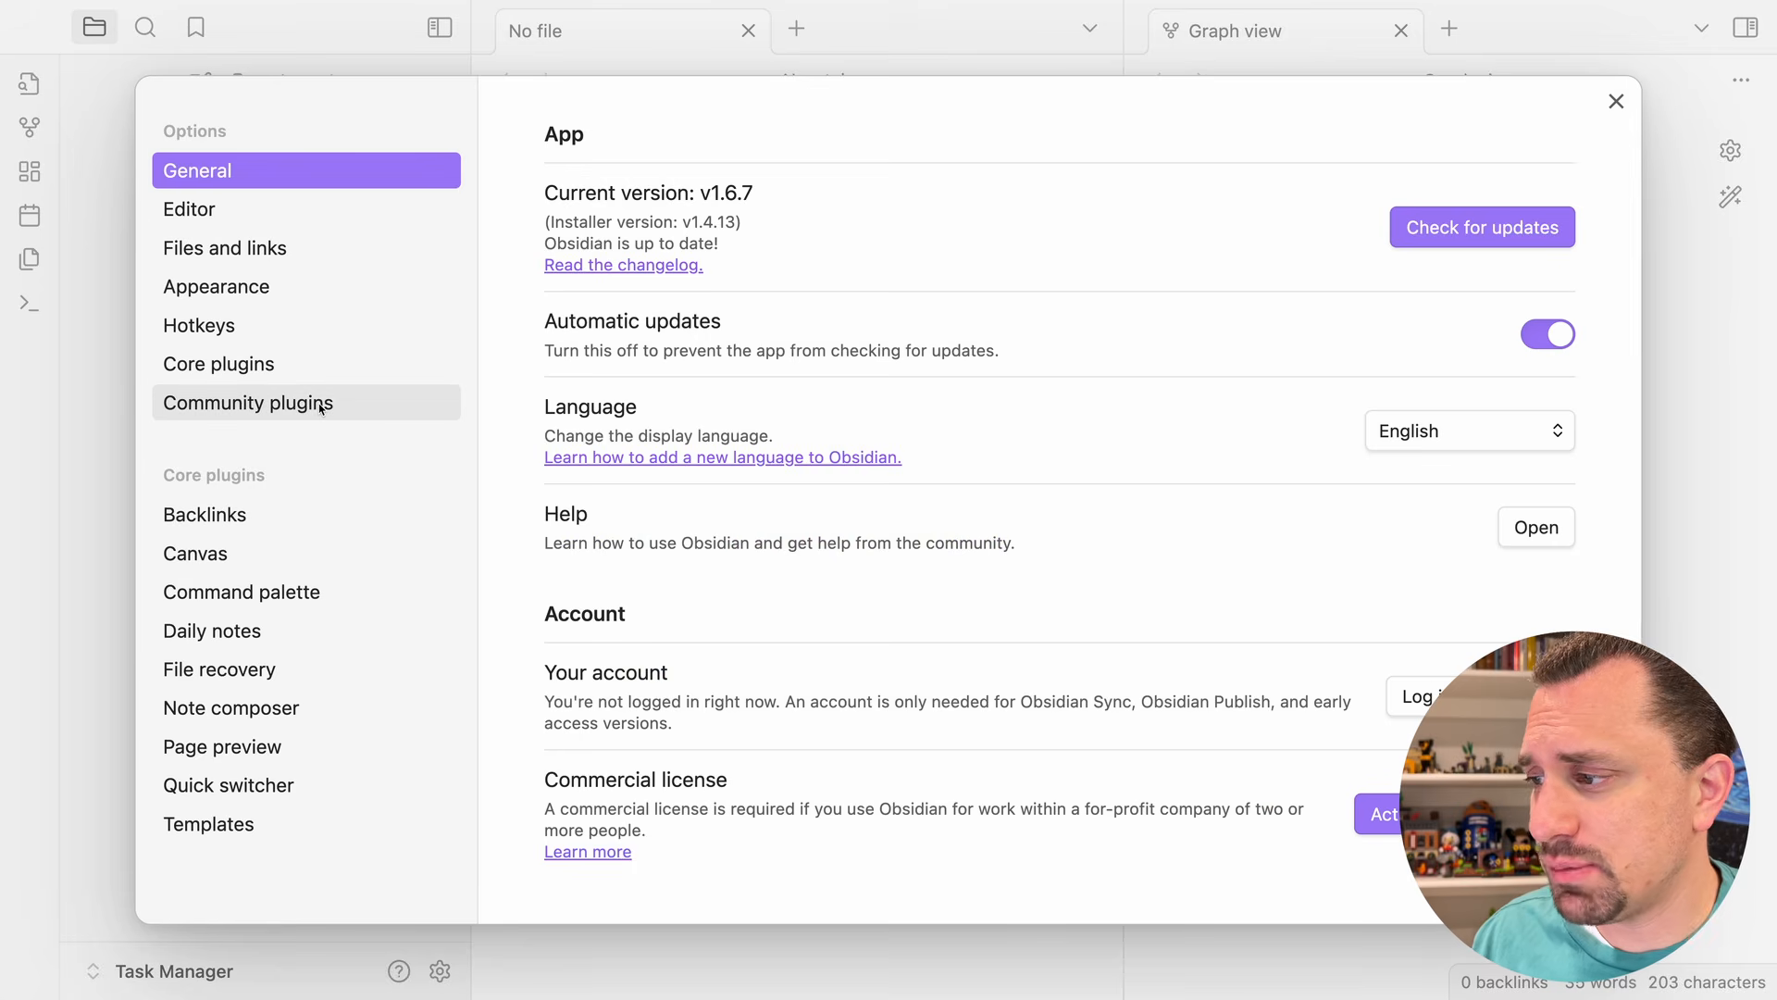
{"action": "left_click", "coordinate": [320, 405]}
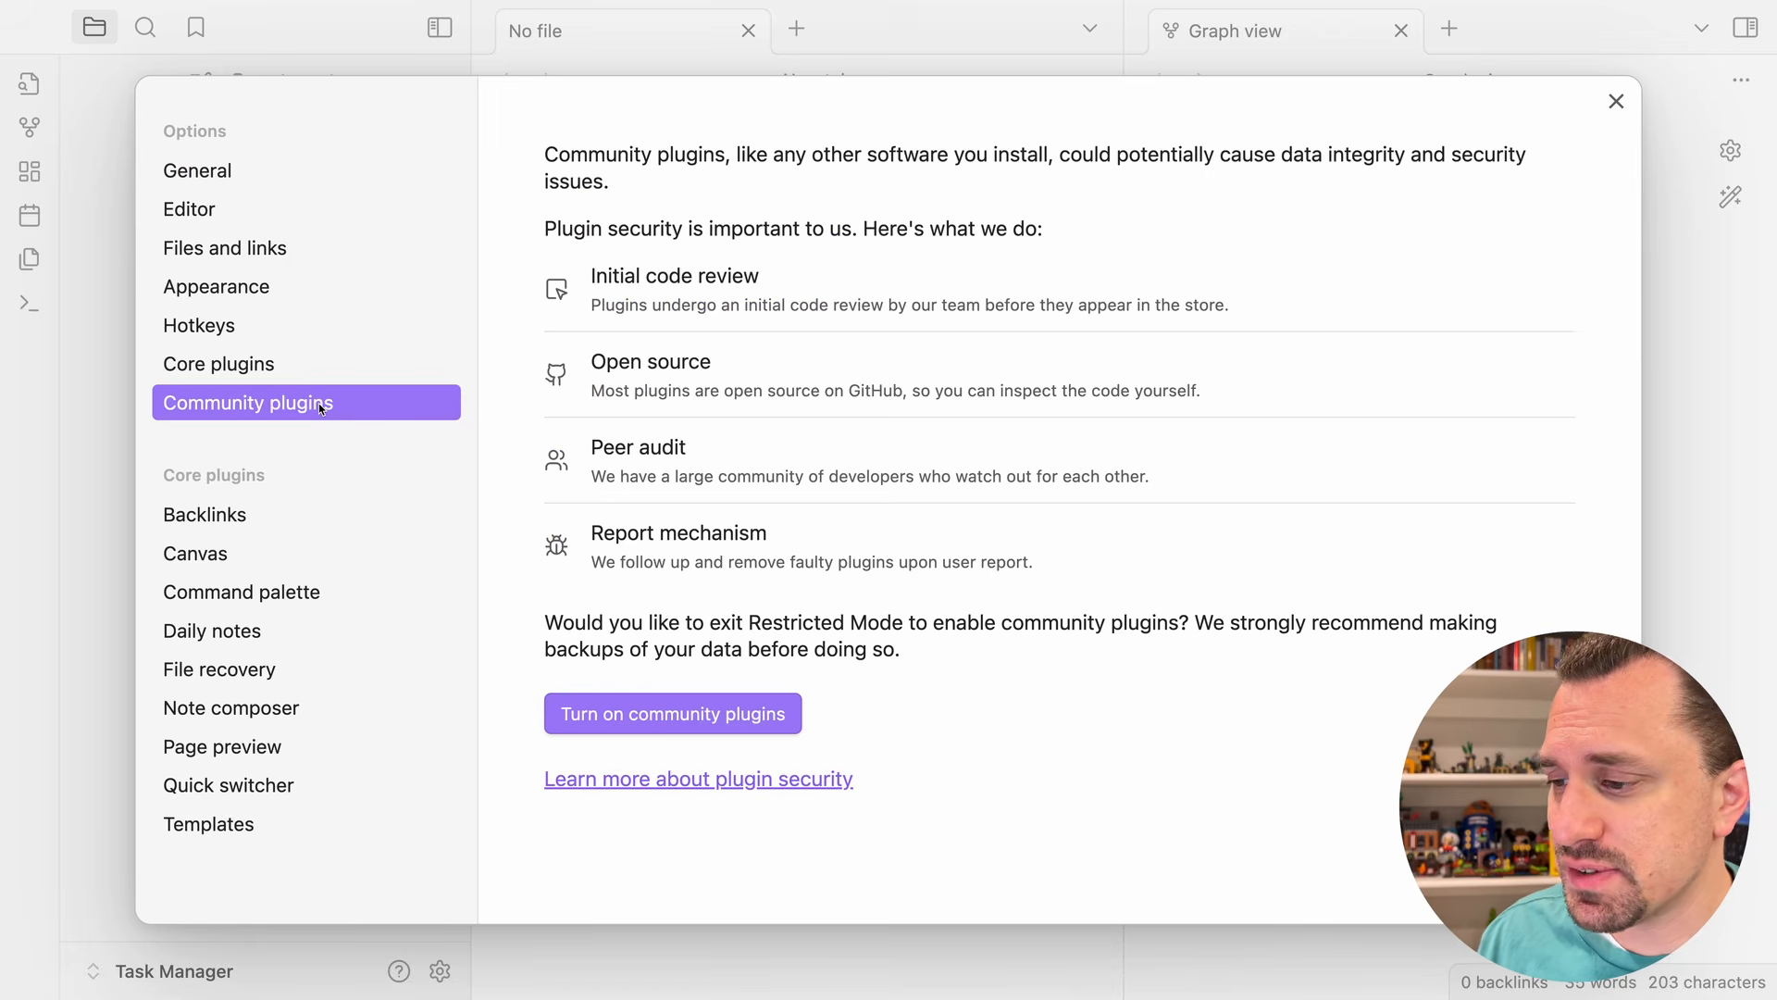
{"action": "left_click", "coordinate": [702, 718]}
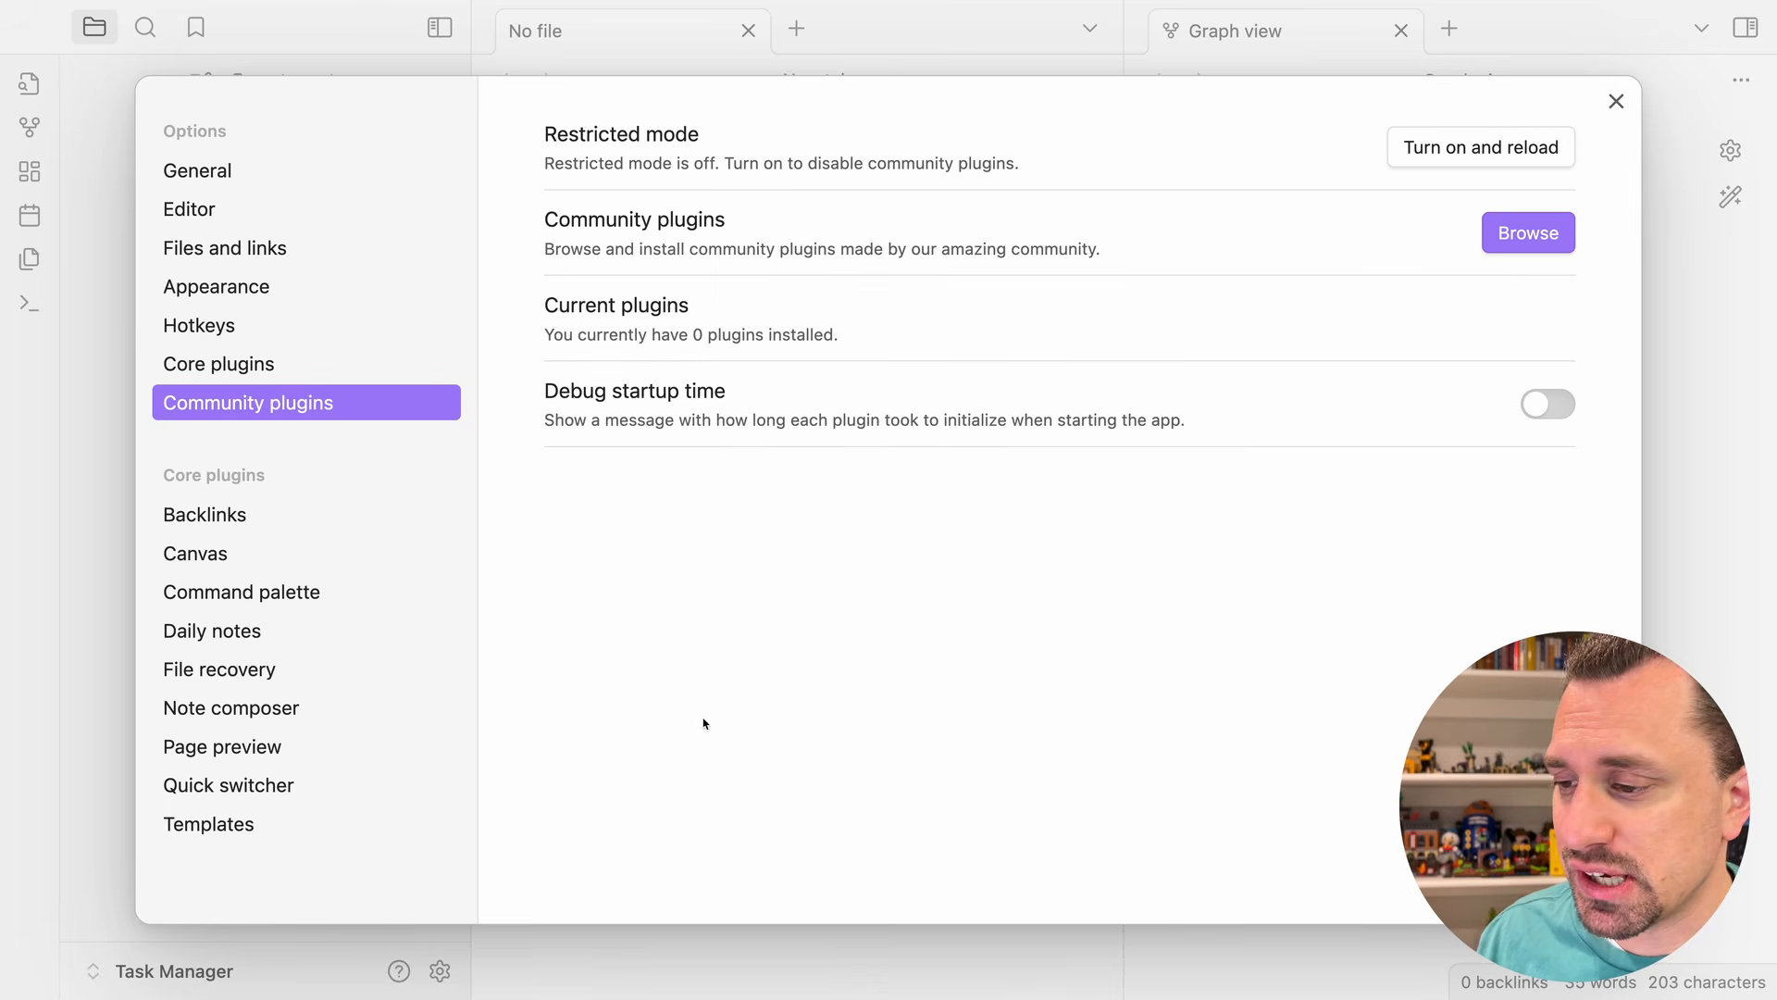
- Install and enable the Tasks community plugin and open its options
{"action": "left_click", "coordinate": [1513, 231]}
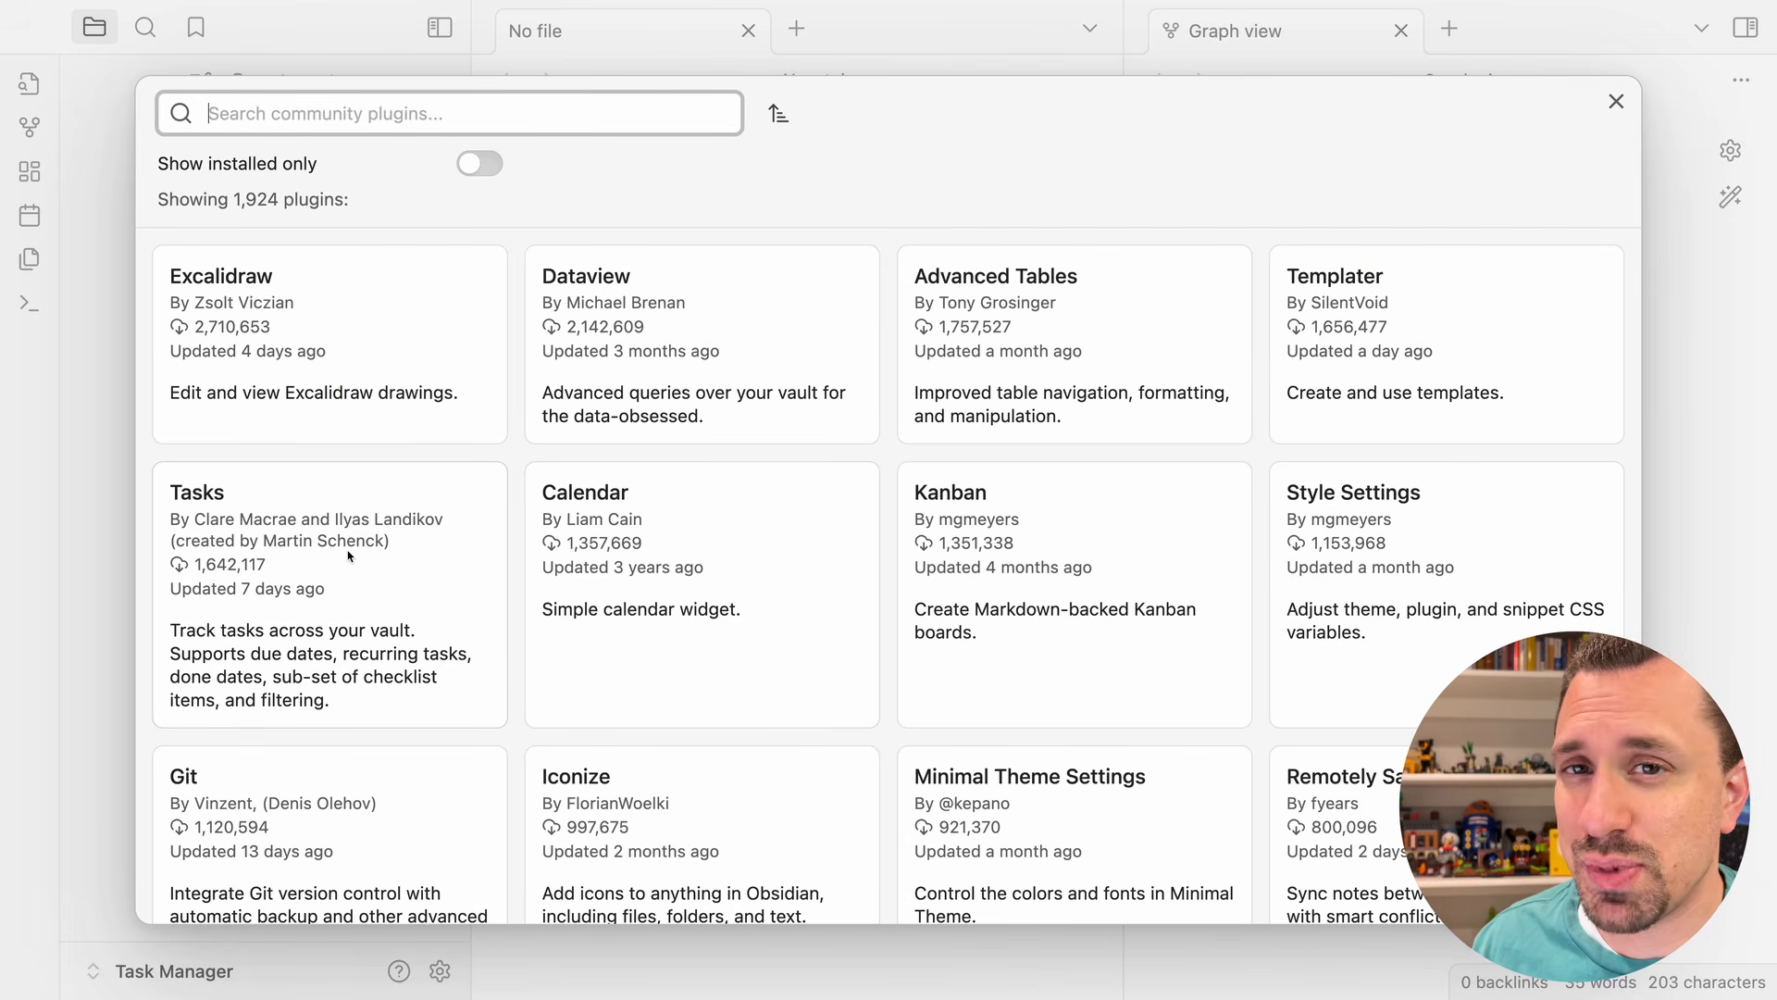
{"action": "left_click", "coordinate": [339, 529]}
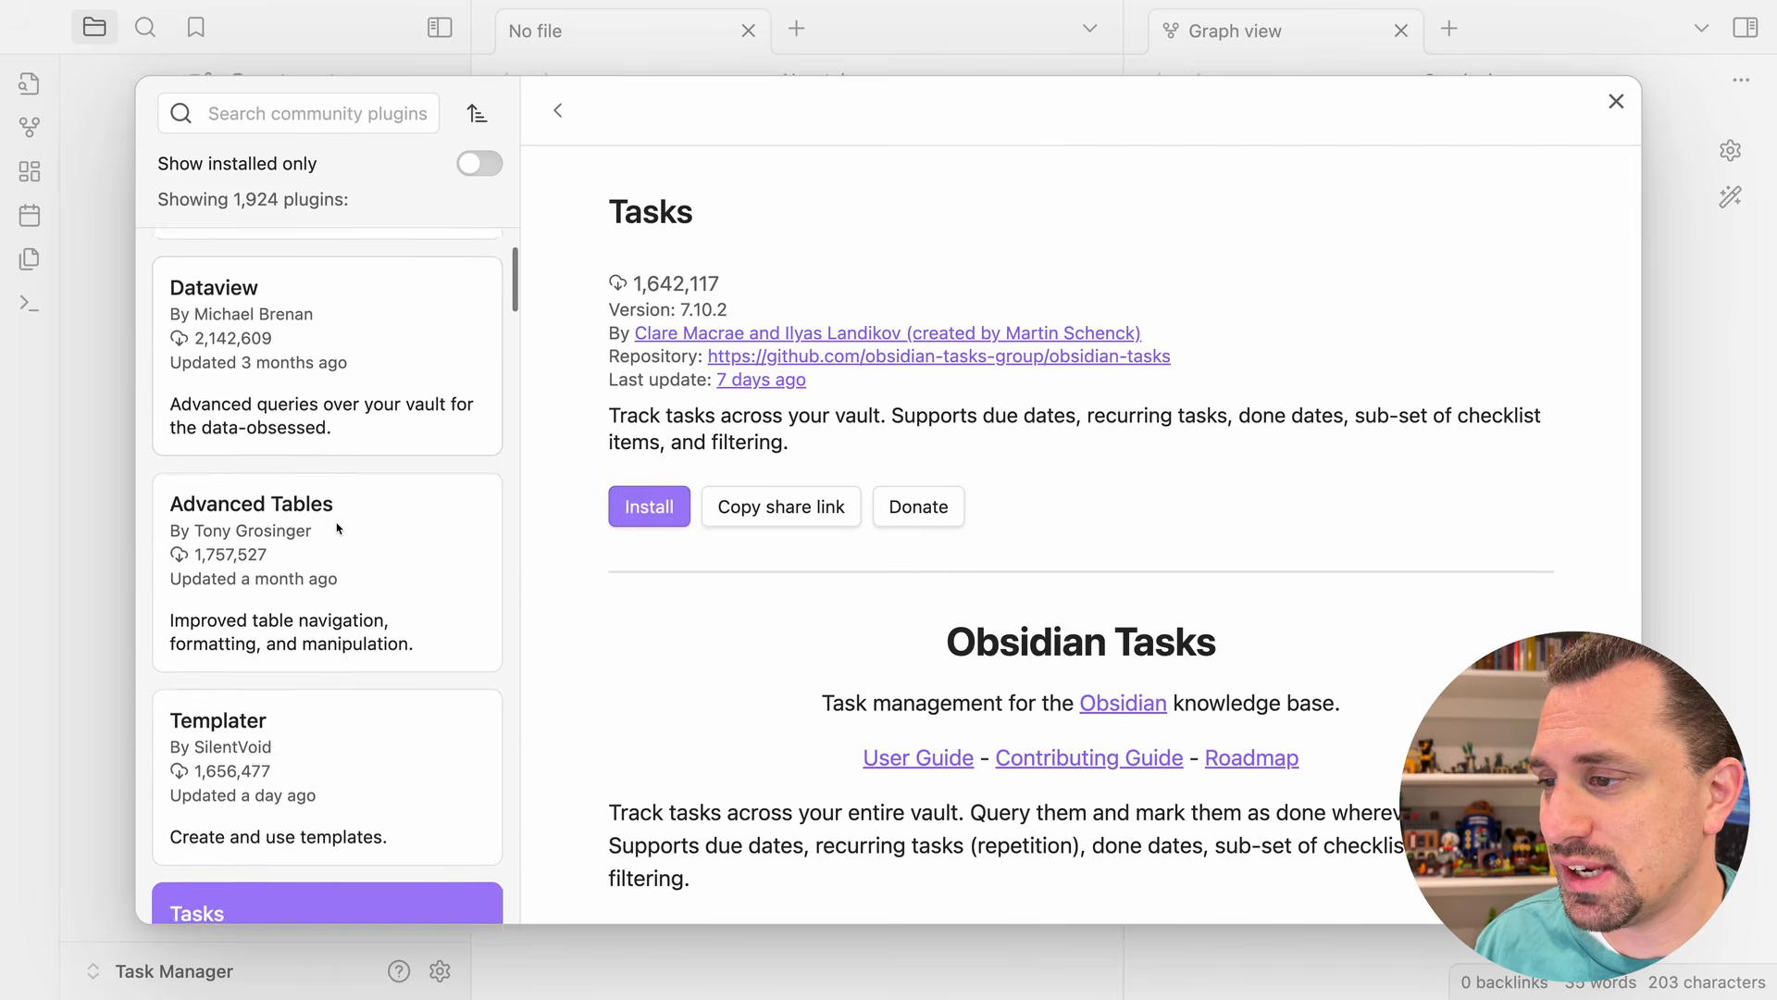
{"action": "left_click", "coordinate": [639, 516]}
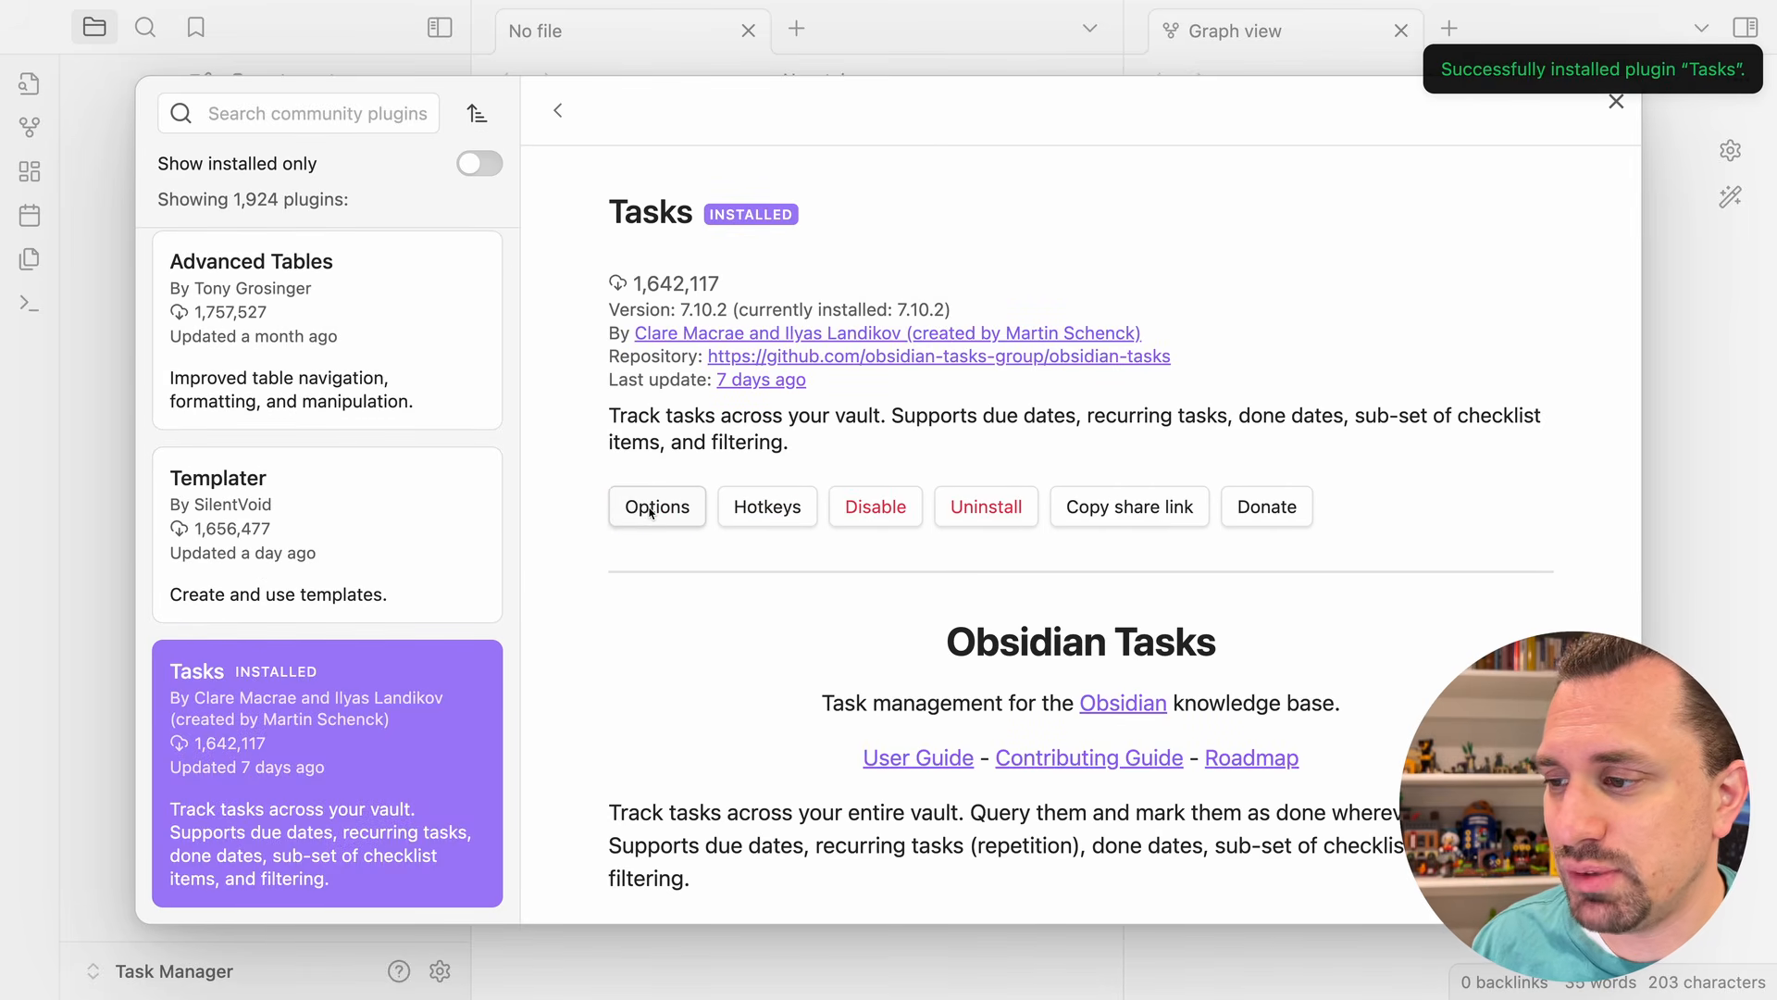
{"action": "left_click", "coordinate": [658, 507]}
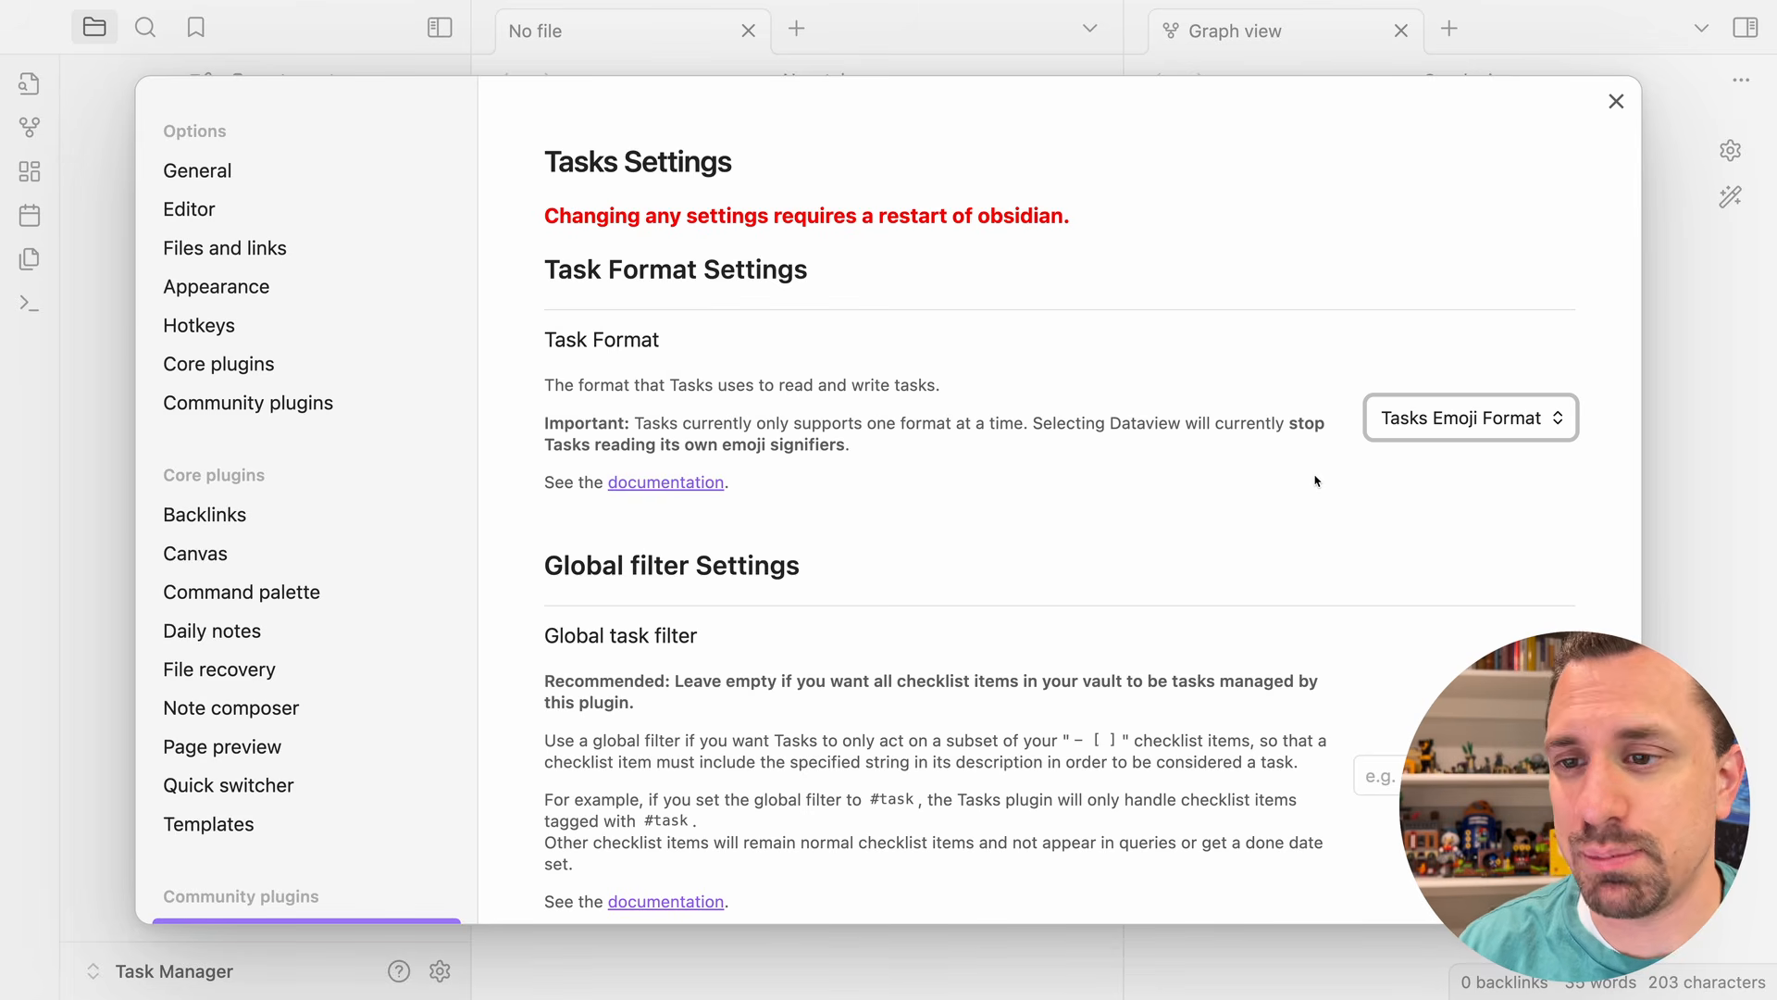
- Review the available task formats and the global filter settings of the Tasks plugin
{"action": "left_click", "coordinate": [1514, 421]}
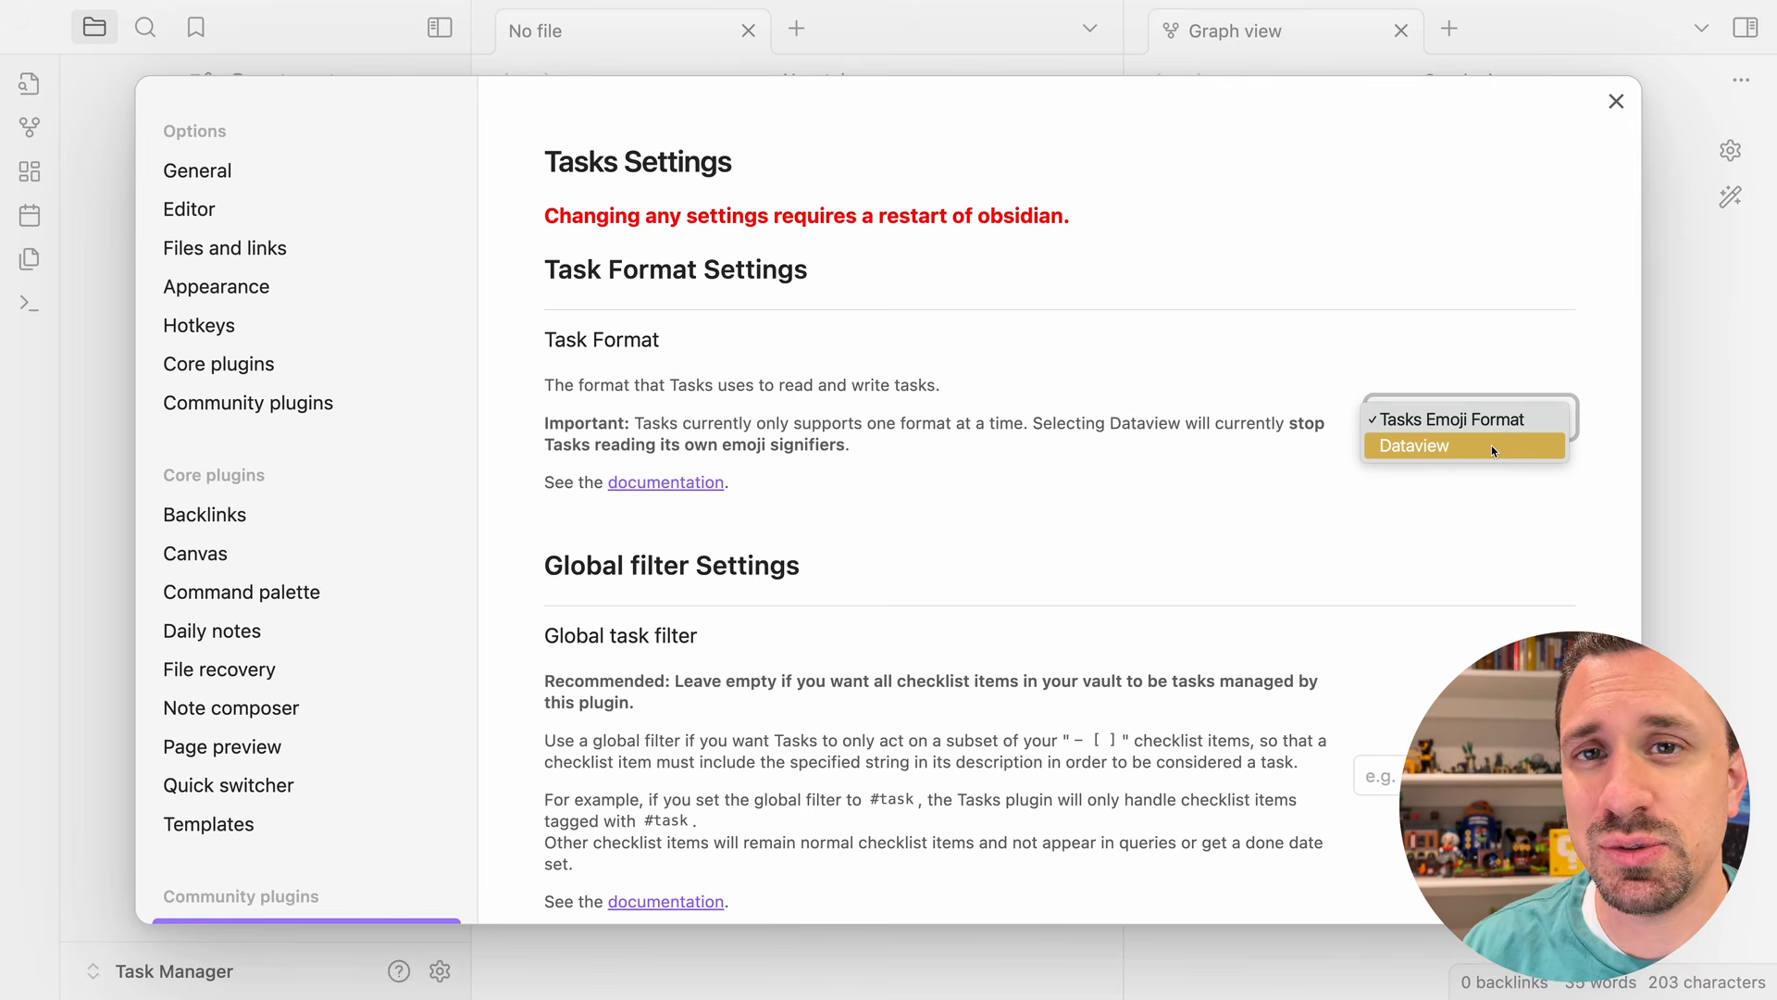
{"action": "key", "text": "Escape"}
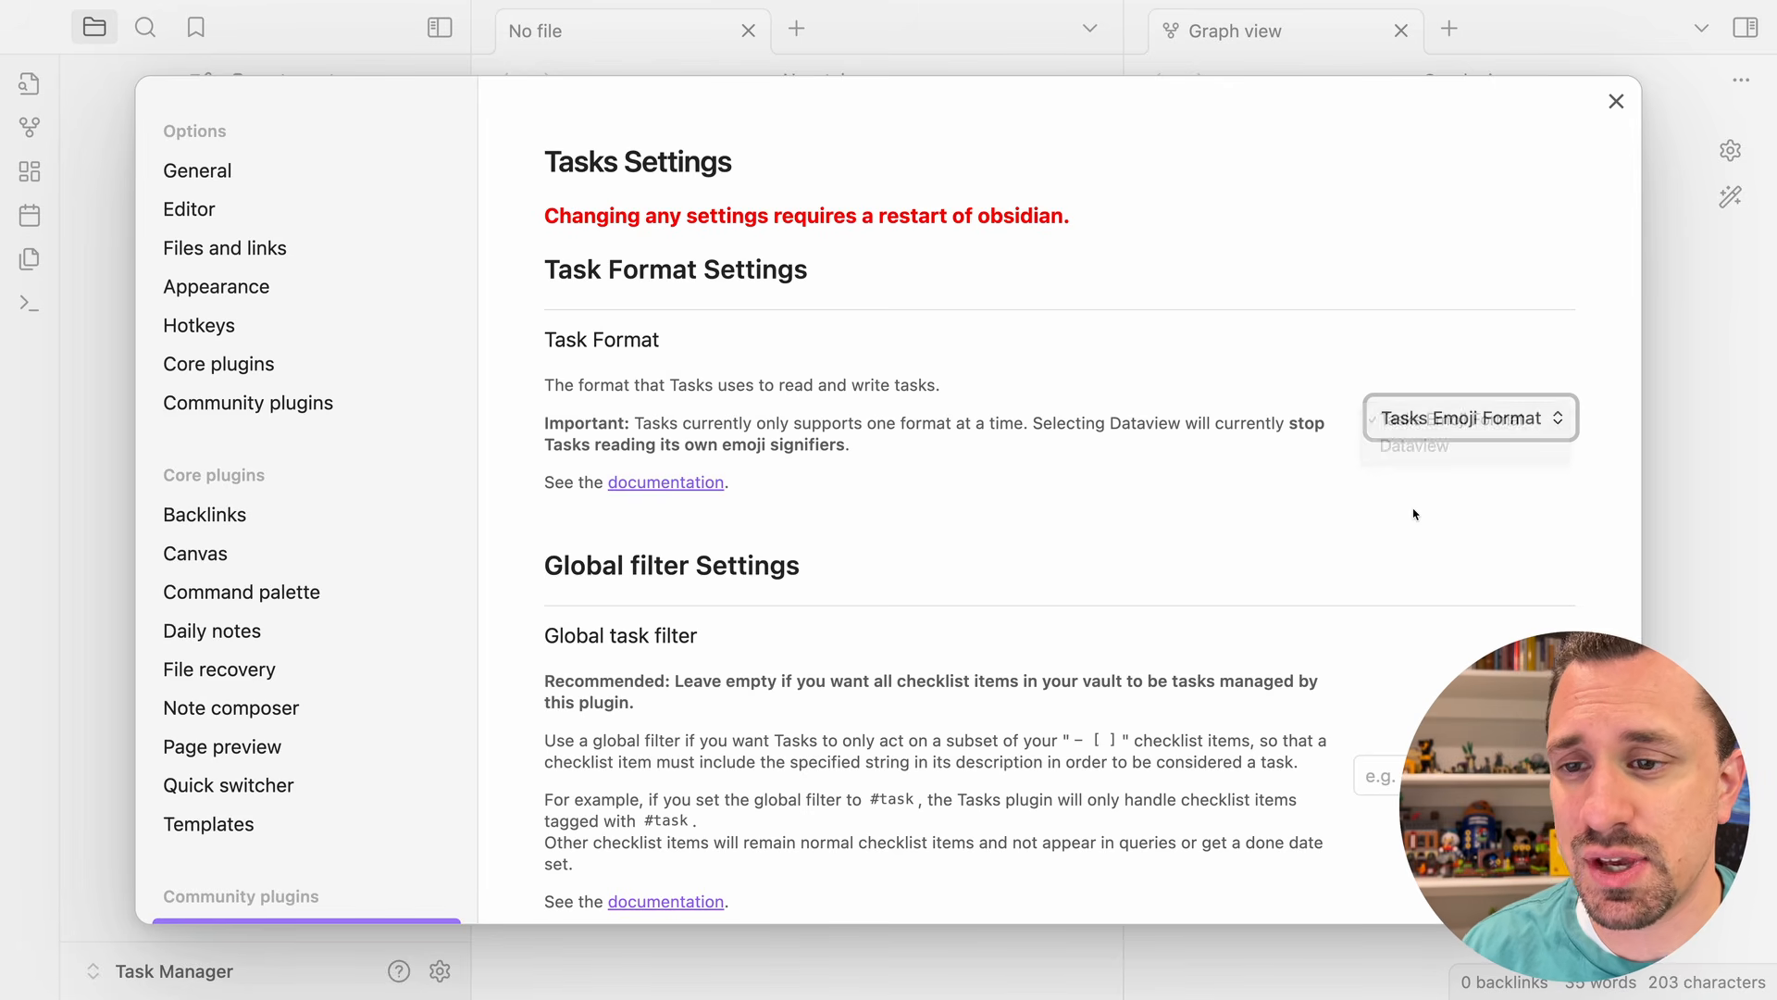
{"action": "scroll", "coordinate": [1141, 484], "scroll_direction": "down", "scroll_amount": 5}
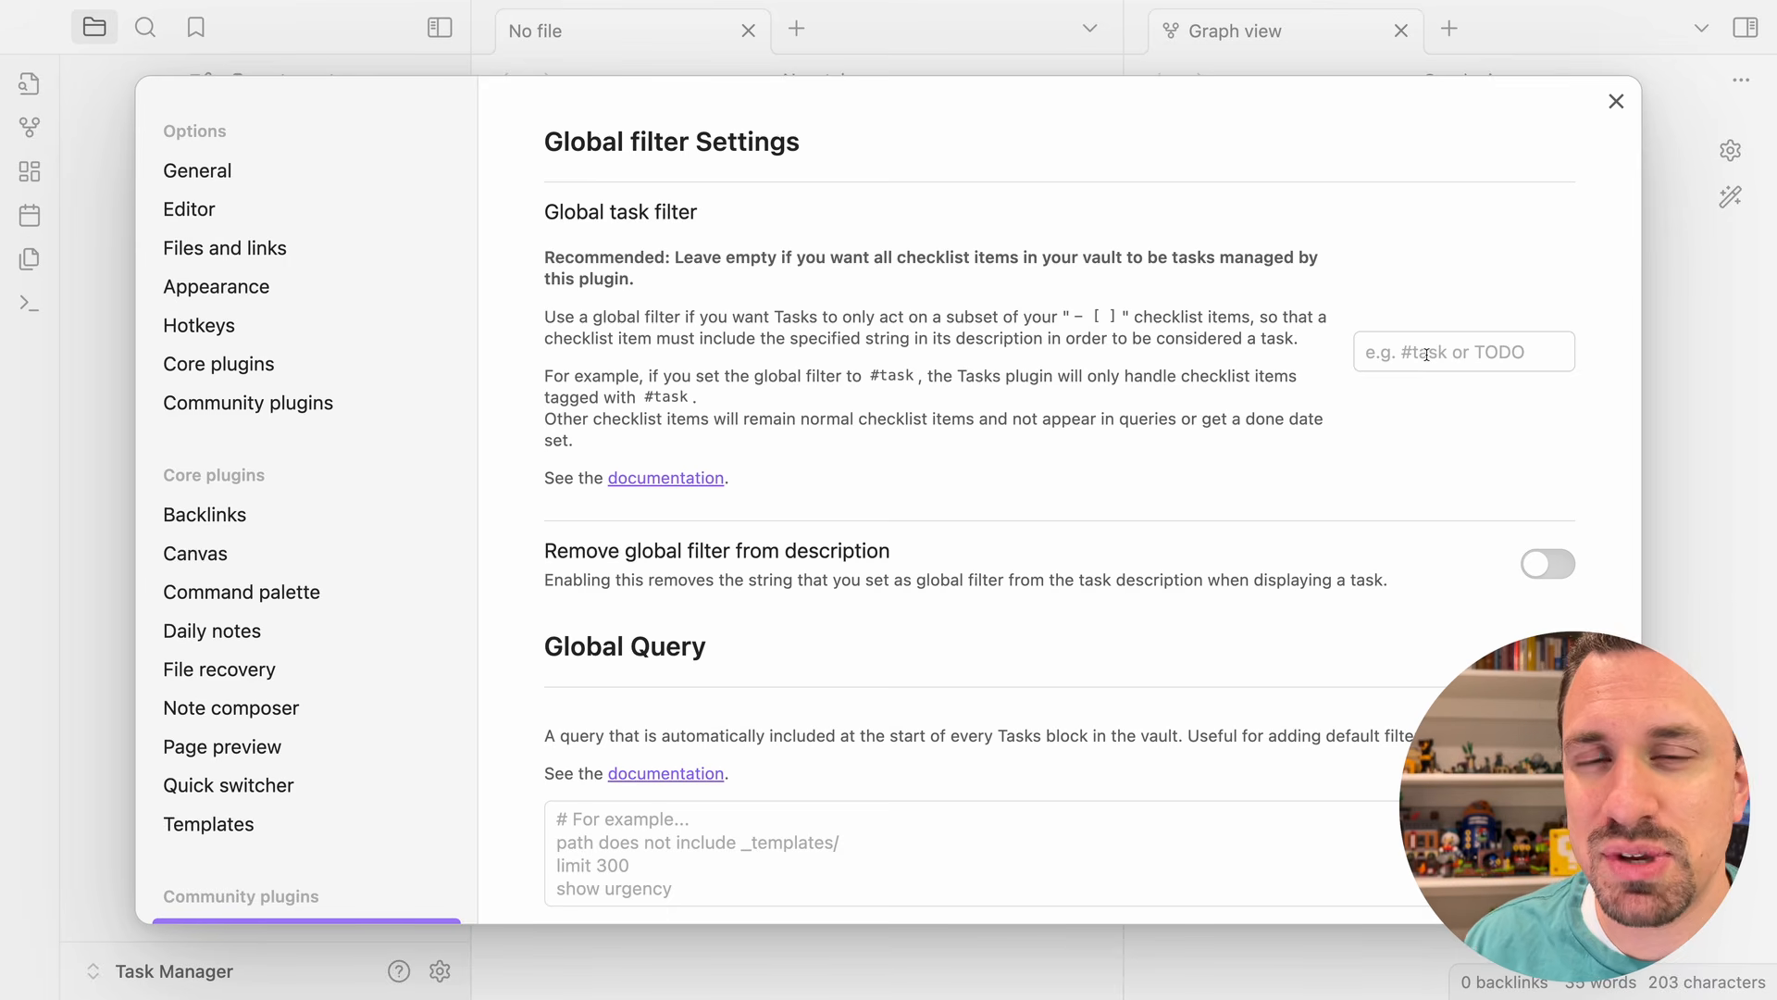
{"action": "scroll", "coordinate": [1480, 365], "scroll_direction": "down", "scroll_amount": 3}
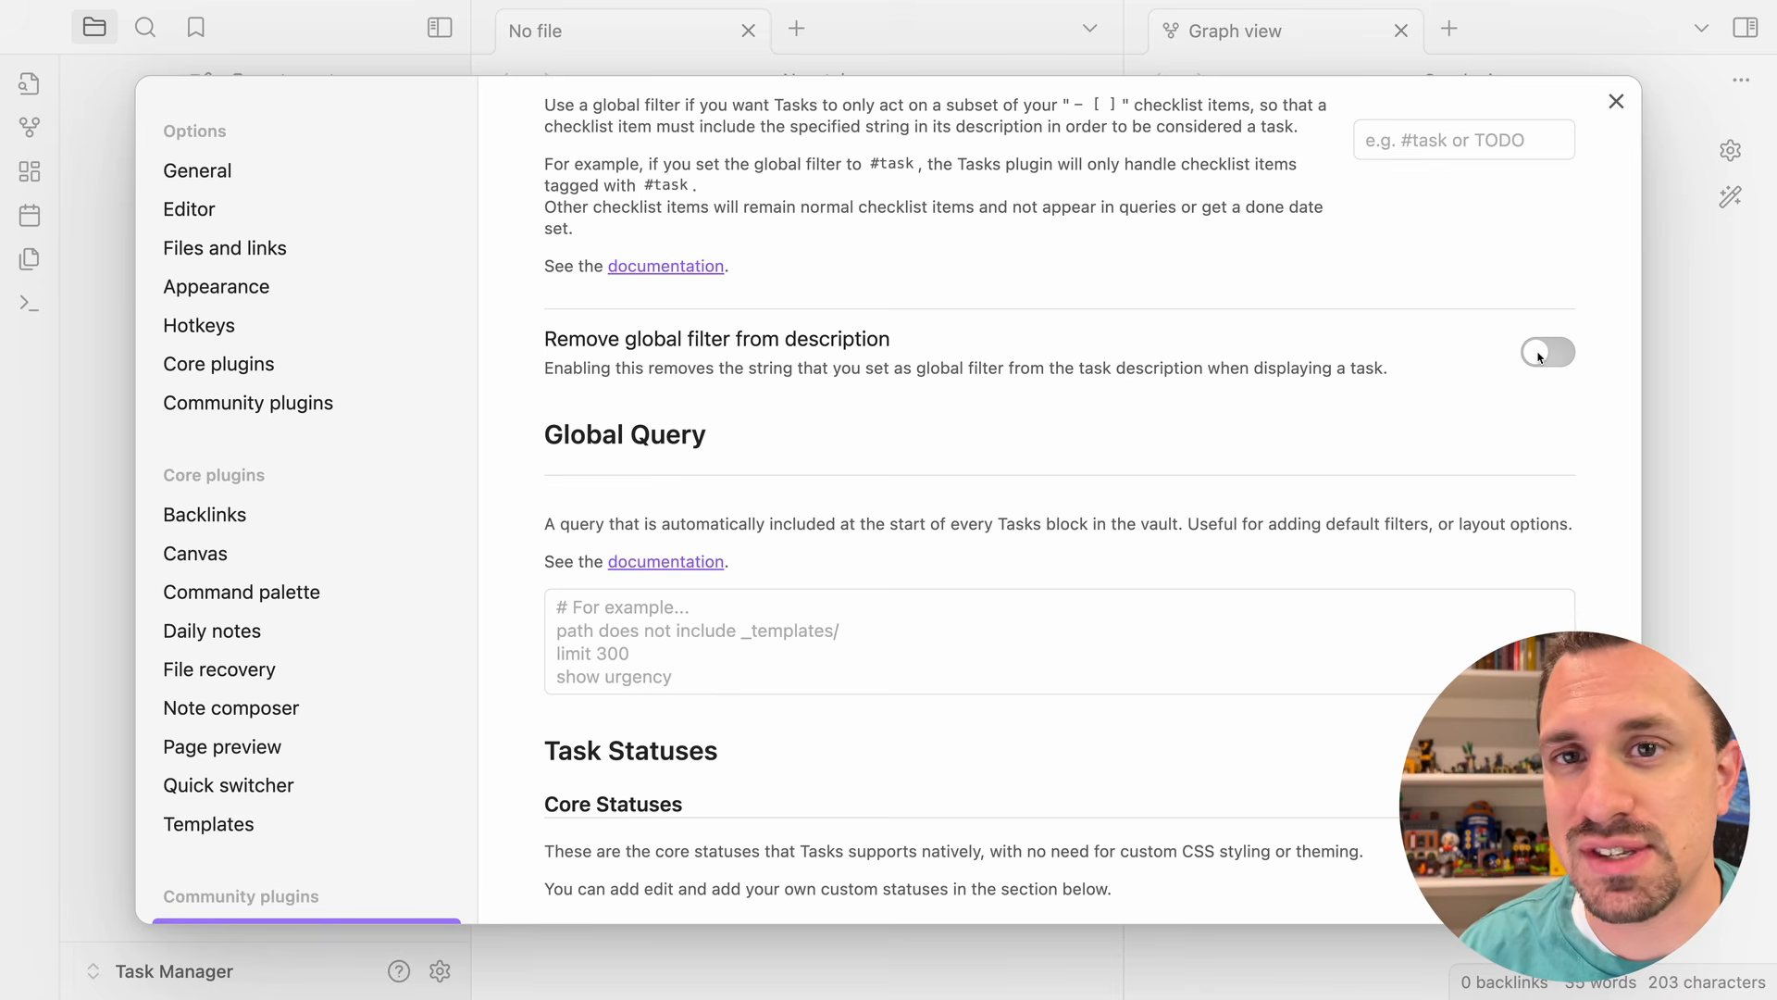
{"action": "scroll", "coordinate": [827, 422], "scroll_direction": "down", "scroll_amount": 5}
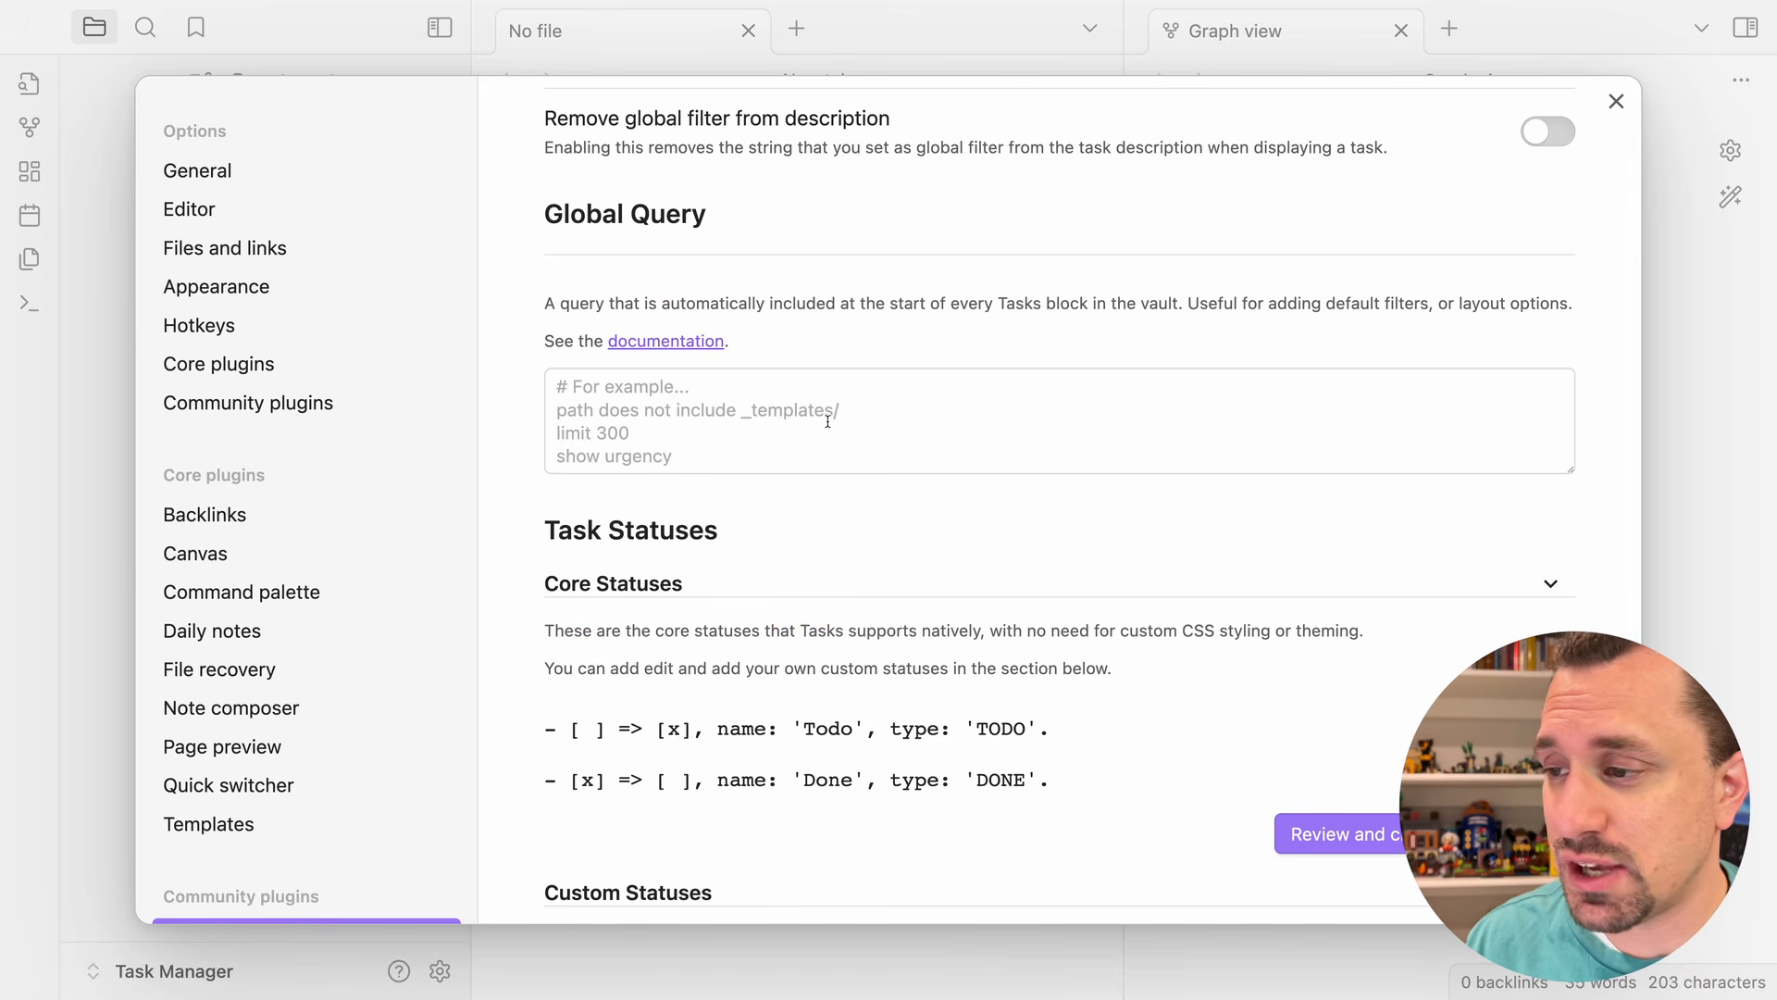
- Set the Global Query to two lines: "path does not include _templates" and "path does not include _utilities"
{"action": "left_click", "coordinate": [786, 416]}
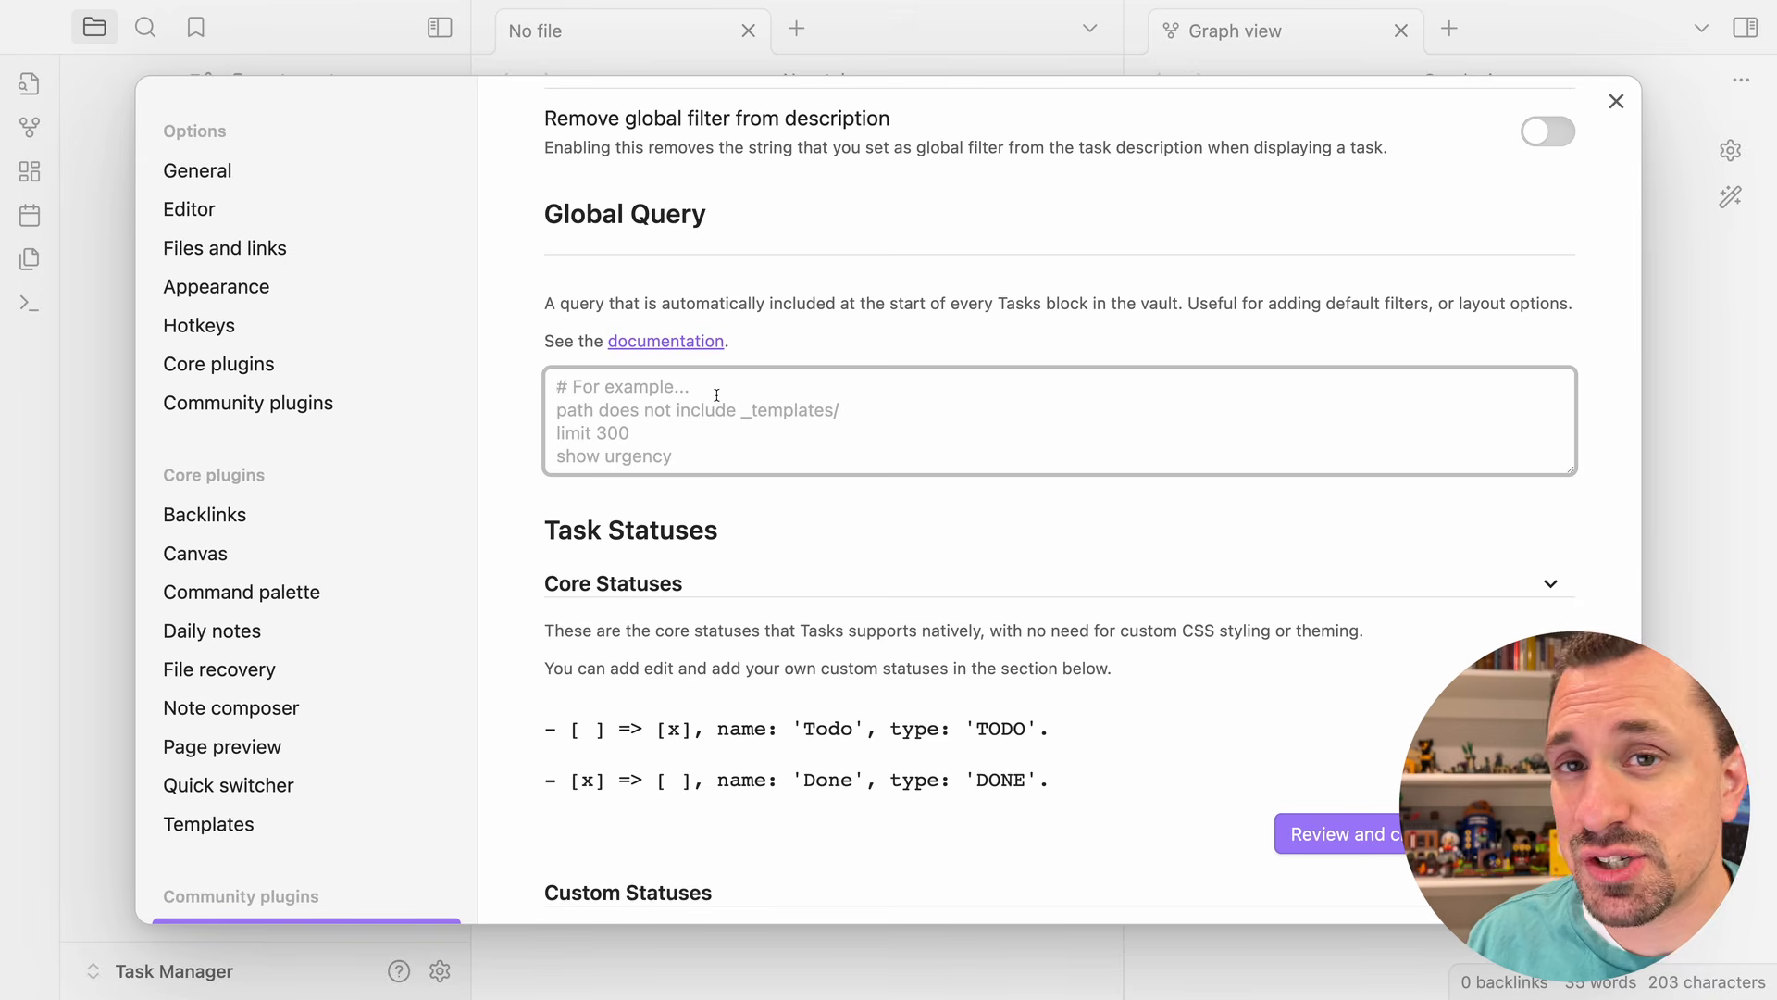
{"action": "type", "text": "pat"}
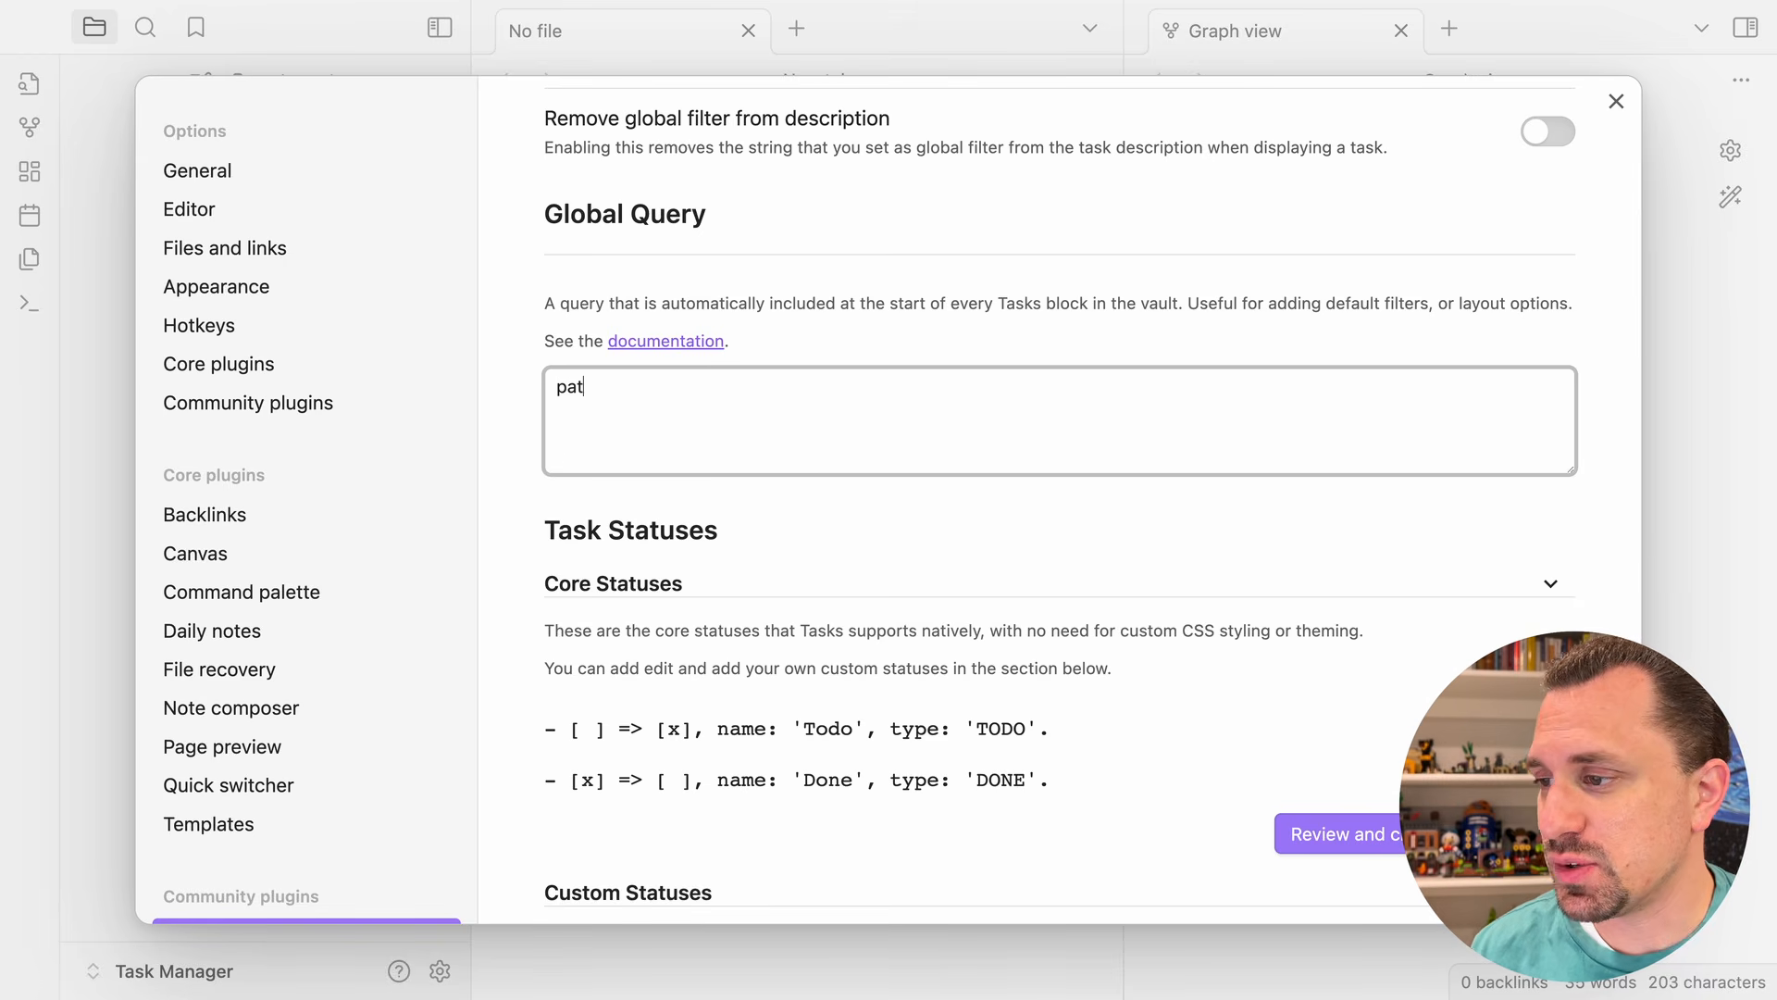
{"action": "type", "text": "h does not include _templates"}
{"action": "key", "text": "Return"}
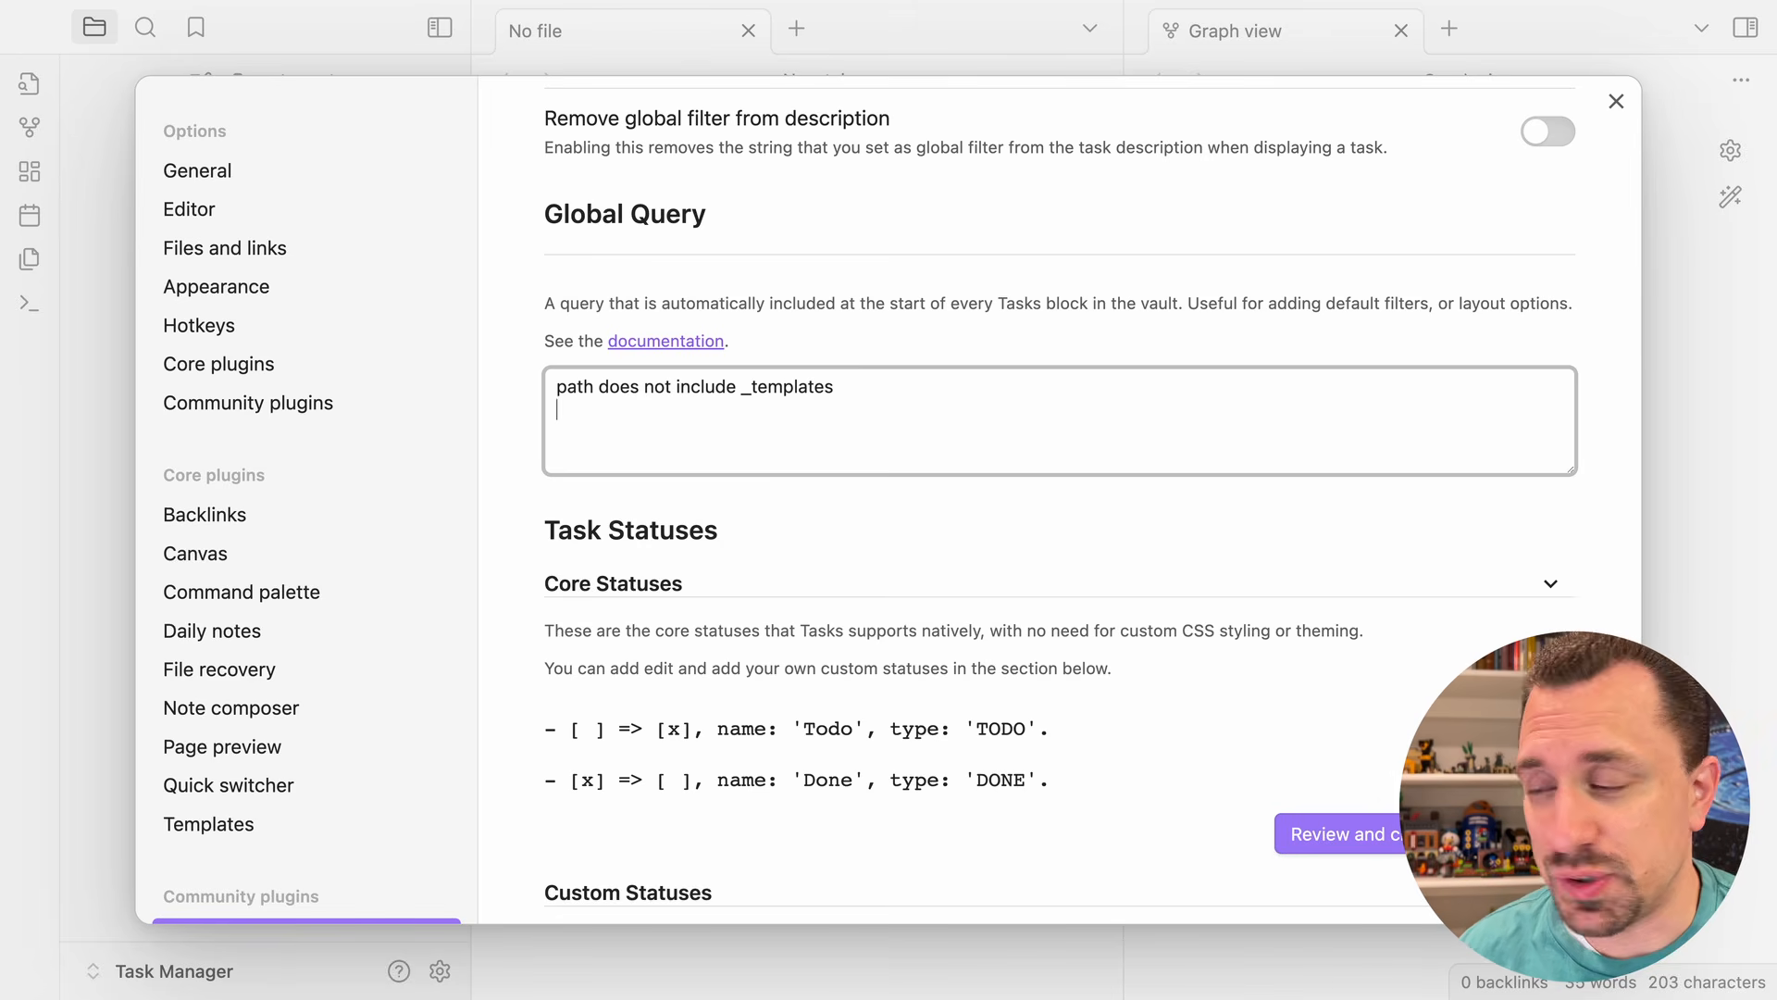
{"action": "type", "text": "path does not "}
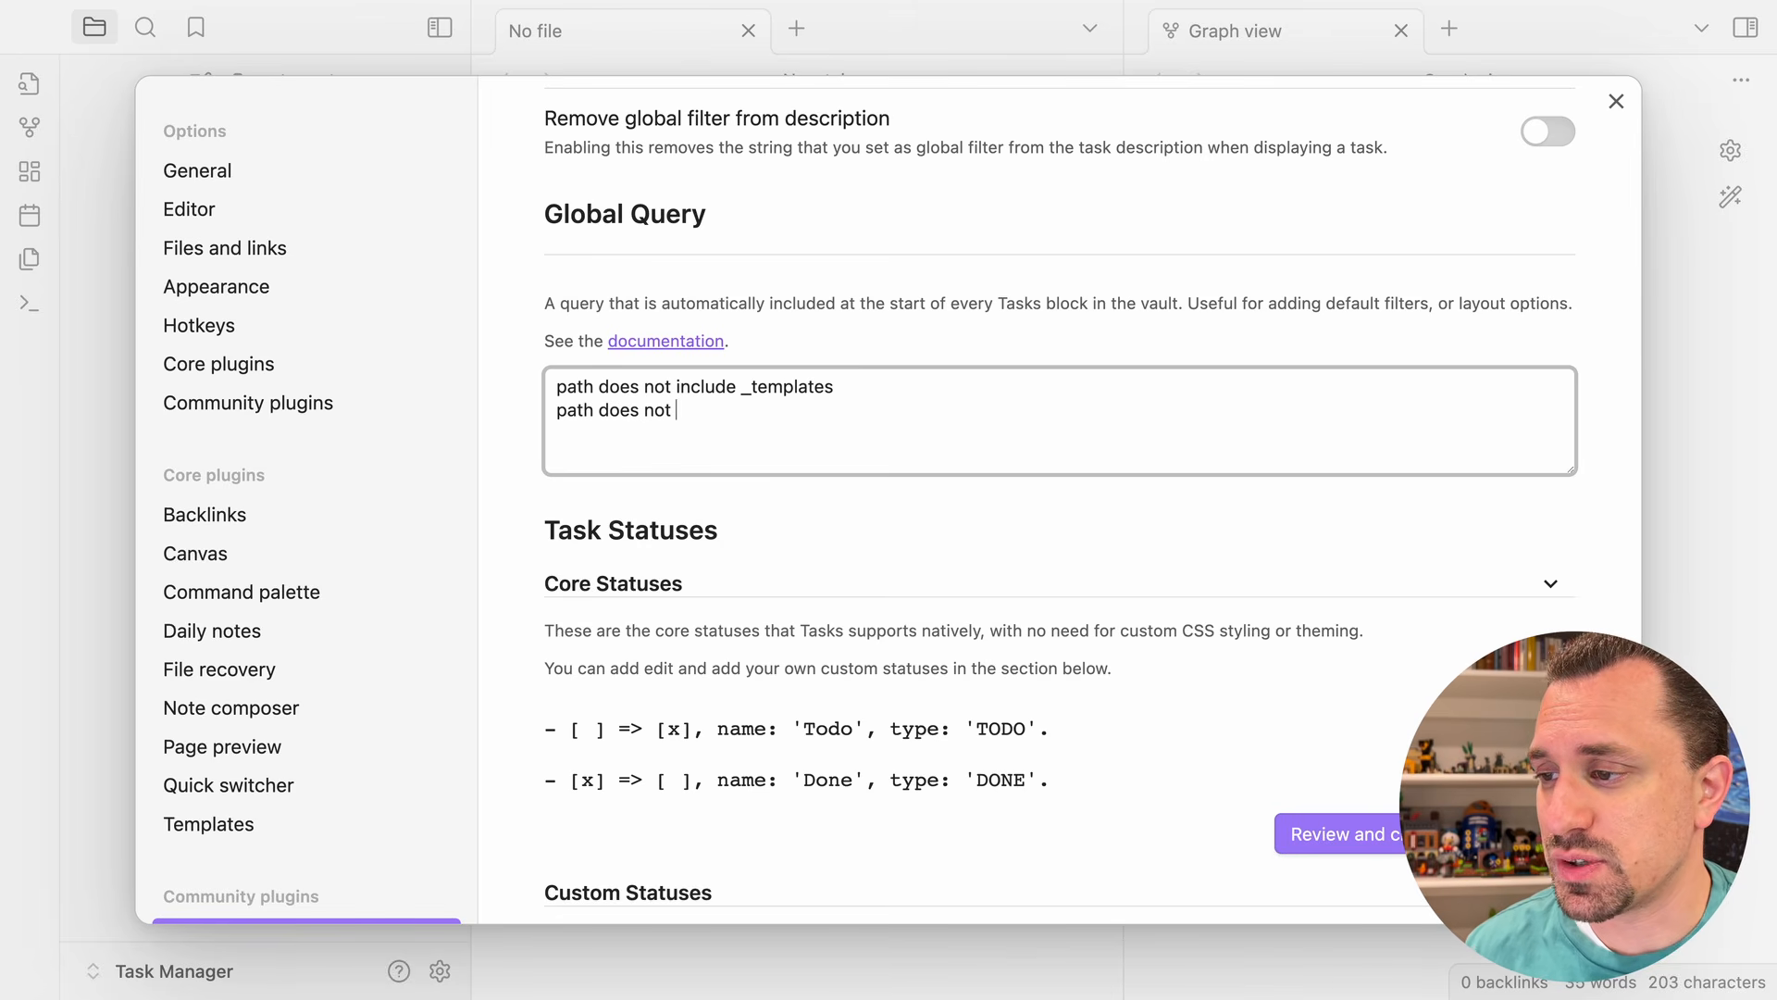
{"action": "type", "text": "includ"}
{"action": "key", "text": "BackSpace"}
{"action": "type", "text": "clude "}
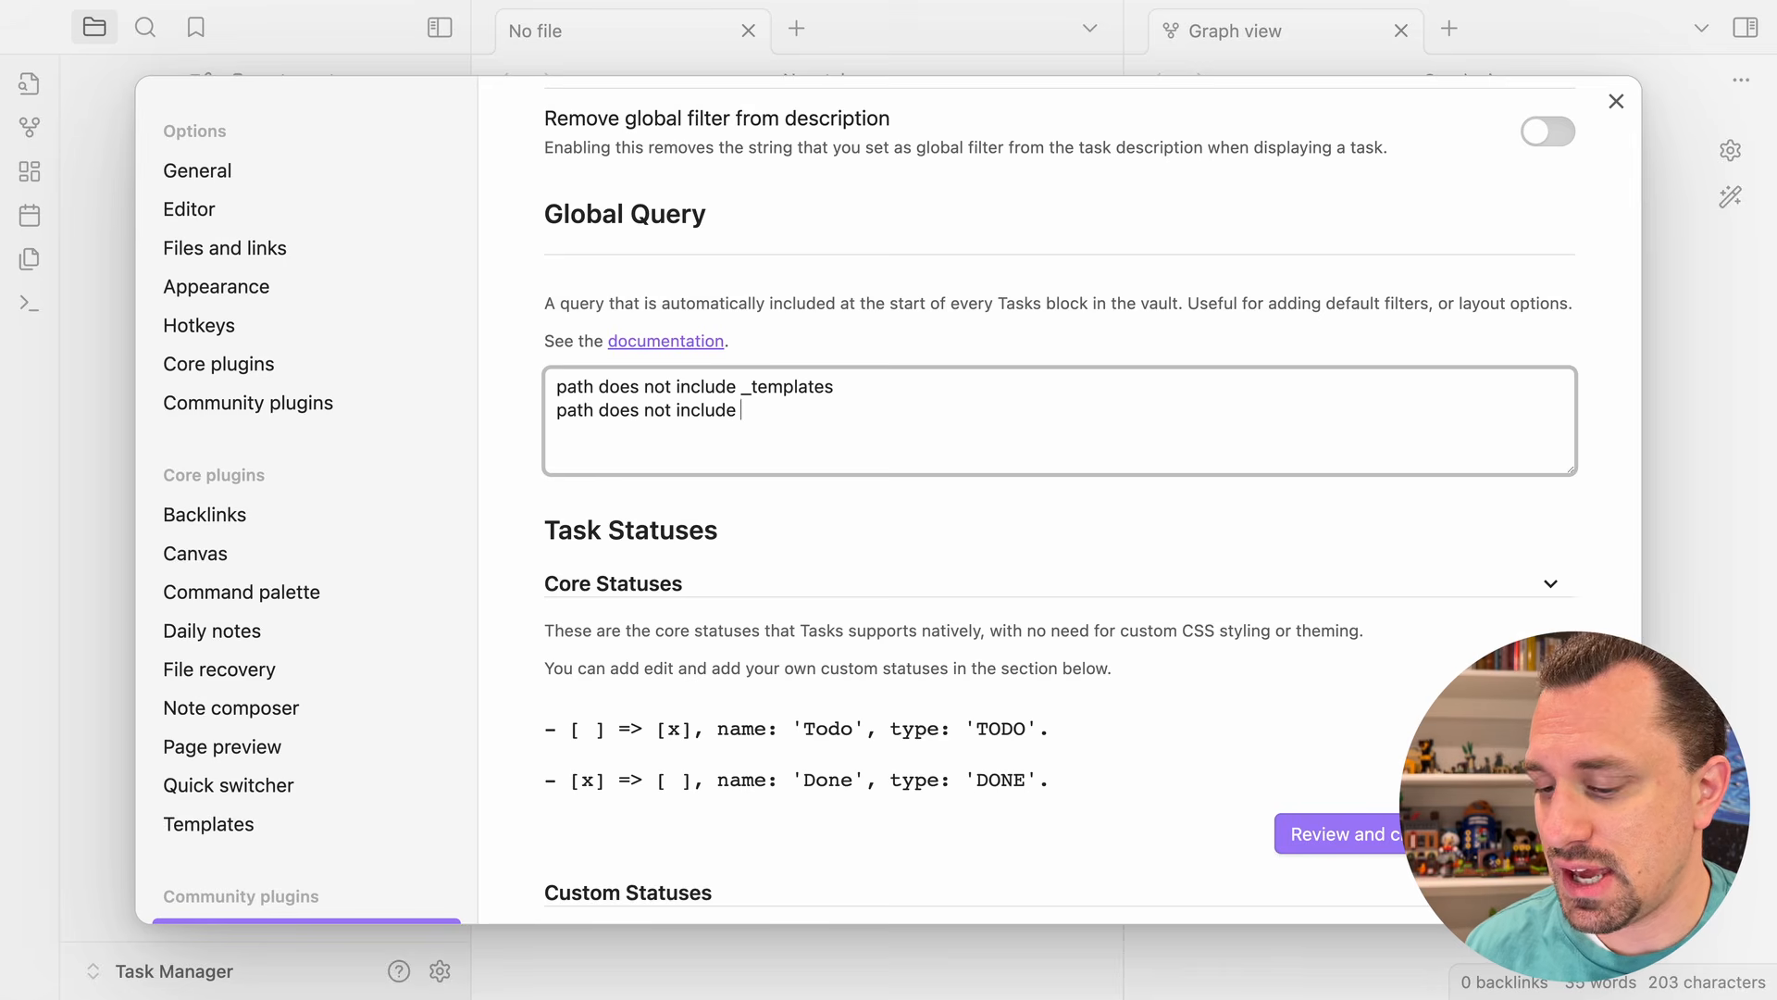
{"action": "type", "text": "_utilities"}
- Add the Things theme's 22 supported statuses to the plugin's custom statuses
{"action": "scroll", "coordinate": [873, 514], "scroll_direction": "down", "scroll_amount": 3}
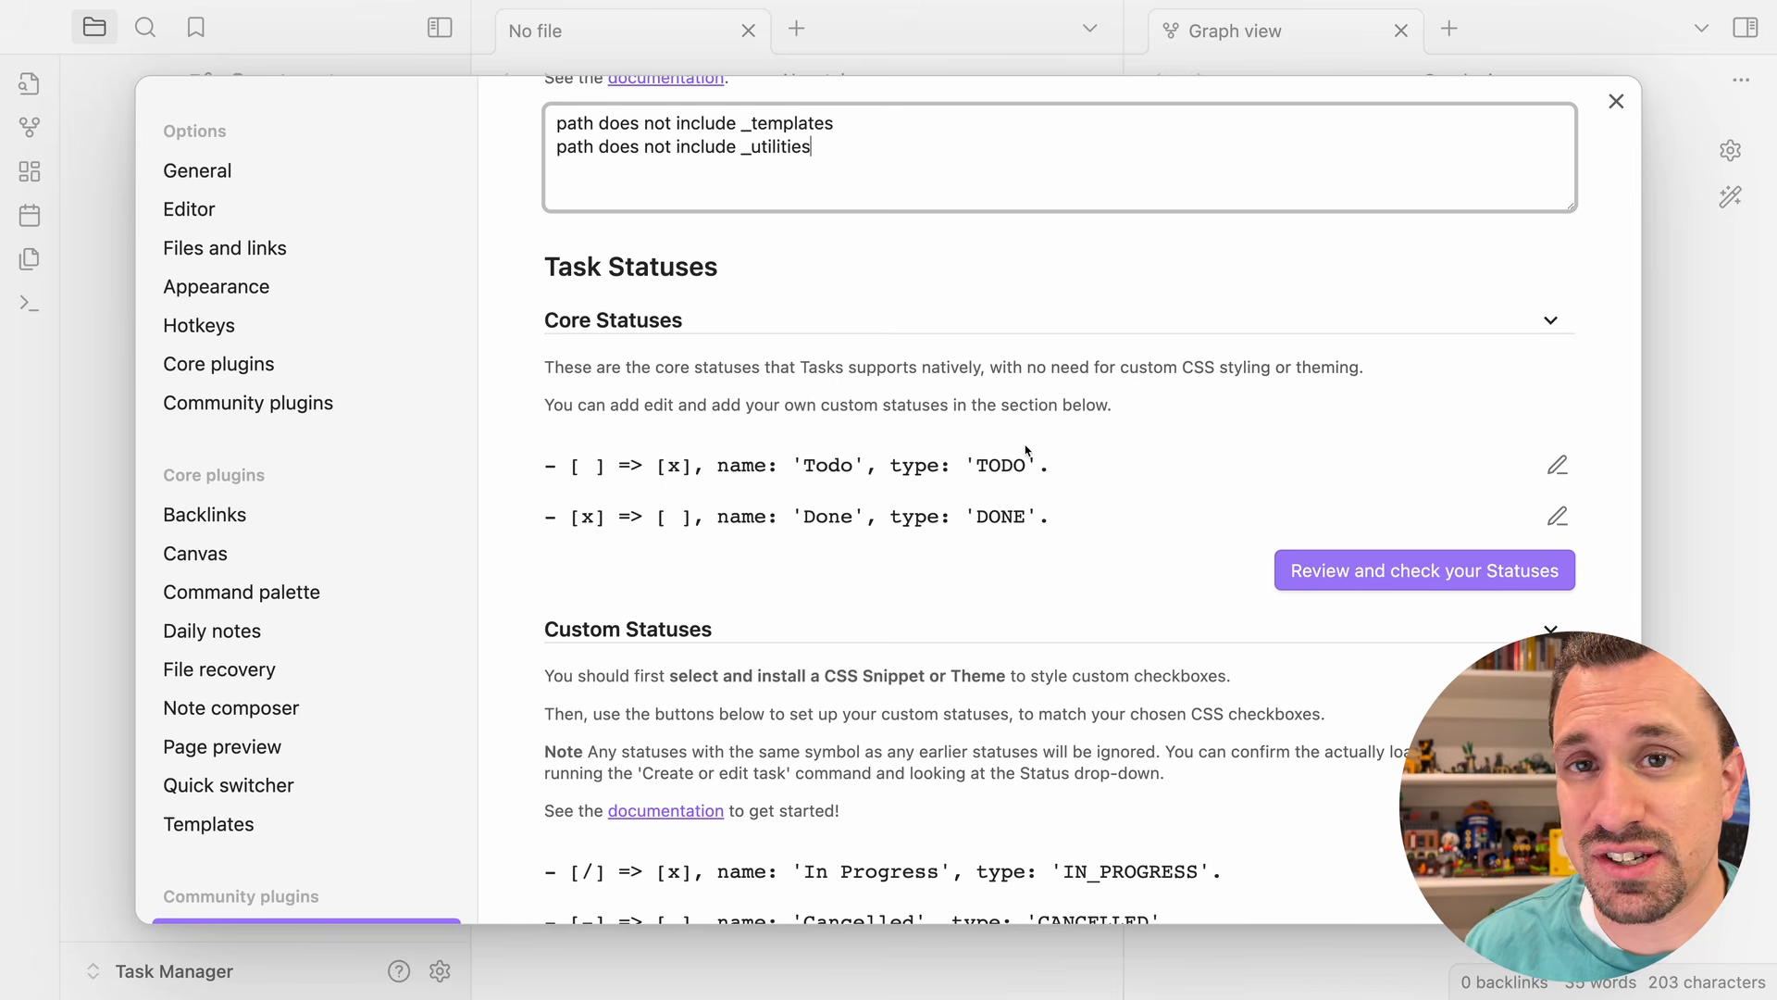
{"action": "scroll", "coordinate": [1074, 389], "scroll_direction": "down", "scroll_amount": 3}
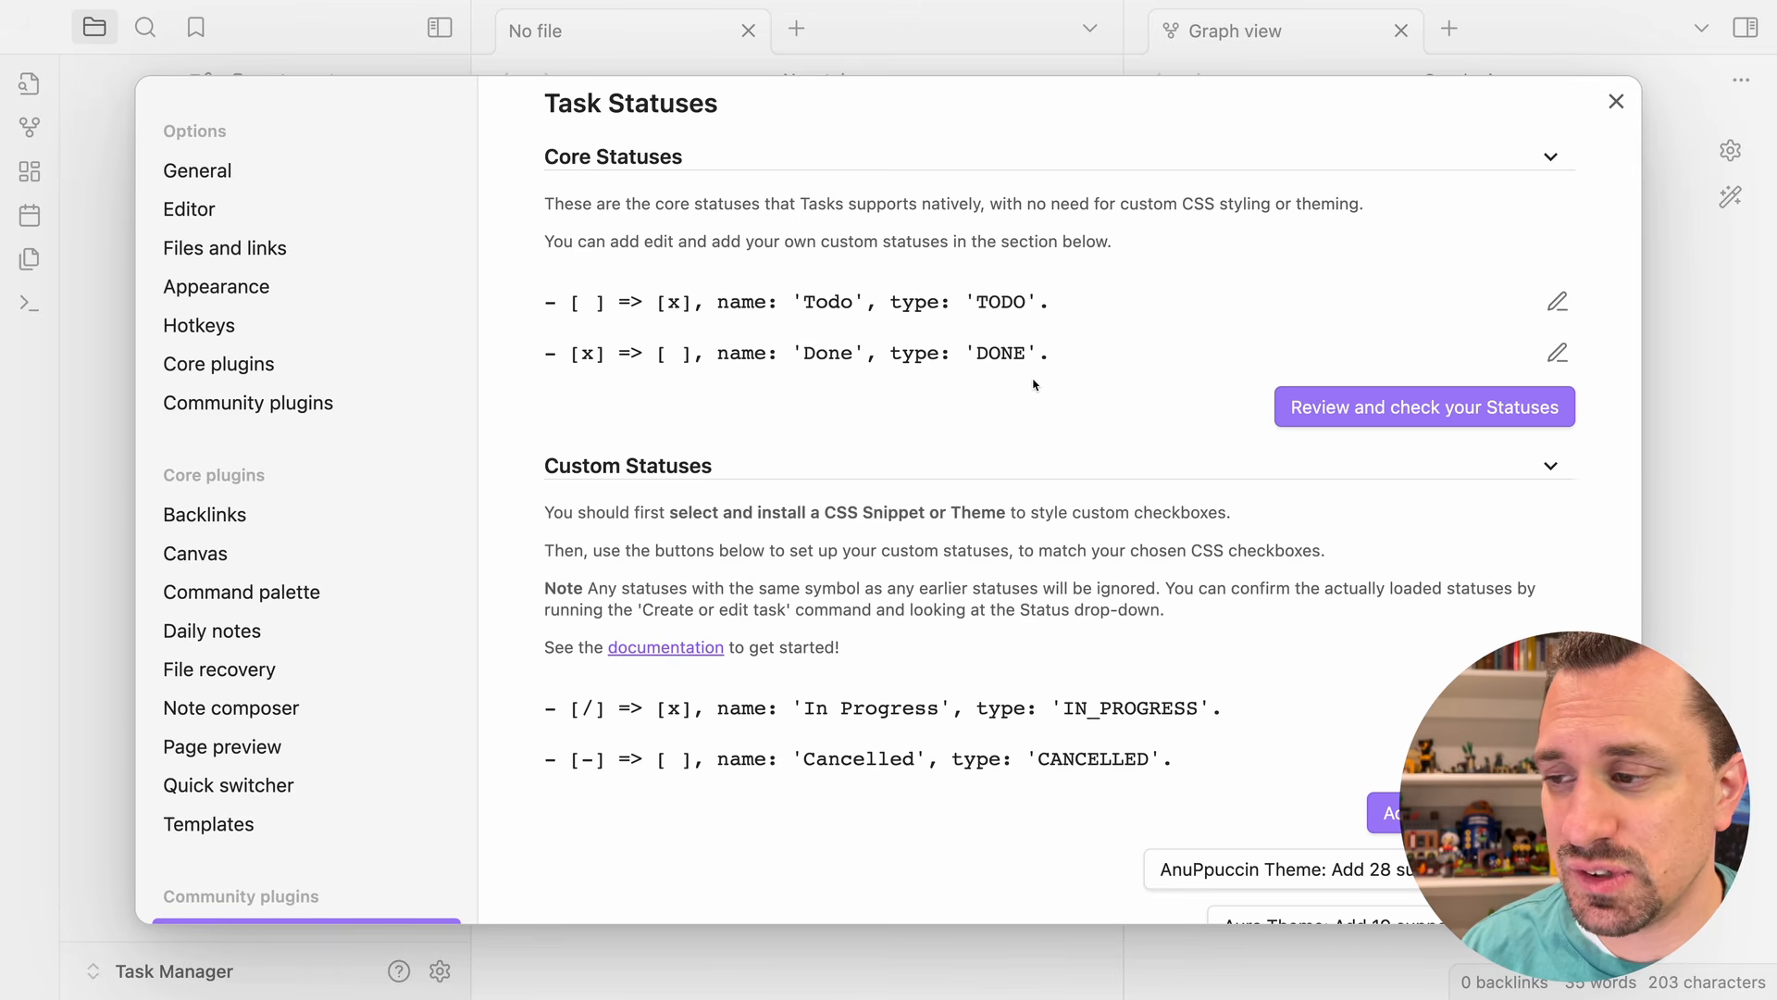
{"action": "scroll", "coordinate": [1035, 384], "scroll_direction": "down", "scroll_amount": 10}
{"action": "scroll", "coordinate": [975, 373], "scroll_direction": "up", "scroll_amount": 1}
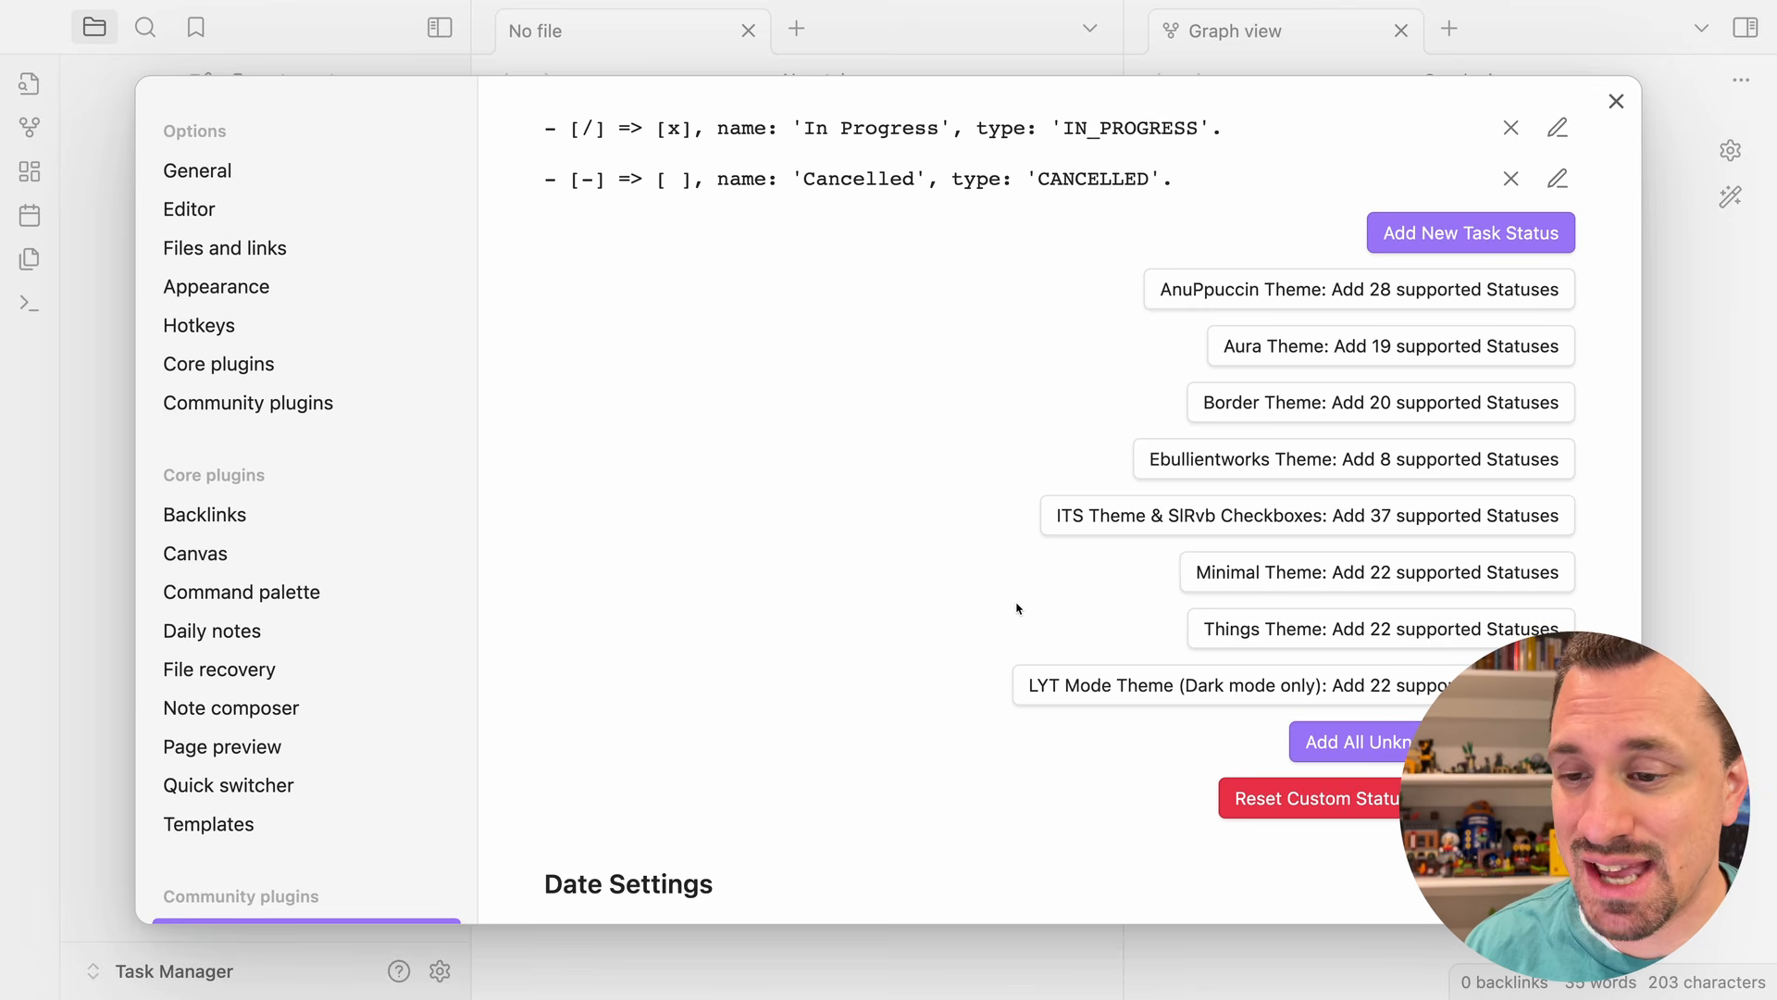
{"action": "left_click", "coordinate": [1405, 633]}
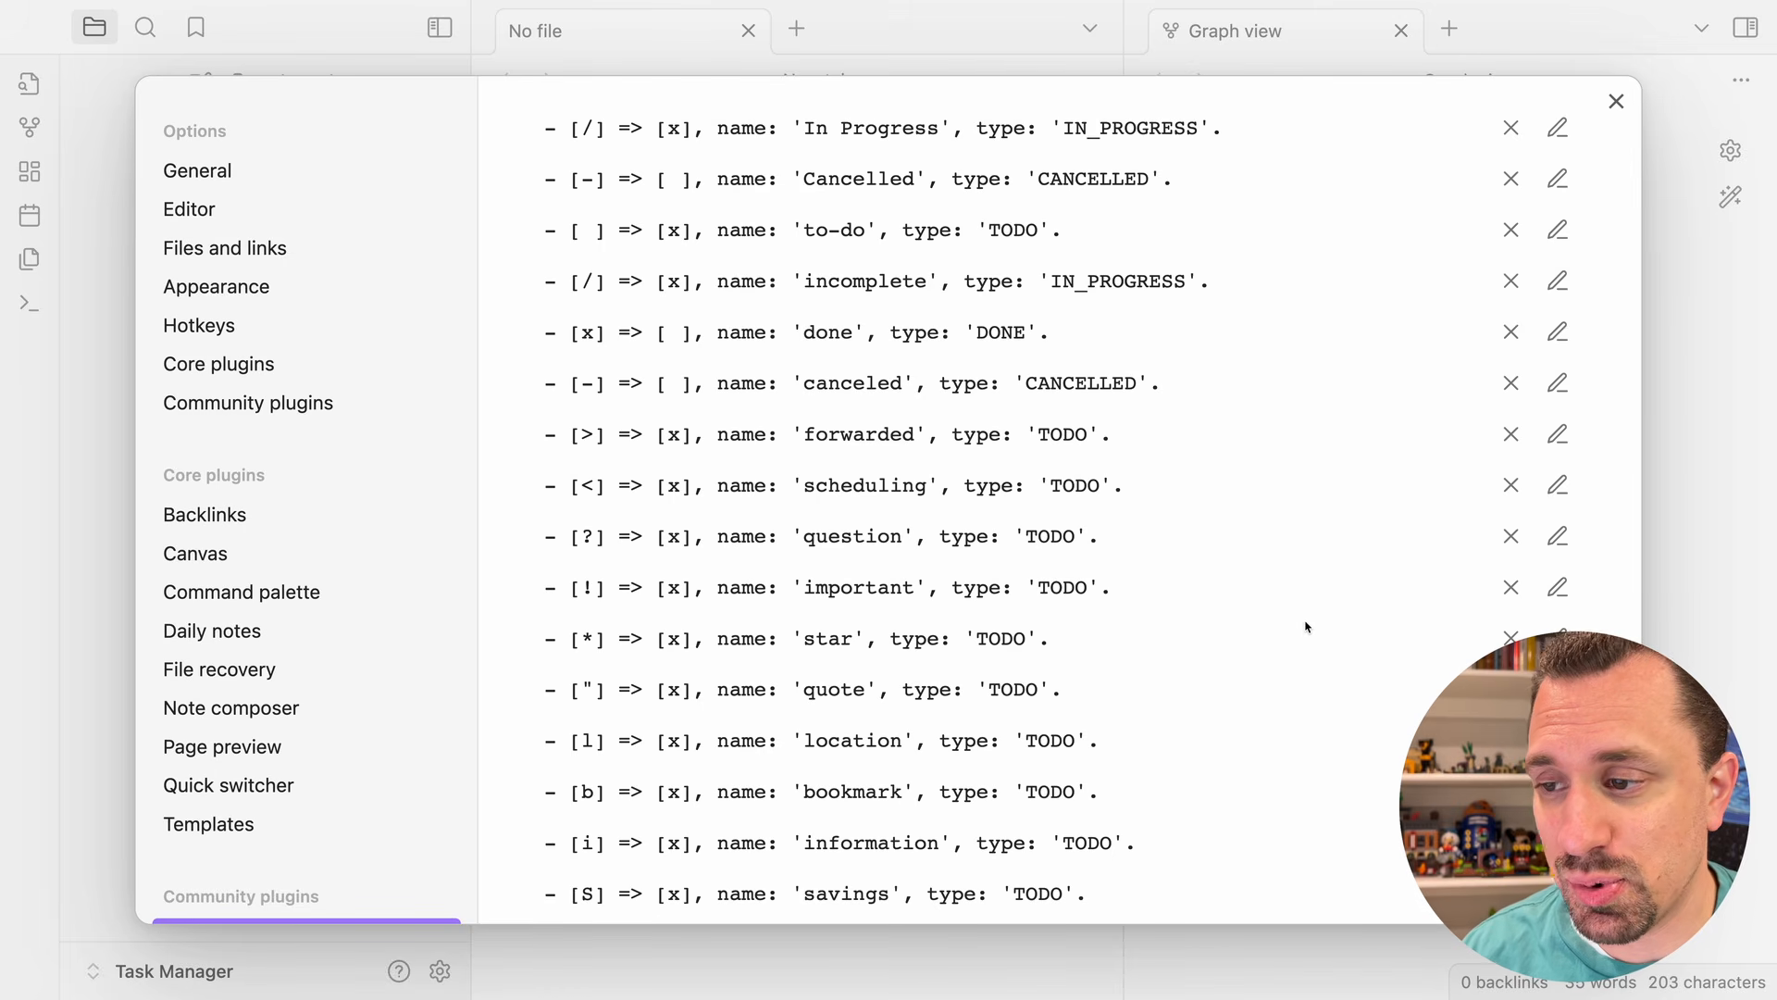
- Review the full list of custom task statuses and their symbols
{"action": "scroll", "coordinate": [1306, 625], "scroll_direction": "up", "scroll_amount": 5}
{"action": "scroll", "coordinate": [1305, 626], "scroll_direction": "down", "scroll_amount": 8}
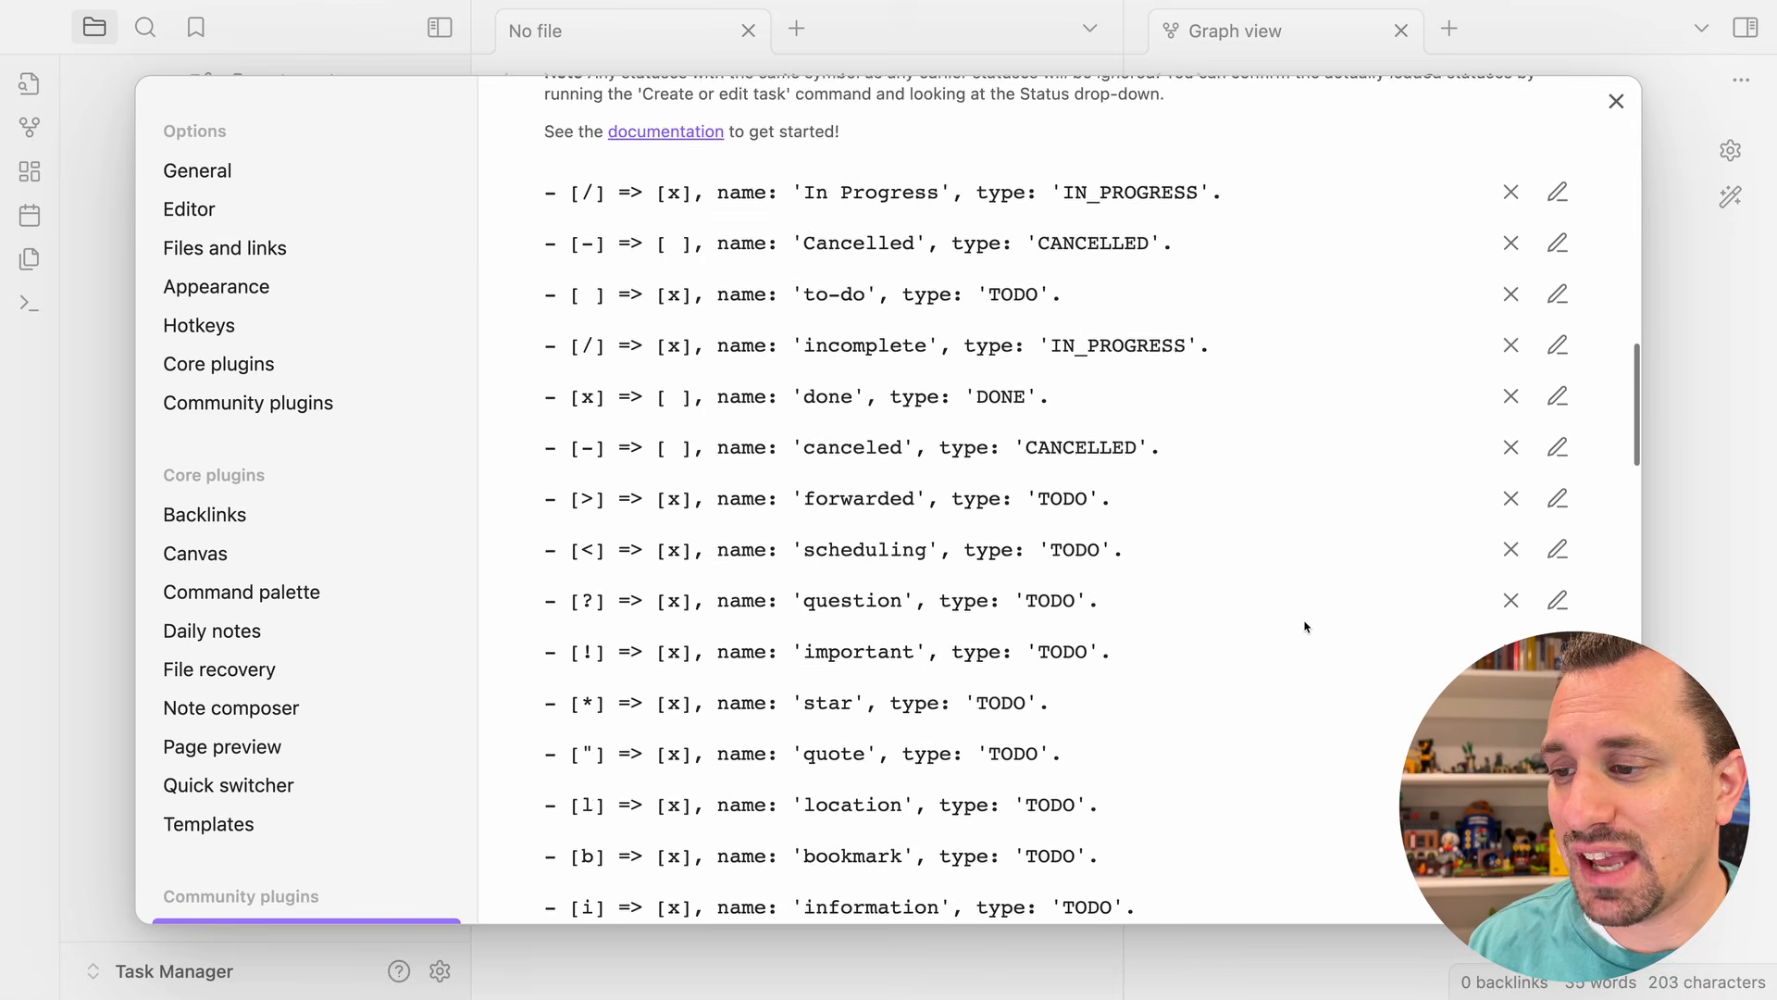
{"action": "scroll", "coordinate": [1305, 627], "scroll_direction": "down", "scroll_amount": 6}
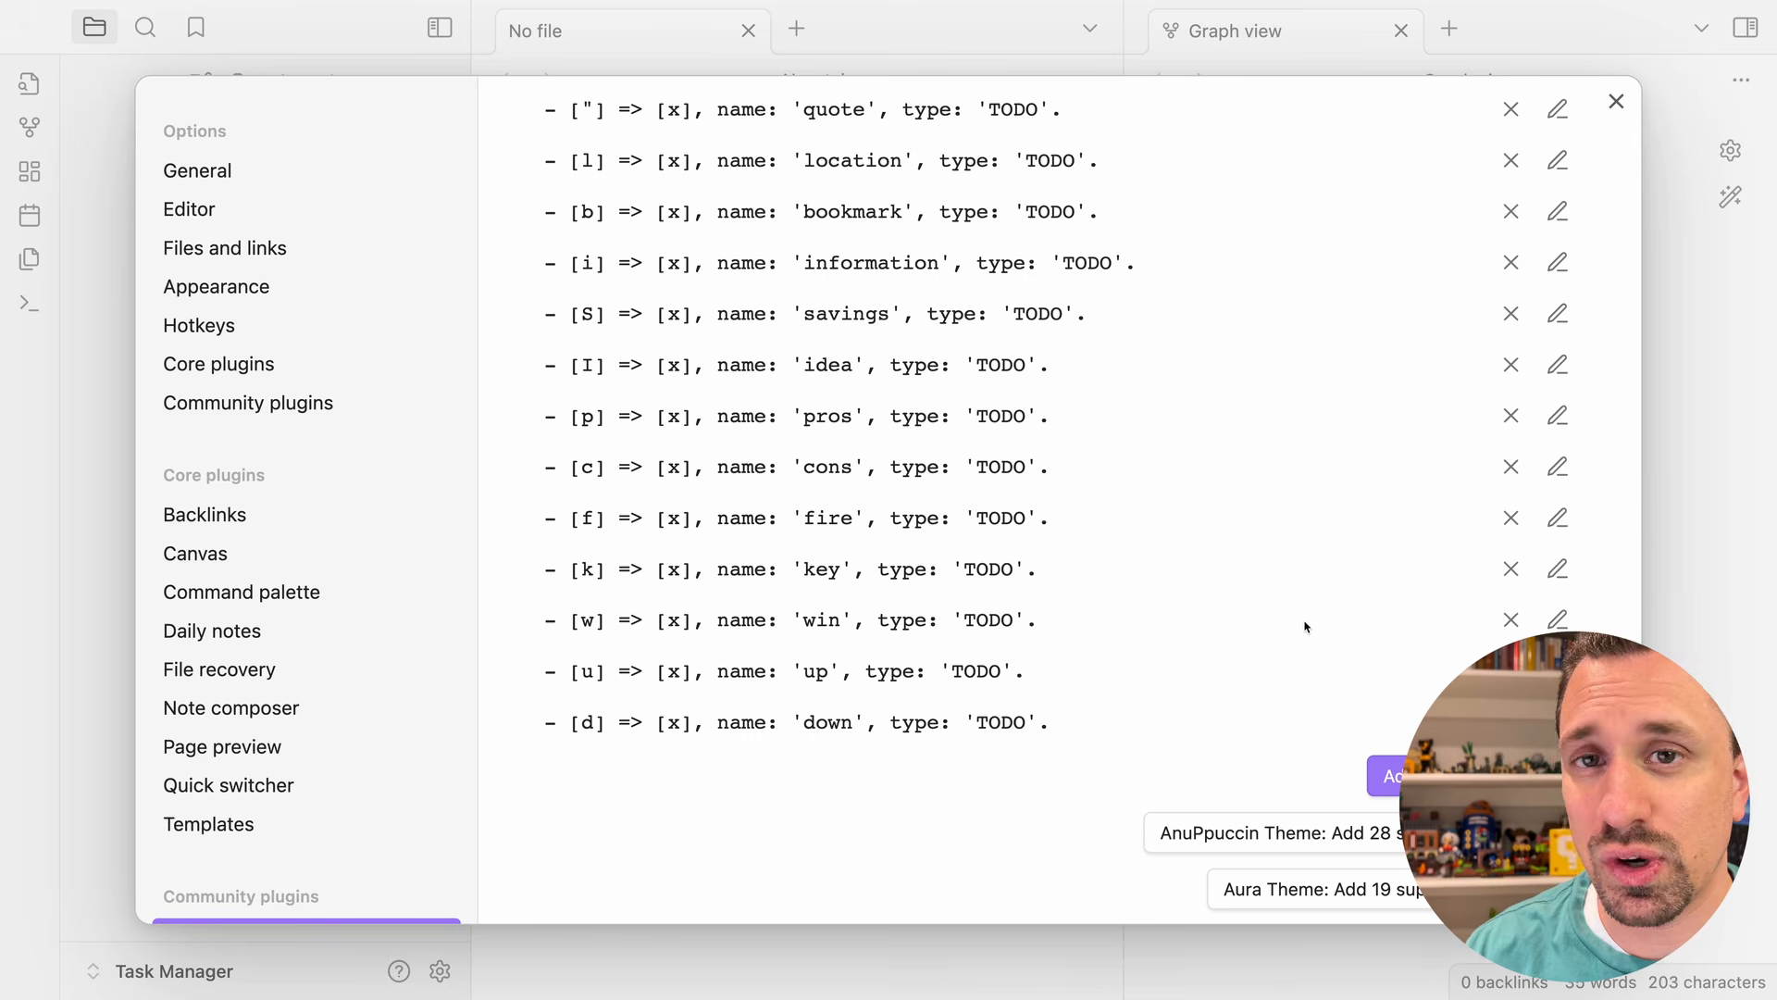
{"action": "scroll", "coordinate": [1210, 607], "scroll_direction": "down", "scroll_amount": 4}
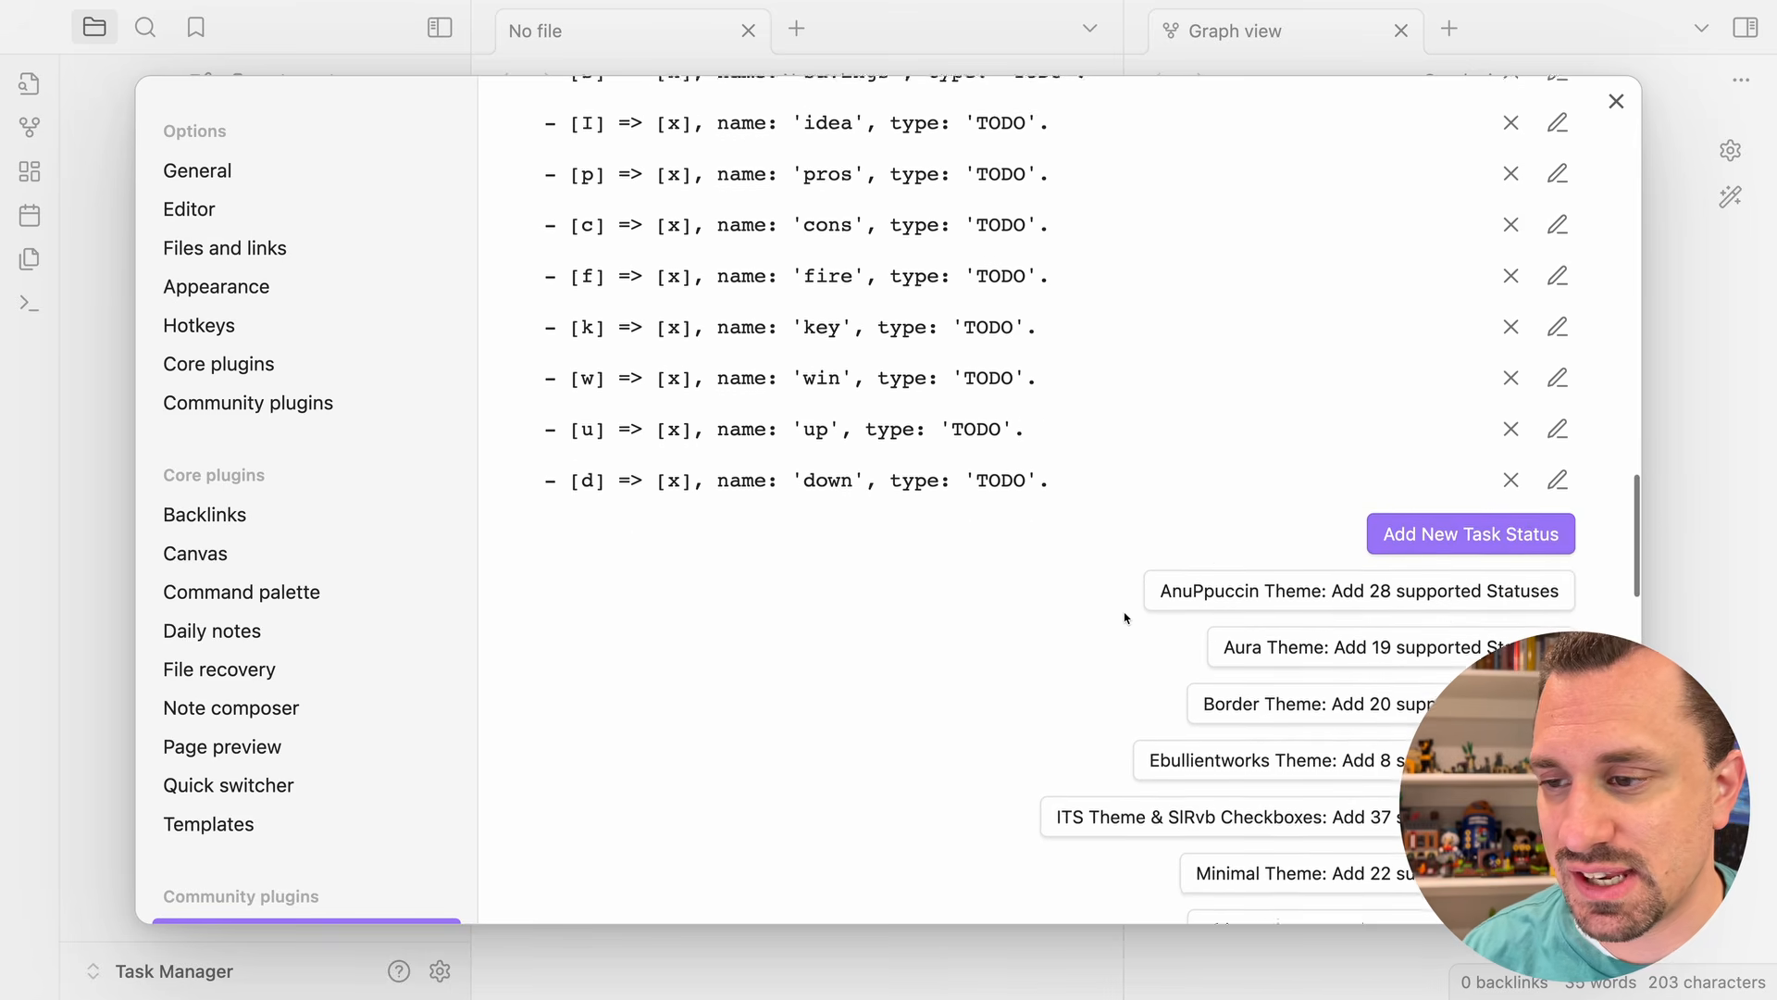
- Review the Tasks plugin's date, recurring task, auto-suggest and dialog settings
{"action": "scroll", "coordinate": [1125, 618], "scroll_direction": "down", "scroll_amount": 10}
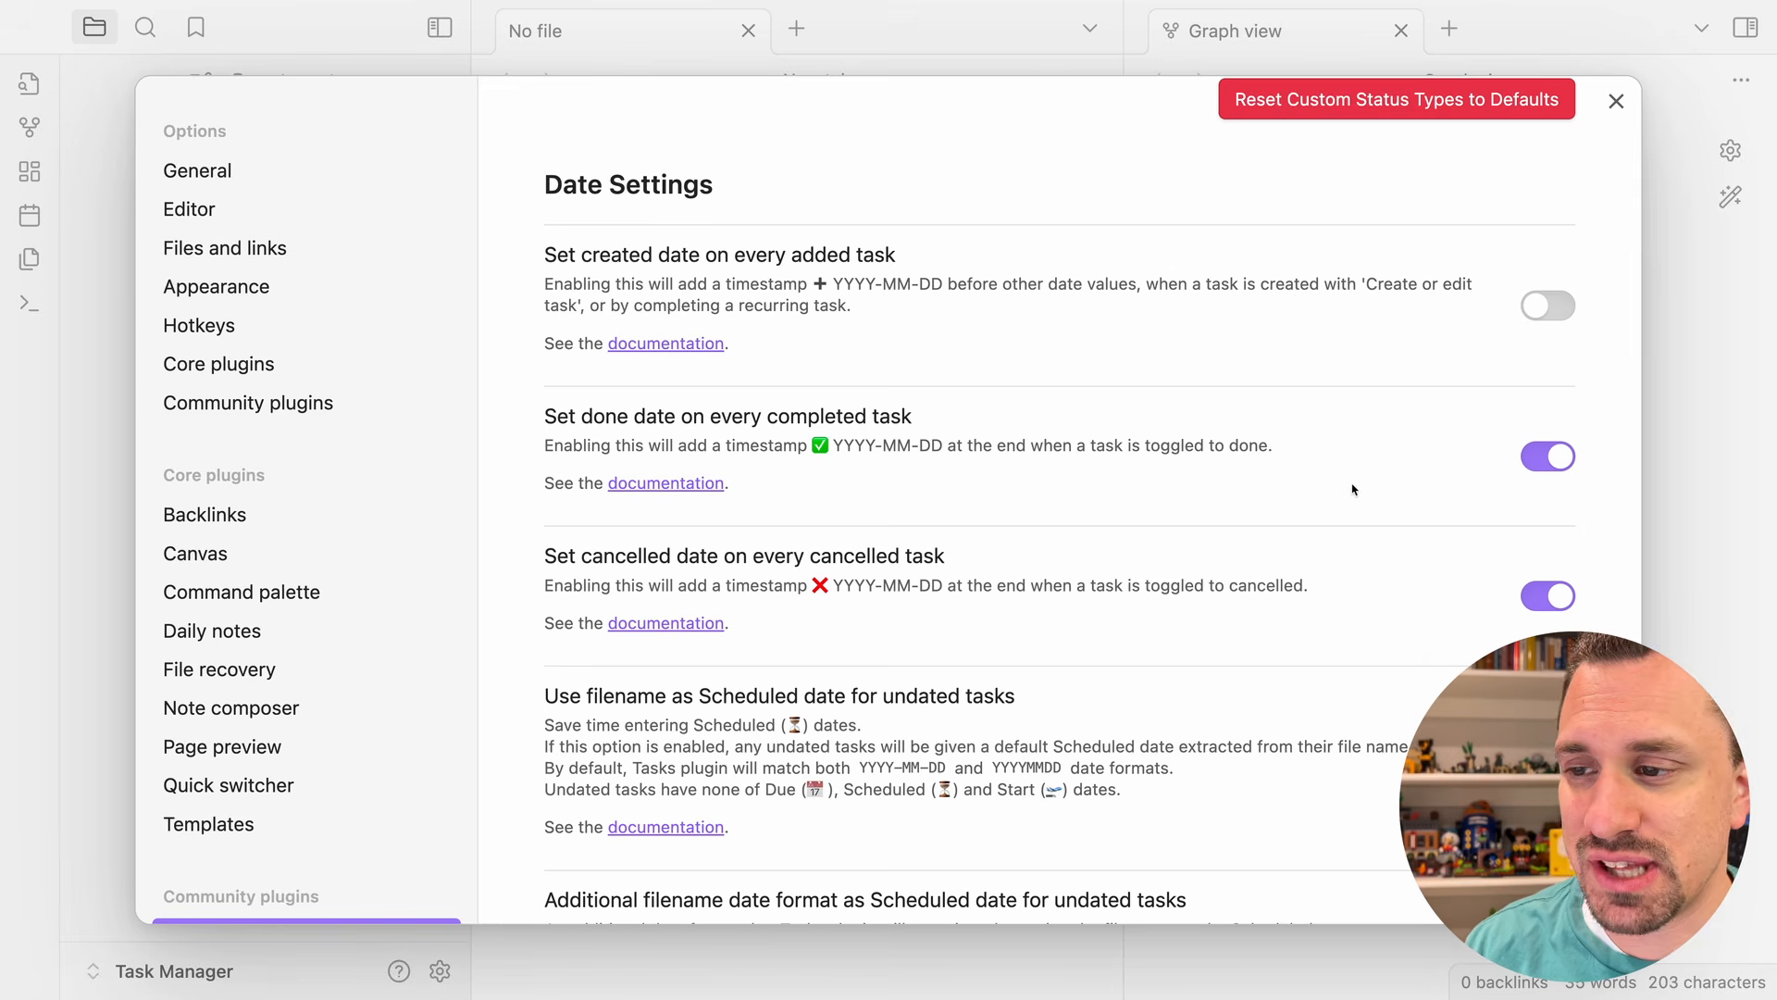
{"action": "scroll", "coordinate": [1308, 488], "scroll_direction": "down", "scroll_amount": 1}
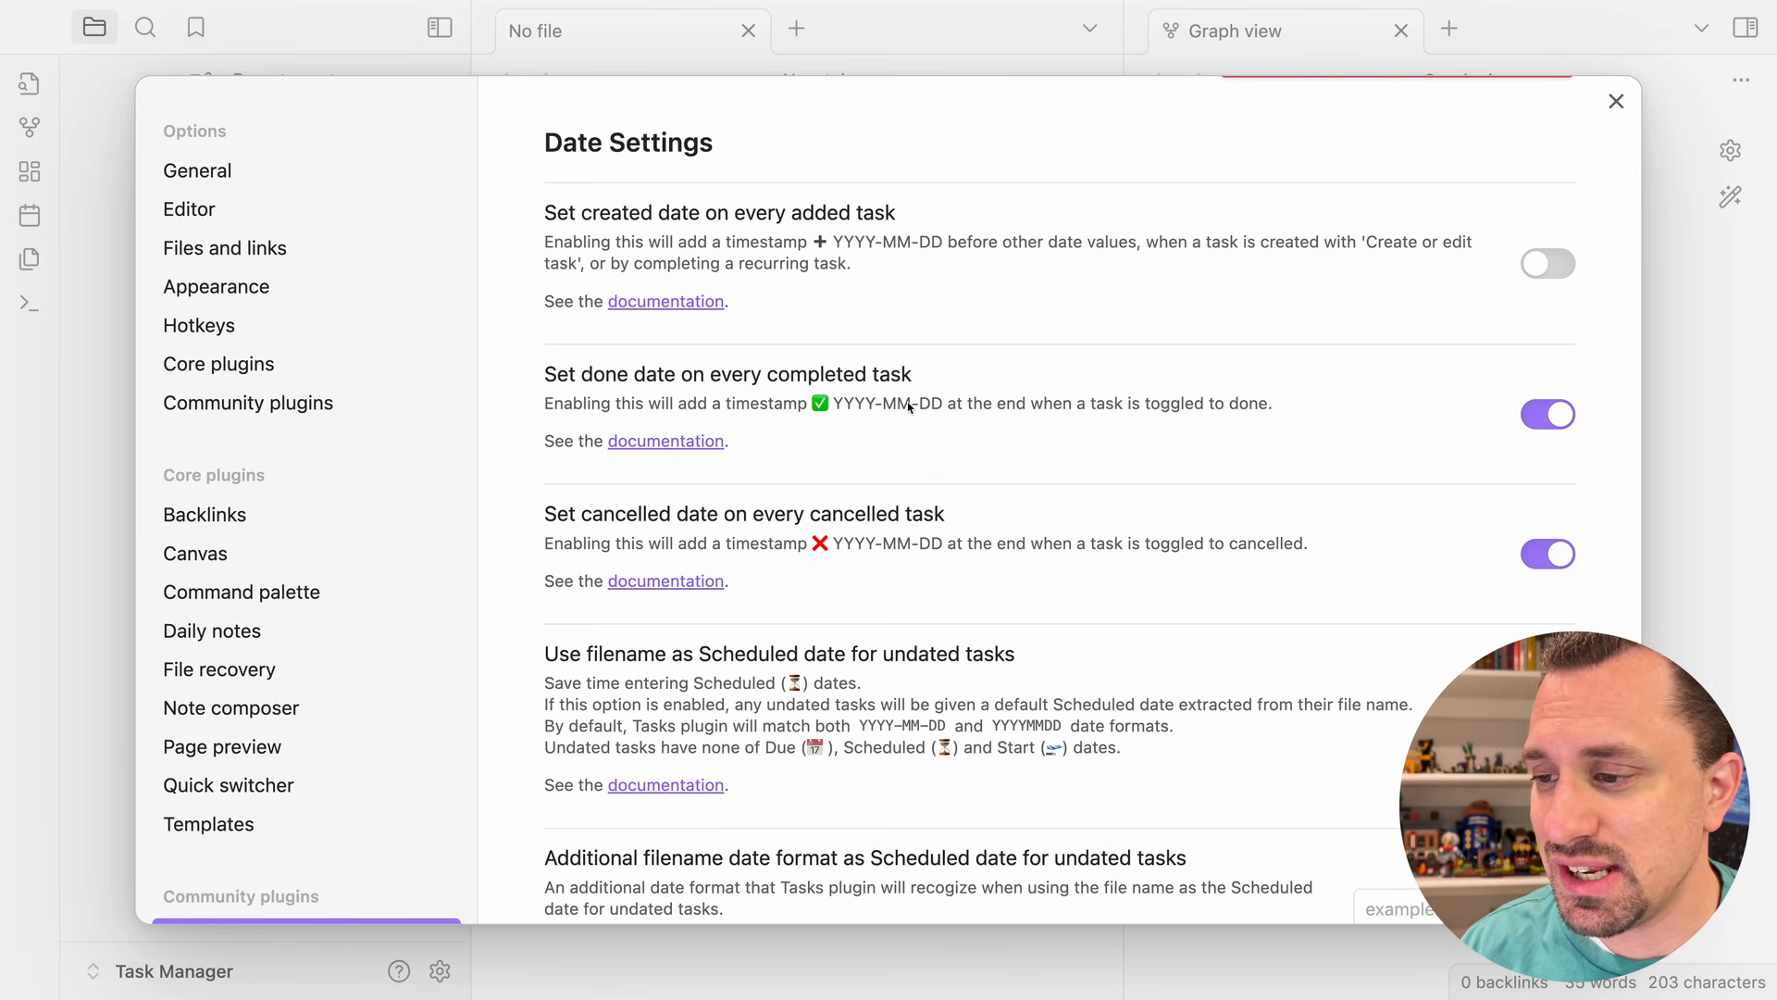
{"action": "scroll", "coordinate": [905, 449], "scroll_direction": "down", "scroll_amount": 2}
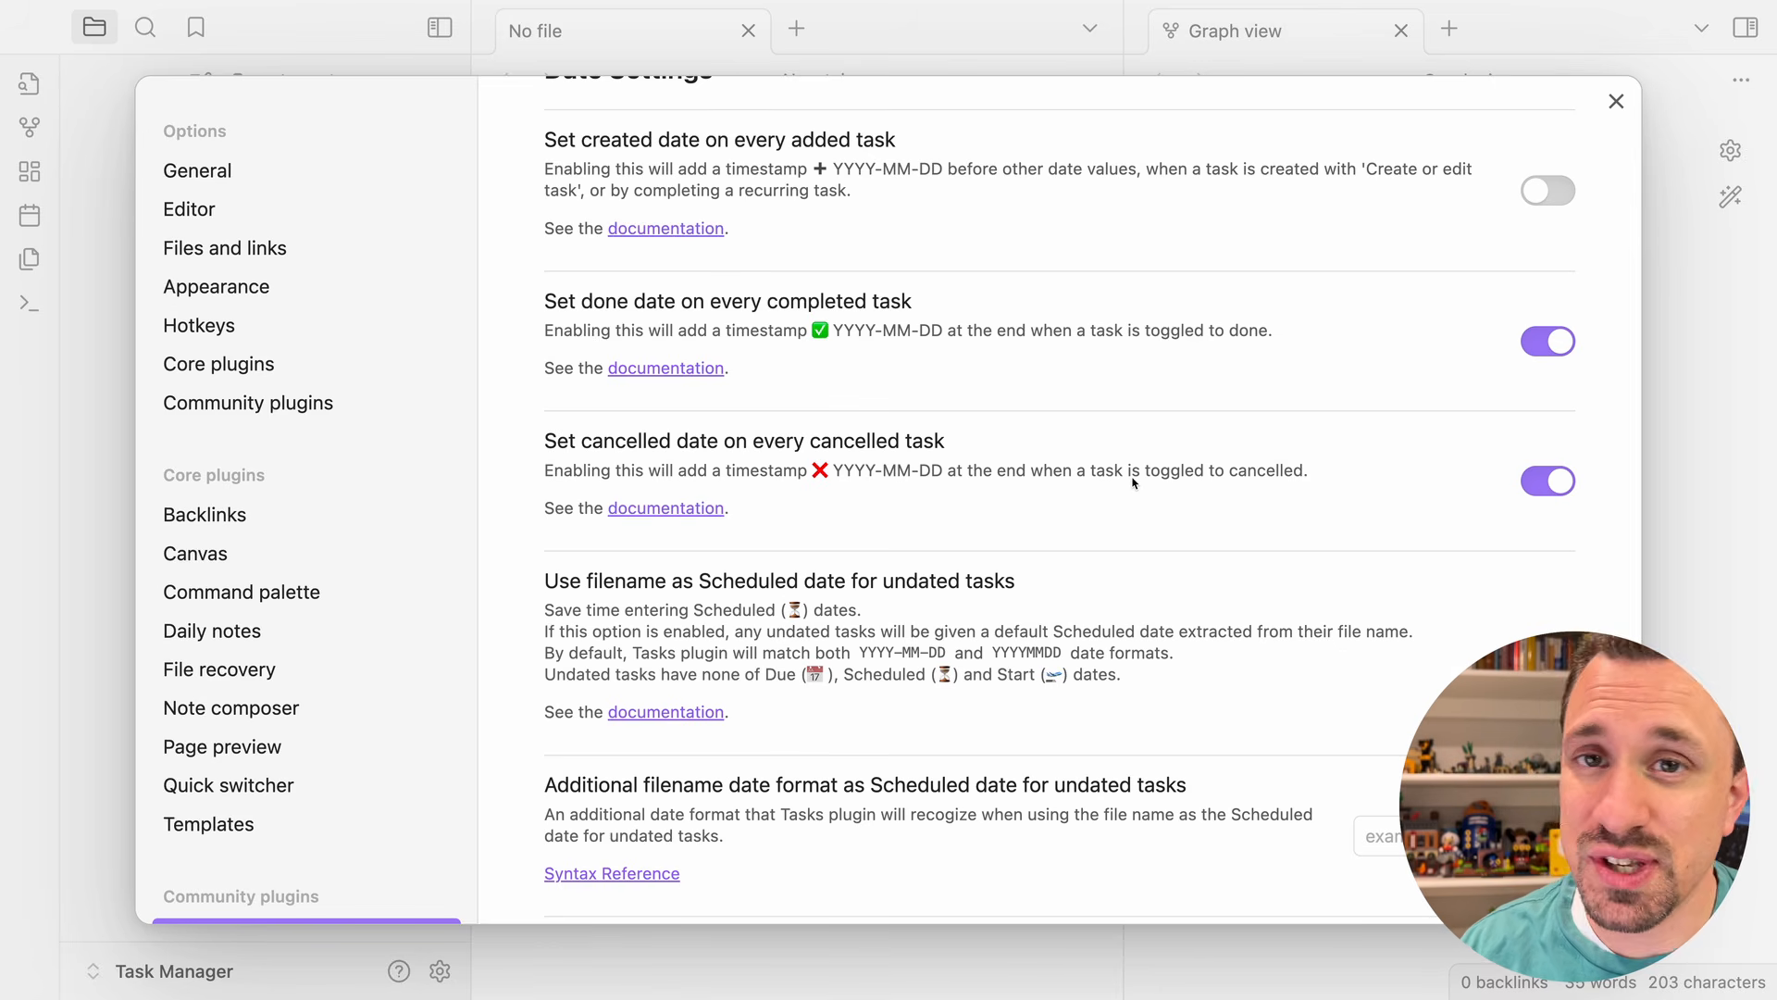
{"action": "scroll", "coordinate": [922, 472], "scroll_direction": "down", "scroll_amount": 7}
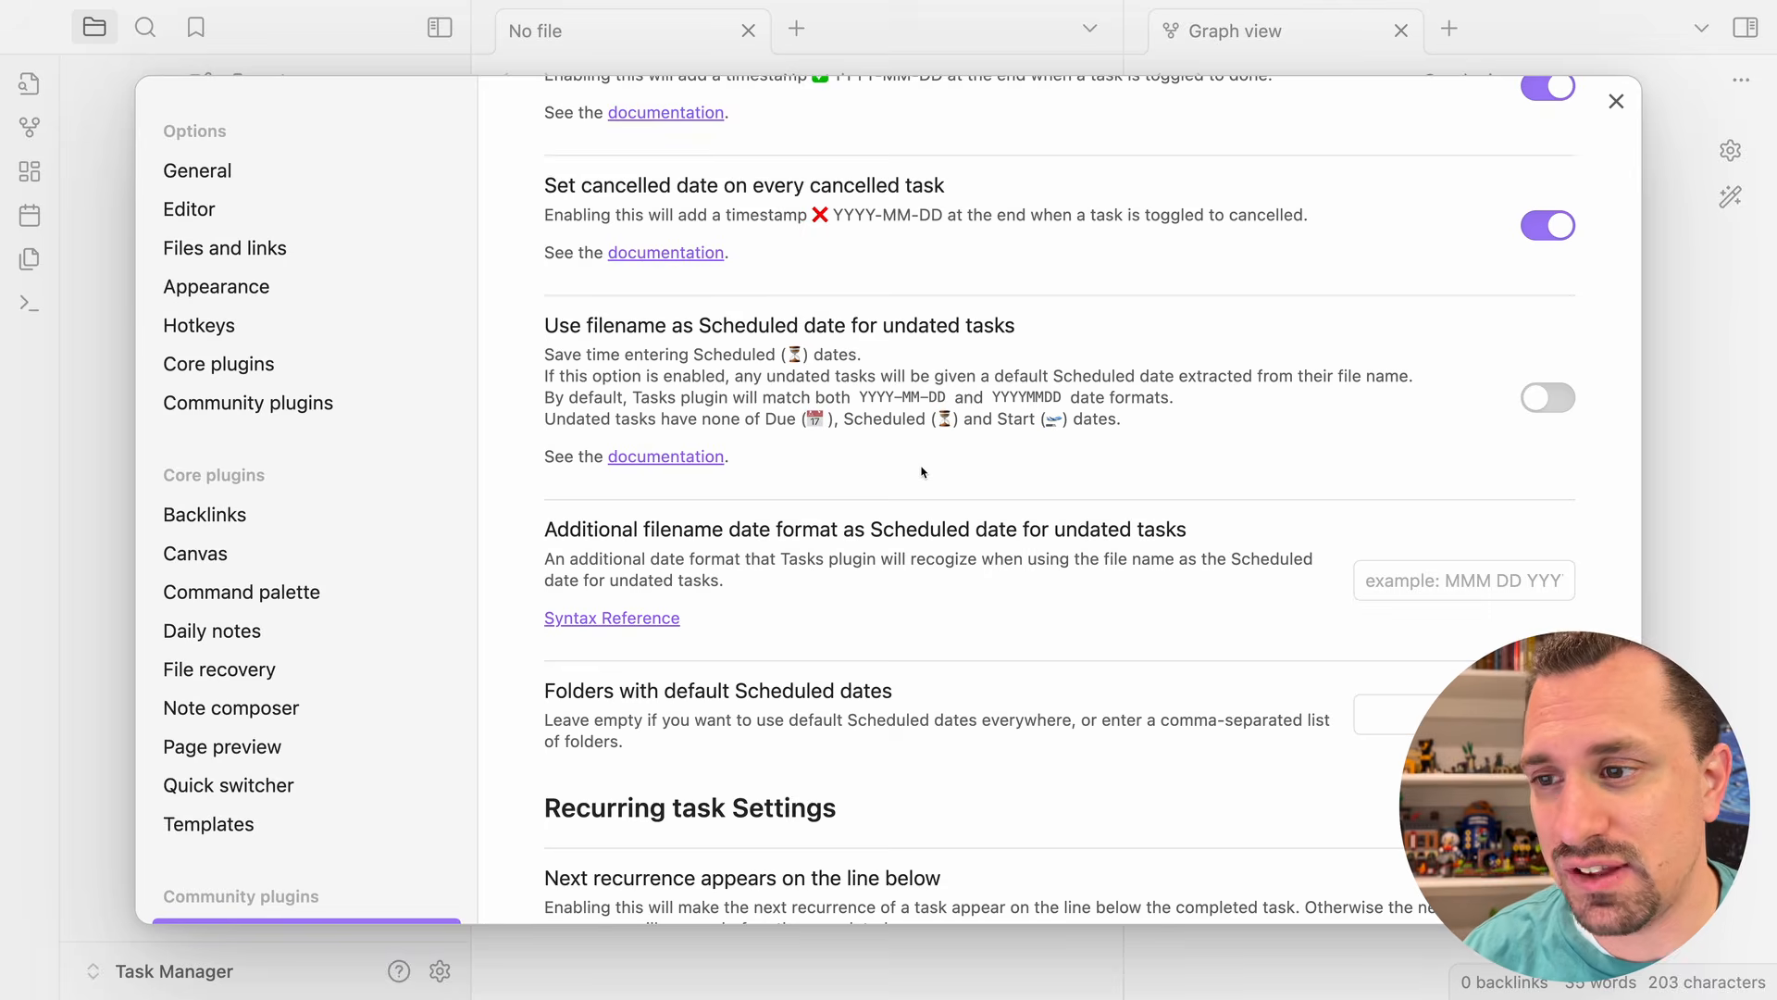
{"action": "scroll", "coordinate": [921, 472], "scroll_direction": "down", "scroll_amount": 5}
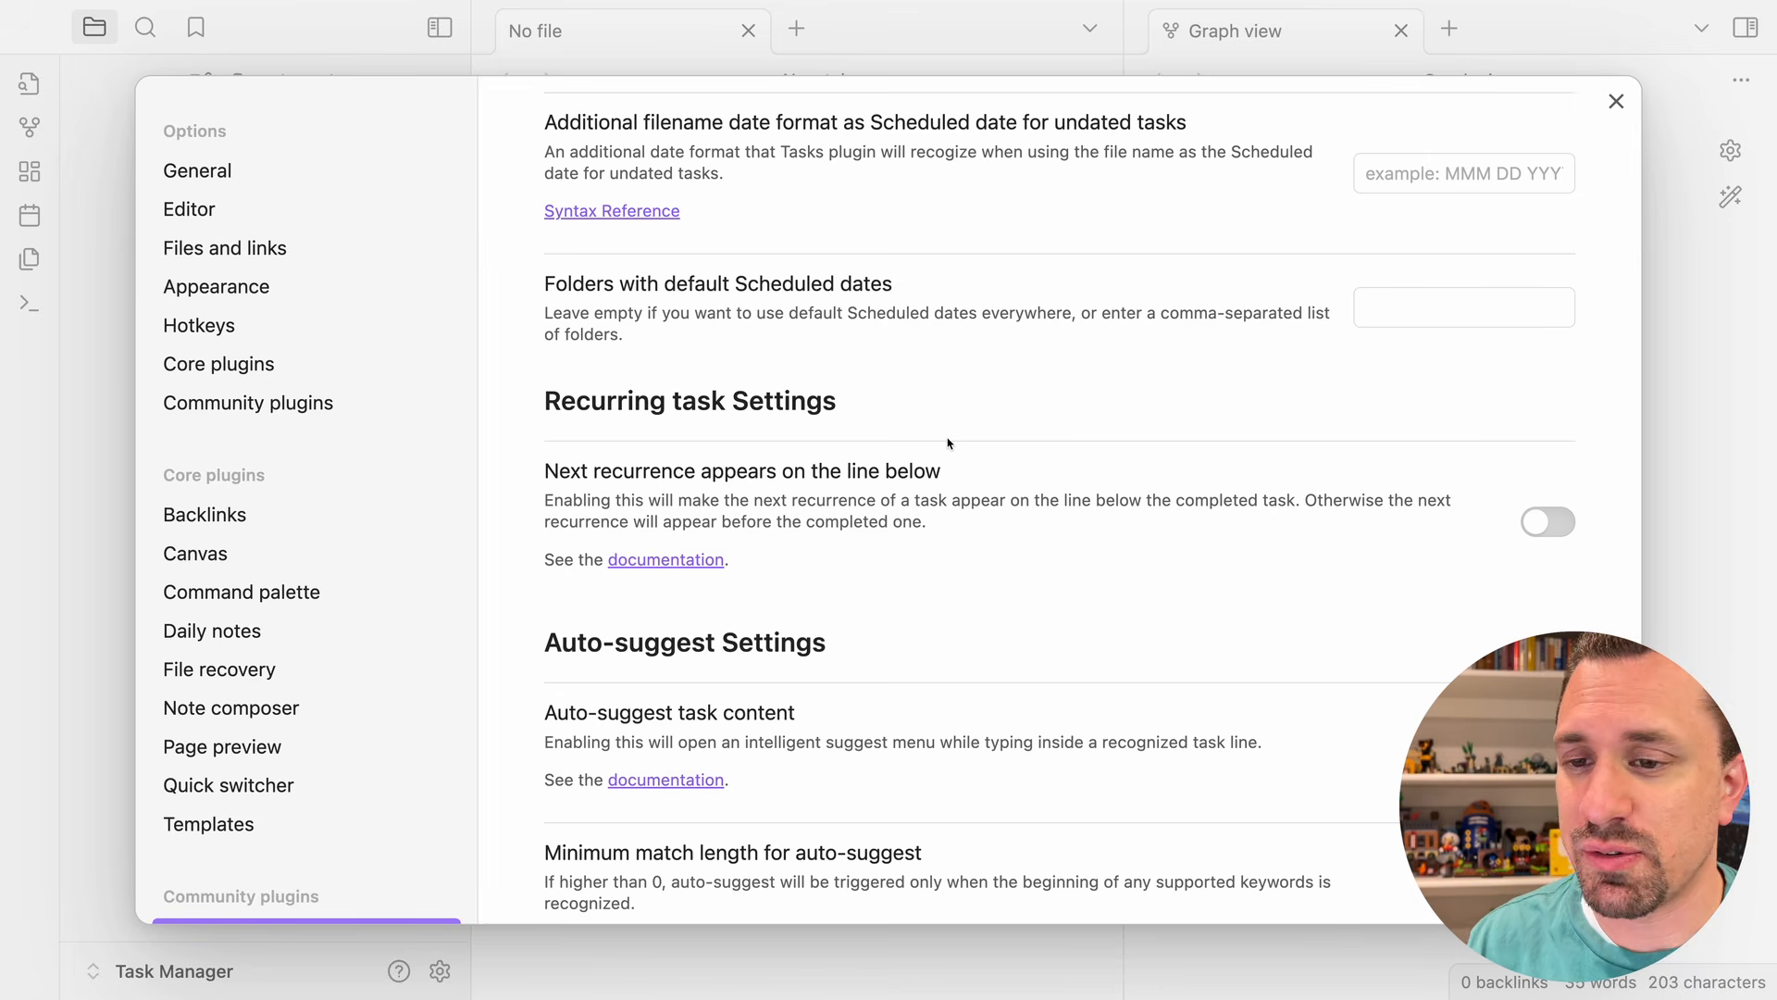
{"action": "scroll", "coordinate": [1102, 498], "scroll_direction": "down", "scroll_amount": 5}
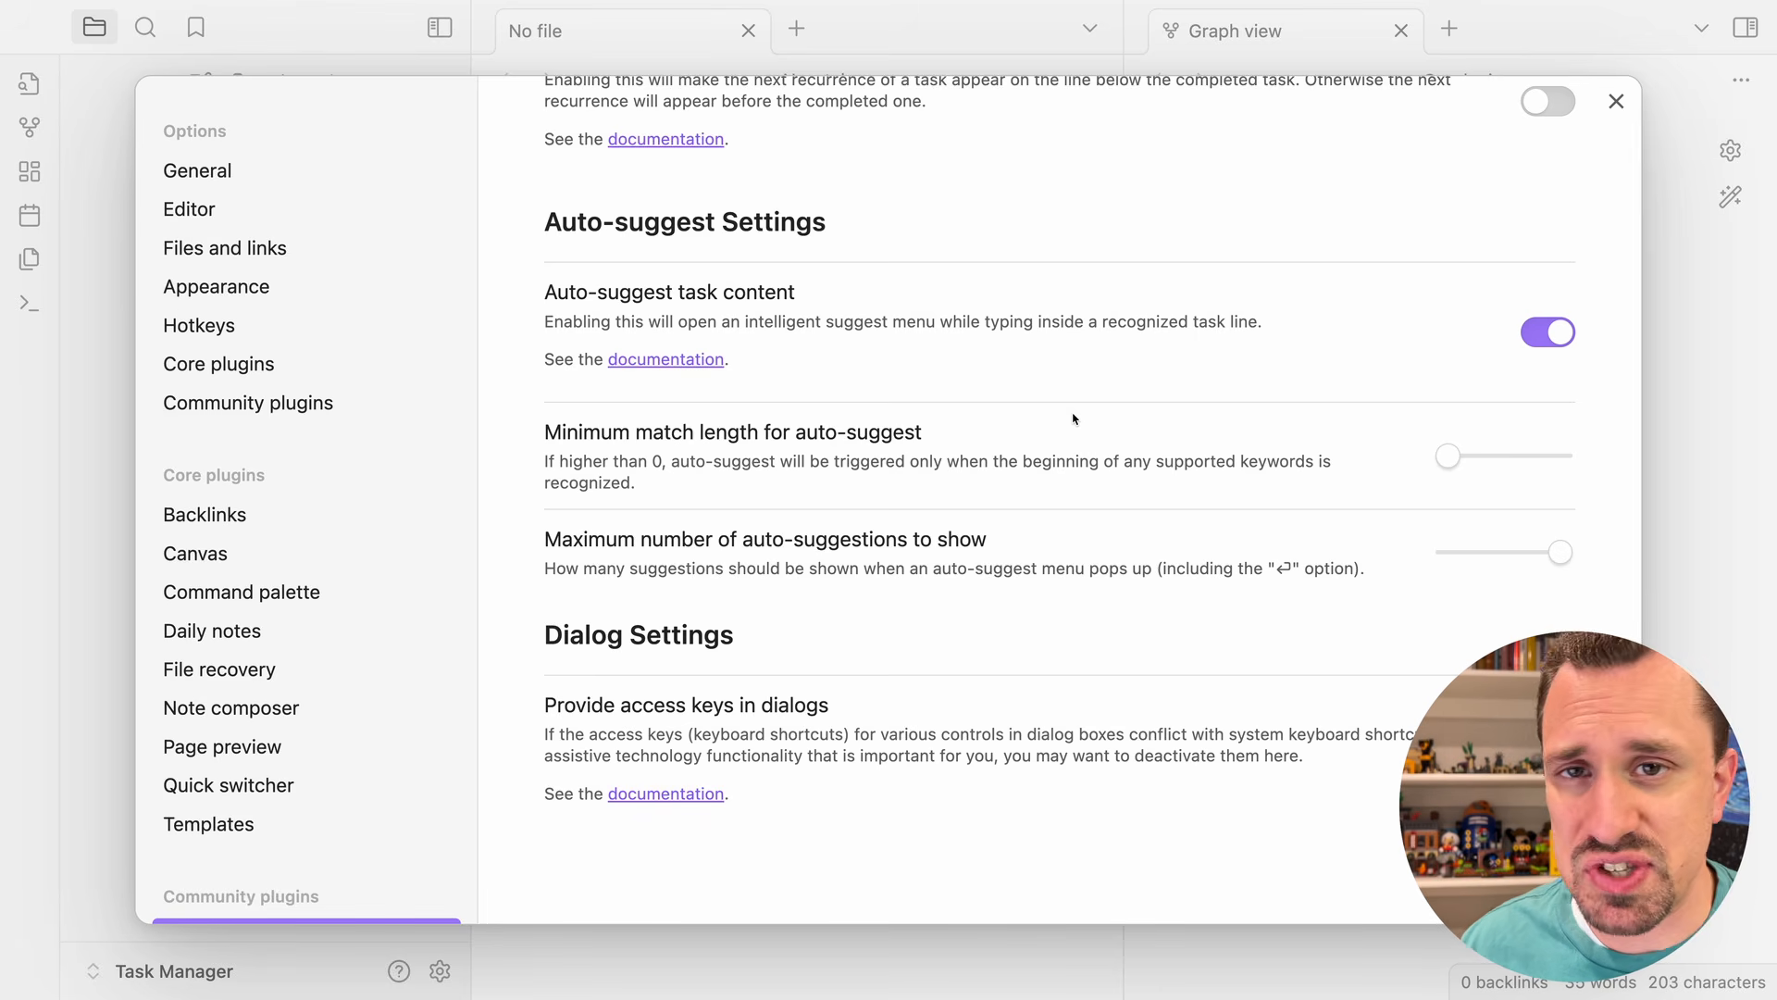
- Install the Things community theme and apply it to the vault
{"action": "left_click", "coordinate": [222, 289]}
{"action": "left_click", "coordinate": [1530, 318]}
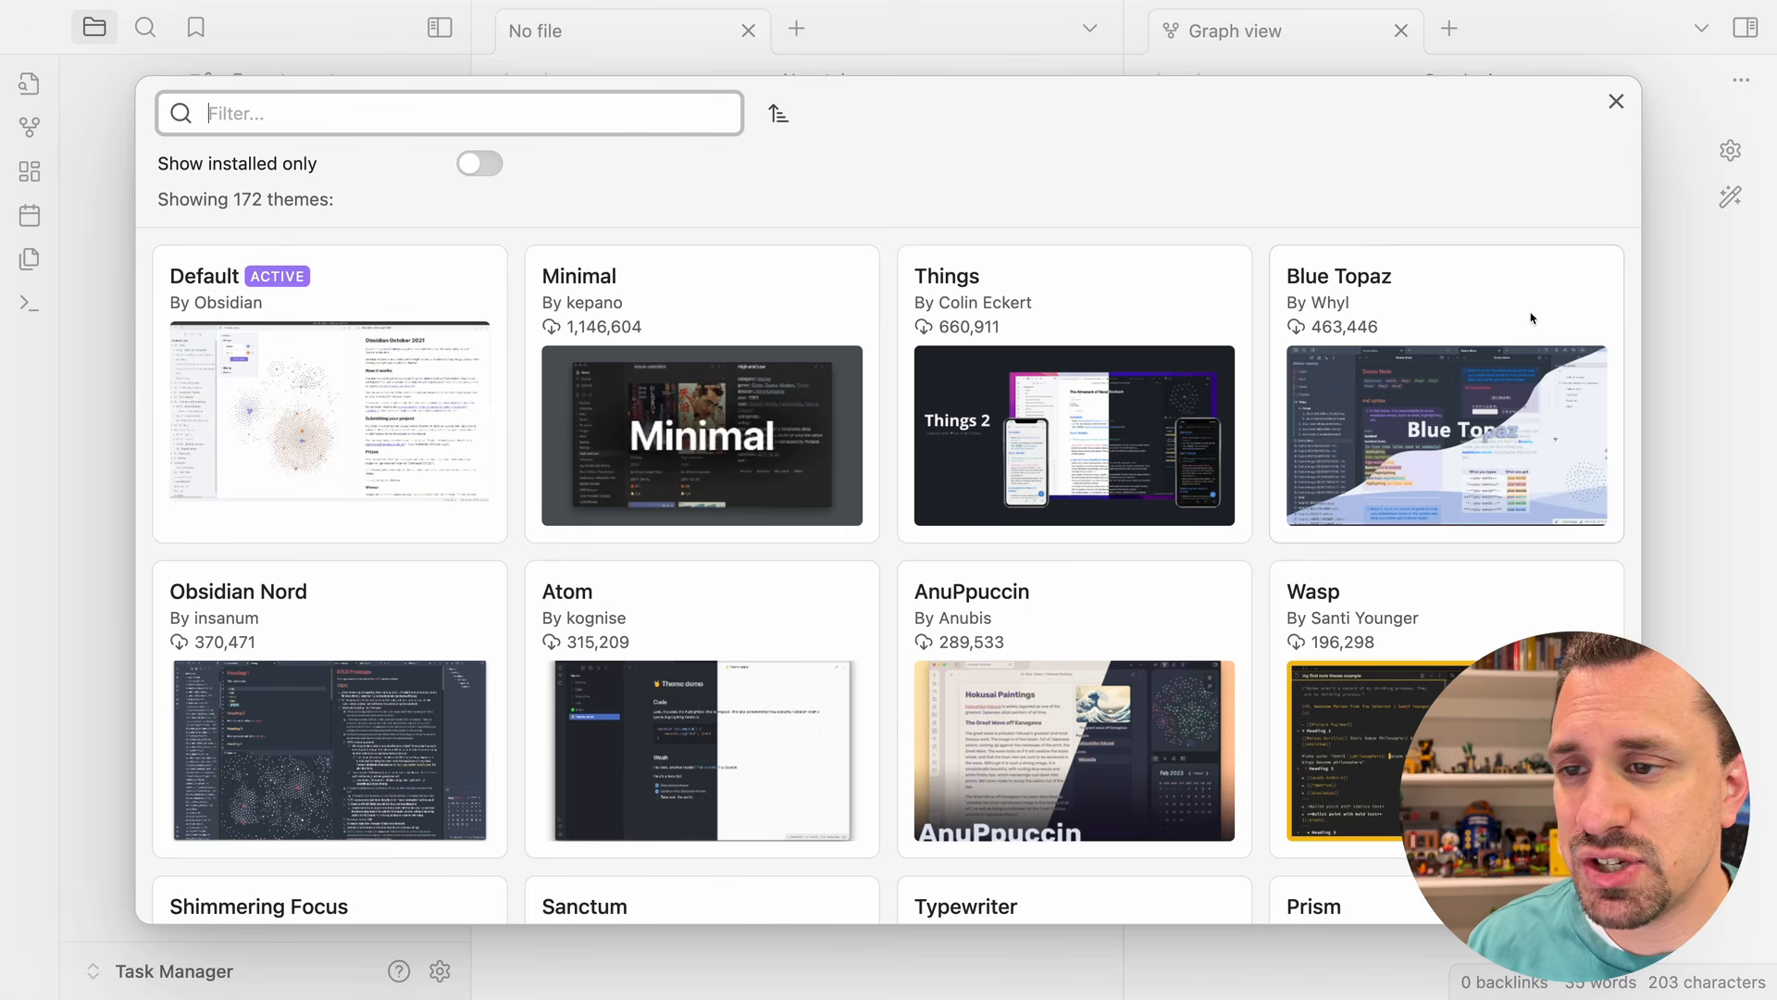
{"action": "left_click", "coordinate": [1015, 305]}
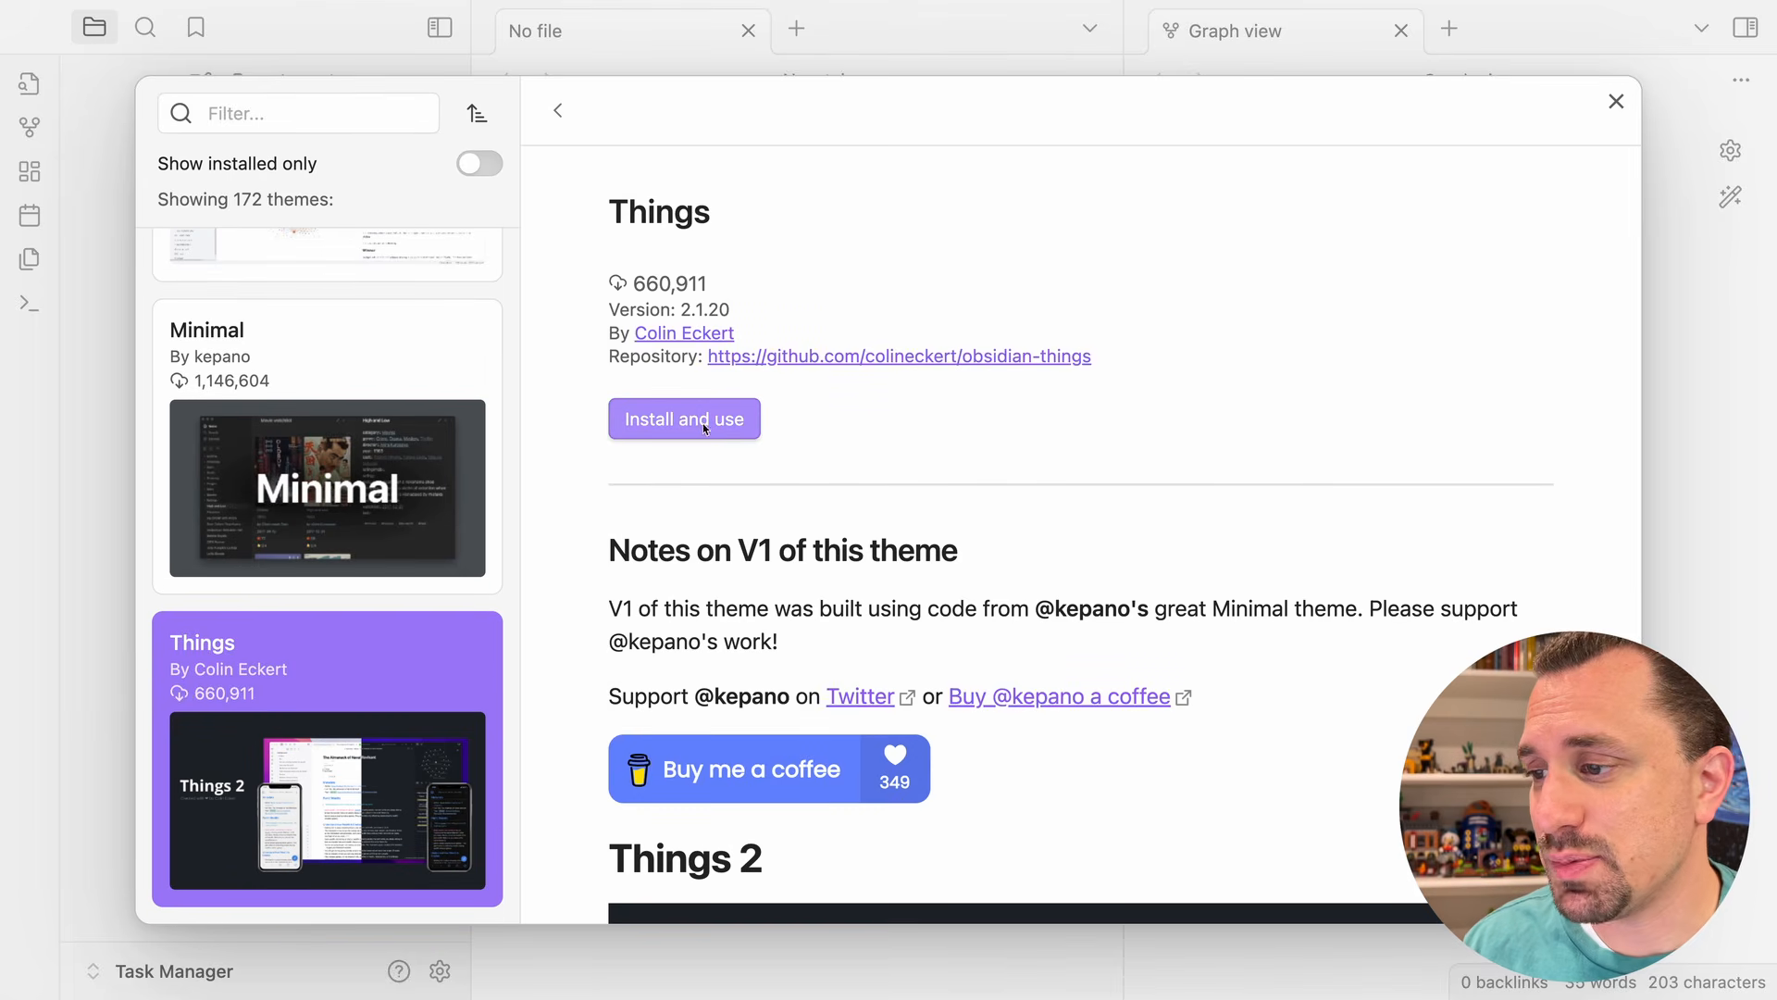
{"action": "left_click", "coordinate": [701, 421]}
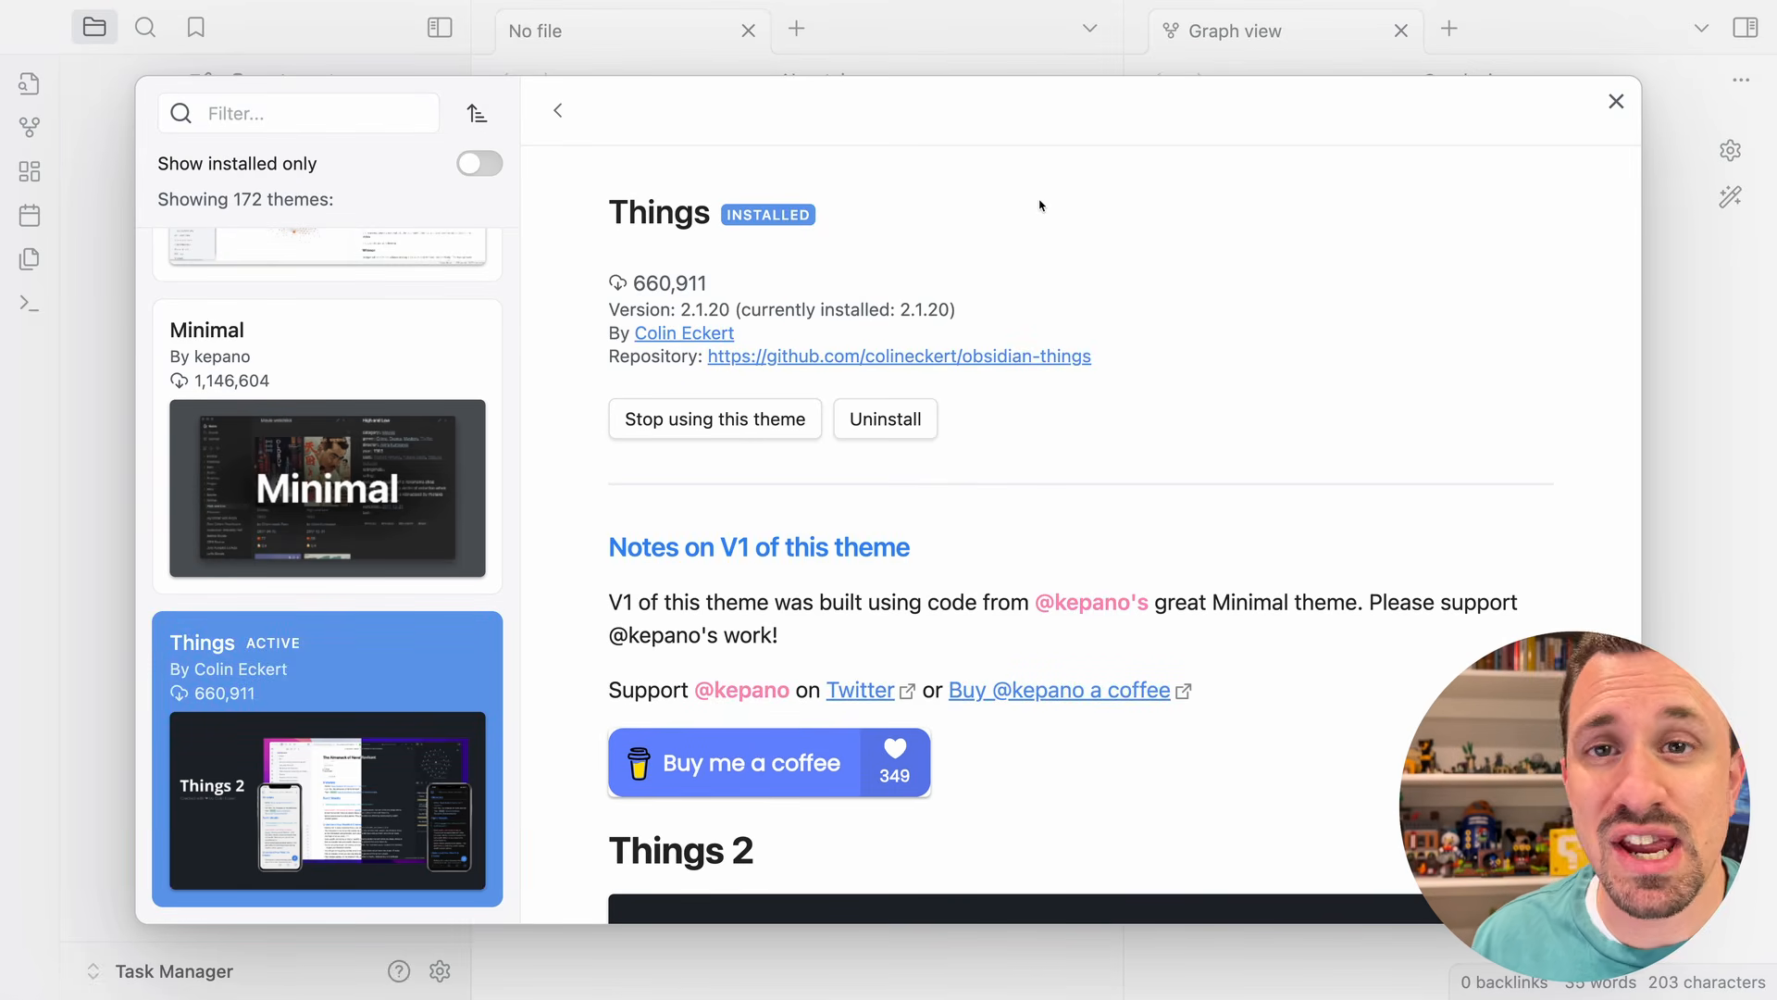
{"action": "key", "text": "Escape"}
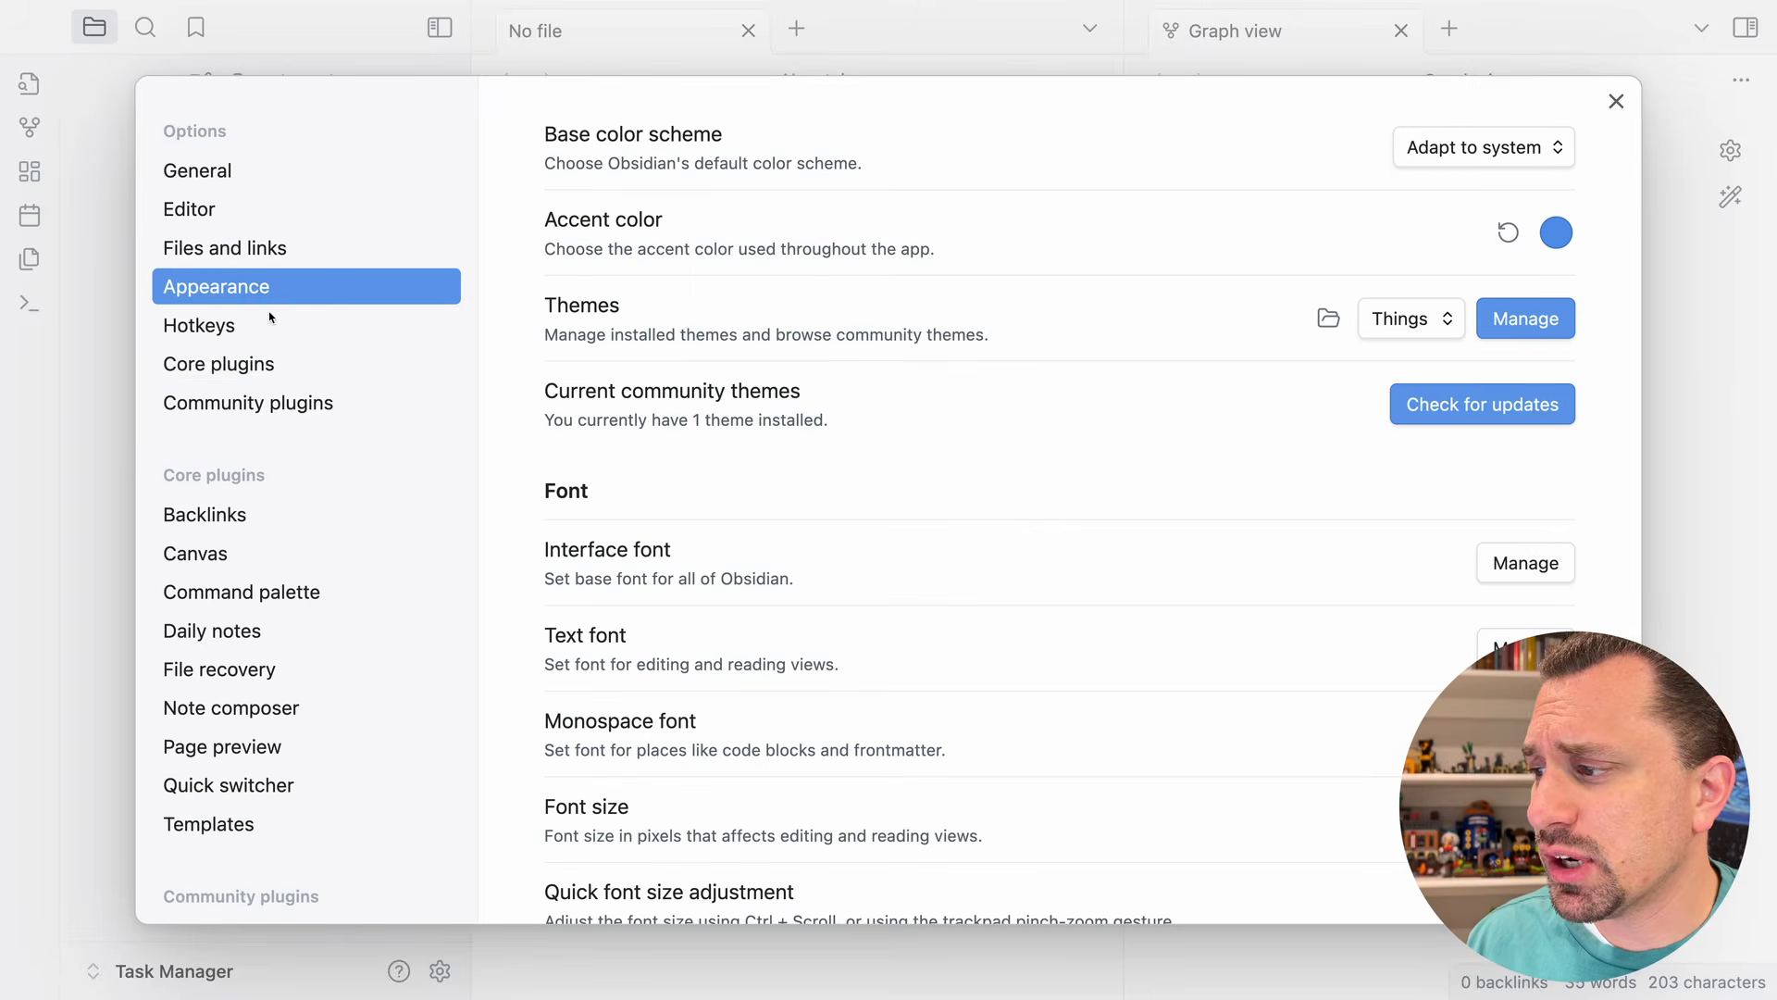
- Check the core plugins list down to Daily notes and close the settings
{"action": "left_click", "coordinate": [253, 362]}
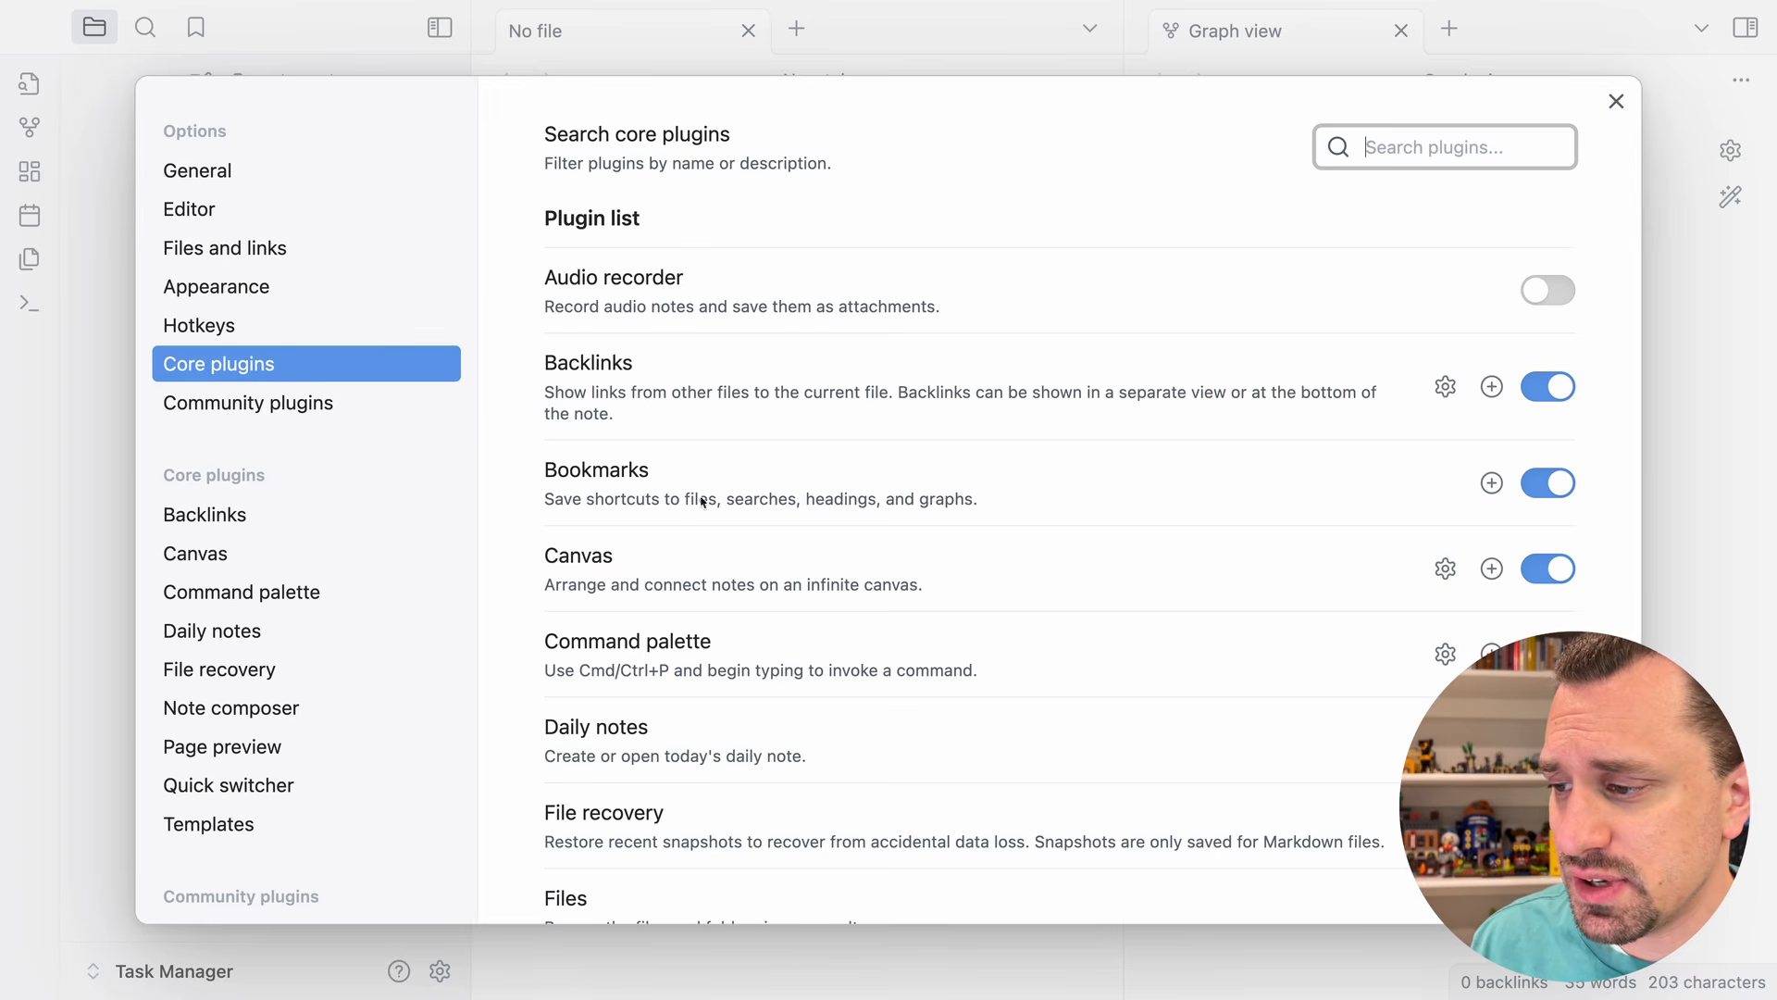
{"action": "scroll", "coordinate": [703, 495], "scroll_direction": "down", "scroll_amount": 5}
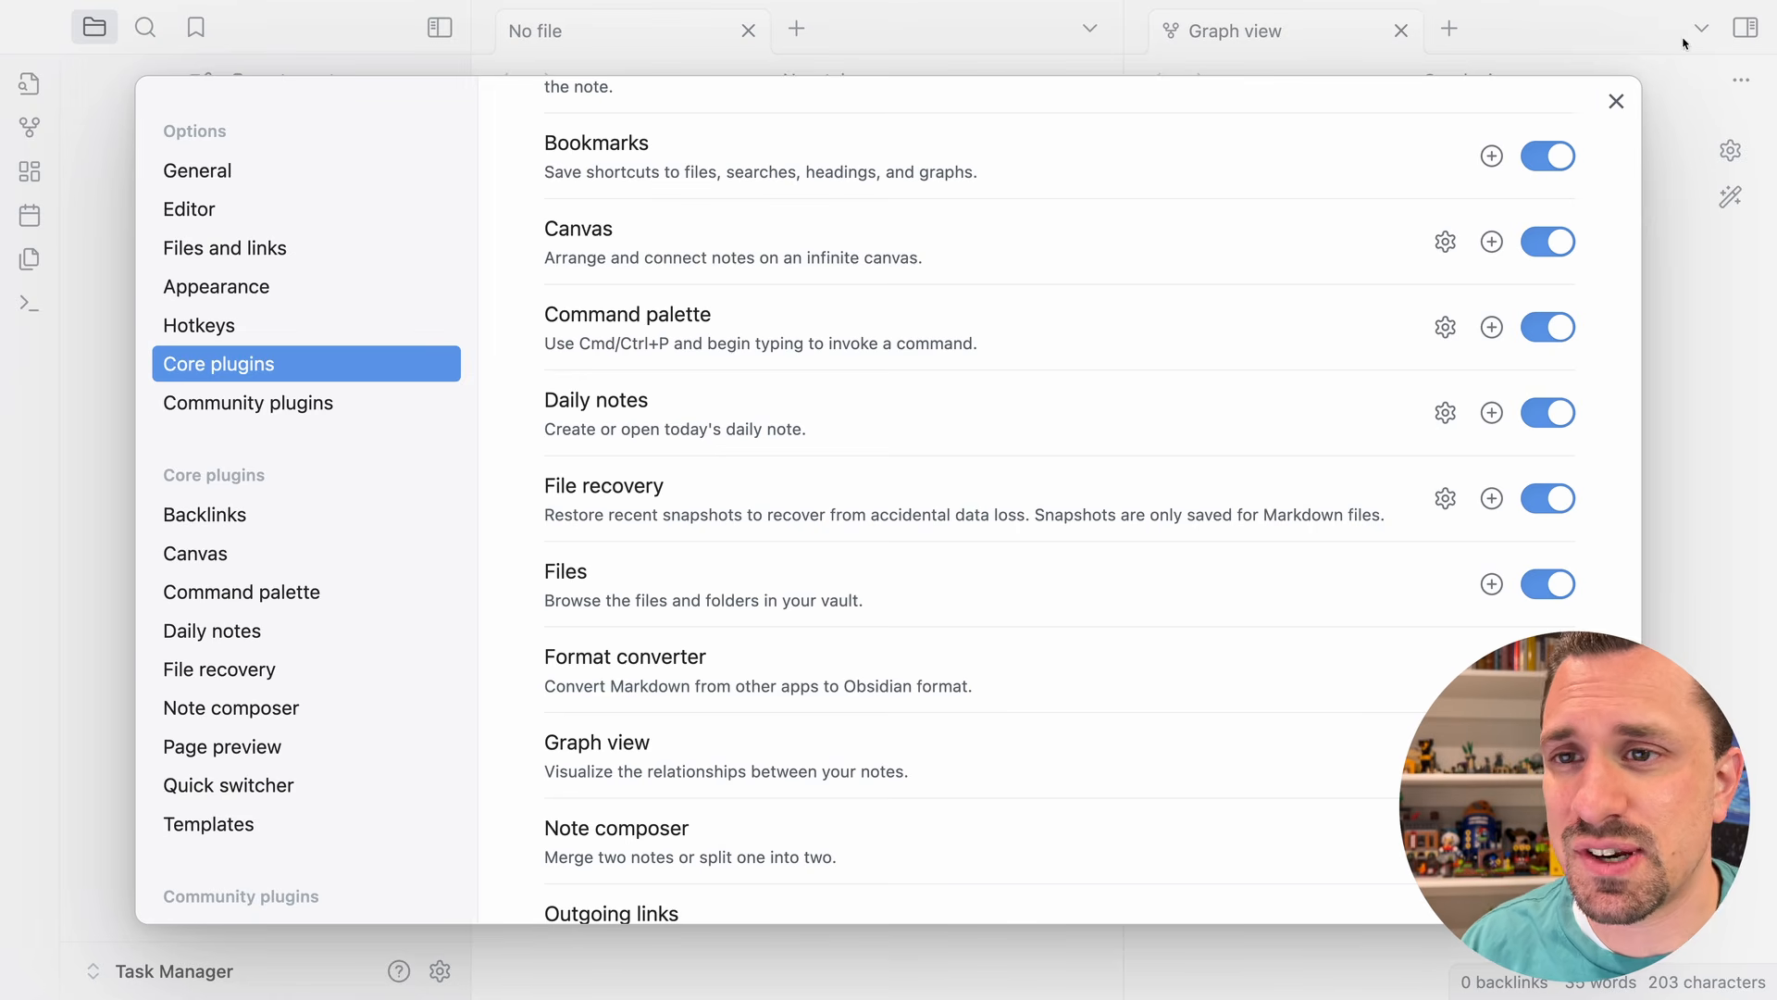
{"action": "left_click", "coordinate": [1616, 101]}
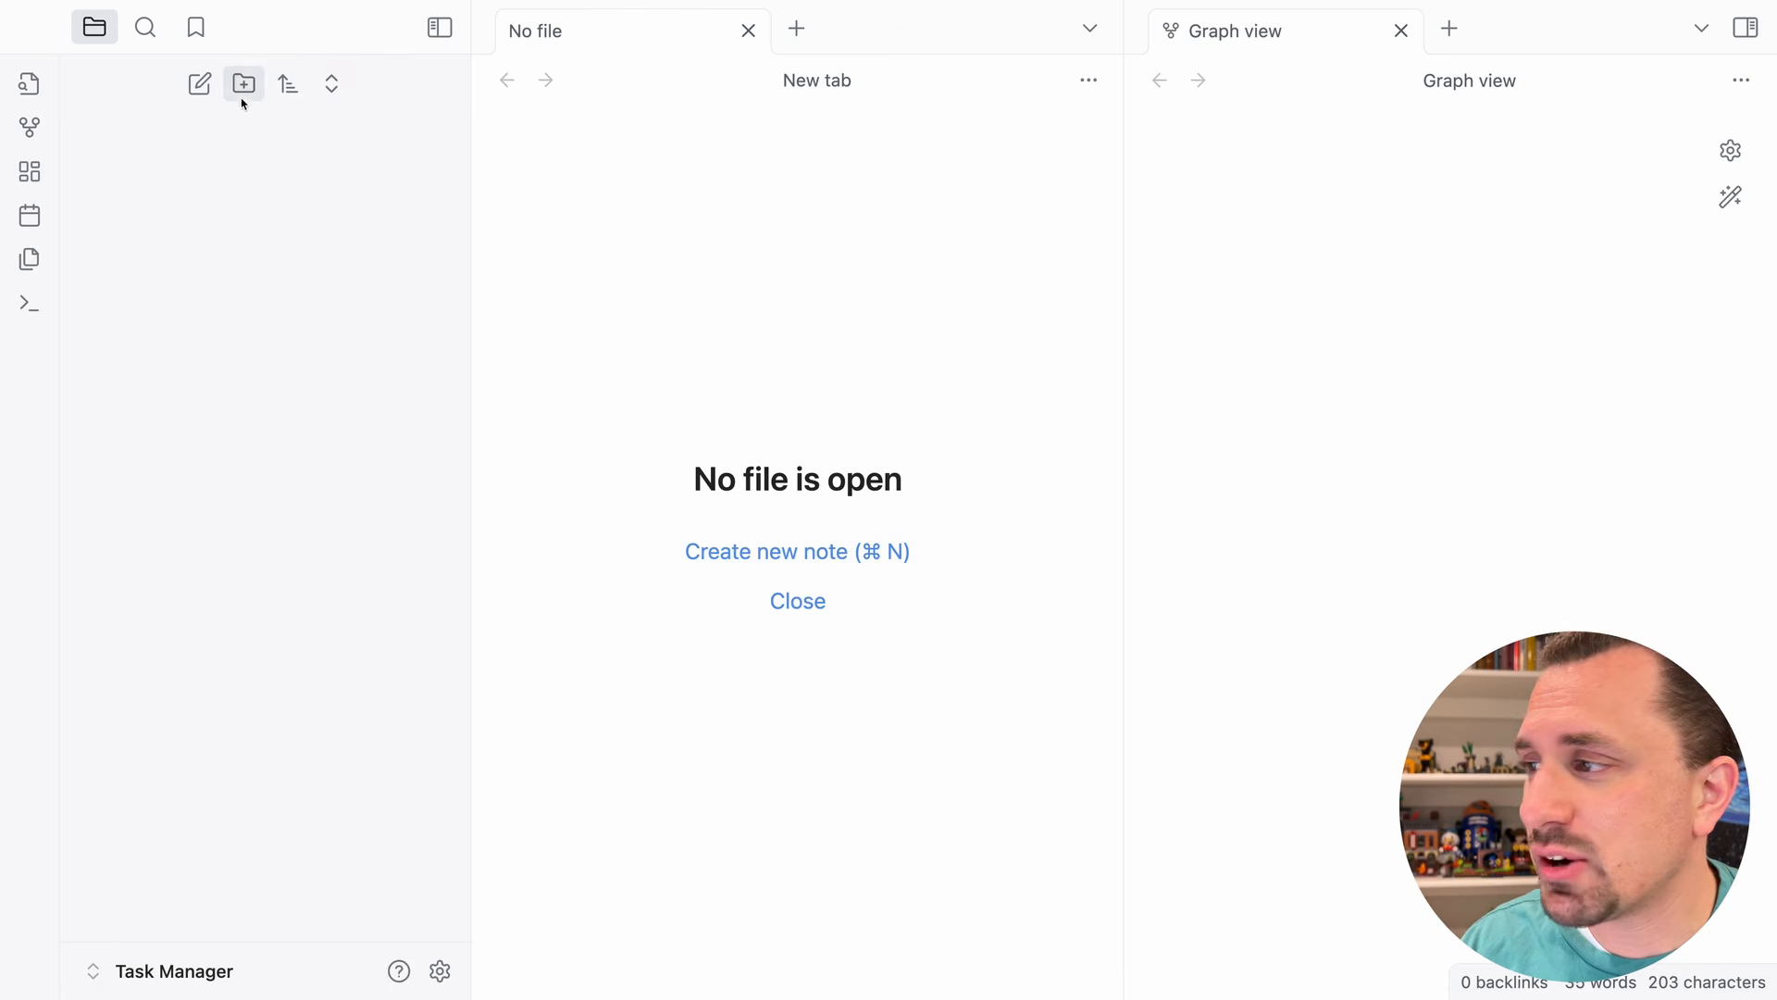
- Create a new folder named "_templates" in the vault
{"action": "left_click", "coordinate": [243, 85]}
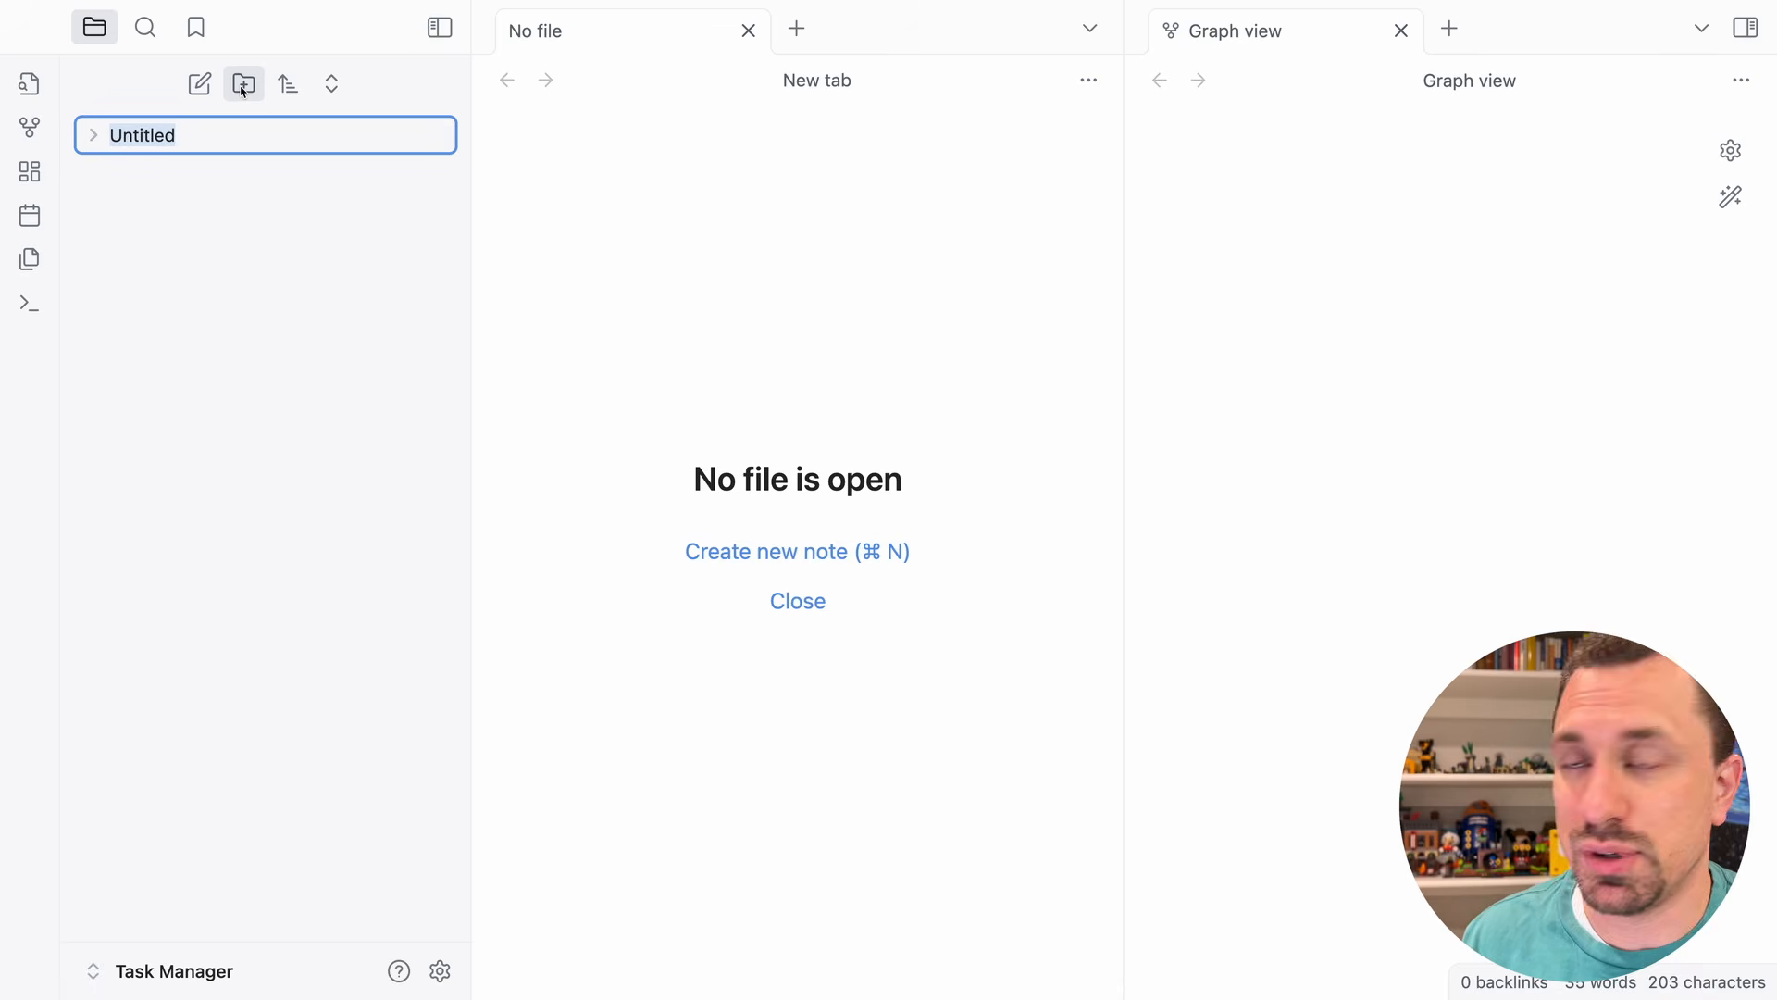
{"action": "type", "text": "_templates"}
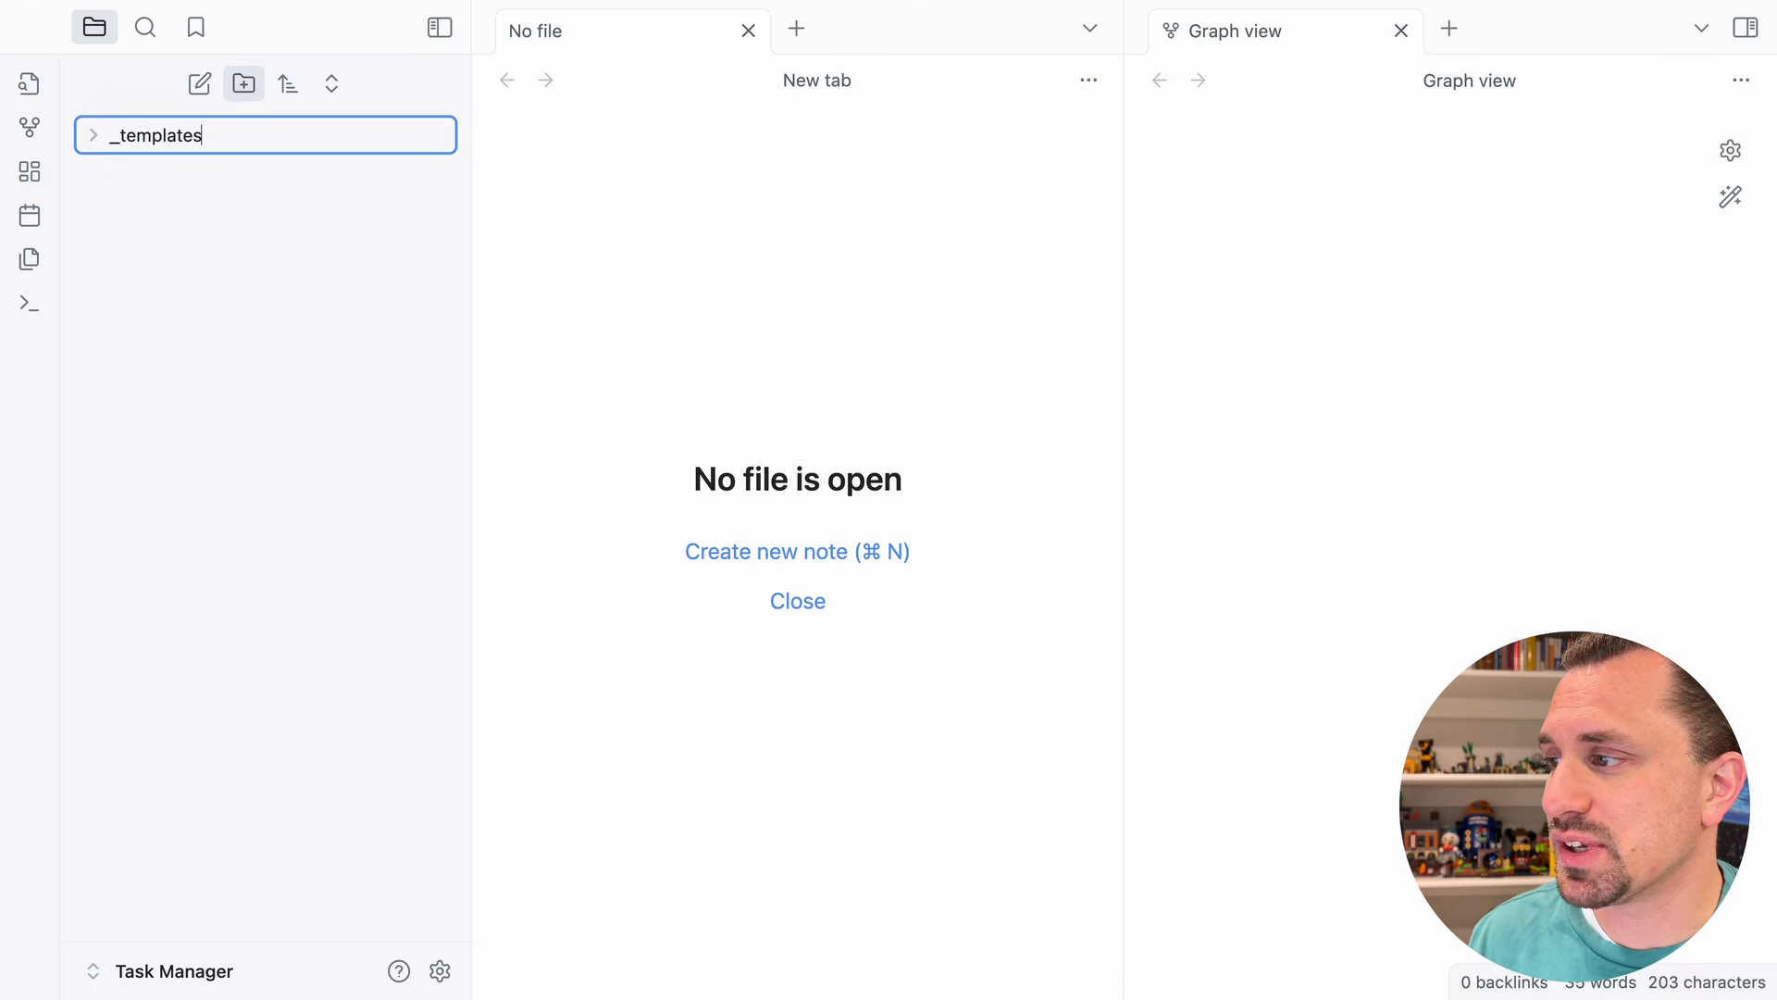
{"action": "key", "text": "Return"}
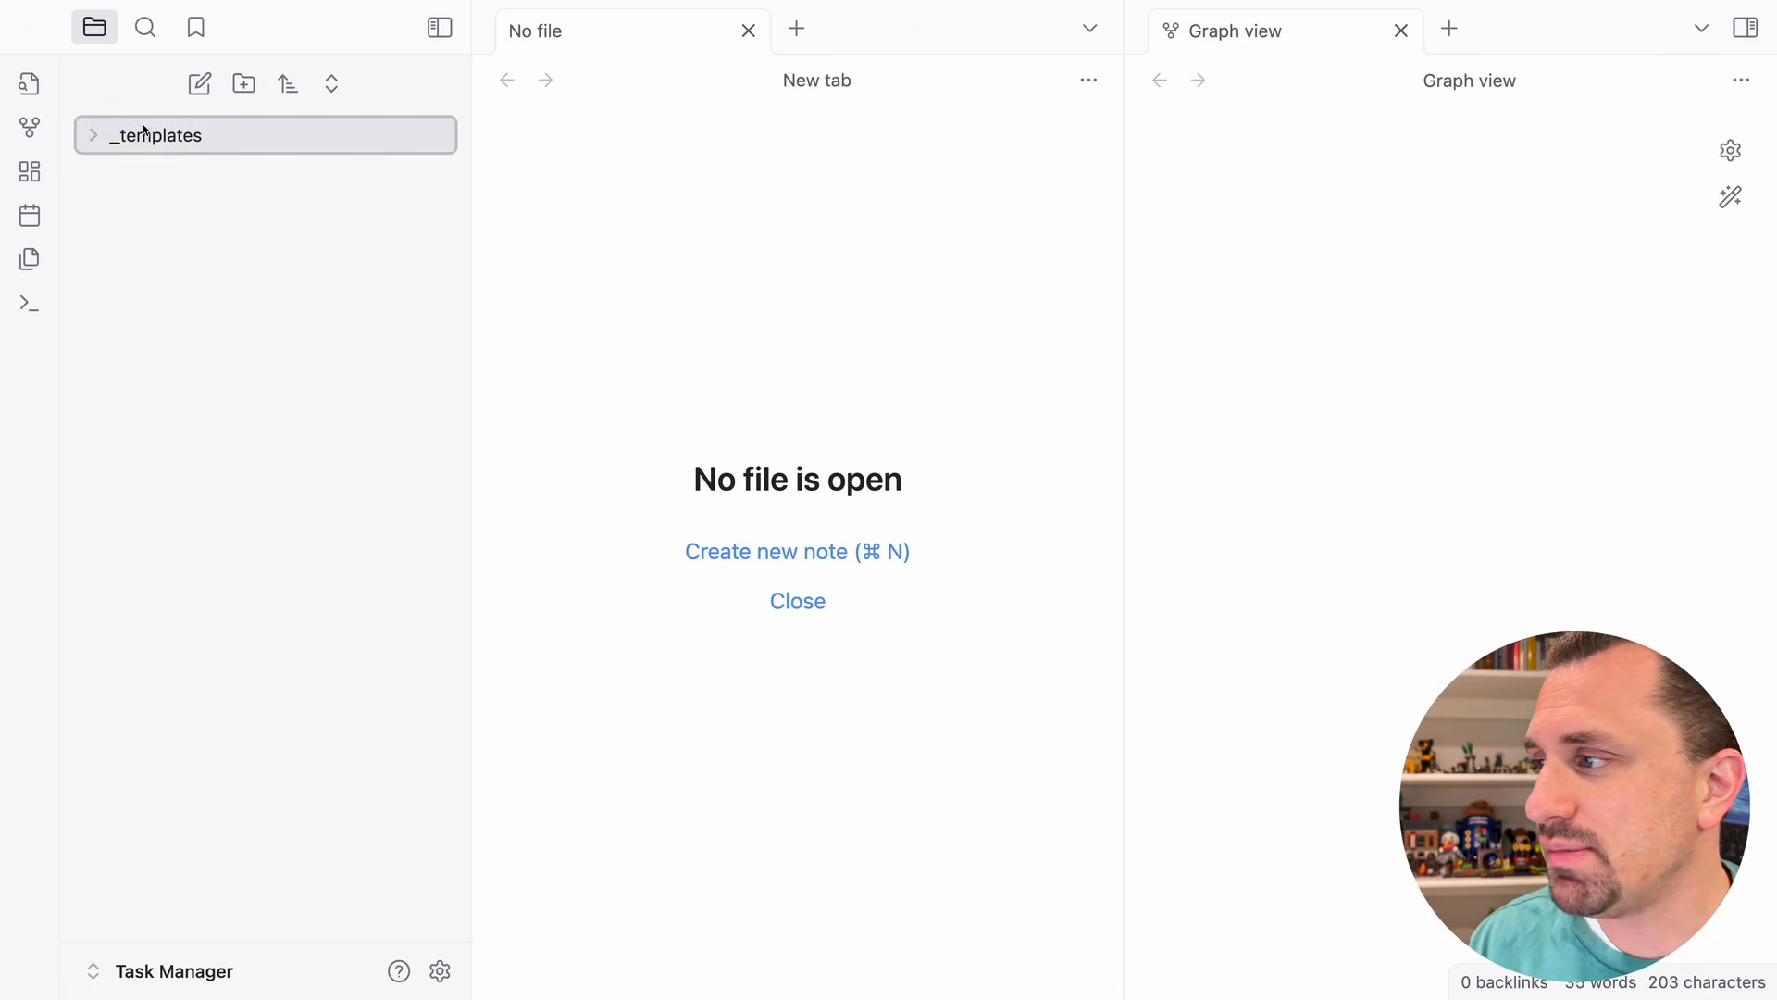
- Create a note titled "Daily Note" inside the _templates folder and close the graph view
{"action": "right_click", "coordinate": [195, 139]}
{"action": "key", "text": "Escape"}
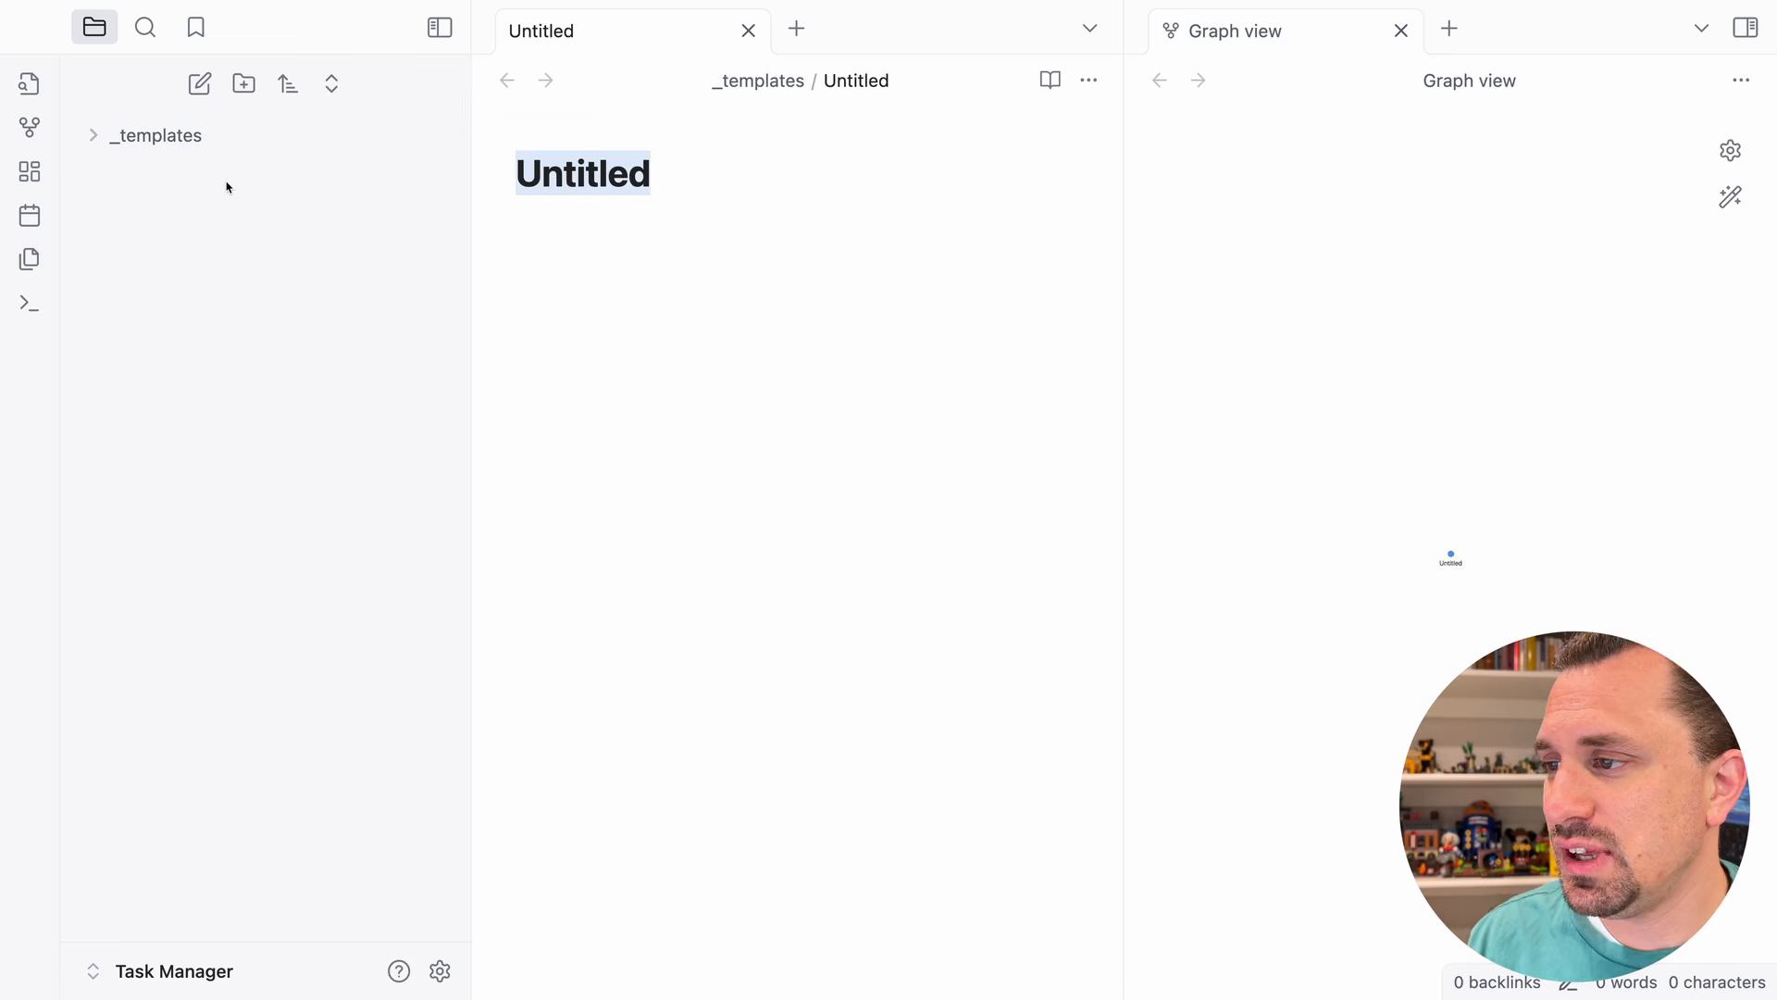
{"action": "type", "text": "Daily Note"}
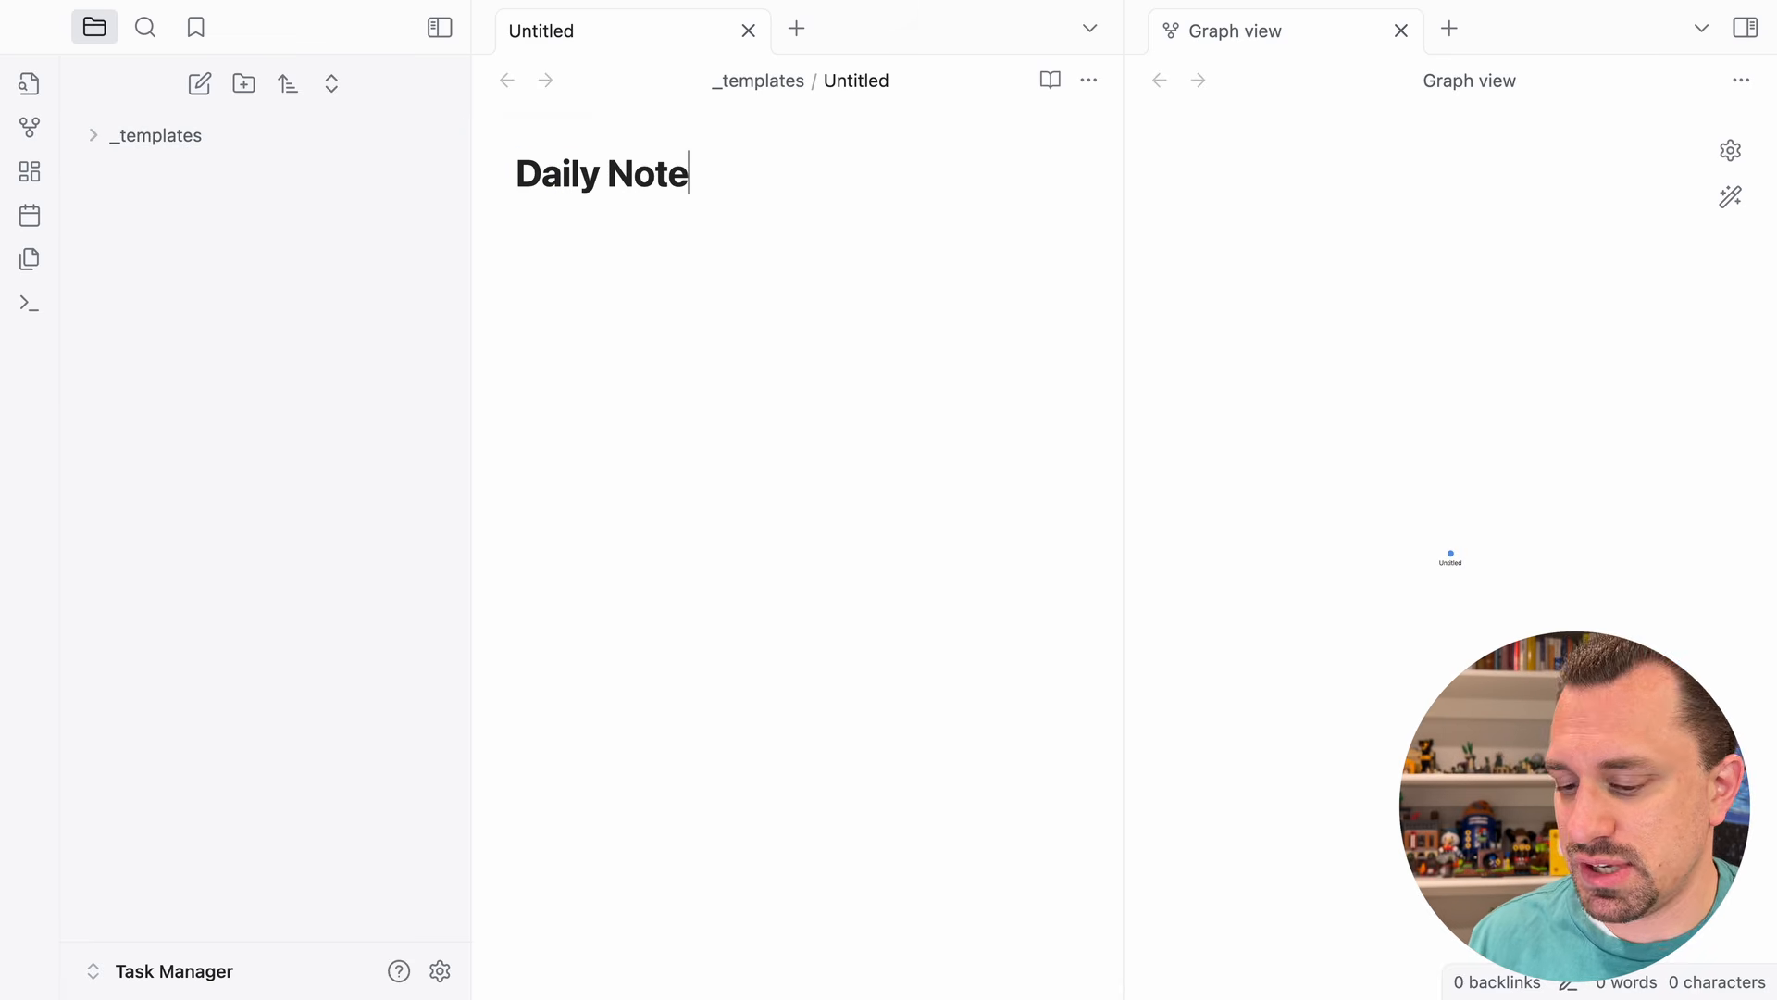
{"action": "key", "text": "Return"}
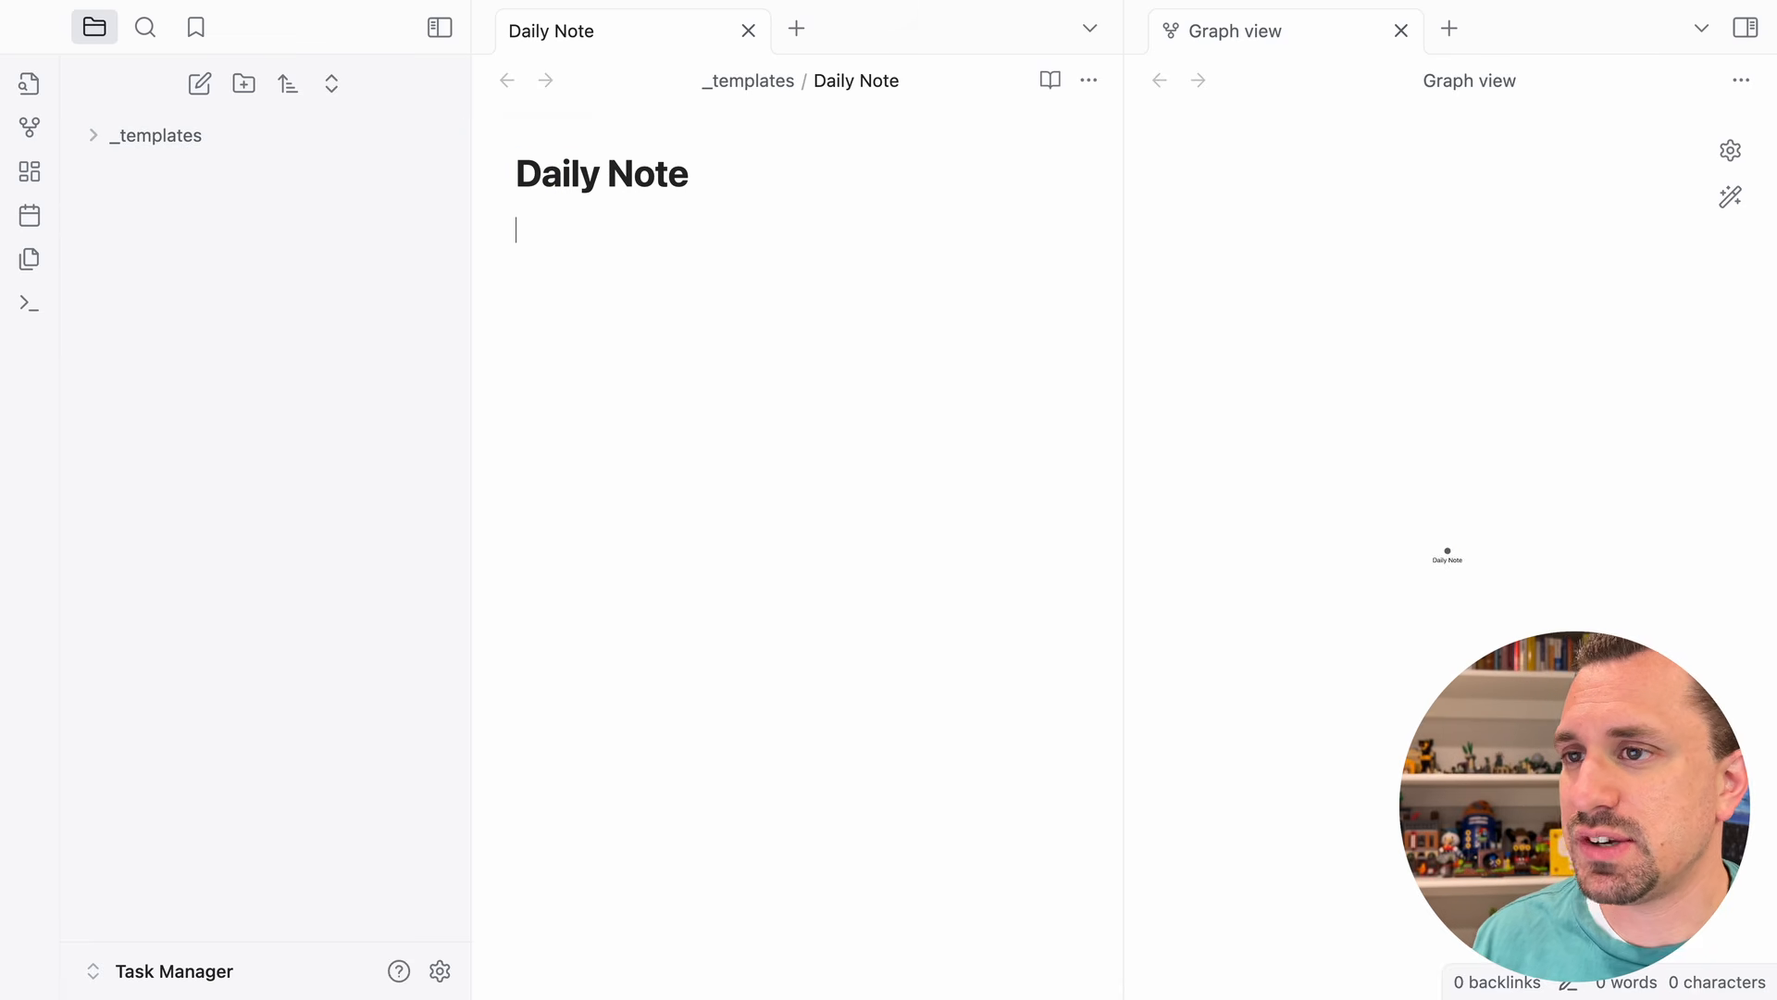
{"action": "left_click", "coordinate": [1399, 31]}
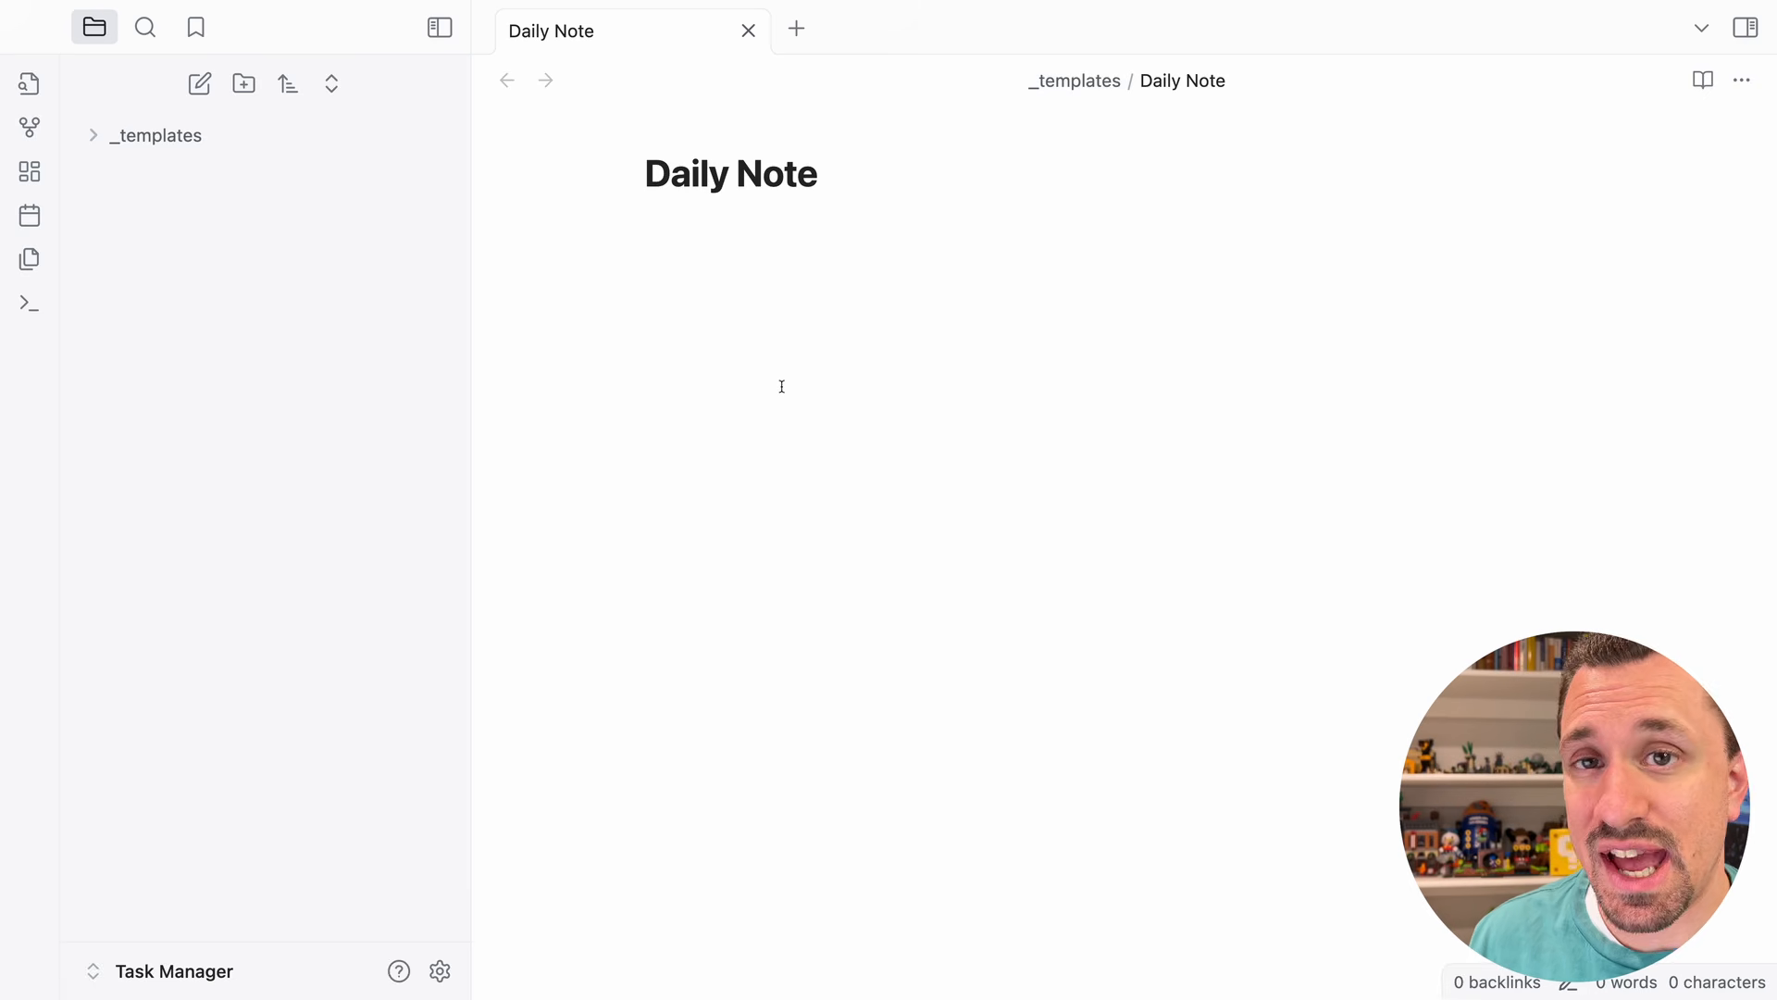
- Add a level-2 heading "Completed" to the Daily Note template with a "tasks" code block beneath it
{"action": "type", "text": "##"}
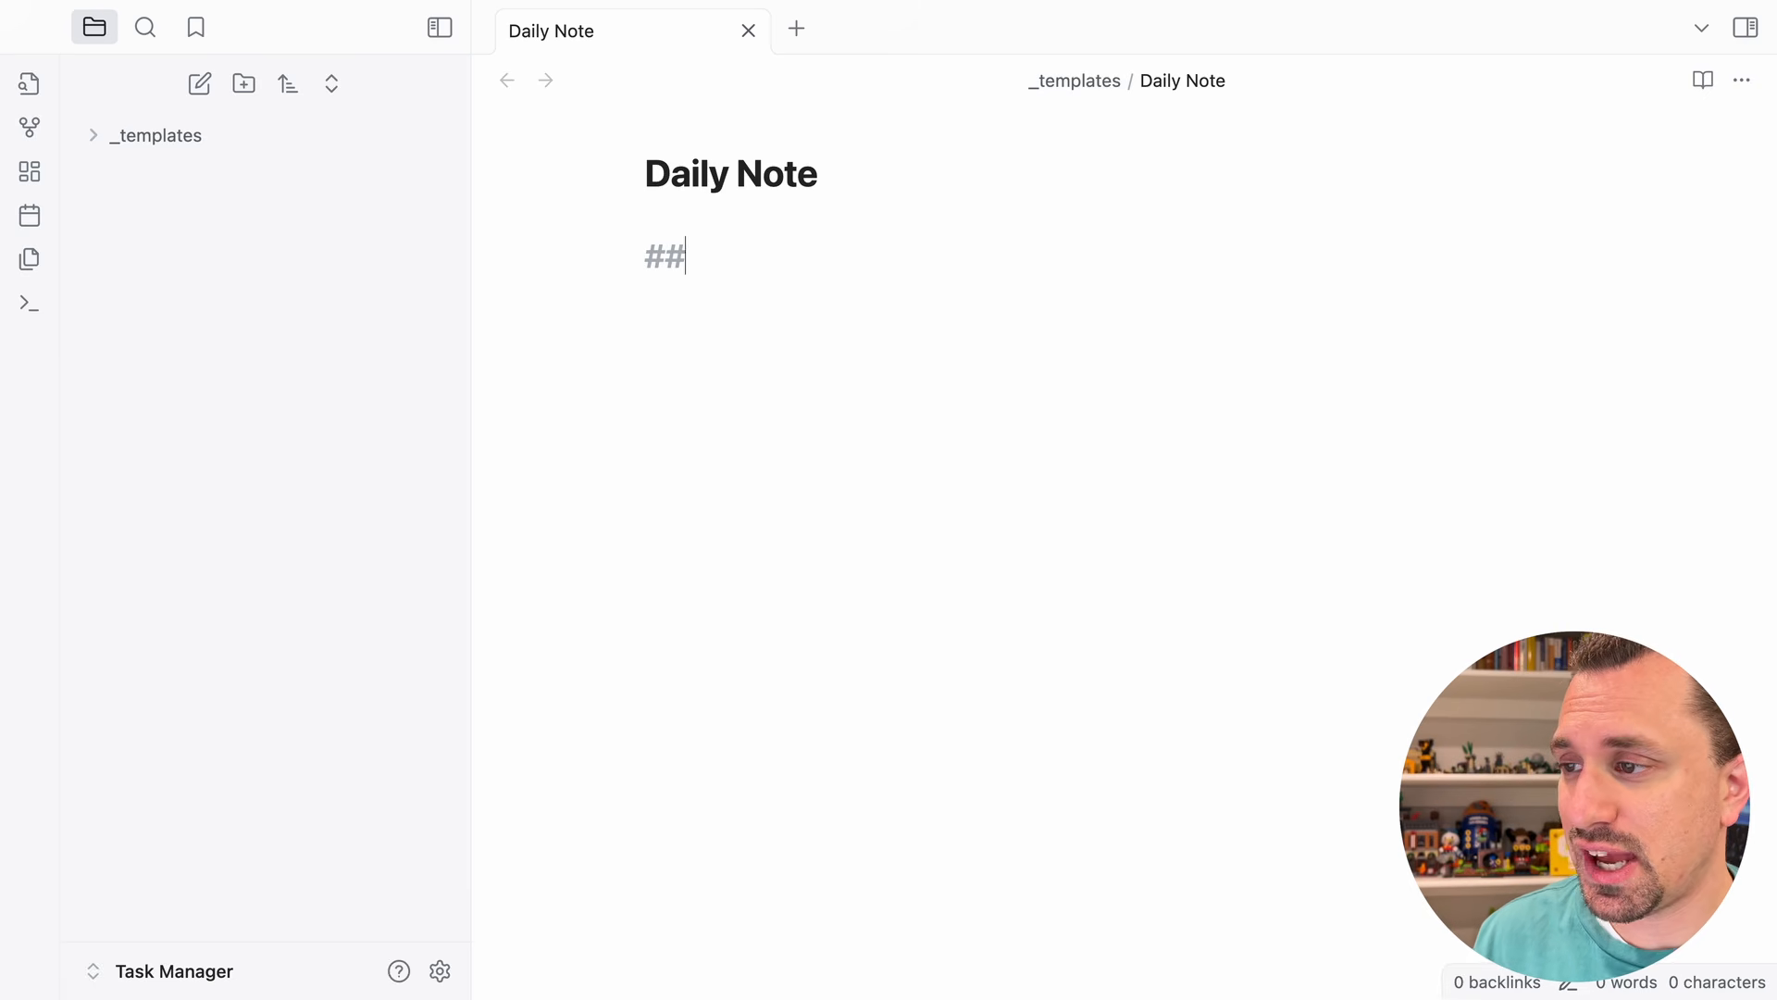
{"action": "type", "text": " Completed"}
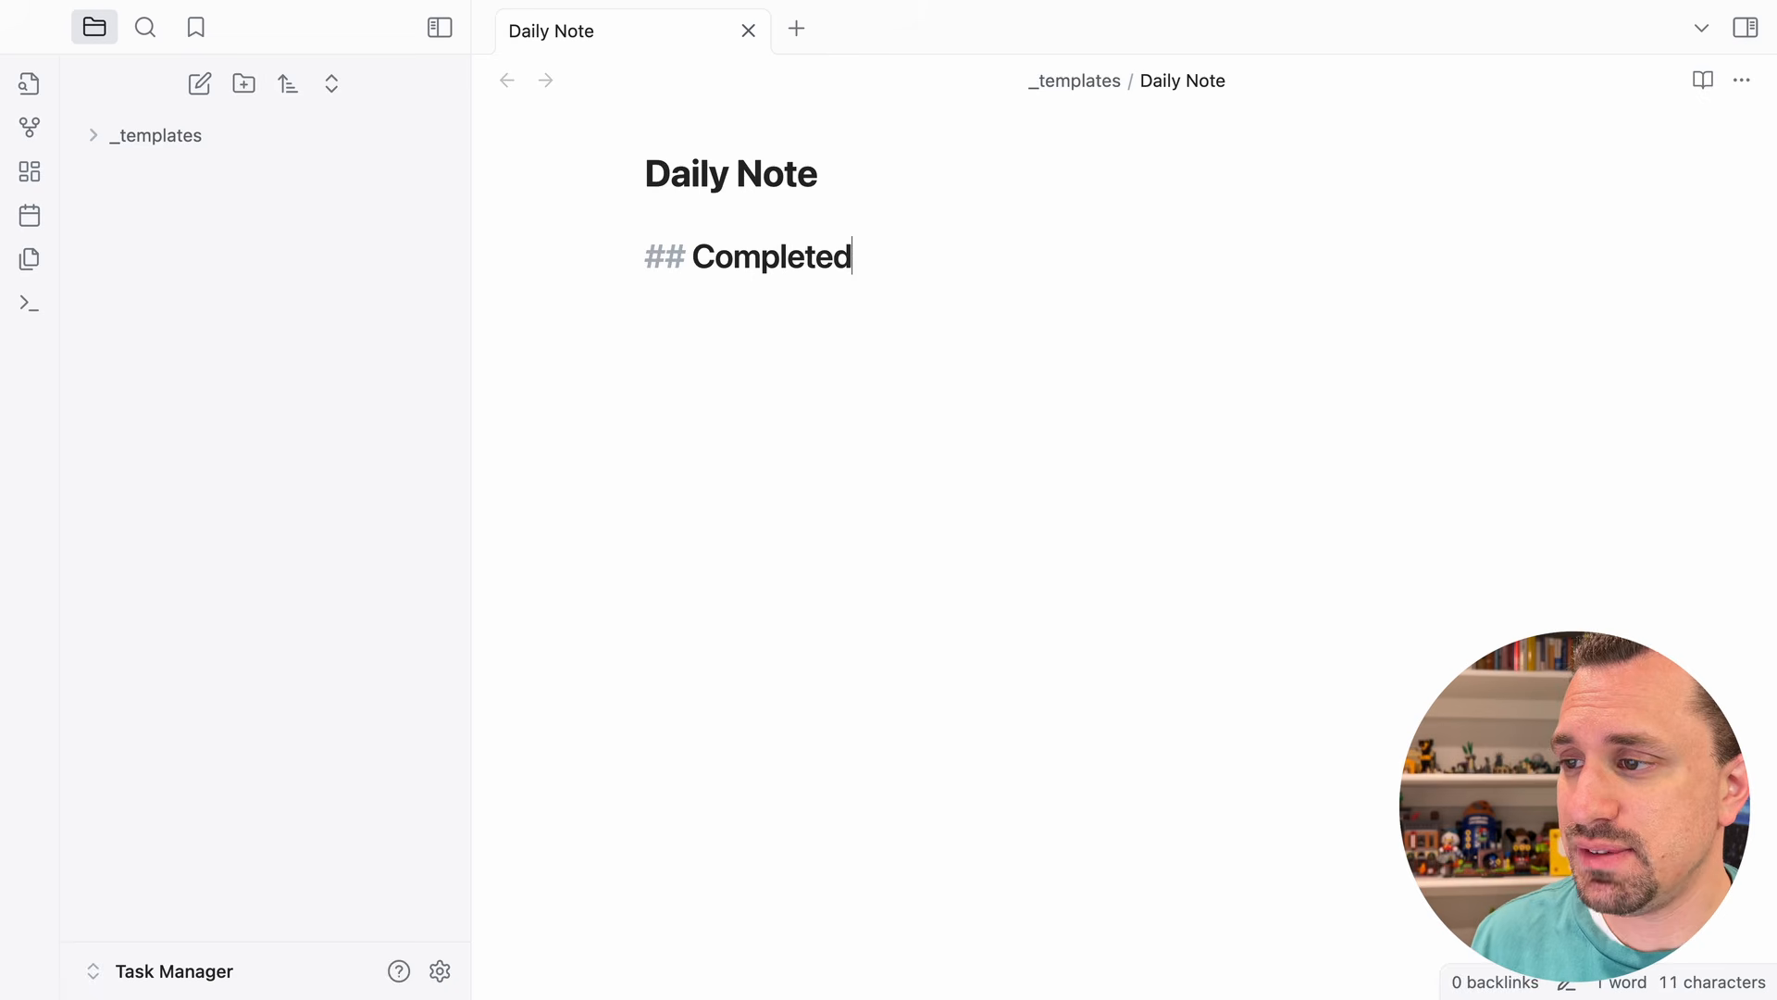
{"action": "key", "text": "Return"}
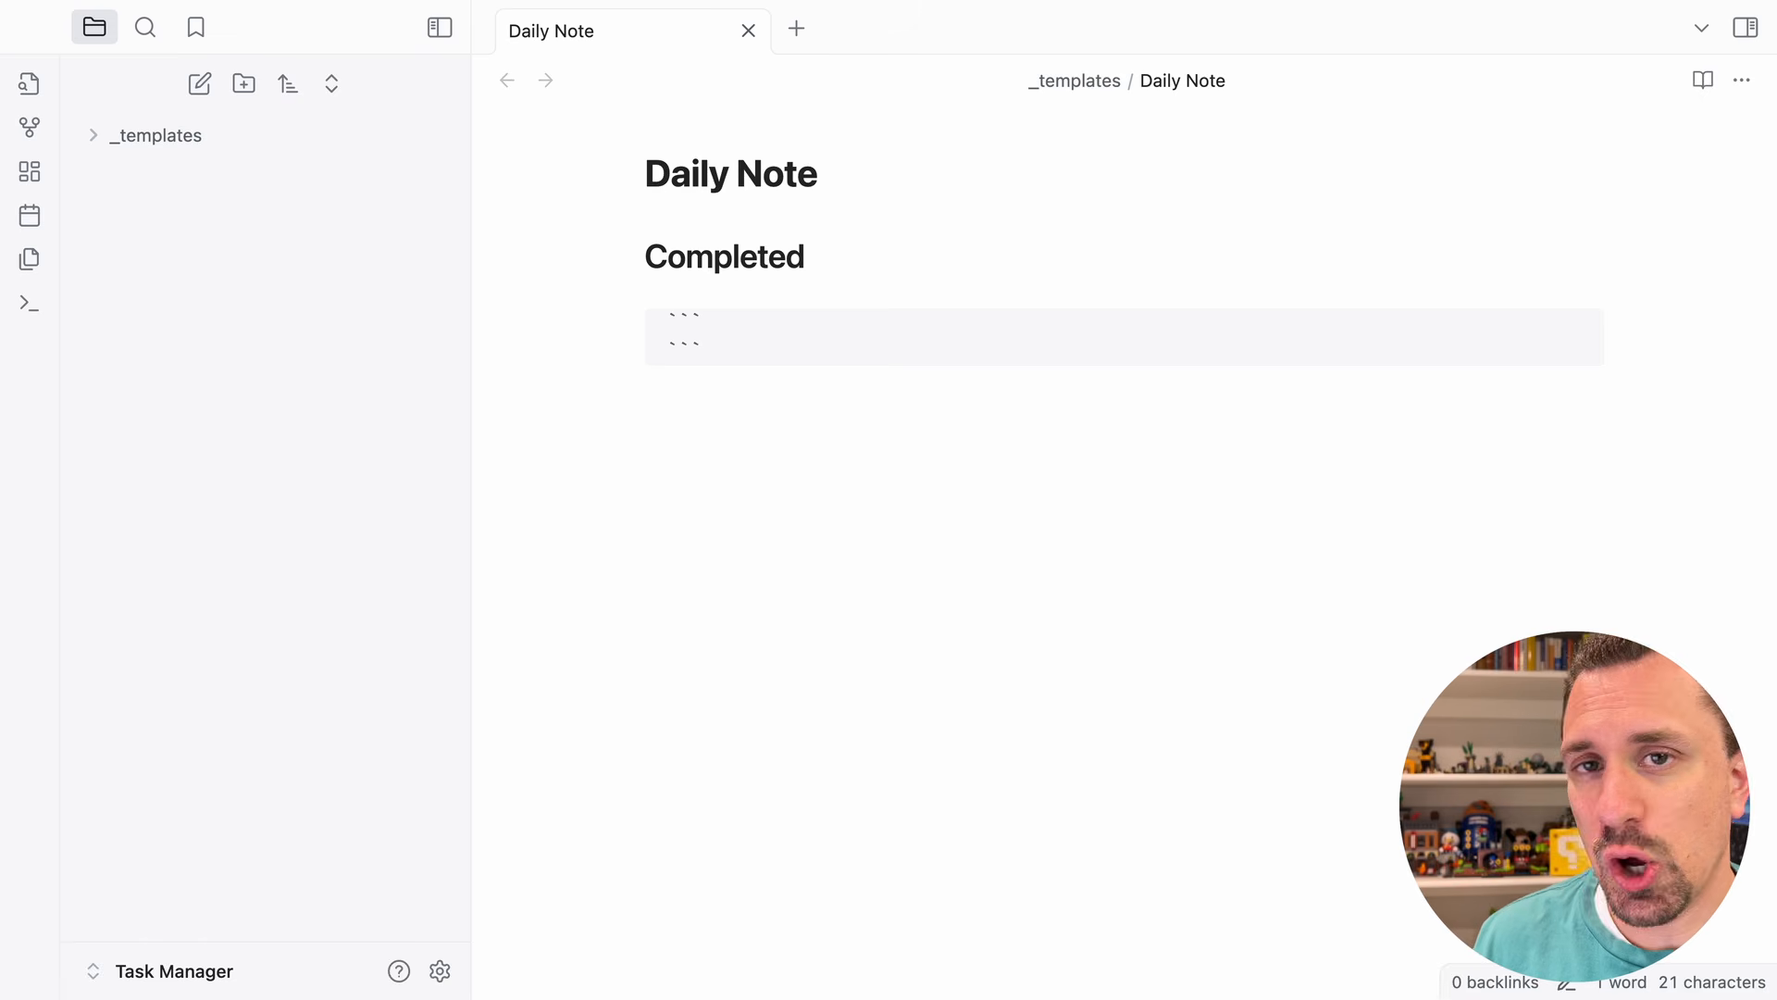
{"action": "type", "text": "tasks"}
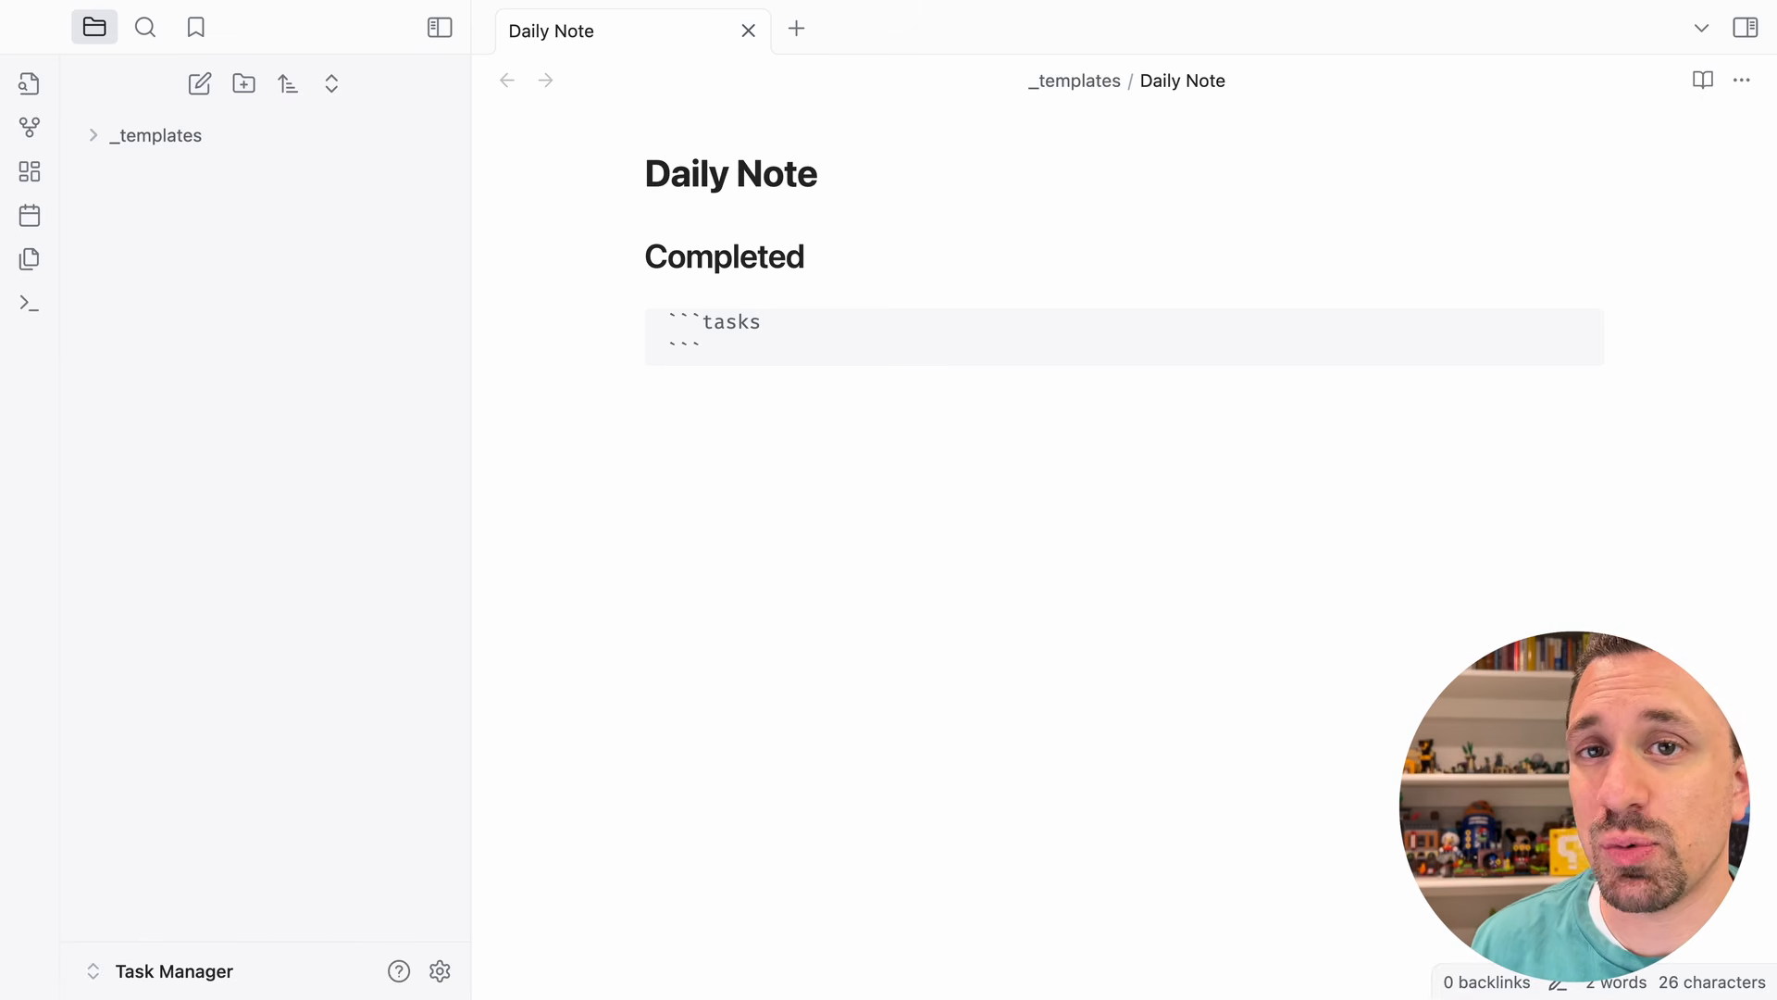
{"action": "key", "text": "Return"}
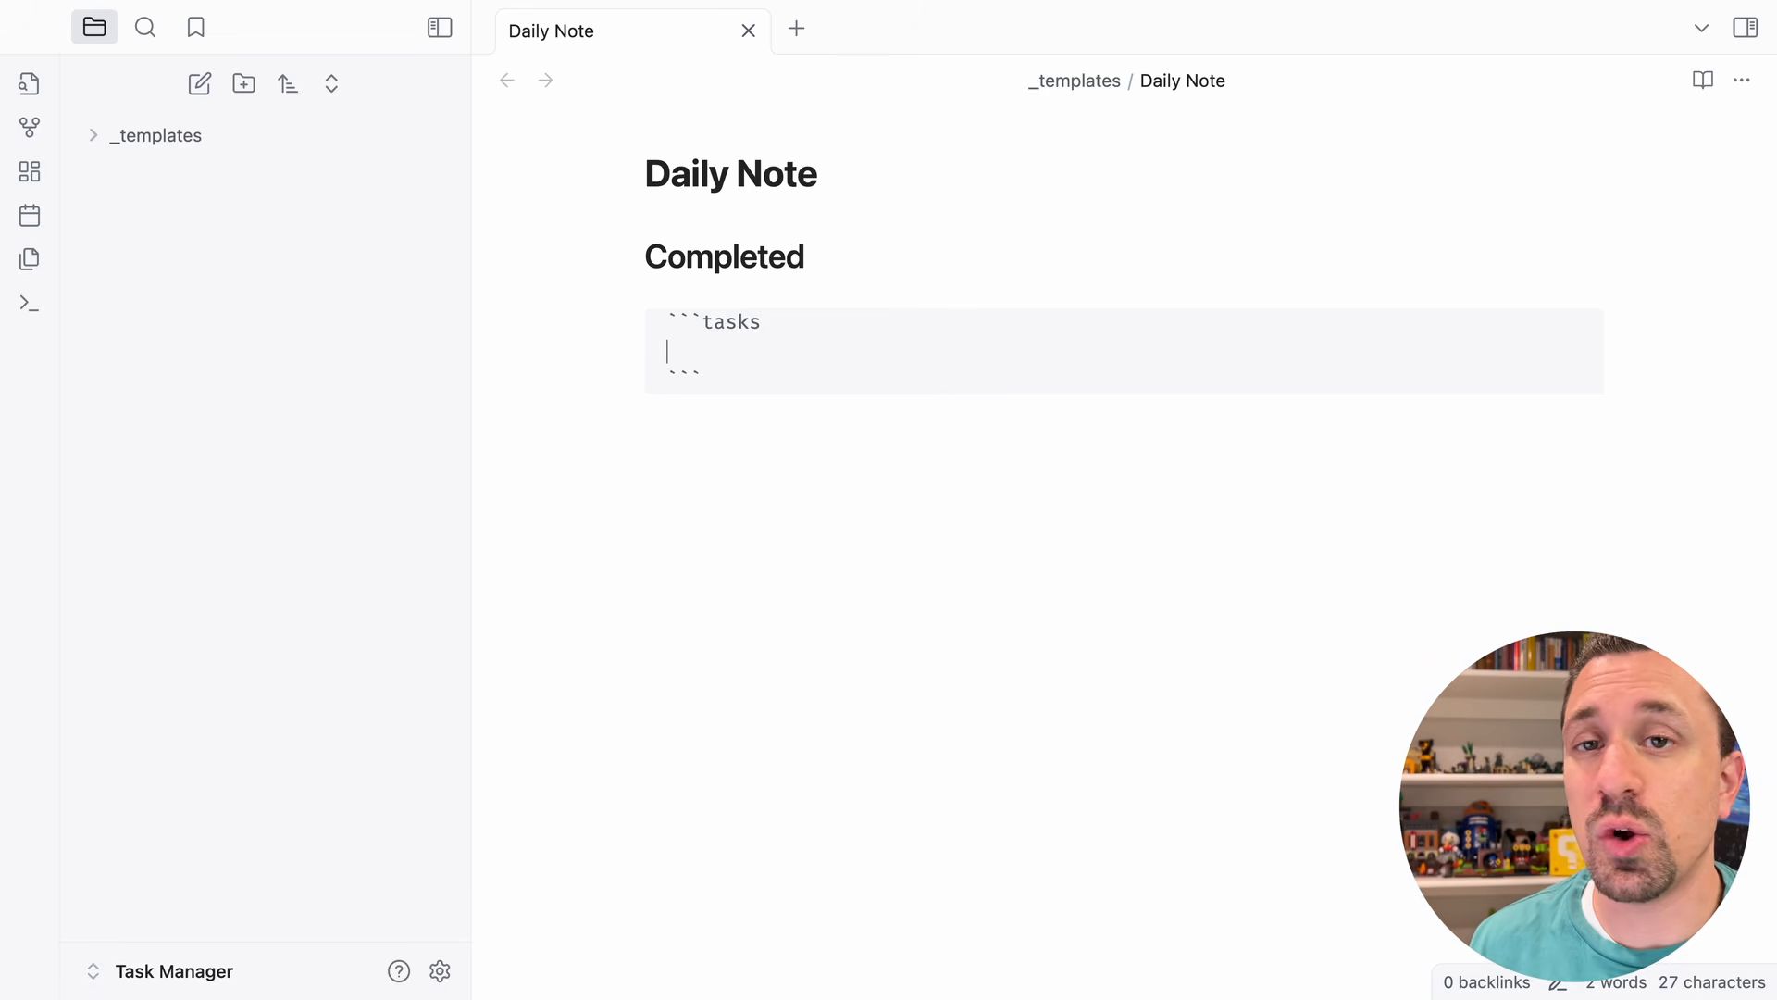
- Enter the query line "done on {{date}}" in the tasks block under Completed
{"action": "type", "text": "done "}
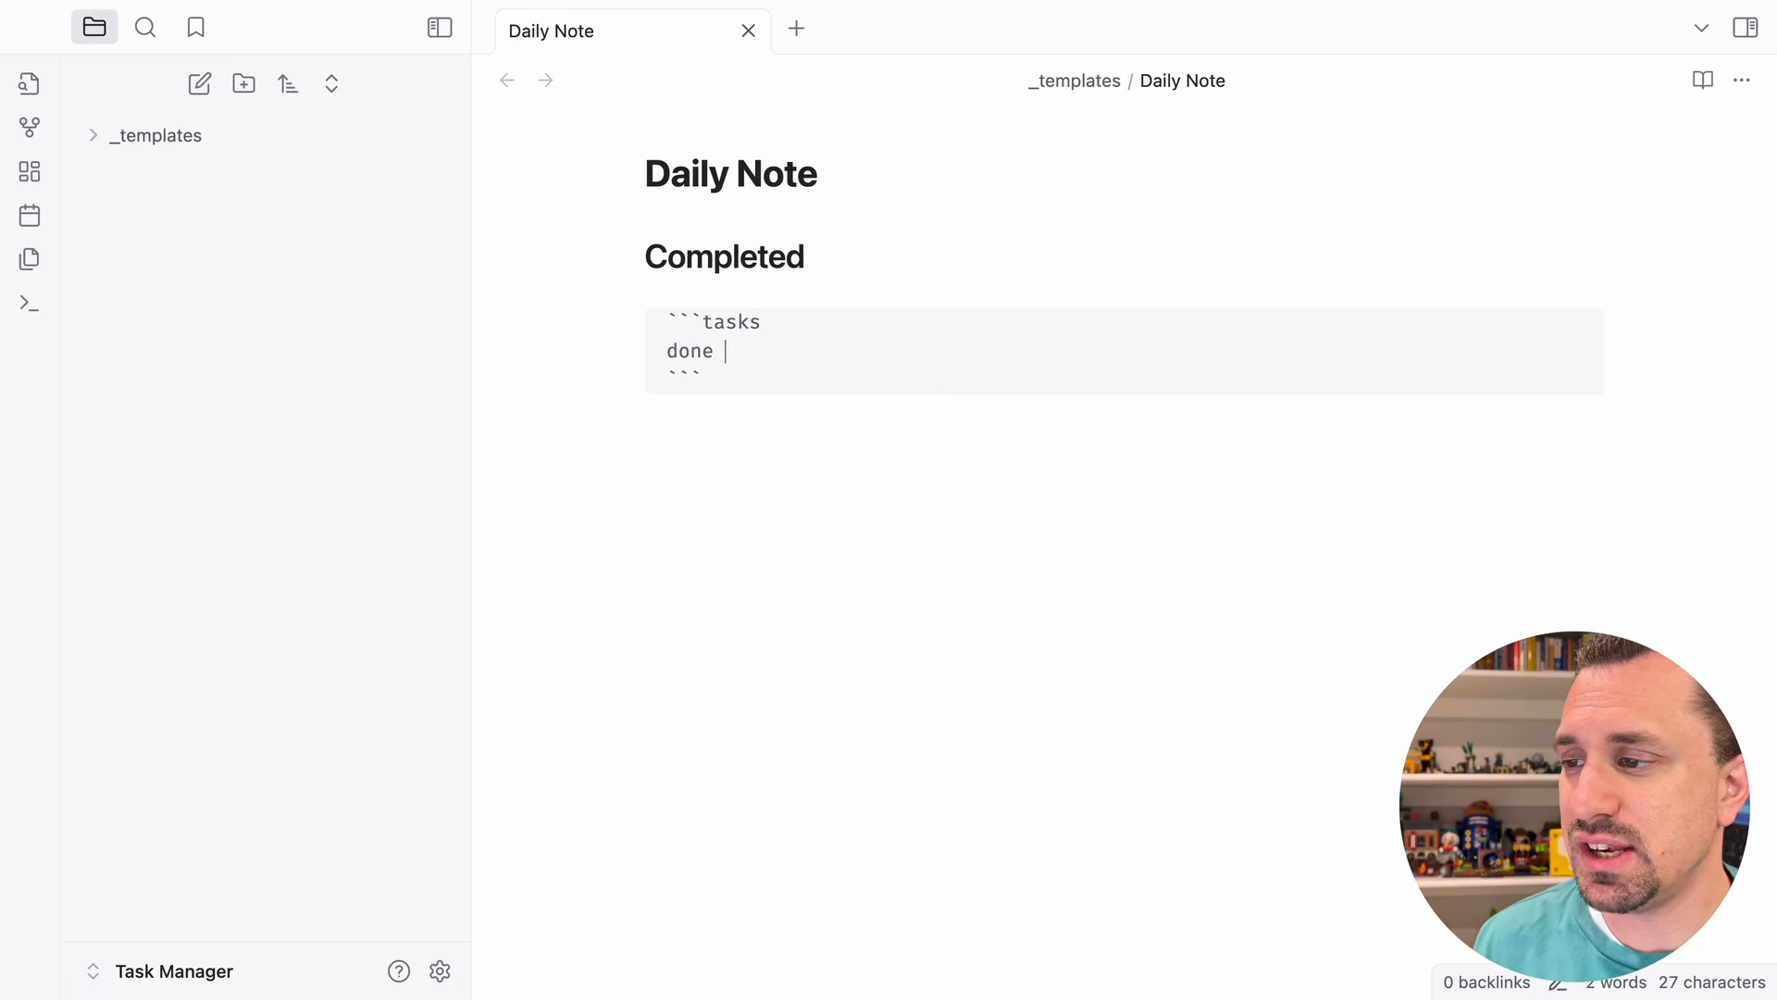
{"action": "type", "text": "on"}
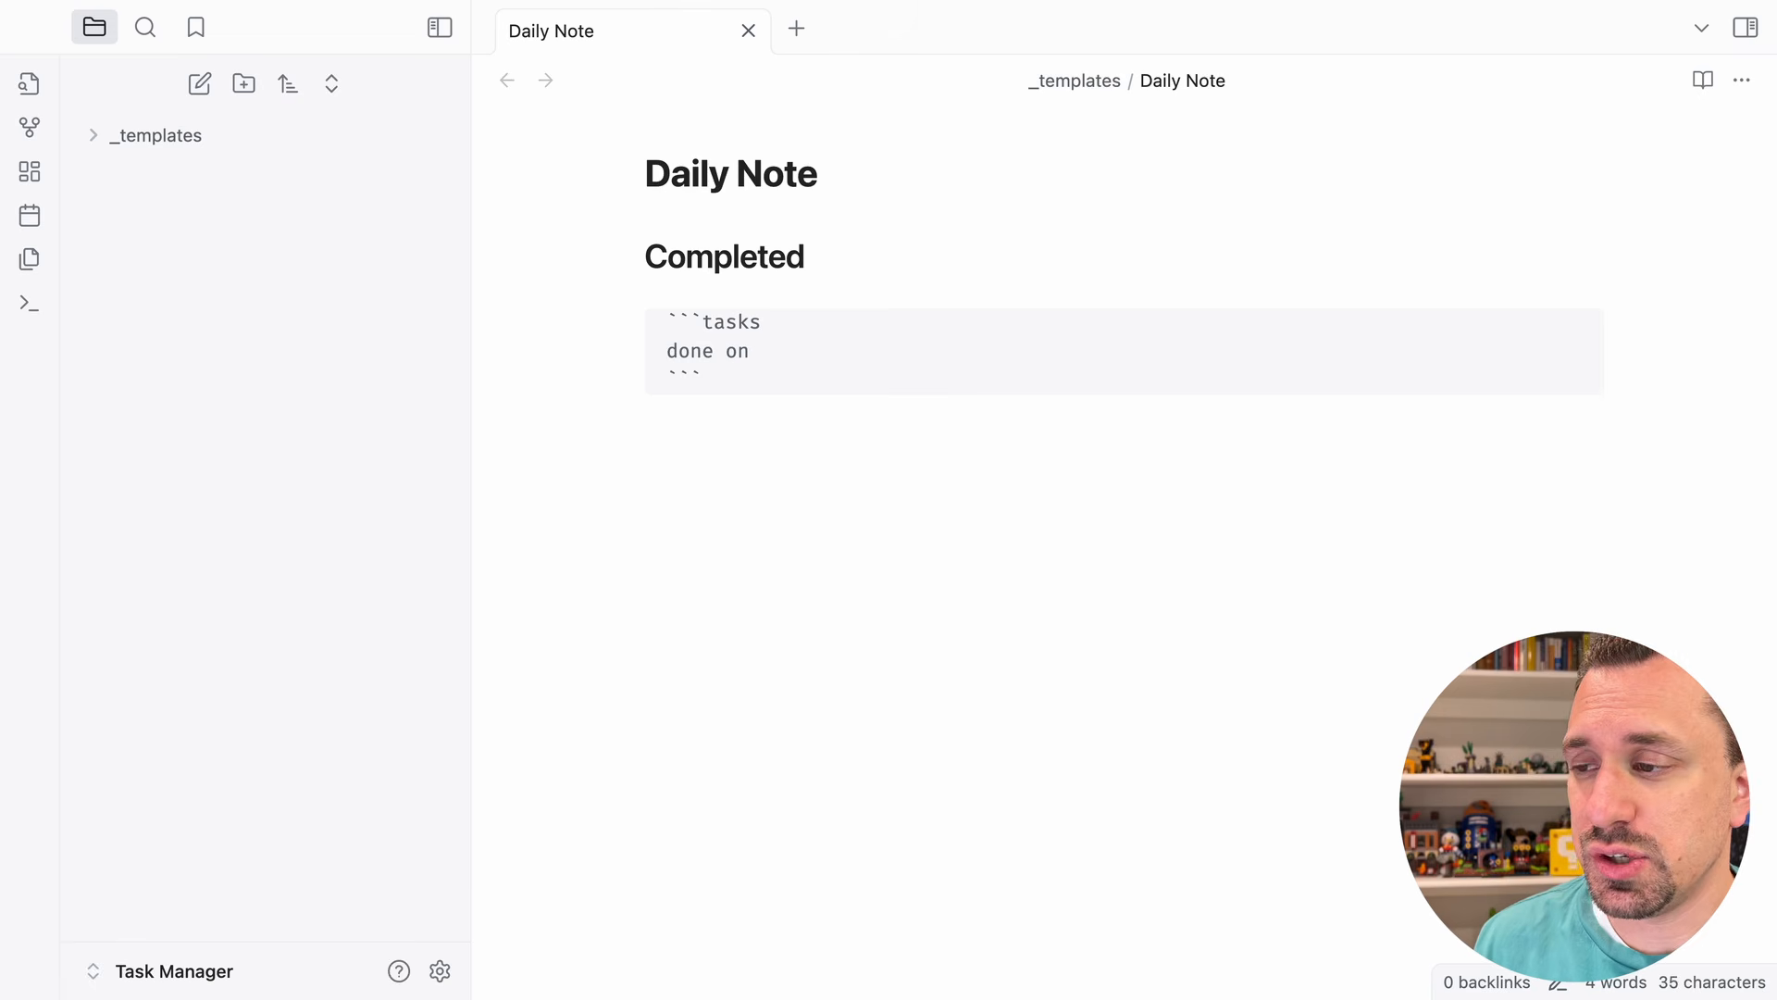
{"action": "type", "text": " {{date"}
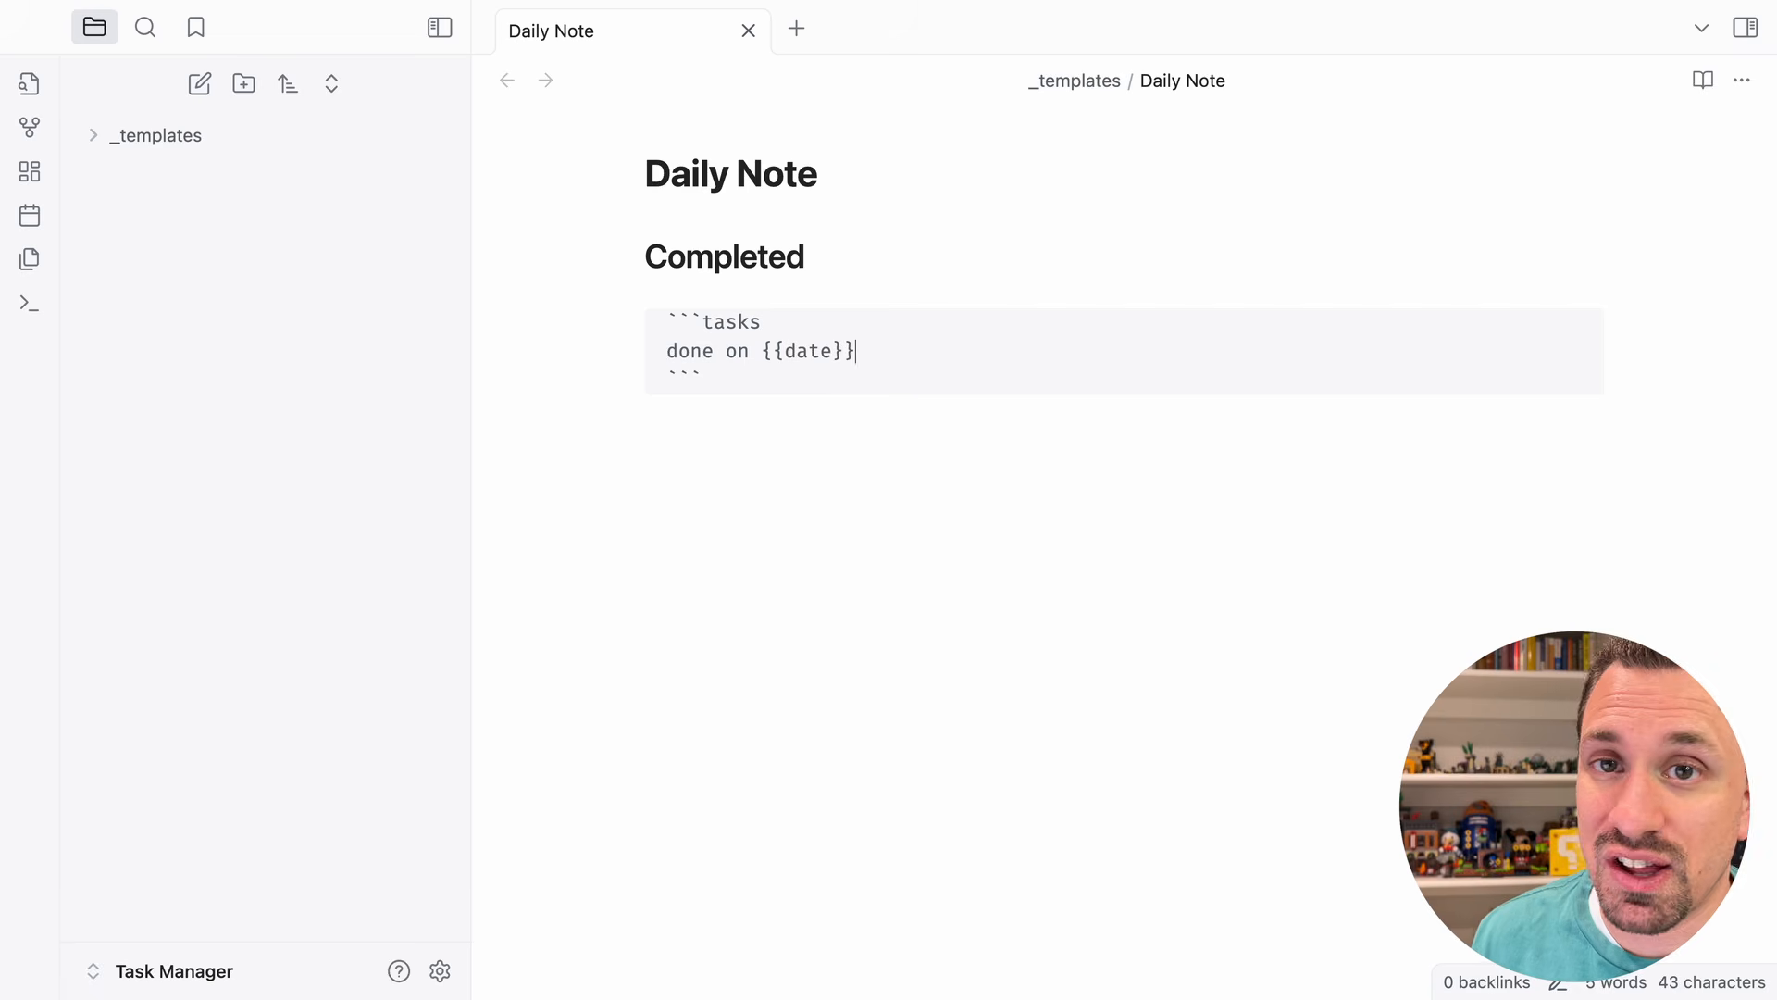
{"action": "key", "text": "Return"}
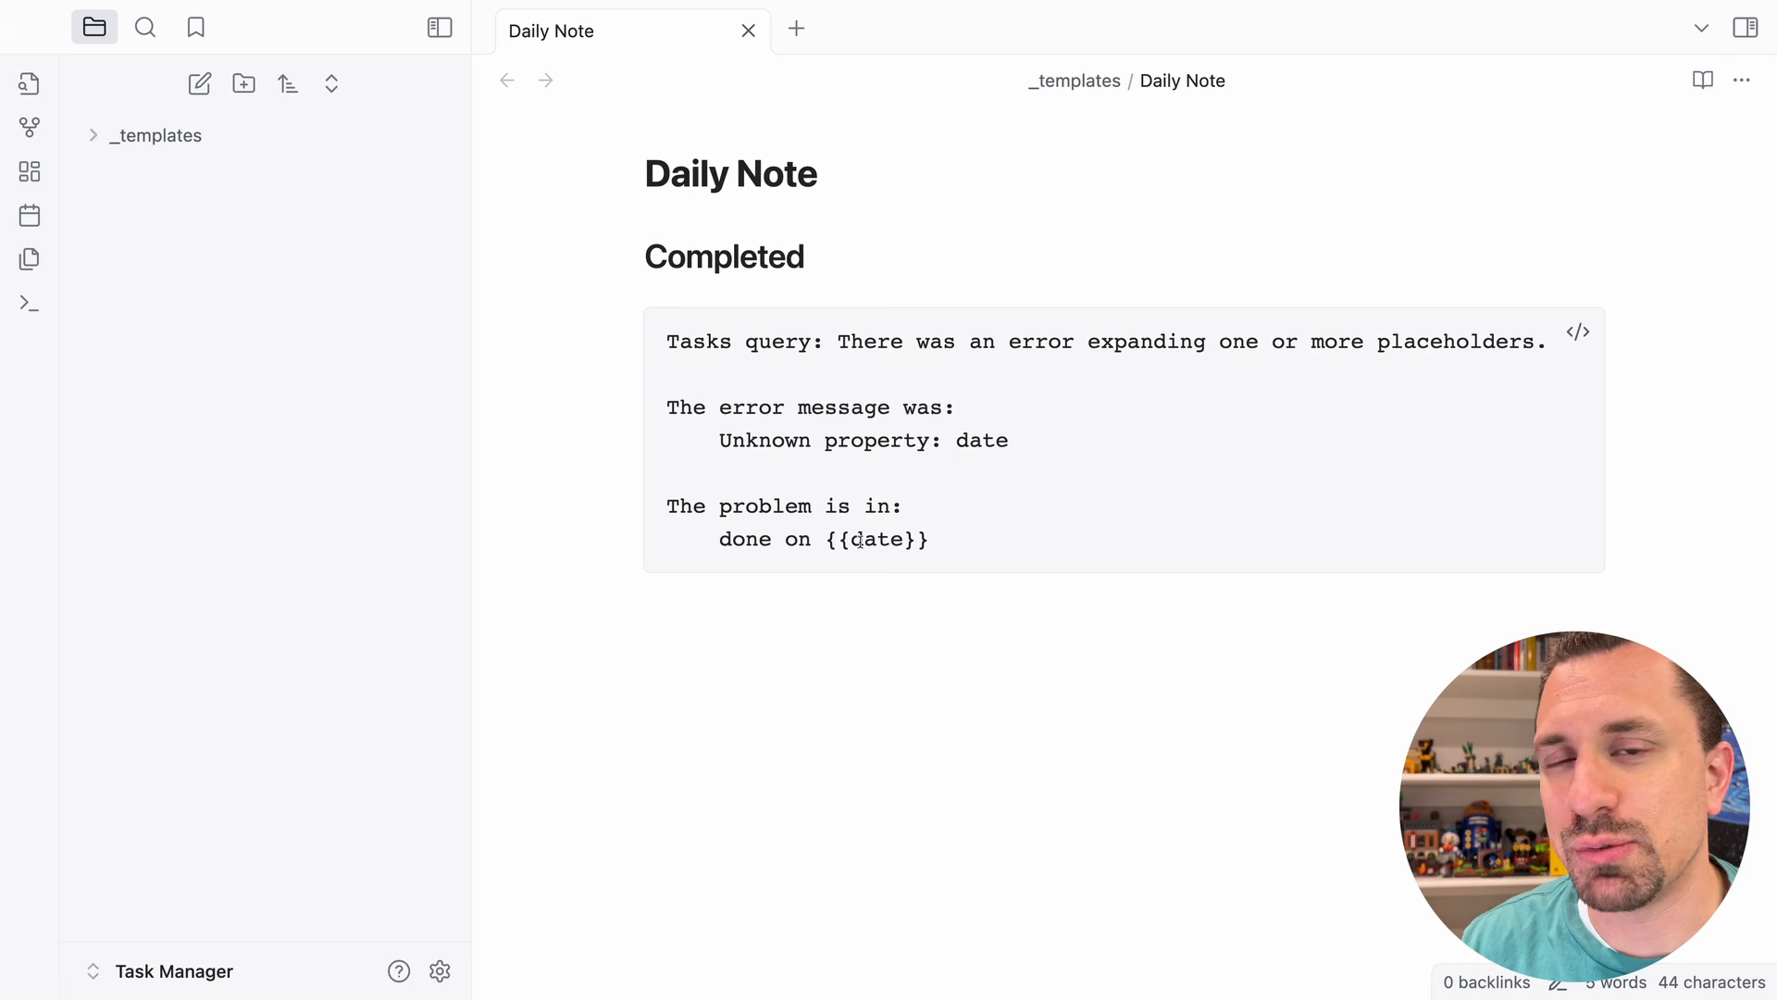
- Add a level-2 heading "Created" below the Completed tasks query
{"action": "left_click", "coordinate": [821, 623]}
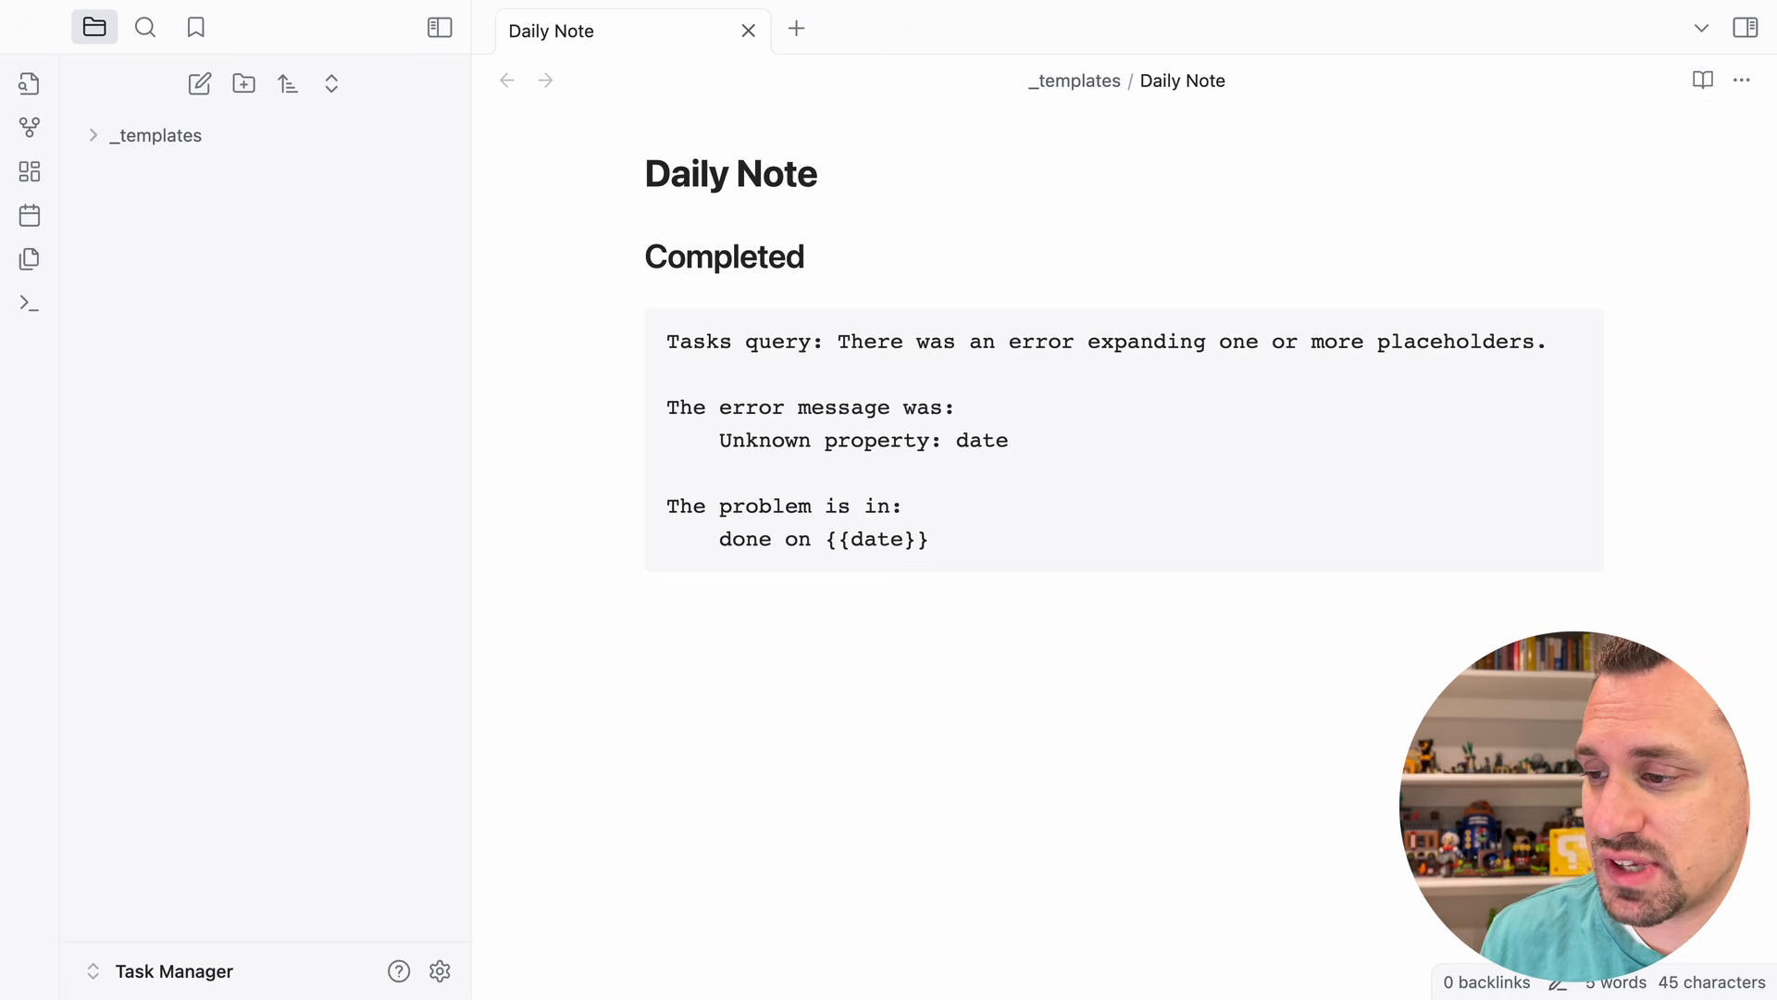
{"action": "type", "text": "## Creat"}
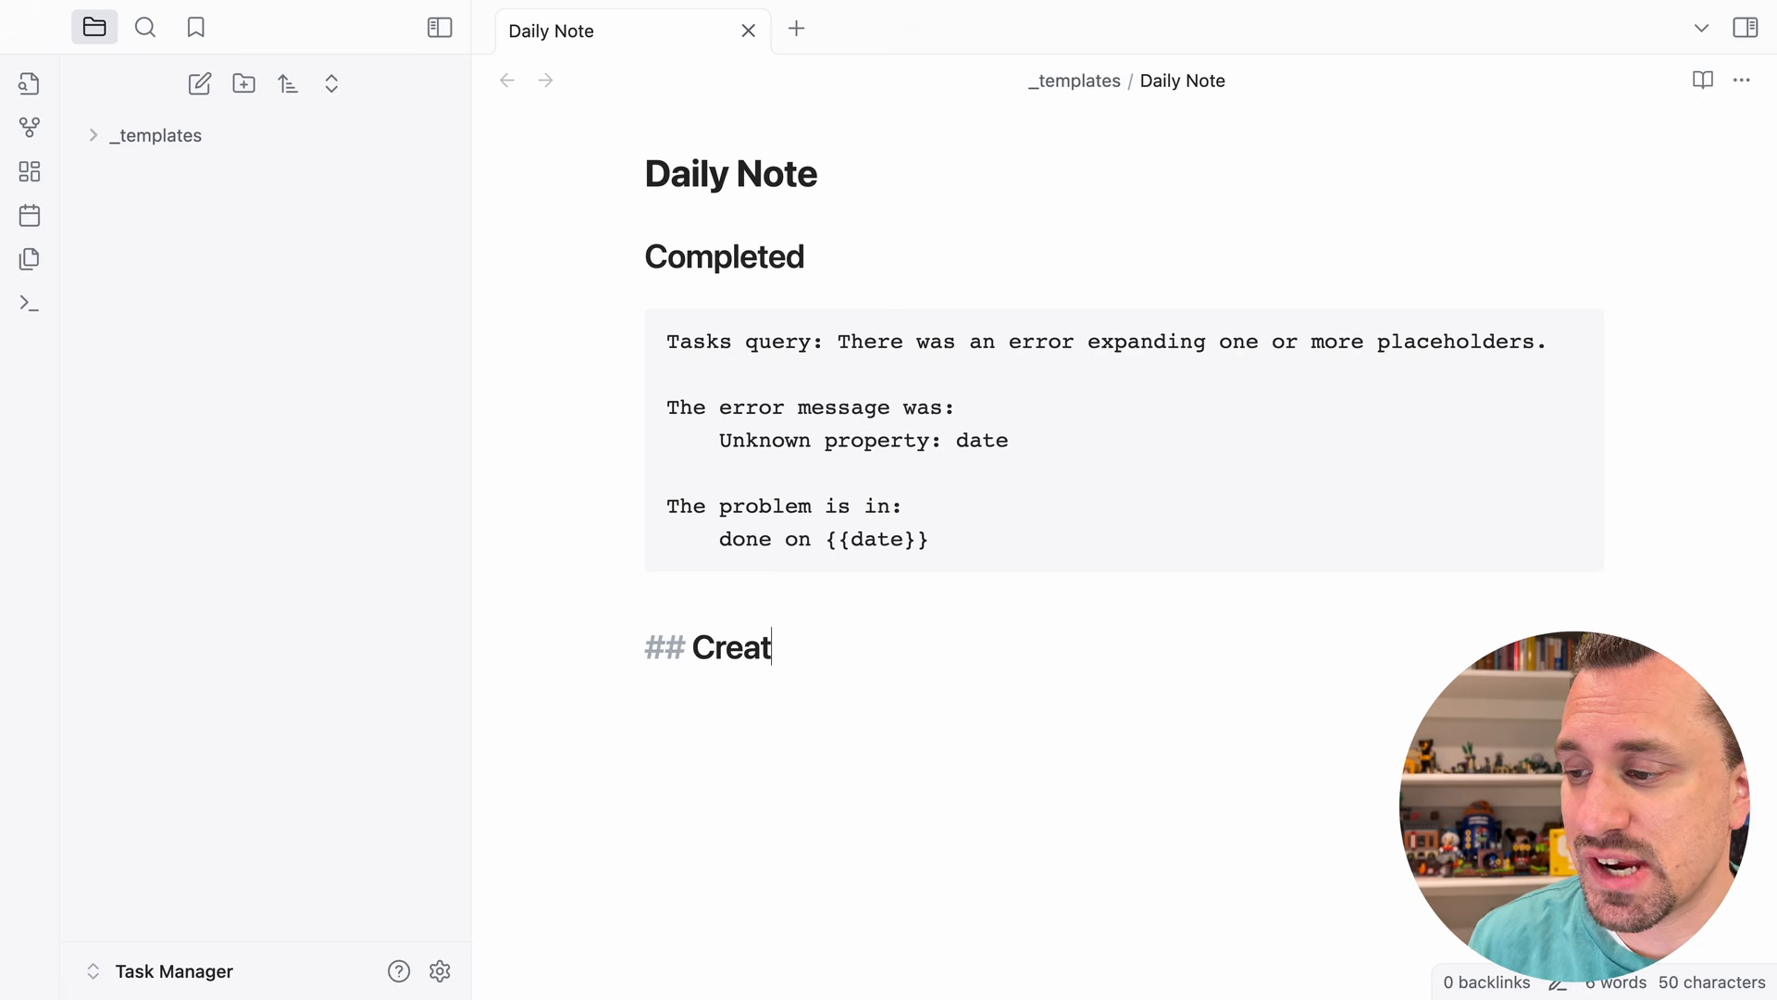
{"action": "type", "text": "ed"}
{"action": "key", "text": "Return"}
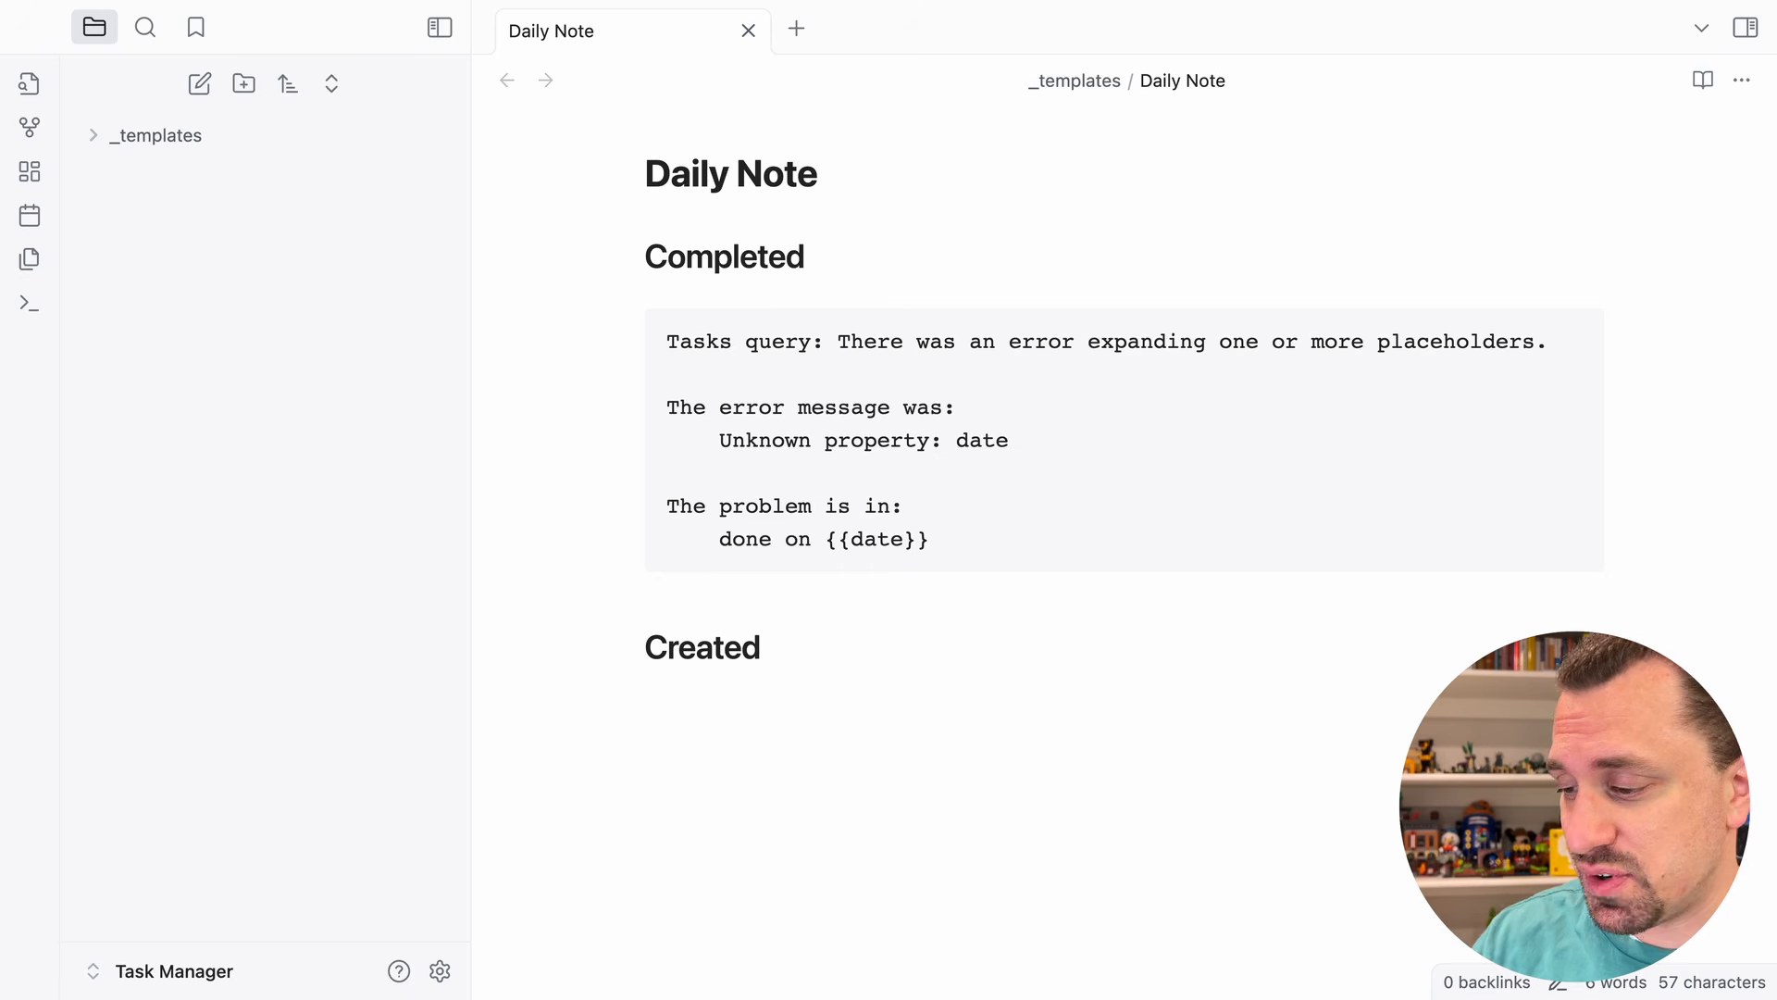
- Set the Daily notes date format to "YYYY/MM/YYYY-MM-DD ddd" in the vault settings
{"action": "left_click", "coordinate": [439, 971]}
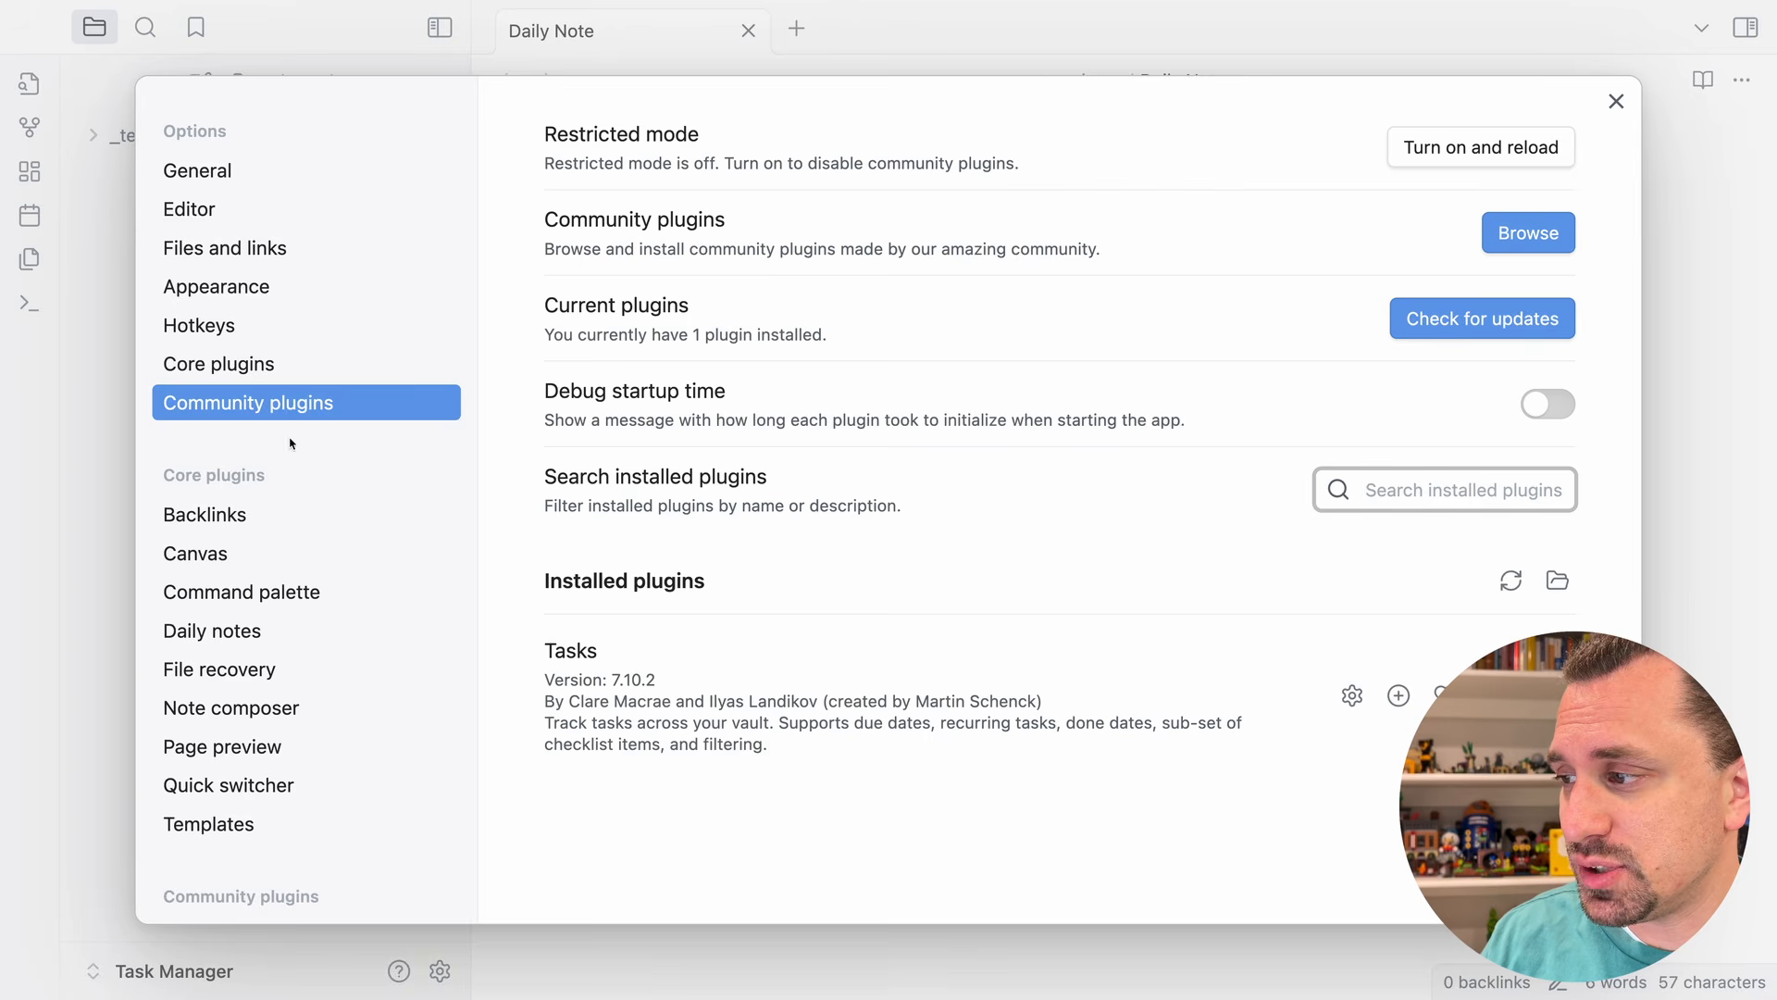
{"action": "left_click", "coordinate": [263, 633]}
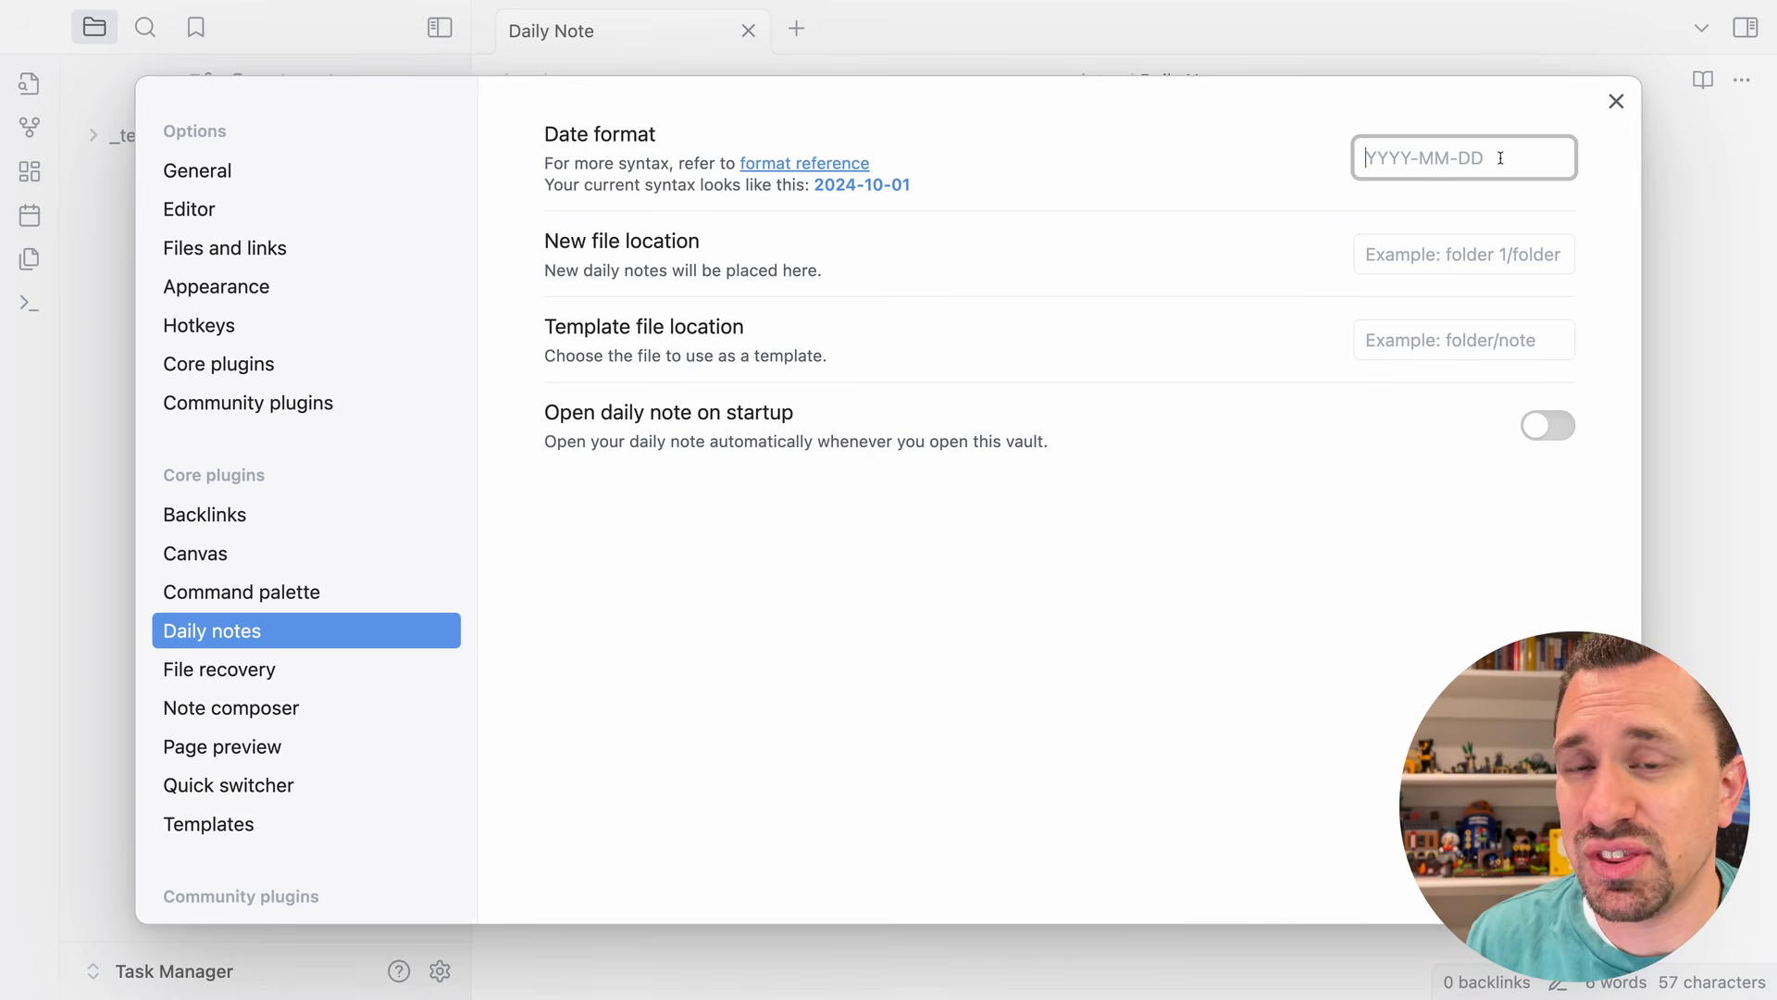
{"action": "type", "text": "YYYY"}
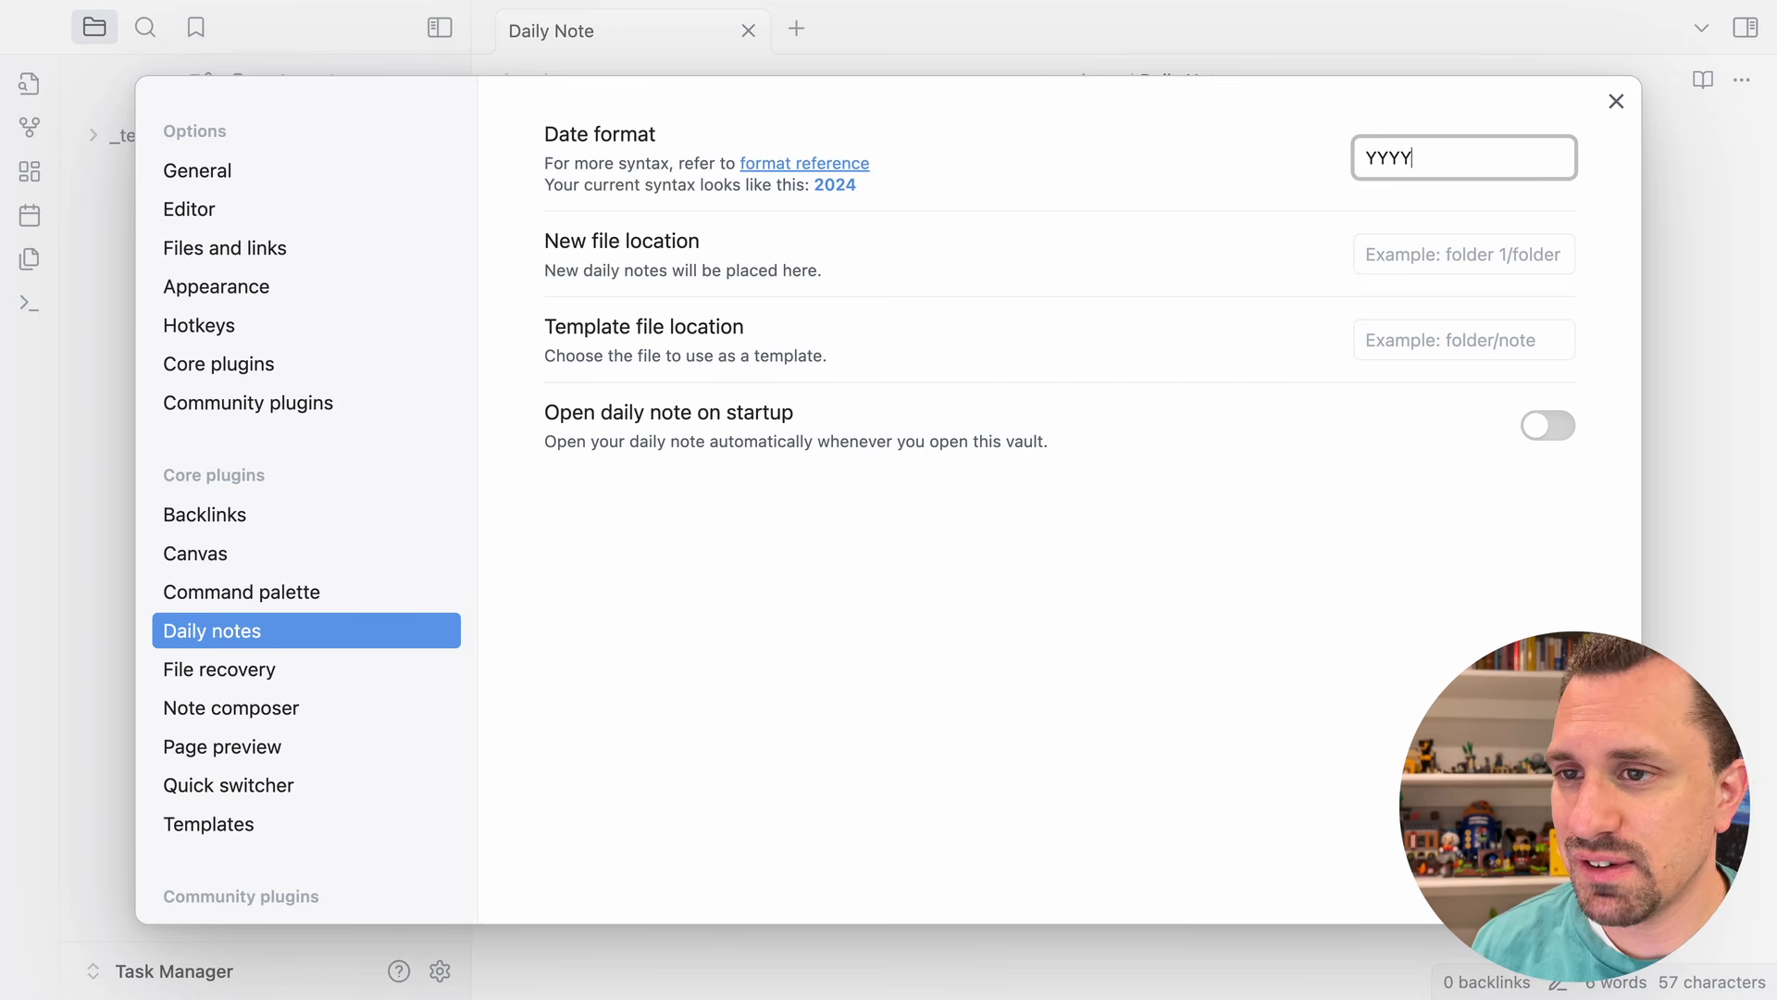
{"action": "type", "text": "/"}
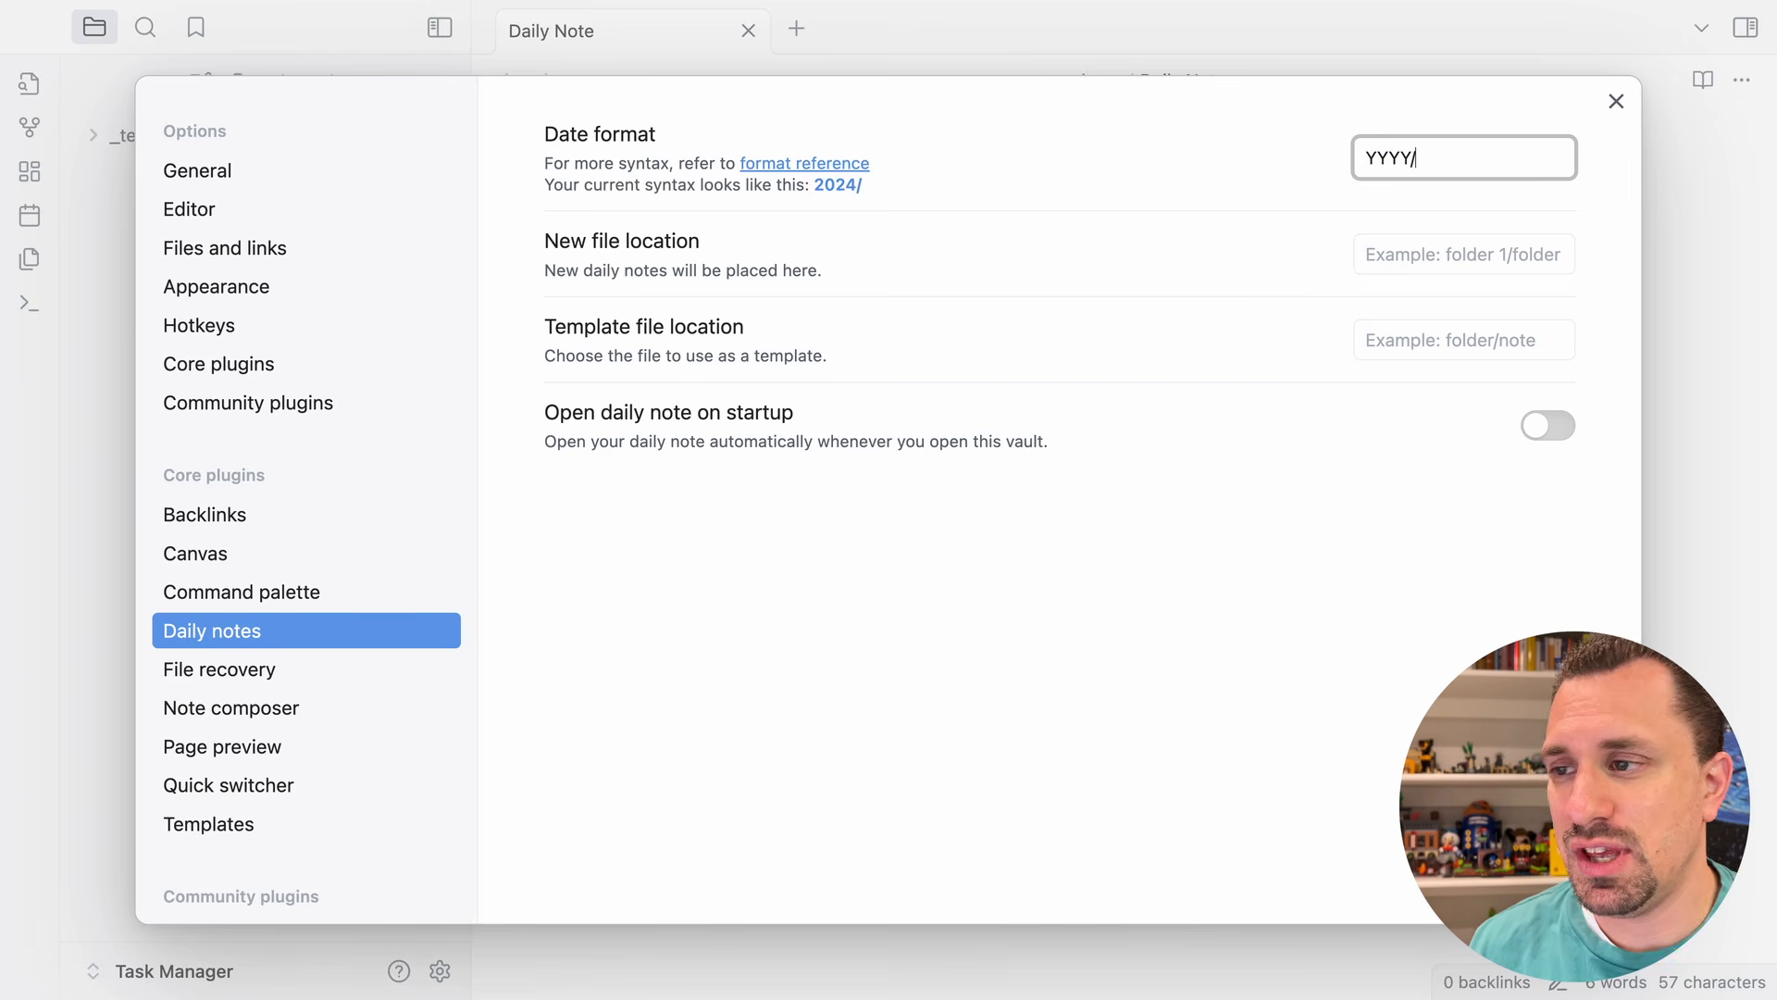
{"action": "type", "text": "MM"}
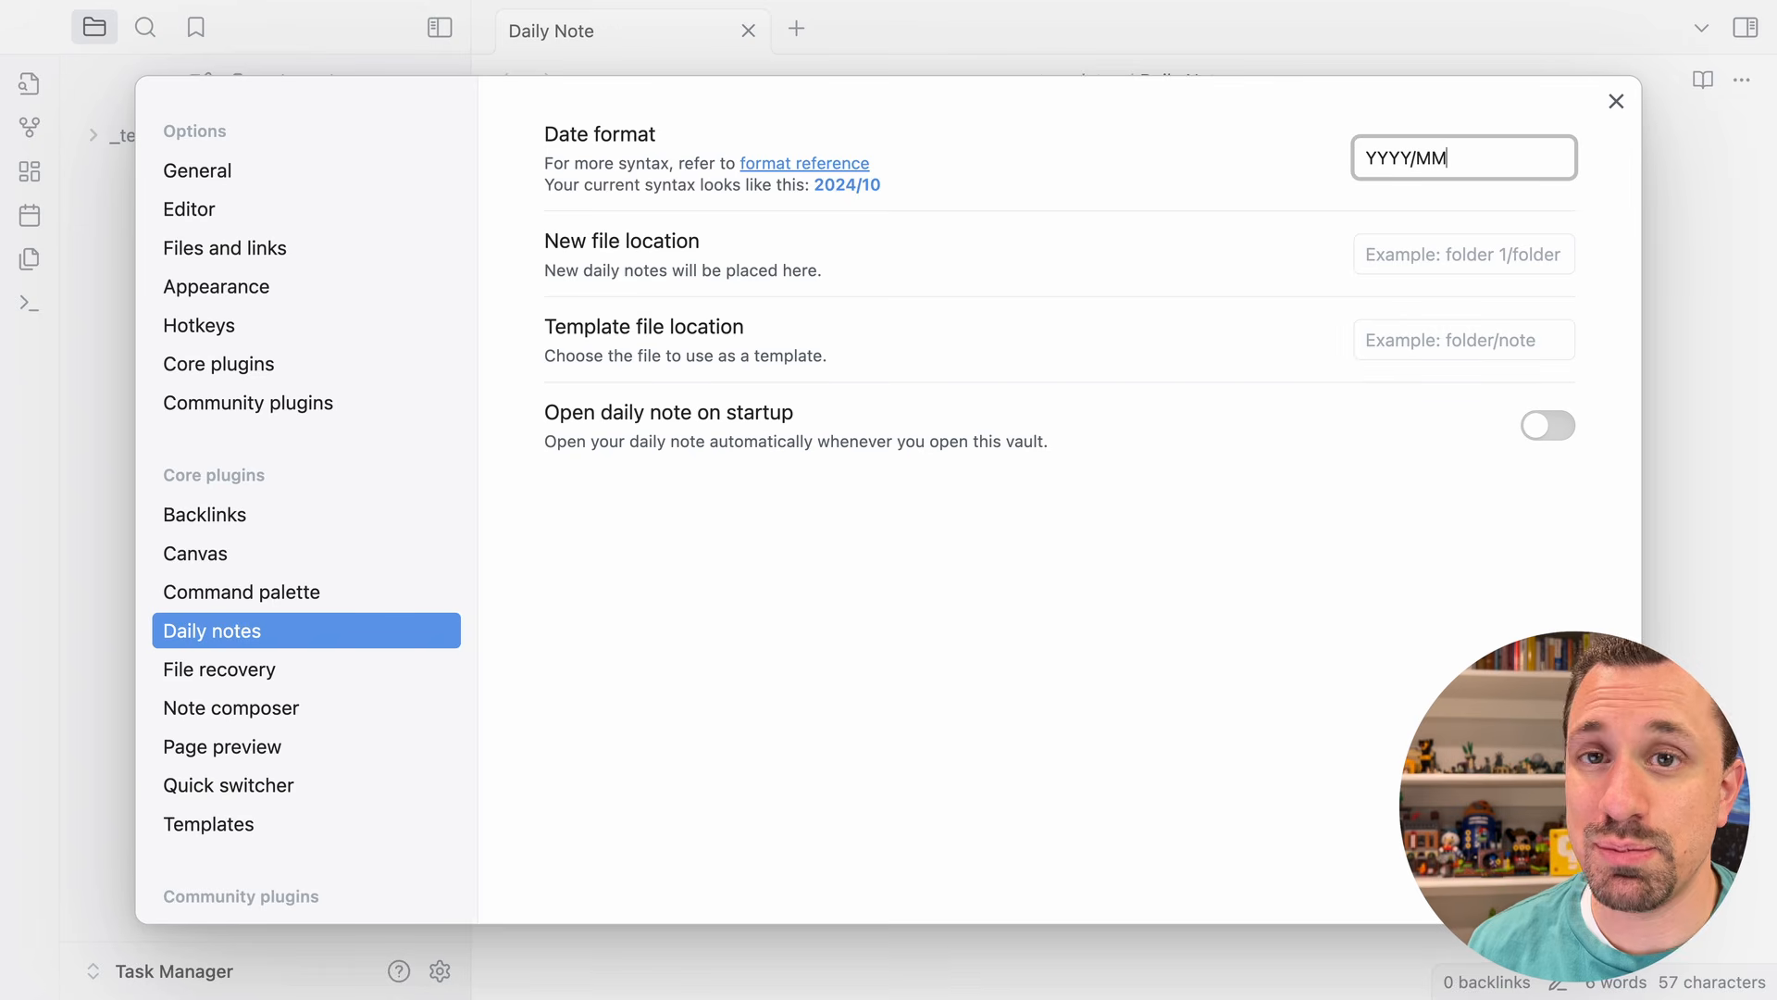
{"action": "type", "text": "/"}
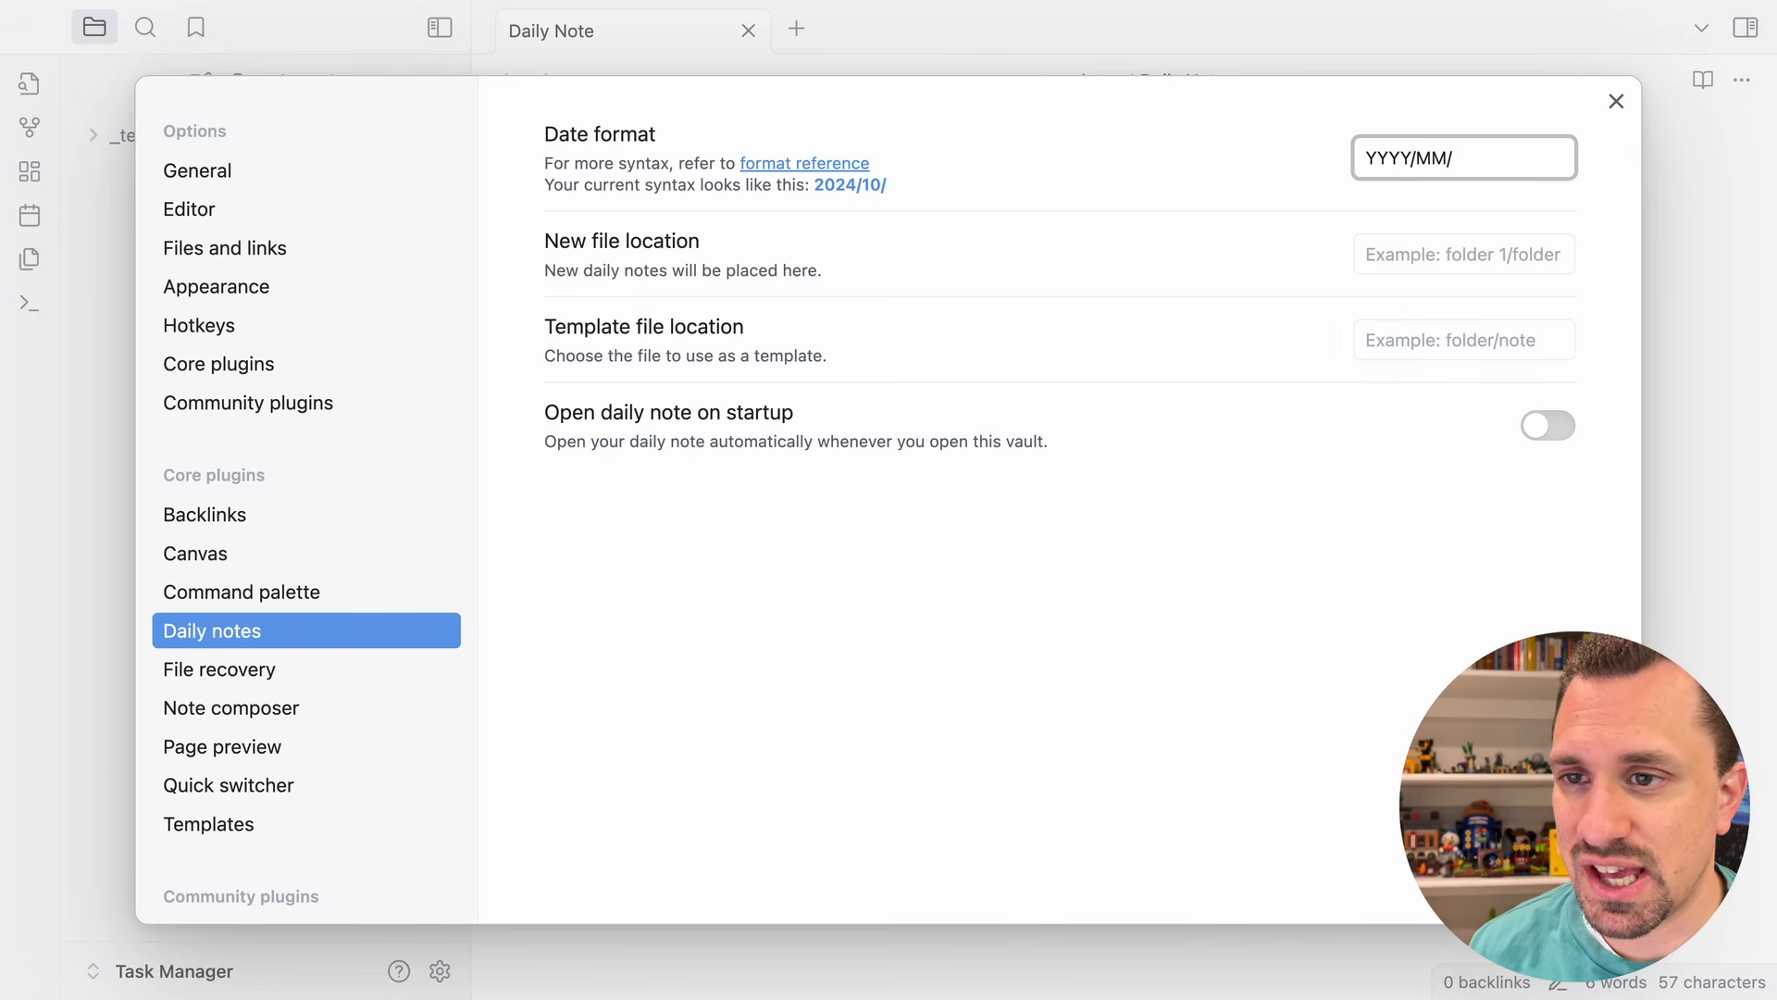
{"action": "type", "text": "YYY"}
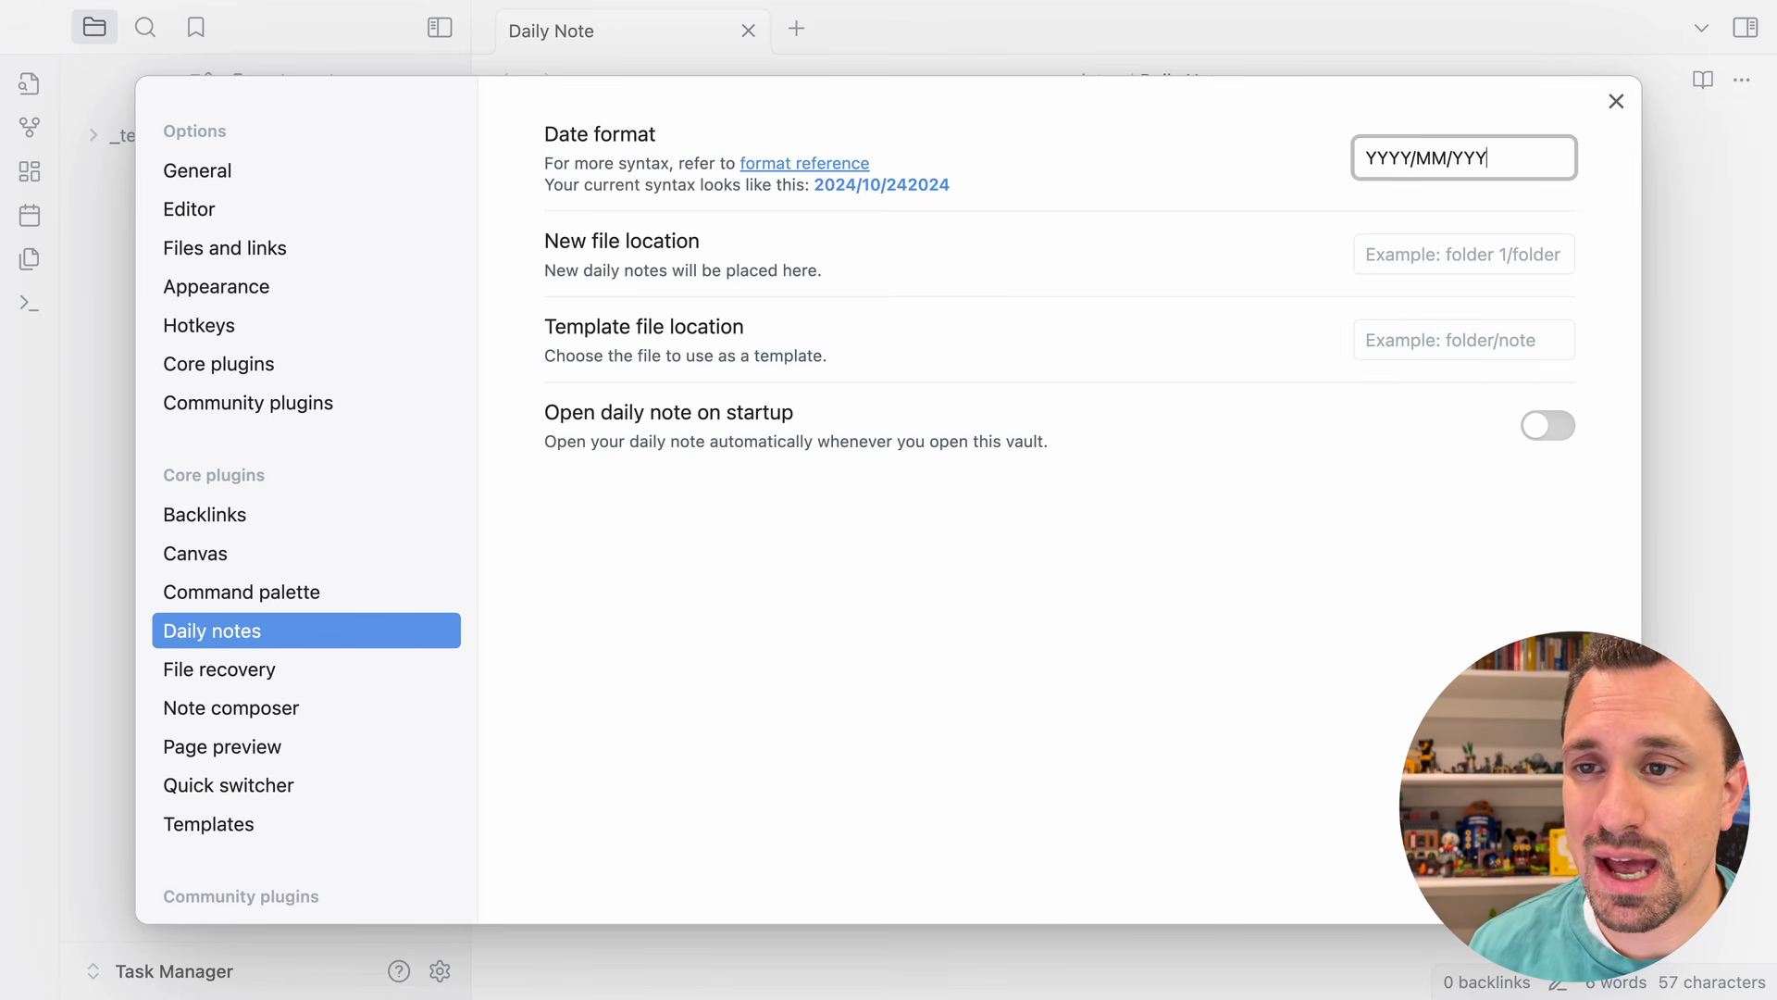
{"action": "type", "text": "Y"}
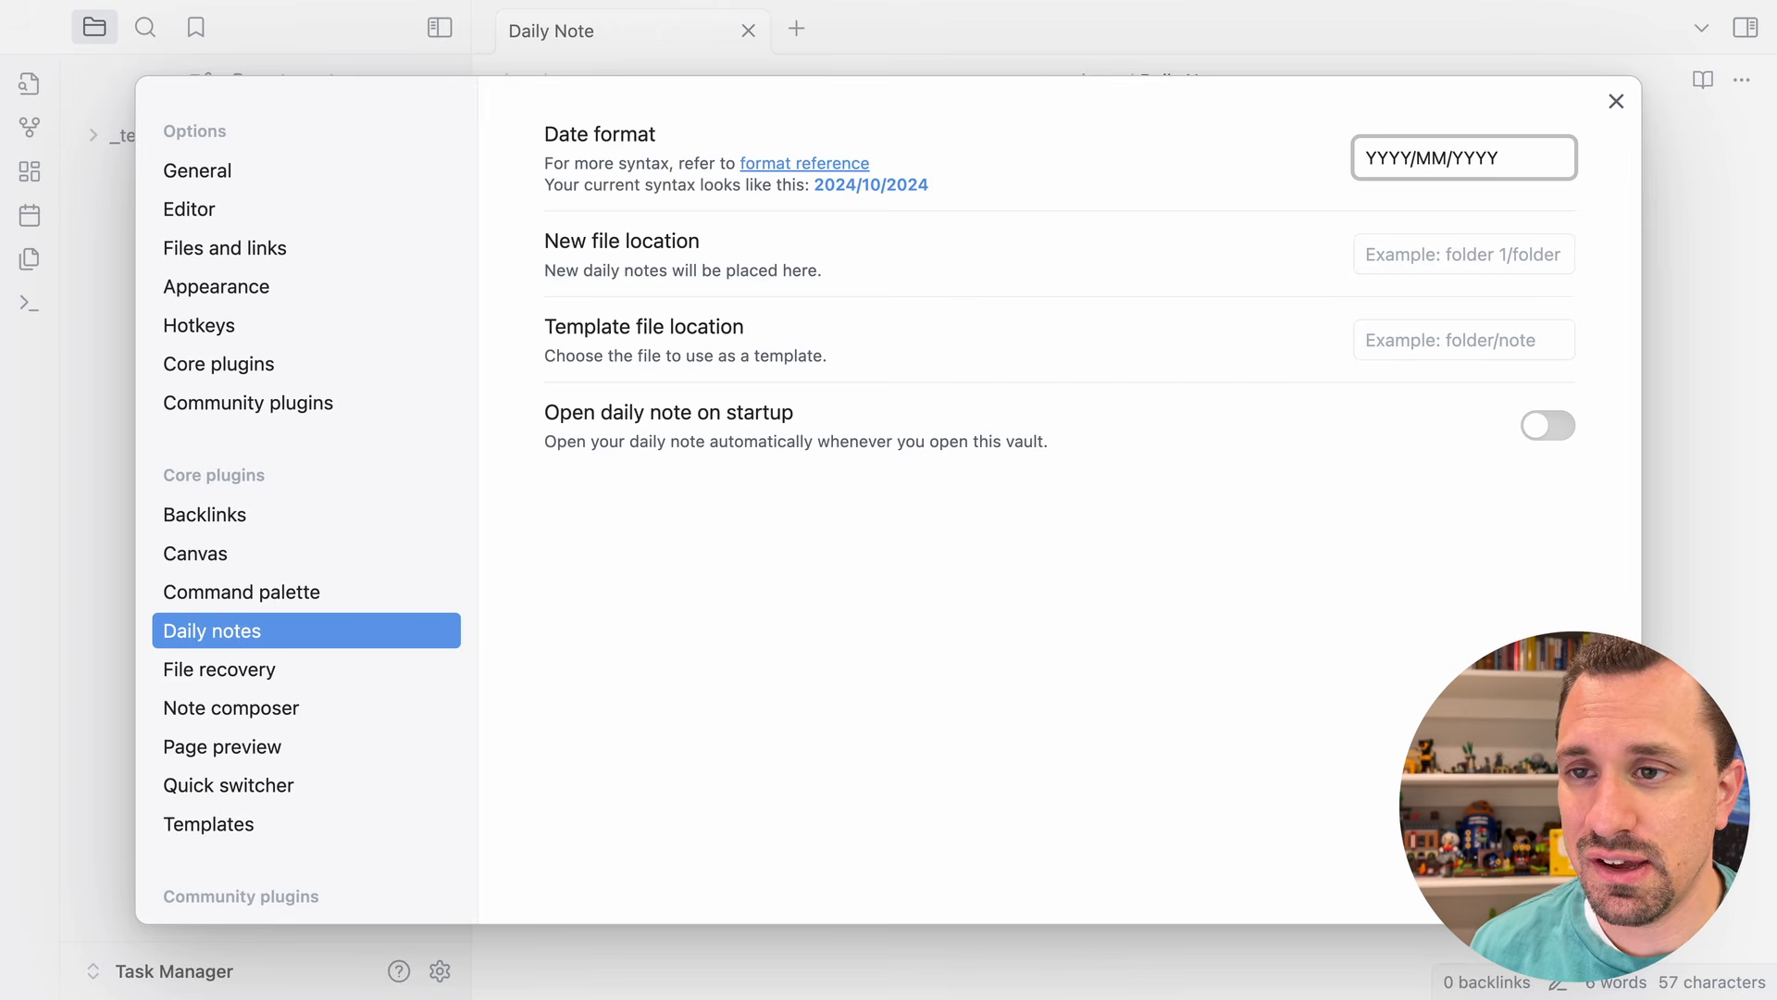
{"action": "type", "text": "-MM"}
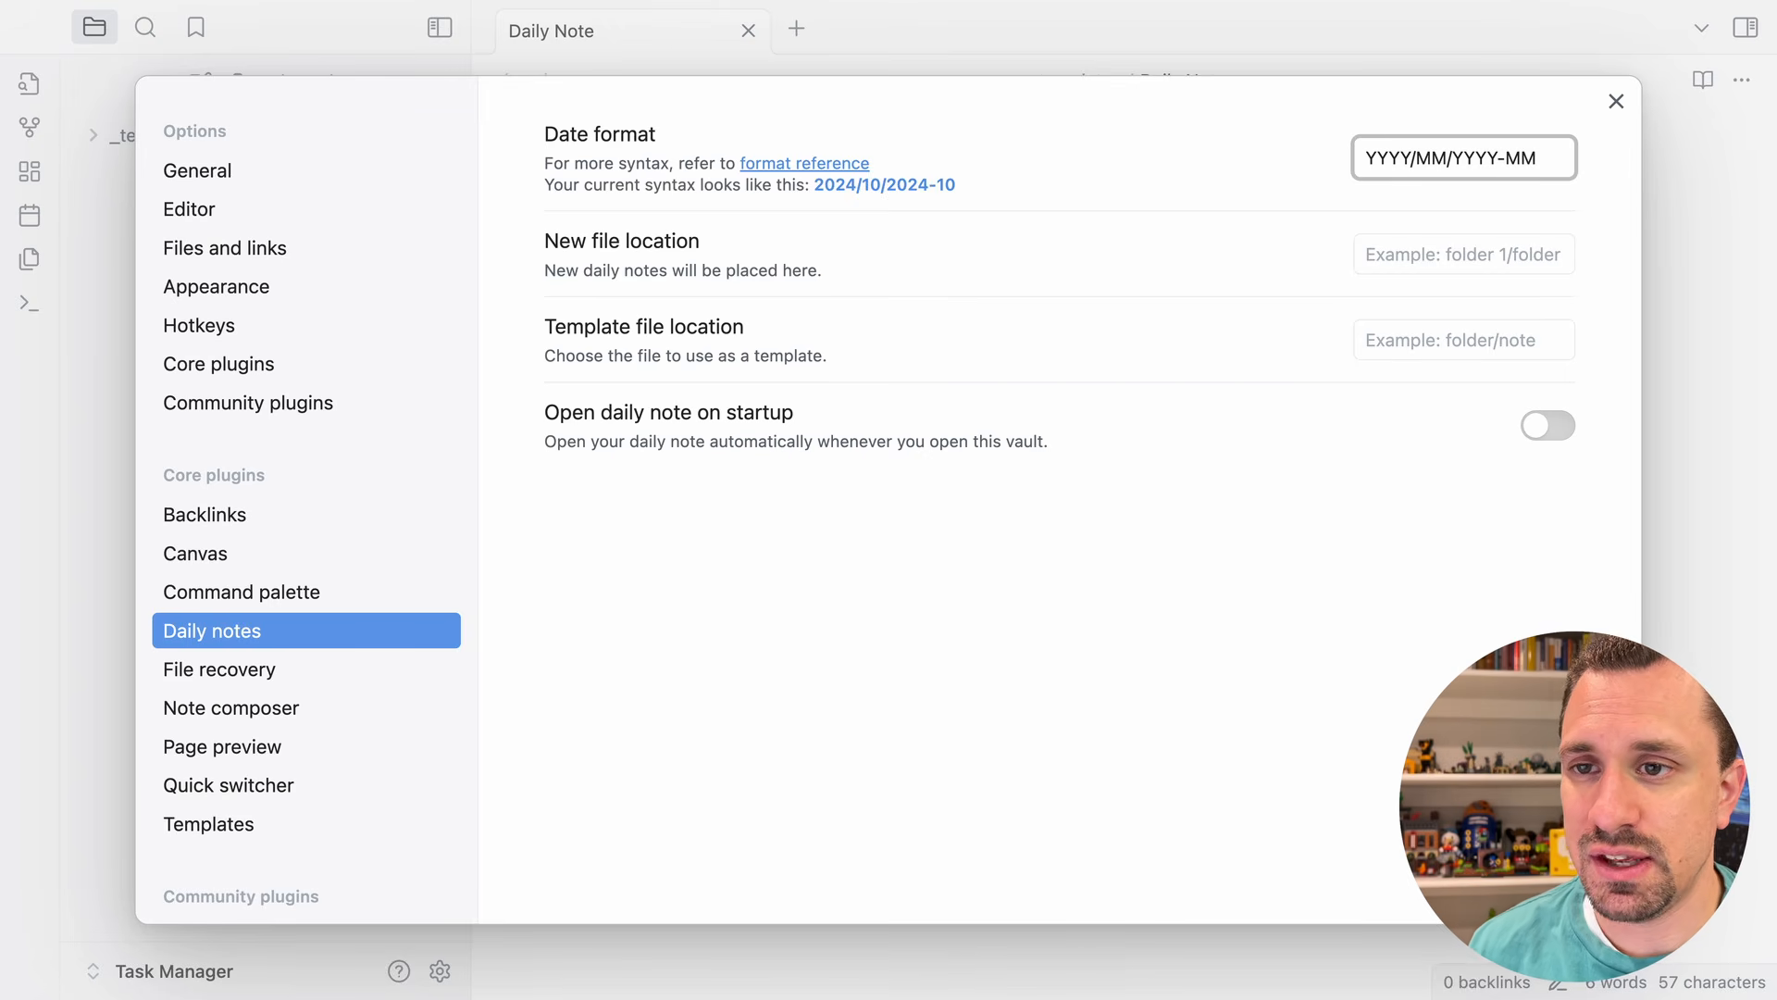
{"action": "type", "text": "-DD"}
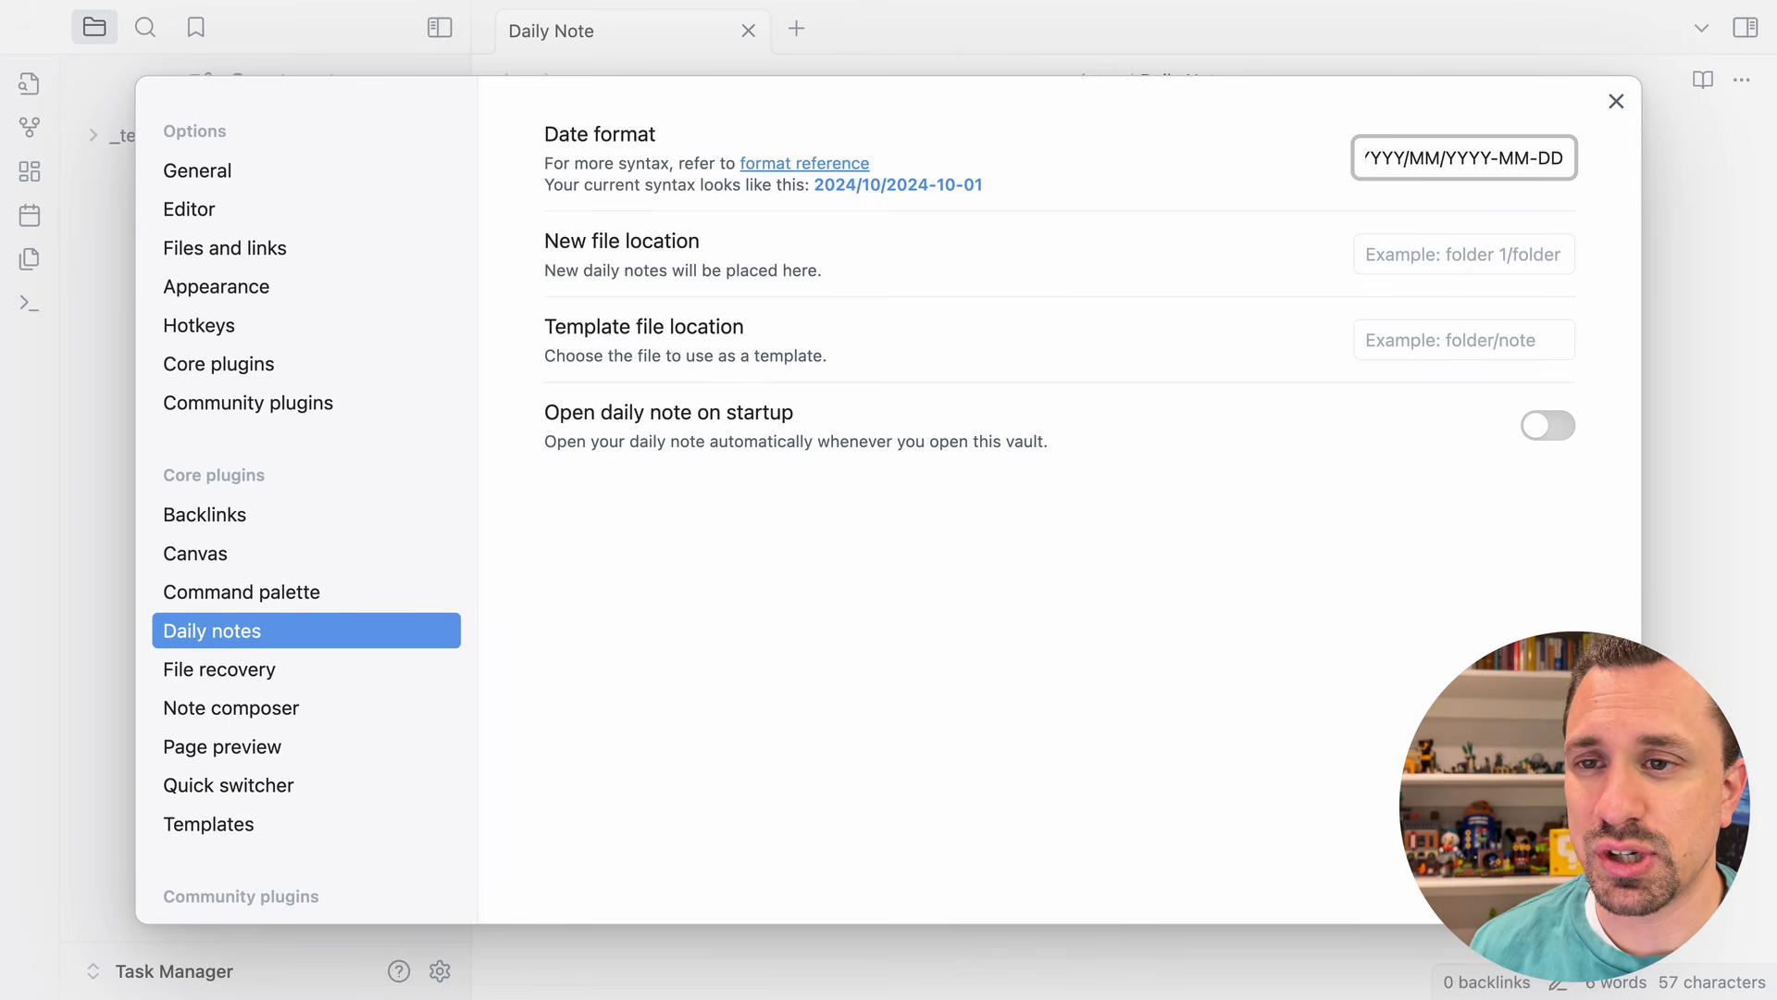
{"action": "type", "text": "dd"}
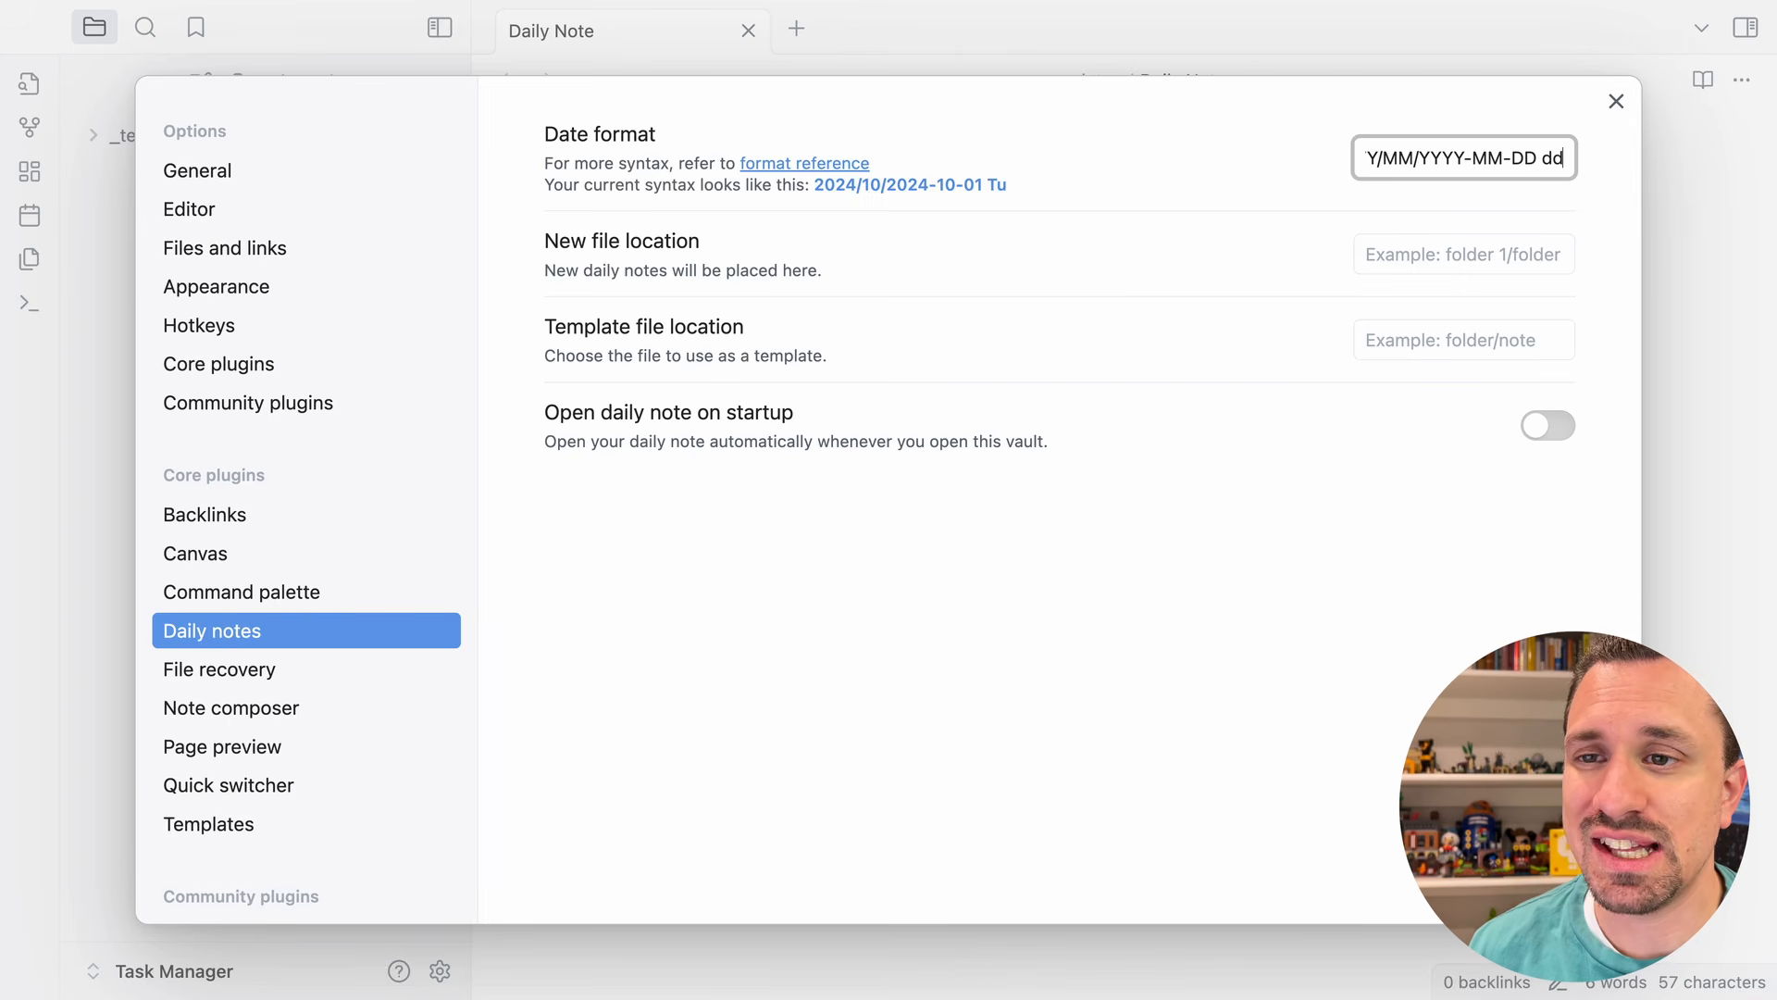
{"action": "type", "text": "d"}
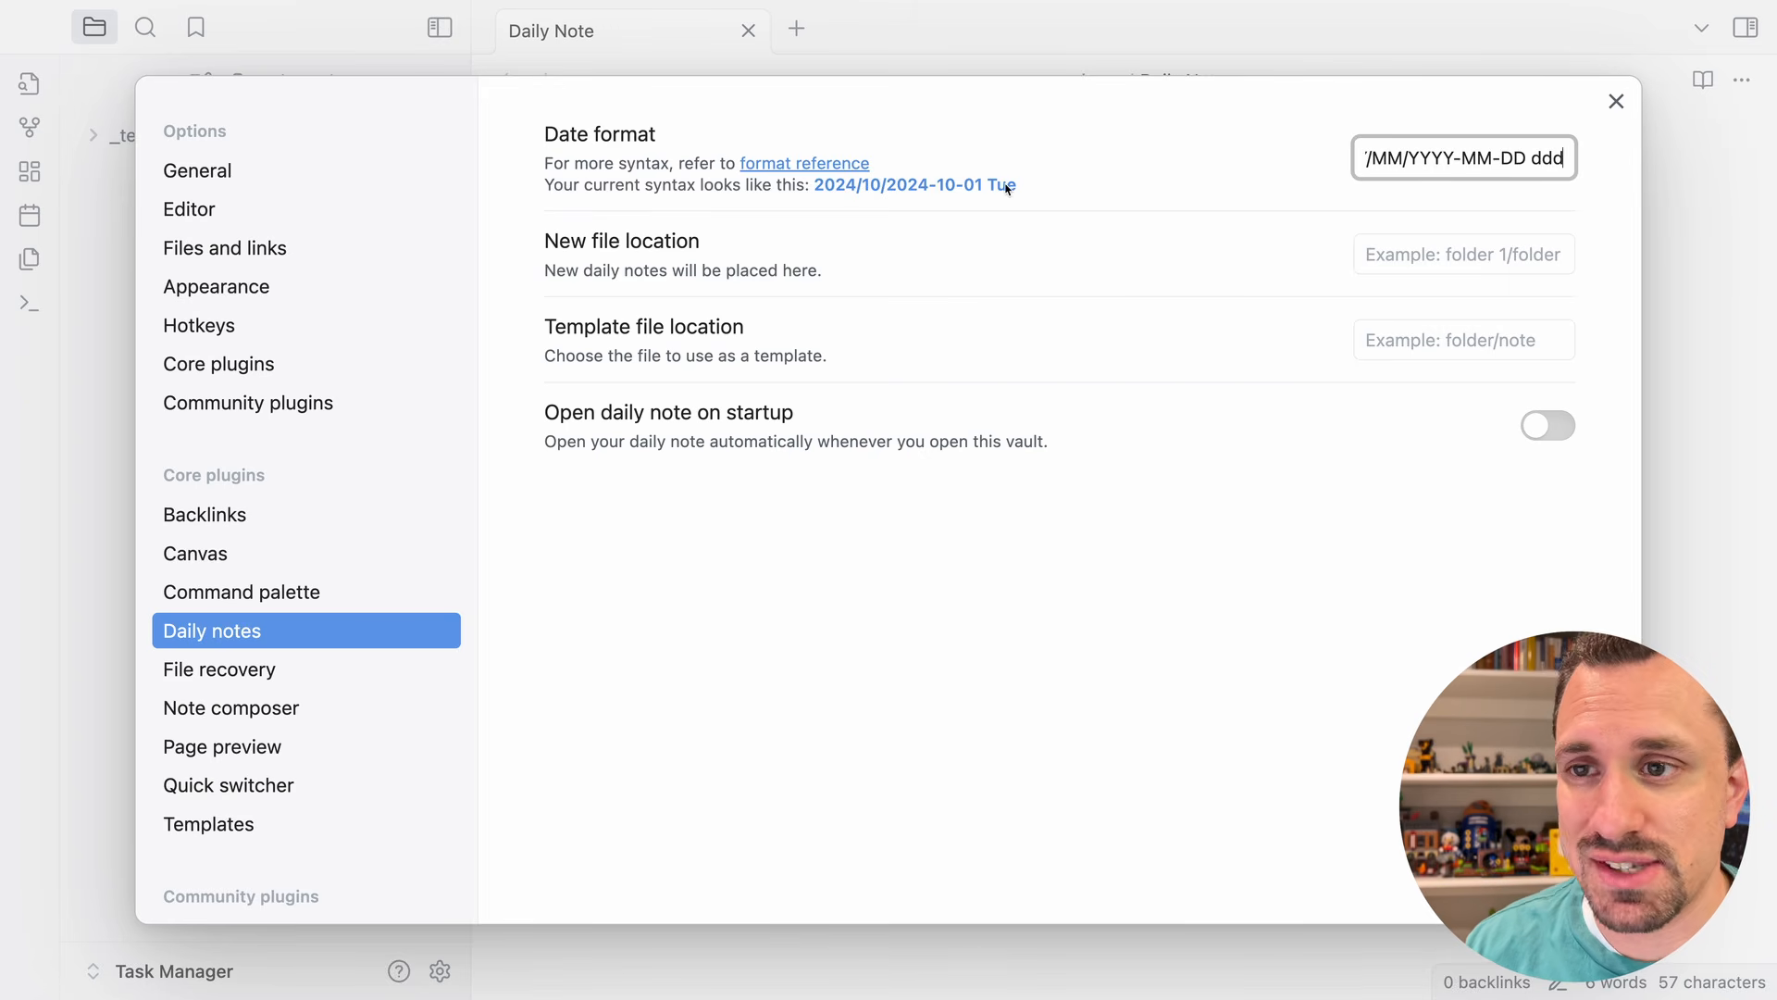
{"action": "left_click", "coordinate": [1619, 160]}
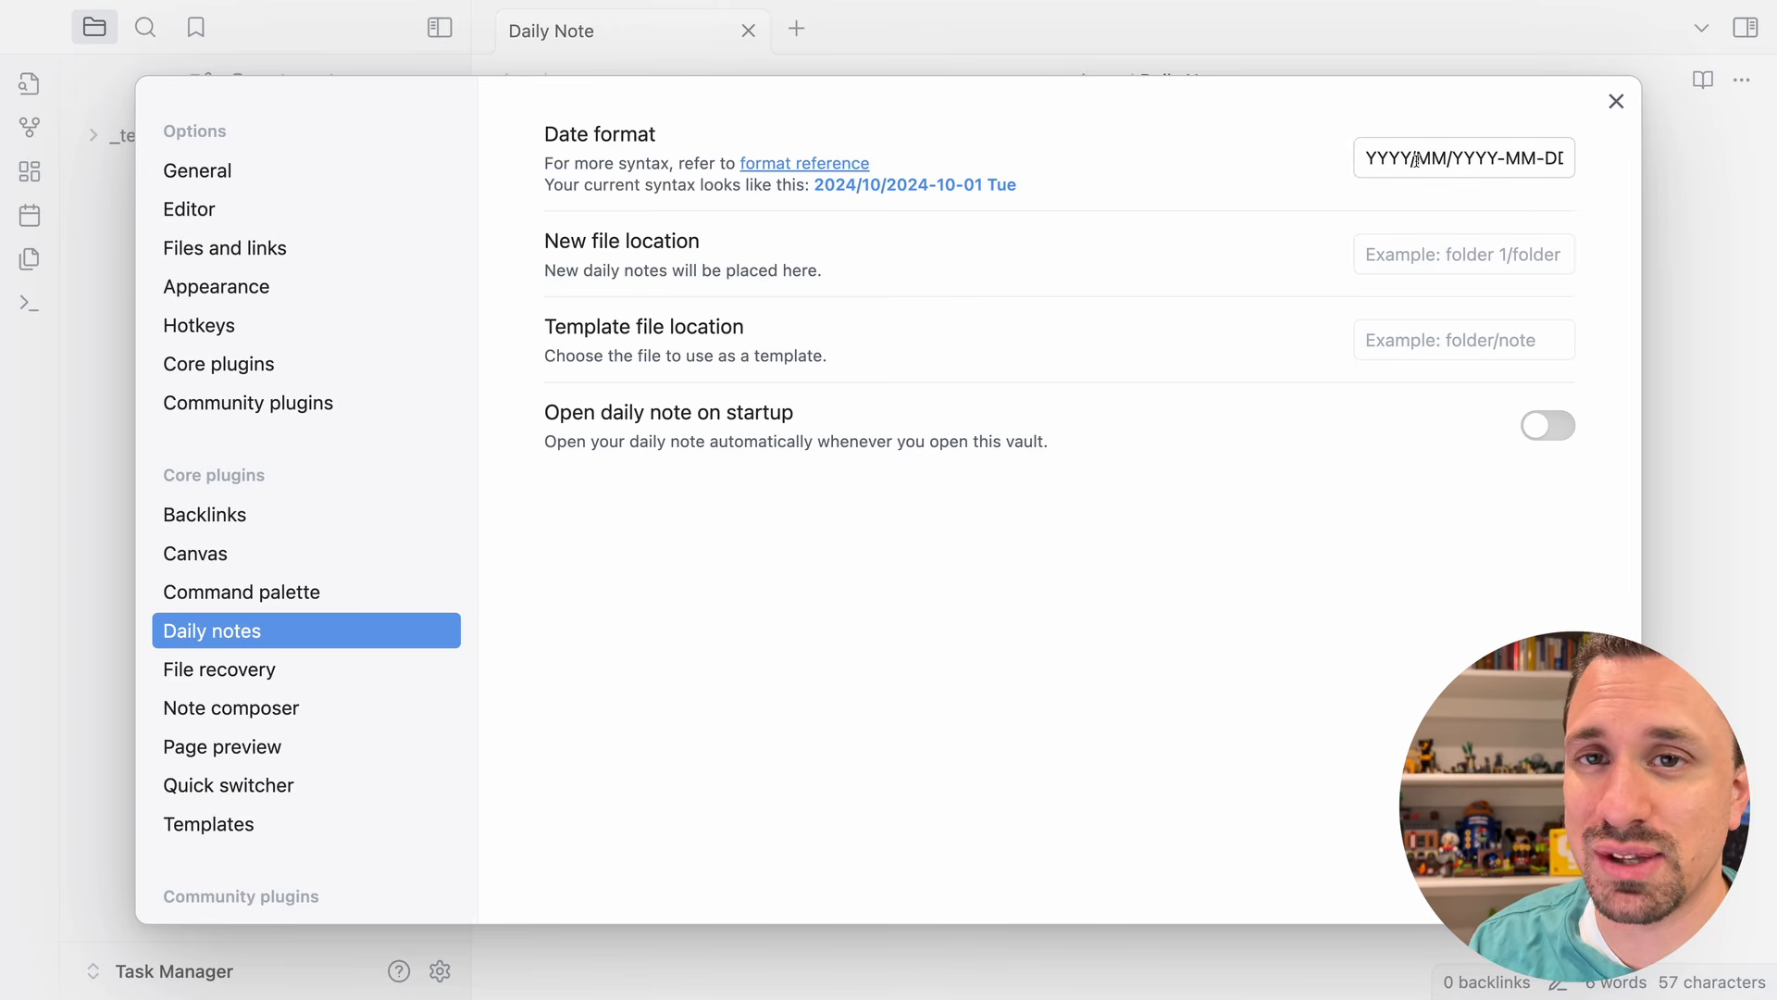
- Use "_templates/Daily Note" as the daily note template, enable opening the daily note on startup, and close the settings
{"action": "left_click", "coordinate": [1427, 342]}
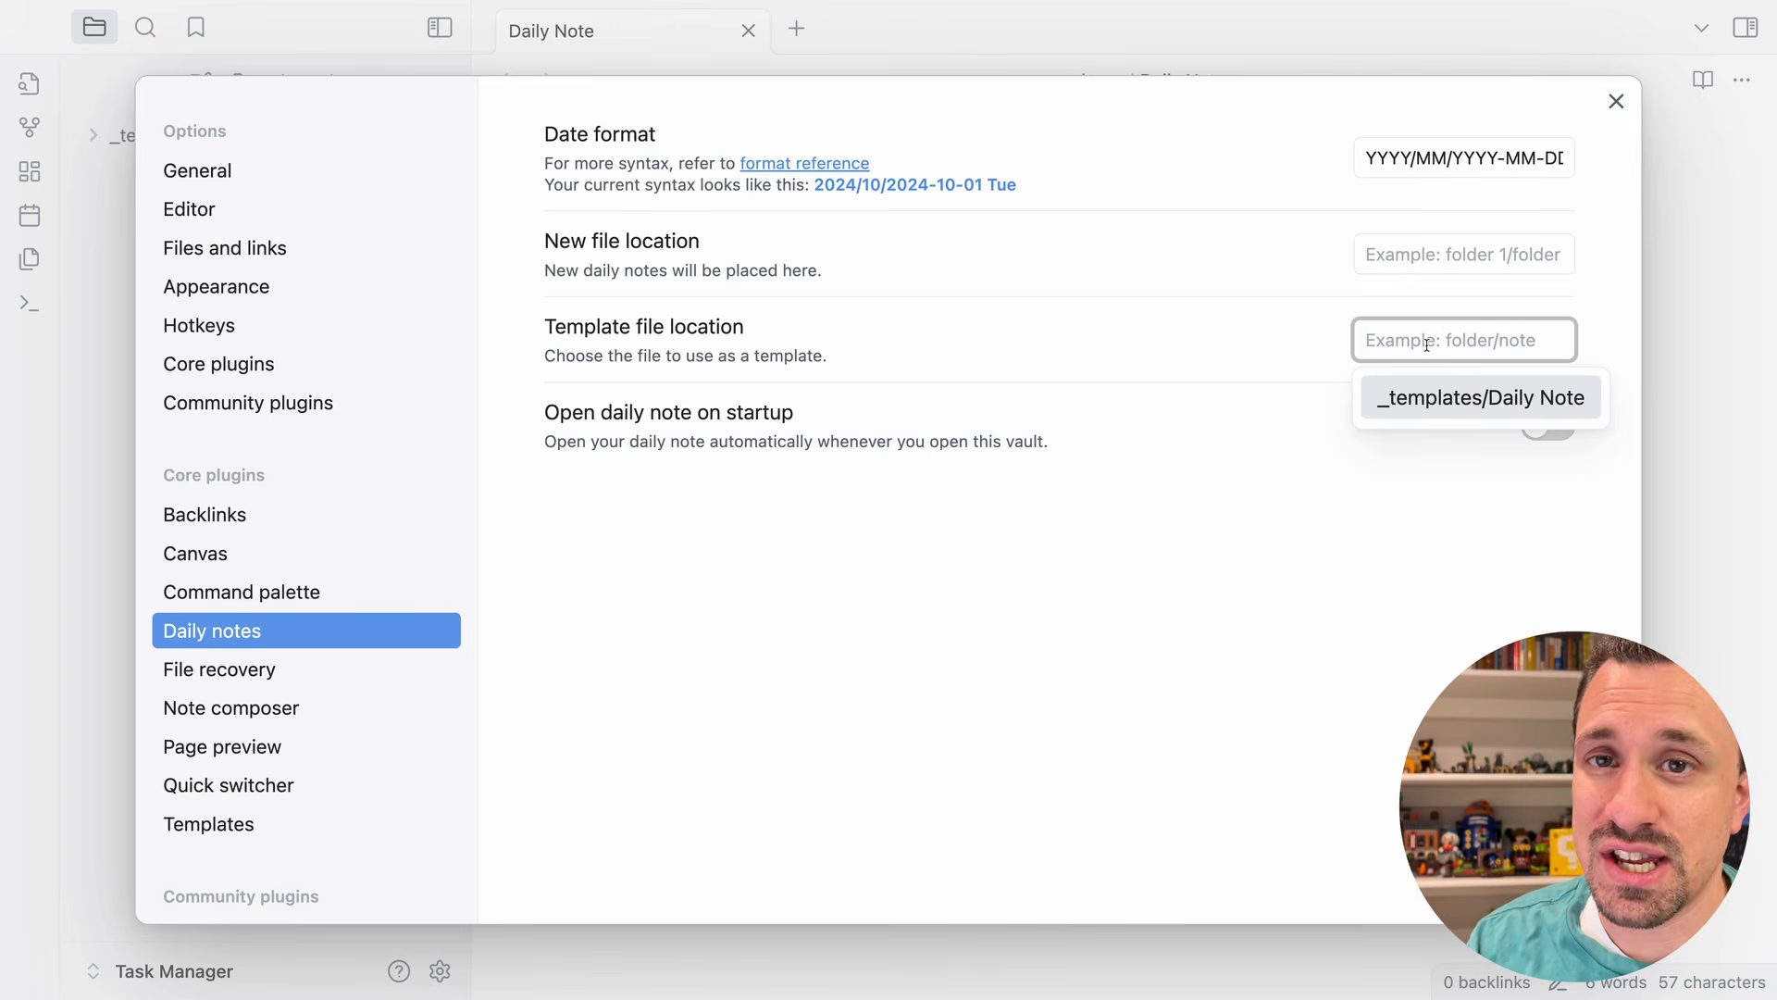
{"action": "left_click", "coordinate": [1445, 405]}
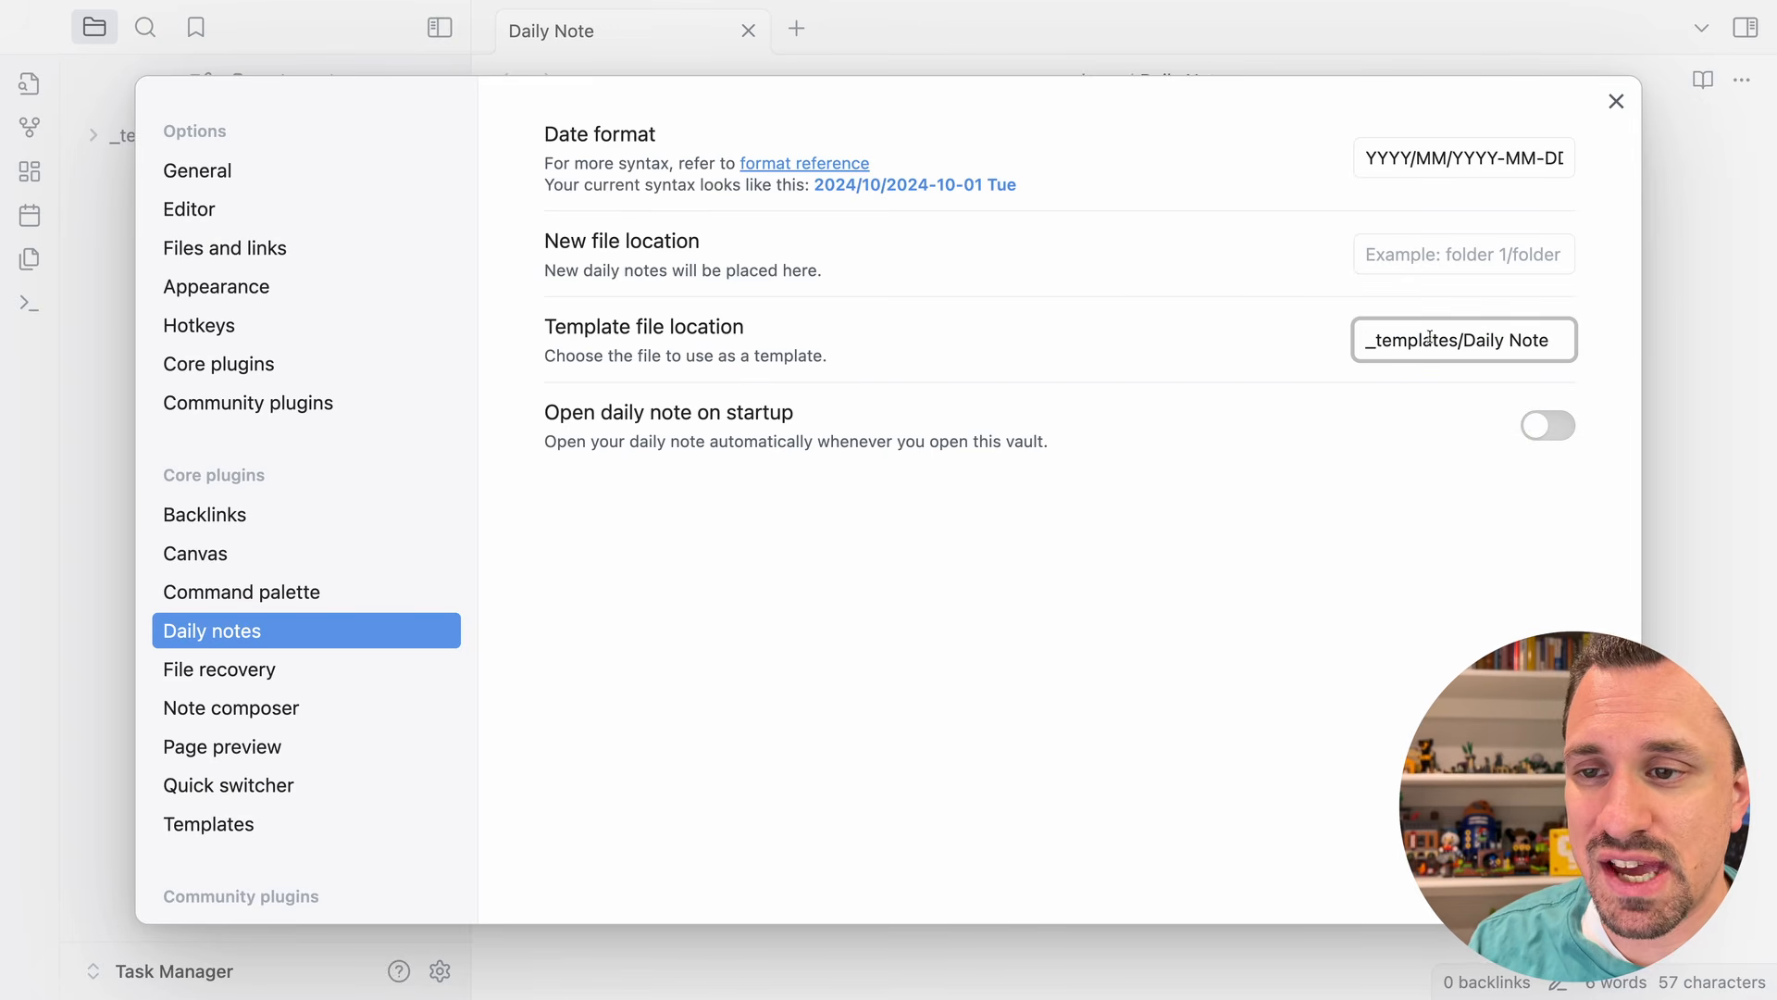
{"action": "left_click", "coordinate": [1542, 431]}
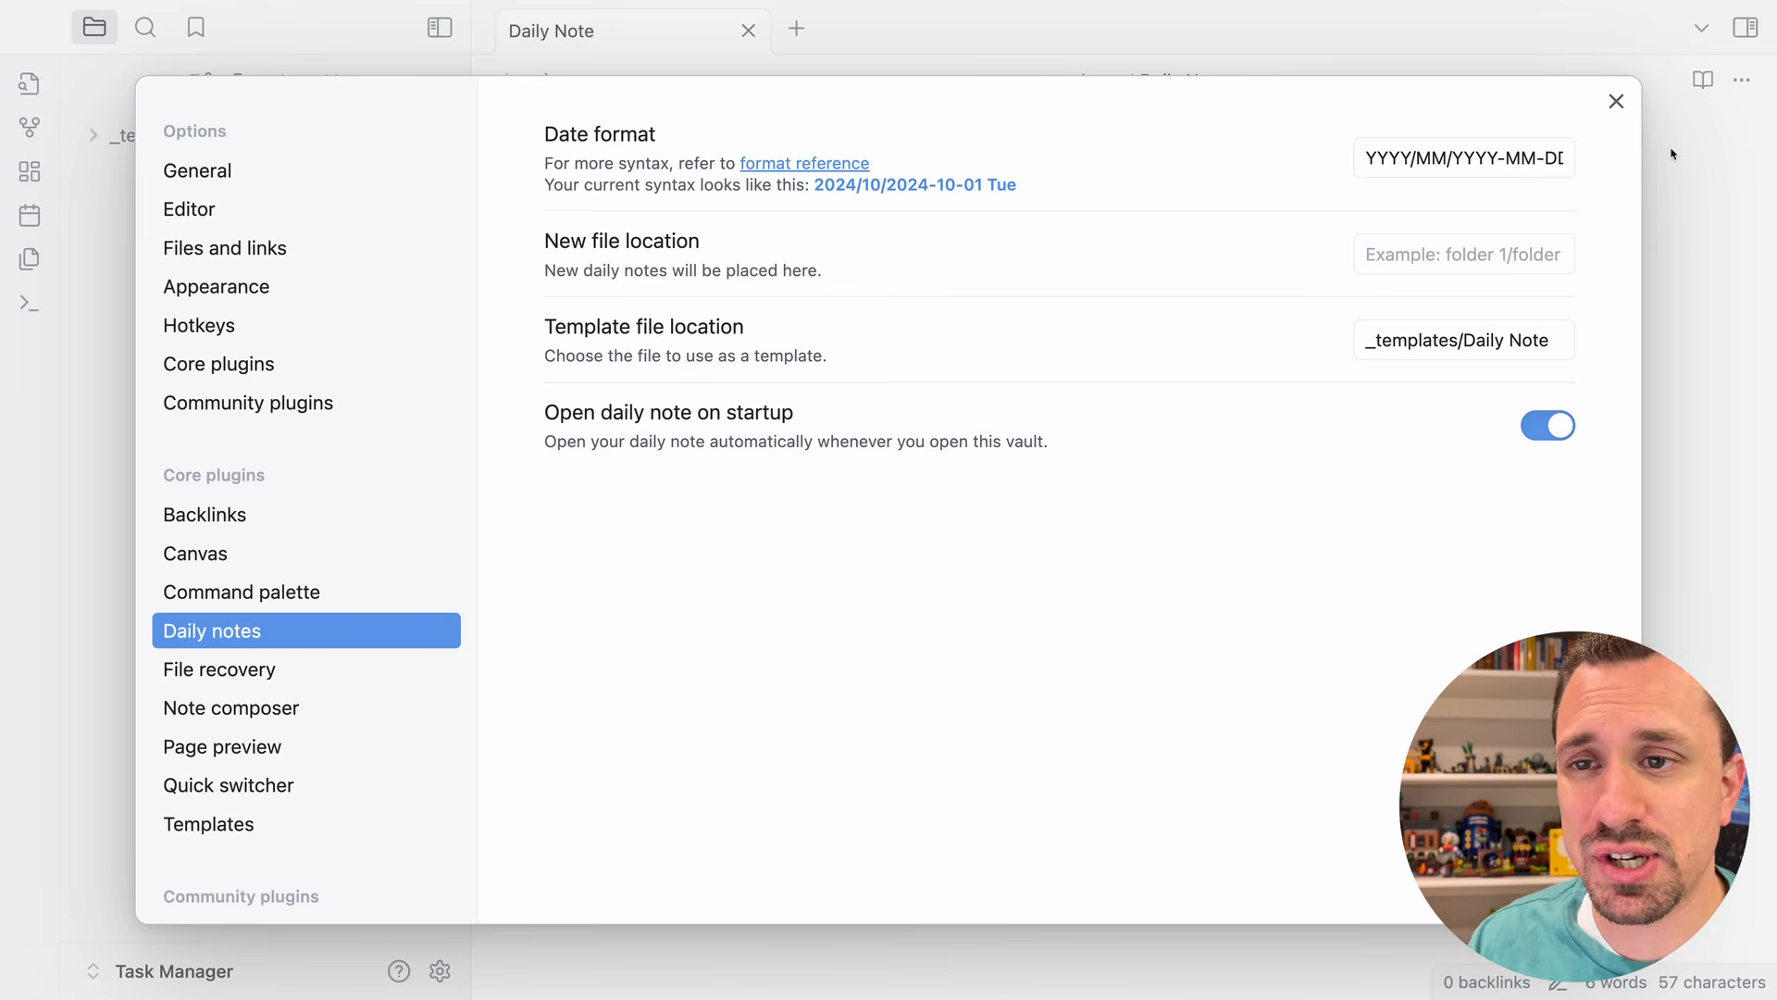
{"action": "left_click", "coordinate": [1616, 102]}
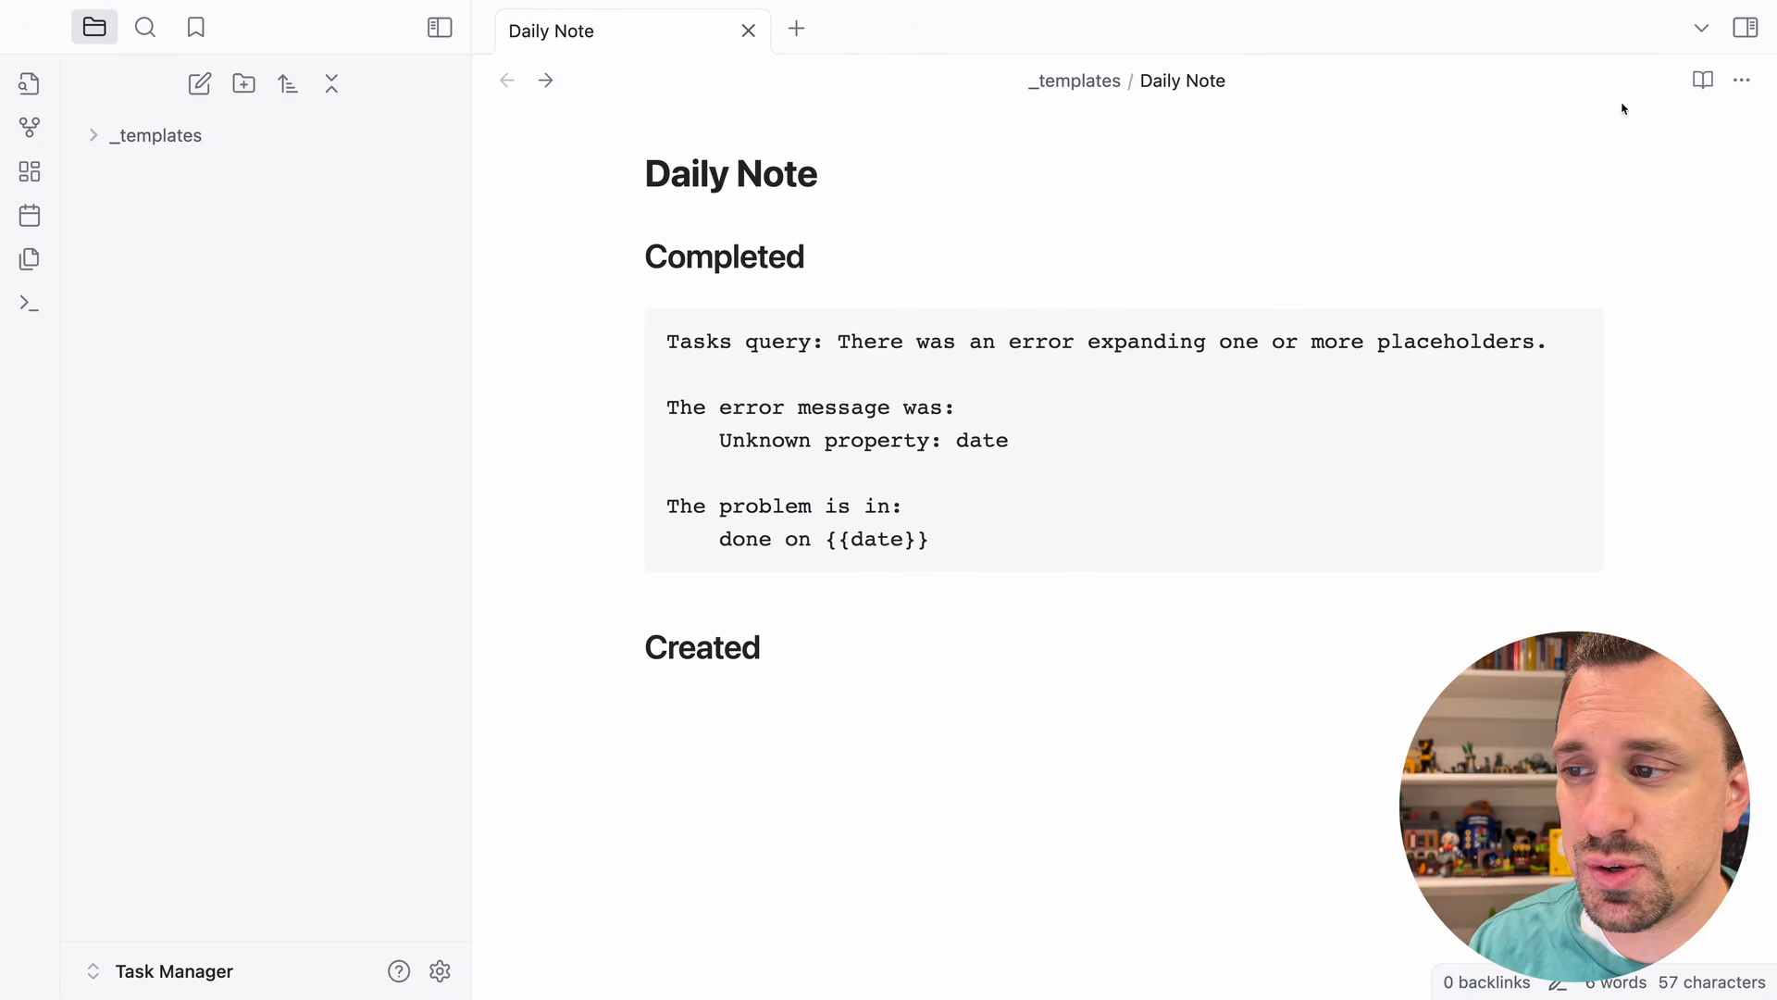
- Create today's daily note and expand the 2024 and 10 folders to reveal it in the file list
{"action": "left_click", "coordinate": [30, 219]}
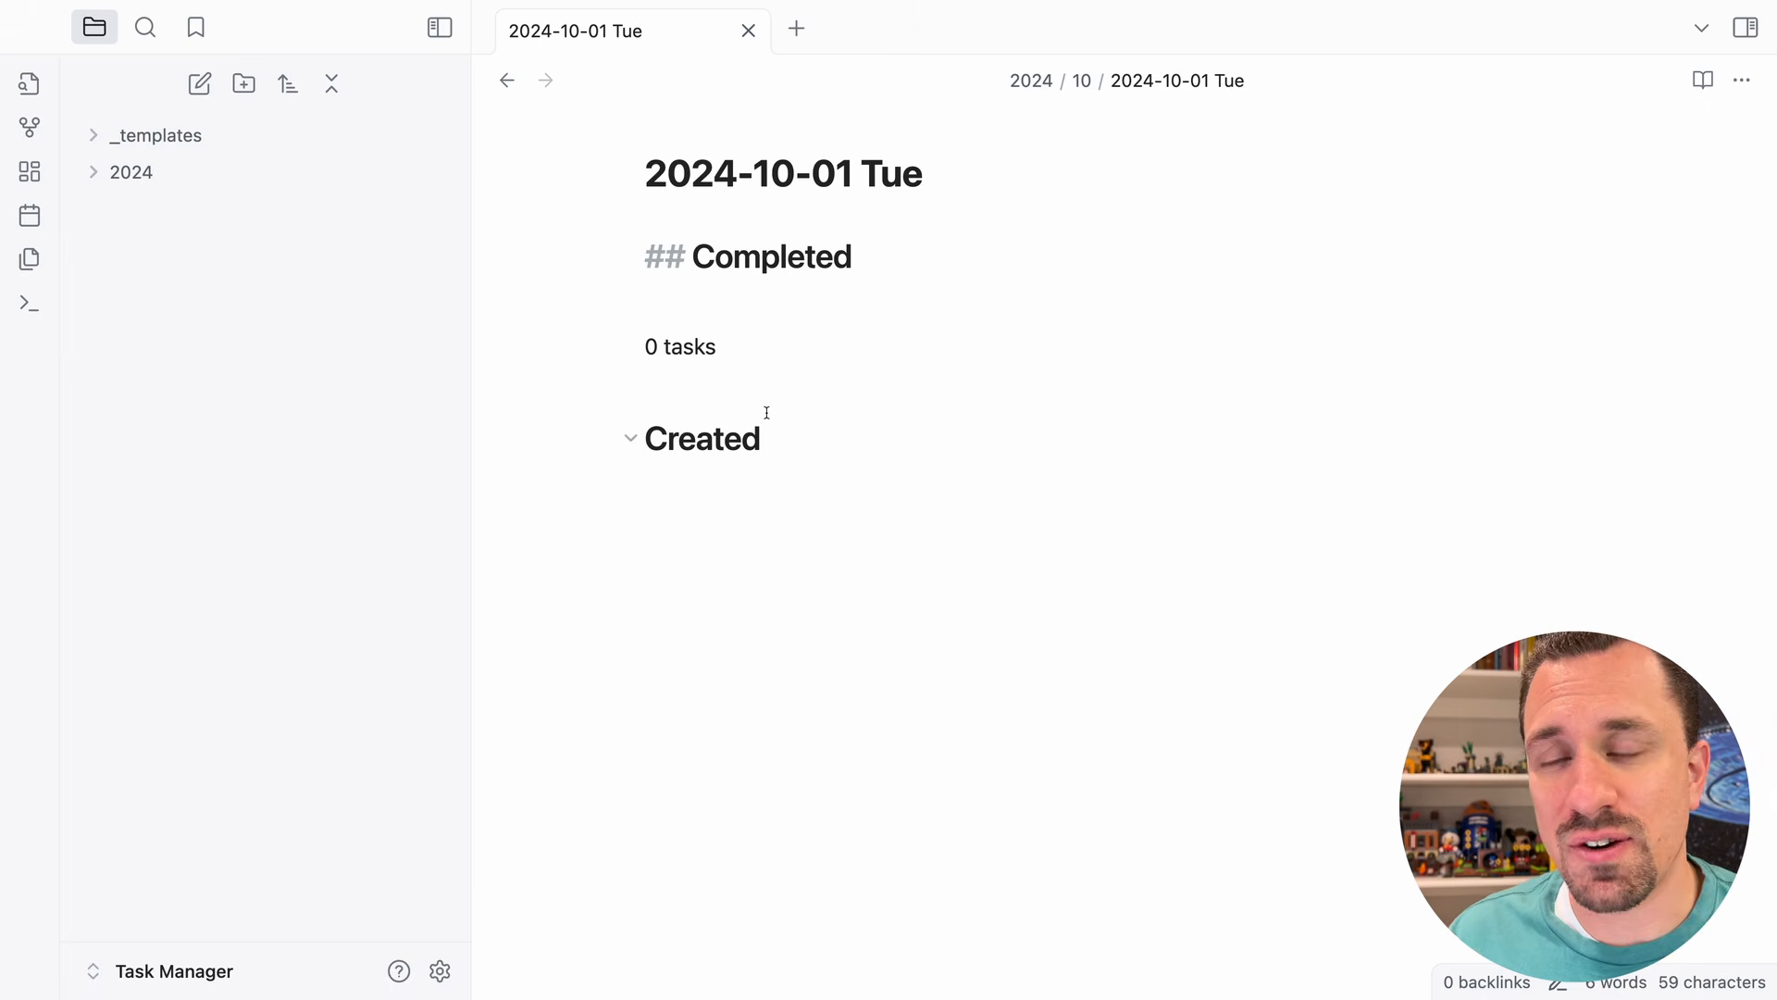
{"action": "left_click", "coordinate": [93, 174]}
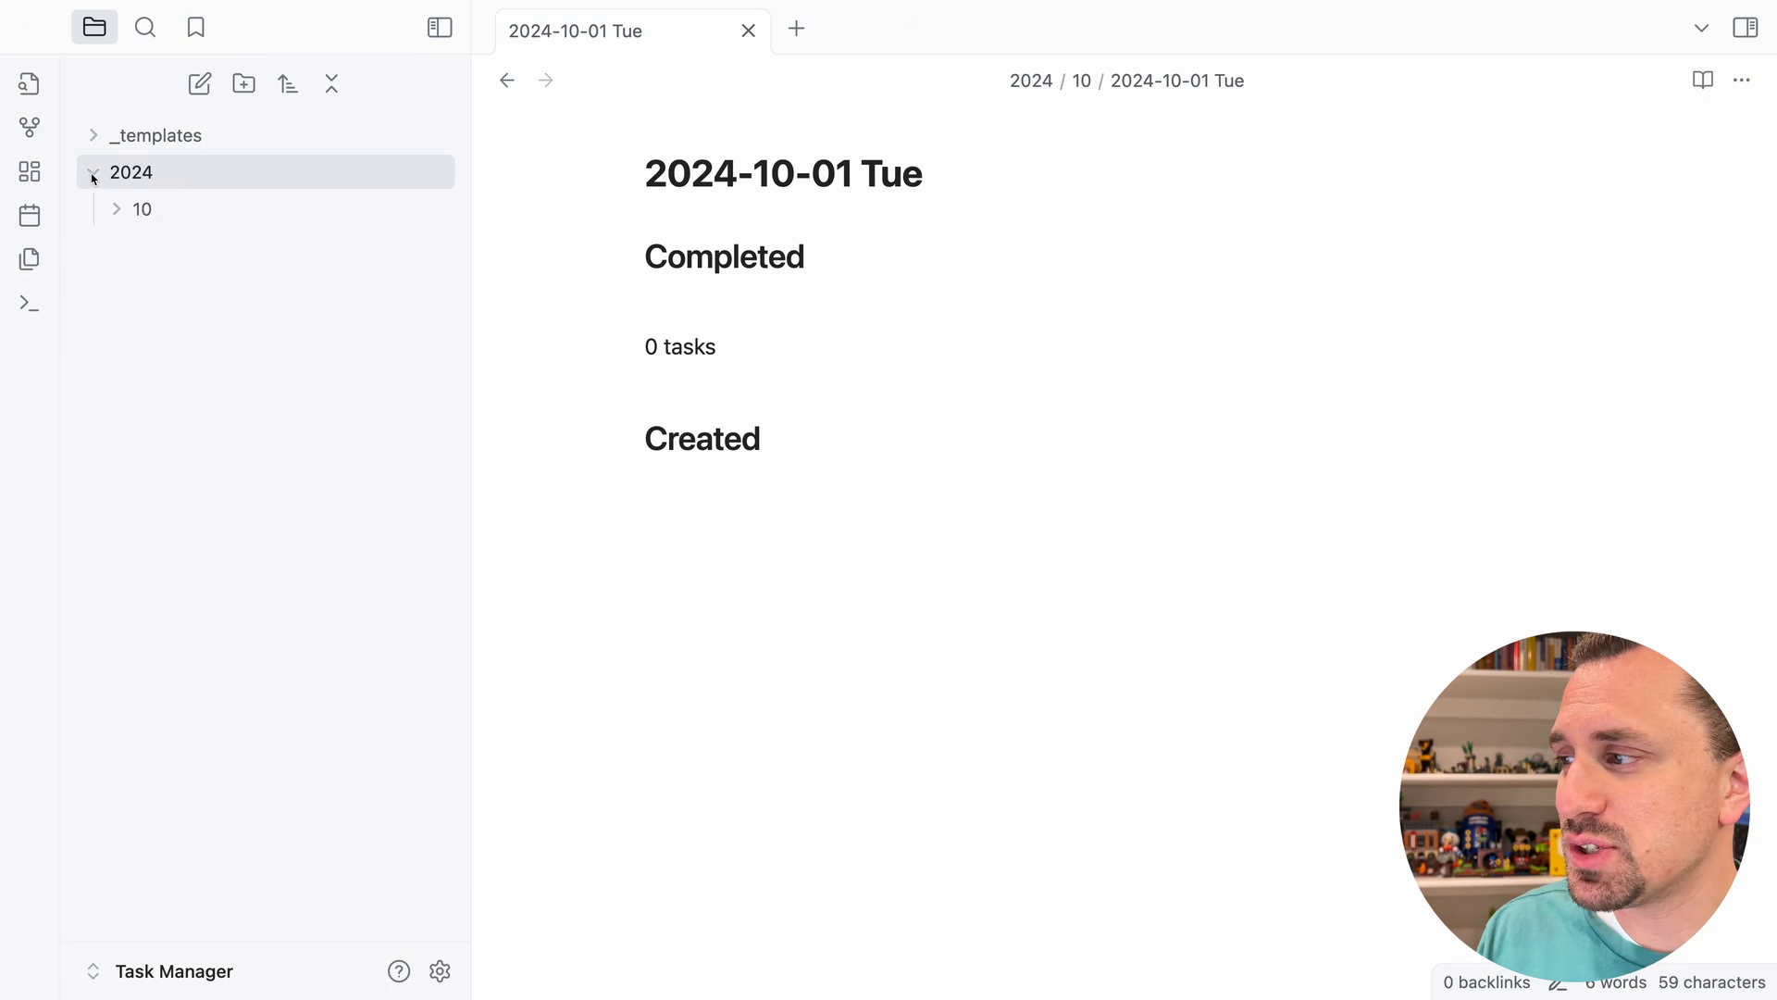
{"action": "left_click", "coordinate": [121, 211]}
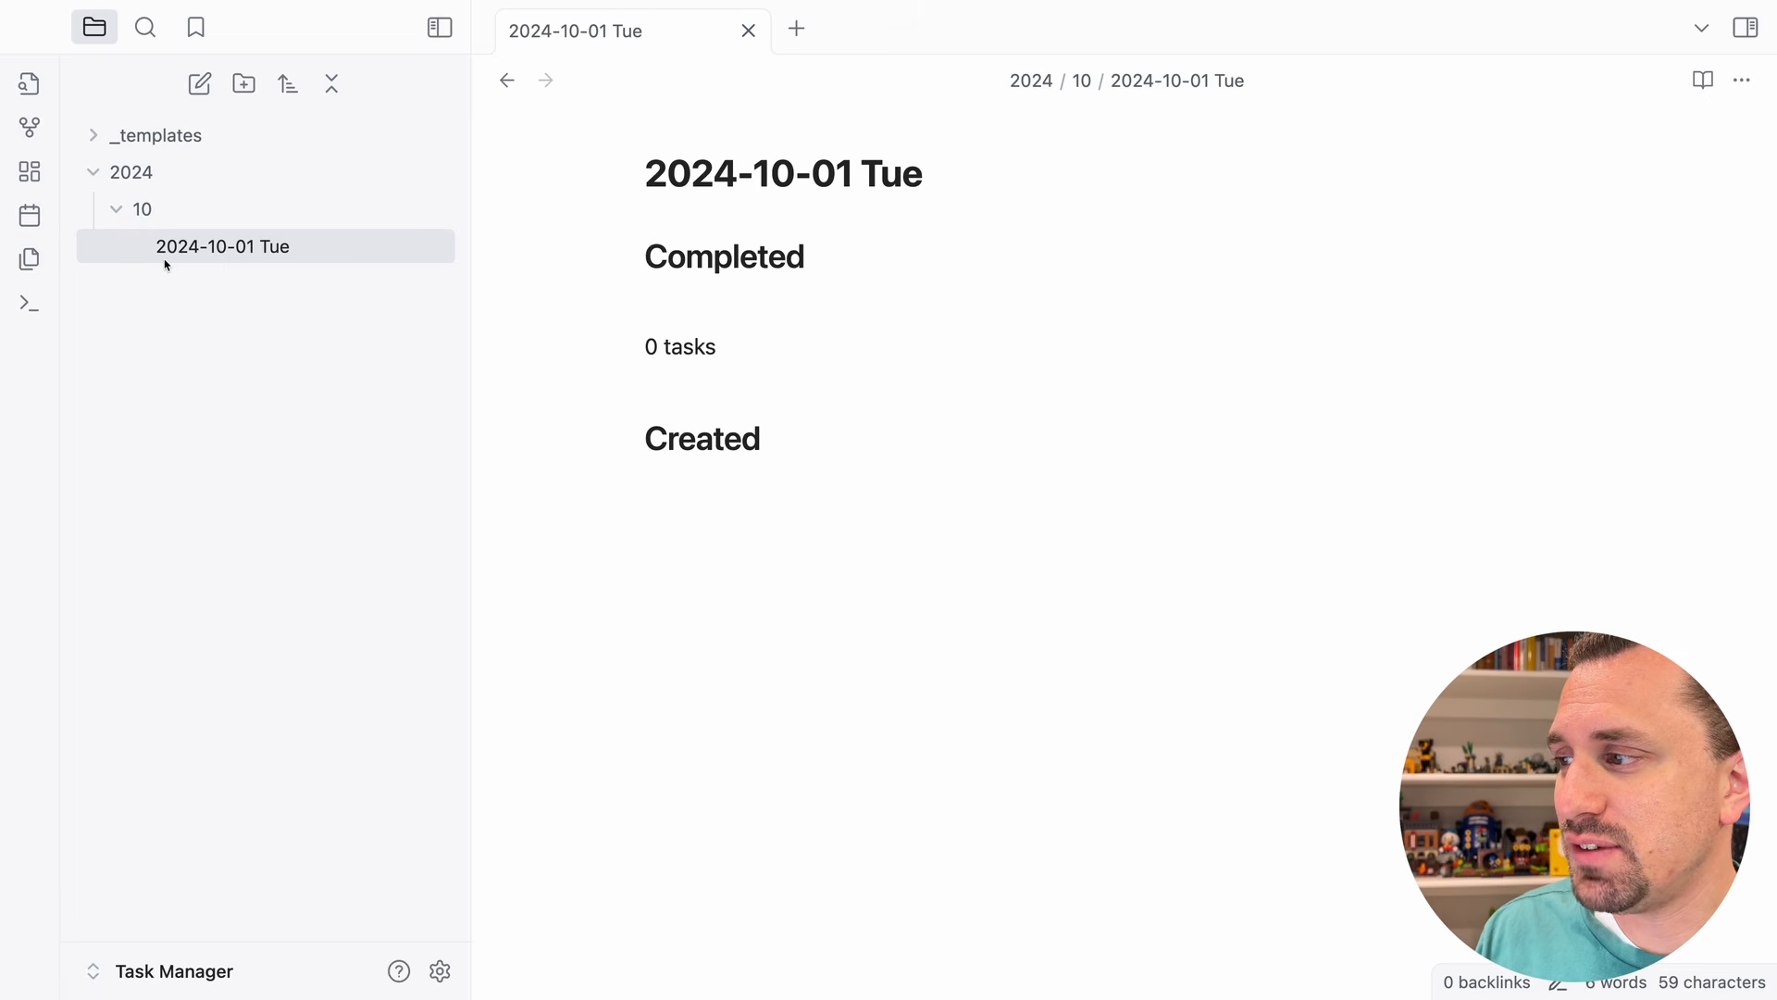
- Check the daily note's title and the date filled into the tasks query under Completed
{"action": "left_click_drag", "start_coordinate": [935, 179], "coordinate": [668, 181]}
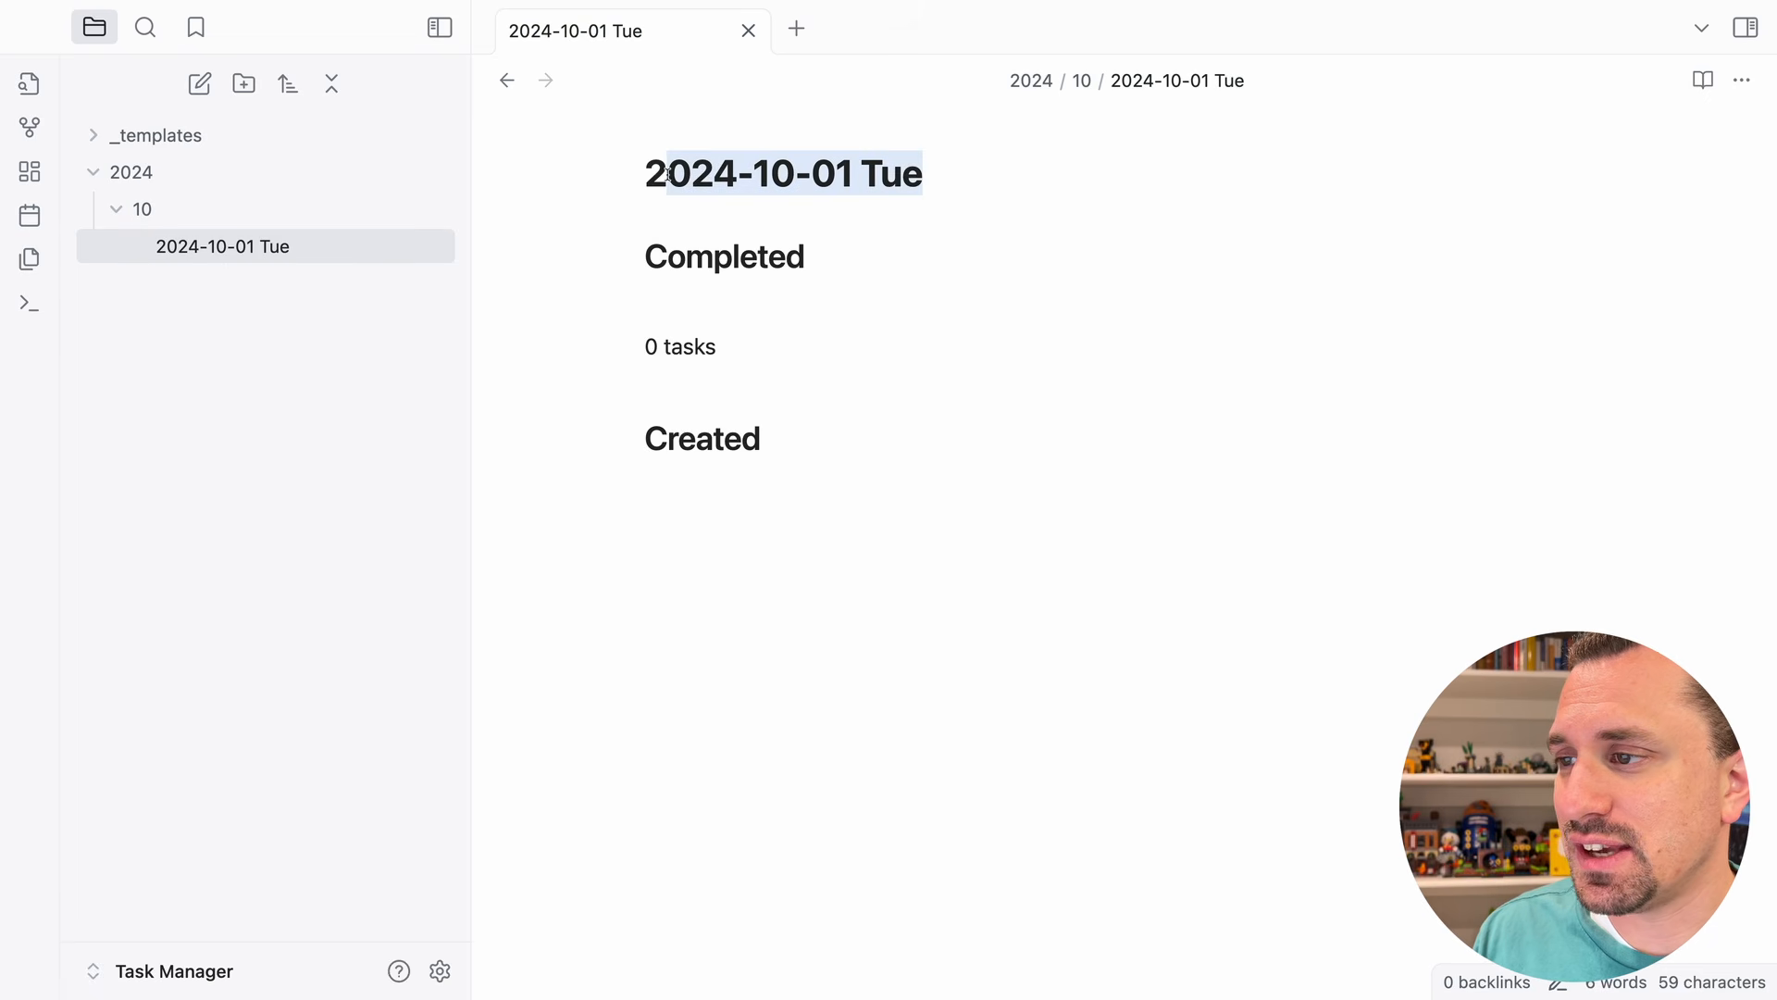
{"action": "left_click", "coordinate": [840, 252]}
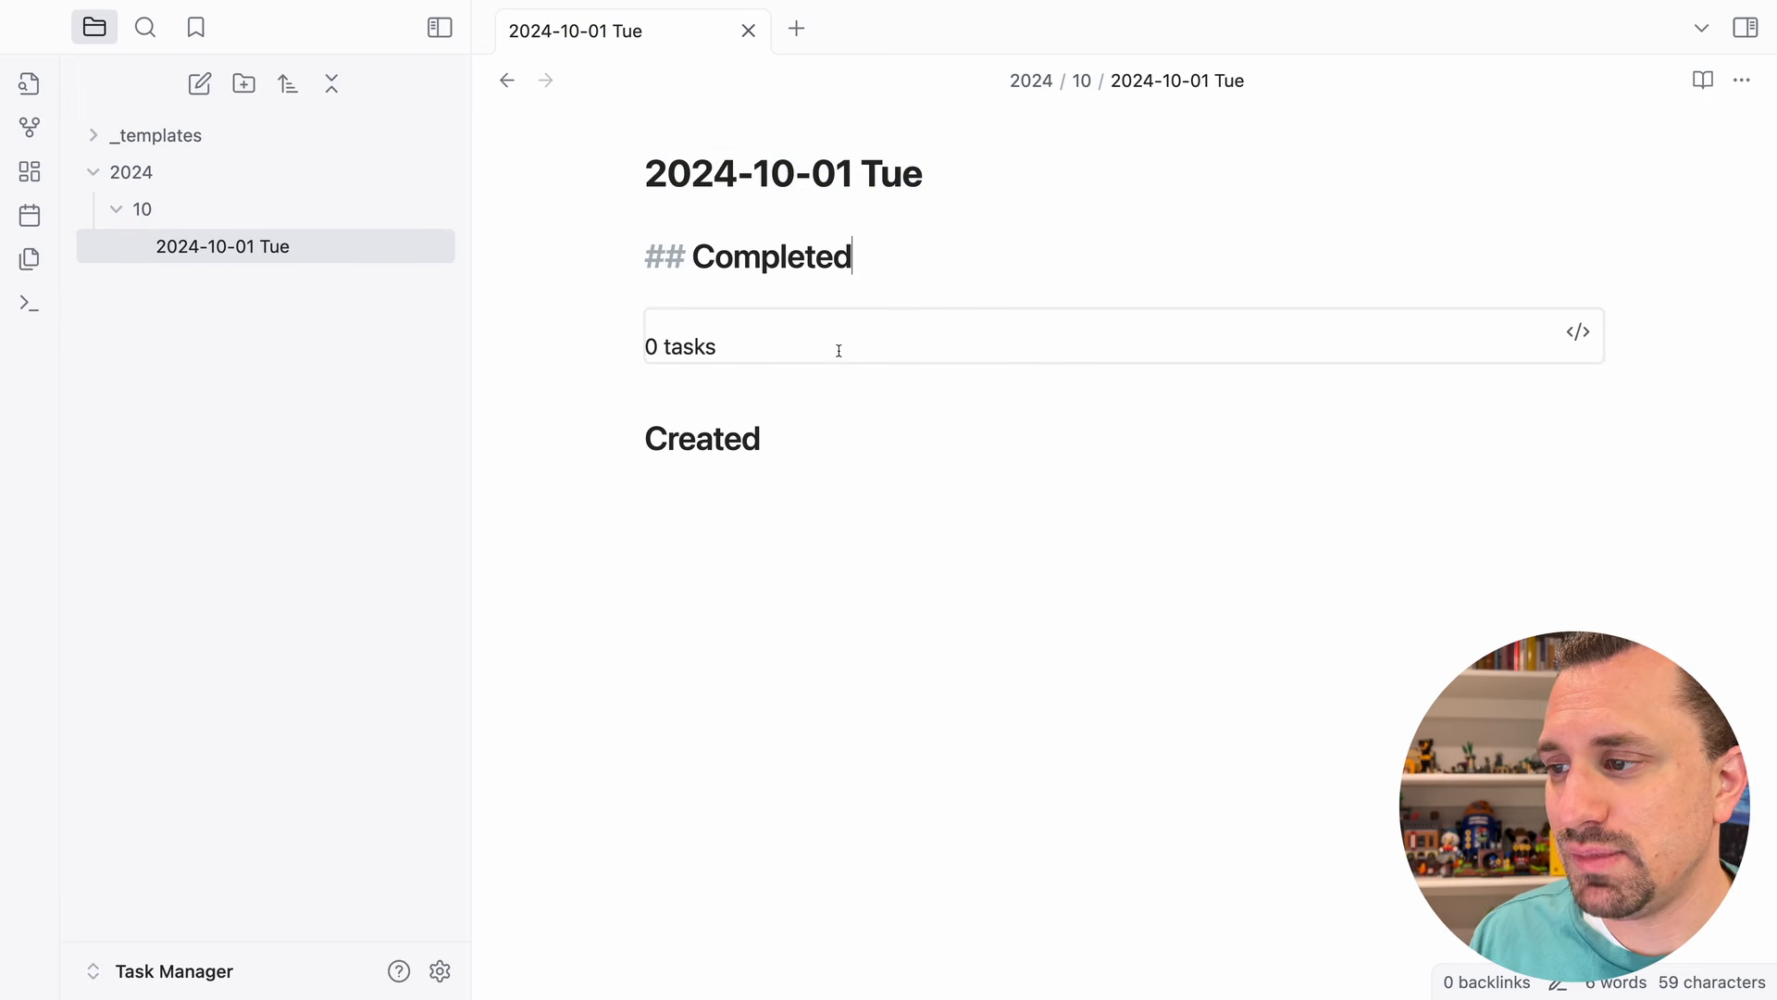
{"action": "left_click", "coordinate": [724, 294]}
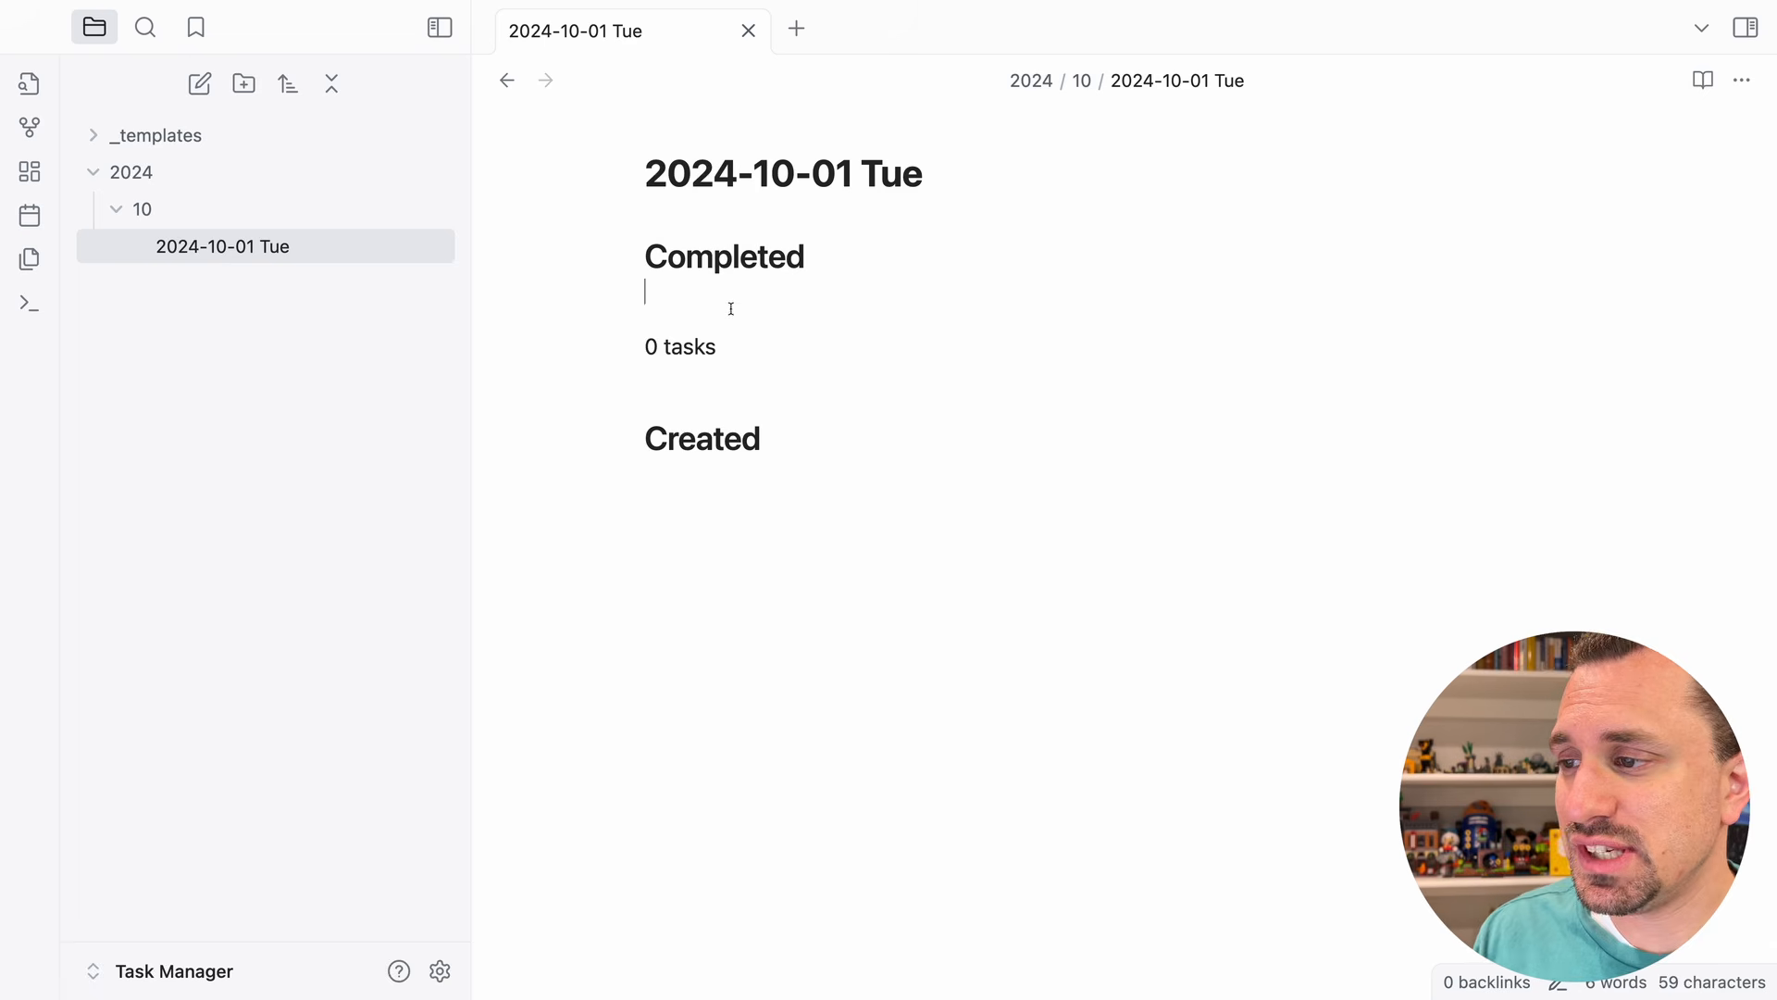
{"action": "left_click", "coordinate": [738, 312]}
{"action": "left_click_drag", "start_coordinate": [761, 351], "coordinate": [879, 350]}
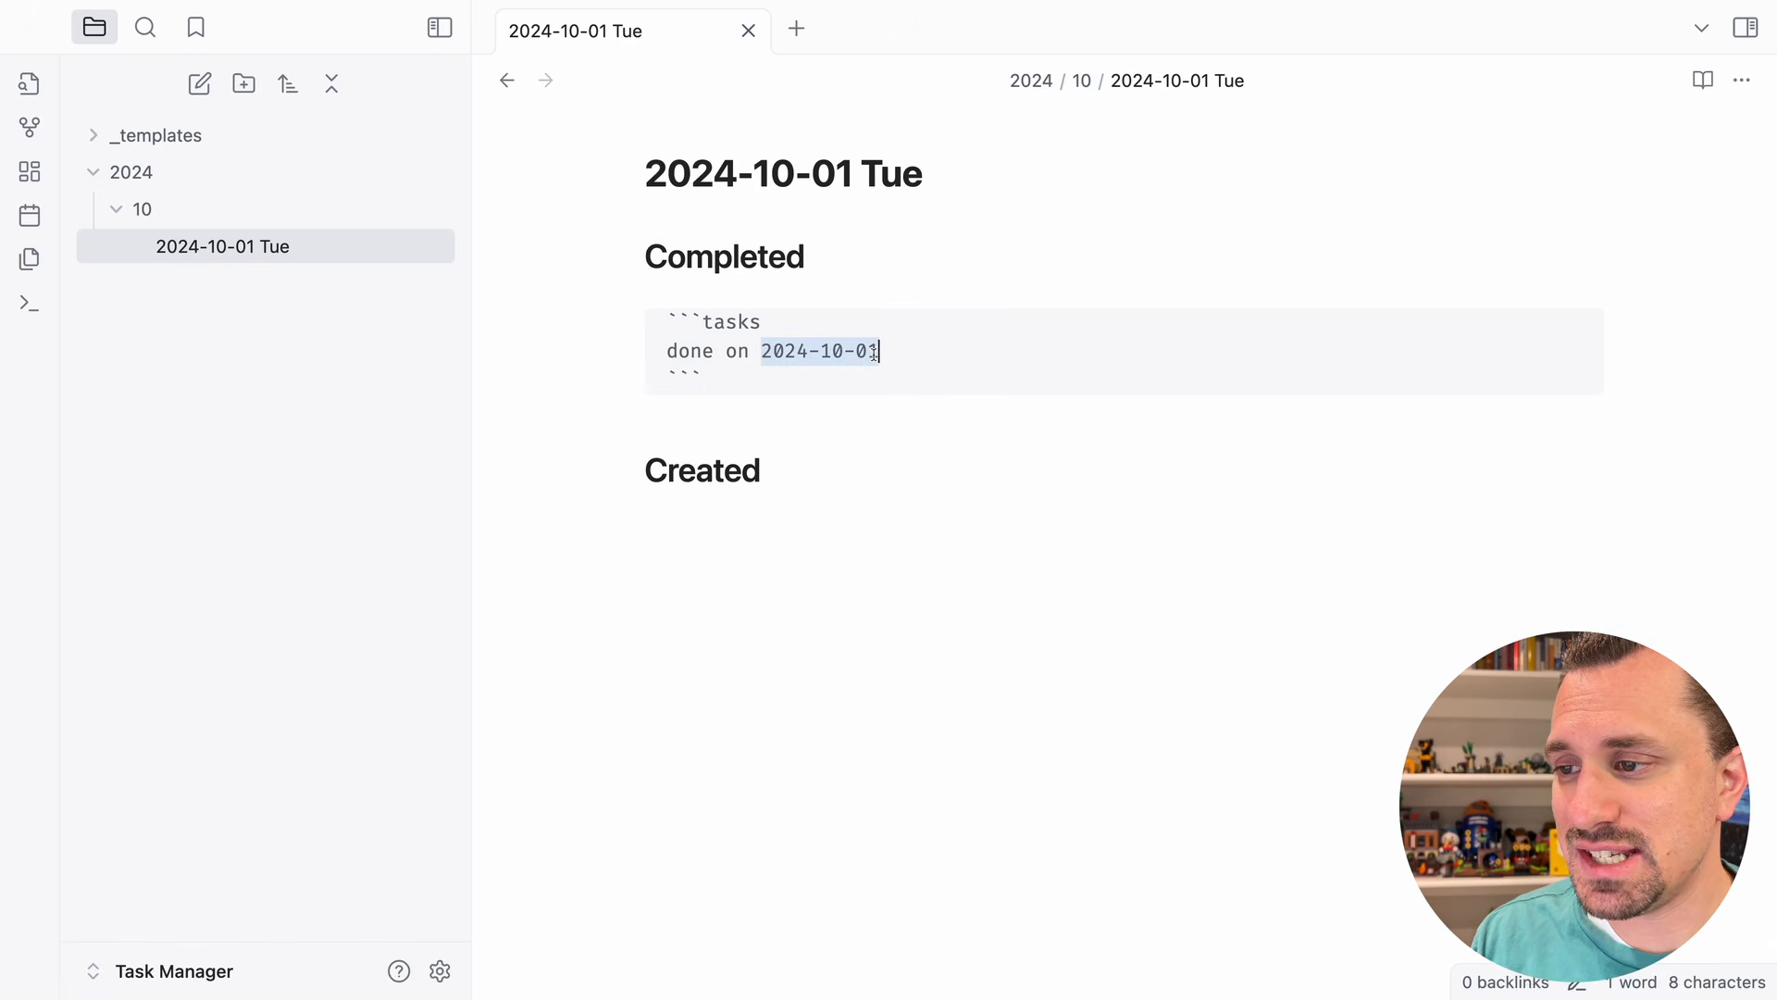
- Add a checkbox task "A brand new task" under the Created heading of today's daily note
{"action": "left_click", "coordinate": [782, 535]}
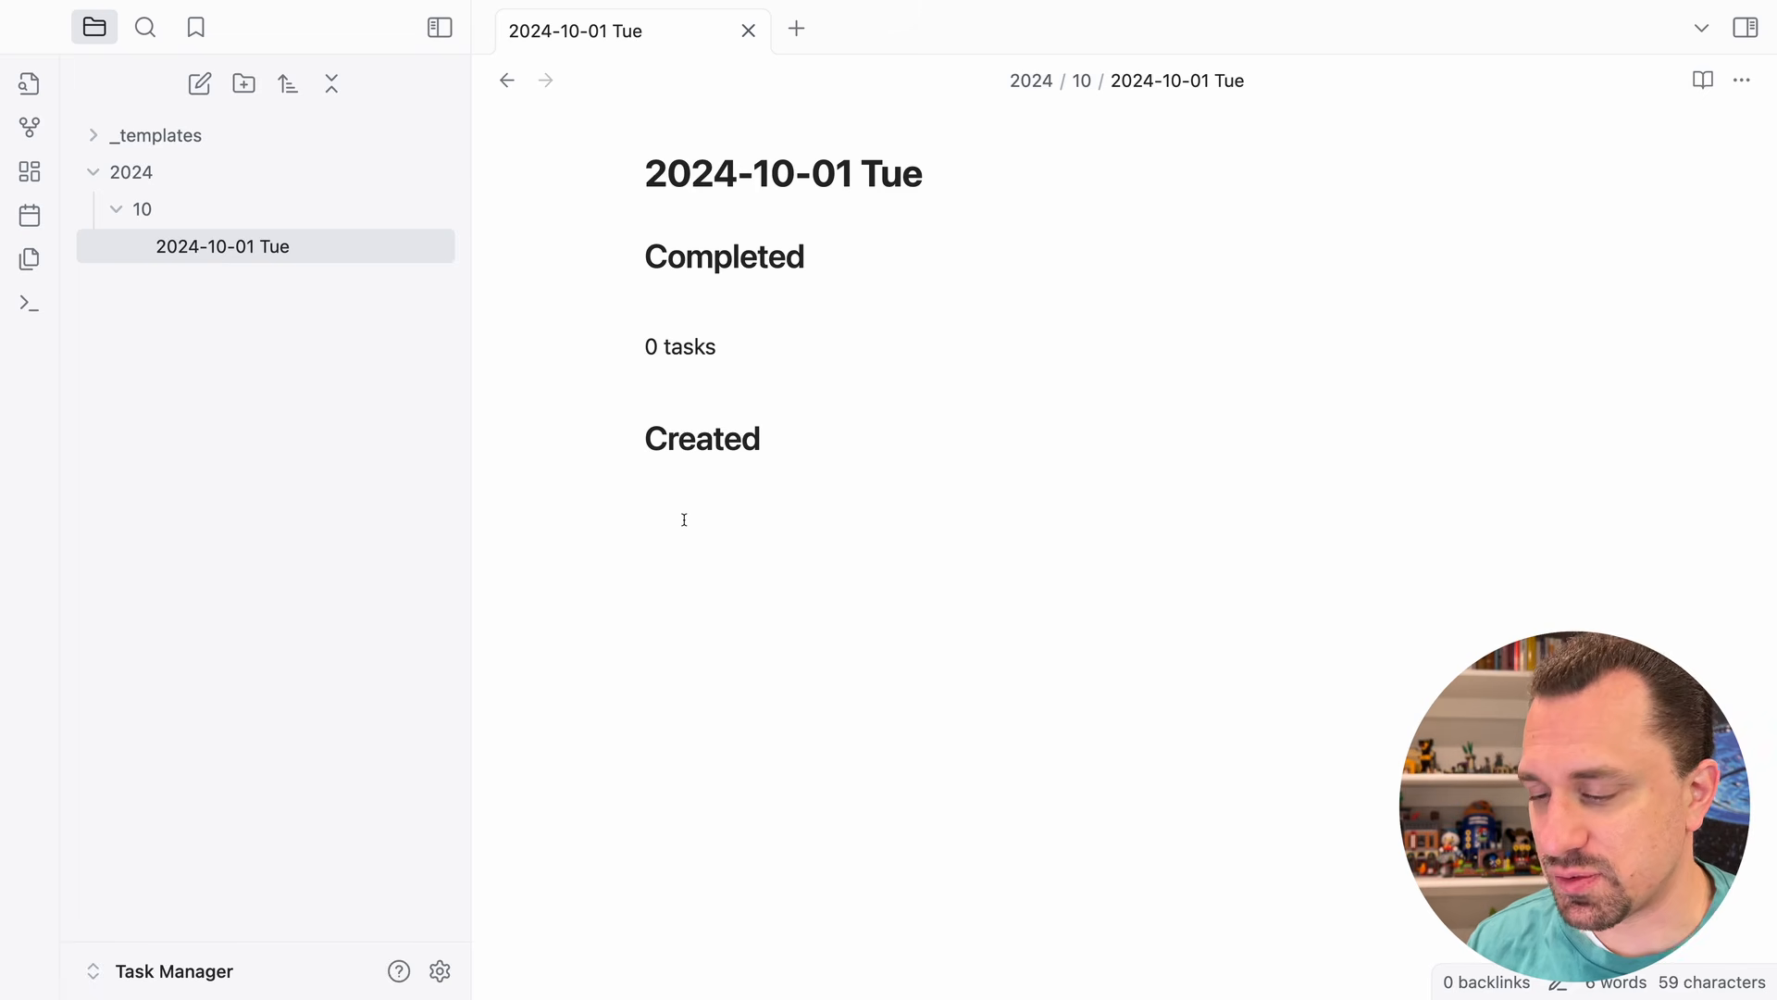
{"action": "type", "text": "-"}
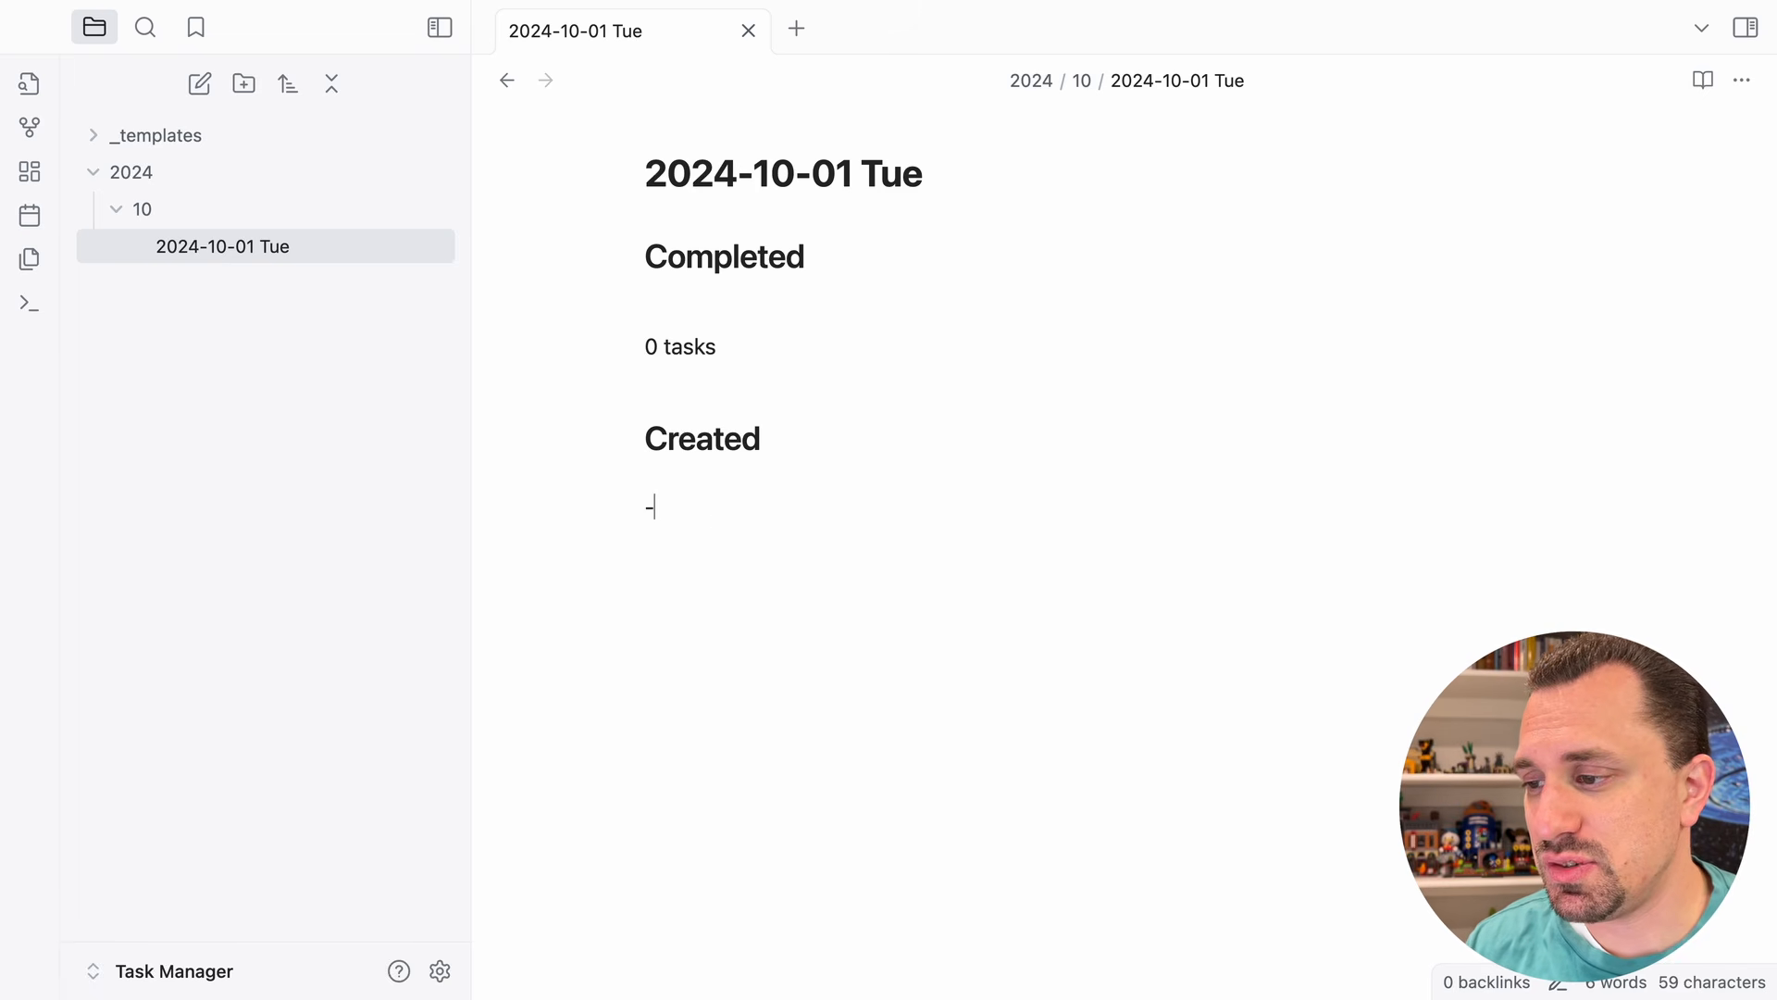
{"action": "type", "text": " ["}
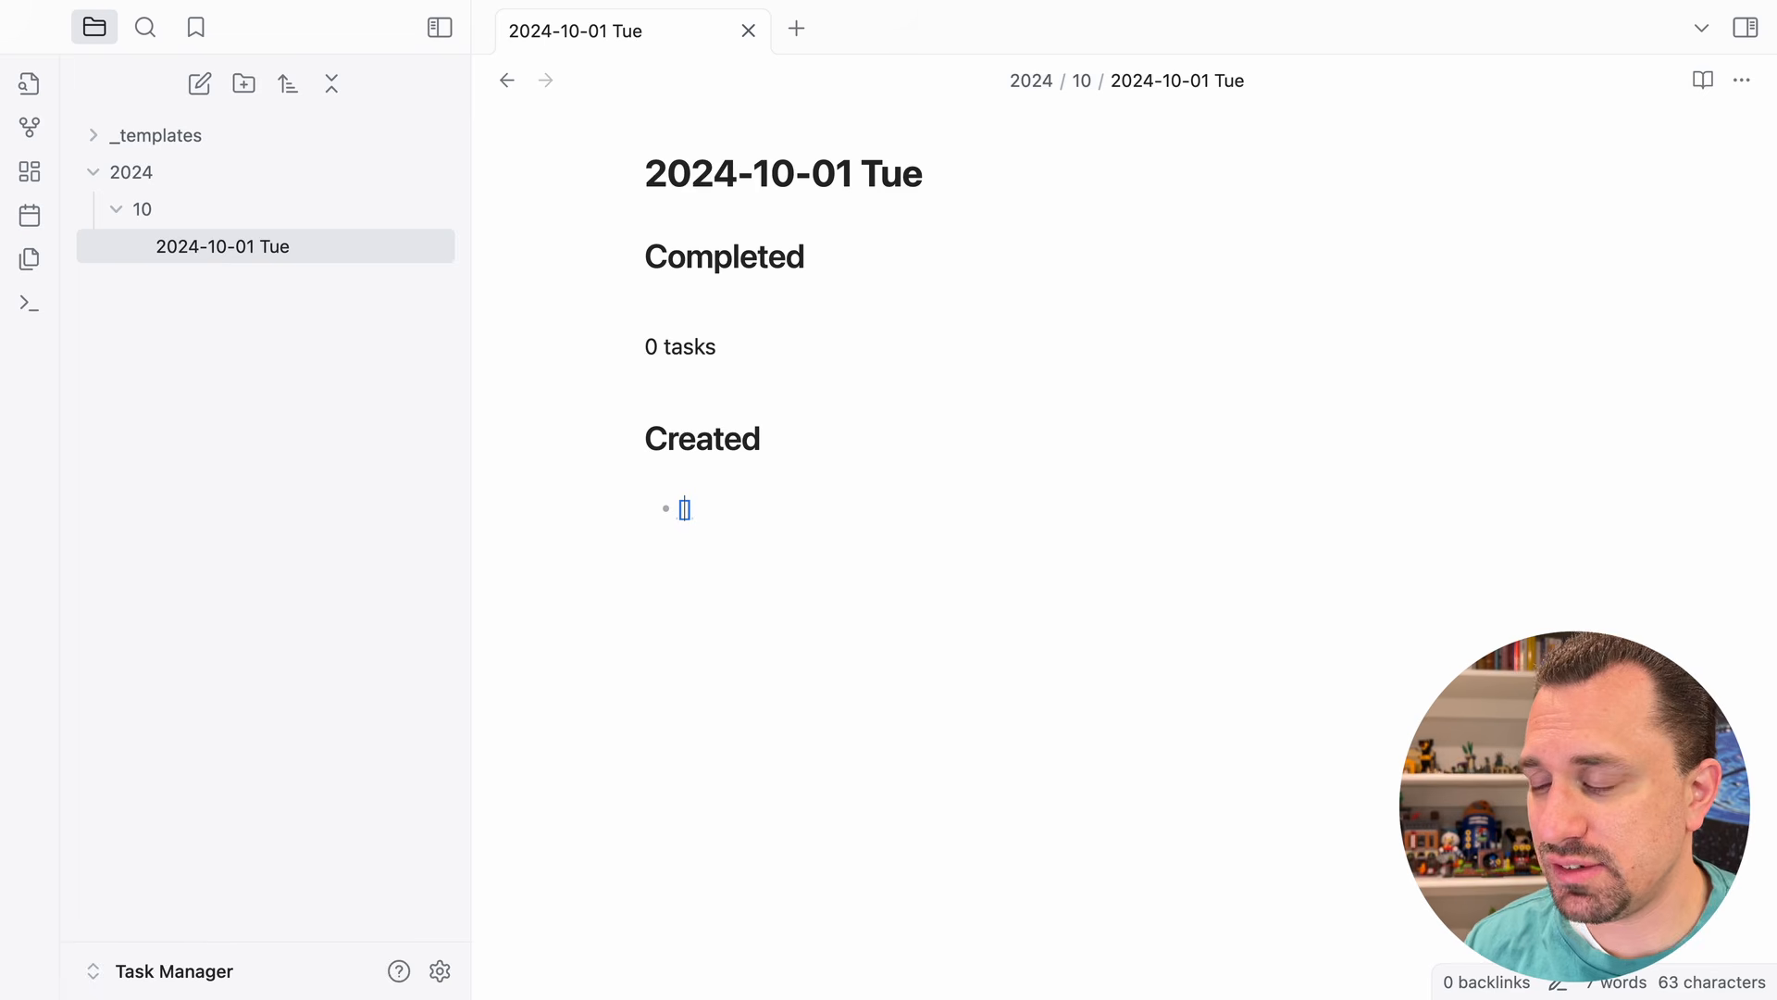
{"action": "type", "text": " ]"}
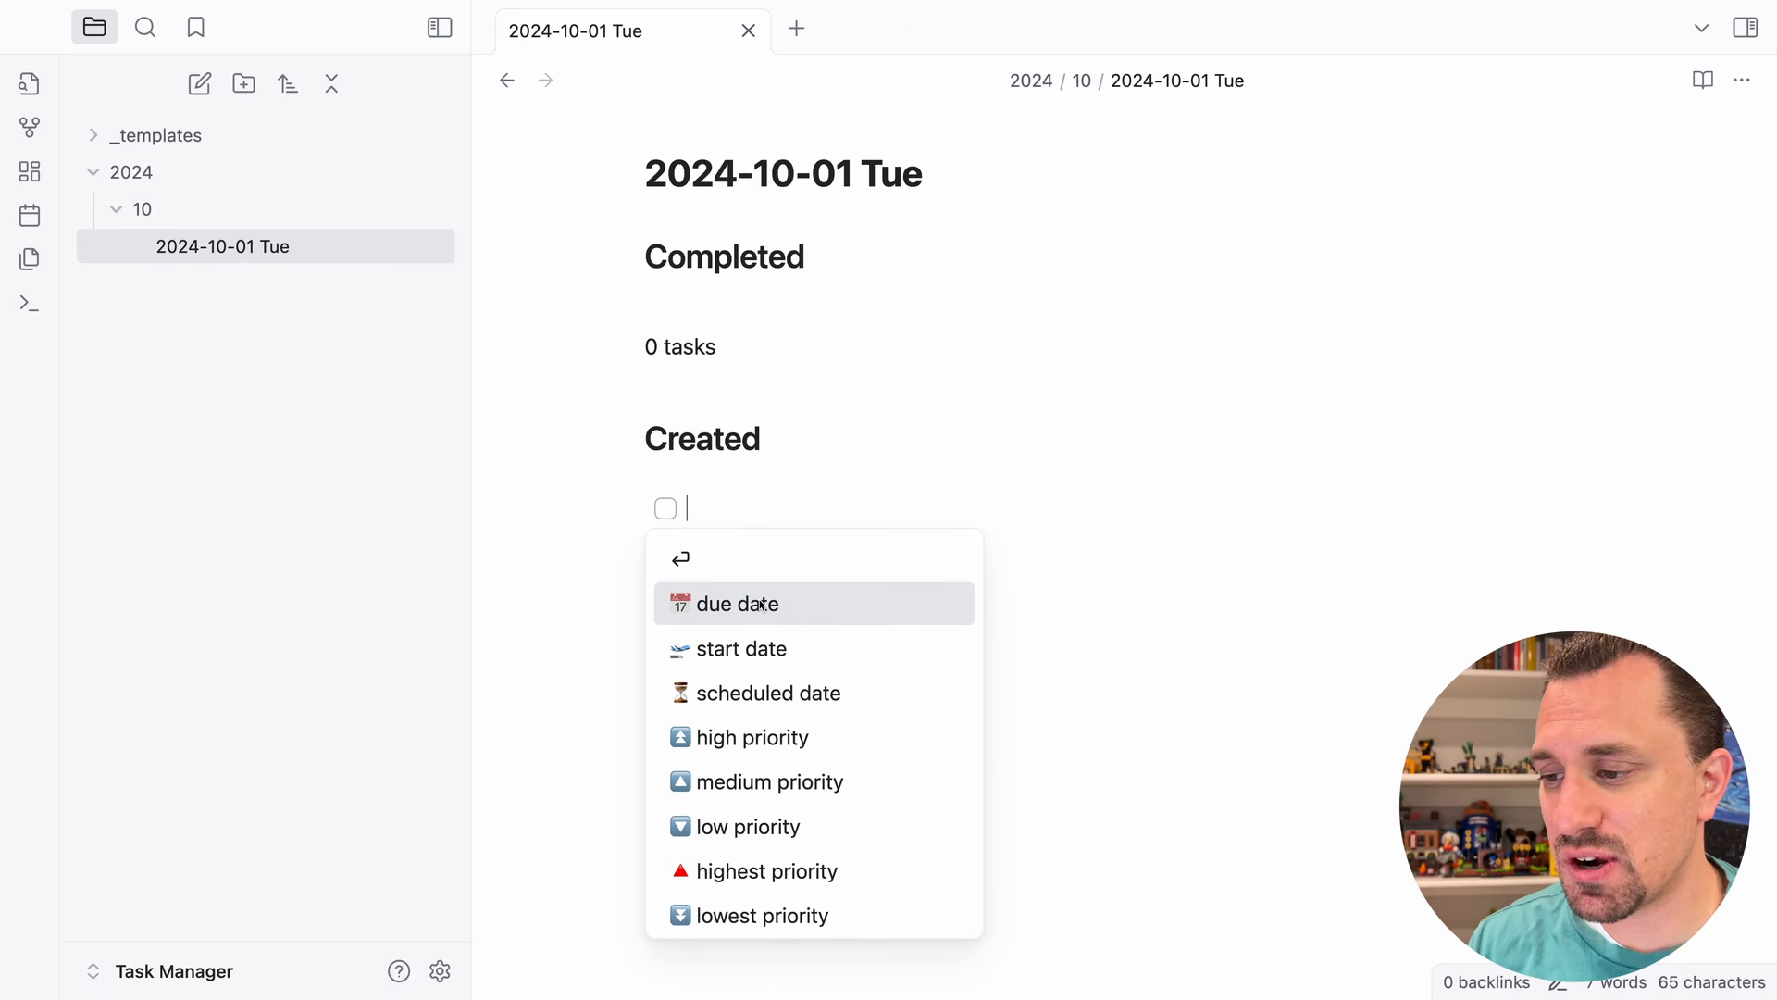
{"action": "left_click", "coordinate": [716, 507]}
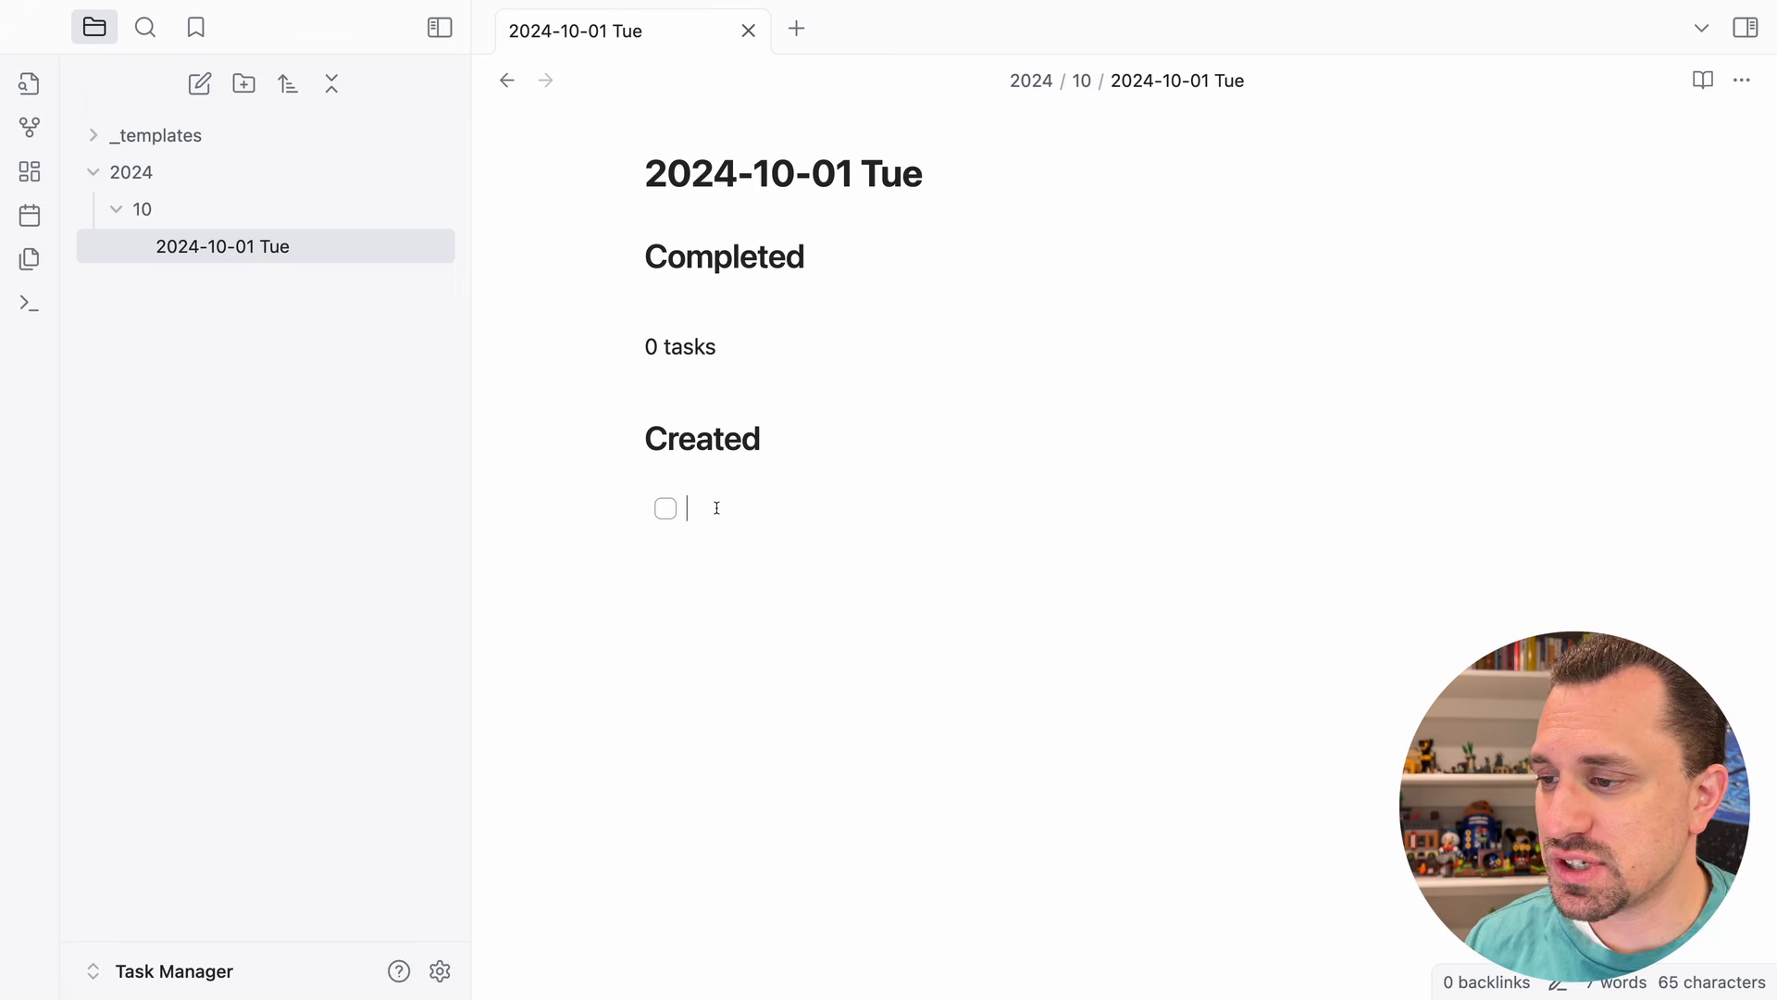
{"action": "type", "text": "A brand new task"}
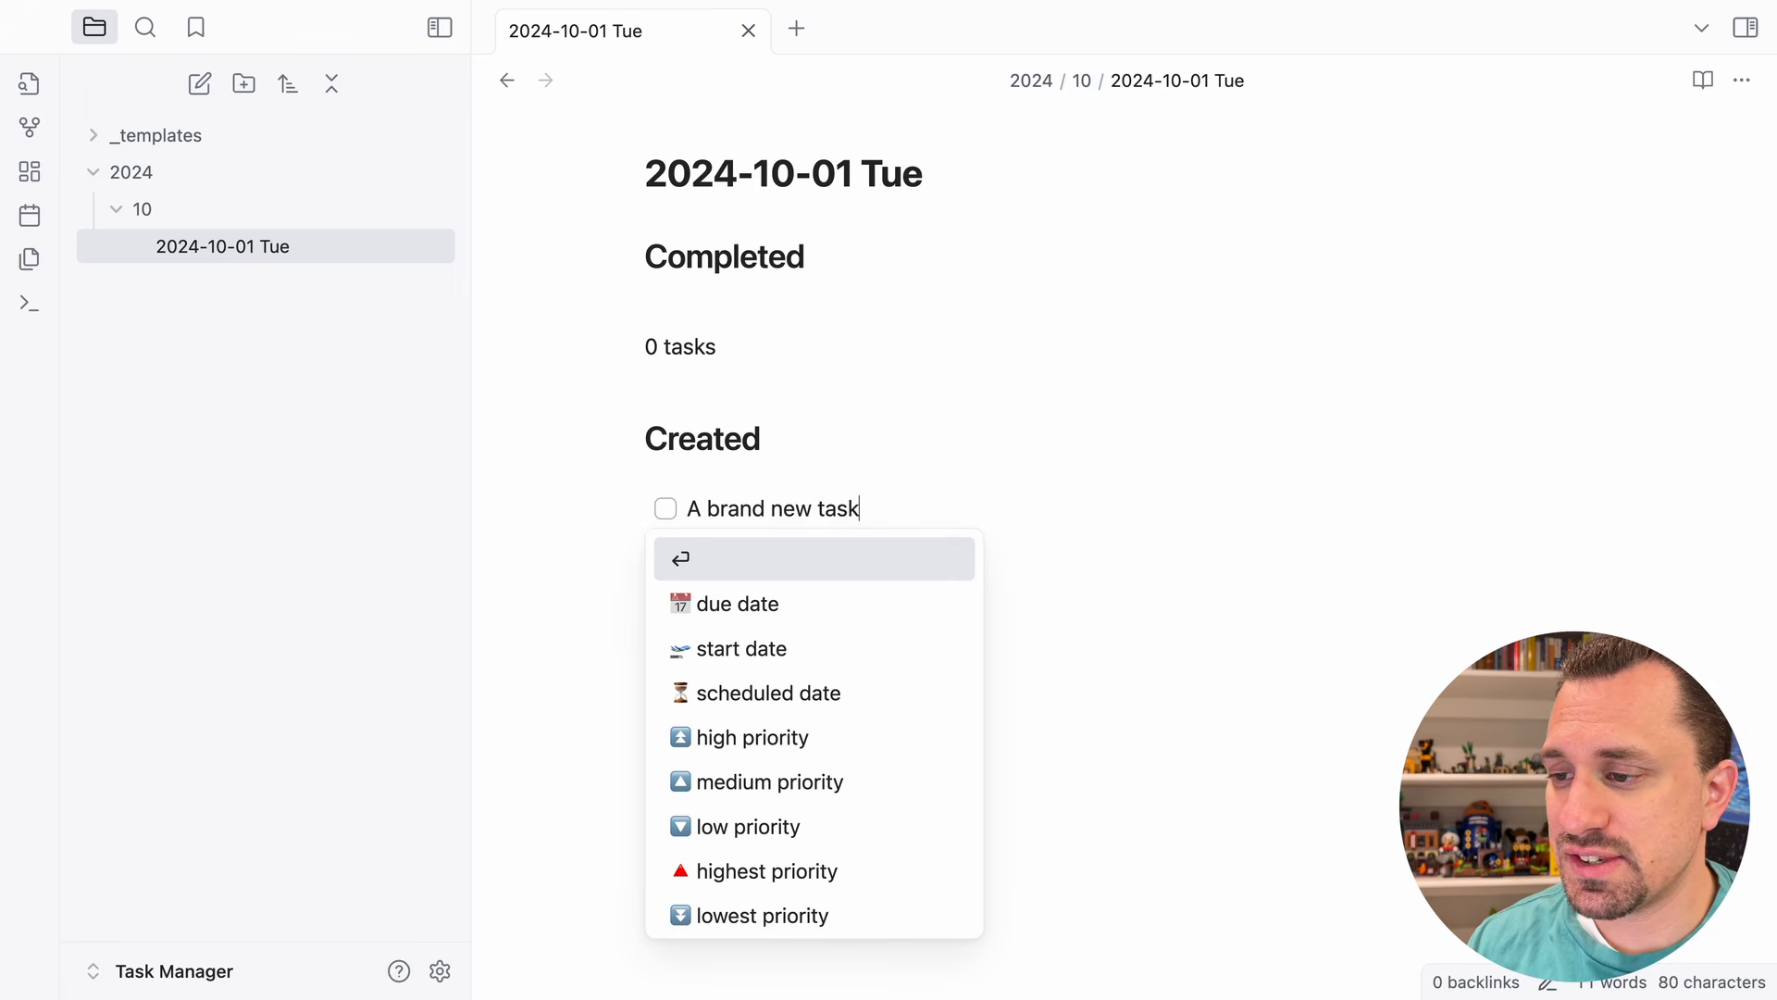
- Add the tasks "Another task", "Yet another task", "So many tasks", "So many tasks, it hurts" and "So on and so forth" under Created
{"action": "key", "text": "Return"}
{"action": "type", "text": "Another tasks"}
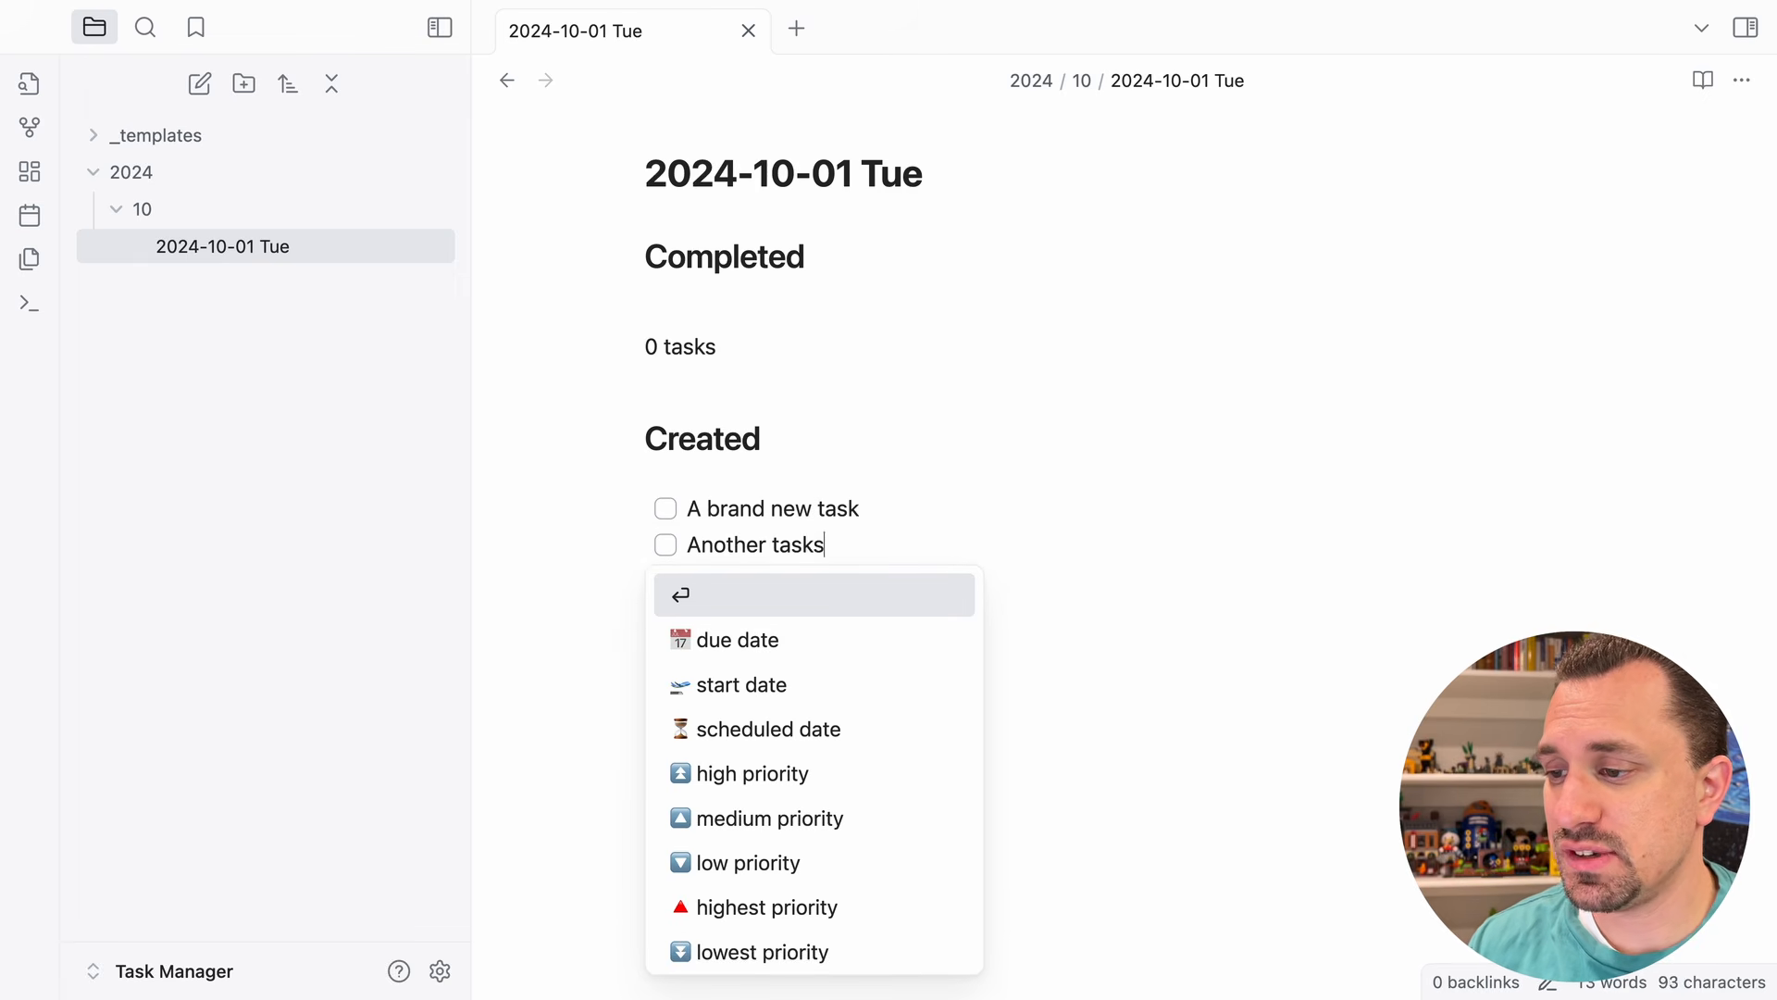
{"action": "key", "text": "Return"}
{"action": "type", "text": "Yet another task"}
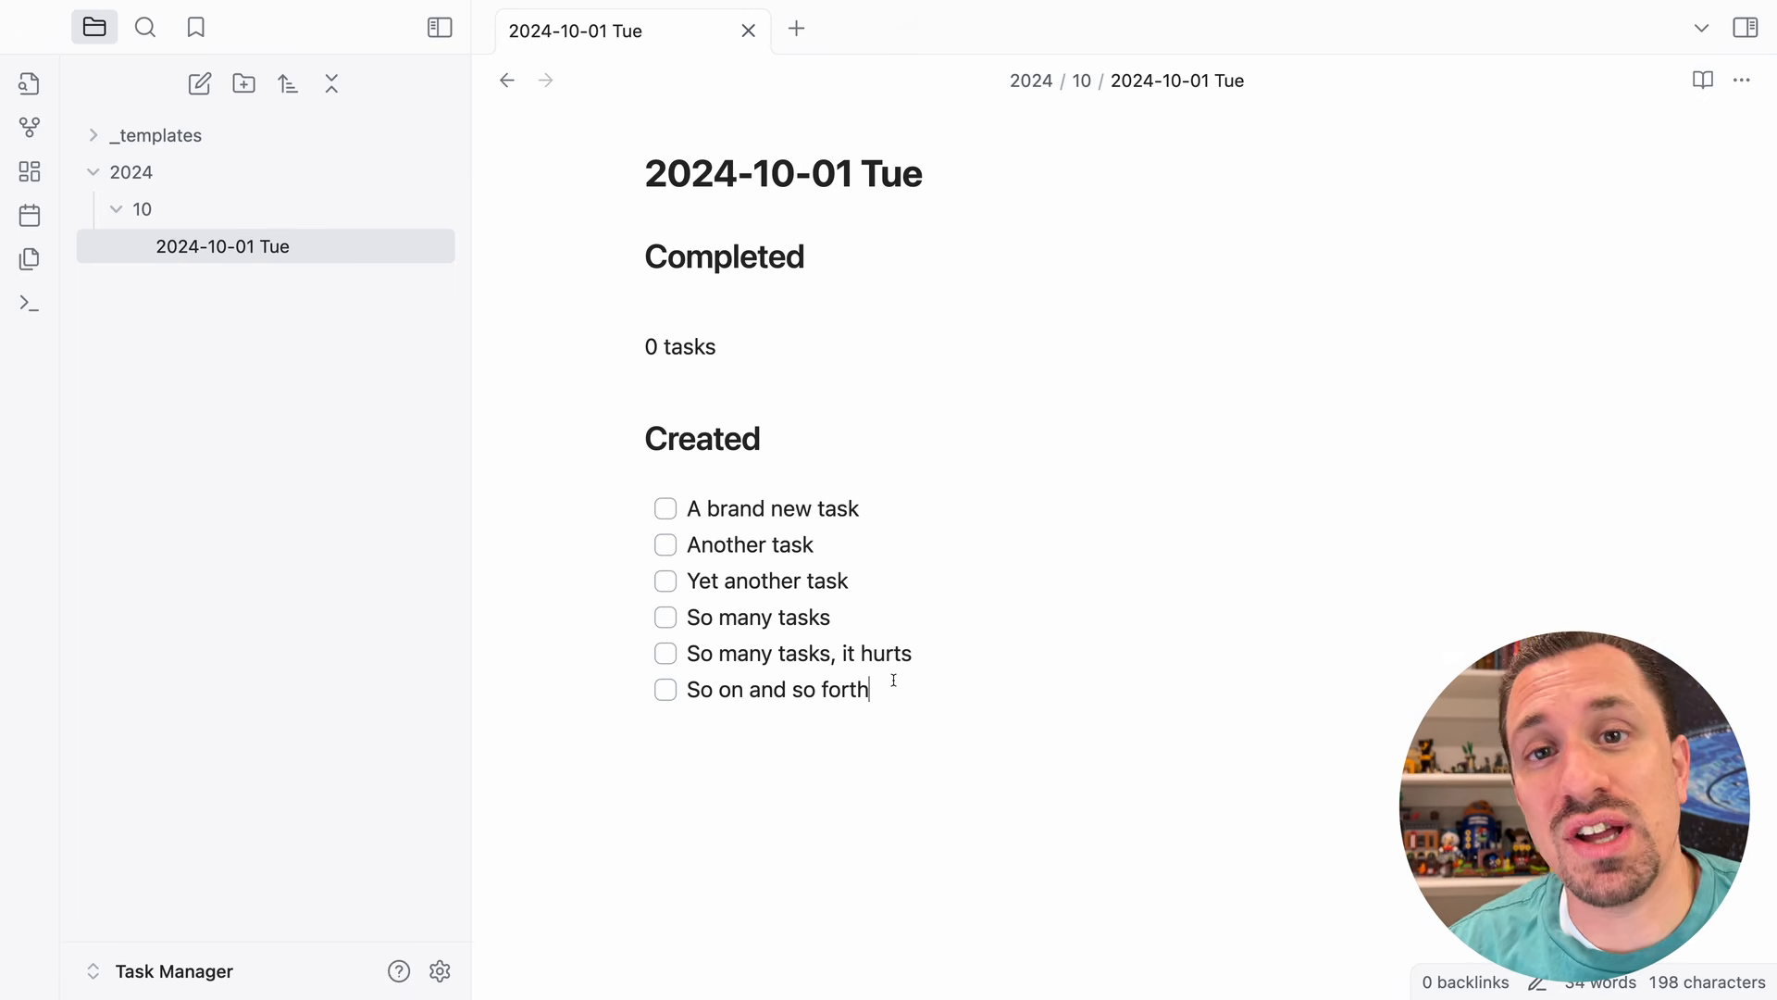
- Collapse the 2024 folder and create a new folder named _utilities at the vault's top level
{"action": "left_click", "coordinate": [224, 386]}
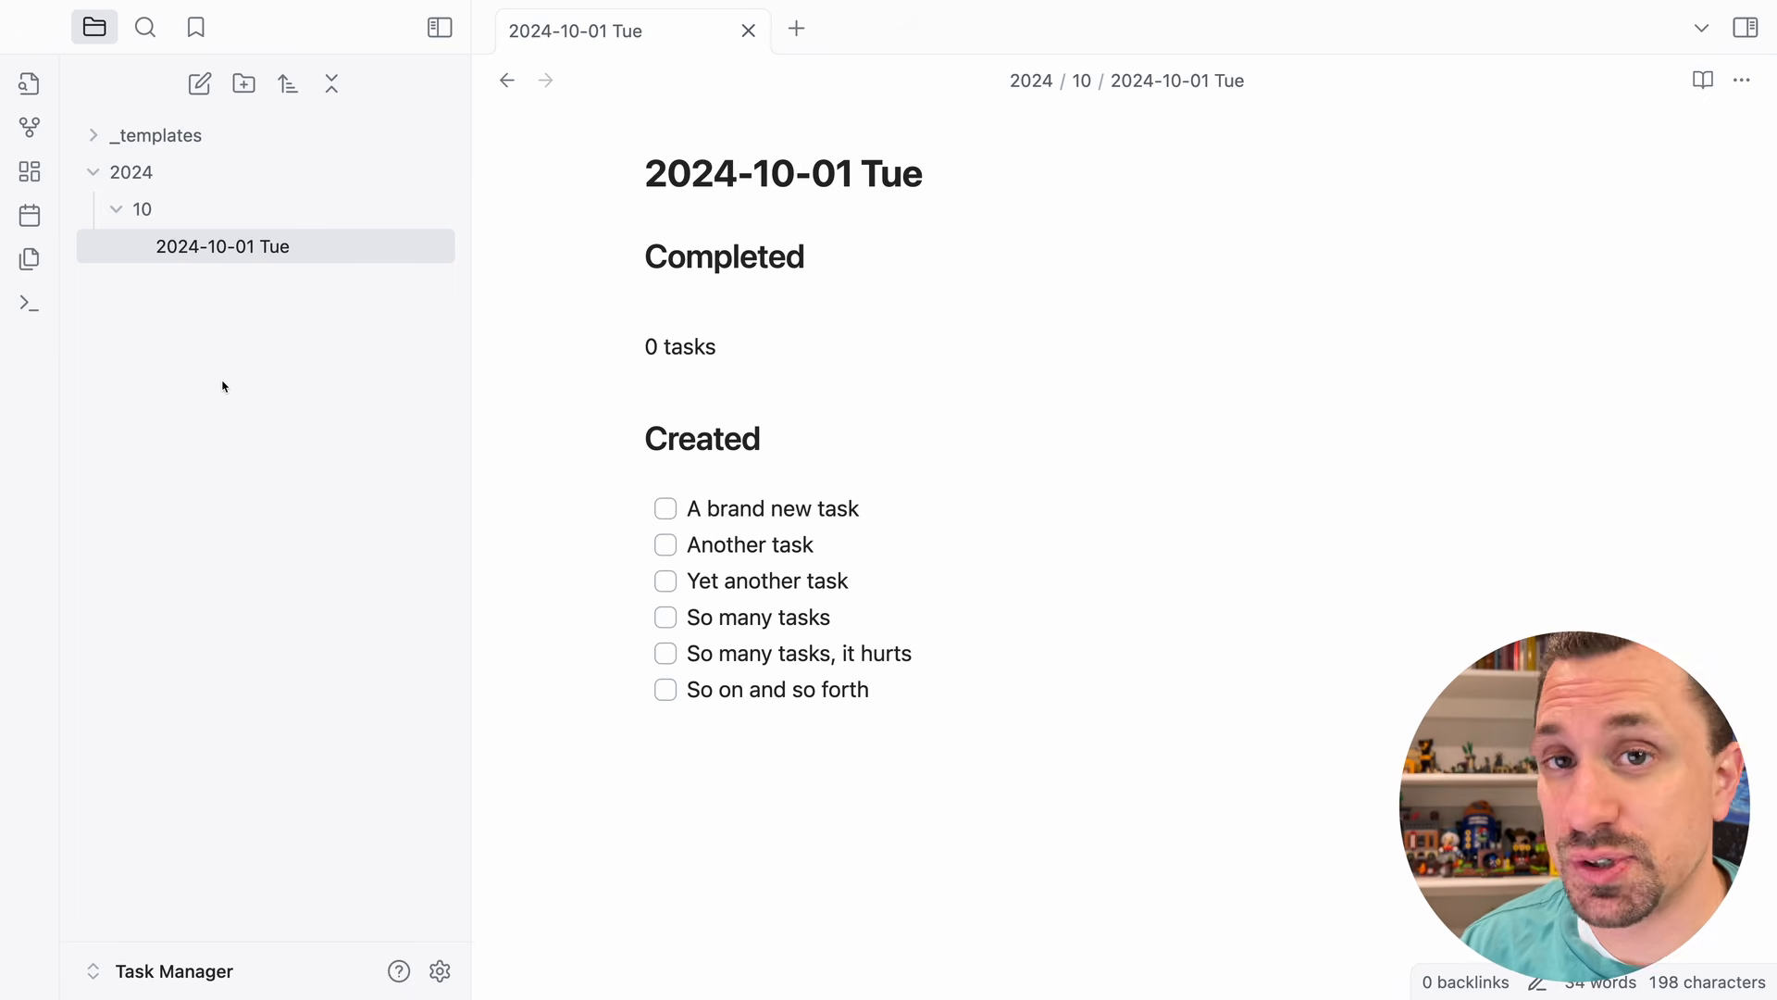
{"action": "left_click", "coordinate": [94, 172]}
{"action": "left_click", "coordinate": [243, 83]}
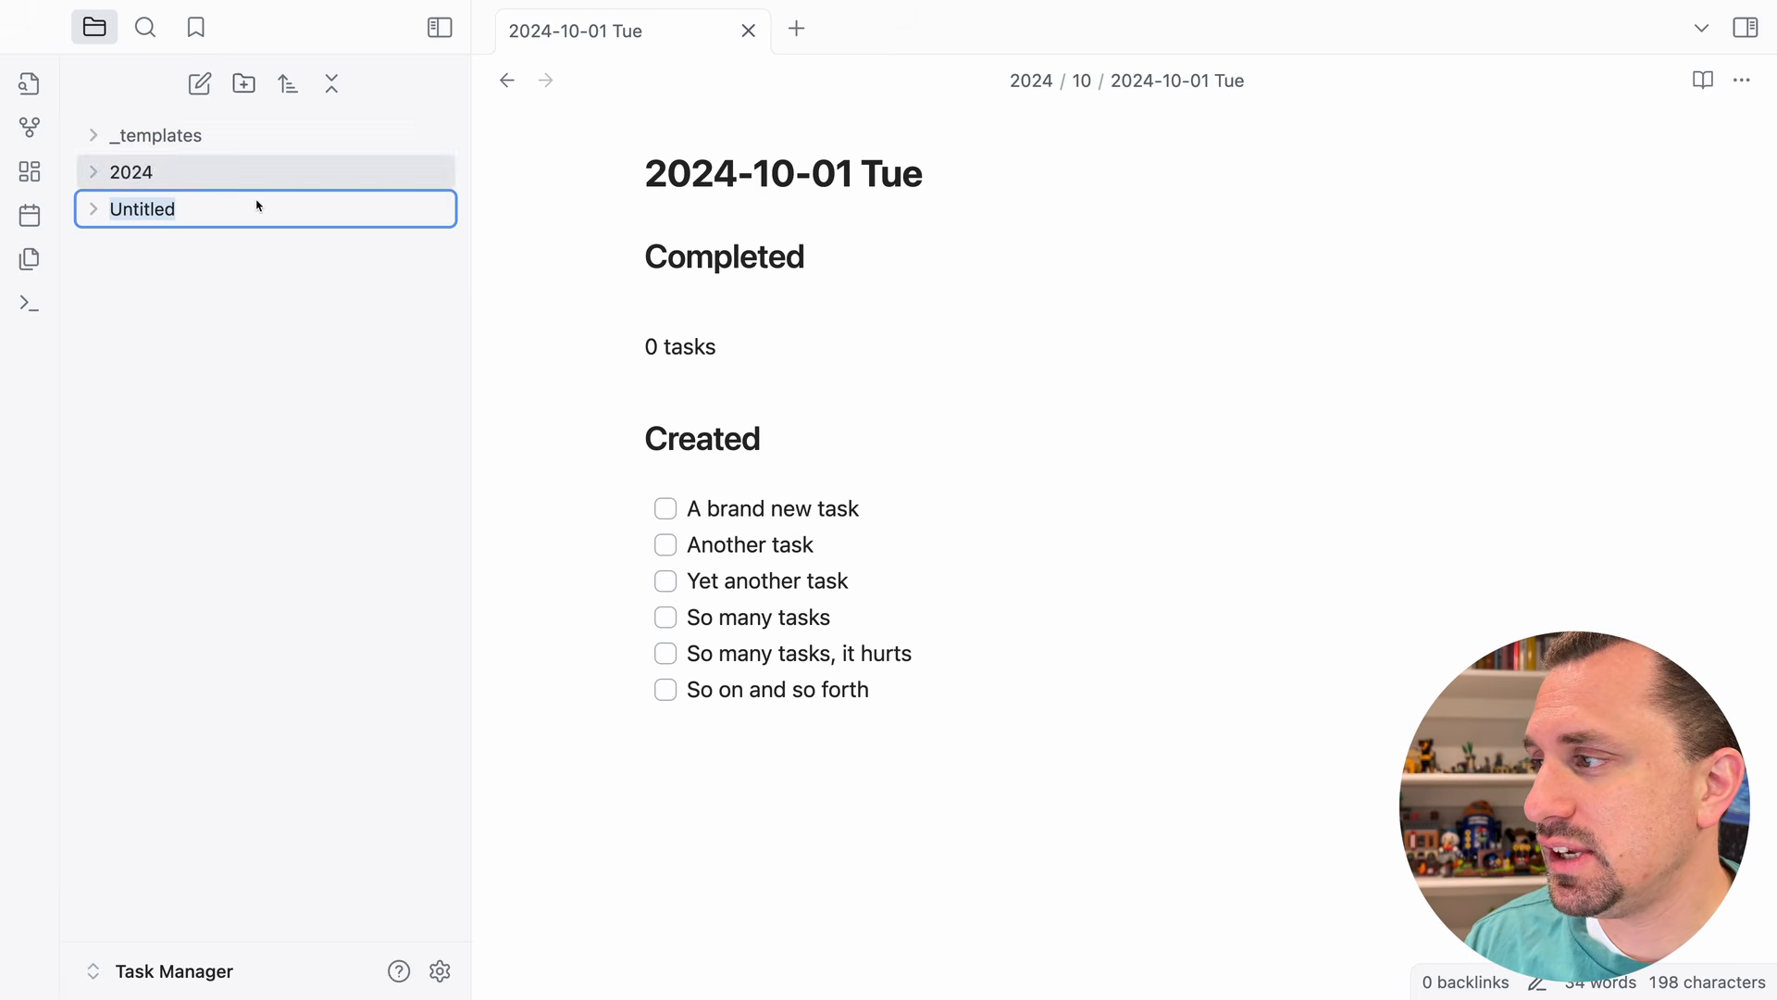
{"action": "type", "text": "_"}
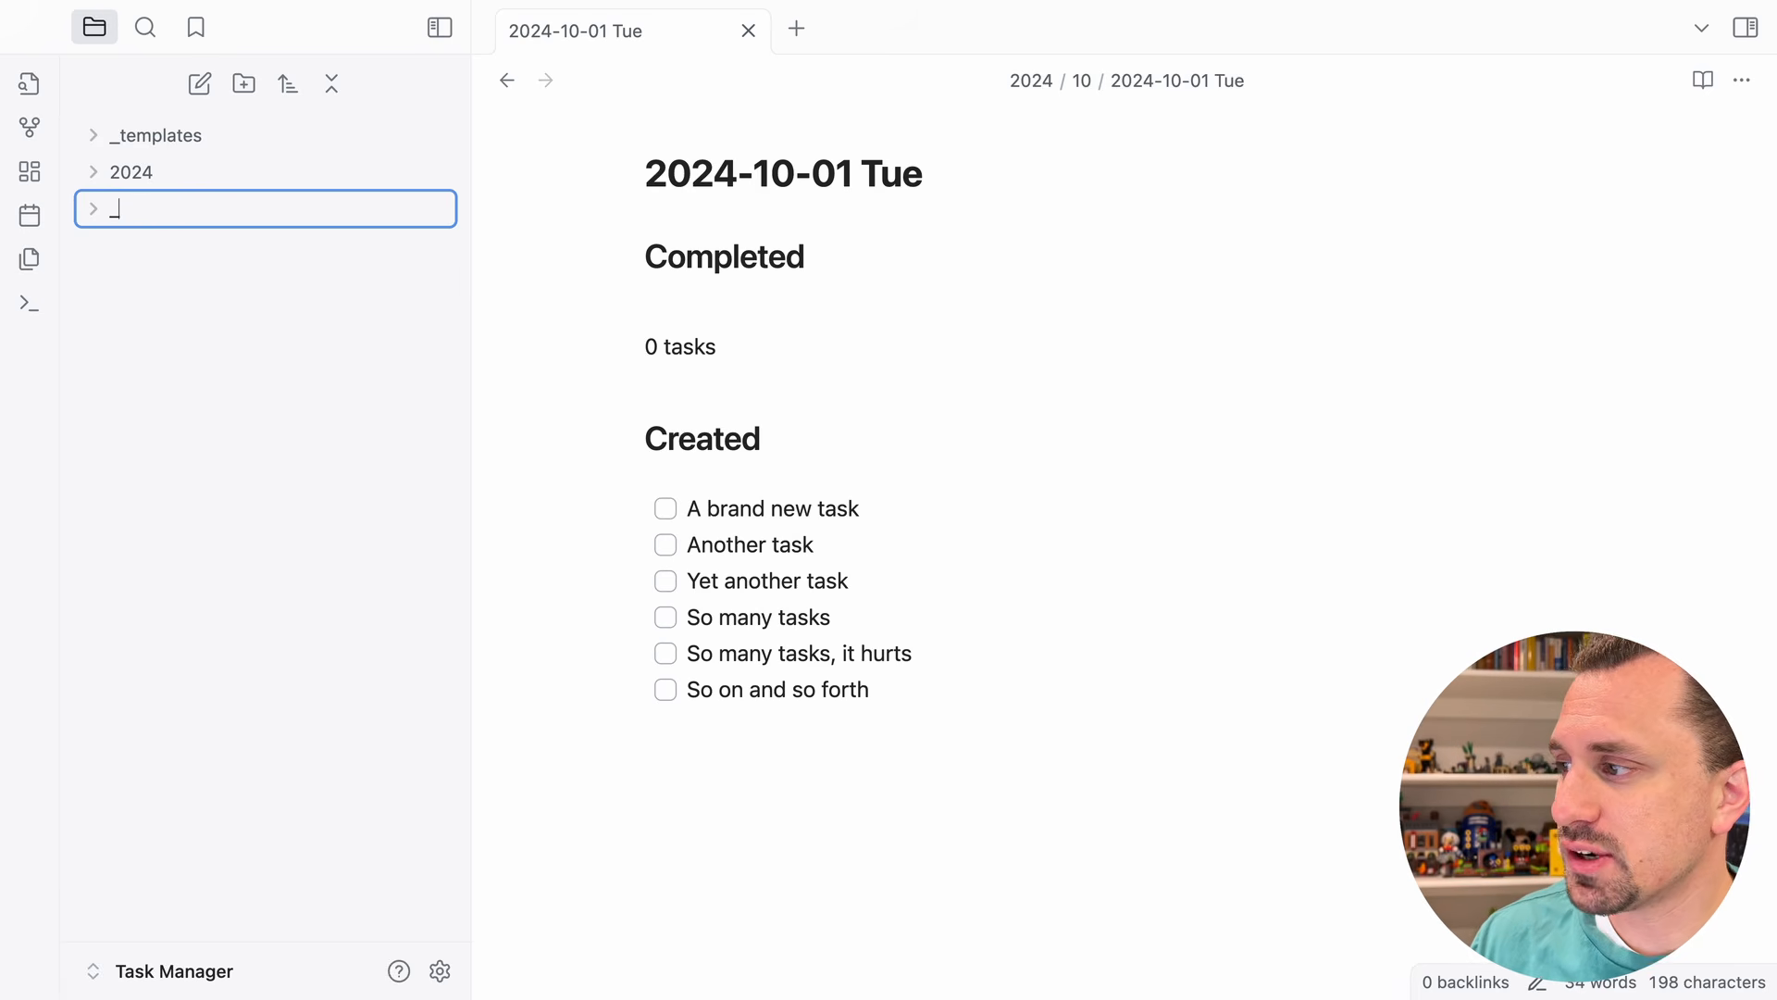
{"action": "type", "text": "utilities"}
{"action": "key", "text": "Return"}
- Create a new note titled "Inbox" inside the _utilities folder
{"action": "right_click", "coordinate": [188, 170]}
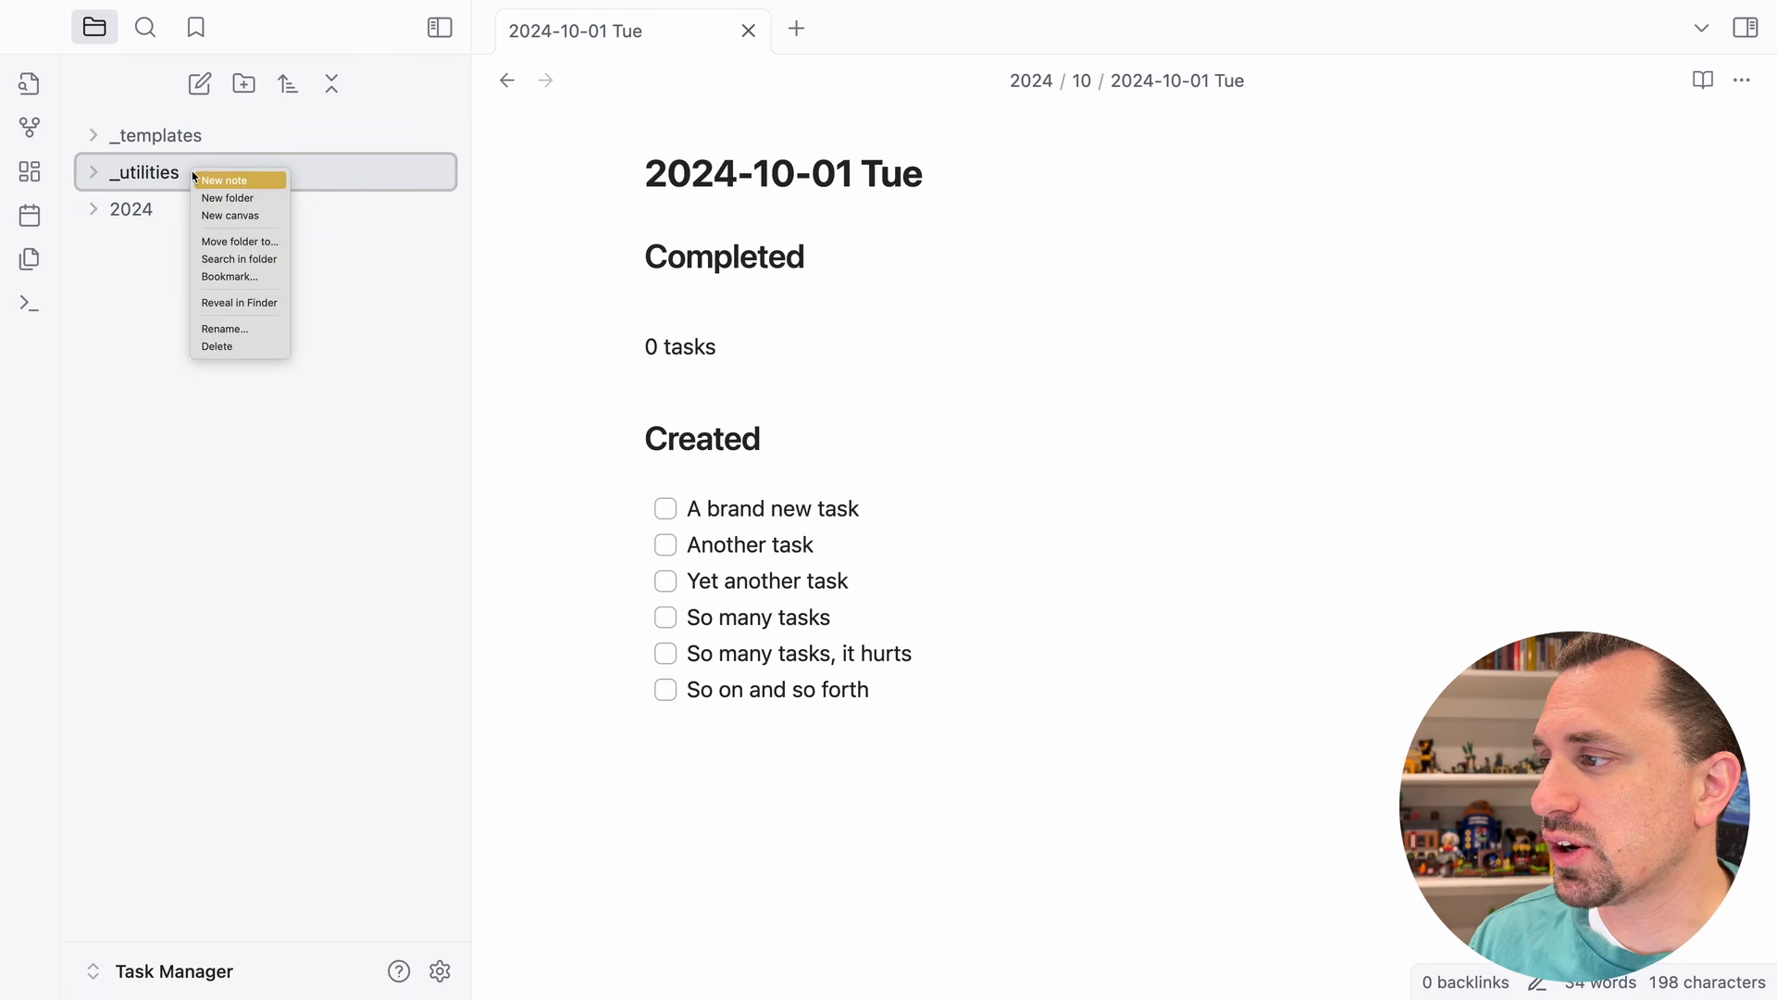
{"action": "left_click", "coordinate": [236, 175]}
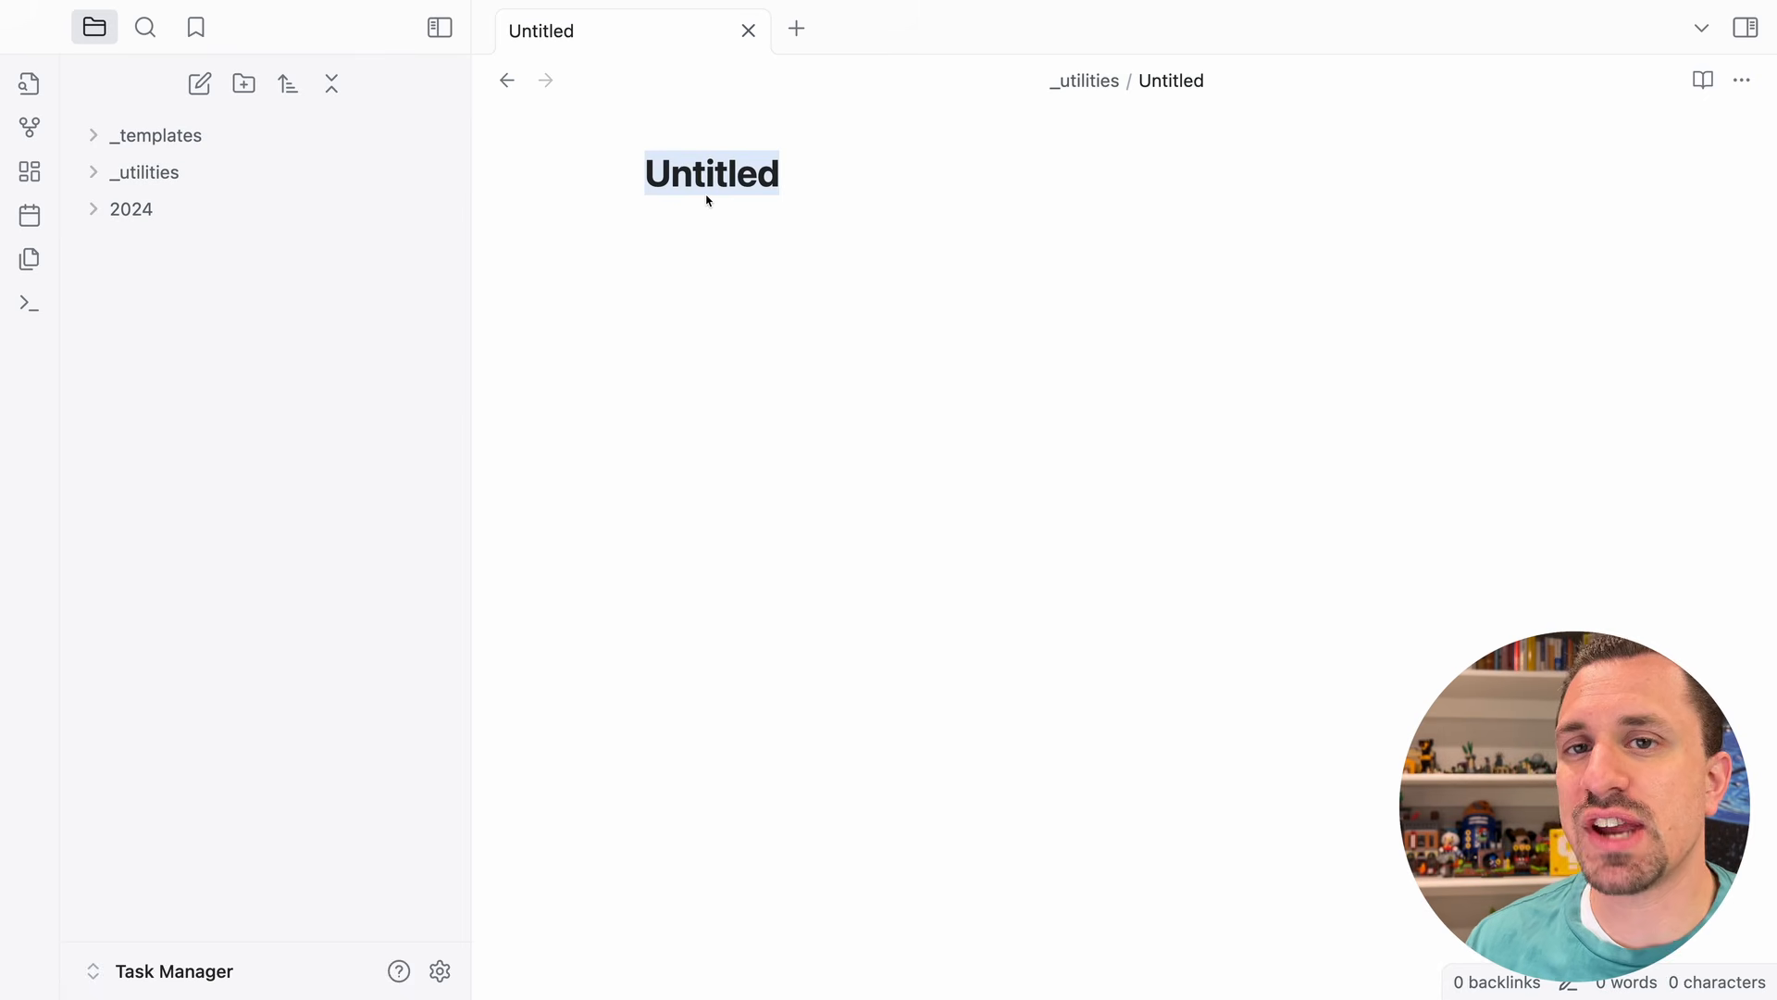
{"action": "type", "text": "Inbox"}
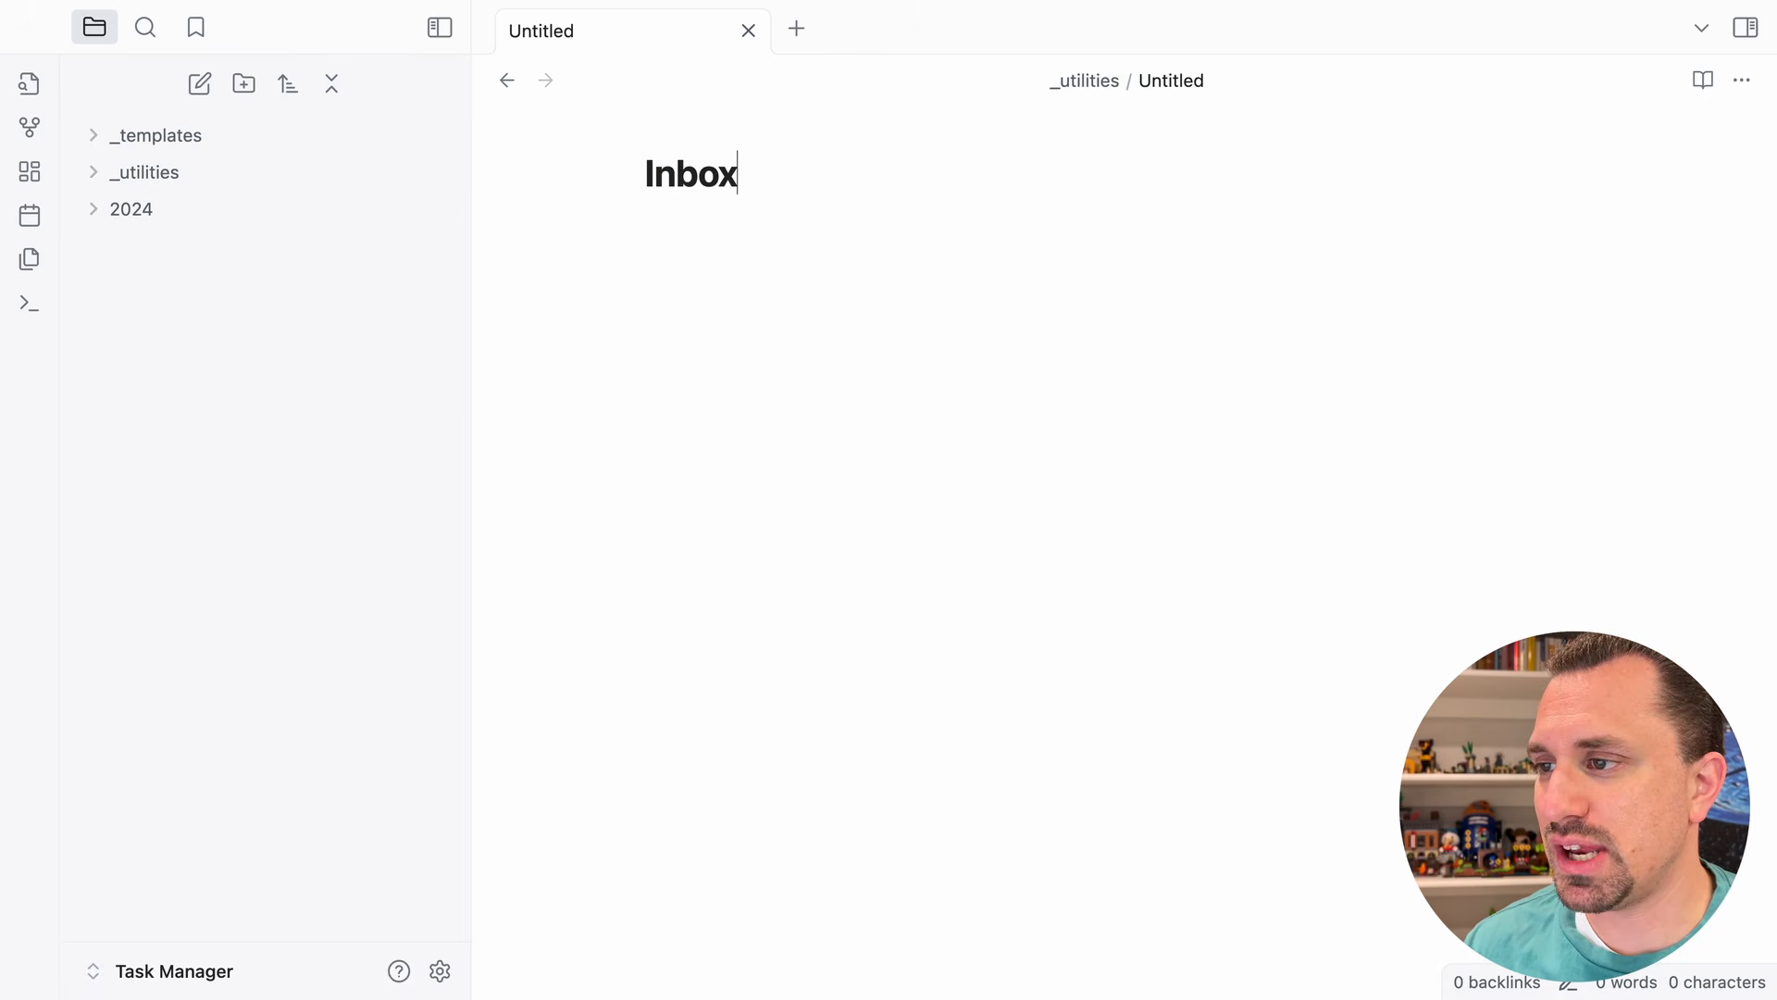
{"action": "key", "text": "Return"}
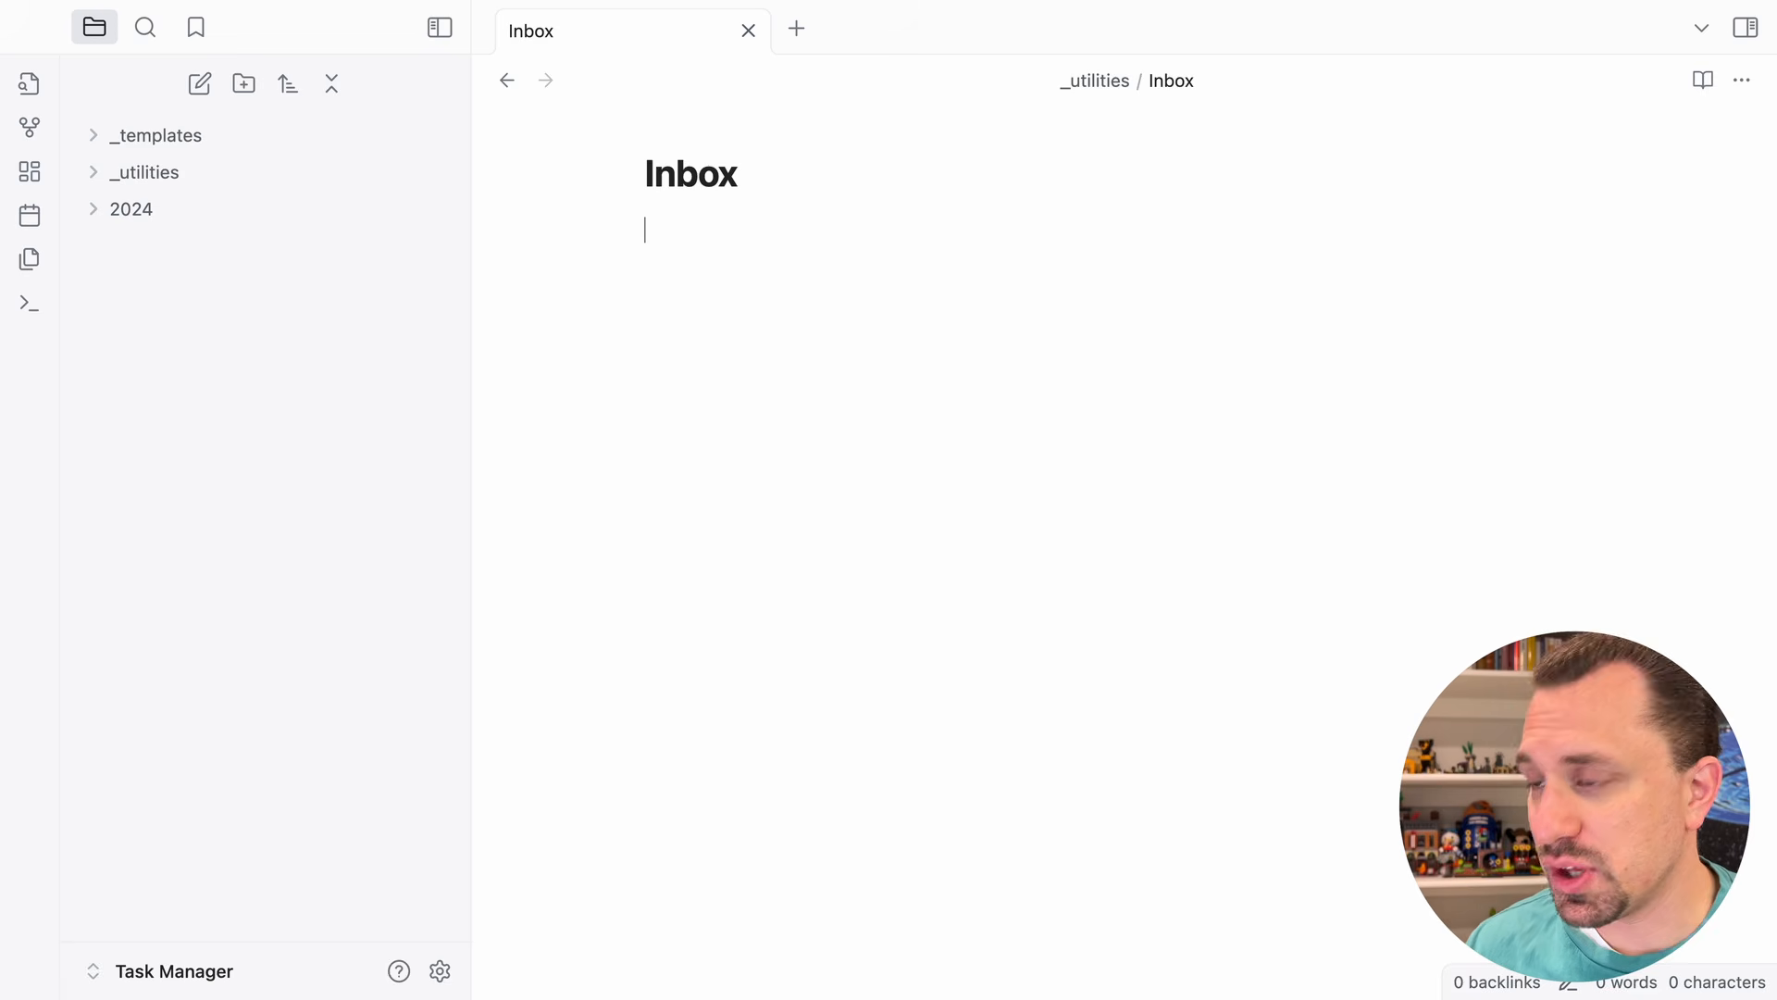
- Add a tasks query block to the Inbox note with the filters not done, no due date, no scheduled date, no start date and no tags
{"action": "type", "text": "```"}
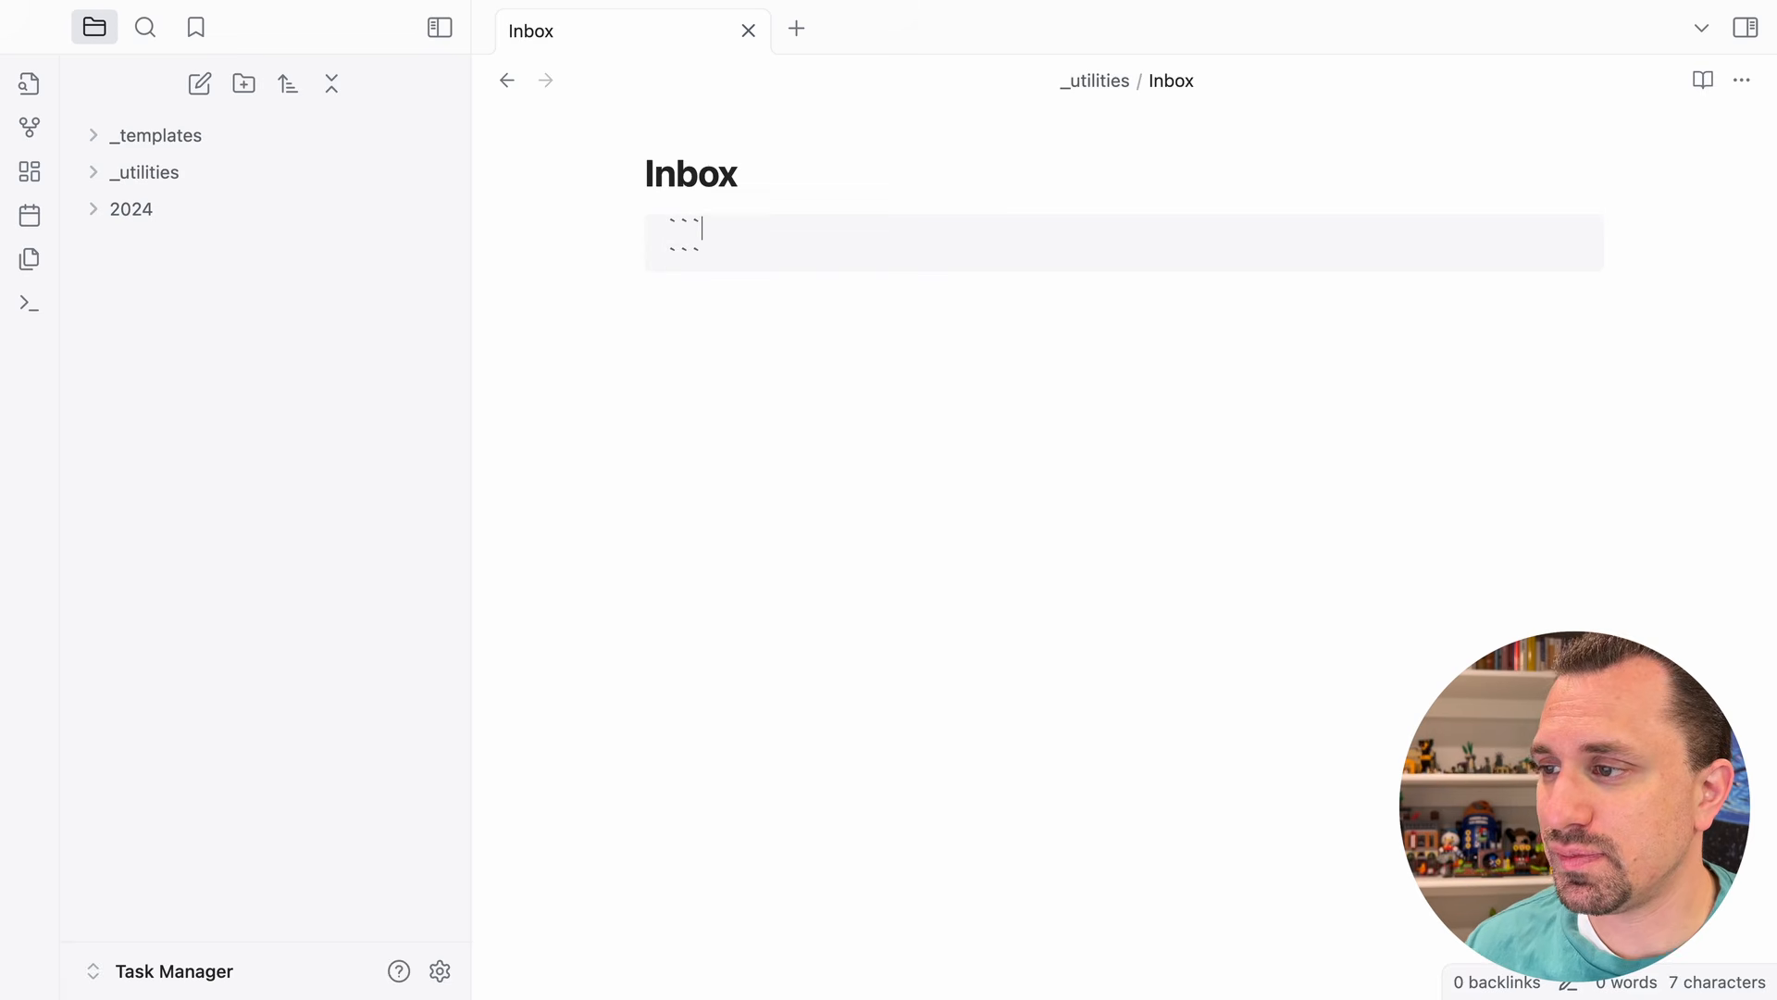
{"action": "type", "text": "tasks"}
{"action": "key", "text": "Return"}
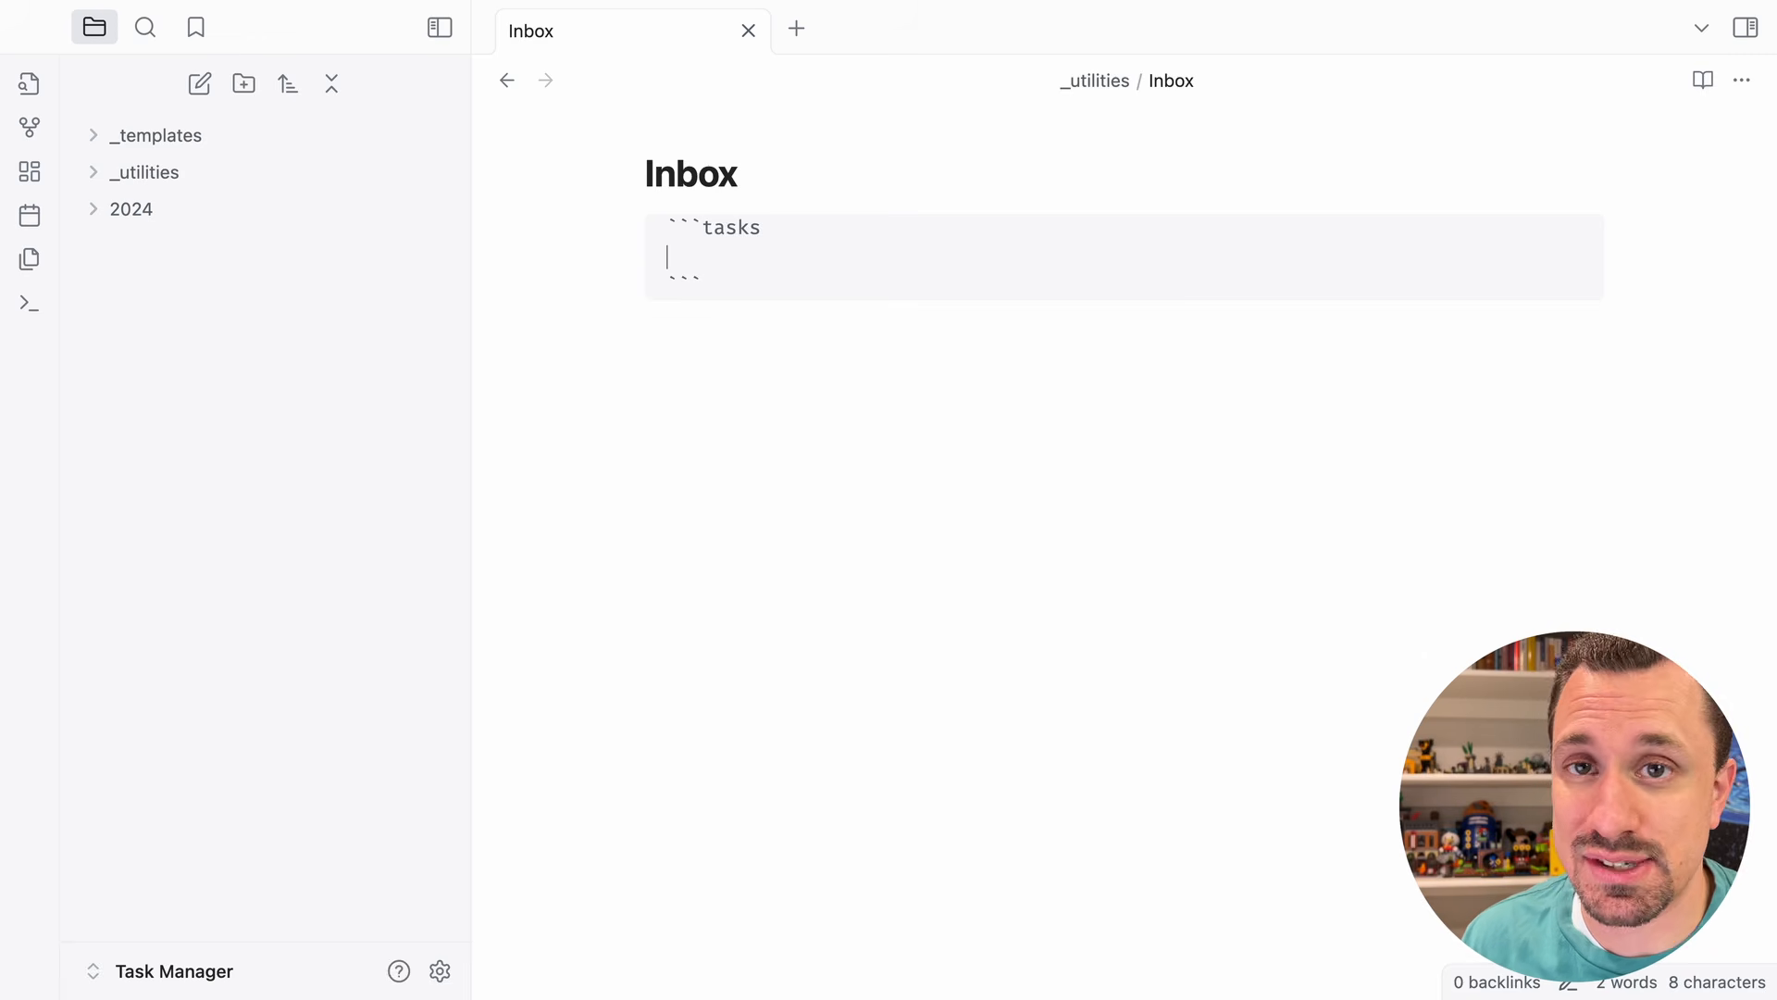
{"action": "type", "text": "not done"}
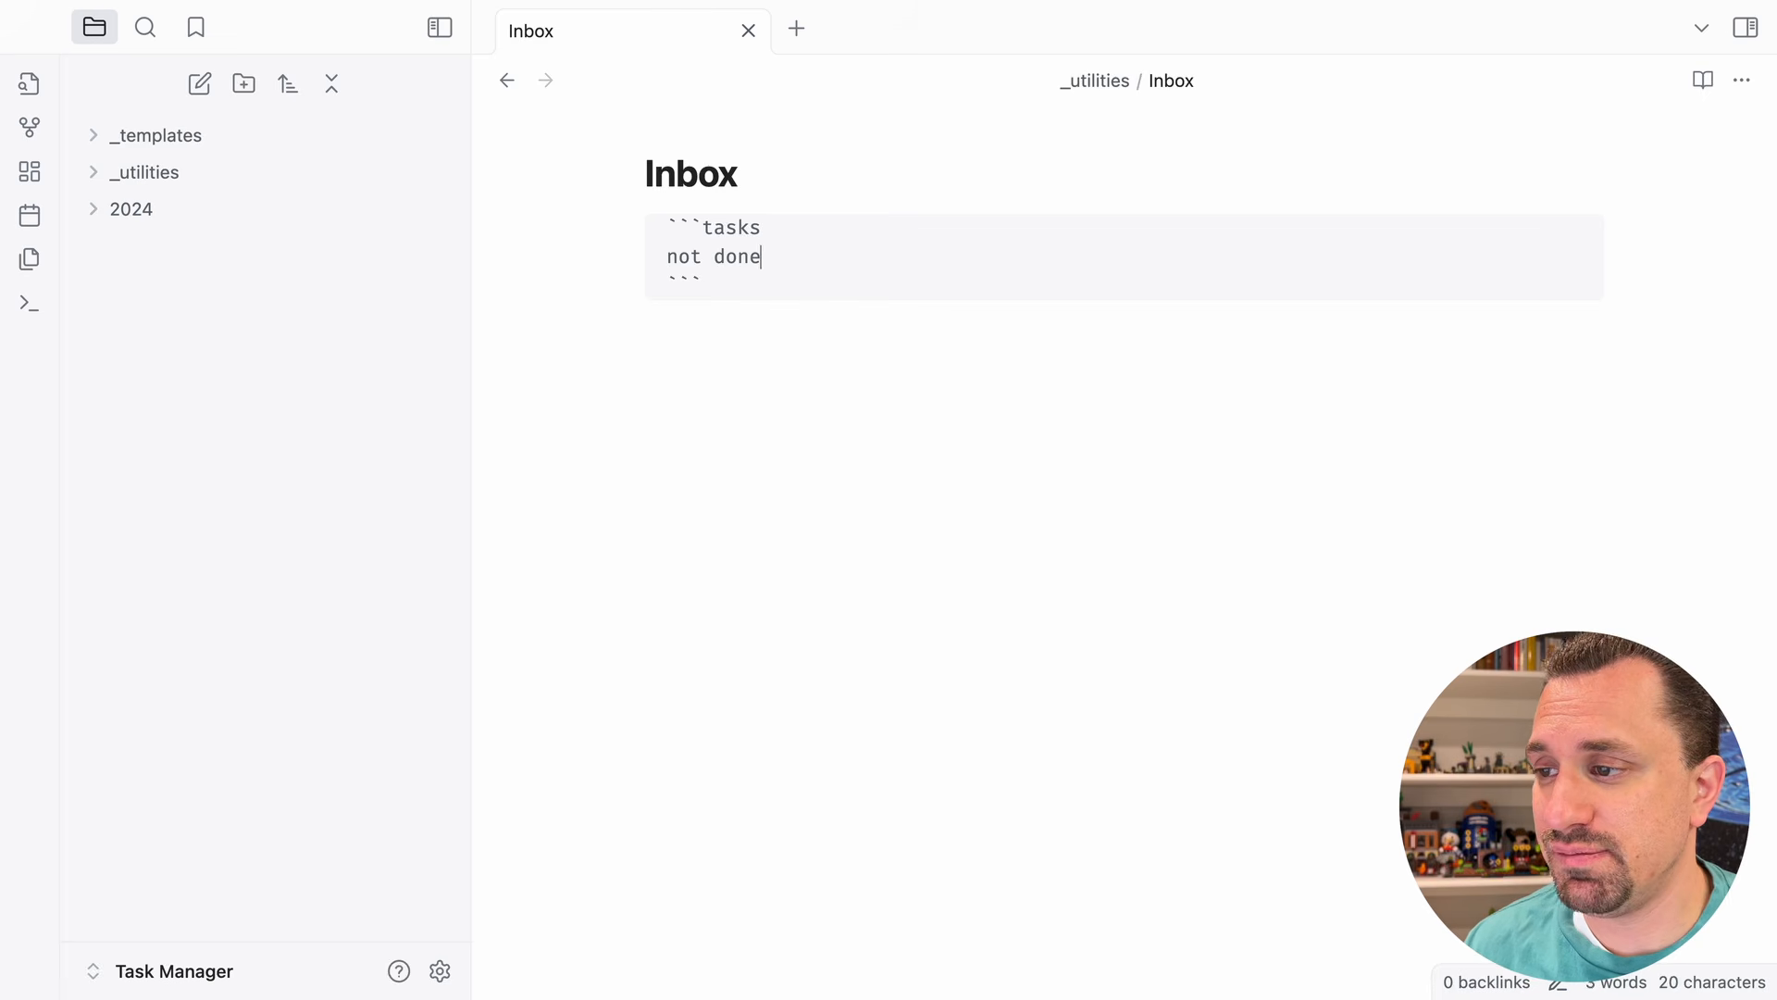
{"action": "key", "text": "Return"}
{"action": "type", "text": "no due date"}
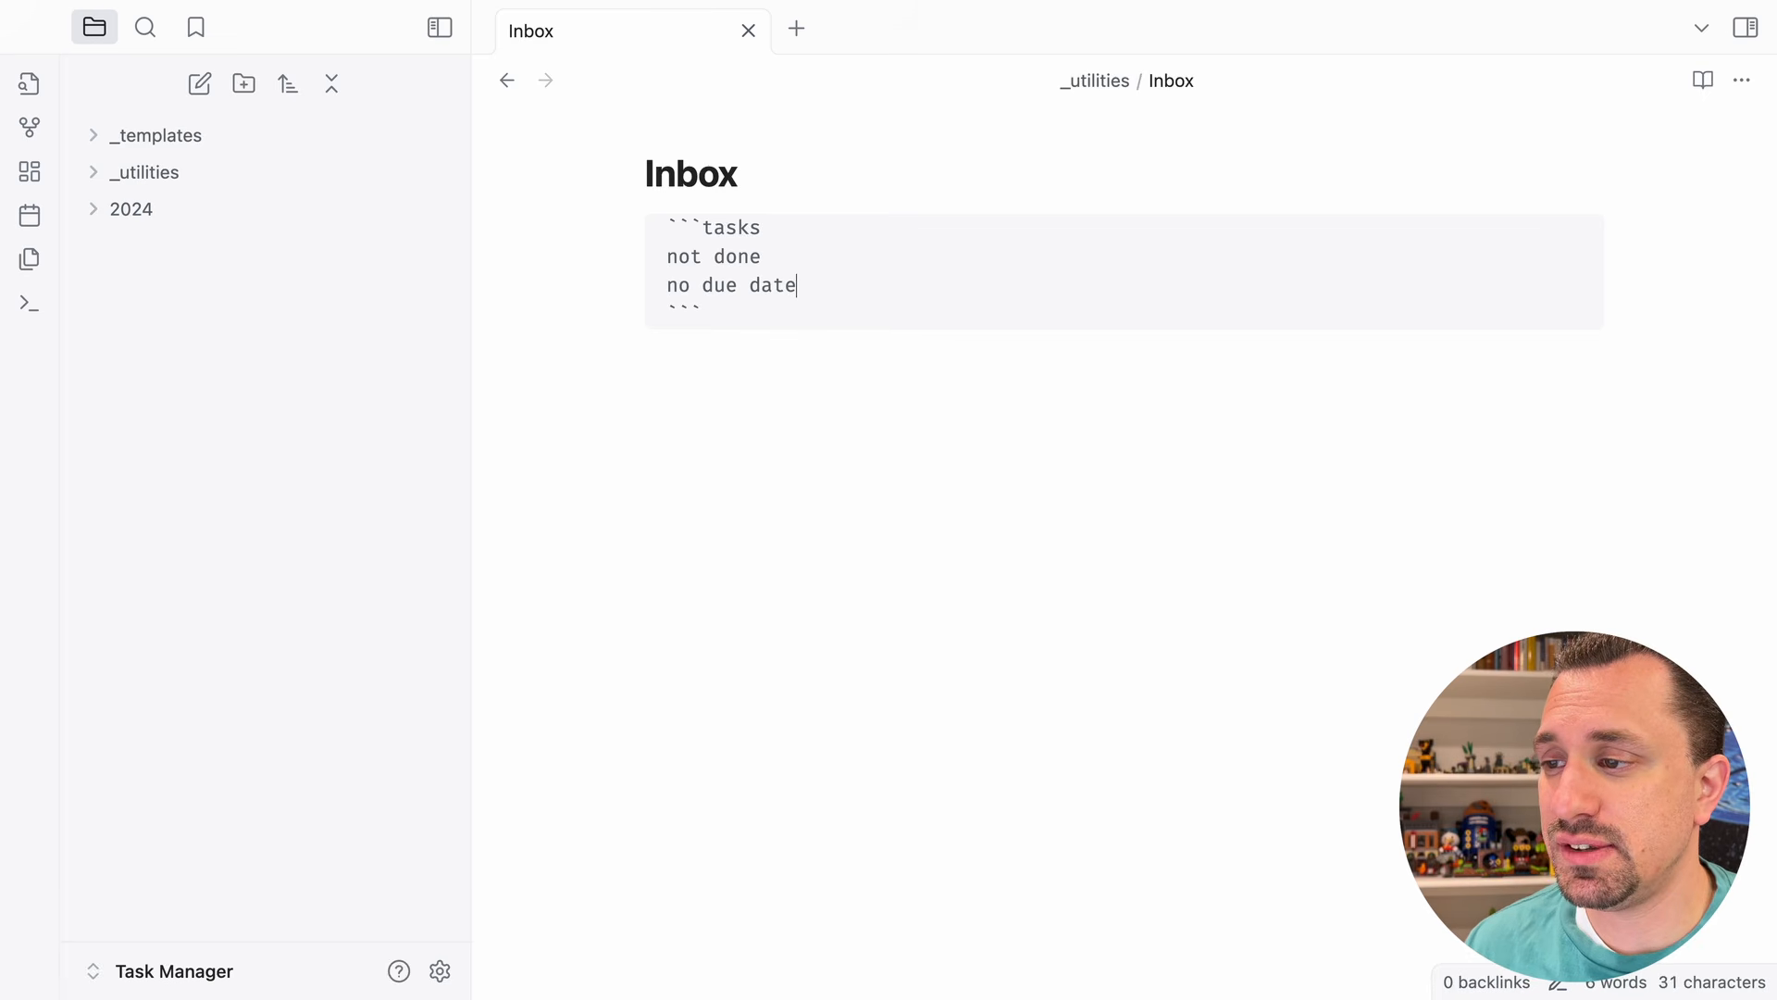
{"action": "key", "text": "Return"}
{"action": "type", "text": "no scheduled date"}
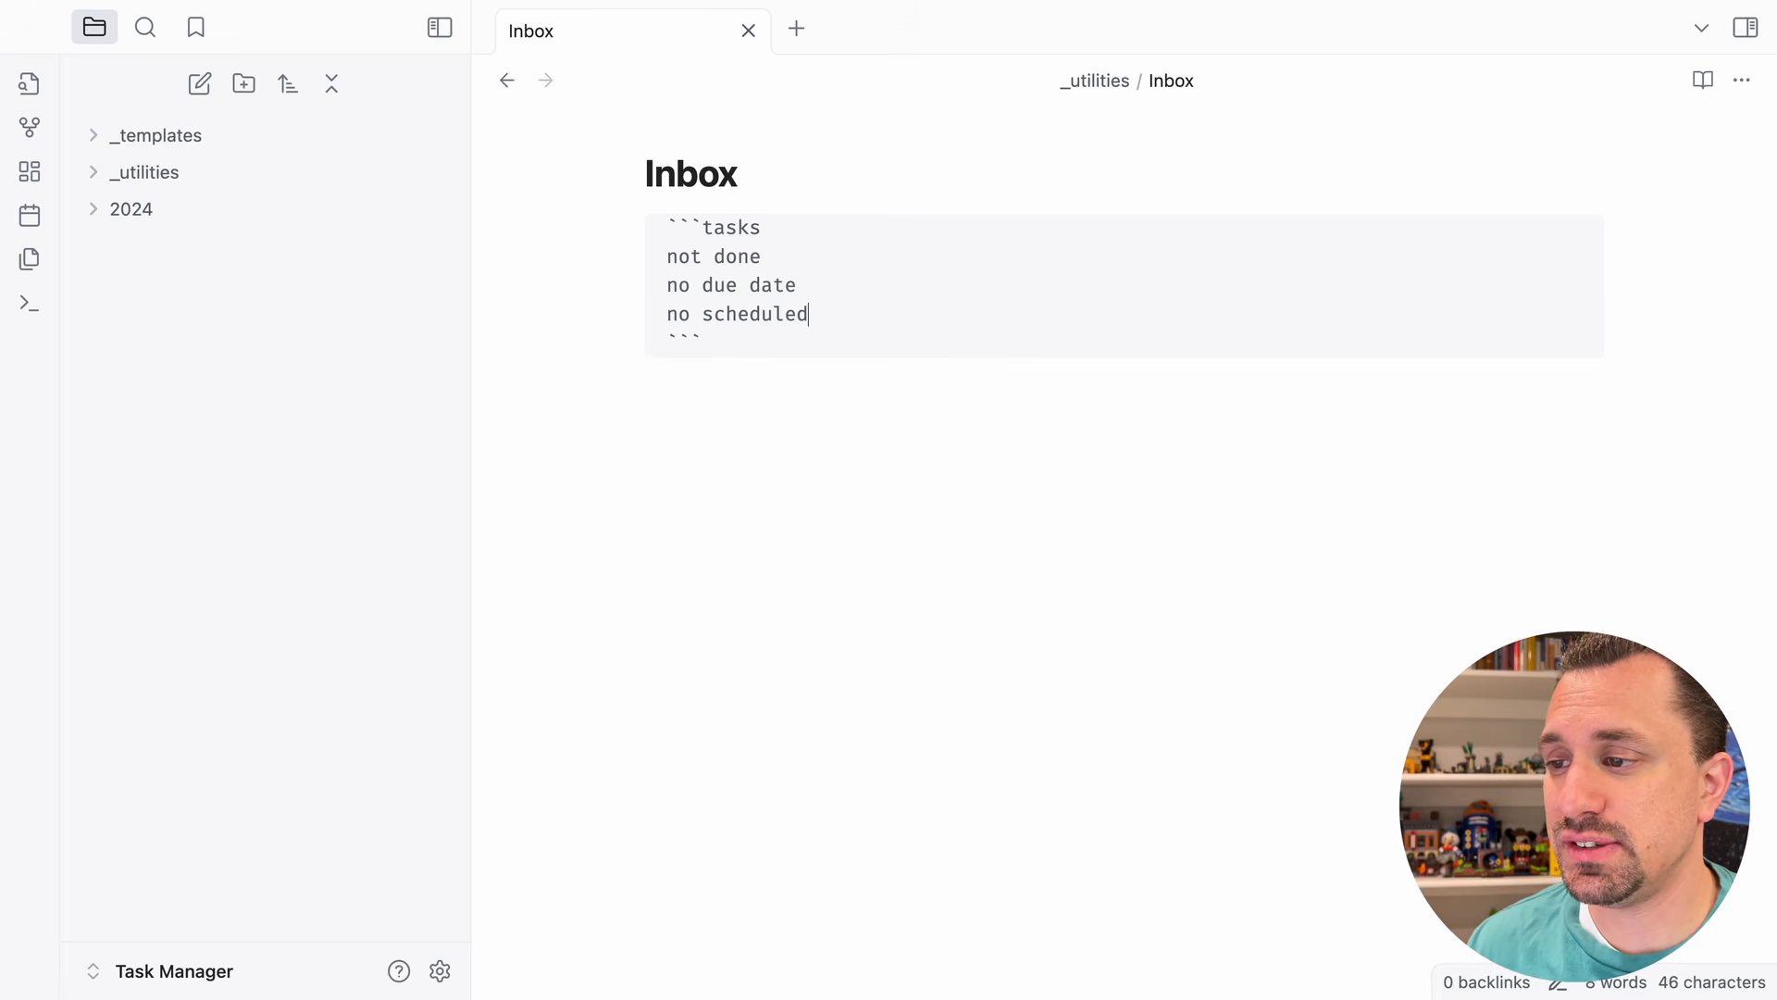
{"action": "key", "text": "Return"}
{"action": "type", "text": "no start date"}
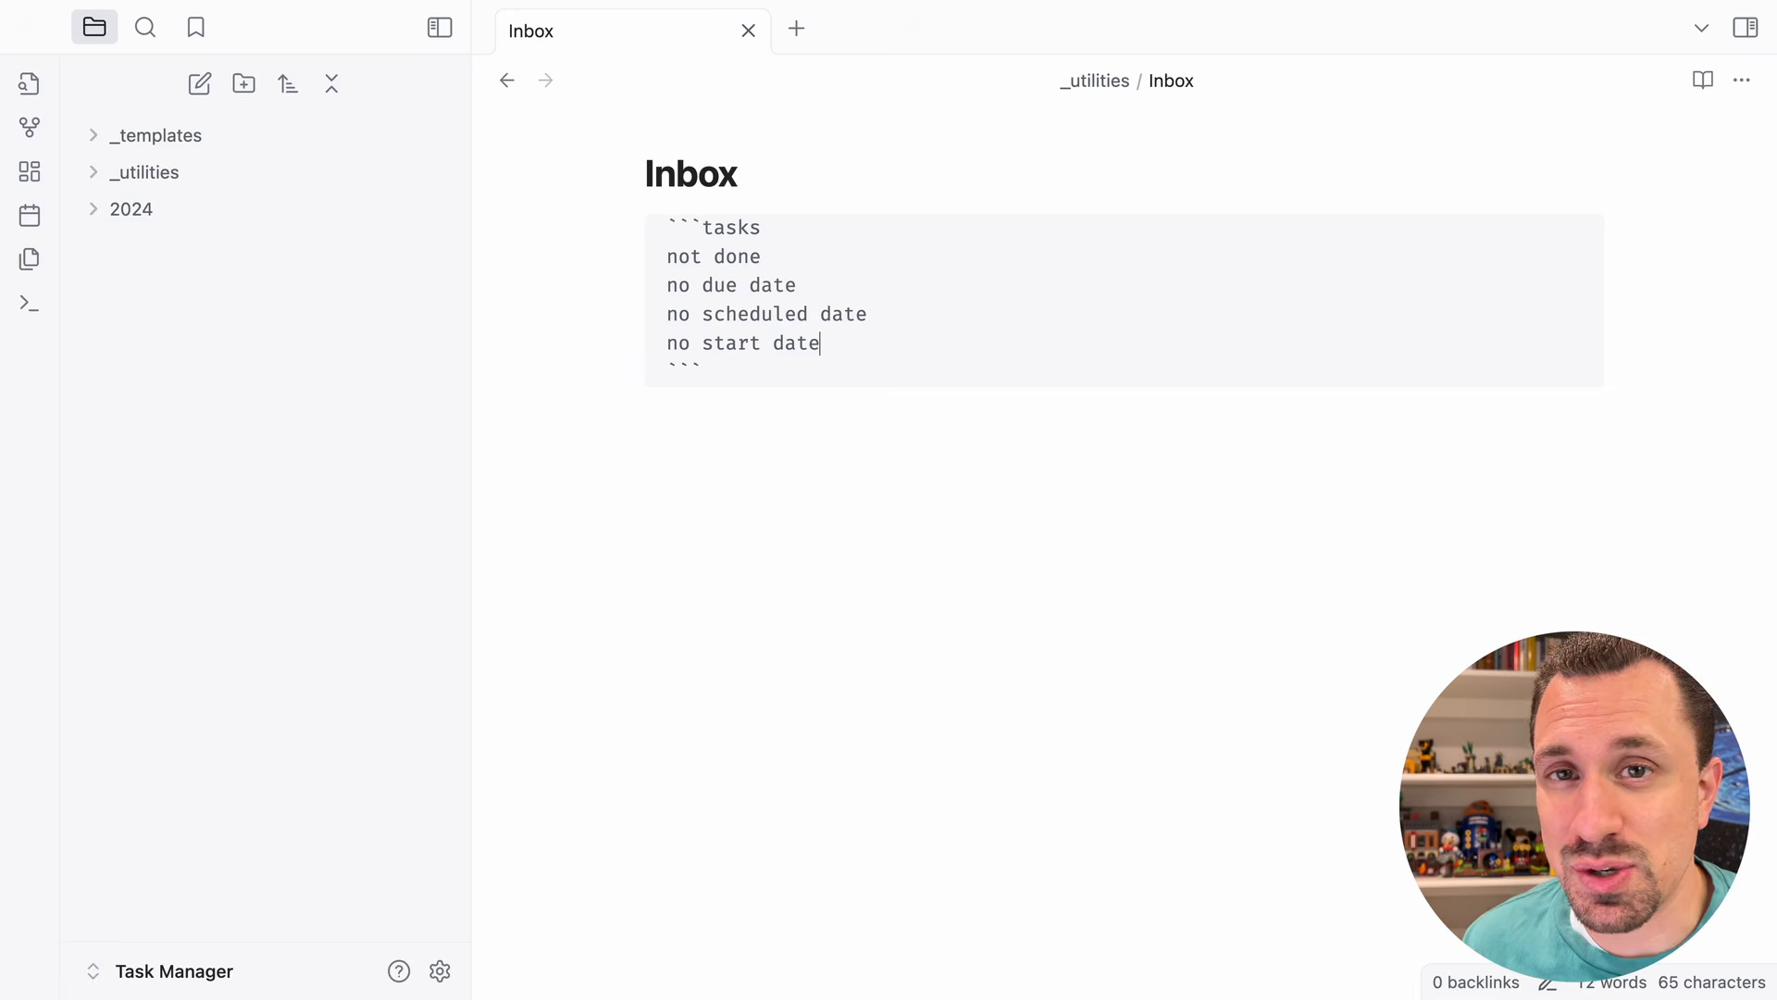
{"action": "key", "text": "Return"}
{"action": "type", "text": "no tags"}
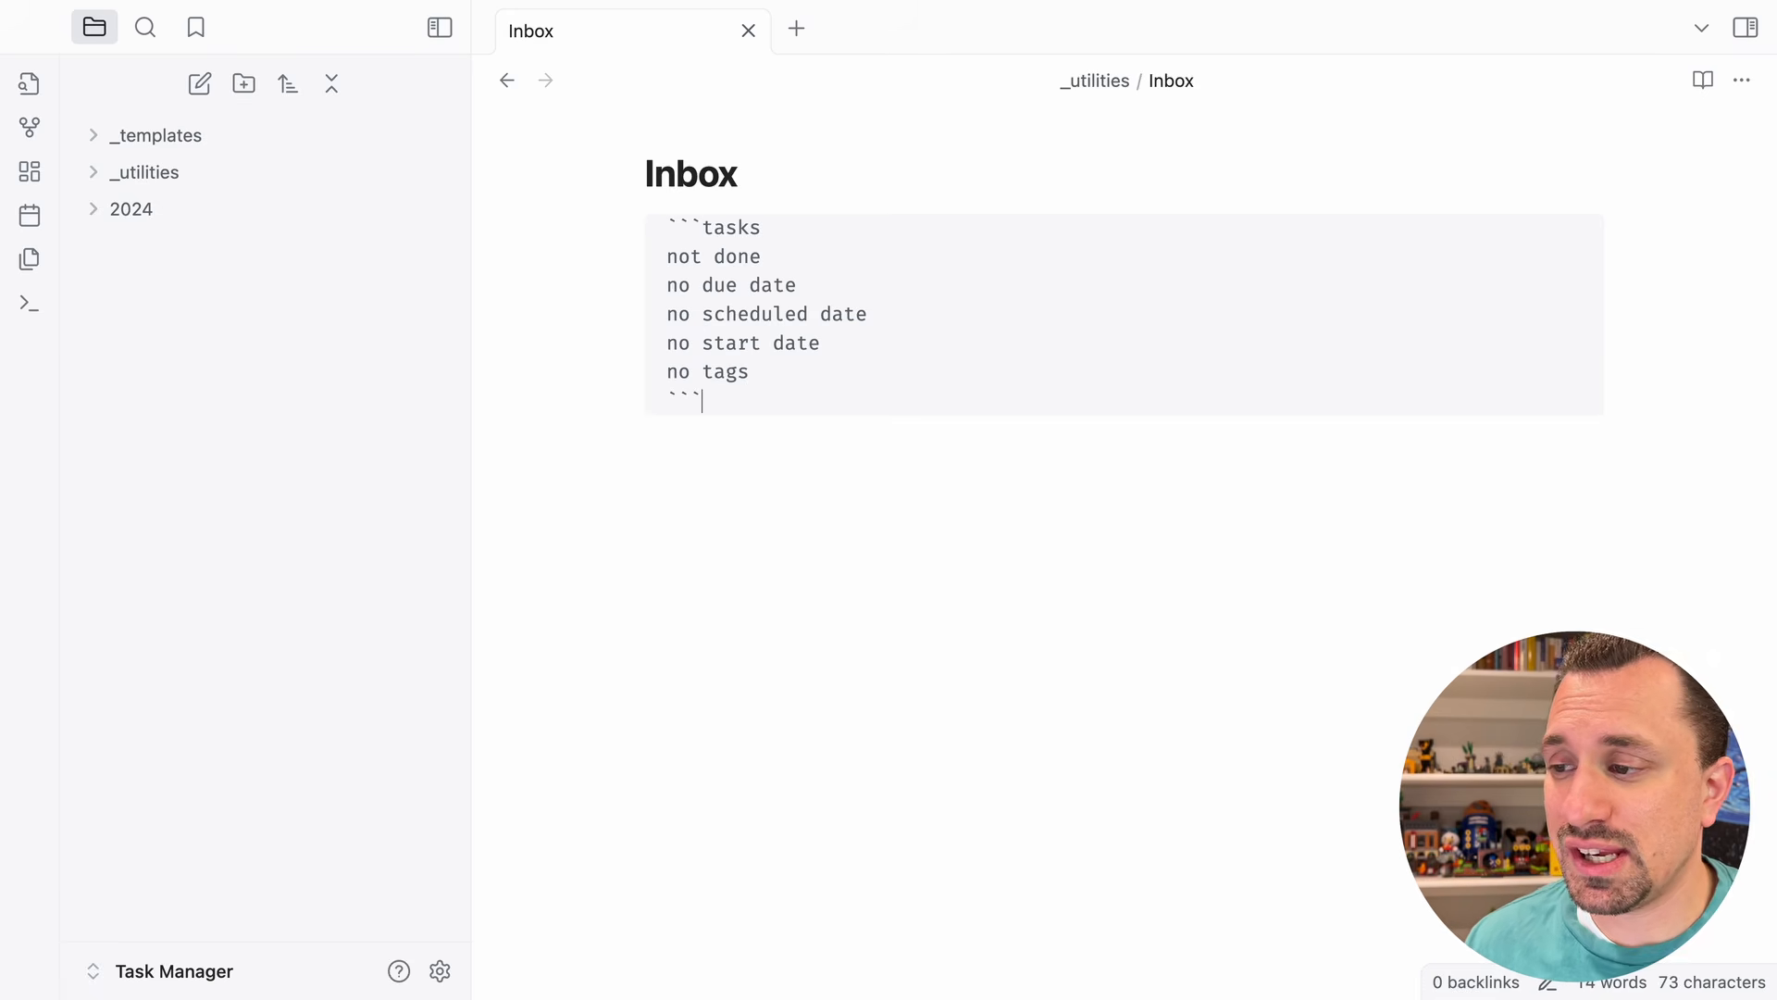
{"action": "key", "text": "Return"}
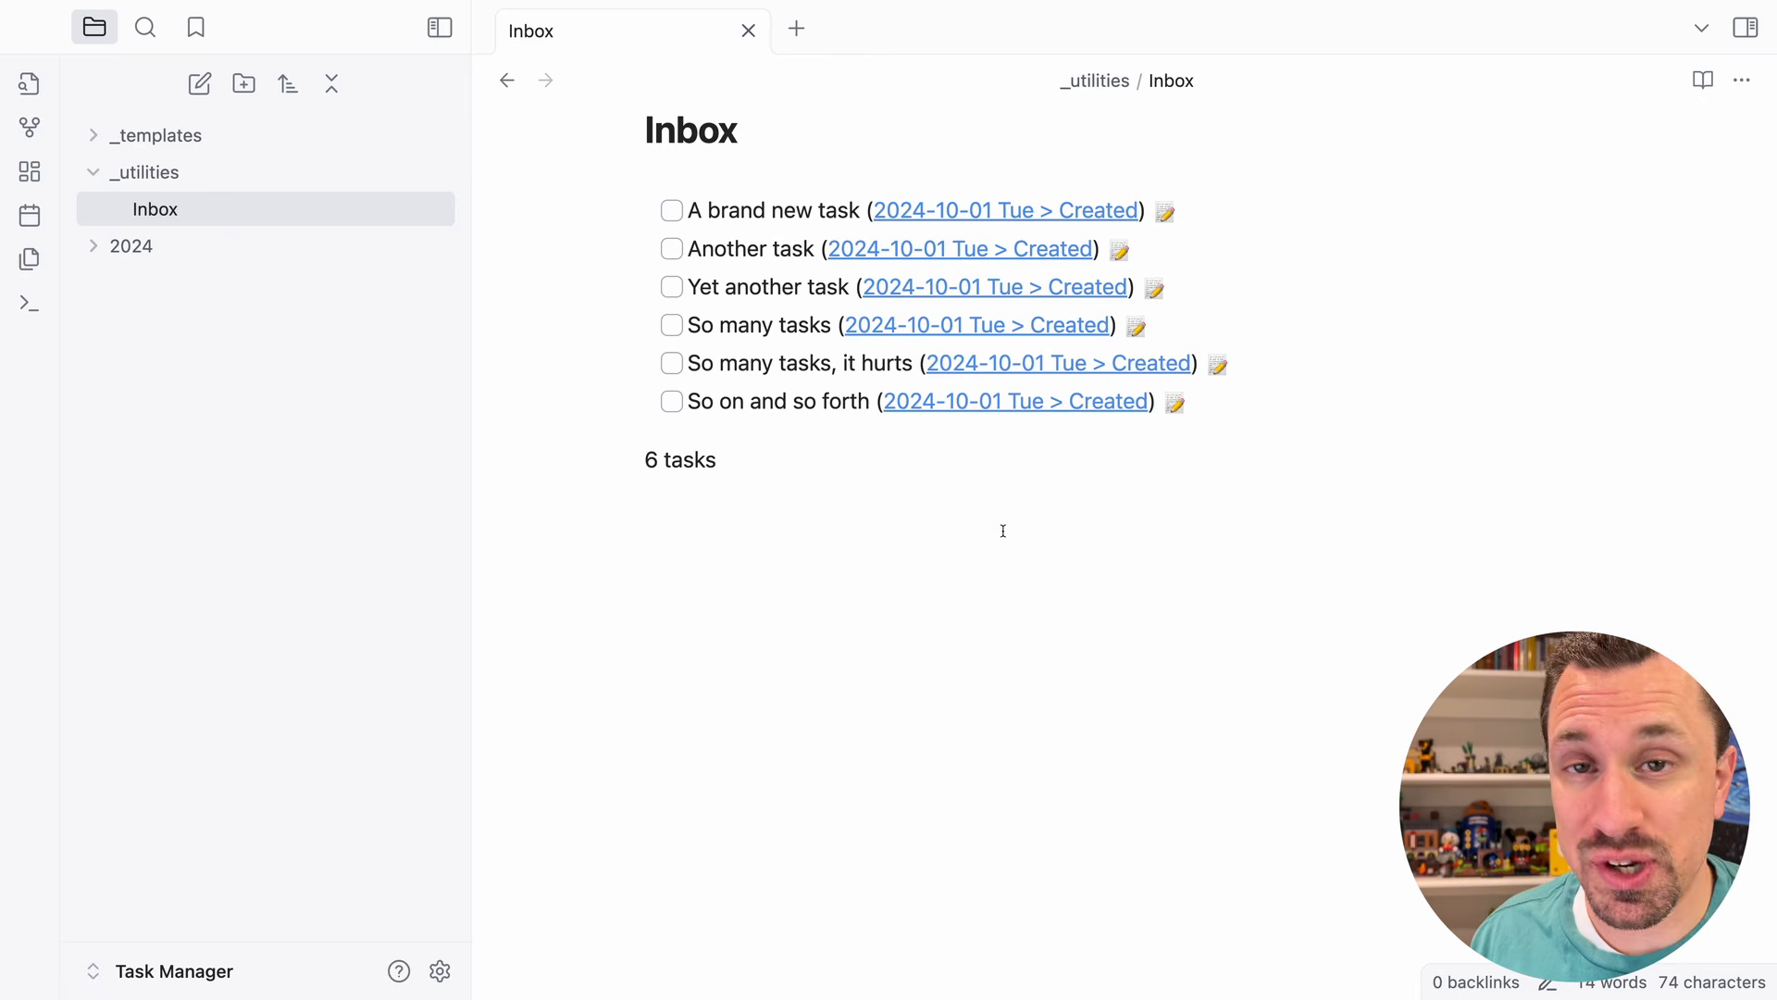
- Append "(yay!)" to the description of "A brand new task" from the Inbox list and apply the edit
{"action": "left_click", "coordinate": [1166, 216]}
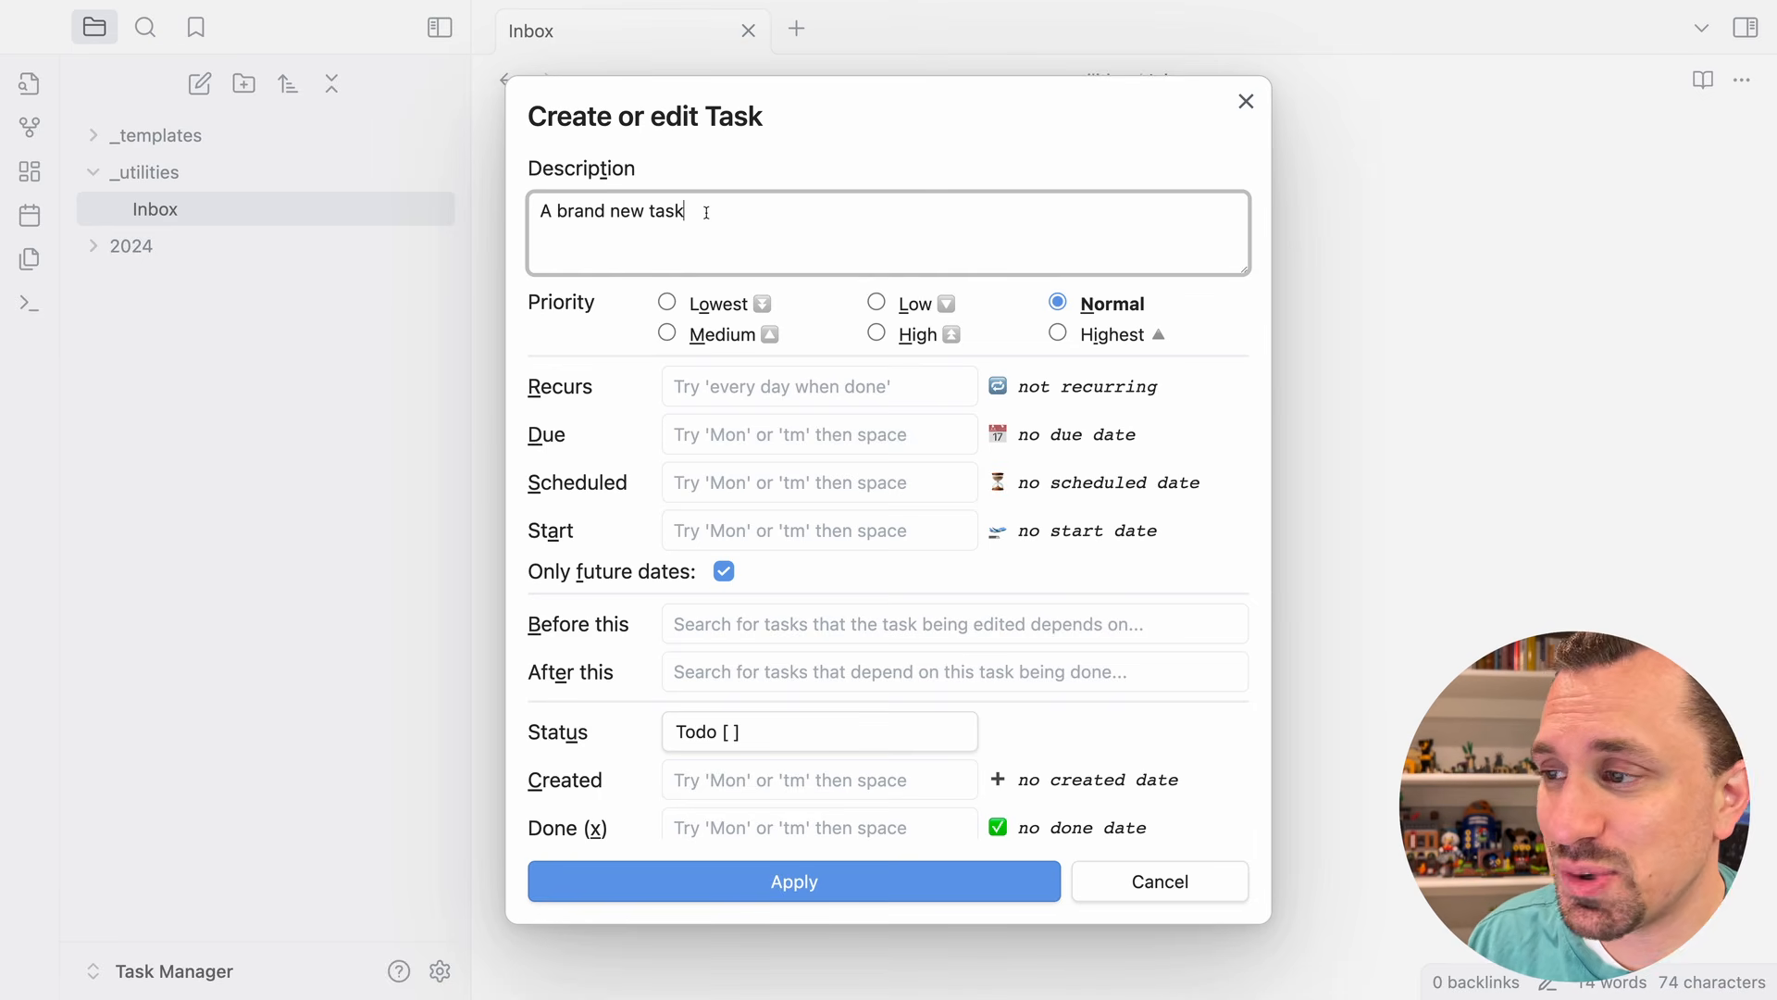
{"action": "key", "text": "super+a"}
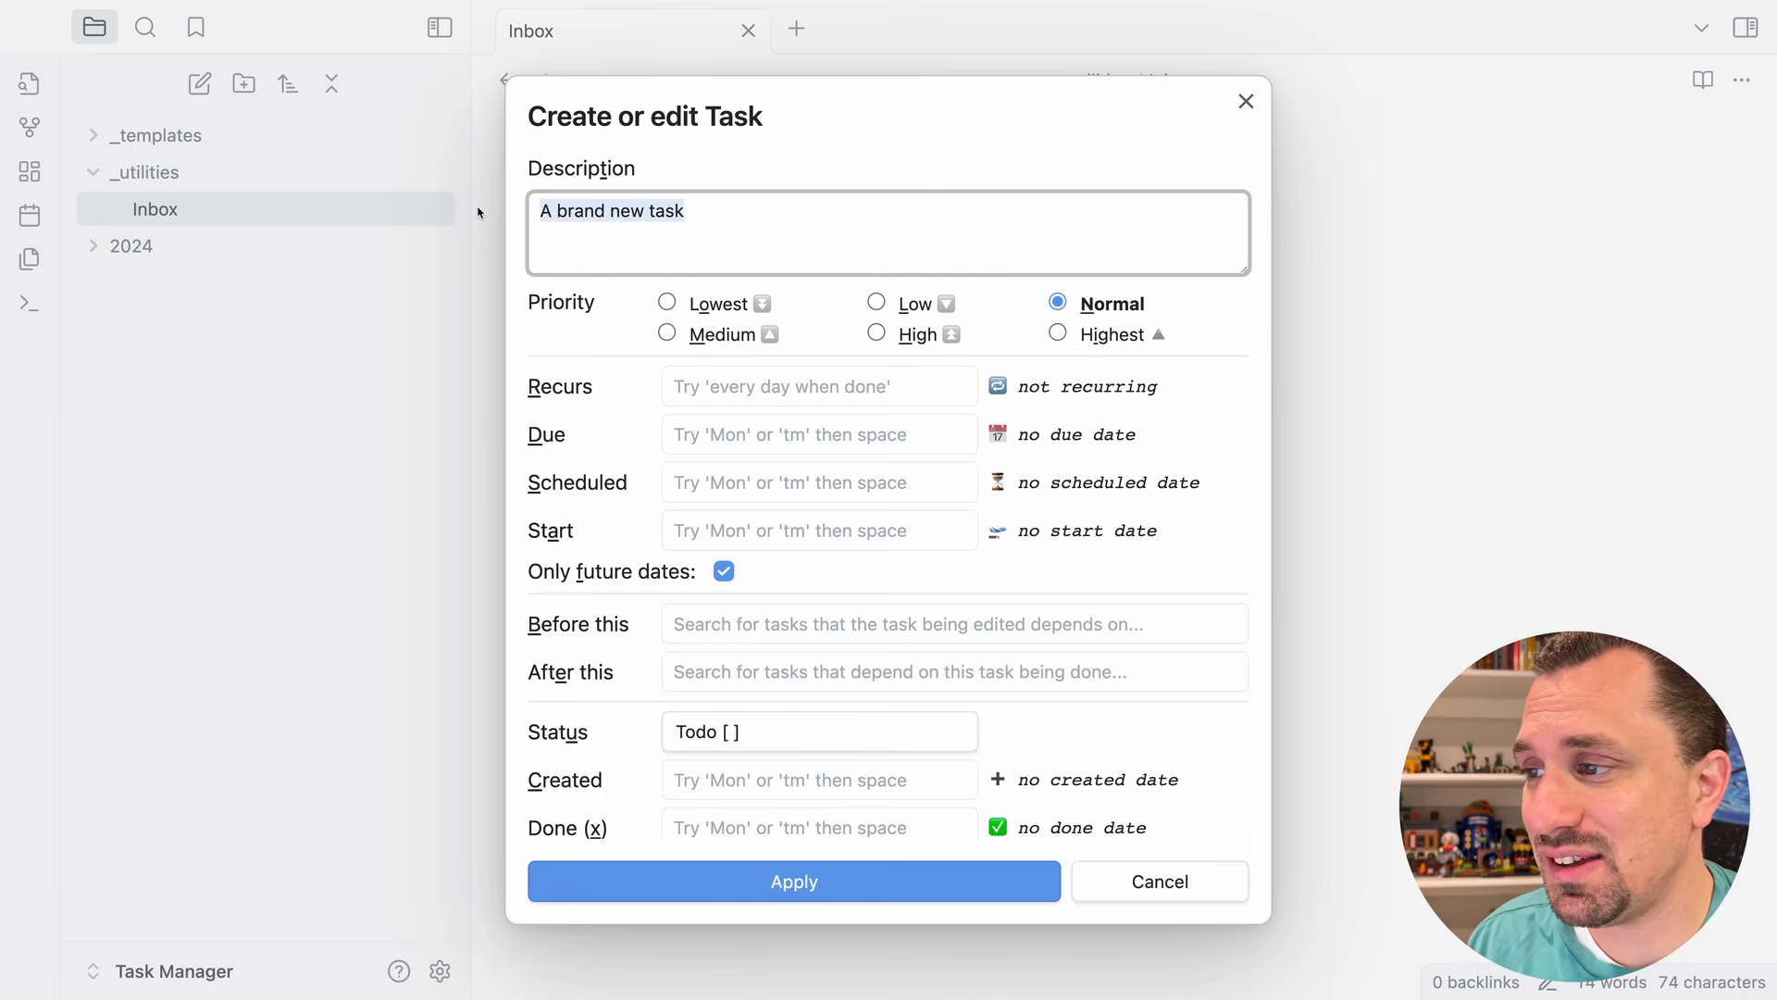
{"action": "left_click", "coordinate": [710, 215]}
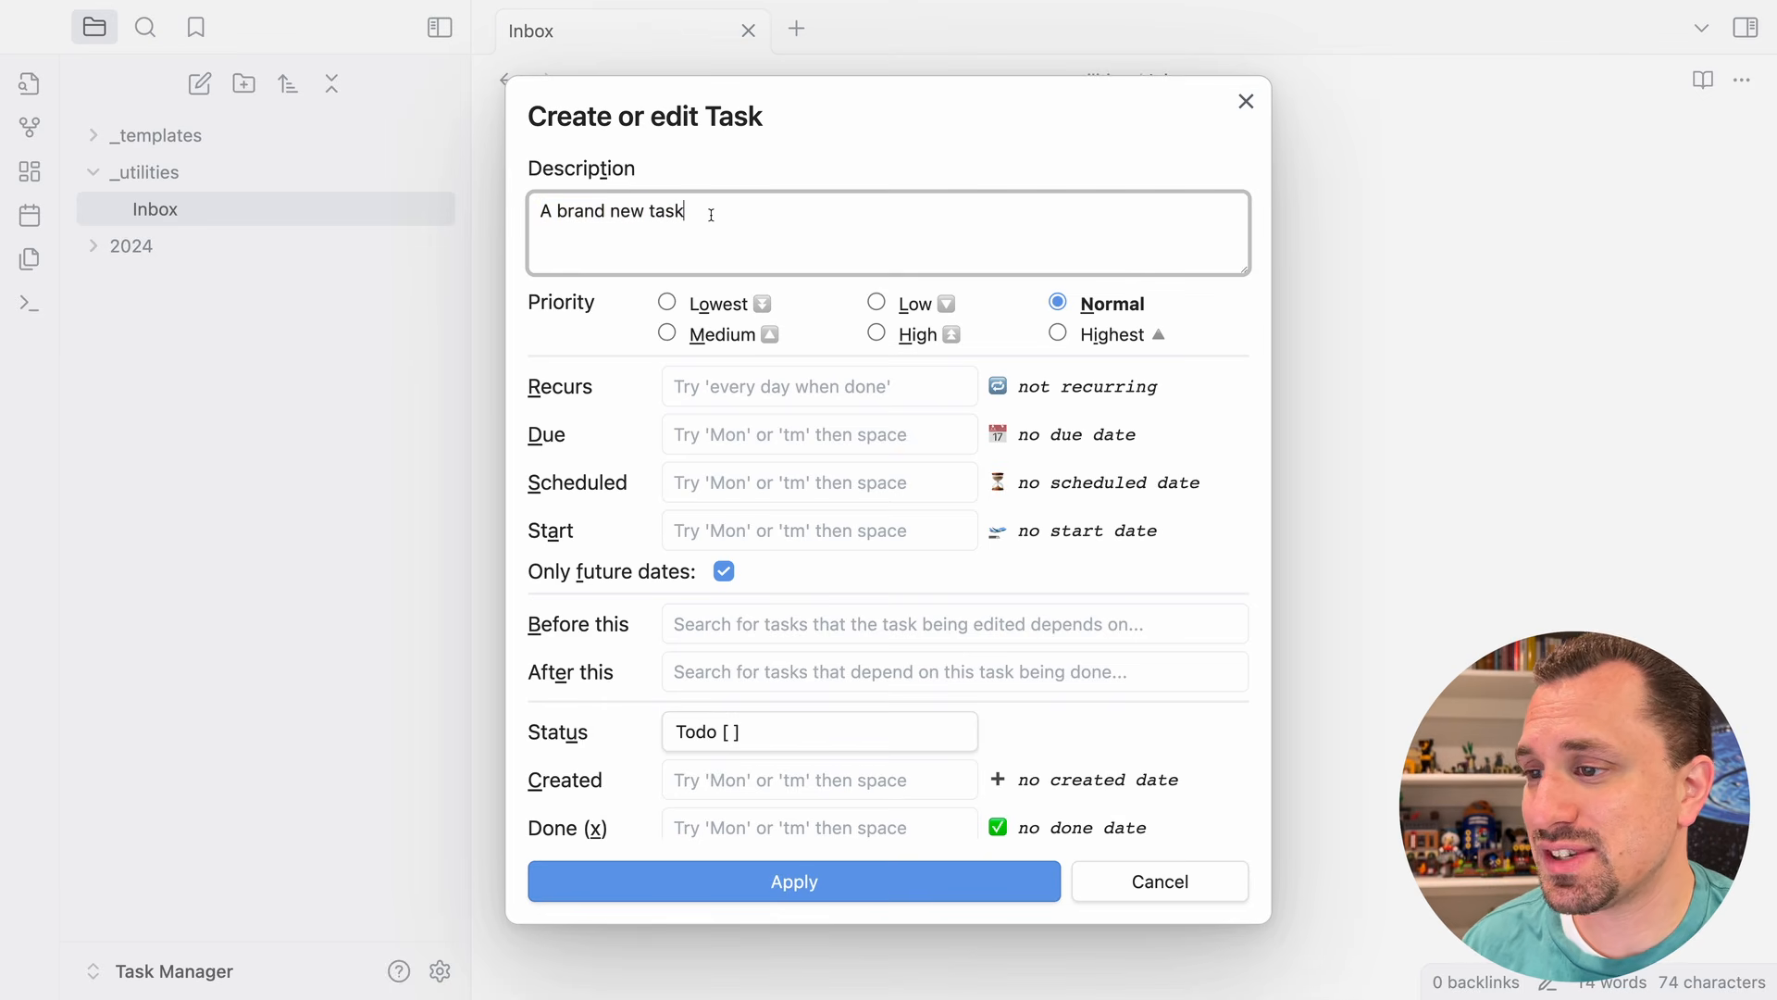
{"action": "type", "text": "(yay!)"}
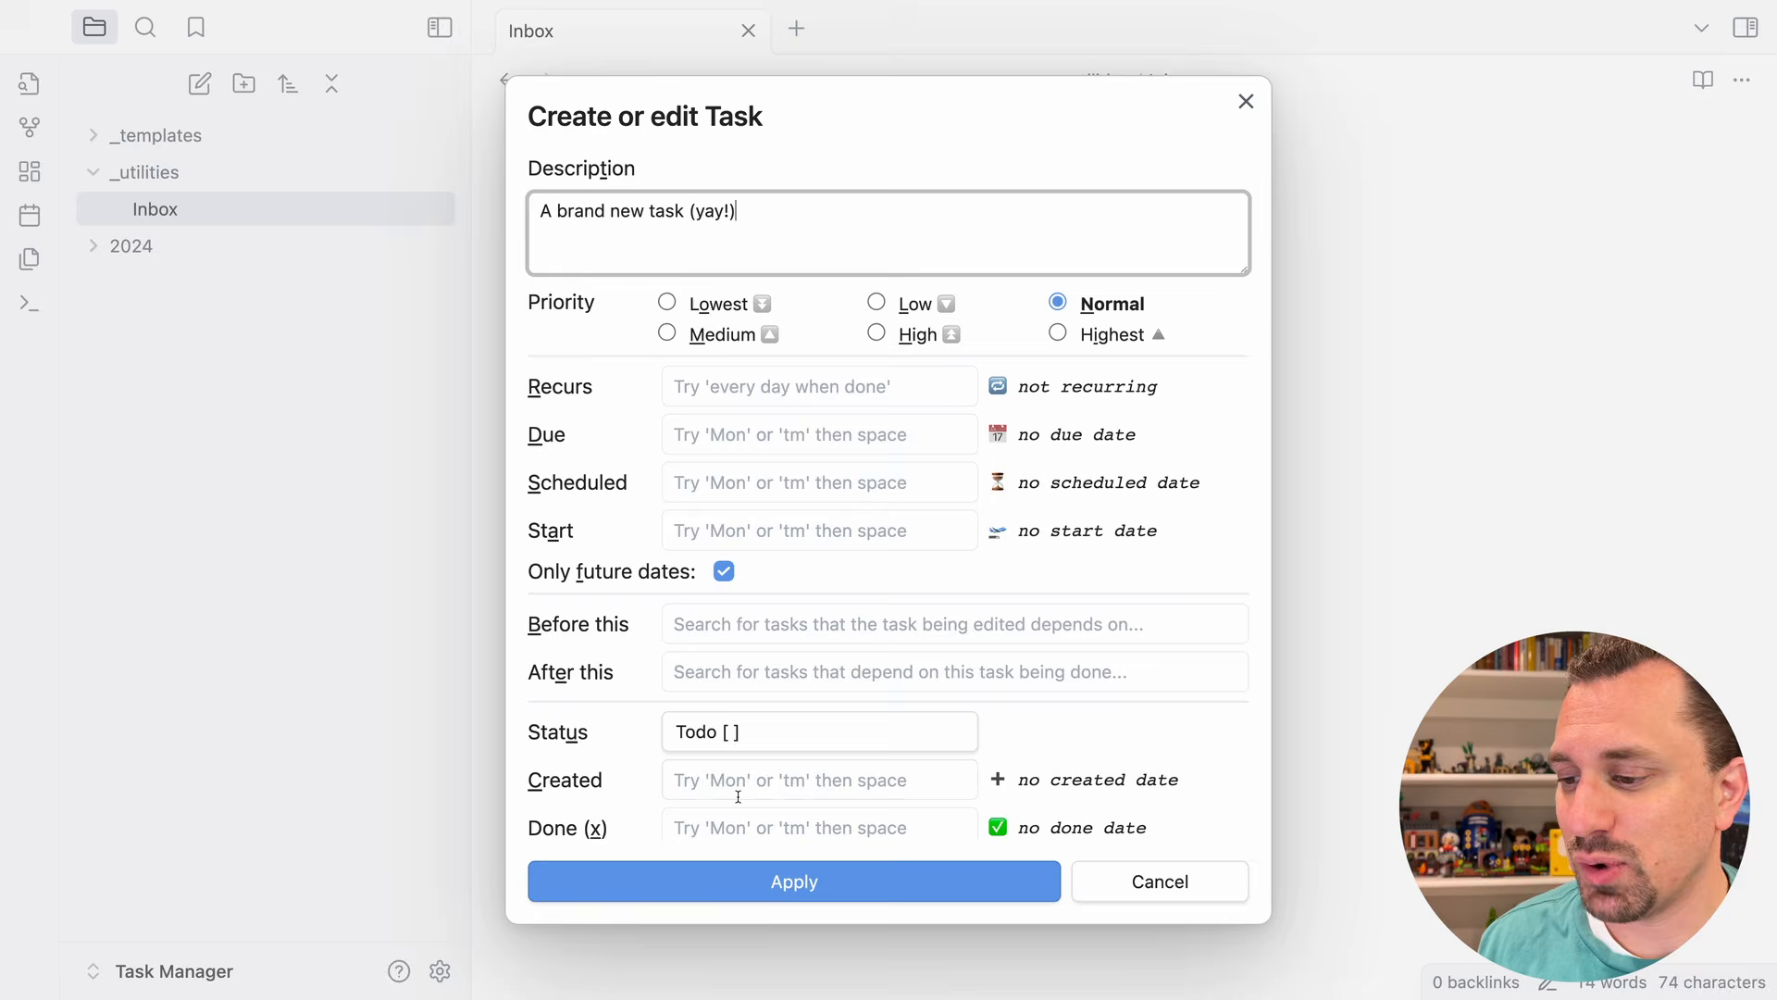
{"action": "left_click", "coordinate": [858, 894]}
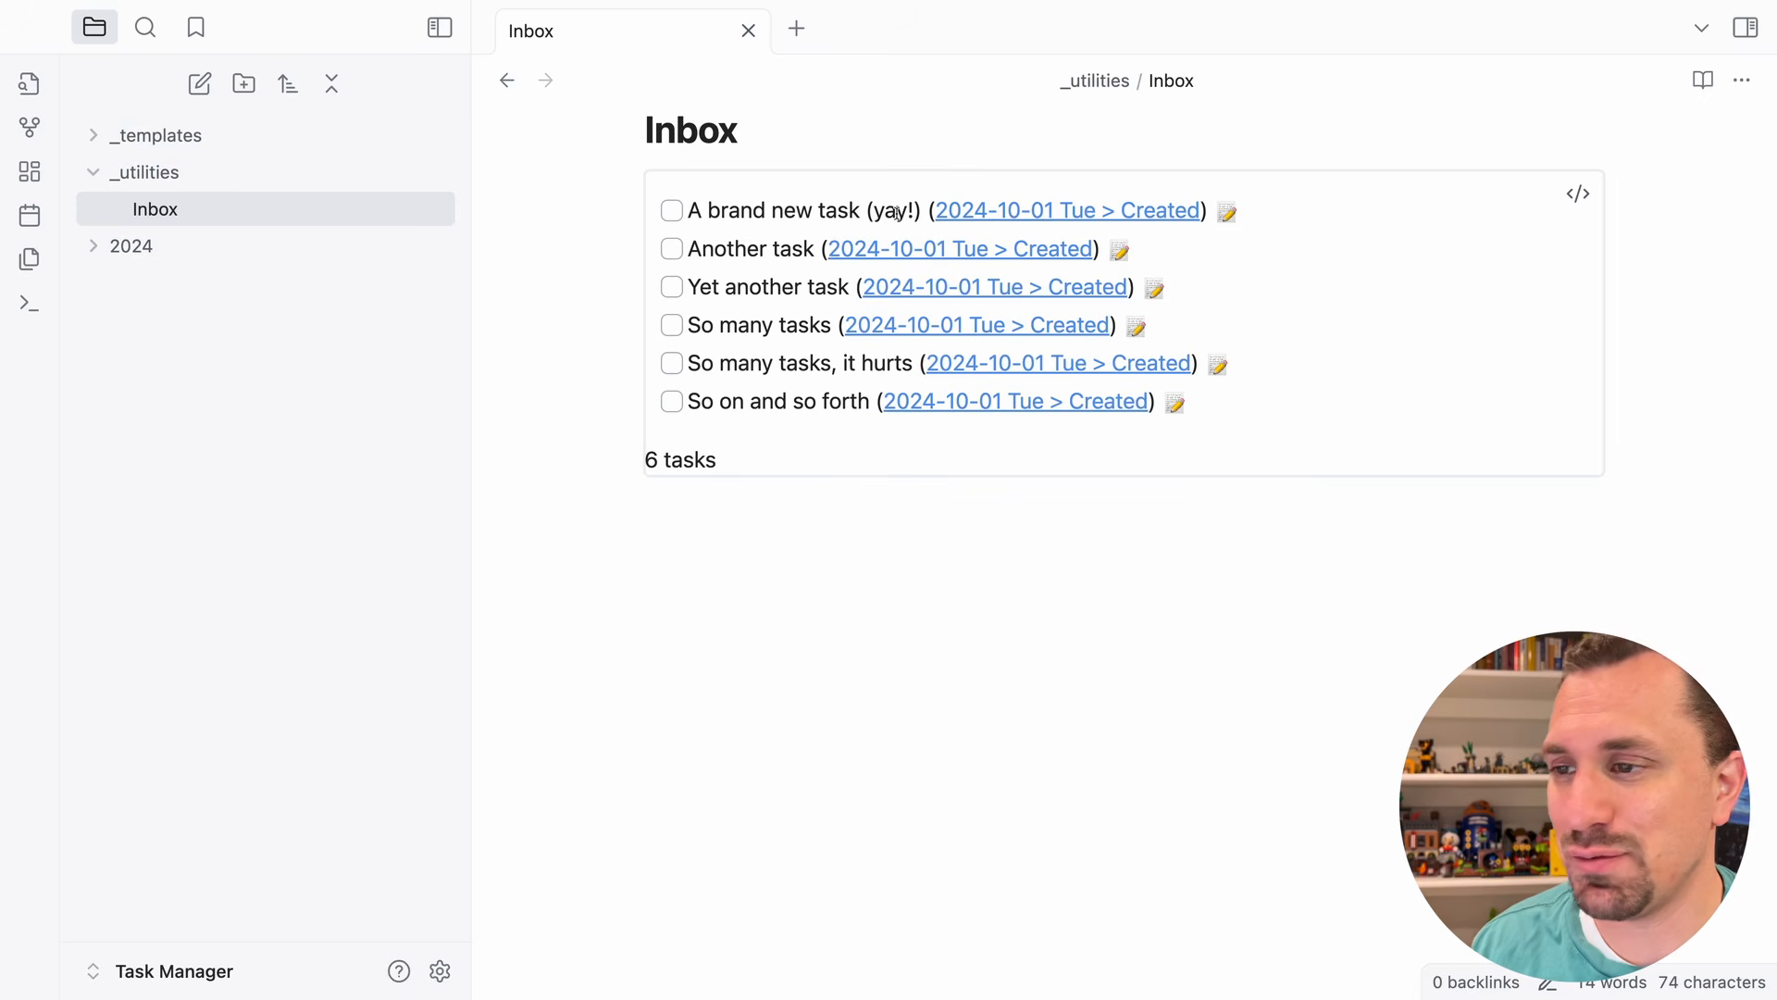
- Reopen "A brand new task" for editing and remove "(yay!)" from its description
{"action": "left_click", "coordinate": [1229, 212]}
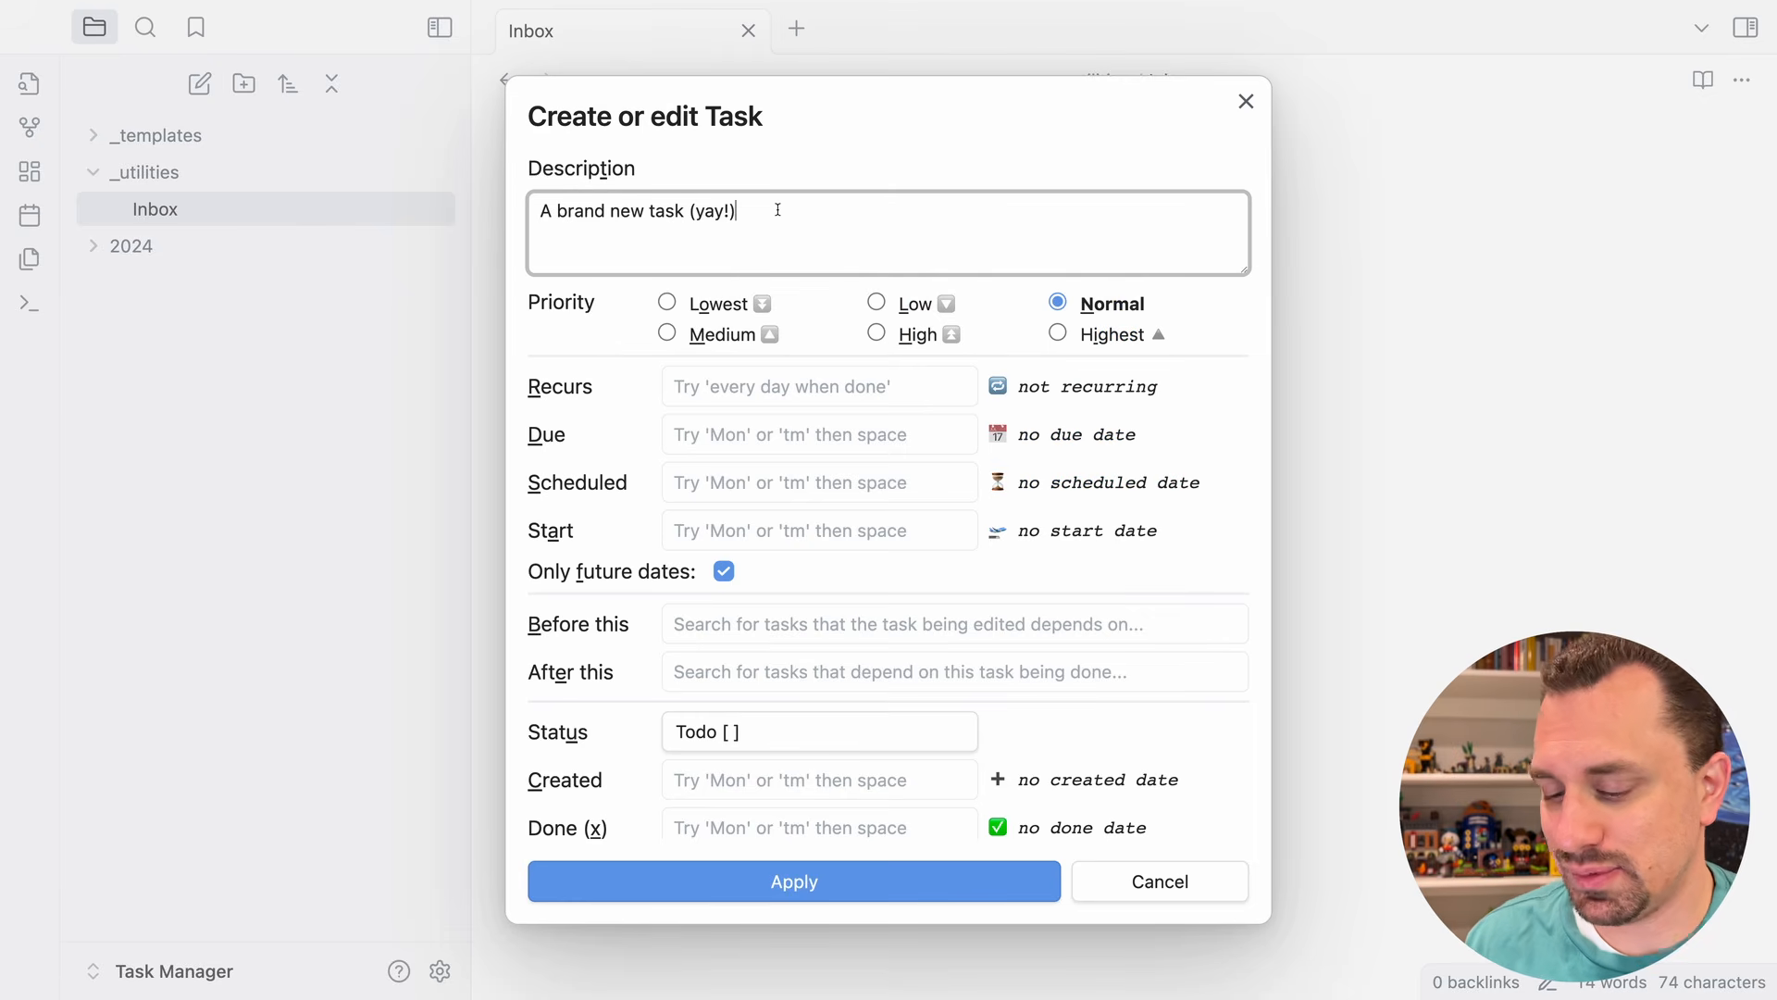
{"action": "key", "text": "shift+Left"}
{"action": "key", "text": "shift+Left"}
{"action": "key", "text": "shift+Left"}
{"action": "key", "text": "shift+Left"}
{"action": "key", "text": "shift+Left"}
{"action": "key", "text": "shift+Left"}
{"action": "key", "text": "BackSpace"}
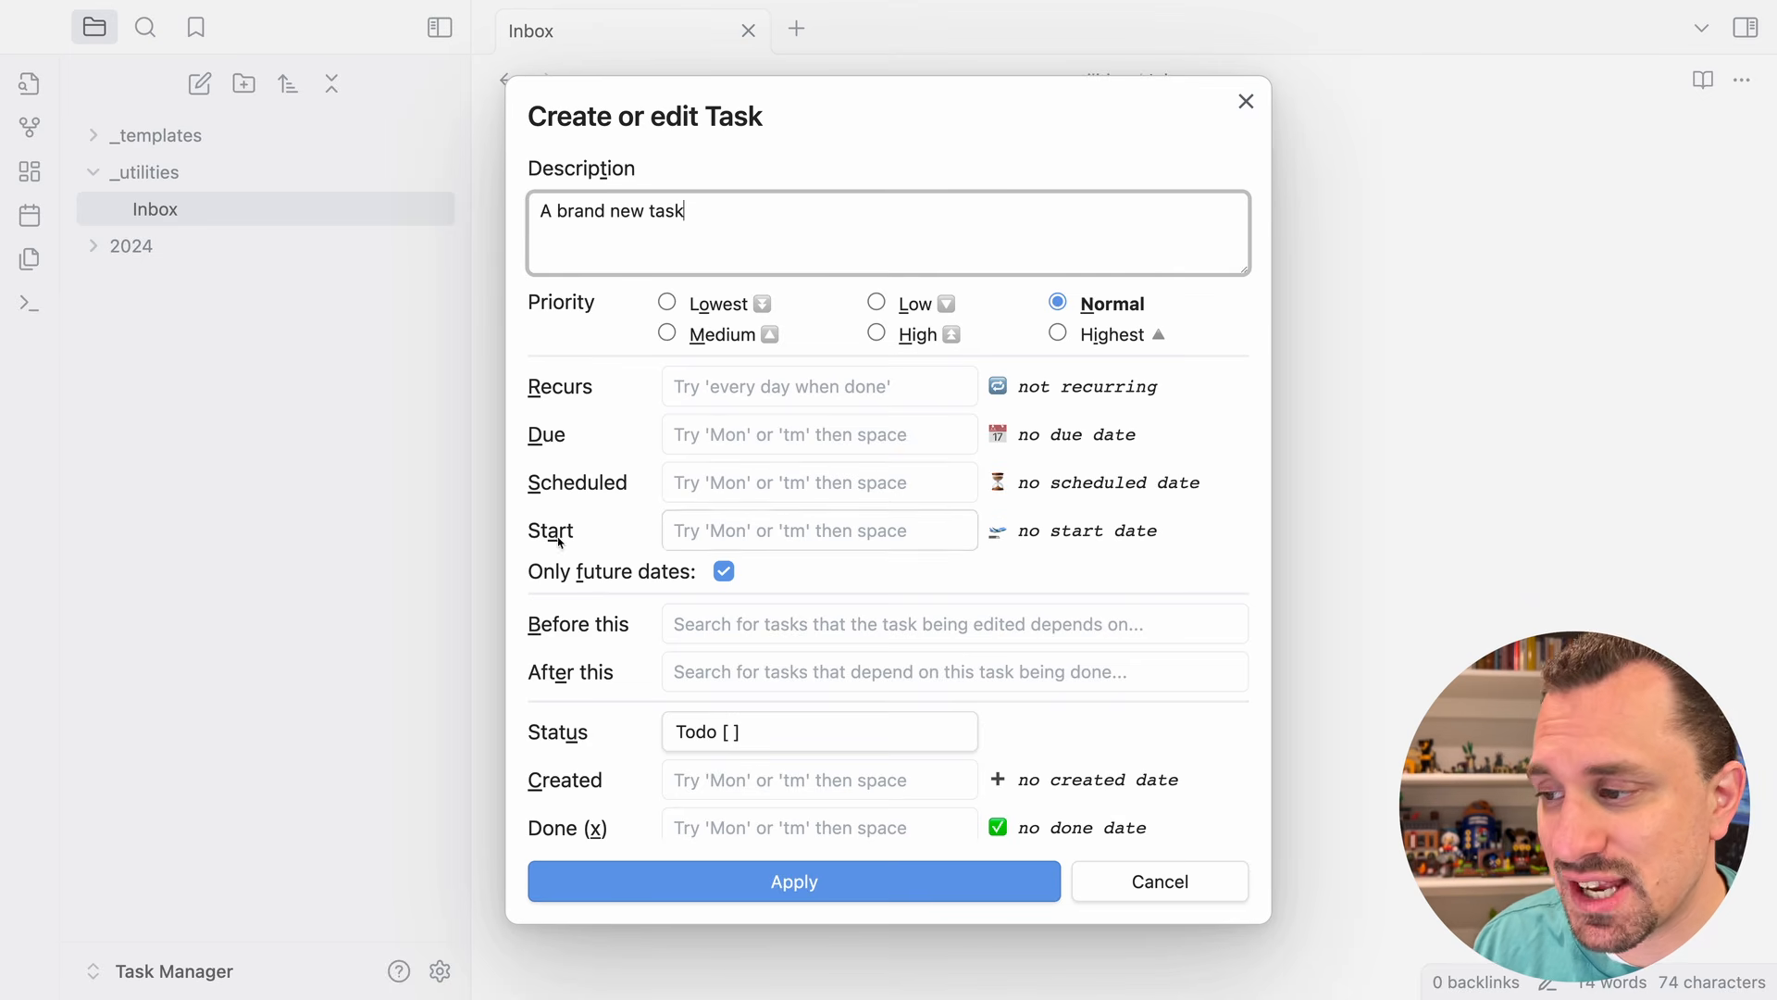
- Examine the Before this and After this dependency choices and the available Status options for "A brand new task"
{"action": "scroll", "coordinate": [746, 563], "scroll_direction": "down", "scroll_amount": 2}
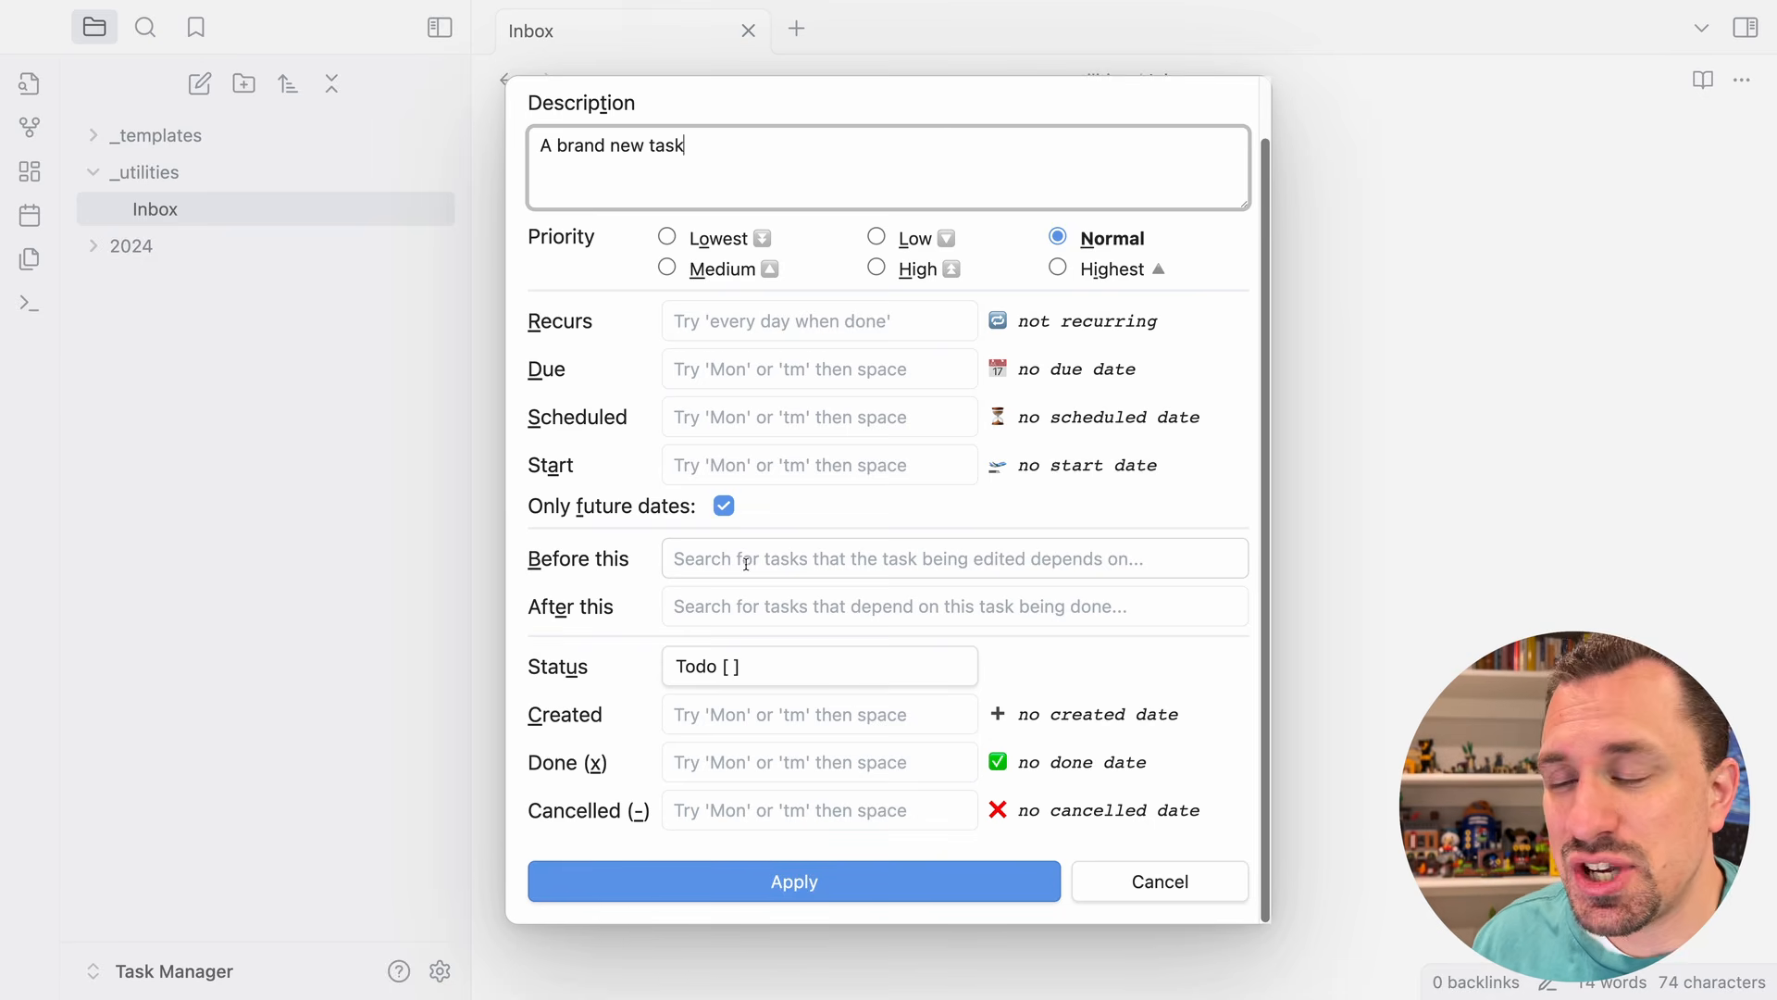
{"action": "left_click", "coordinate": [761, 558]}
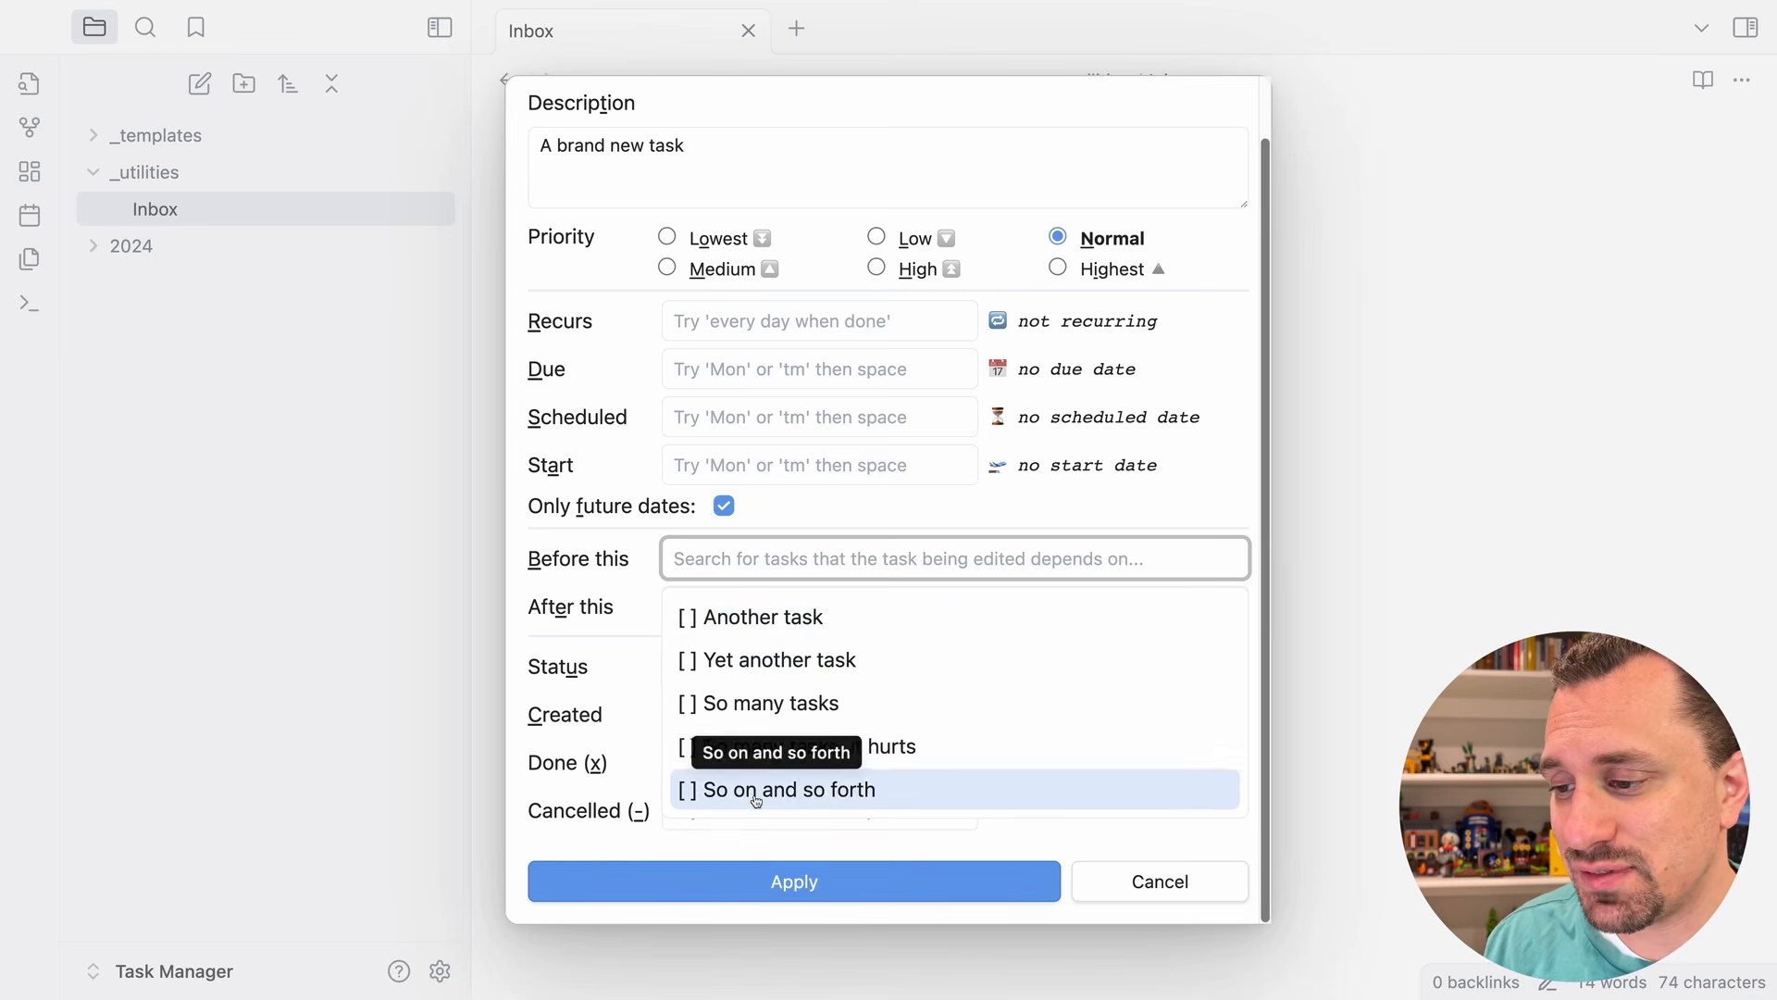
{"action": "left_click", "coordinate": [659, 627]}
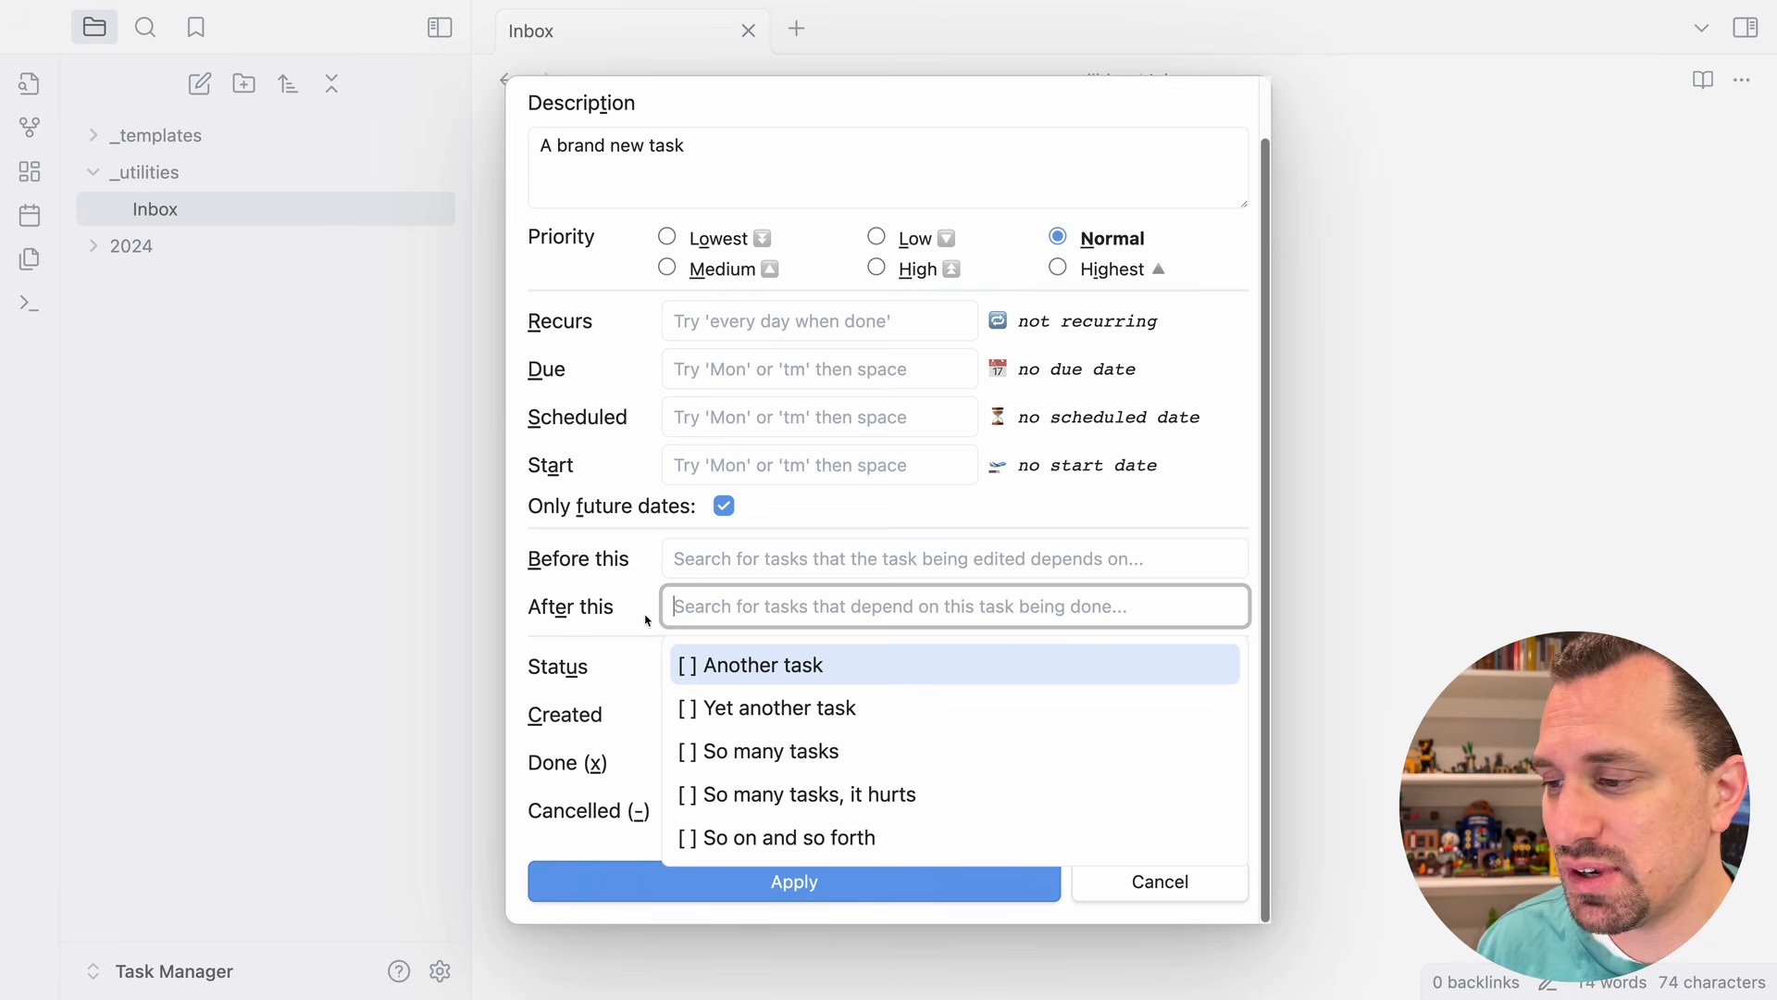
{"action": "left_click", "coordinate": [762, 667]}
{"action": "left_click", "coordinate": [762, 667]}
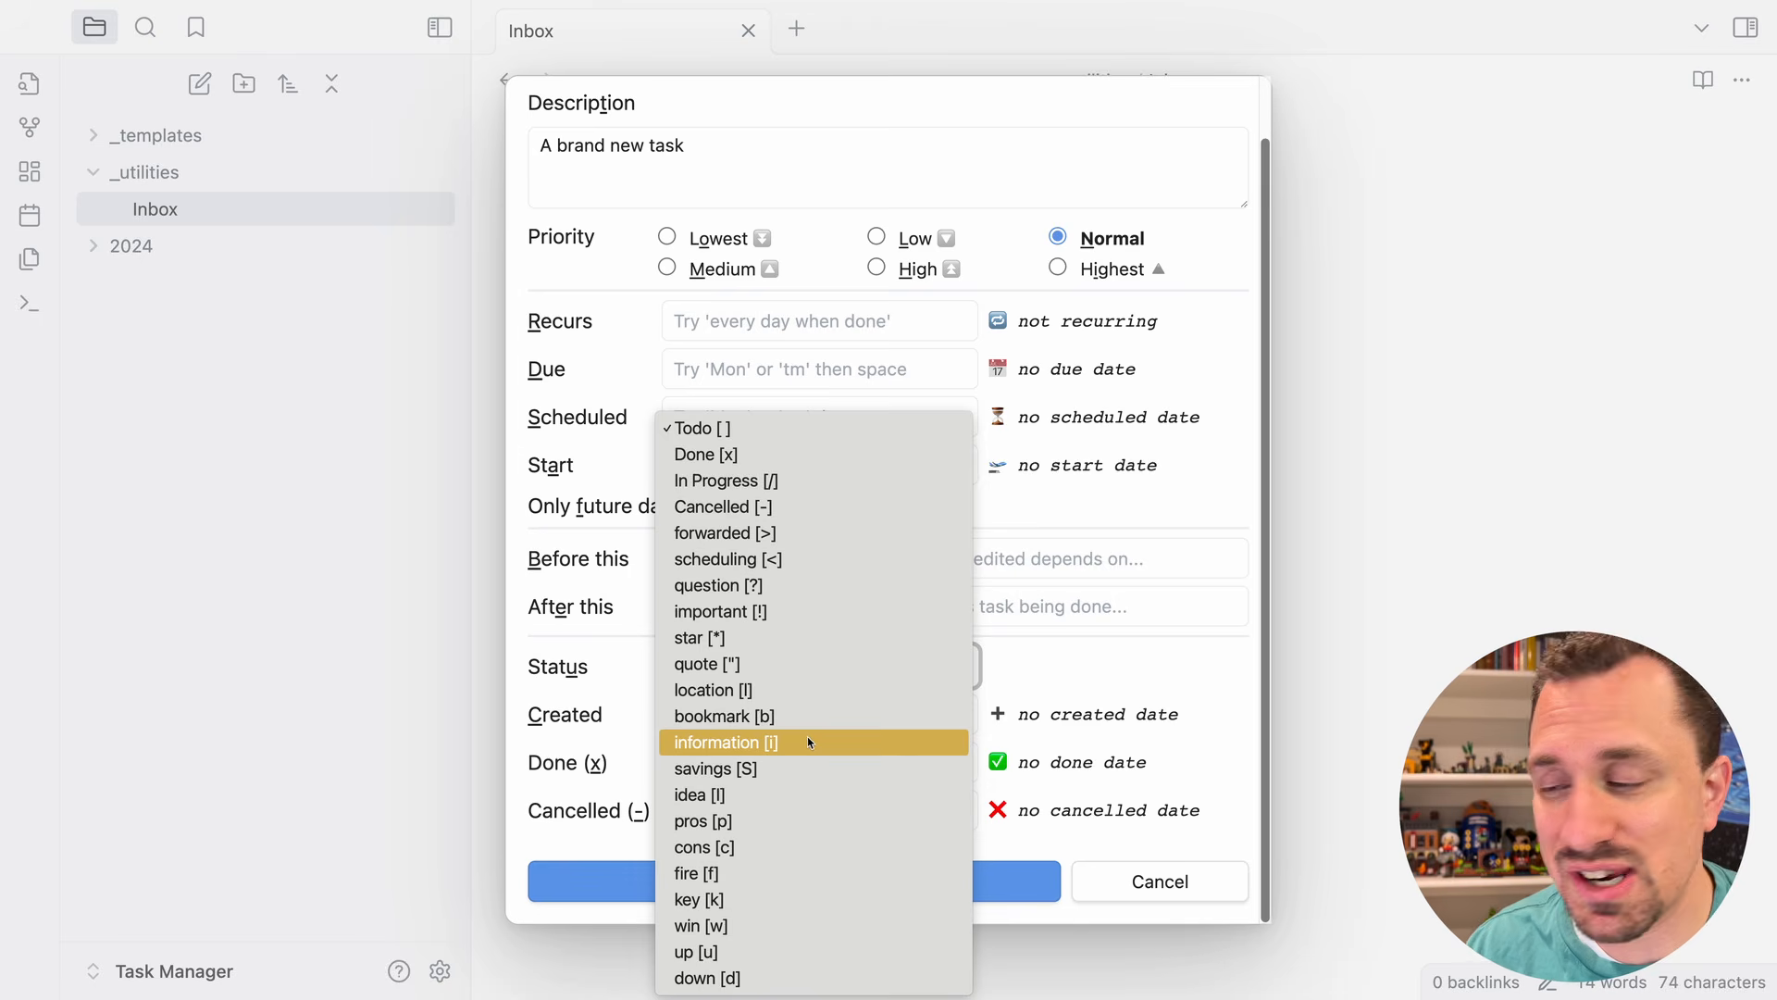
{"action": "left_click", "coordinate": [573, 665]}
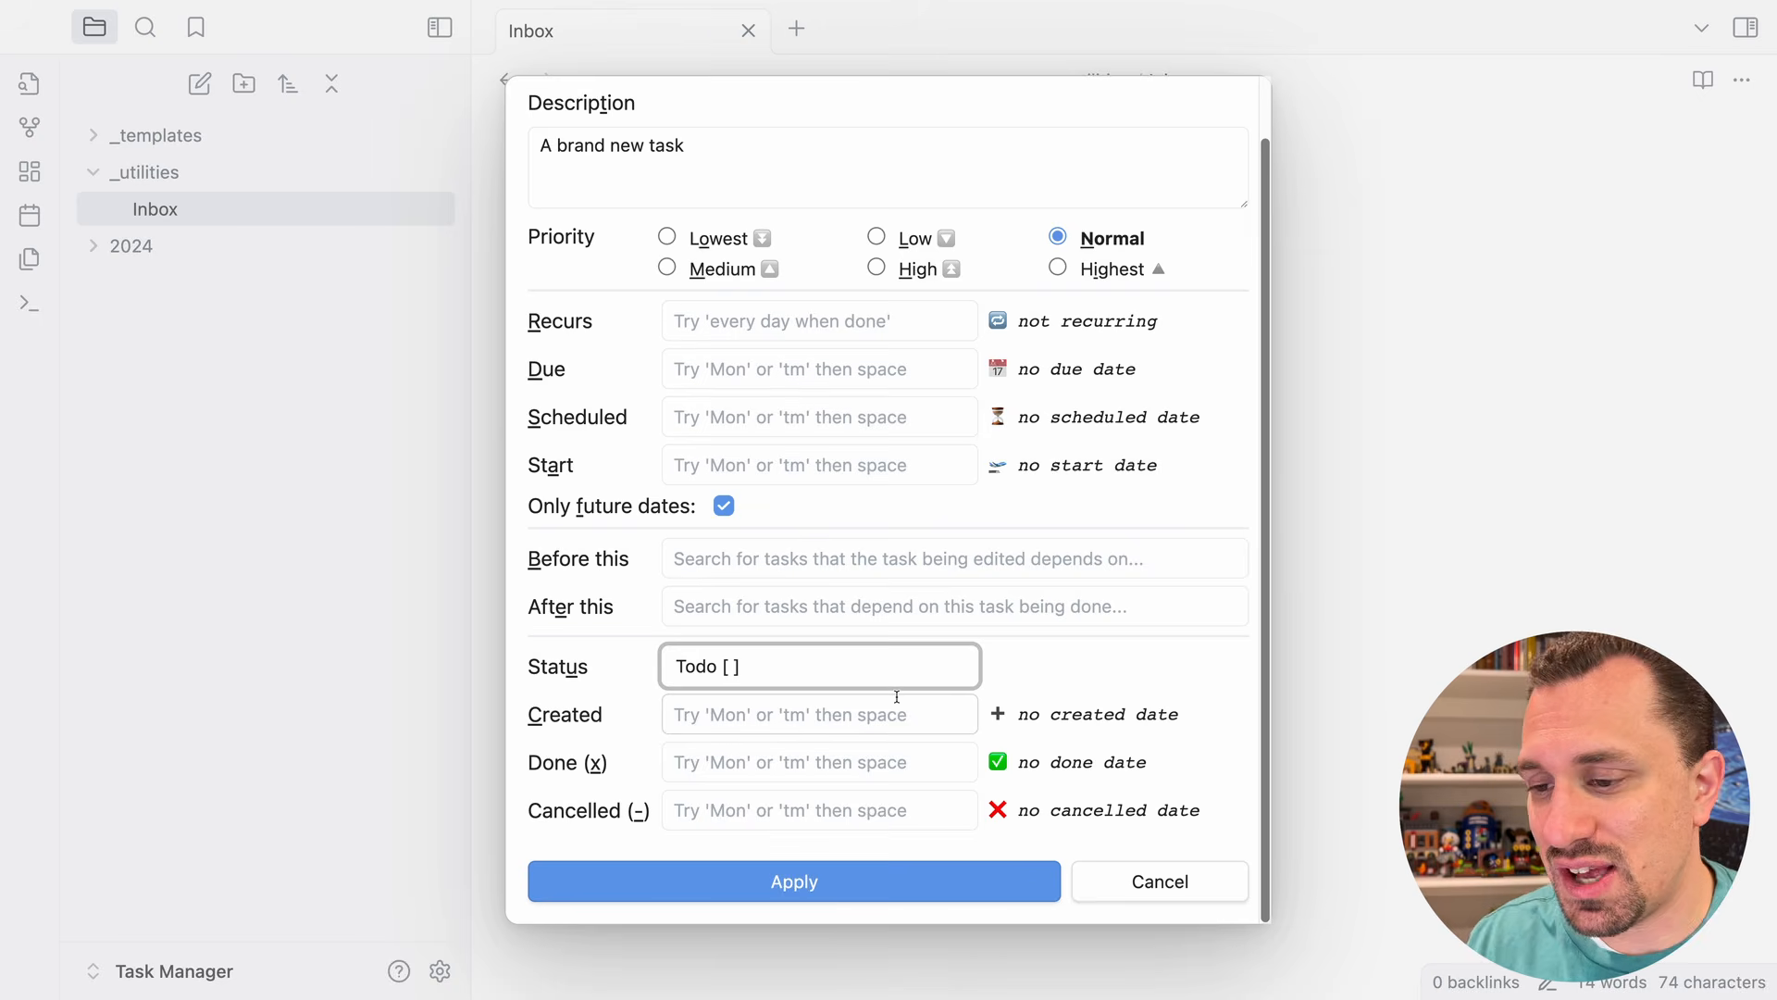
{"action": "scroll", "coordinate": [897, 696], "scroll_direction": "up", "scroll_amount": 2}
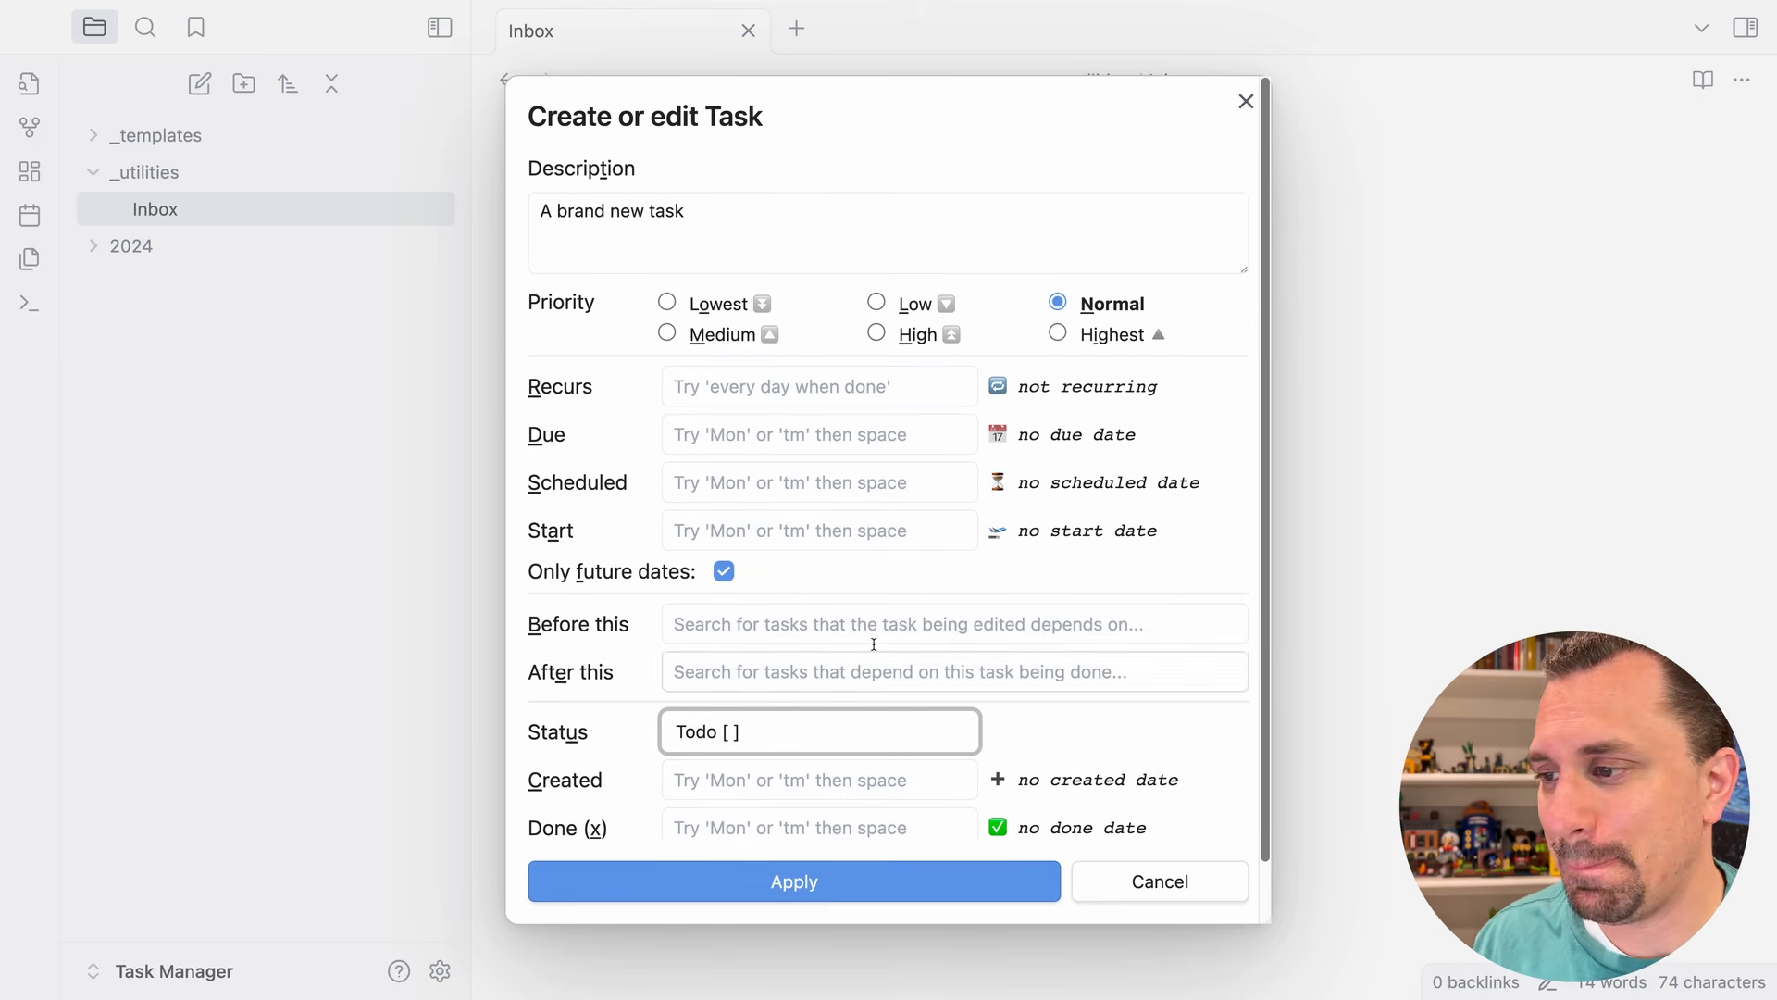
- Try tomorrow as the due date of "A brand new task", replace it with friday and apply the change
{"action": "left_click", "coordinate": [813, 436]}
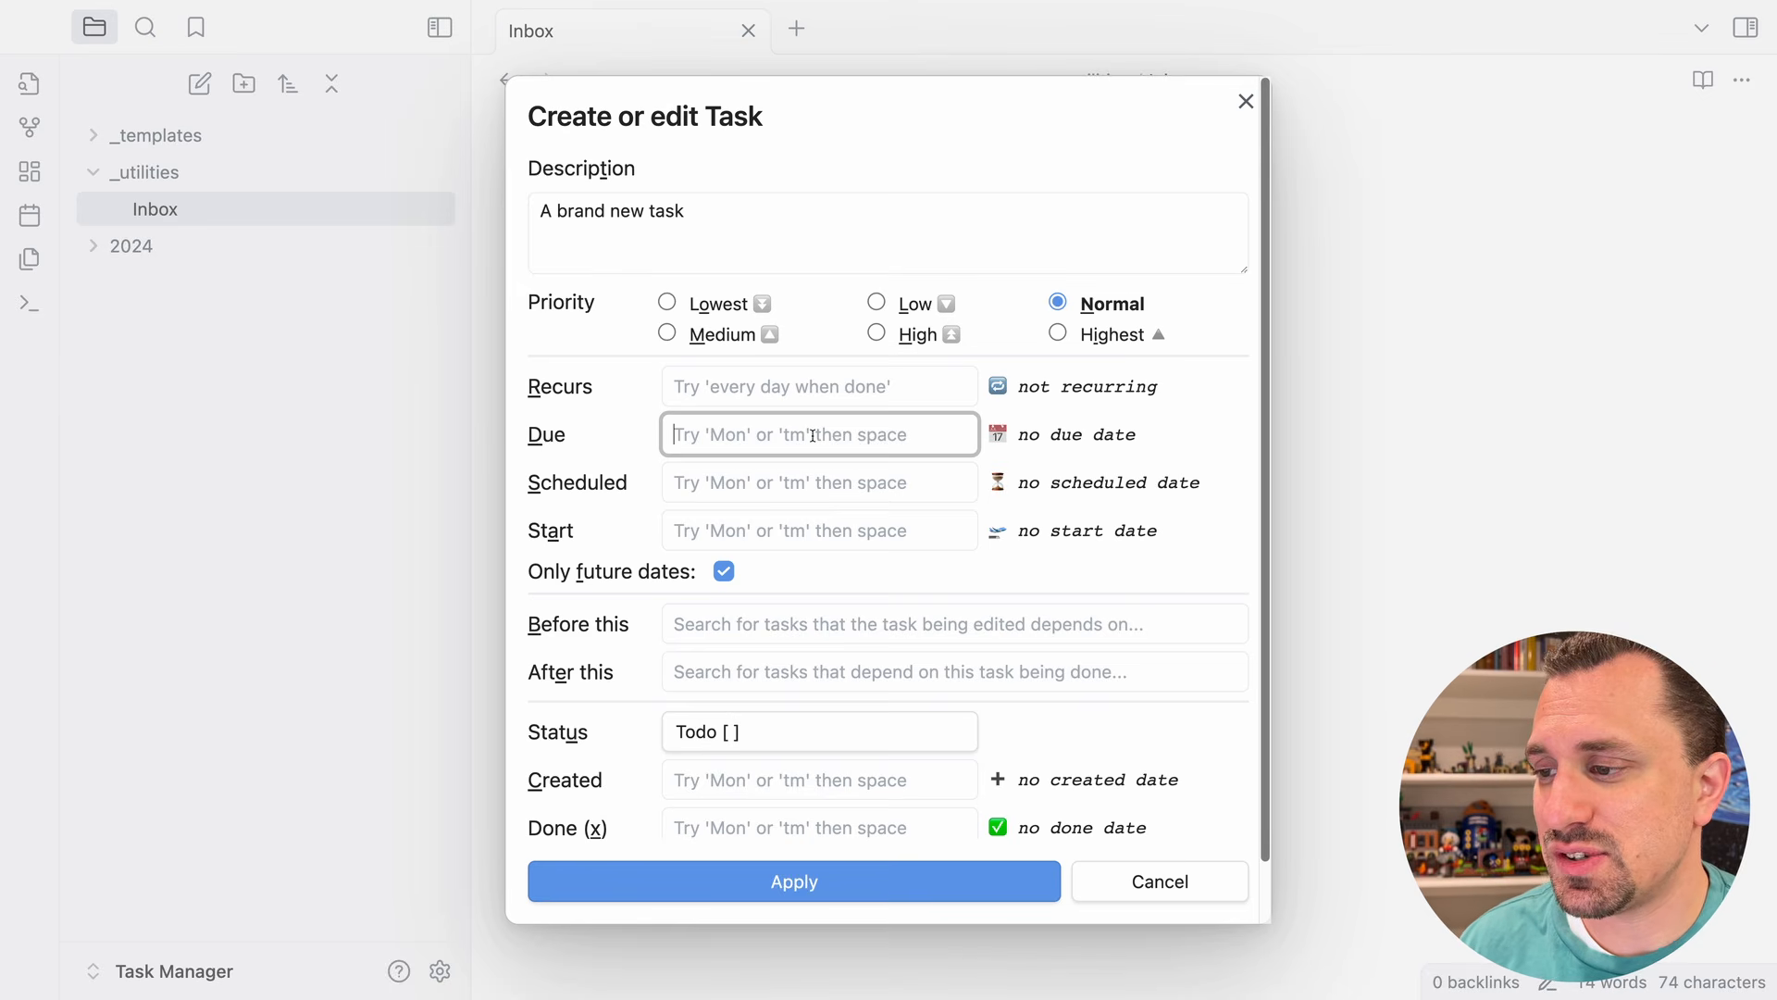
{"action": "type", "text": "tomorrow"}
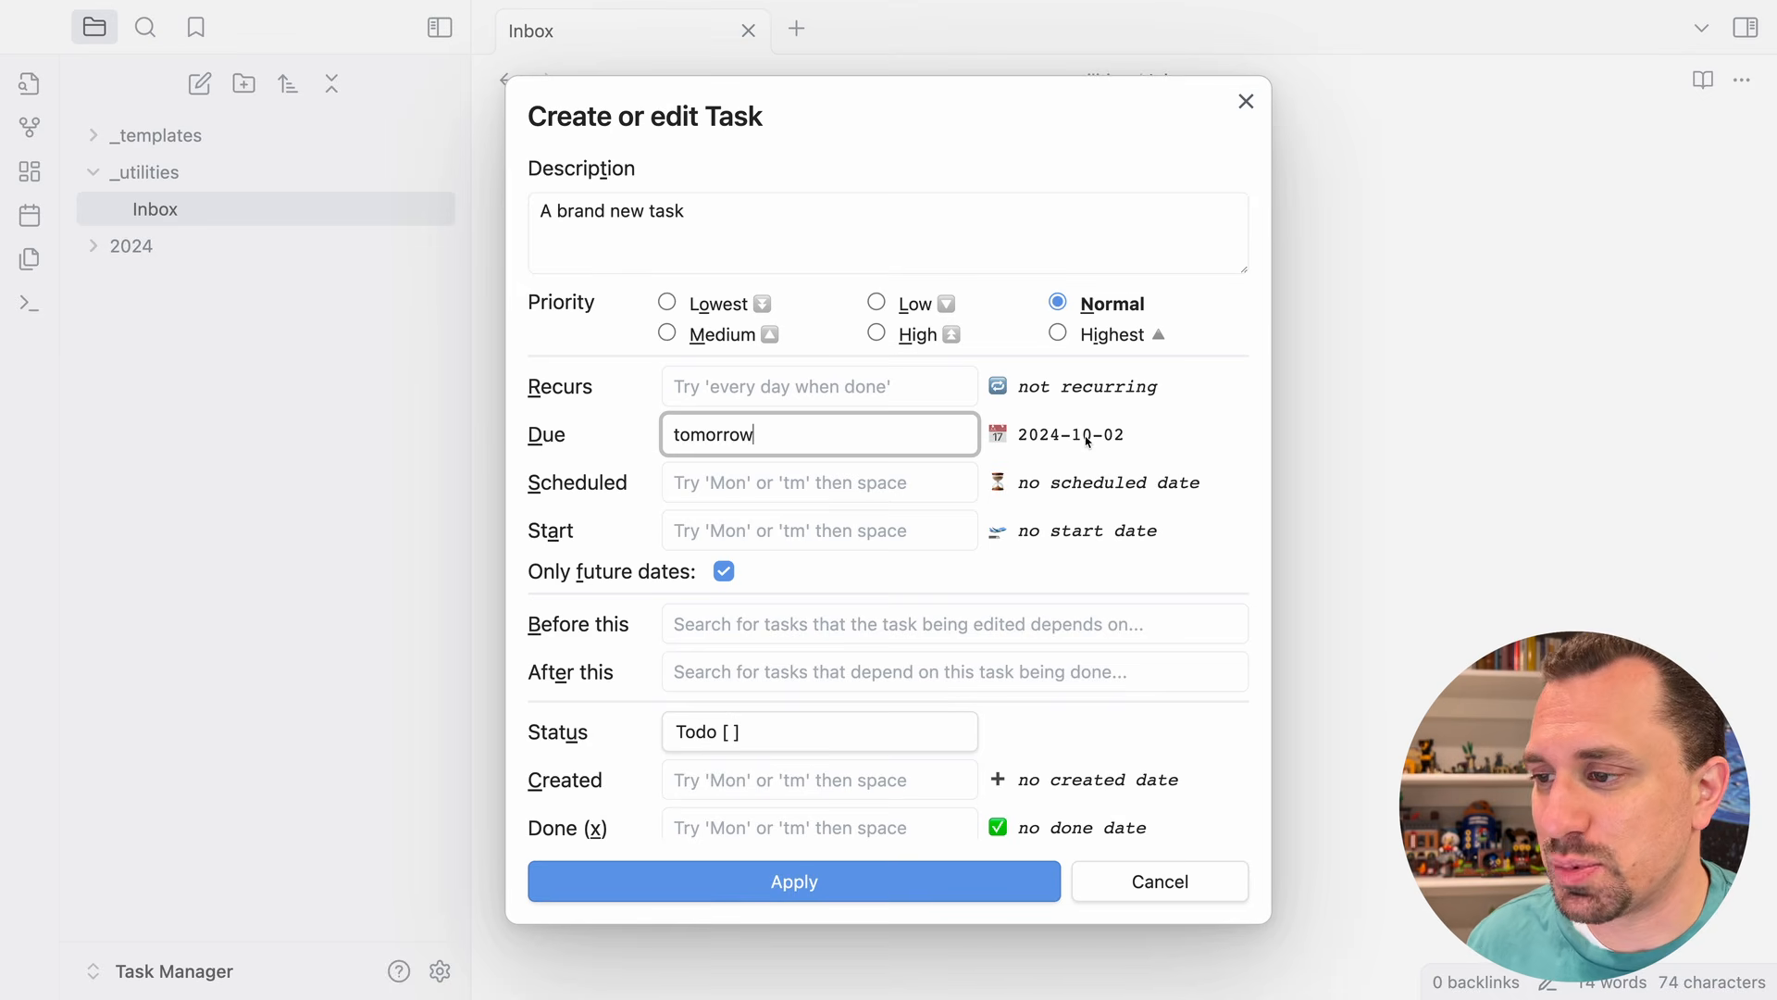
{"action": "key", "text": "alt+BackSpace"}
{"action": "type", "text": "friday"}
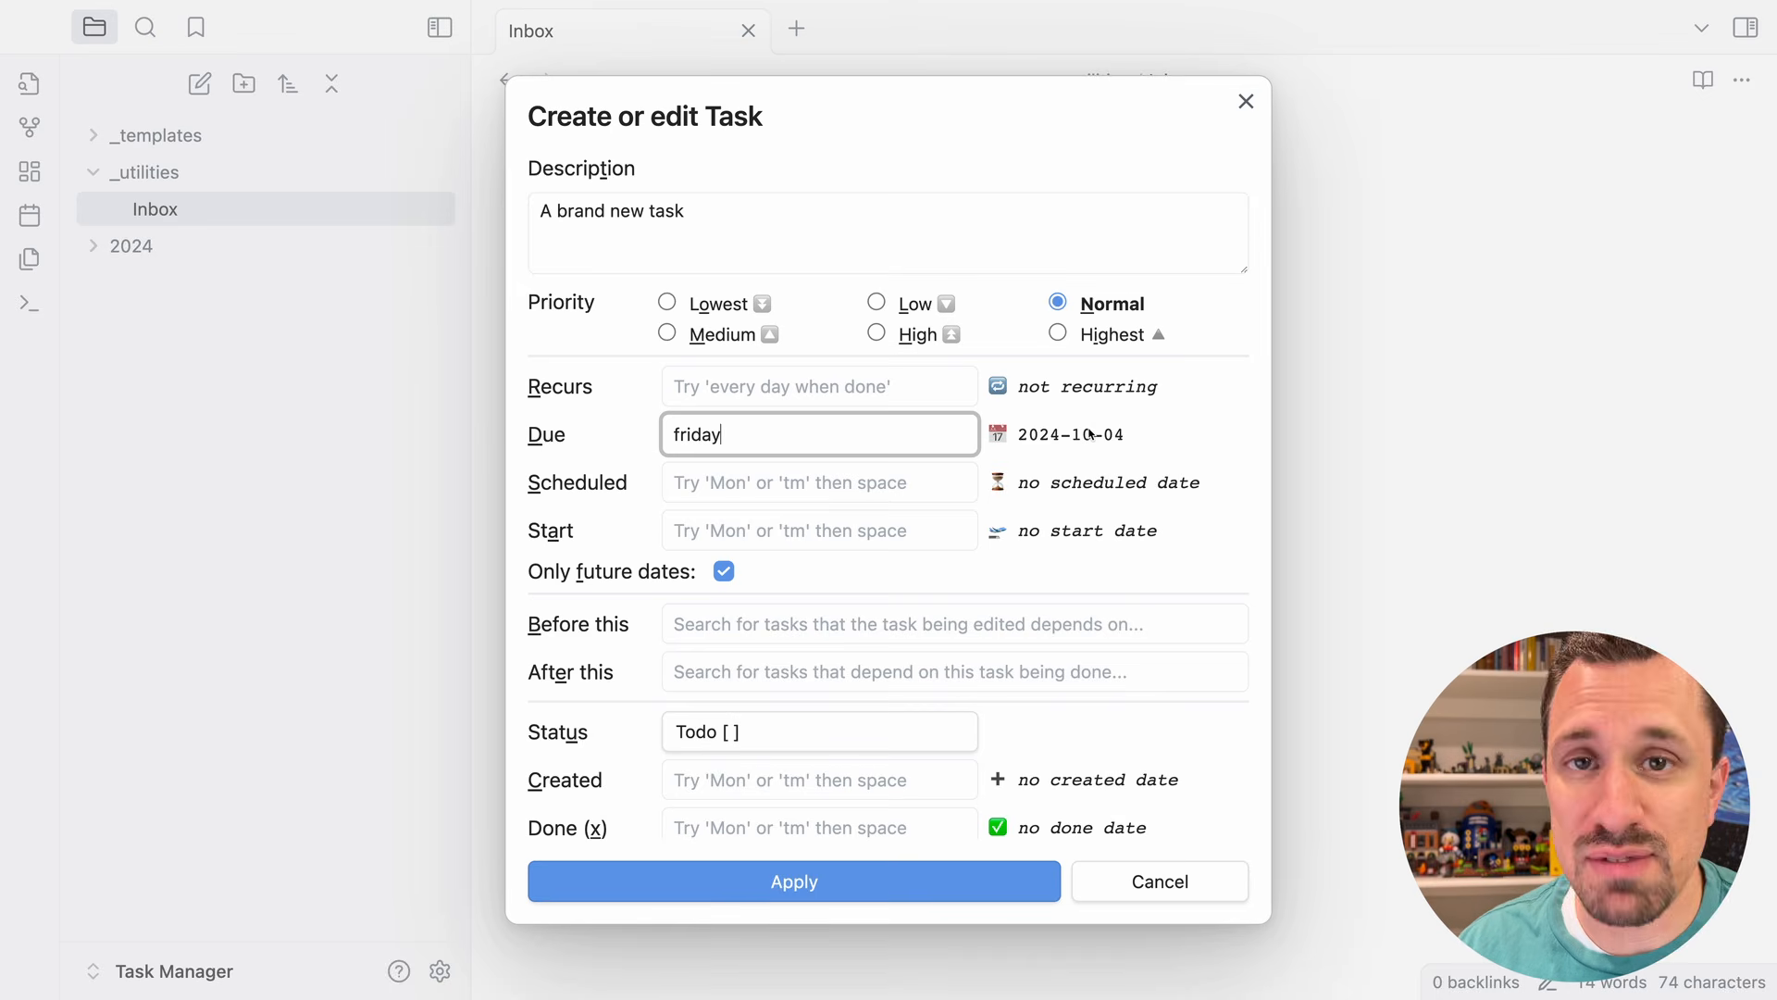
{"action": "left_click", "coordinate": [853, 880]}
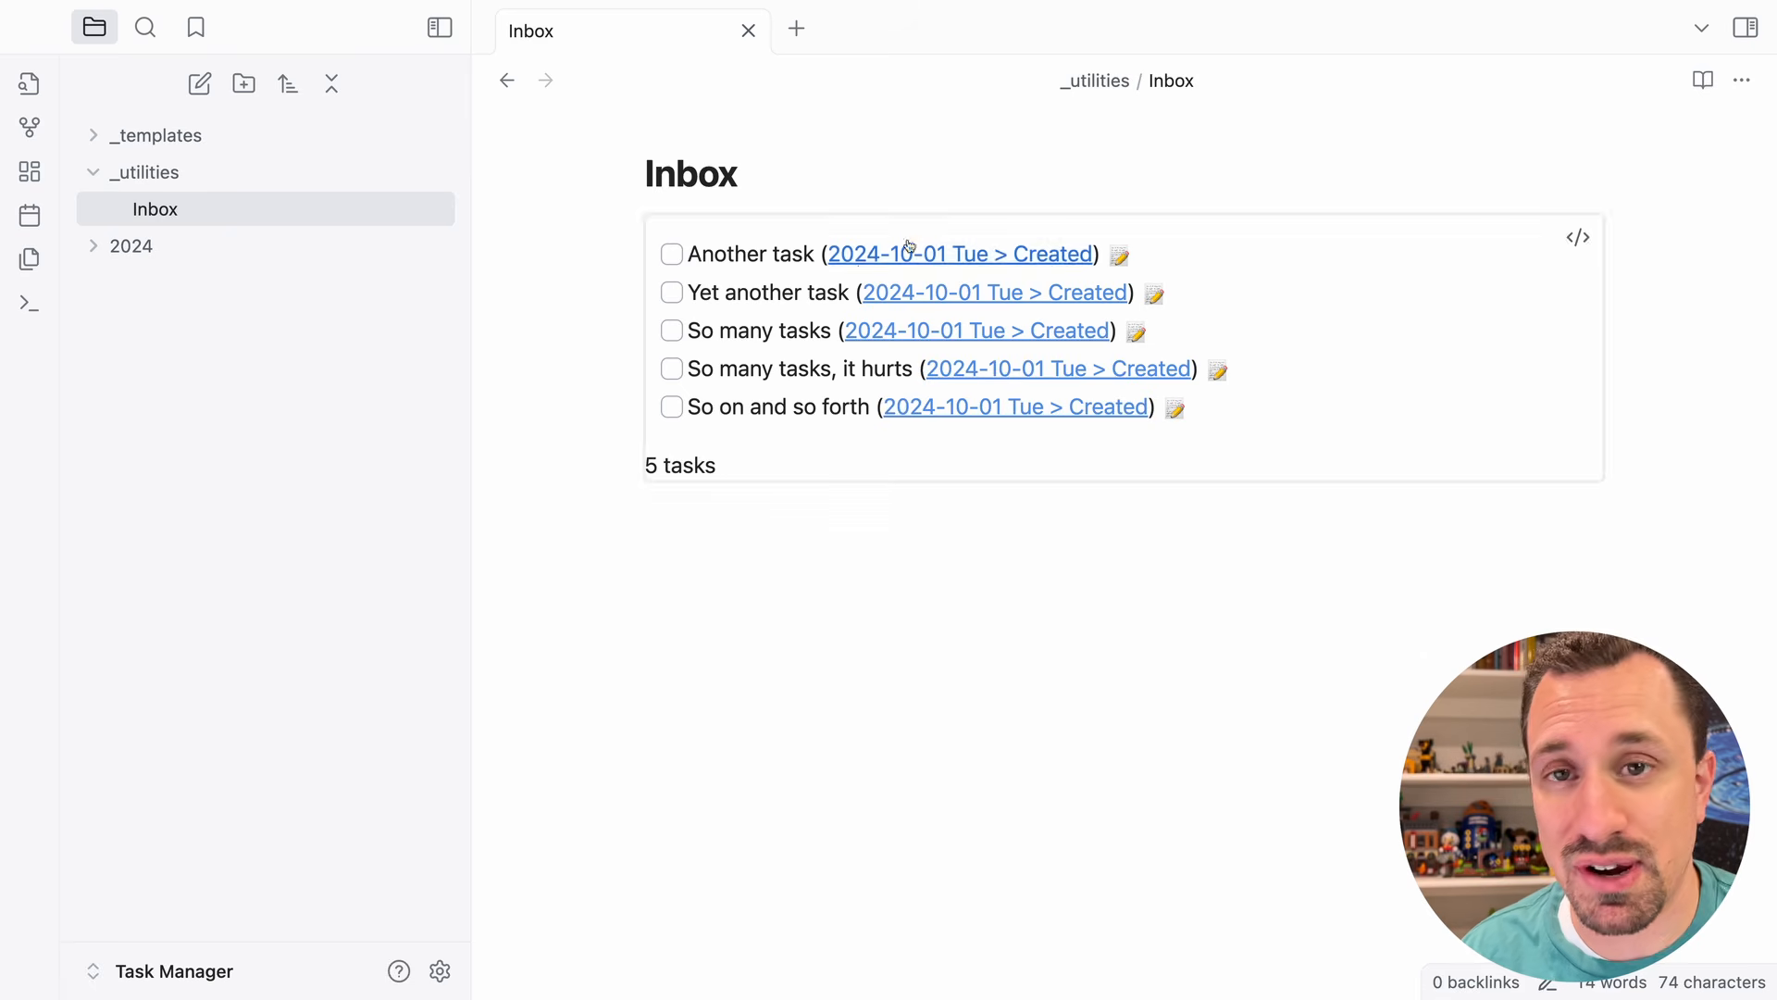
- Review the filter lines of the Inbox note's tasks query and return to the rendered list
{"action": "left_click", "coordinate": [759, 466]}
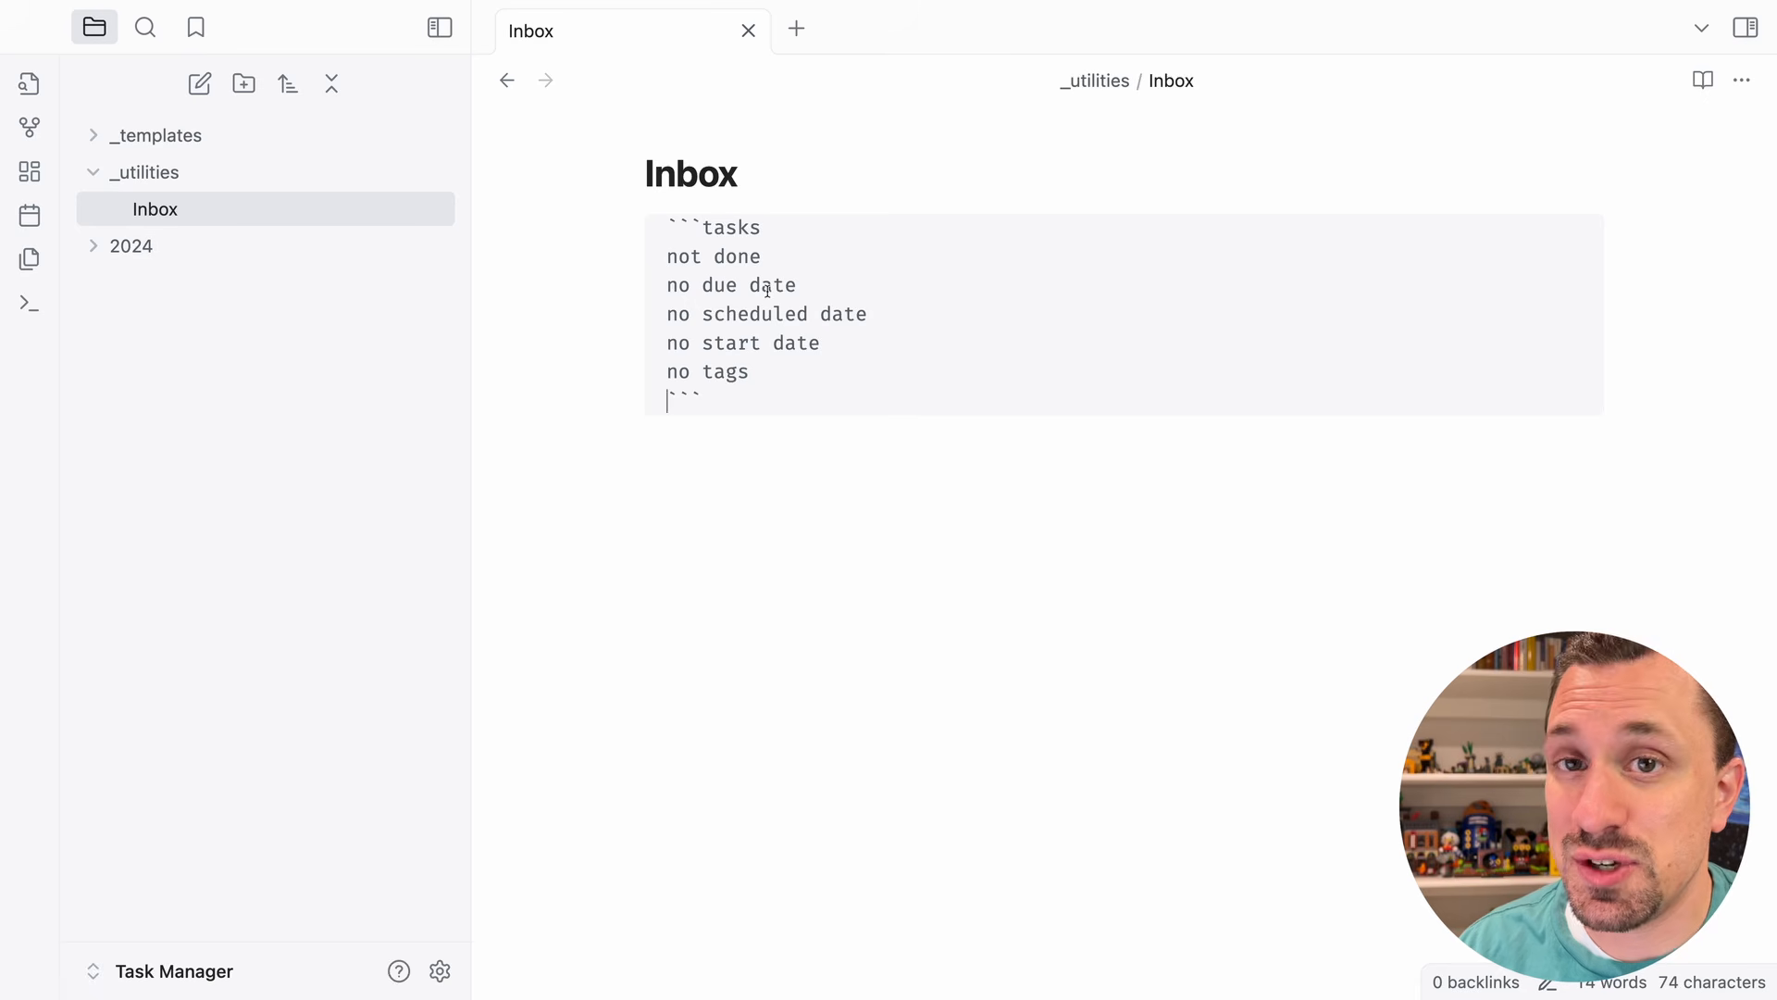
{"action": "left_click", "coordinate": [729, 440]}
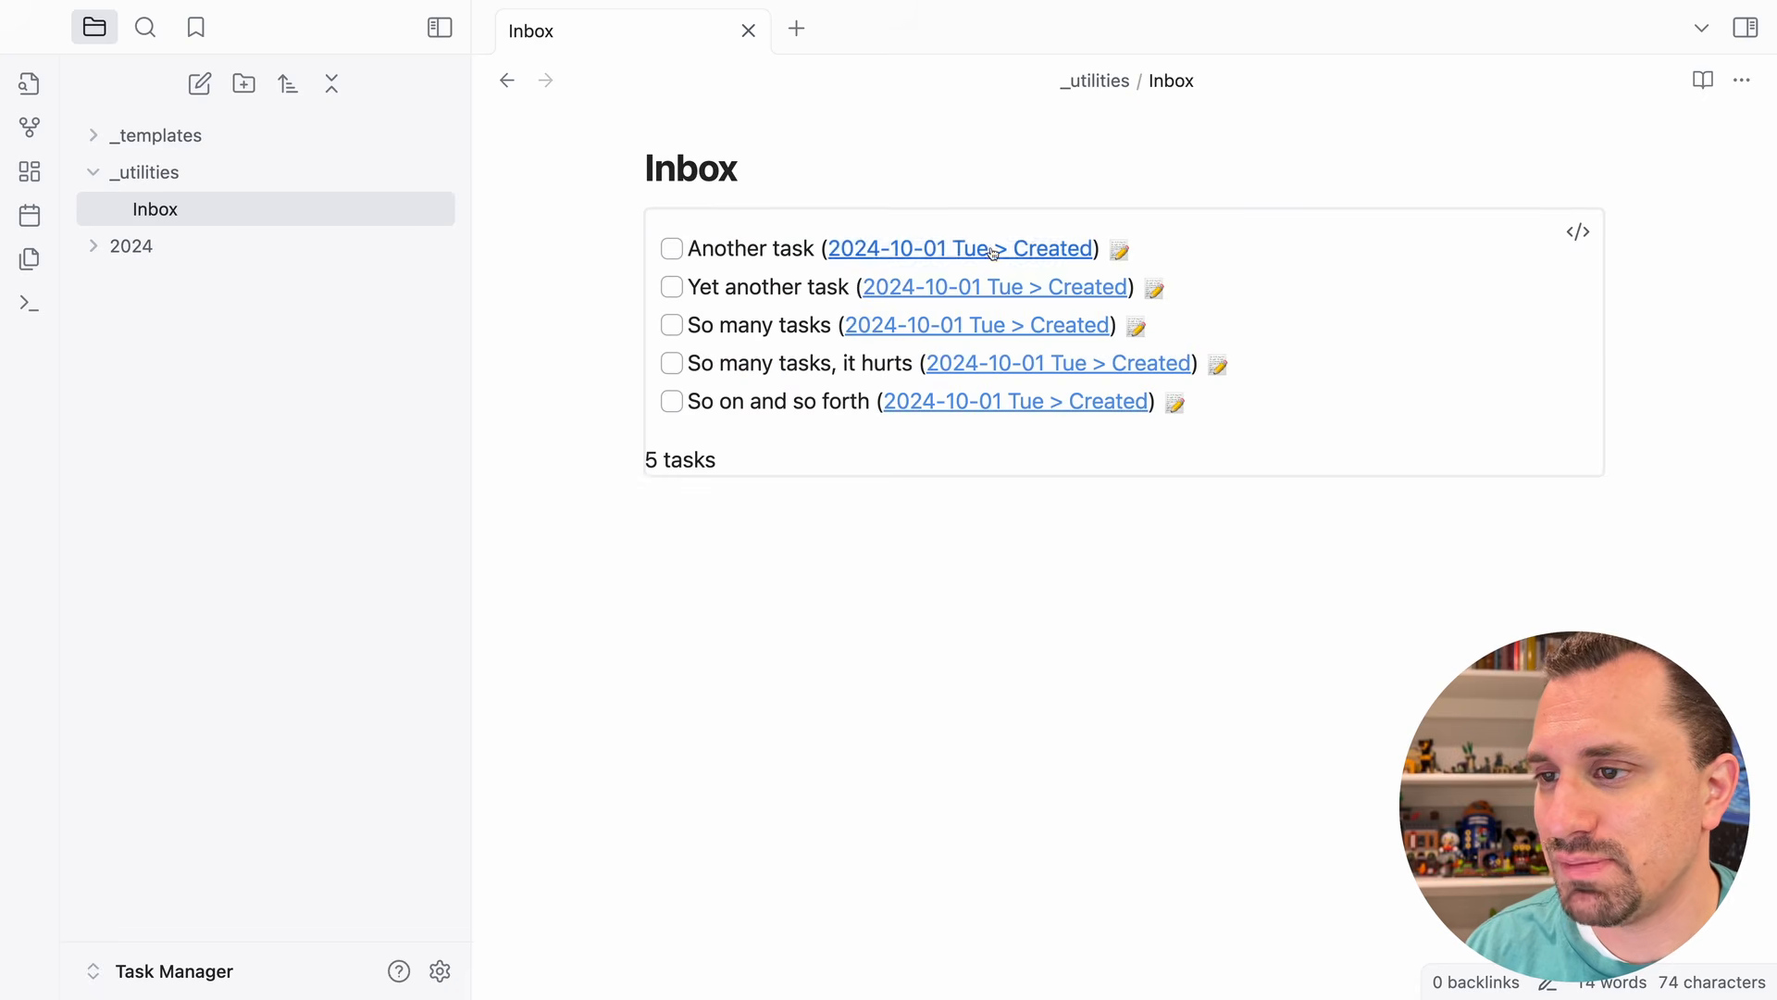
- Set the scheduled date of "Another task" in the Inbox list to today and save the task
{"action": "left_click", "coordinate": [1128, 258]}
{"action": "left_click", "coordinate": [742, 487]}
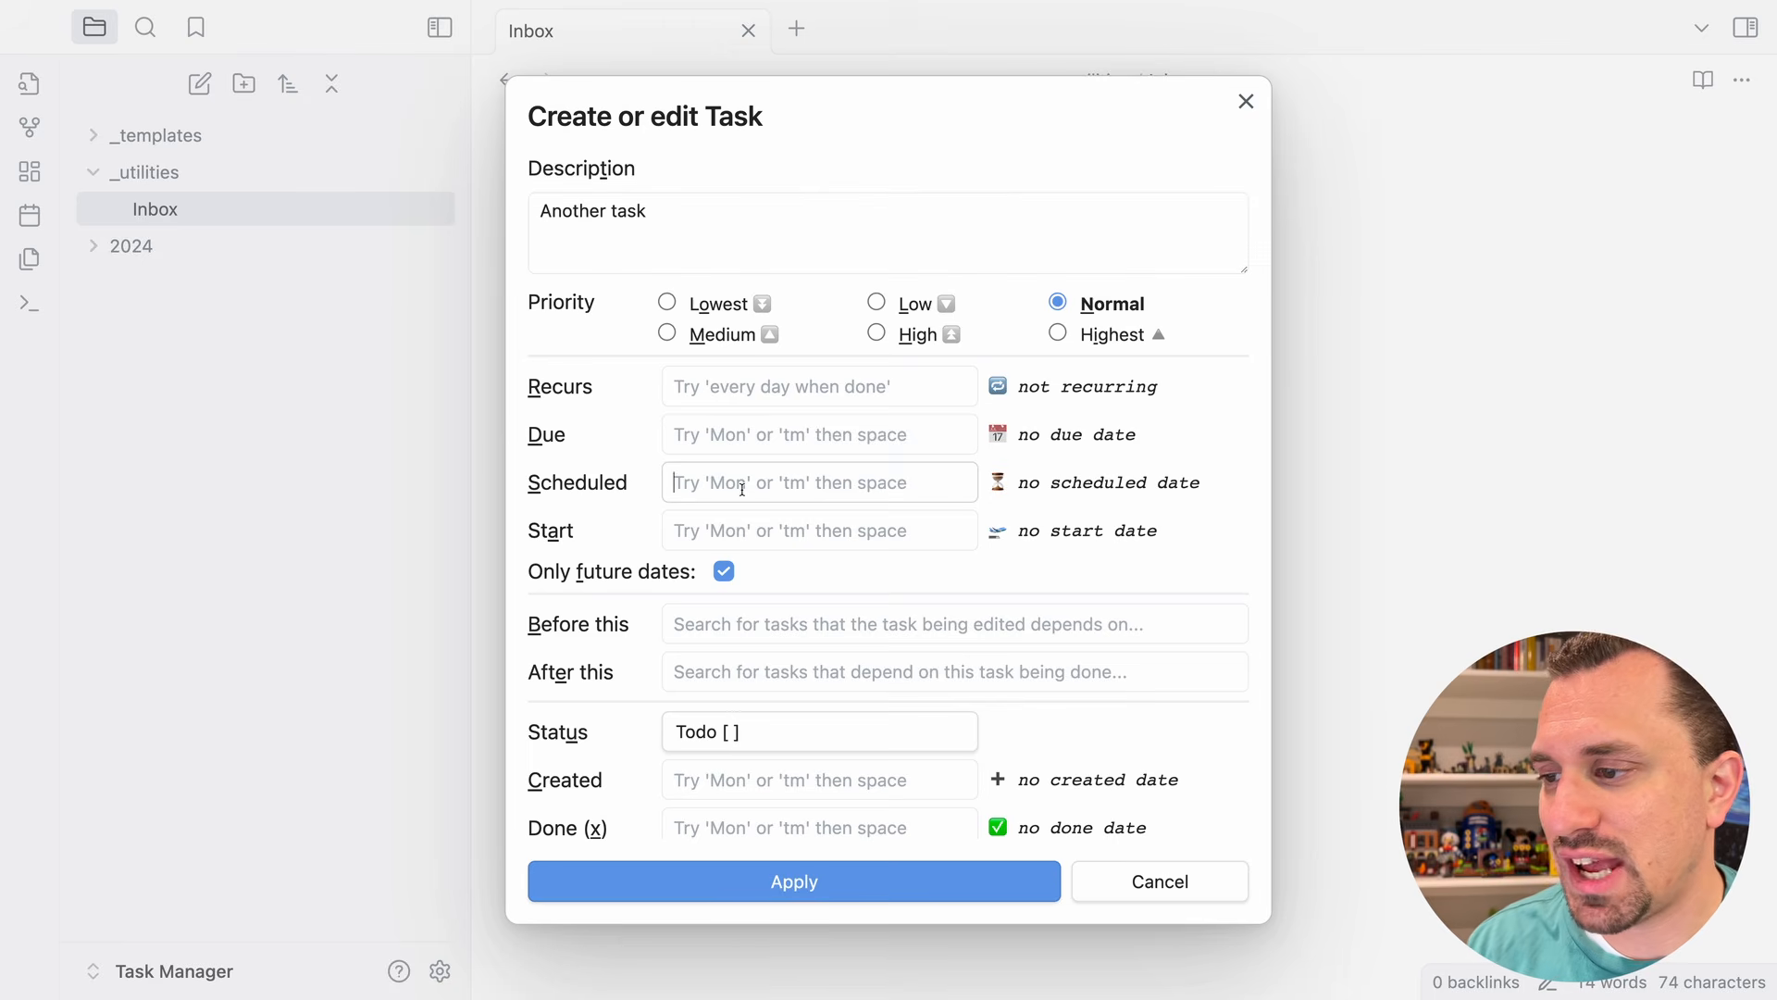
{"action": "type", "text": "today"}
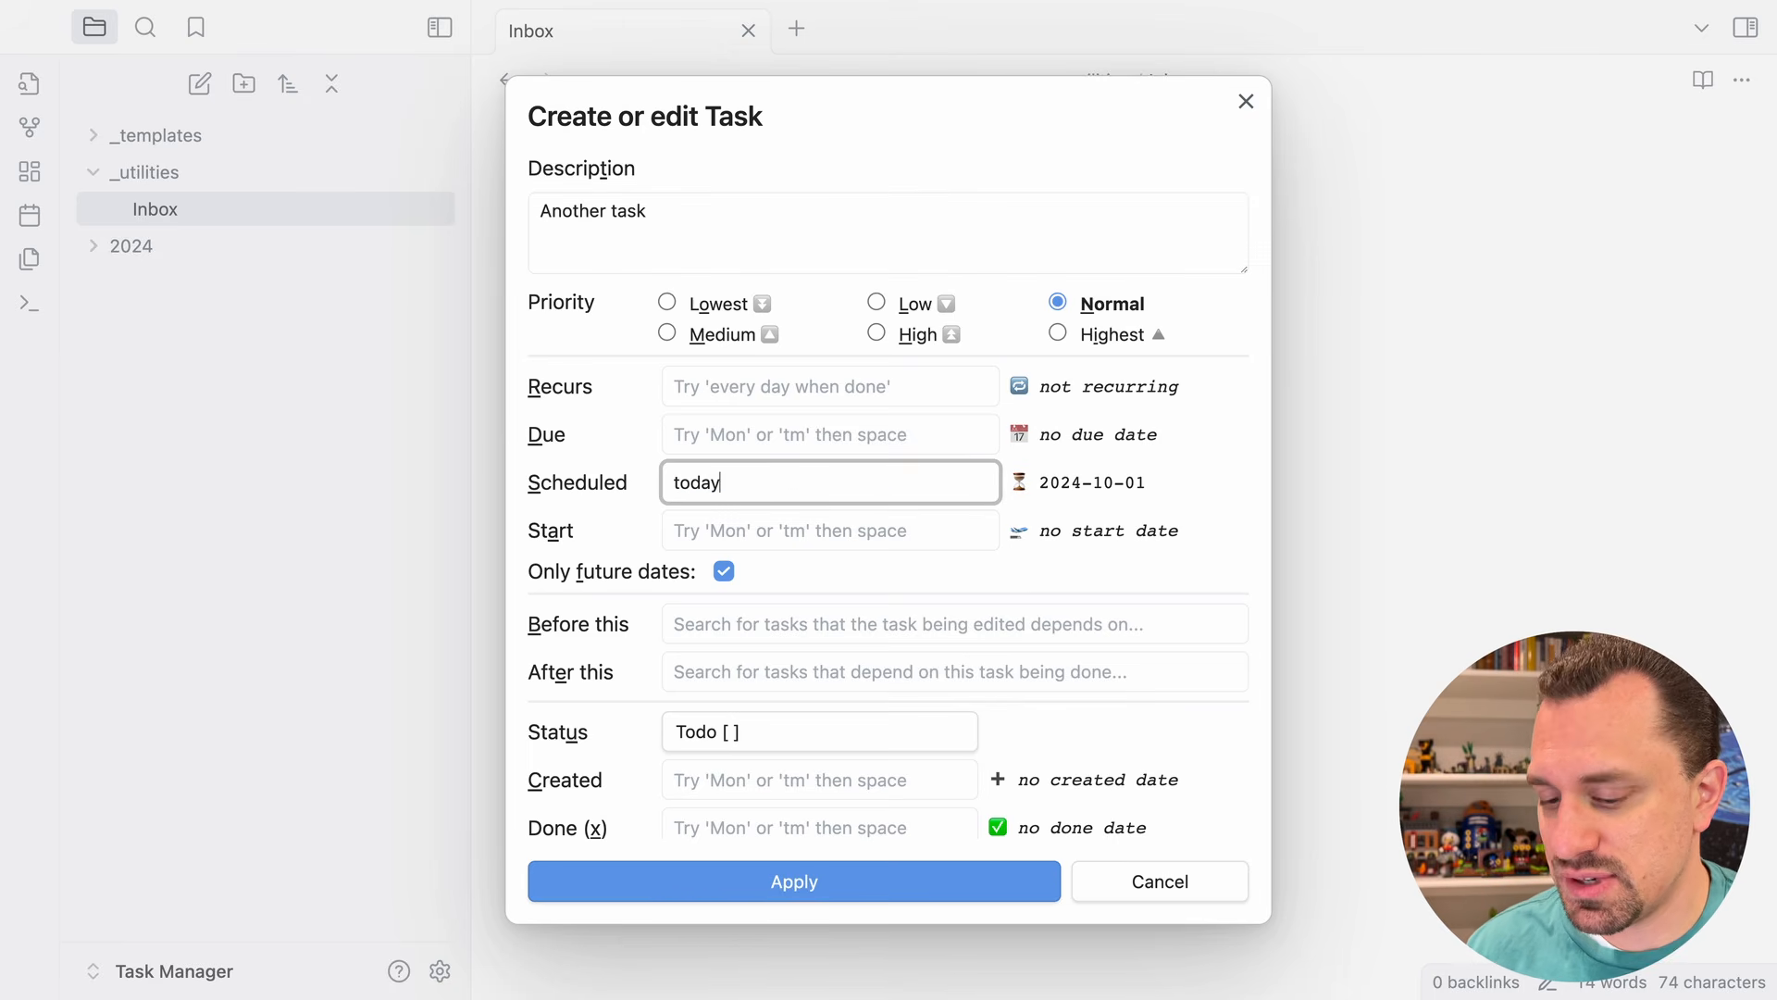
{"action": "key", "text": "Return"}
- Set the start date of "Yet another task" to tomorrow and save the task
{"action": "left_click", "coordinate": [1153, 252]}
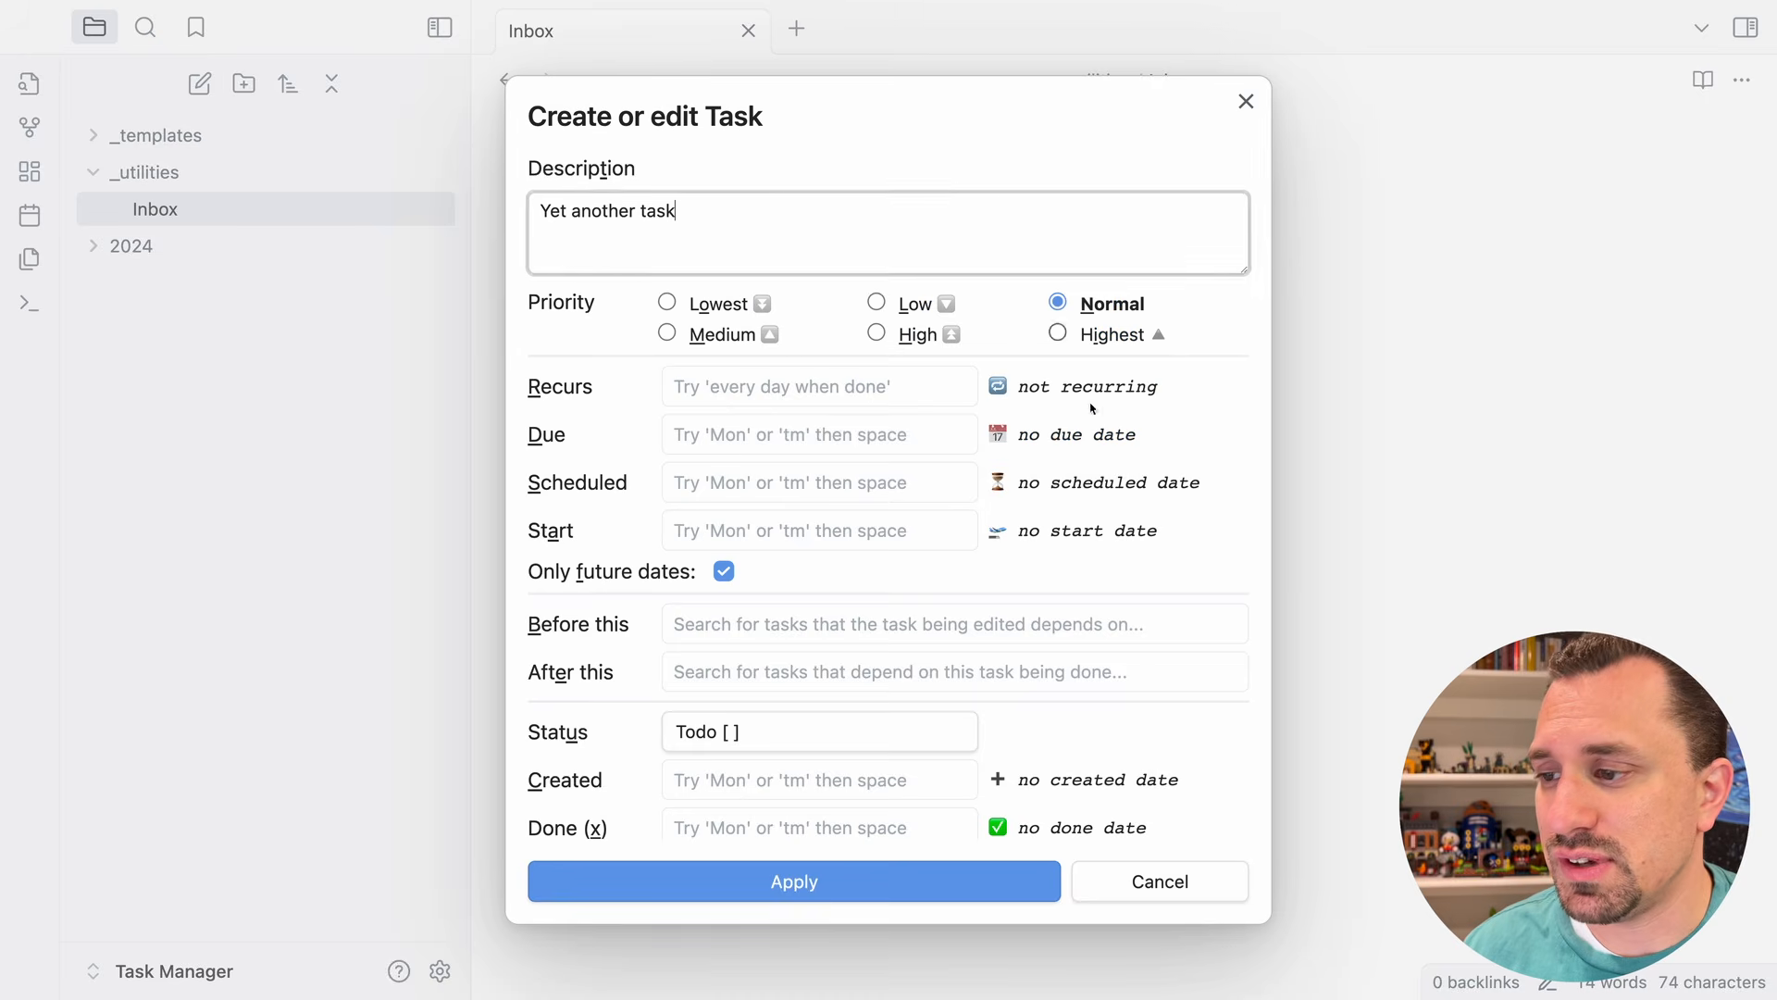
{"action": "left_click", "coordinate": [698, 530]}
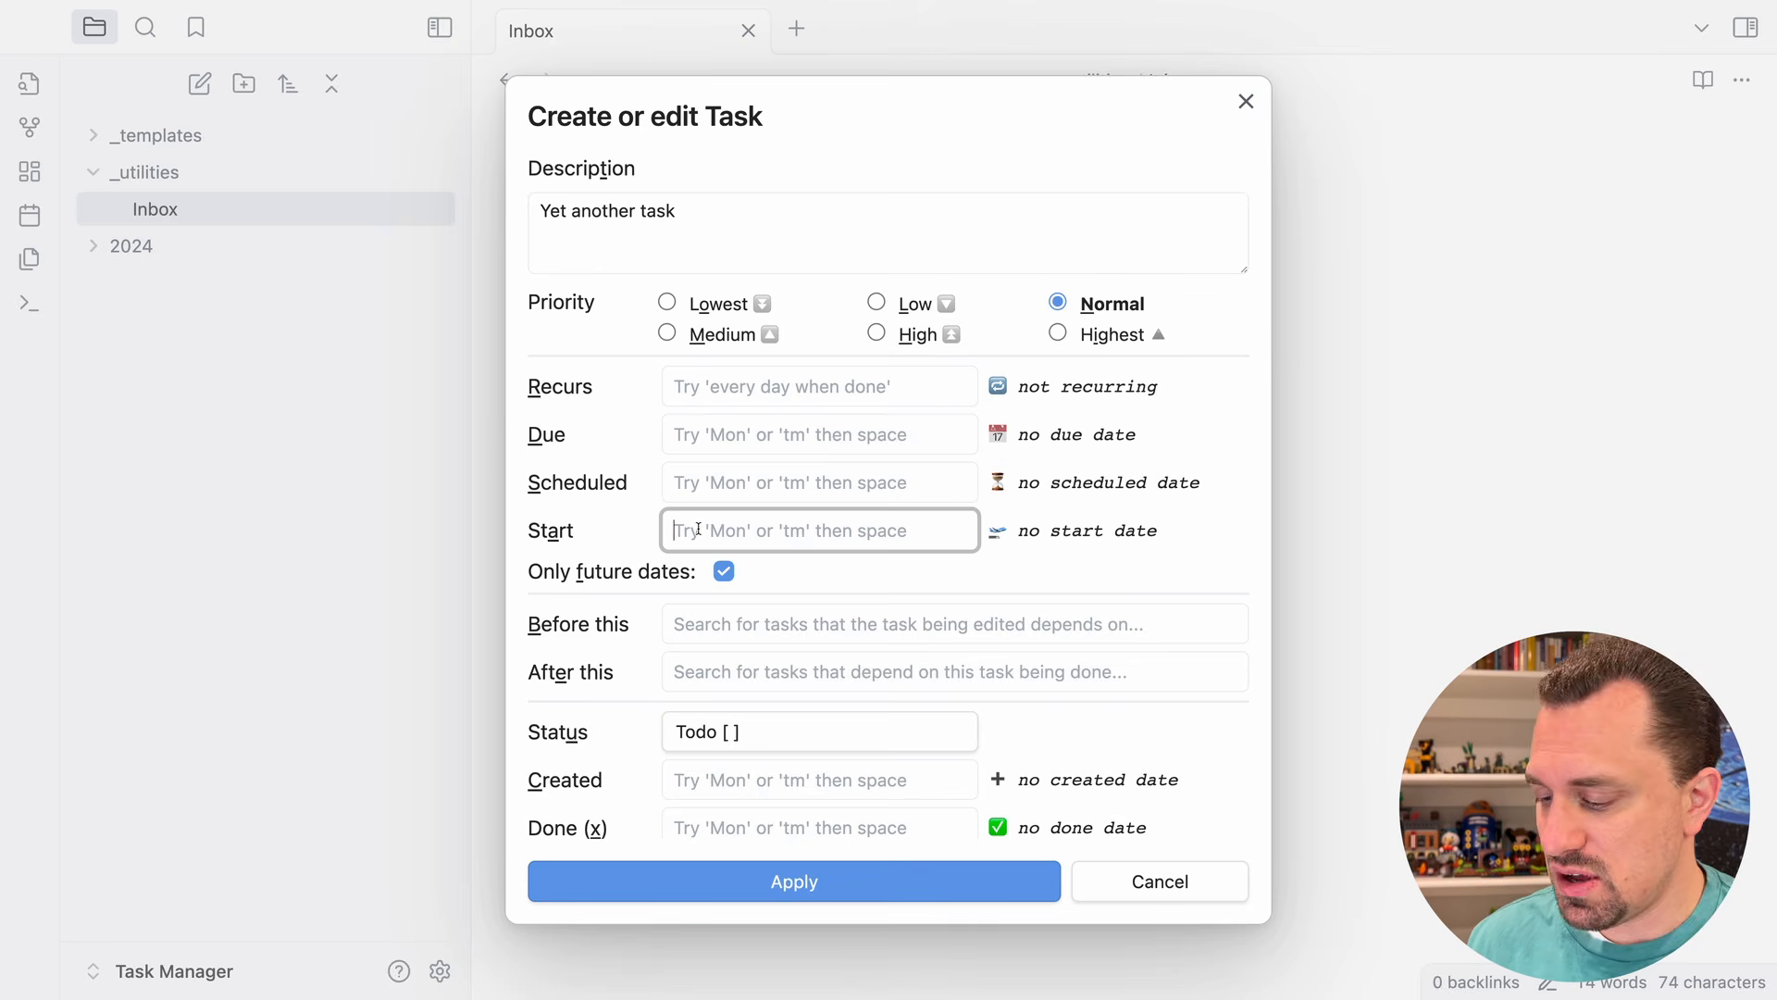
{"action": "type", "text": "tom"}
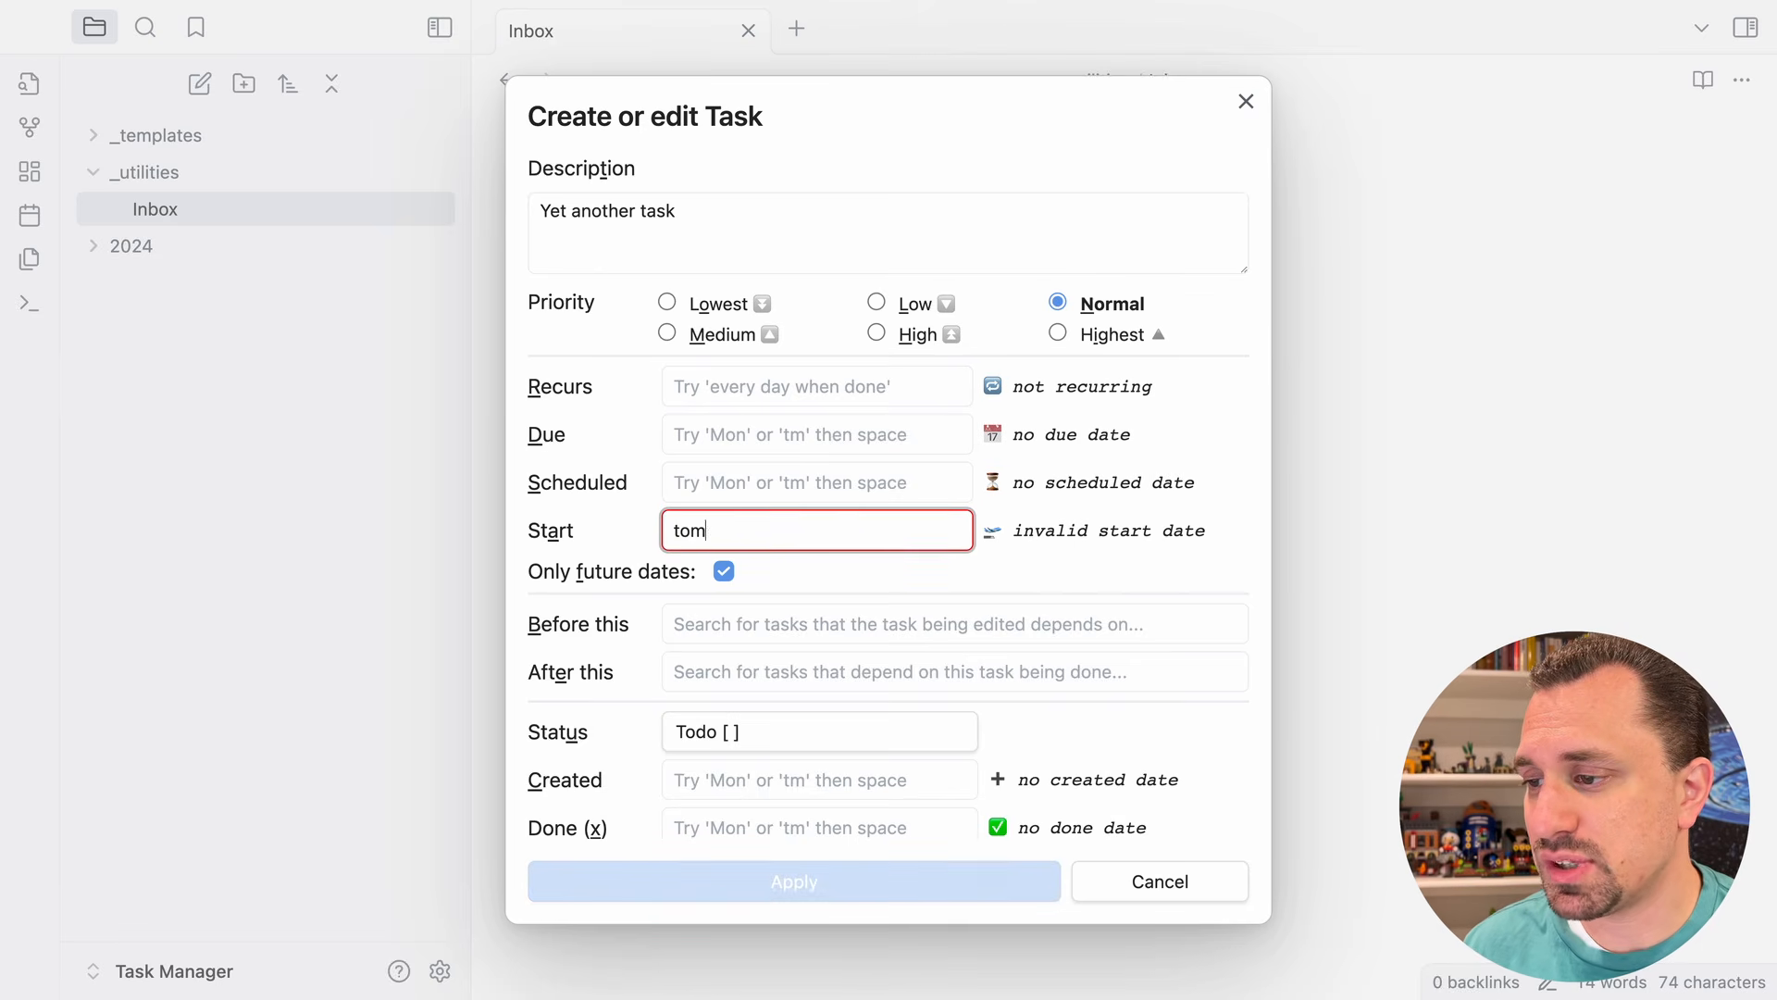
{"action": "type", "text": "orrow"}
{"action": "key", "text": "Return"}
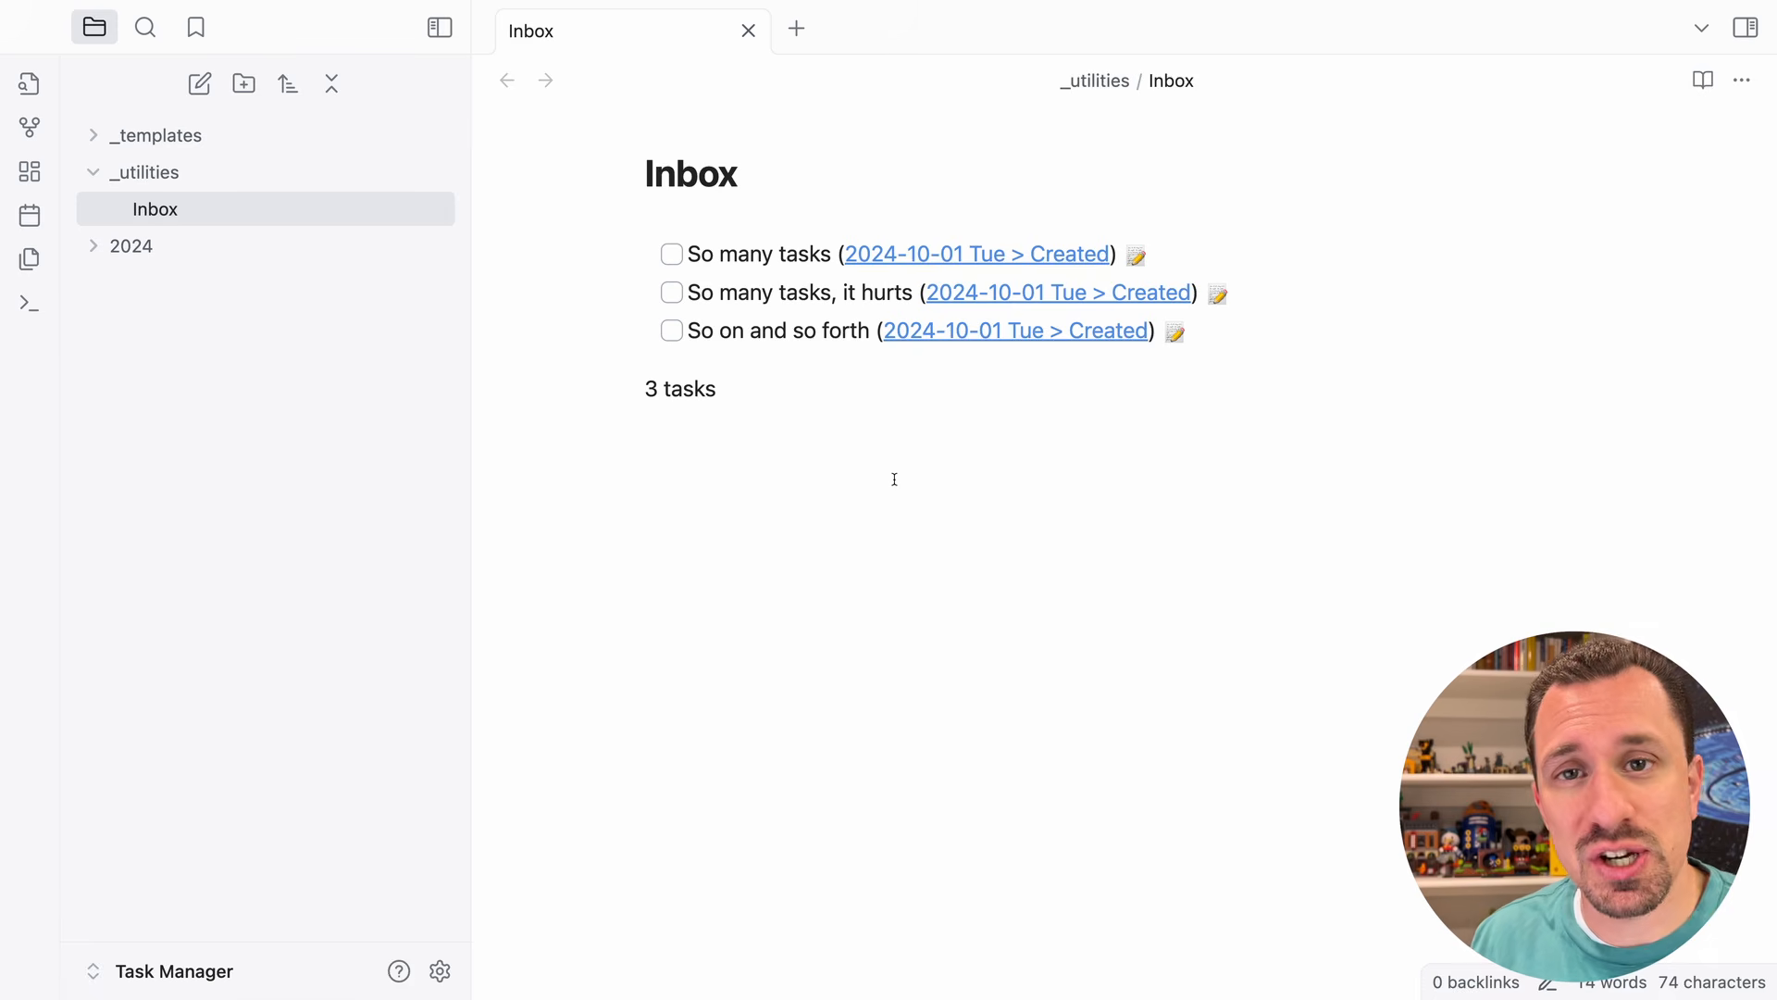
- Create a new note in the _utilities folder and title it "Today"
{"action": "right_click", "coordinate": [159, 173]}
{"action": "left_click", "coordinate": [215, 181]}
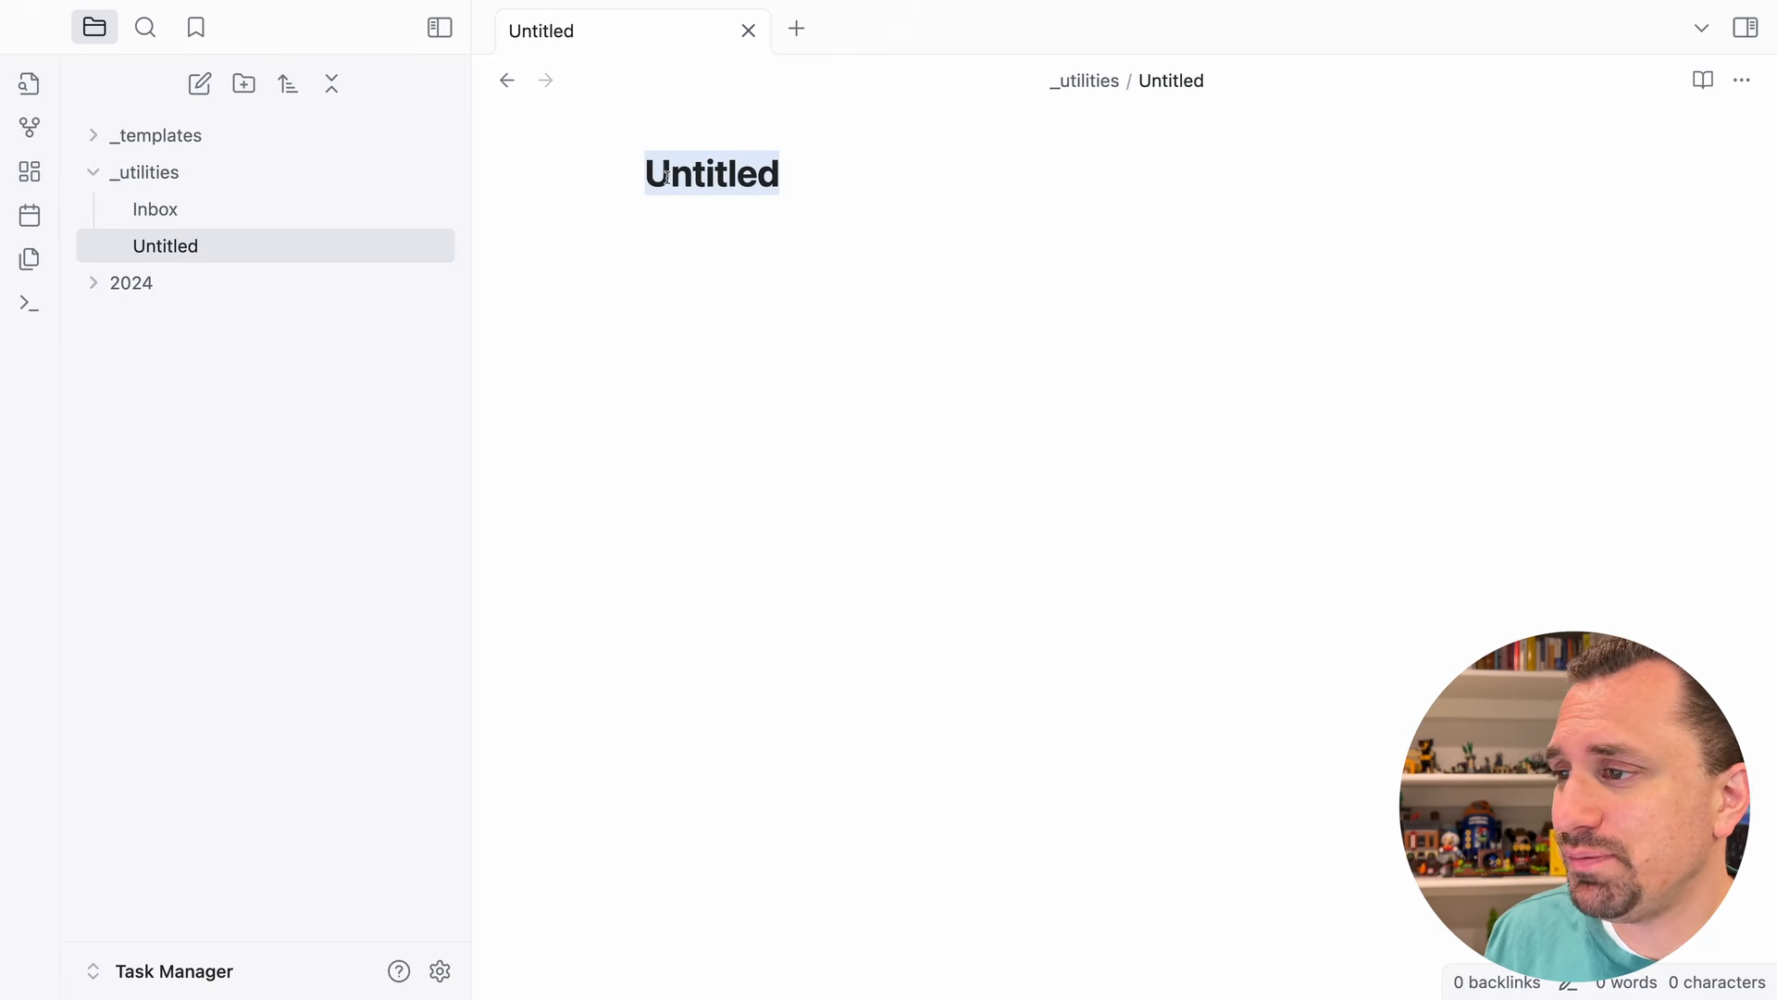
{"action": "type", "text": "Toda"}
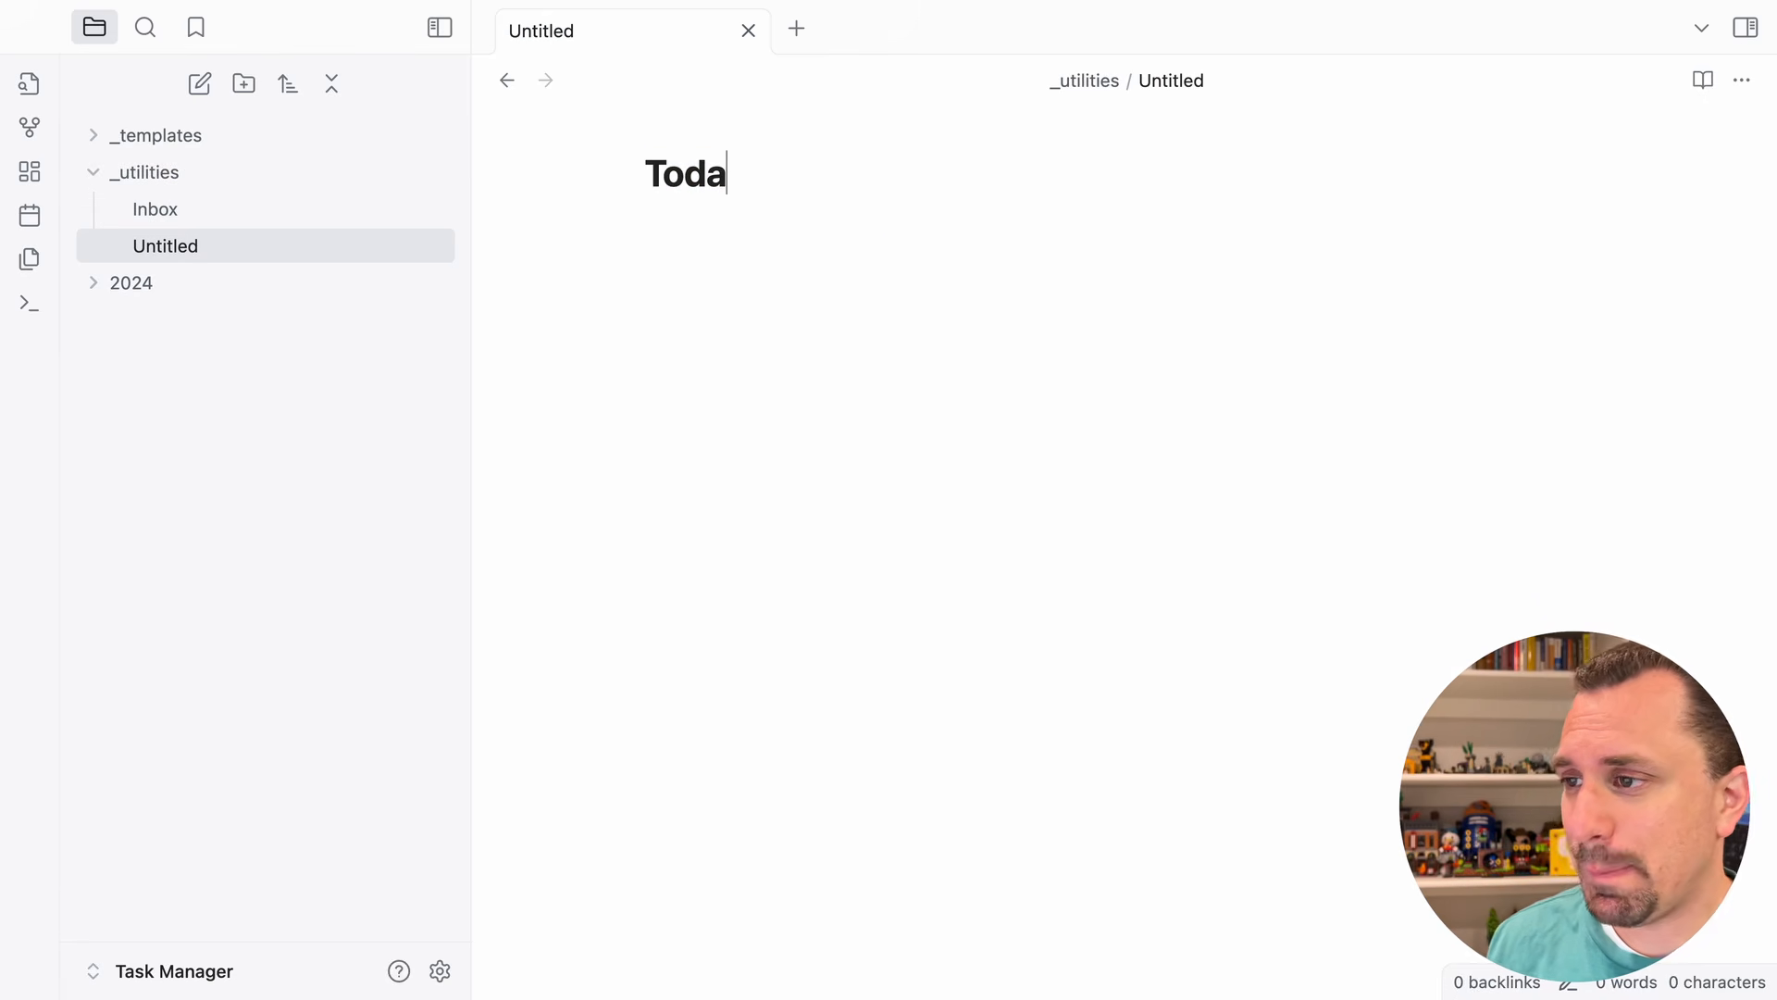
{"action": "type", "text": "y"}
{"action": "key", "text": "Return"}
- Start a tasks query block in the Today note with the filter lines "not done" and "happens on or before today"
{"action": "type", "text": "```tasks"}
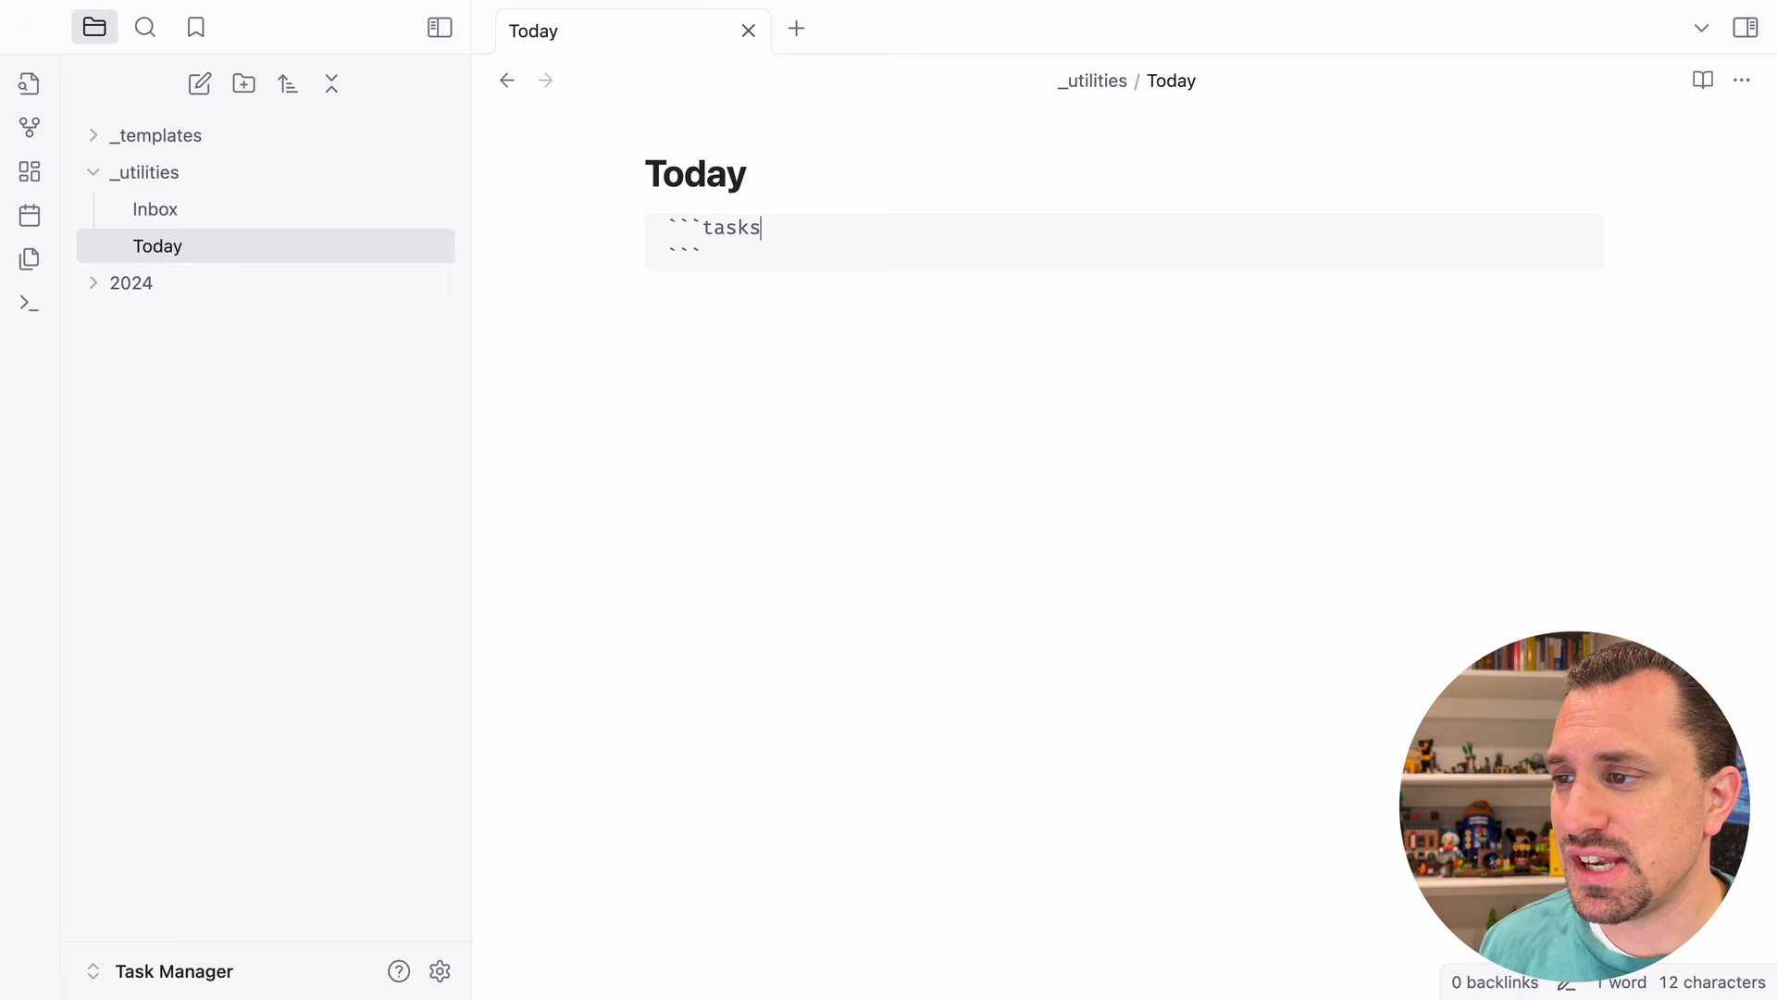
{"action": "key", "text": "Return"}
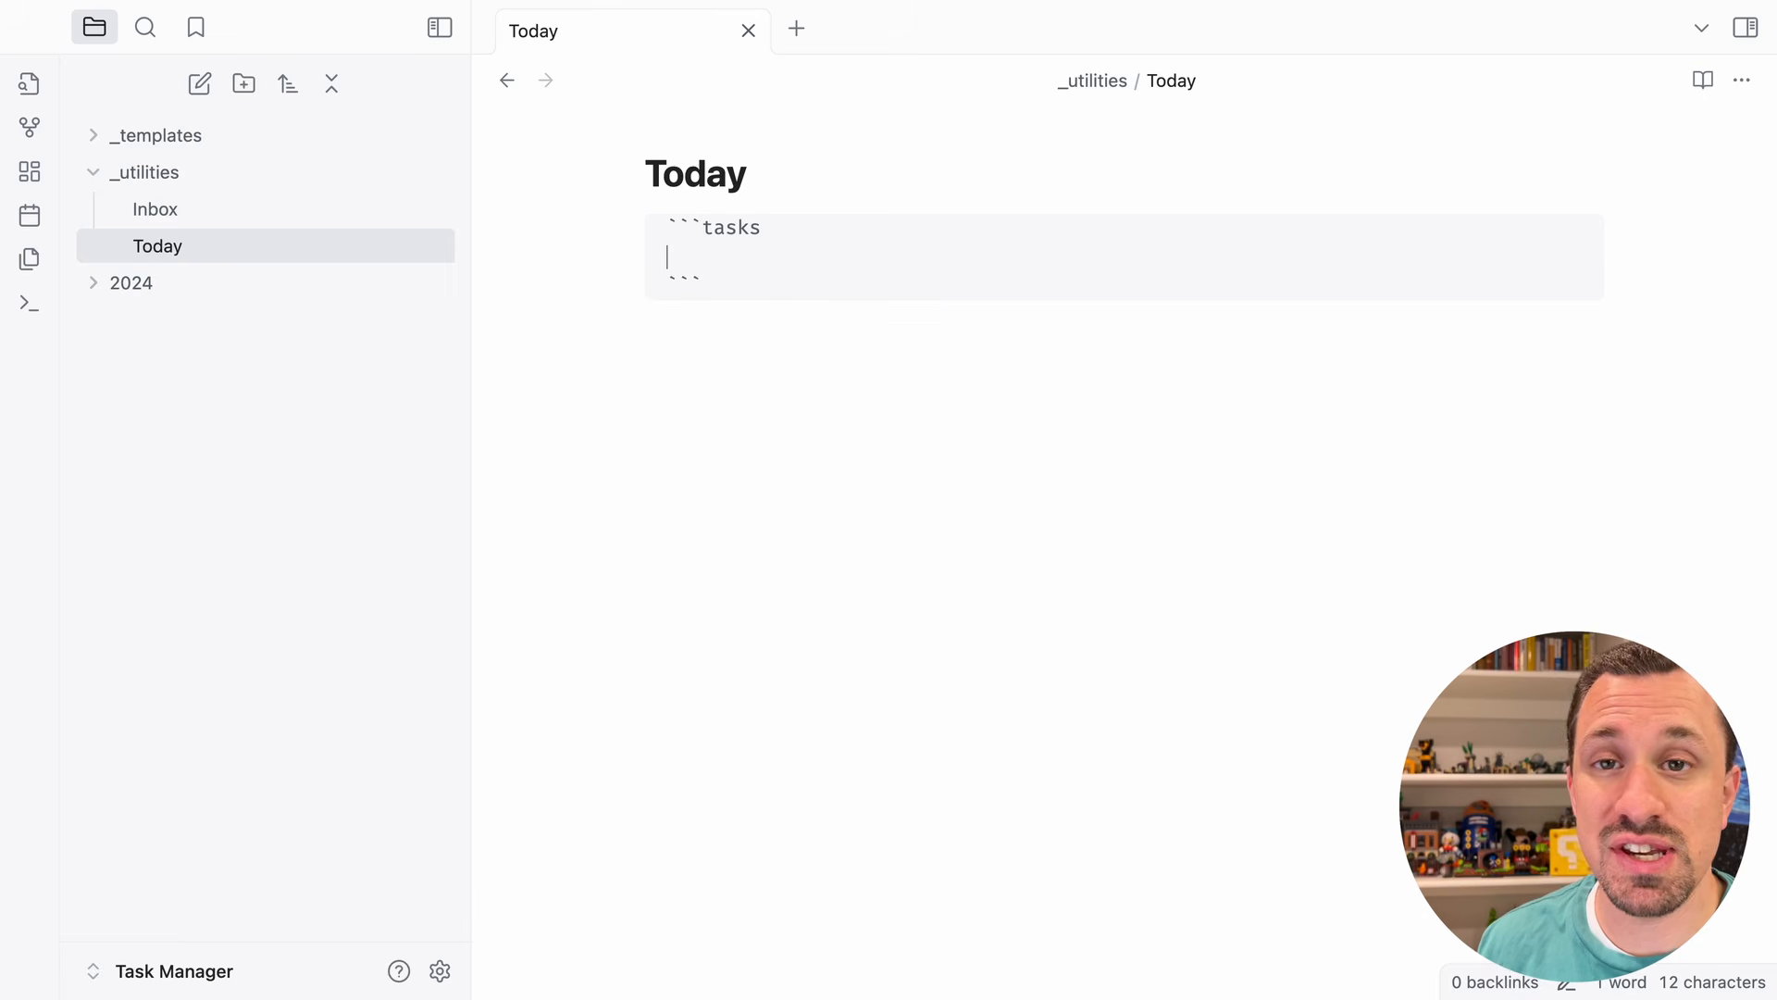
{"action": "type", "text": "not done"}
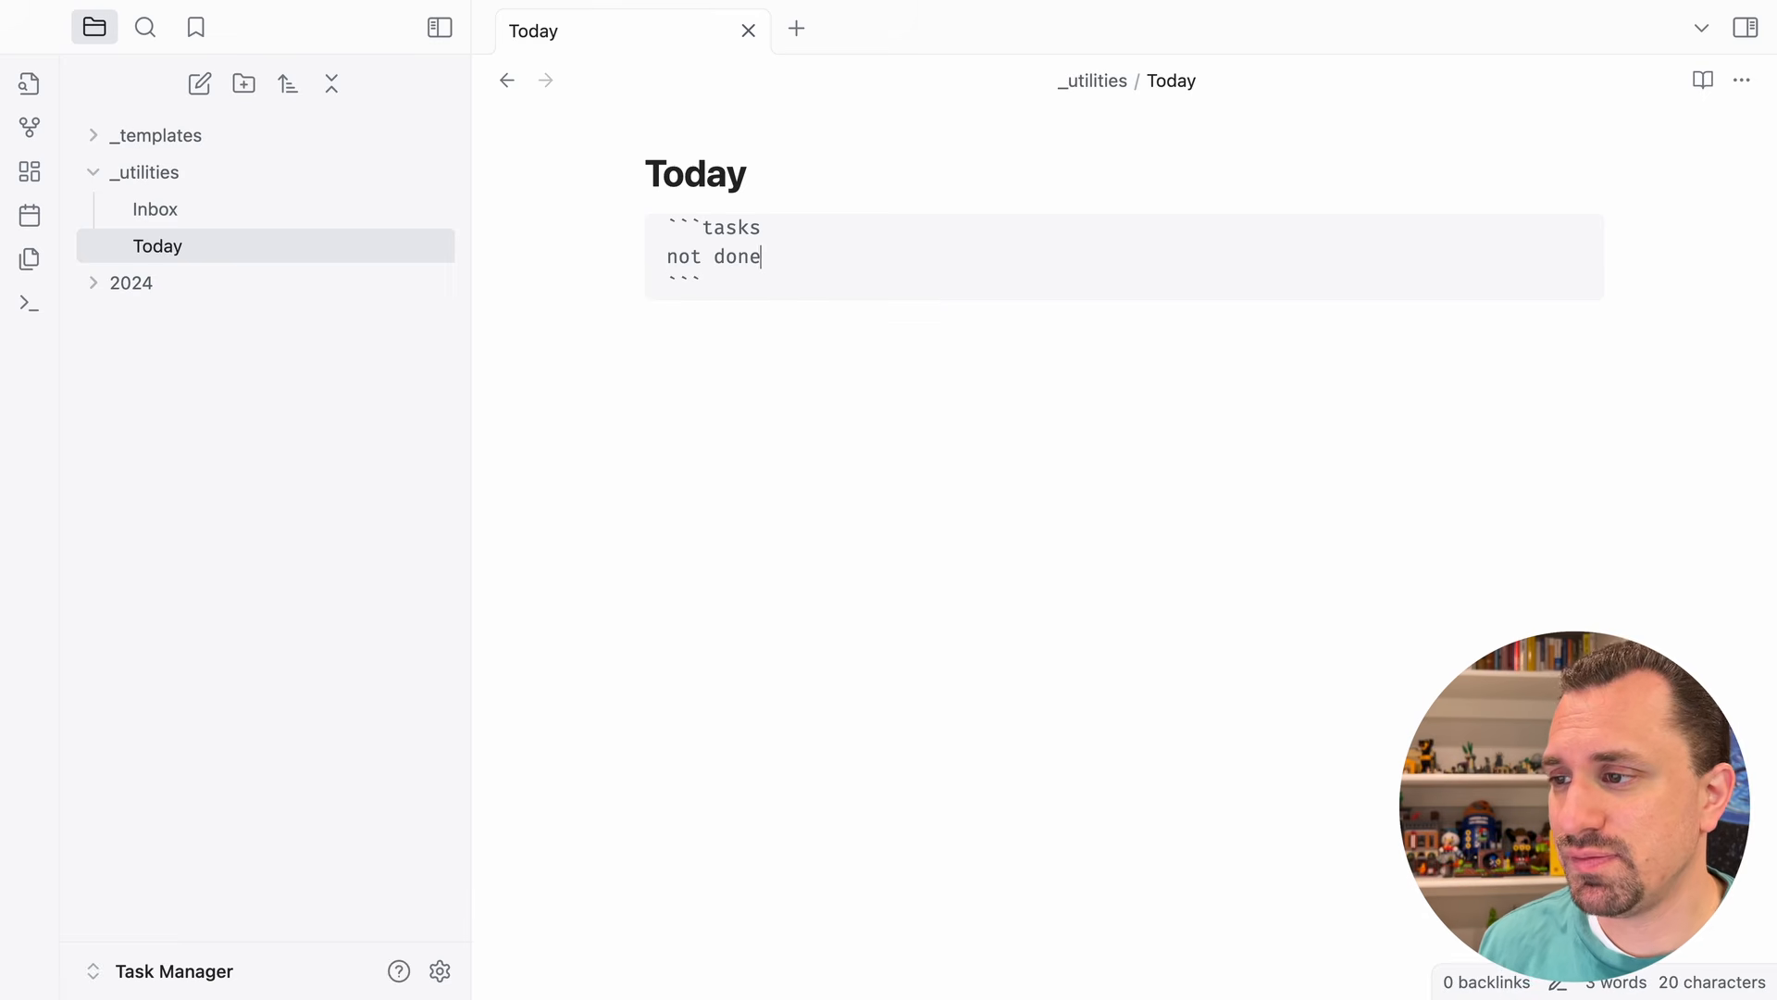
{"action": "key", "text": "Return"}
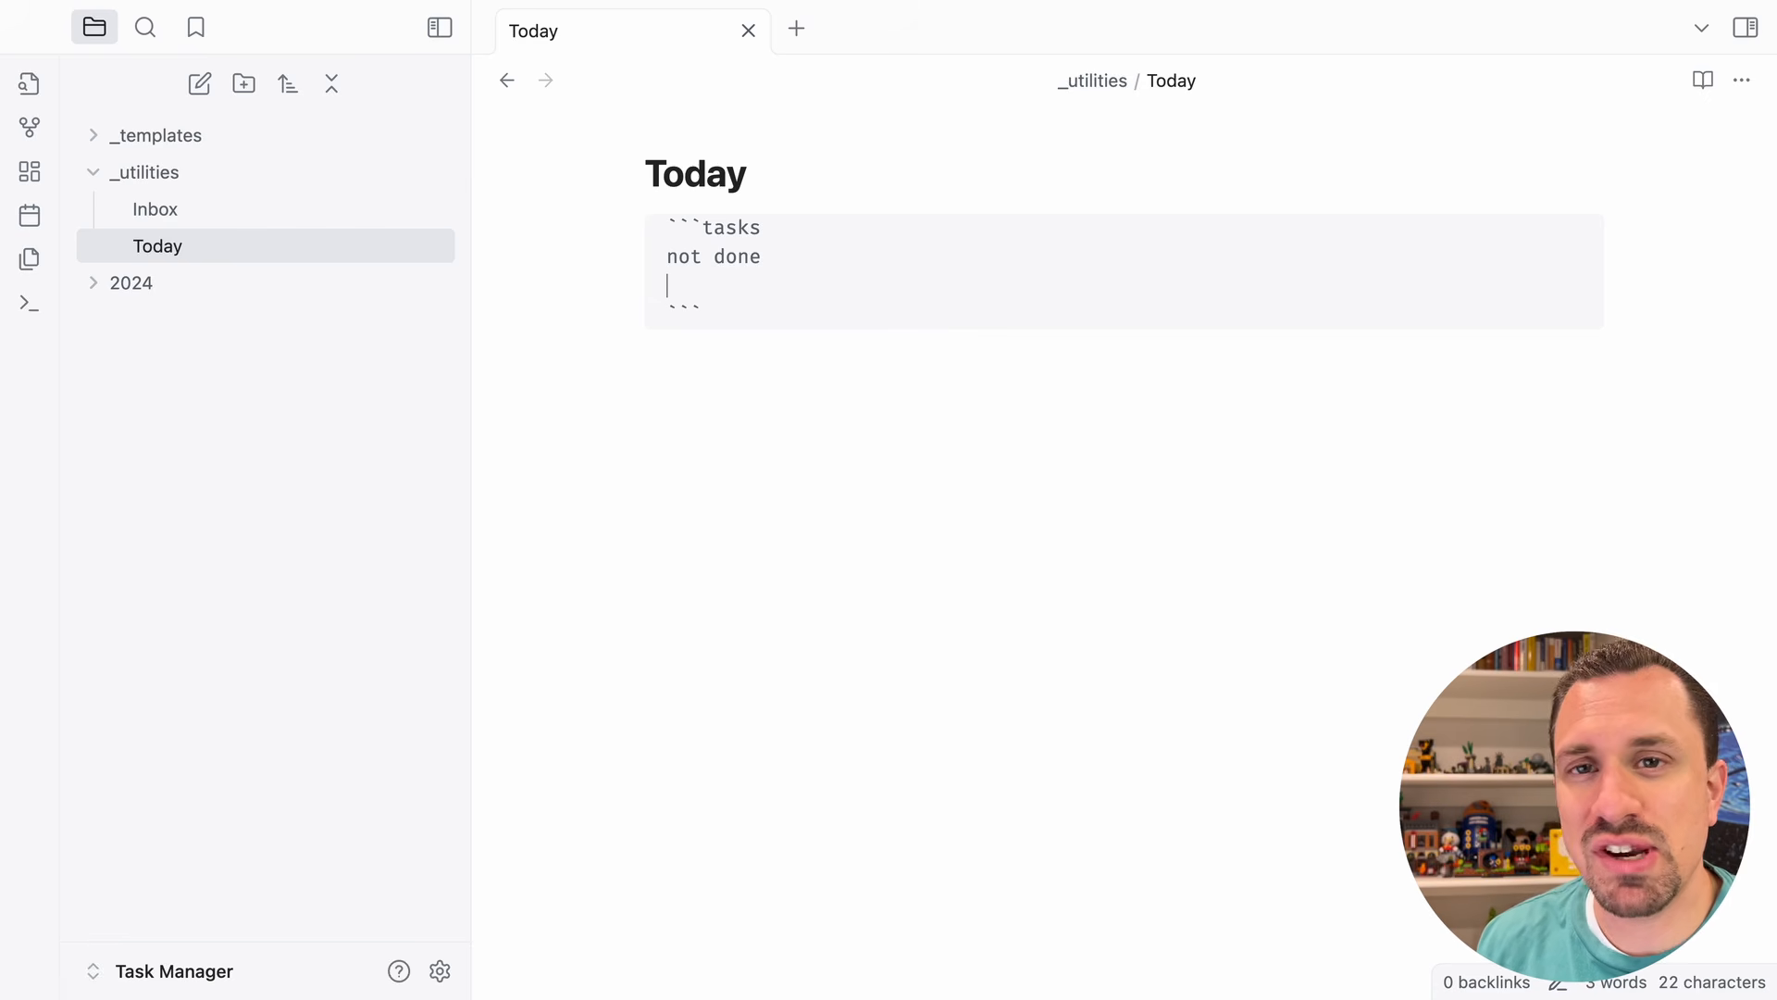
{"action": "type", "text": "happens "}
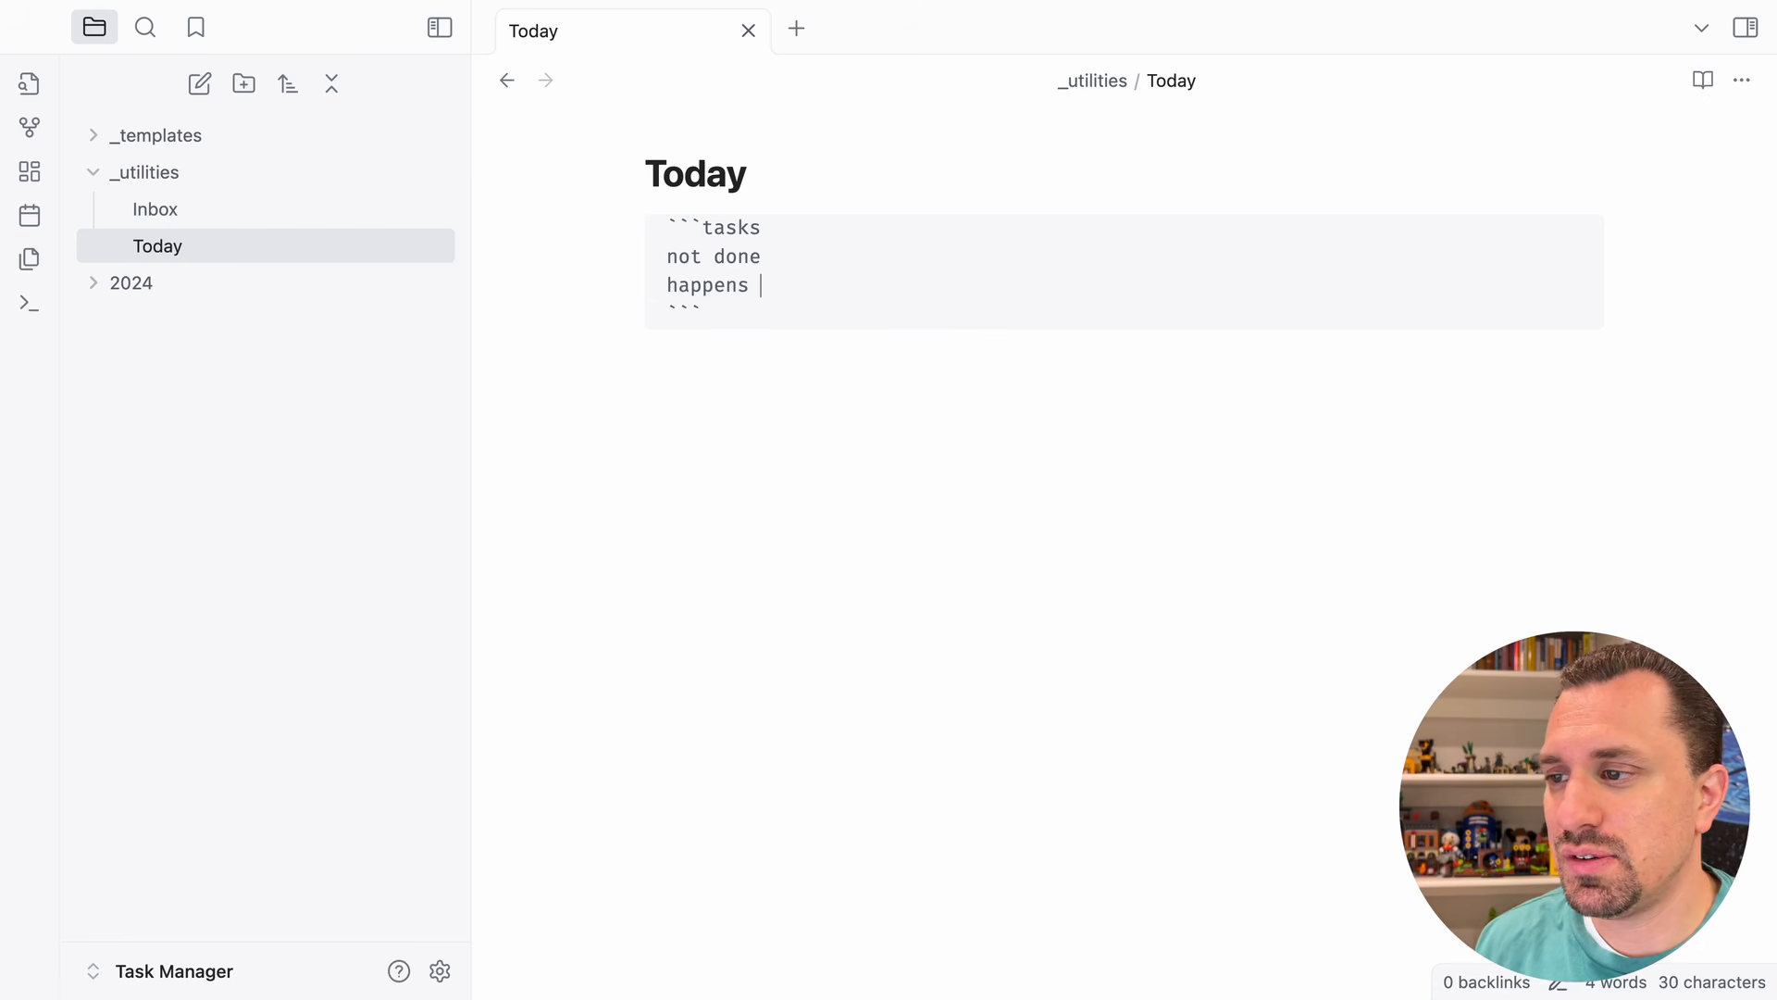
{"action": "type", "text": "on or before today"}
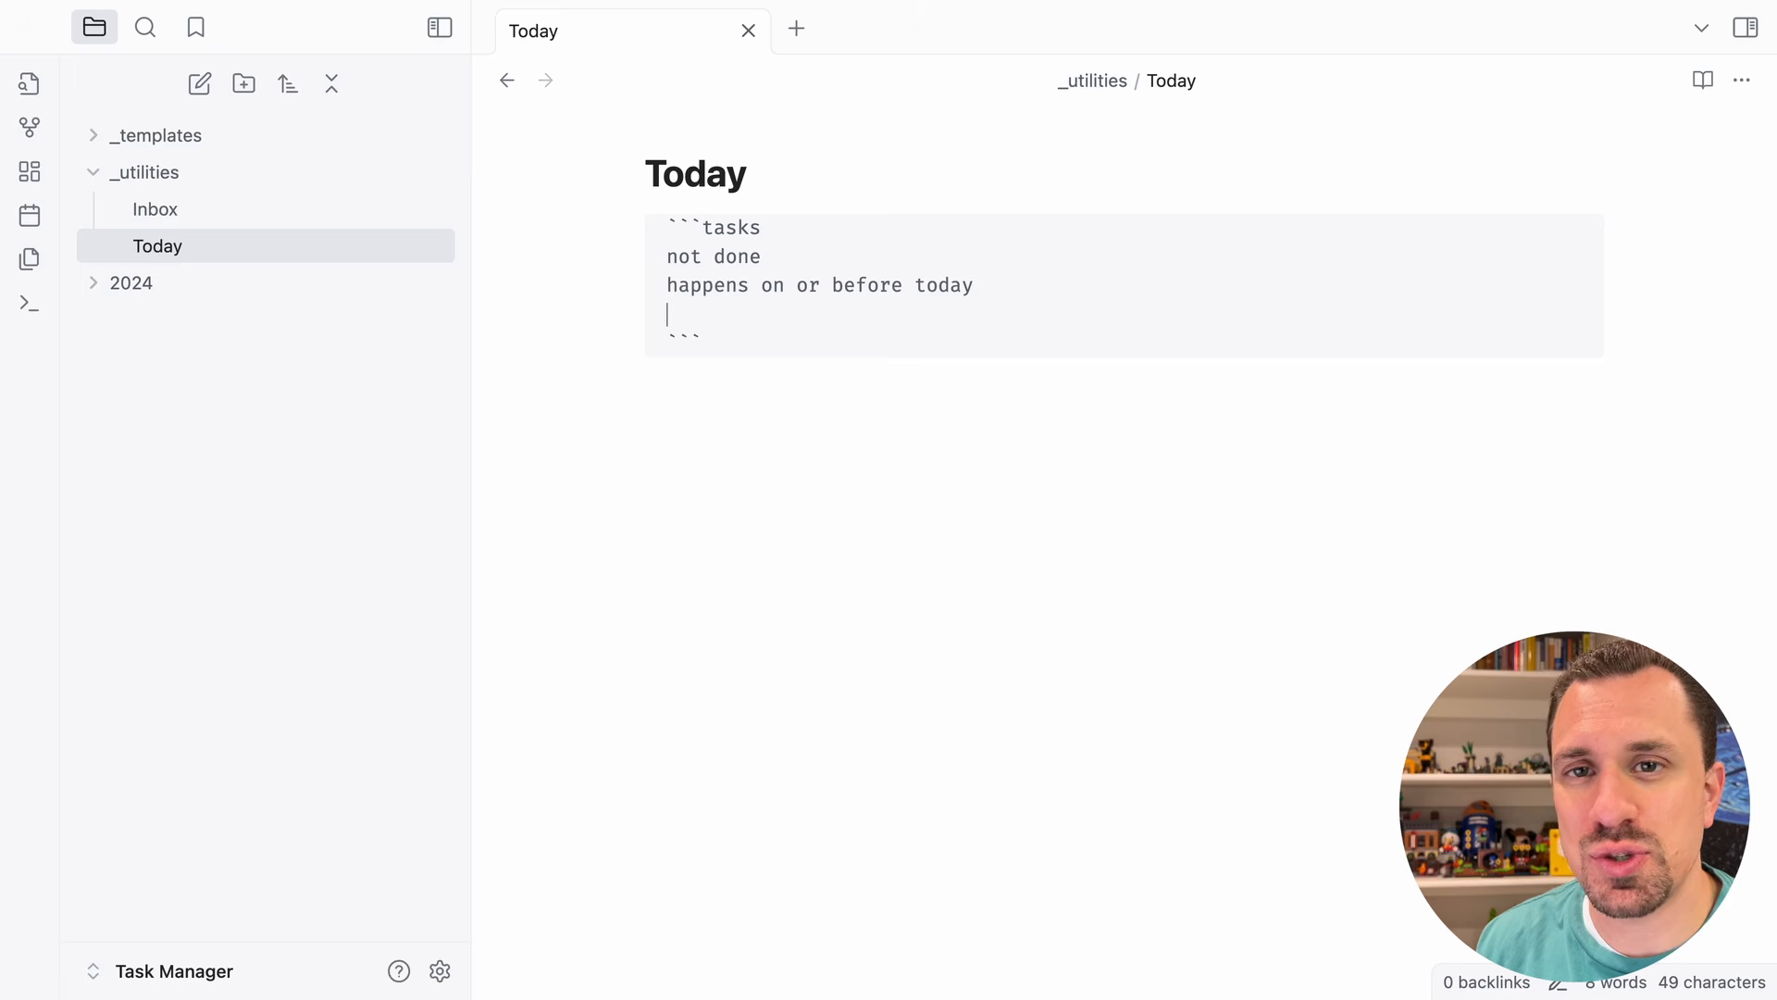
- Add the lines "group by tags" and "sort by status.type" to the tasks query and leave the block to render it
{"action": "type", "text": "group by tags"}
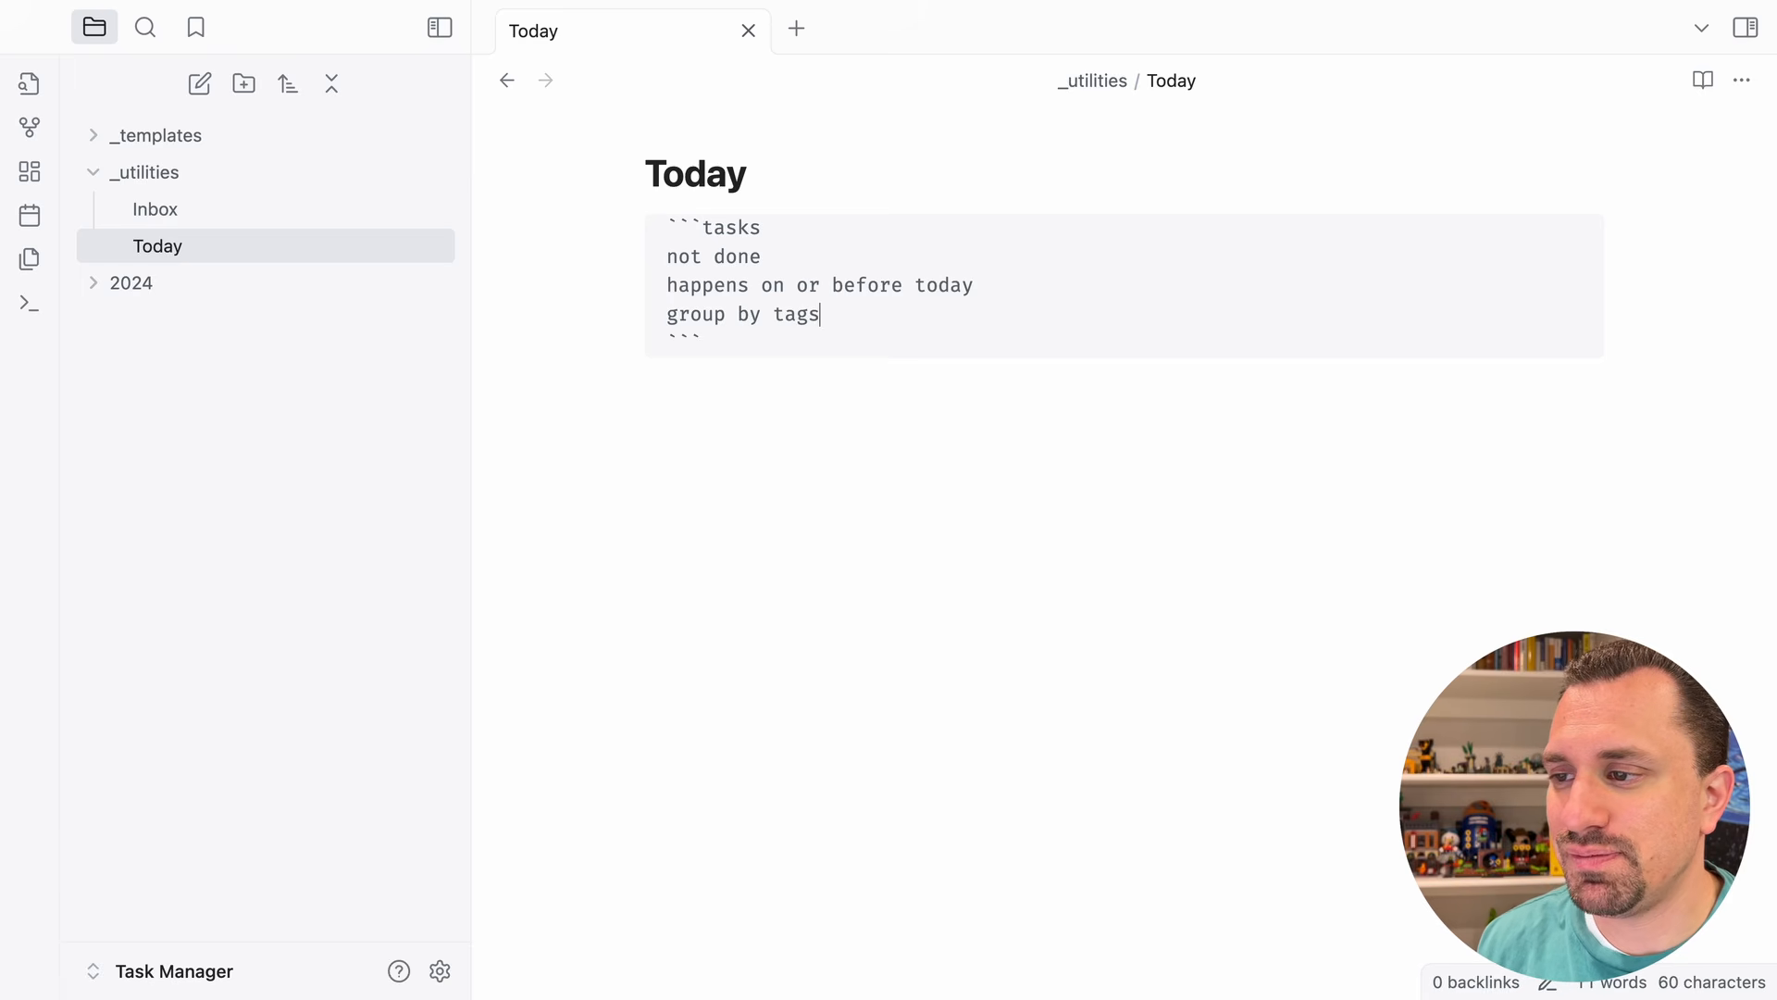
{"action": "key", "text": "Return"}
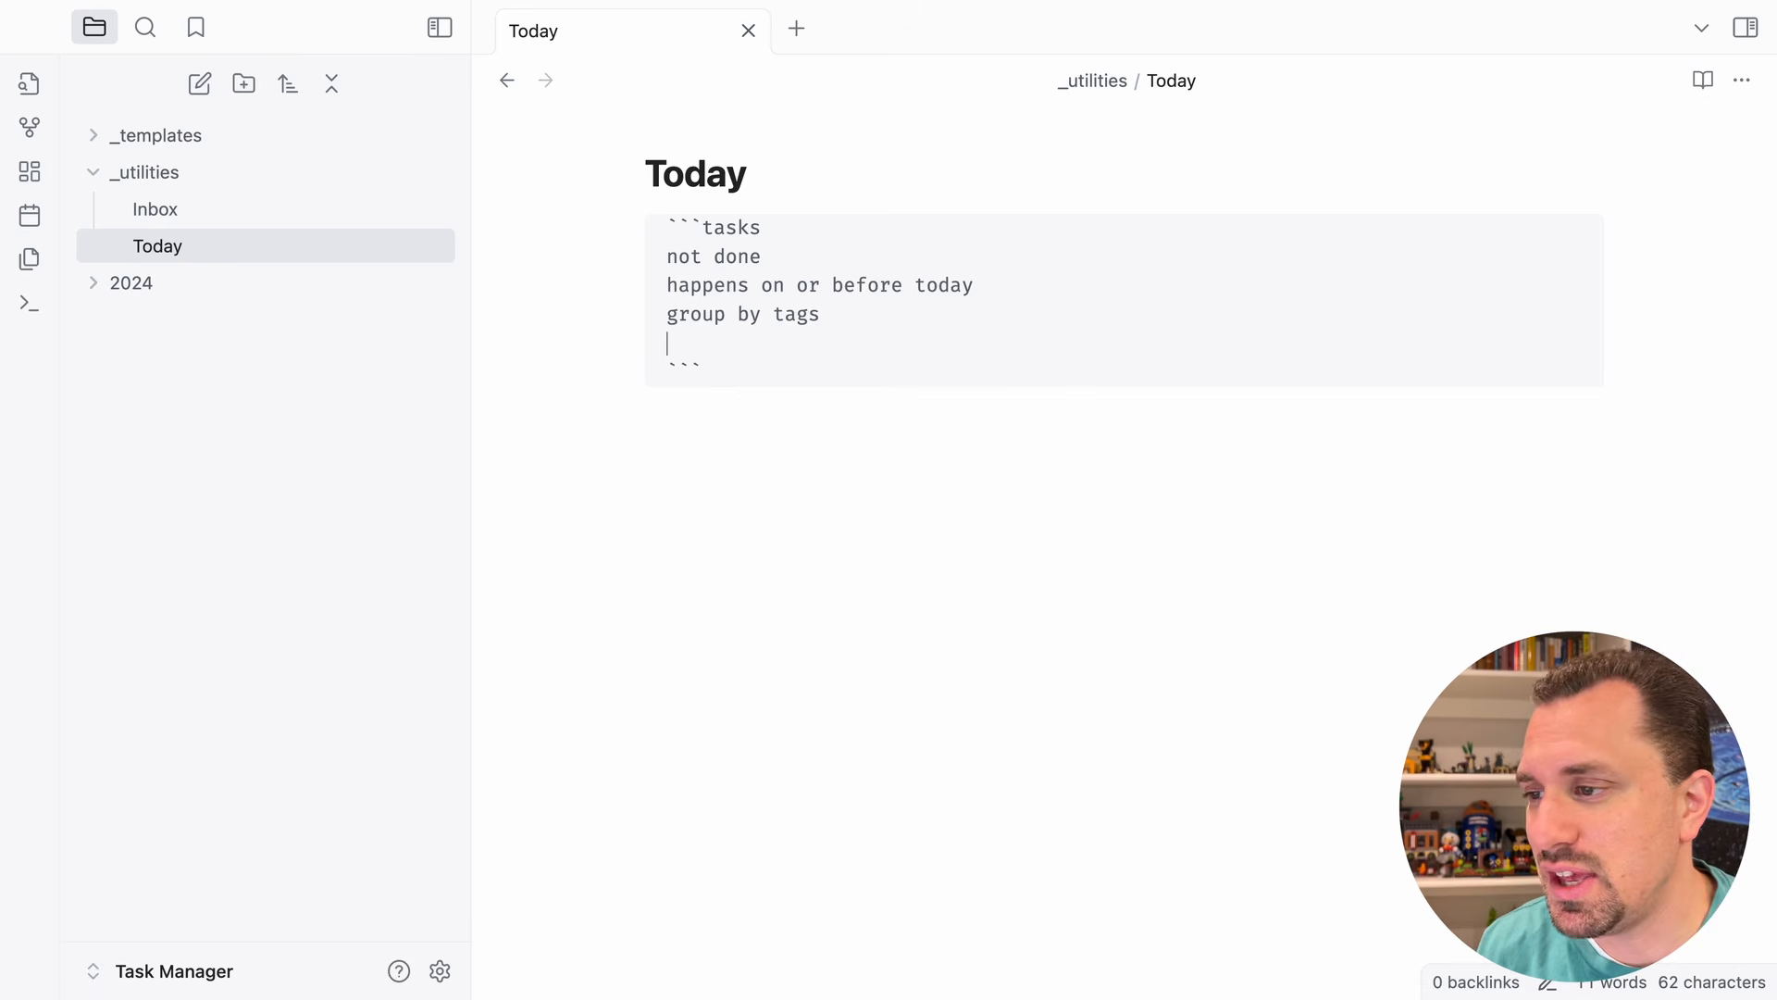
{"action": "type", "text": "sor"}
{"action": "type", "text": "s"}
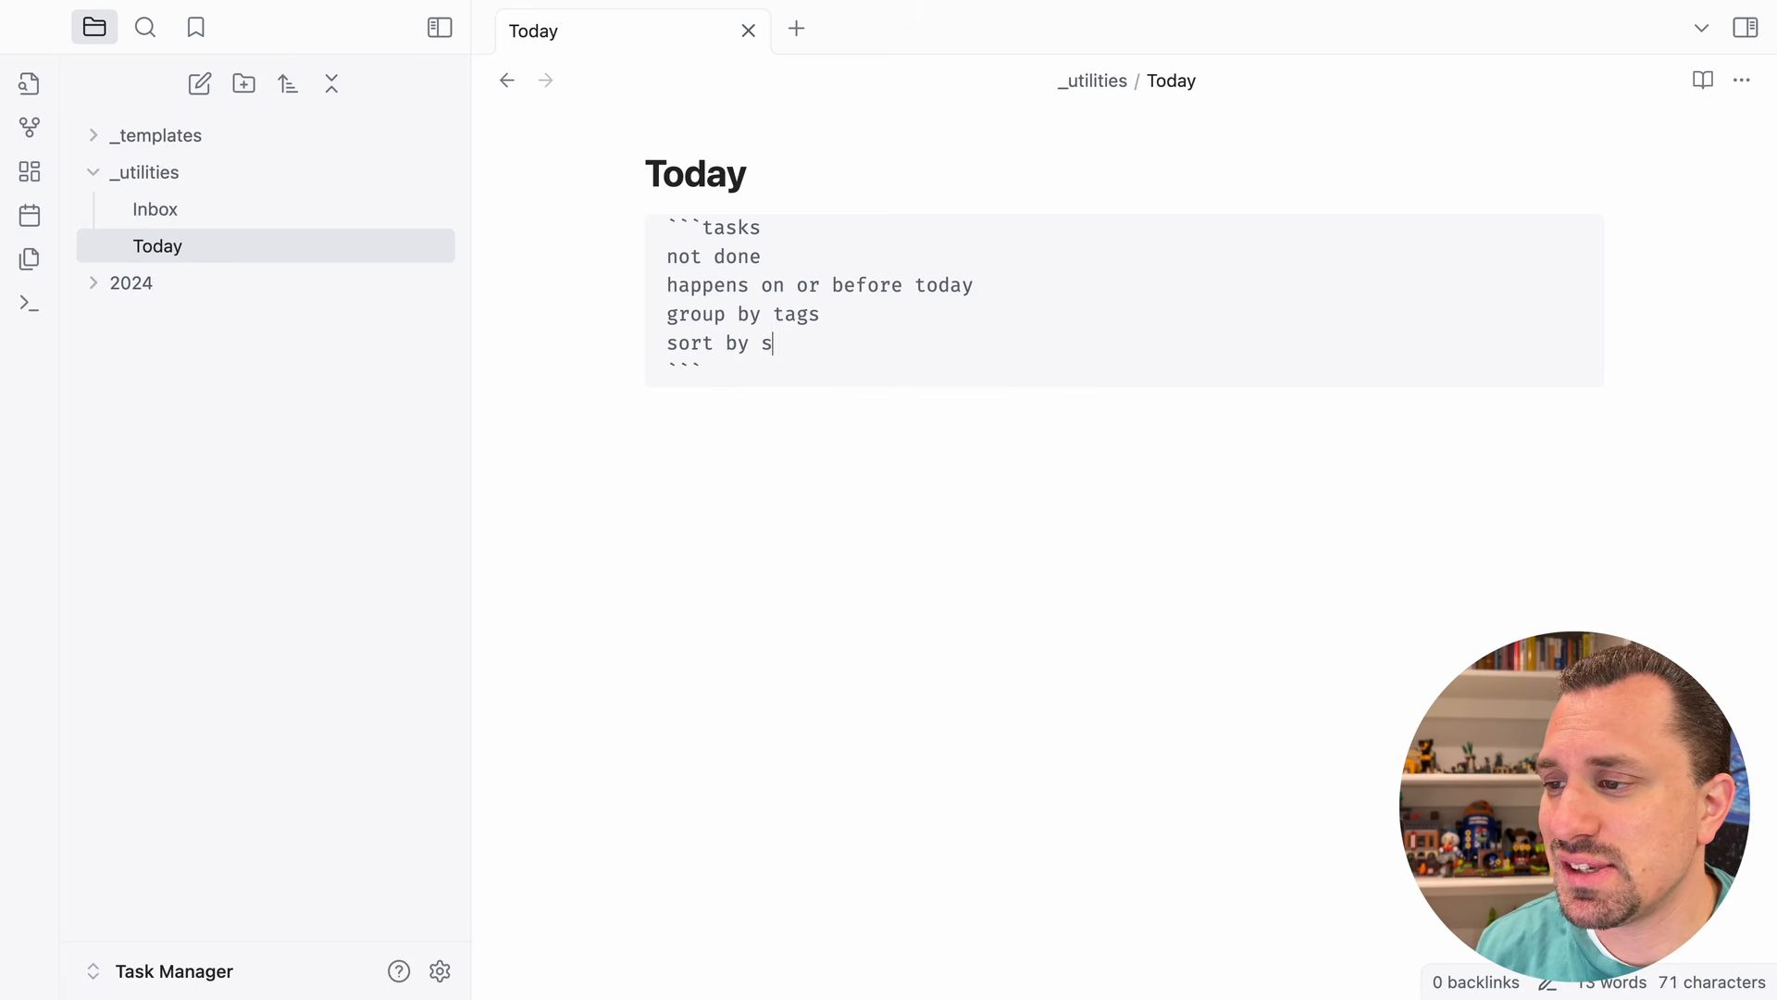
{"action": "type", "text": "tatus.type"}
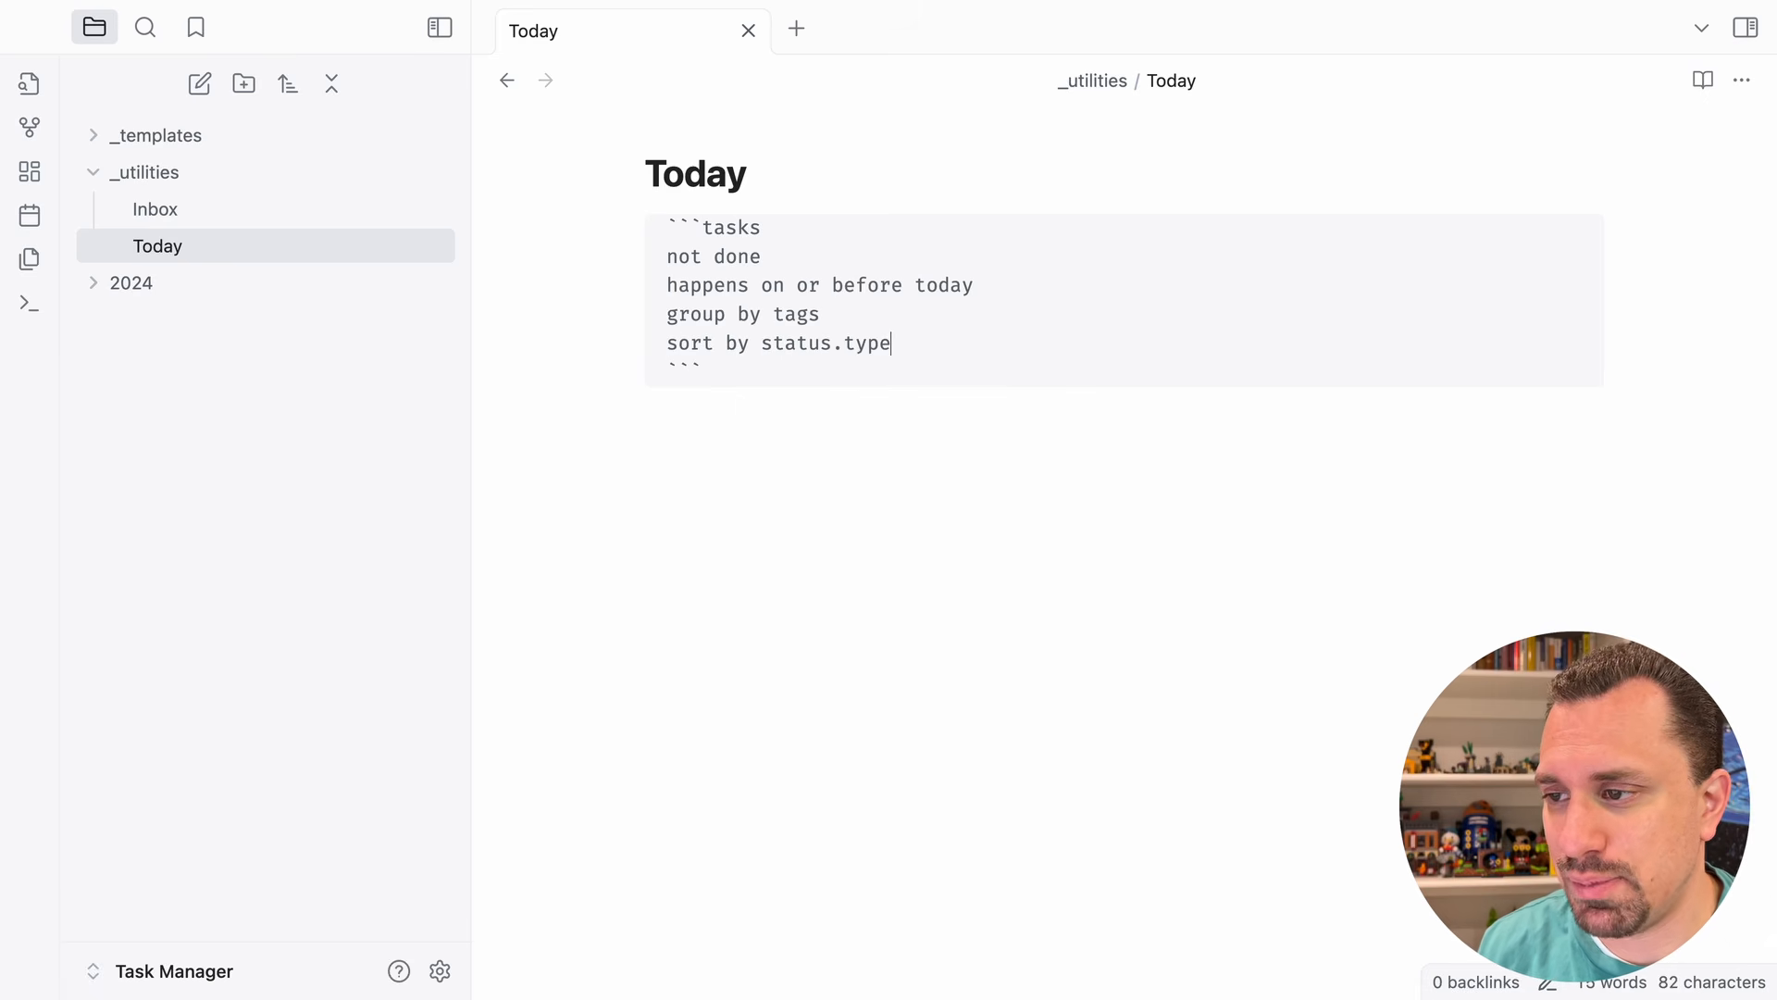
{"action": "key", "text": "Down"}
{"action": "key", "text": "Down"}
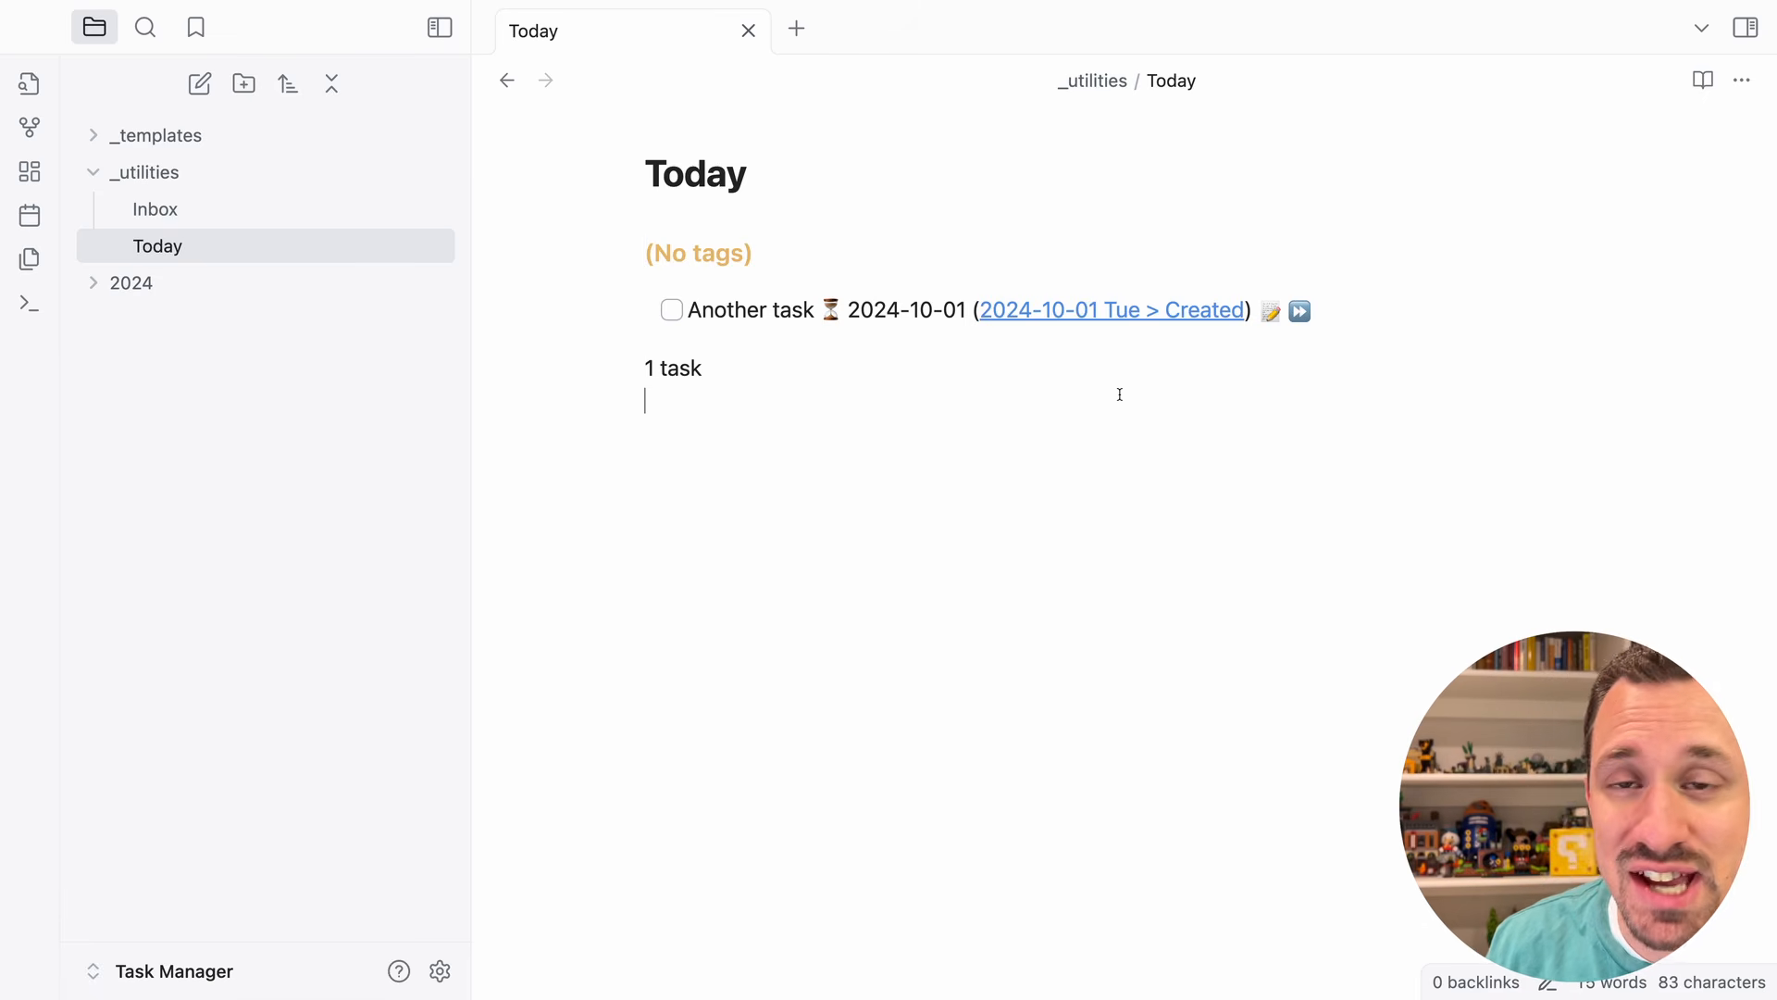
- Add the tag #personal to the description of "Another task" in the Today list and apply the change
{"action": "left_click", "coordinate": [1271, 312]}
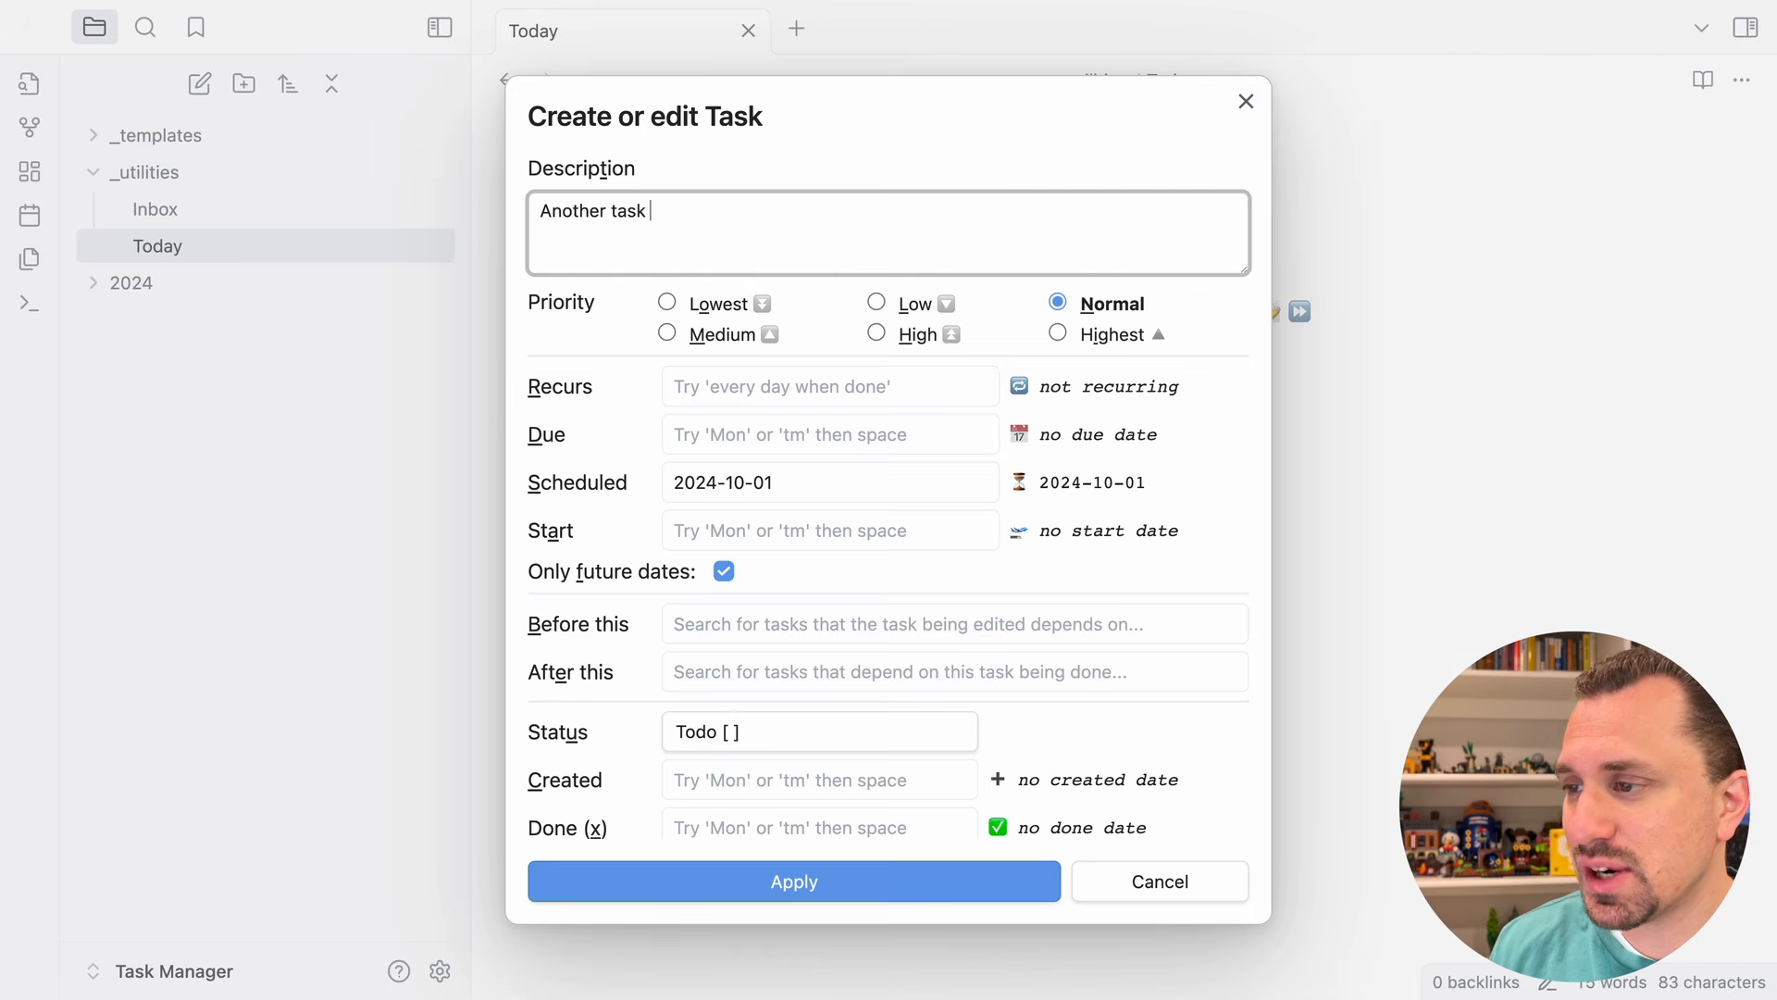
{"action": "type", "text": "#"}
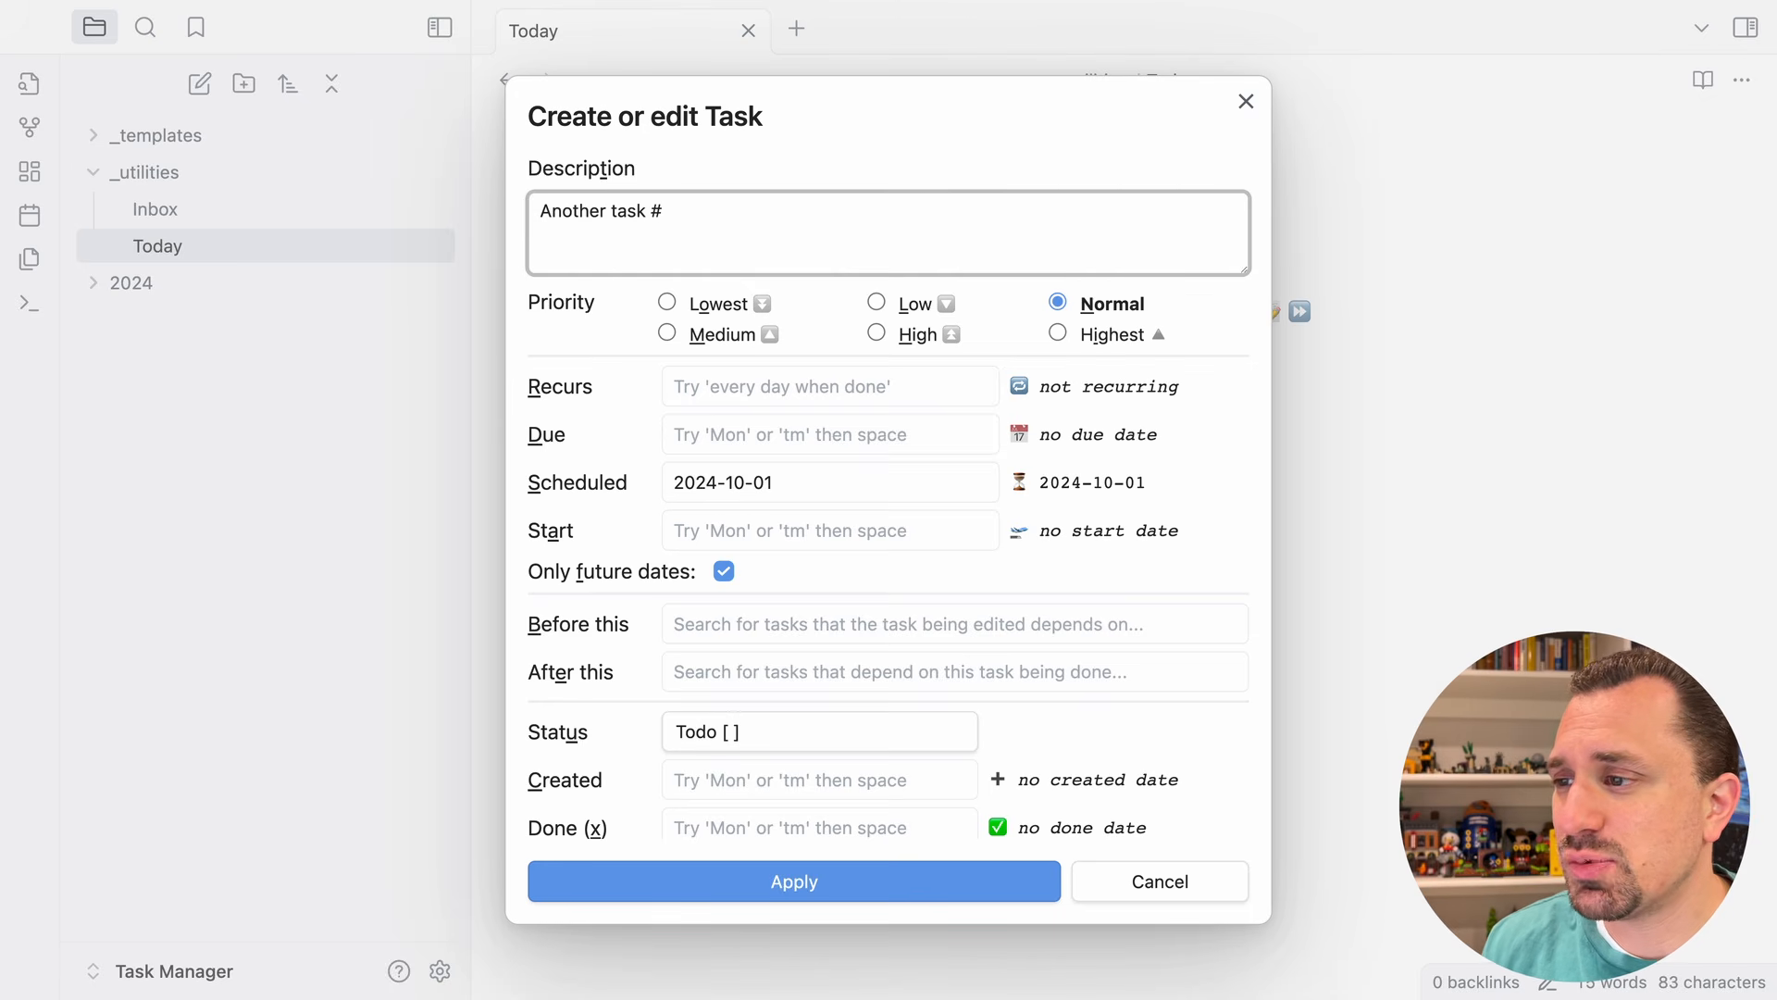
{"action": "type", "text": "personal"}
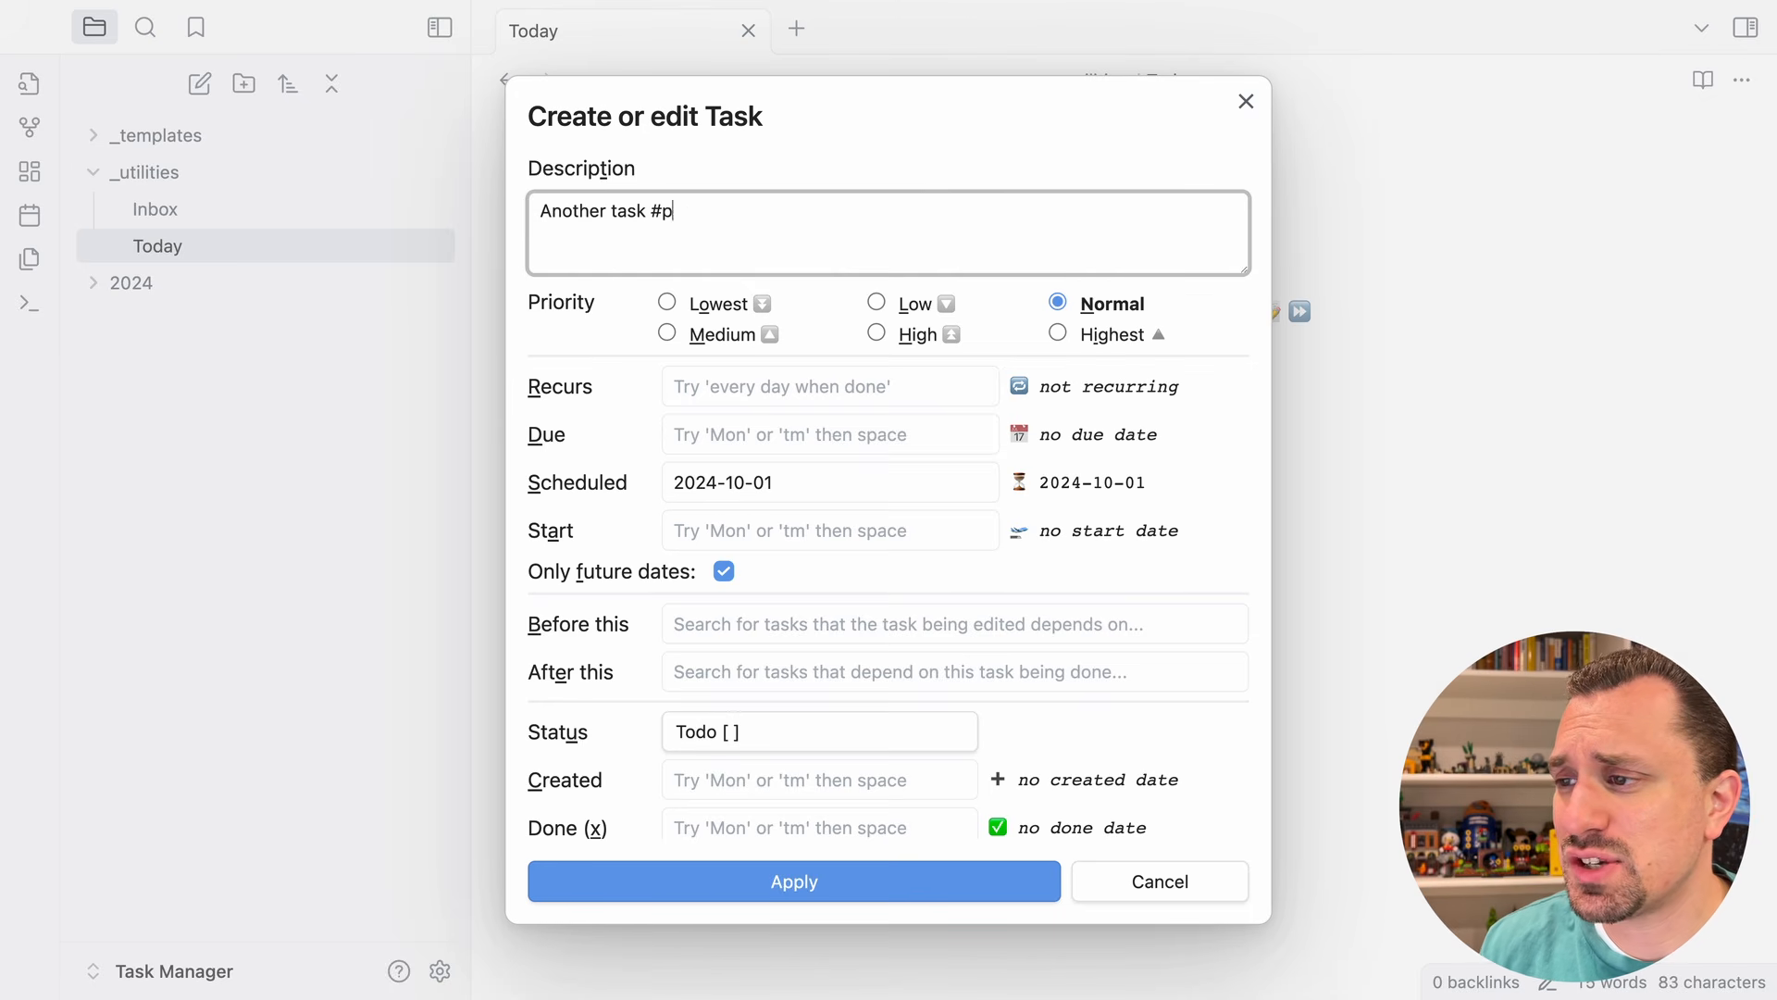
{"action": "left_click", "coordinate": [824, 892]}
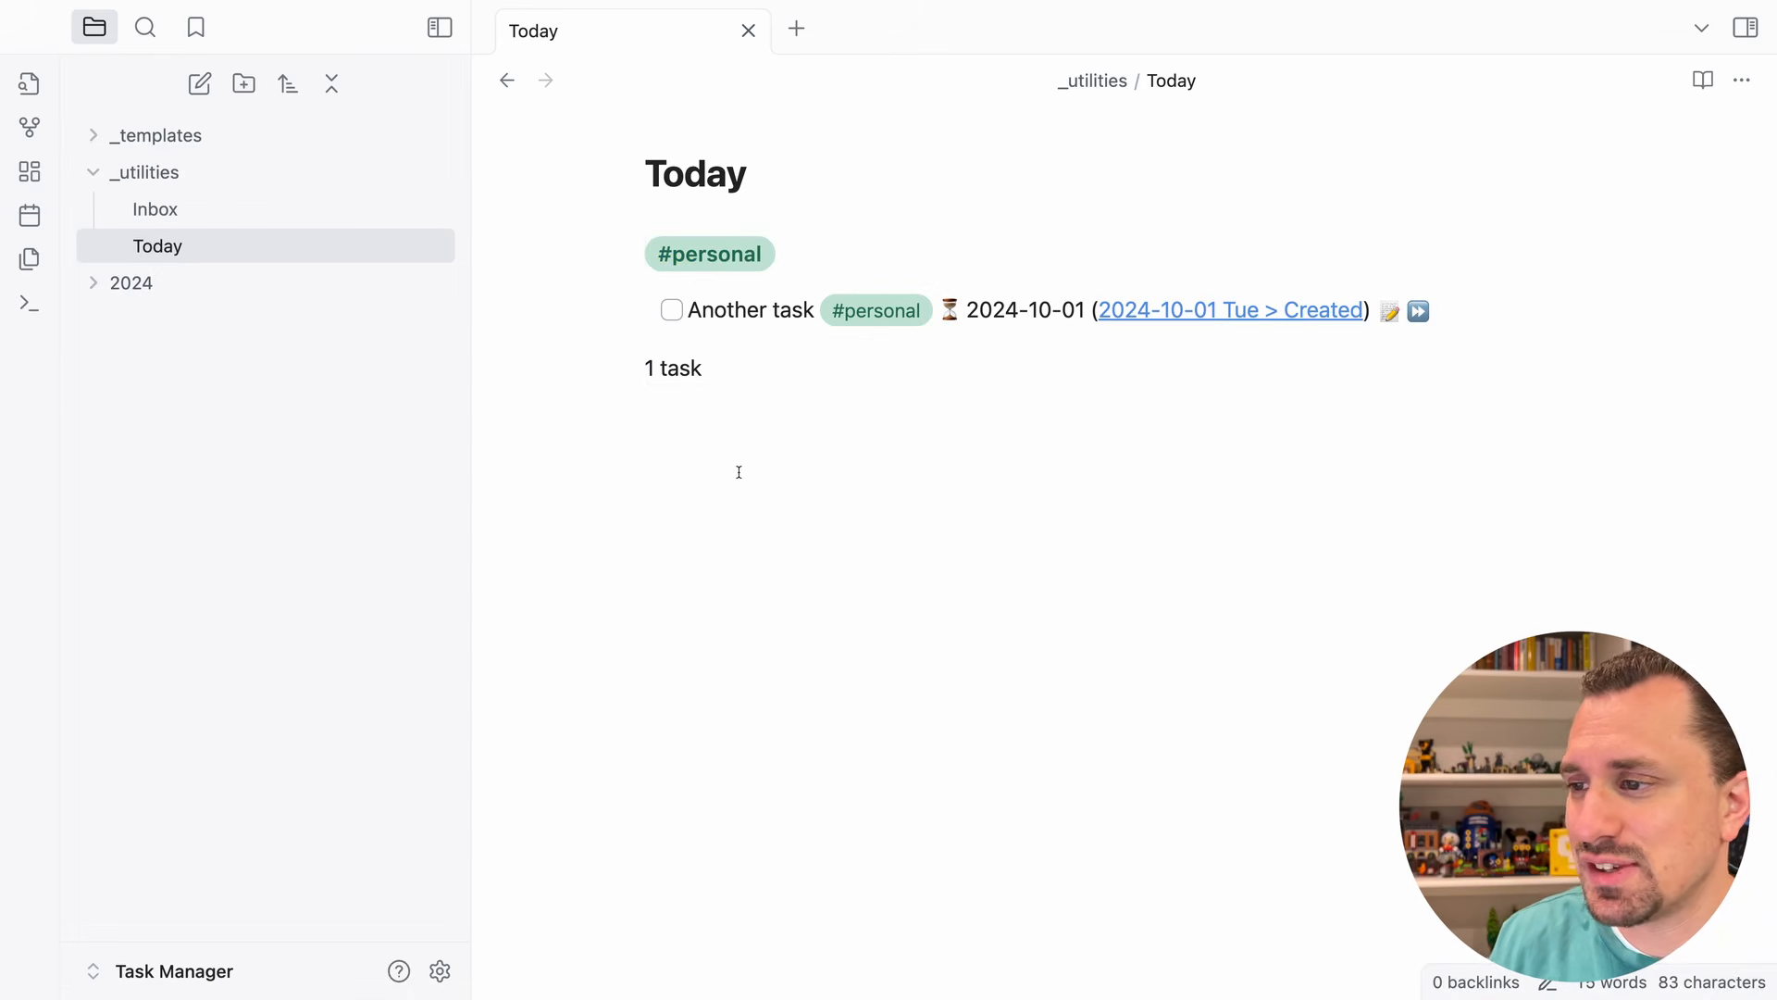
- From the Inbox note, tag "So many tasks" with #work, schedule it for yesterday and save the task
{"action": "left_click", "coordinate": [195, 208]}
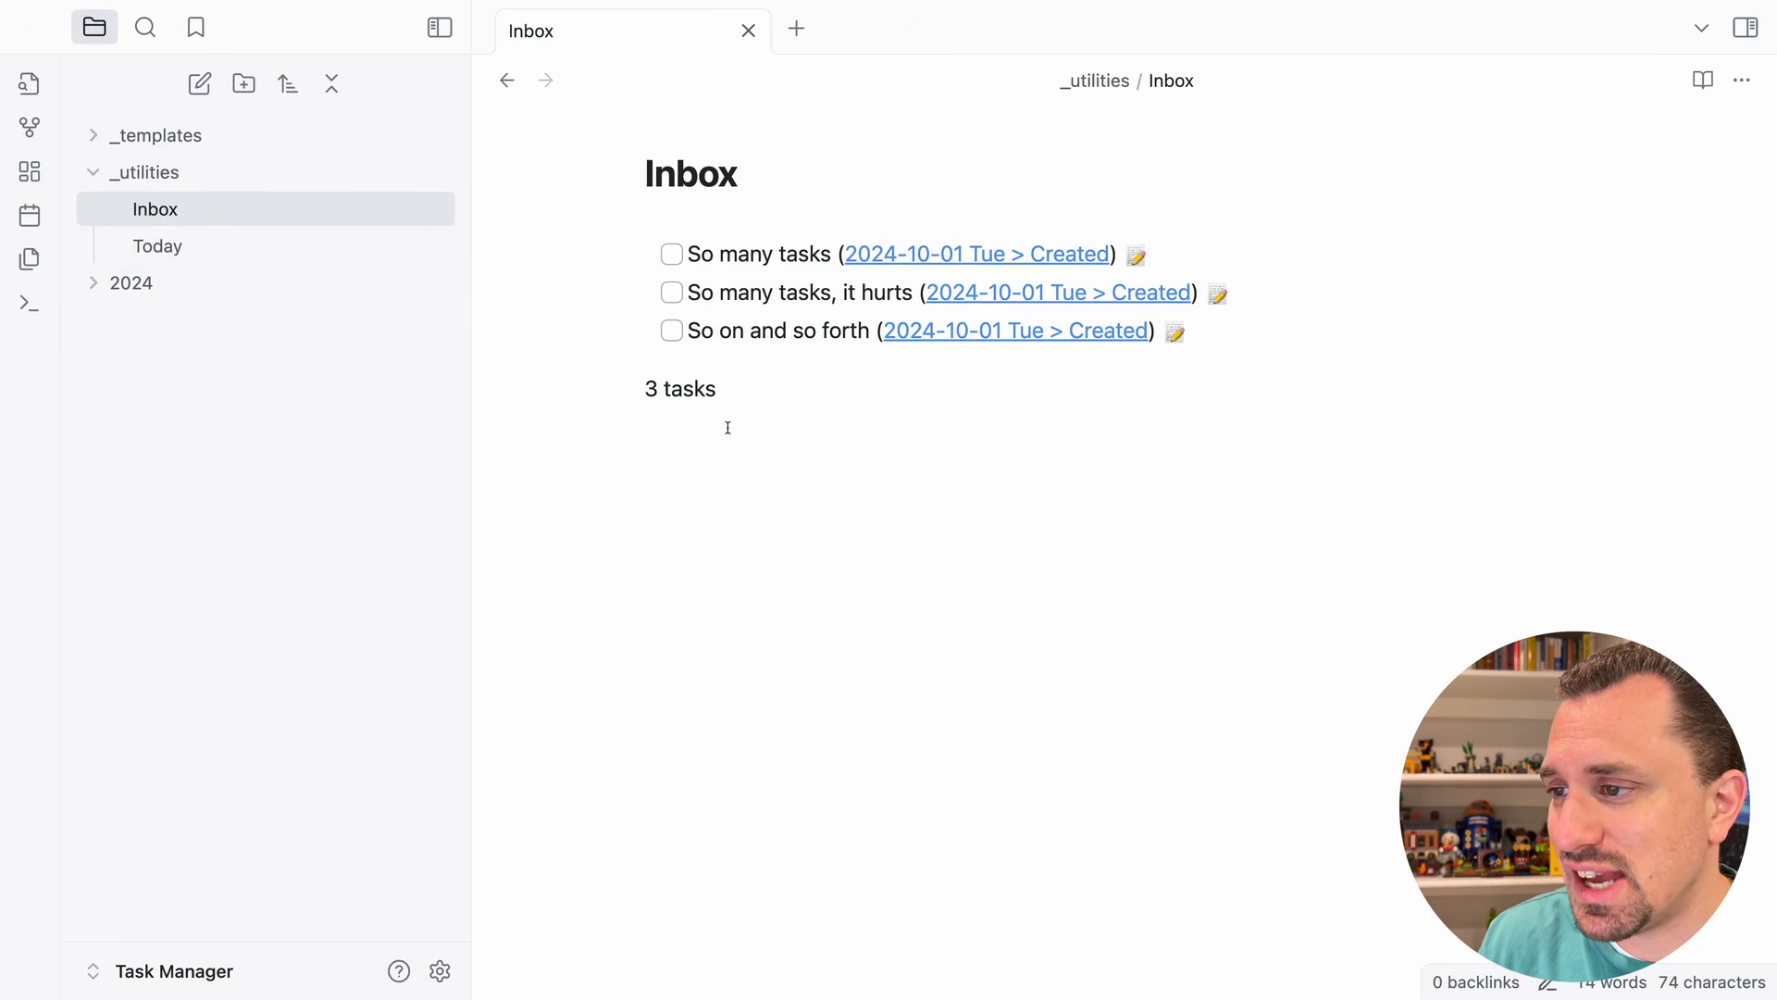
{"action": "left_click", "coordinate": [1148, 256]}
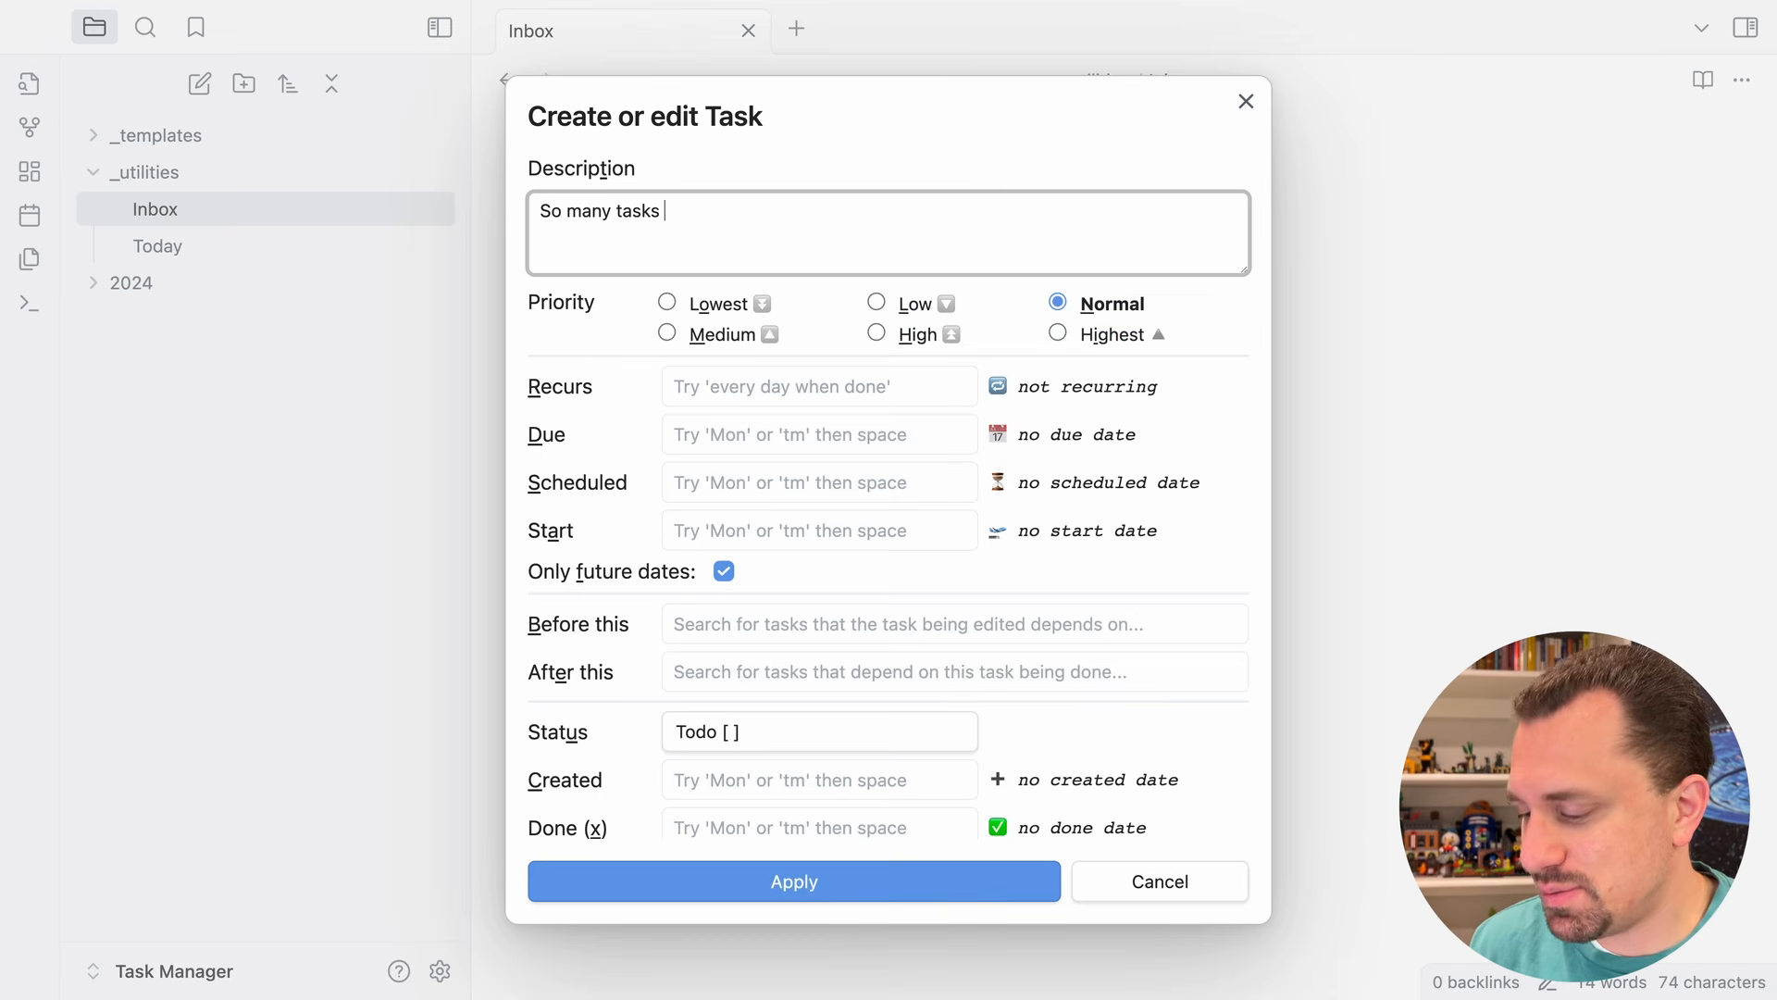
{"action": "type", "text": "#work"}
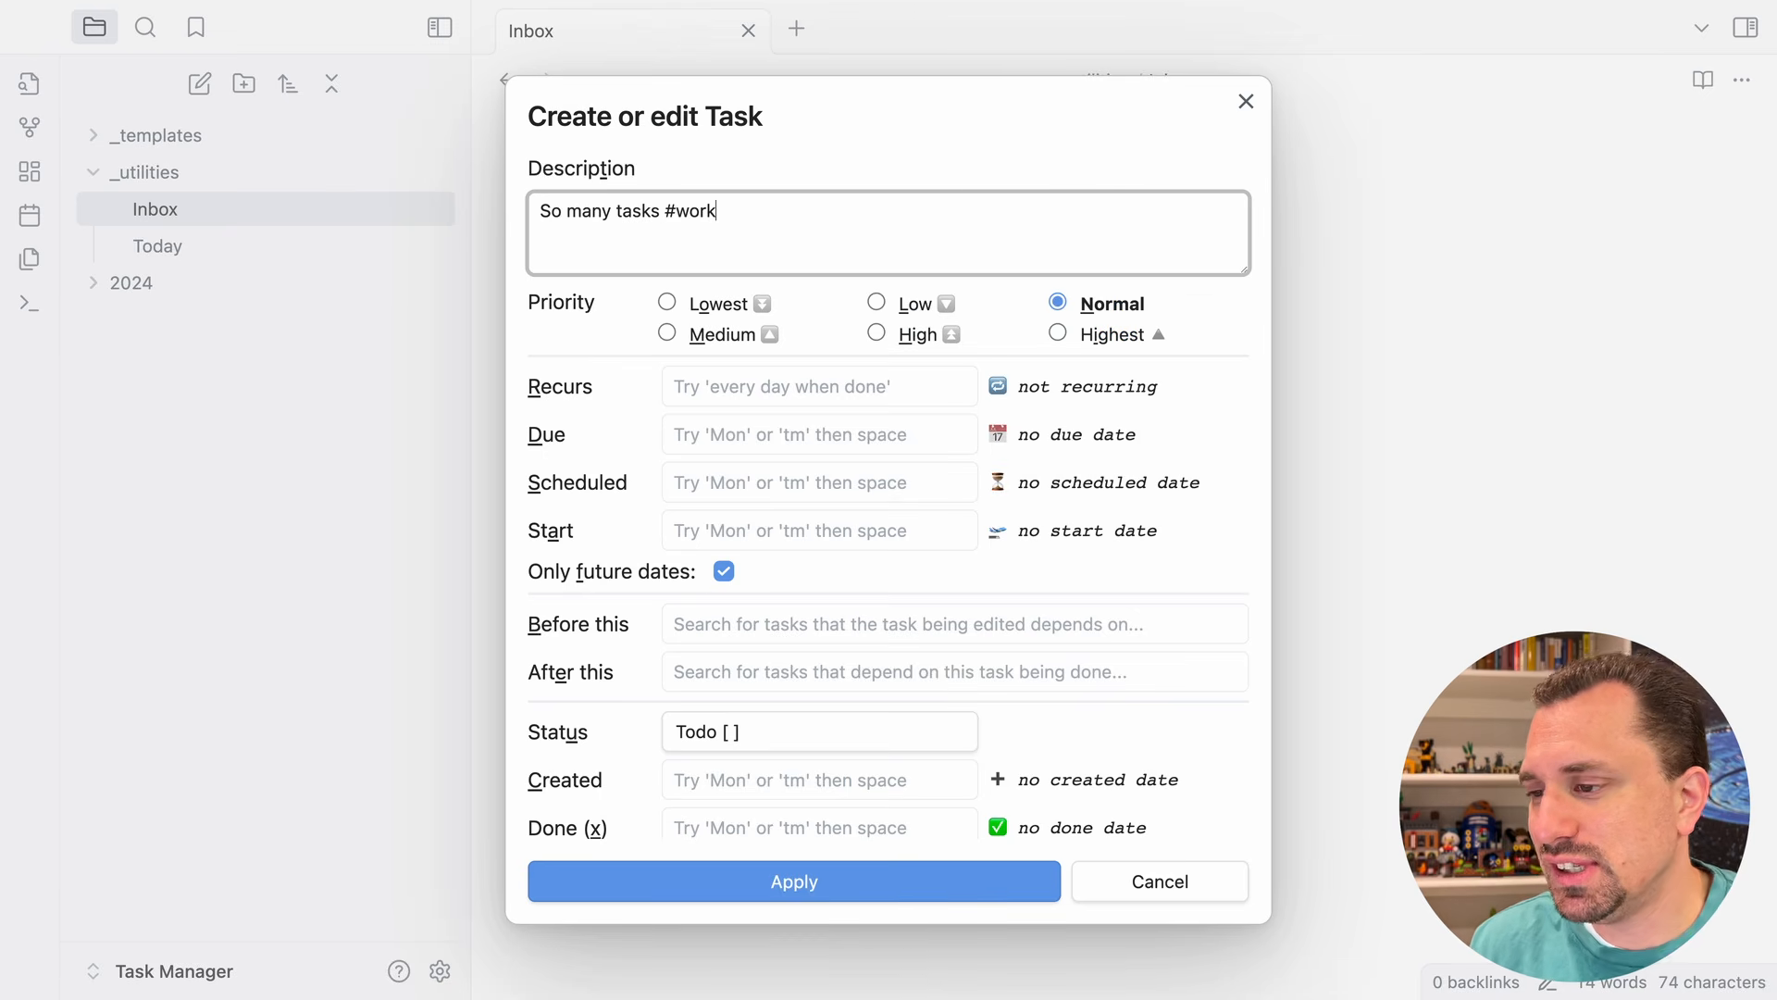
{"action": "left_click", "coordinate": [709, 480]}
{"action": "type", "text": "yesterday"}
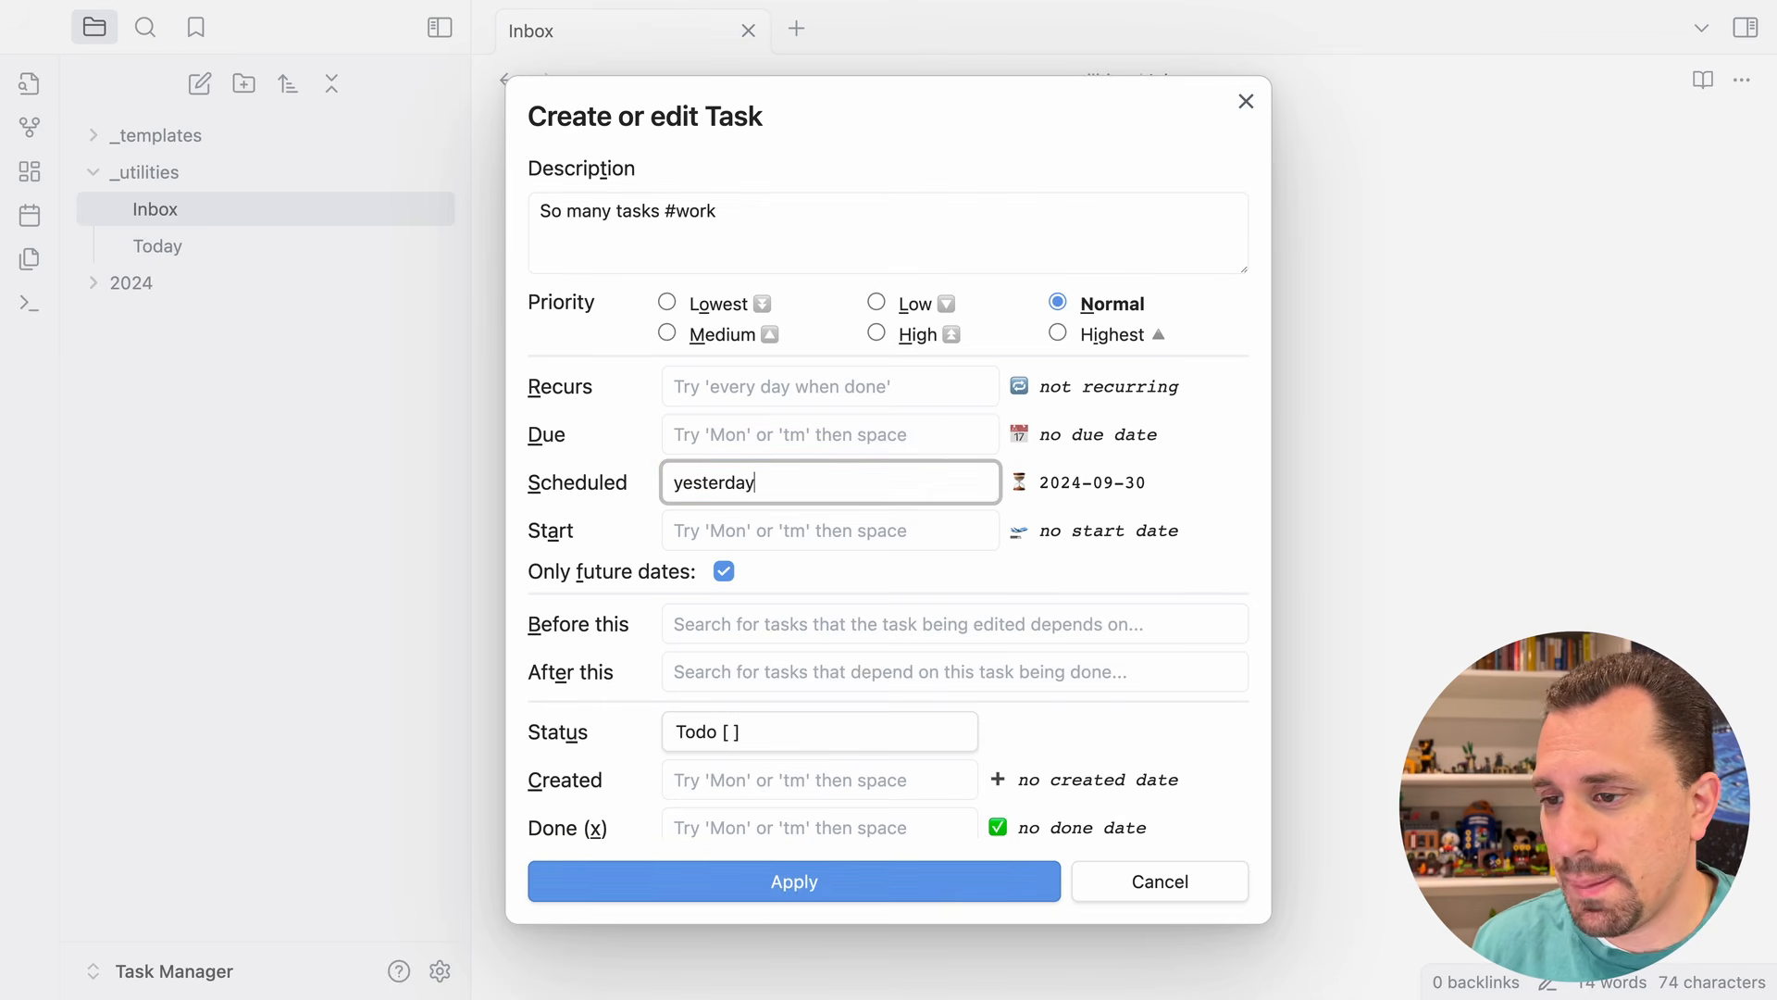
{"action": "key", "text": "Return"}
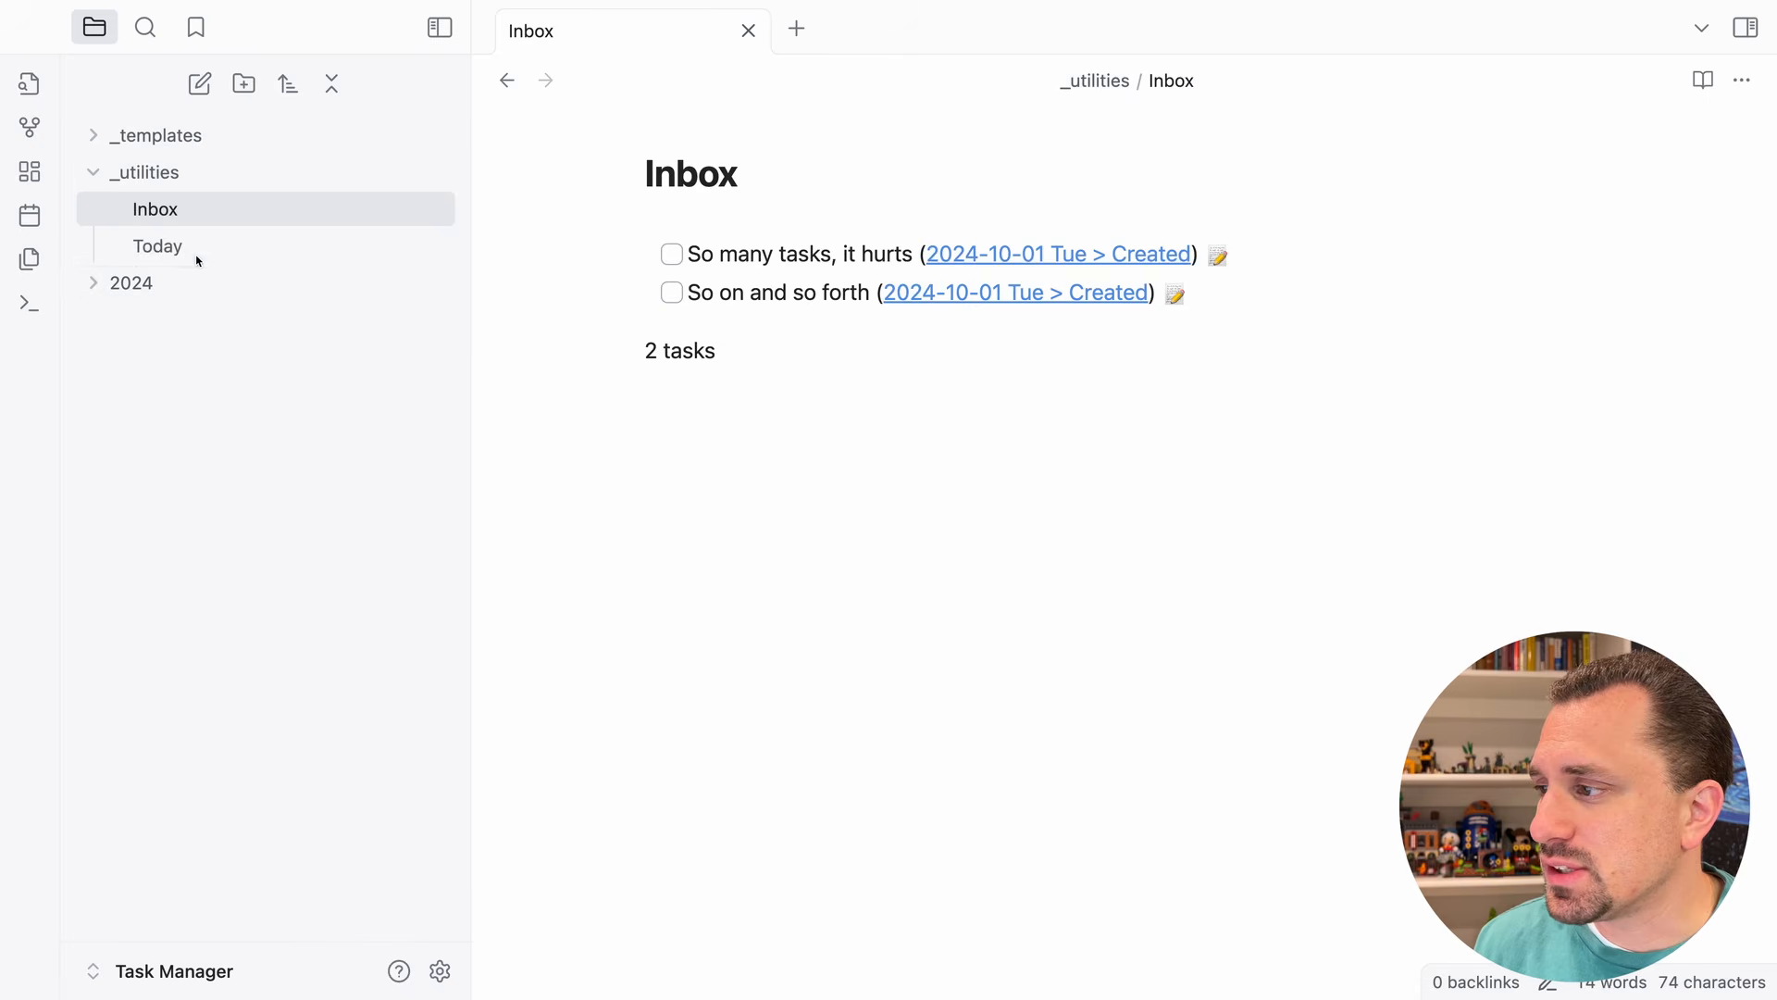
- From the Today note, replace the #work tag of "So many tasks" with #personal and save the task
{"action": "left_click", "coordinate": [186, 245]}
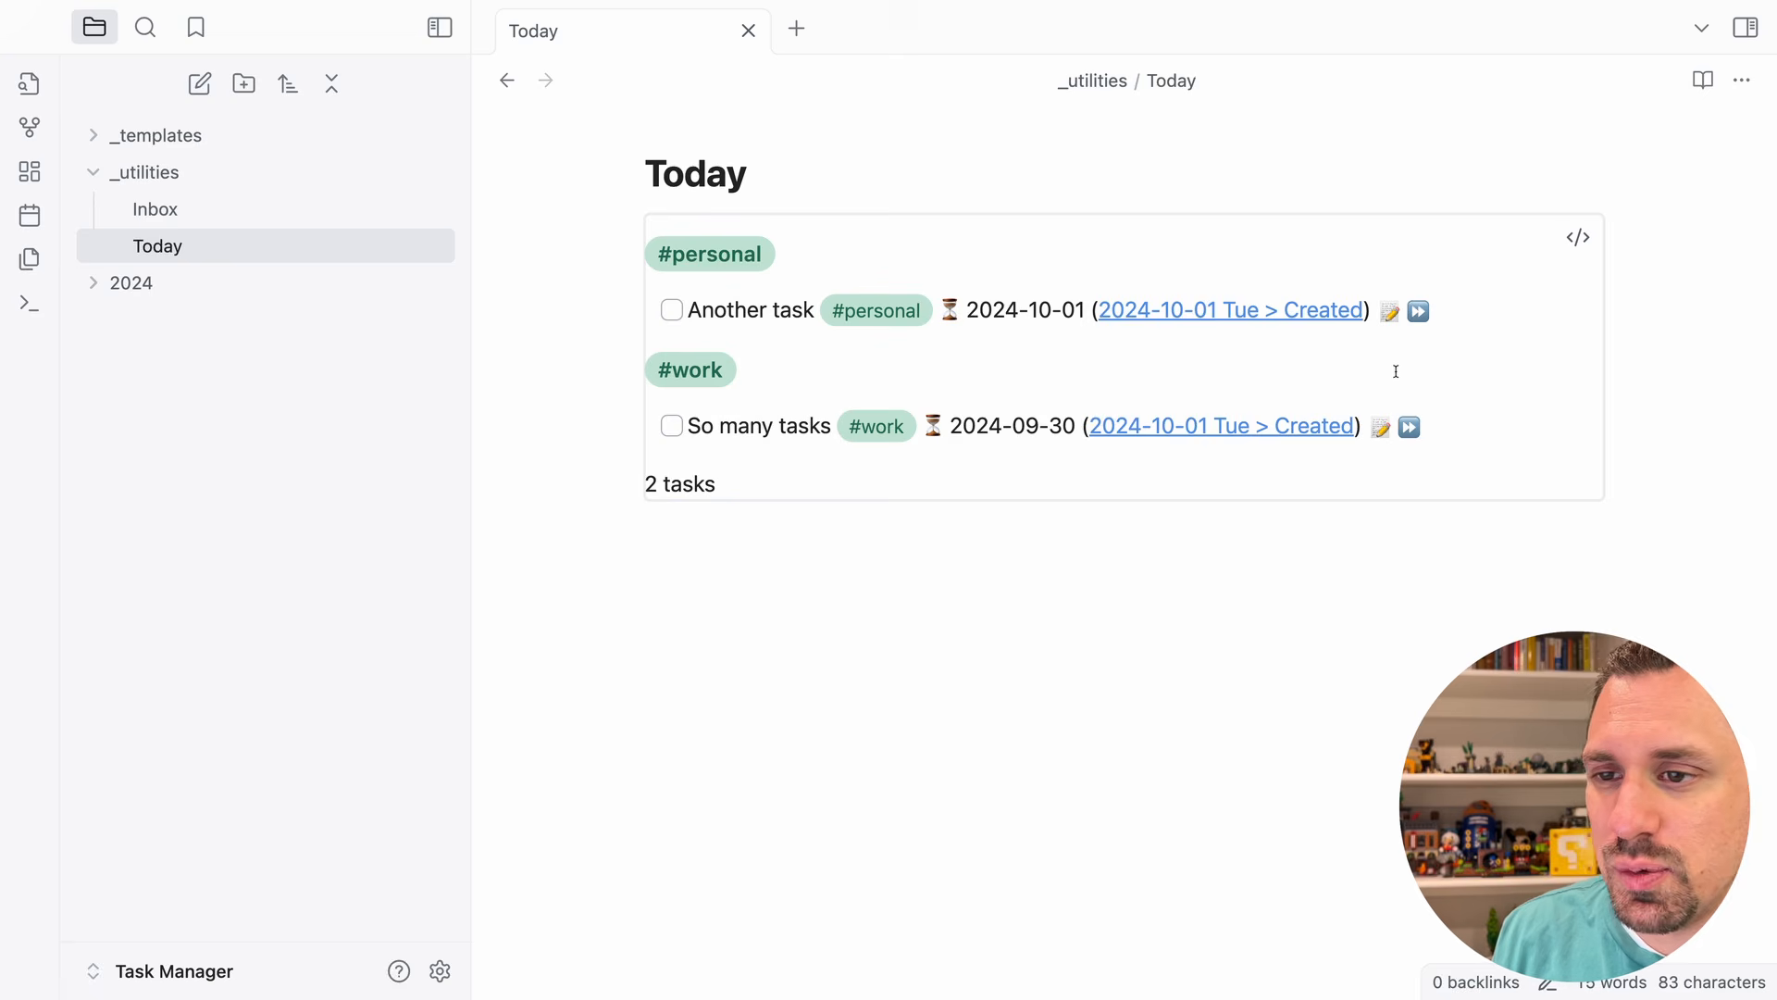
{"action": "left_click", "coordinate": [1380, 426]}
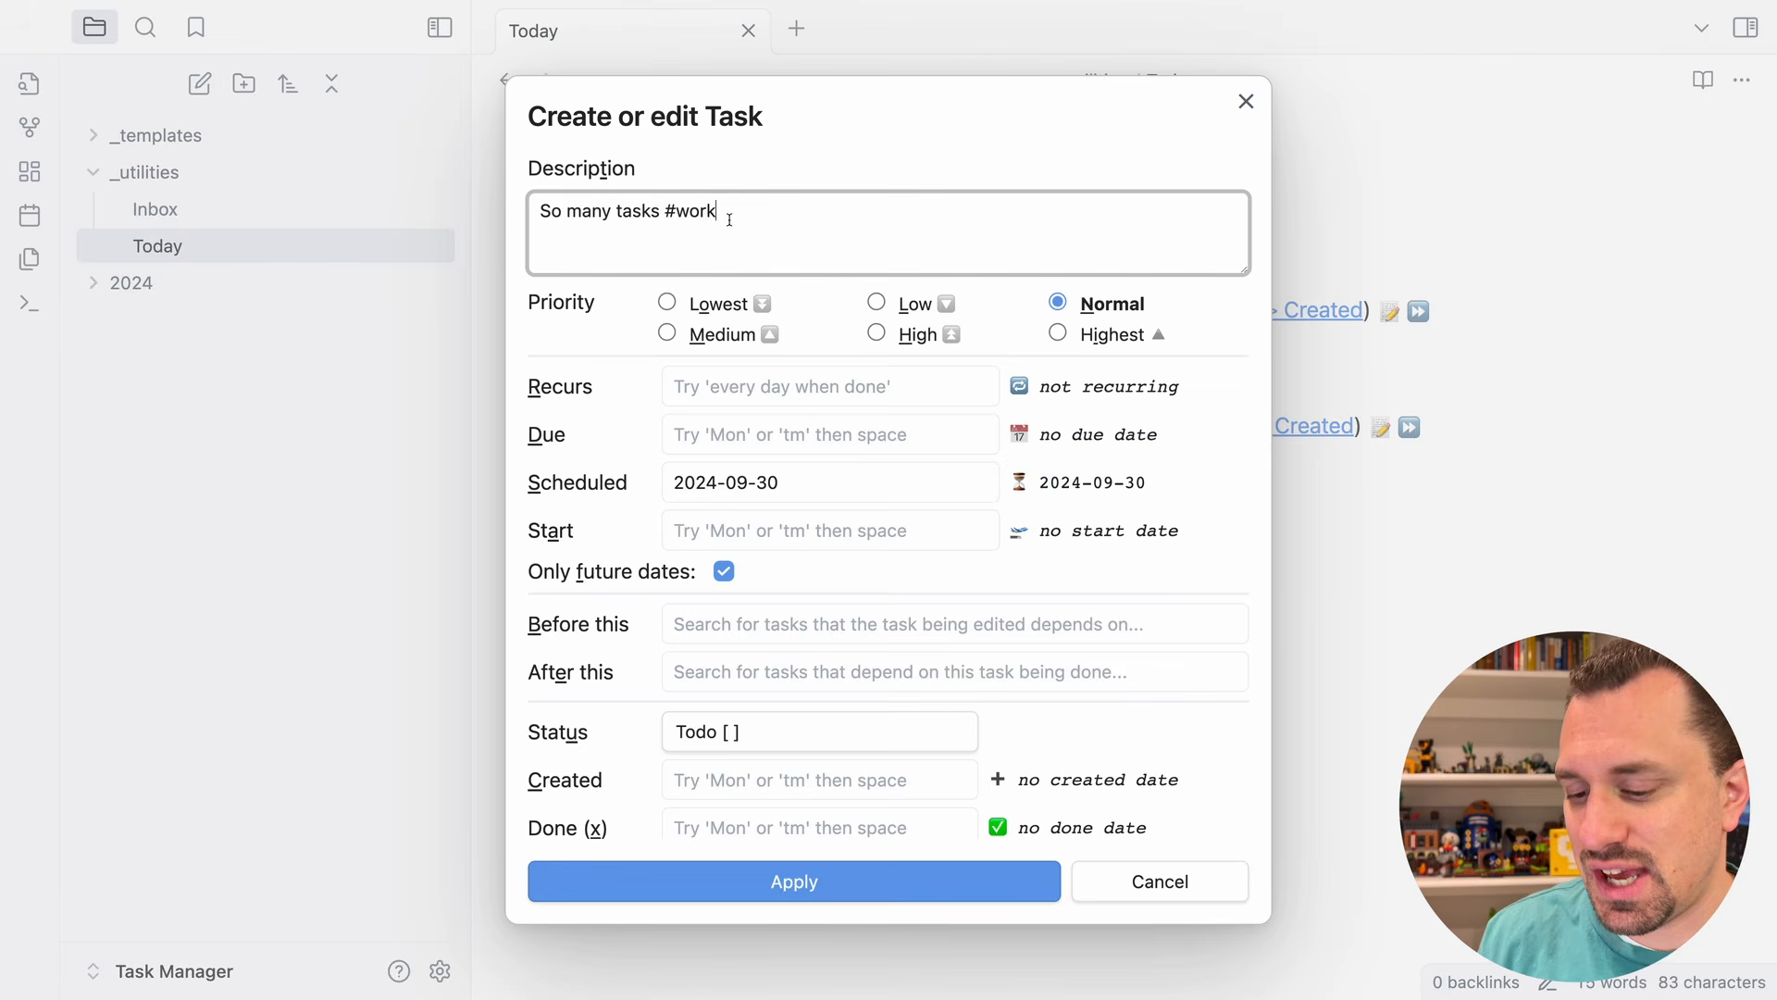
{"action": "key", "text": "BackSpace"}
{"action": "key", "text": "BackSpace"}
{"action": "key", "text": "BackSpace"}
{"action": "key", "text": "BackSpace"}
{"action": "key", "text": "BackSpace"}
{"action": "type", "text": "pw"}
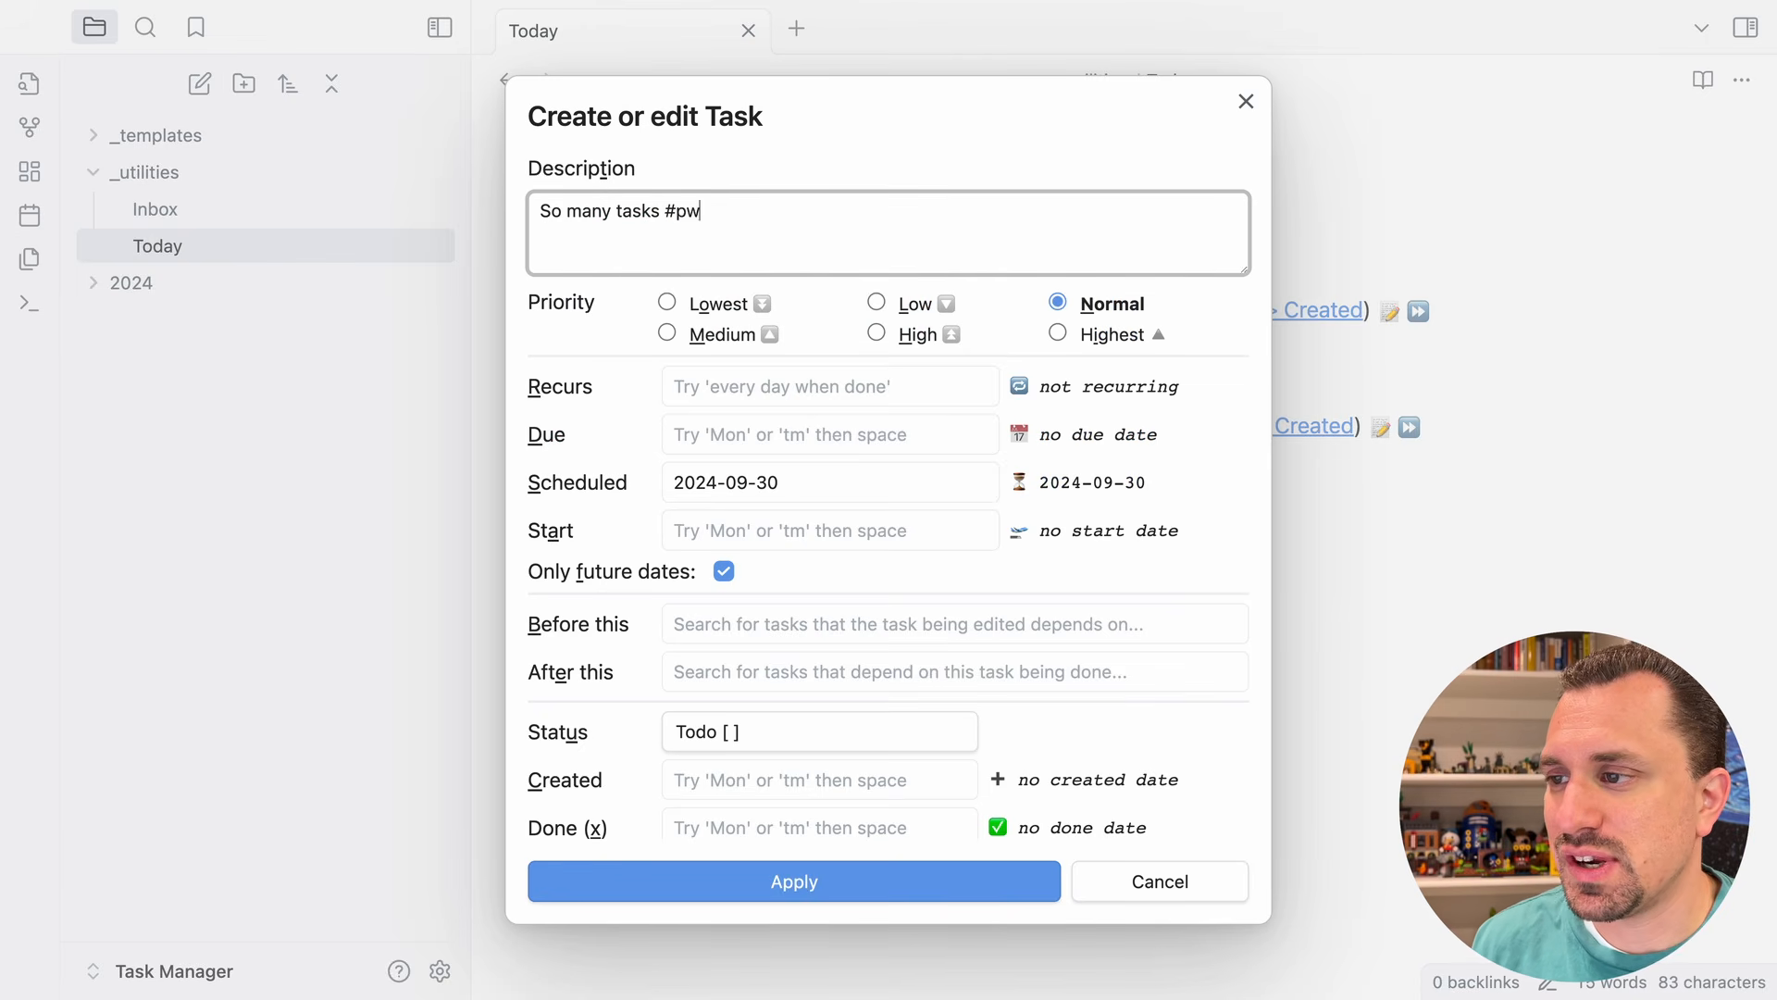
{"action": "key", "text": "BackSpace"}
{"action": "type", "text": "ersonal"}
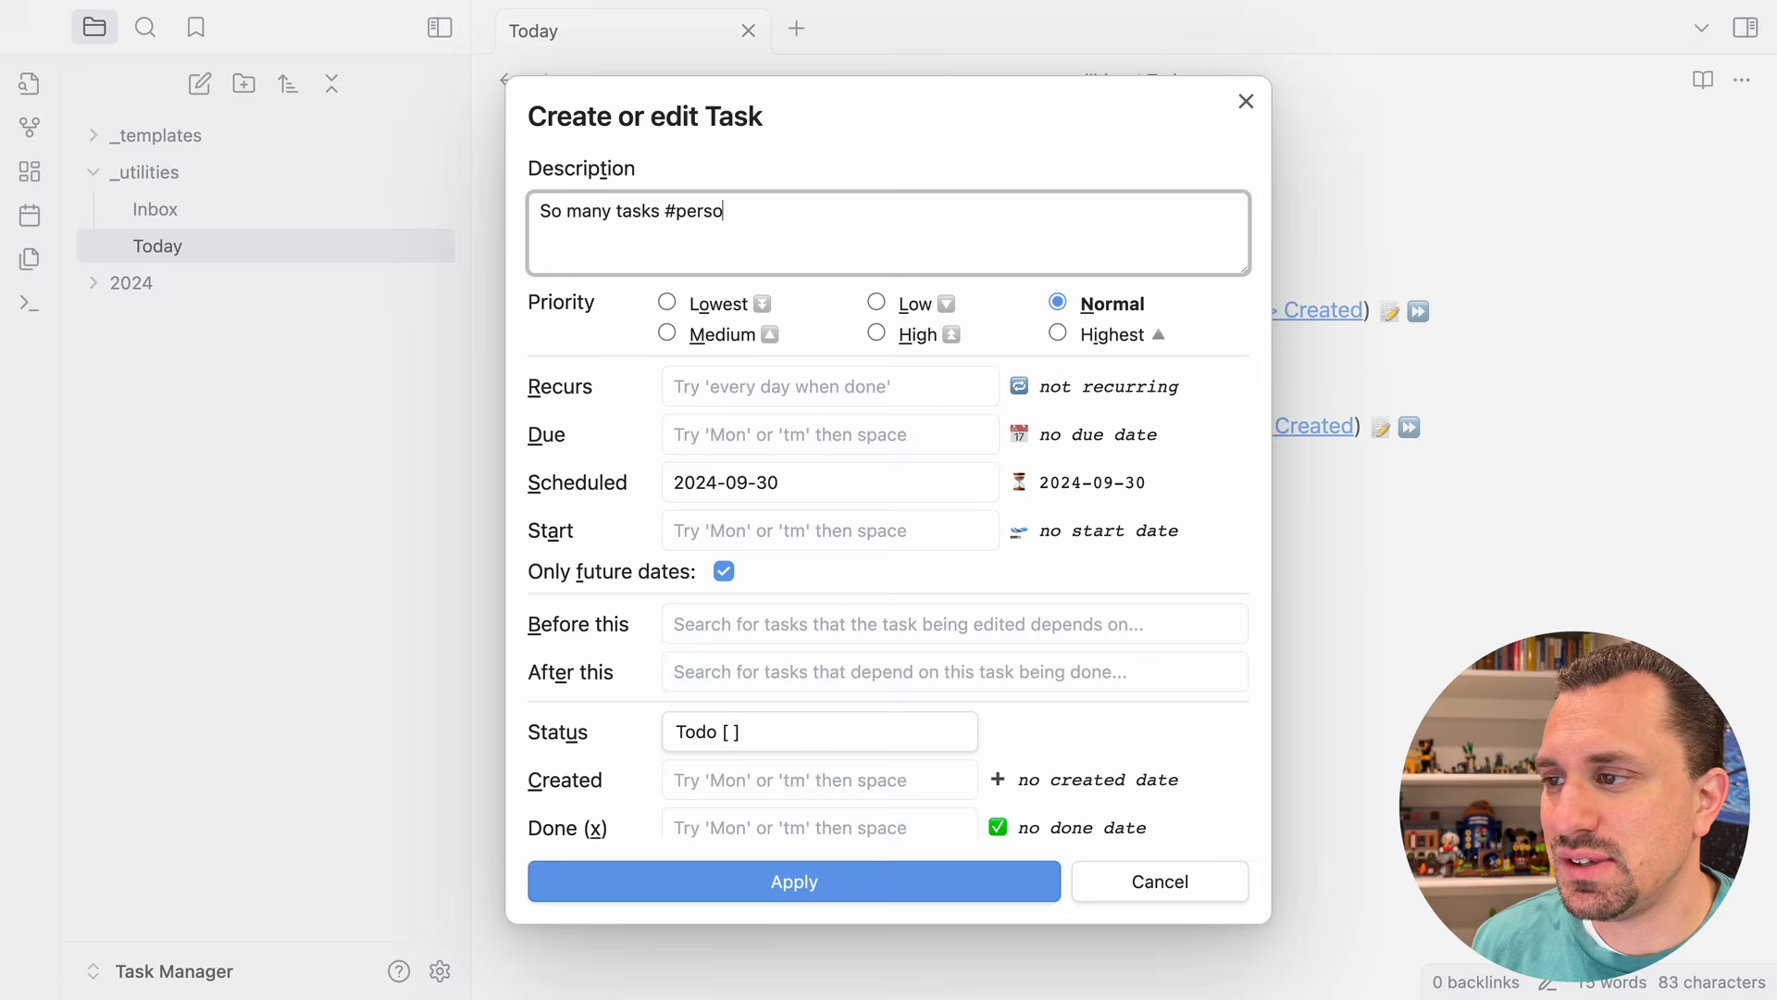
{"action": "key", "text": "Return"}
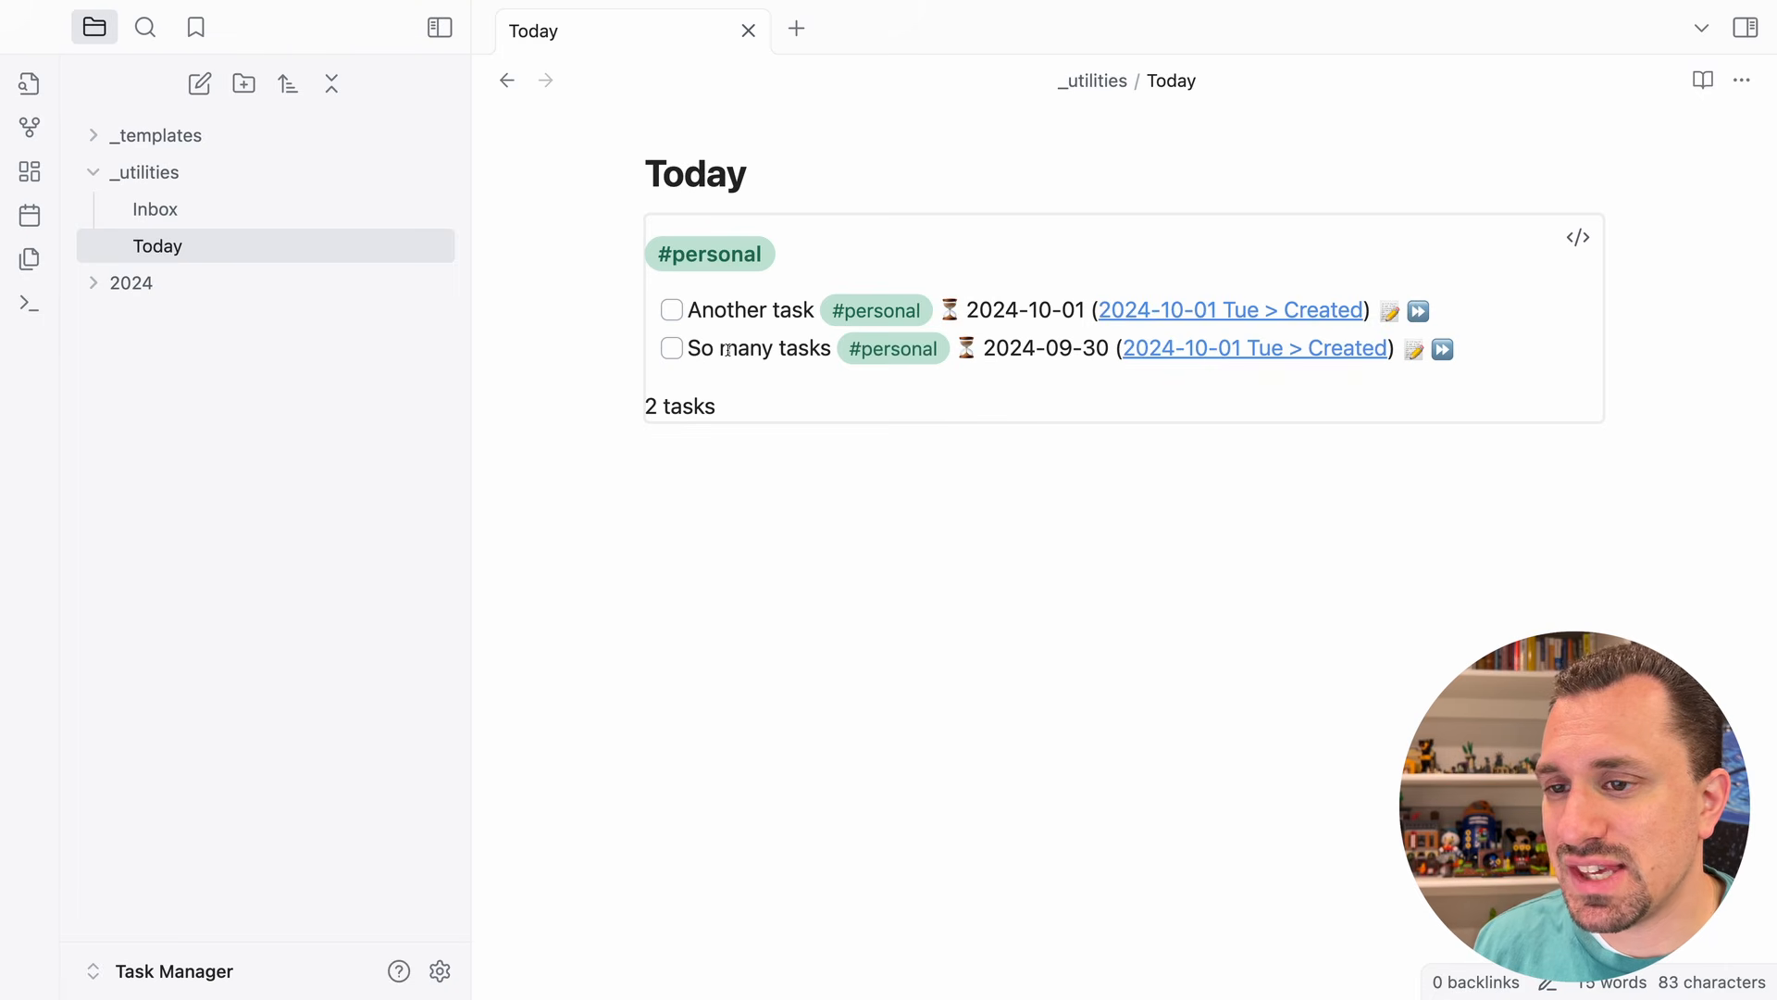
- Set the status of the task "So many tasks" to In Progress [/] and apply the change
{"action": "left_click", "coordinate": [1413, 350]}
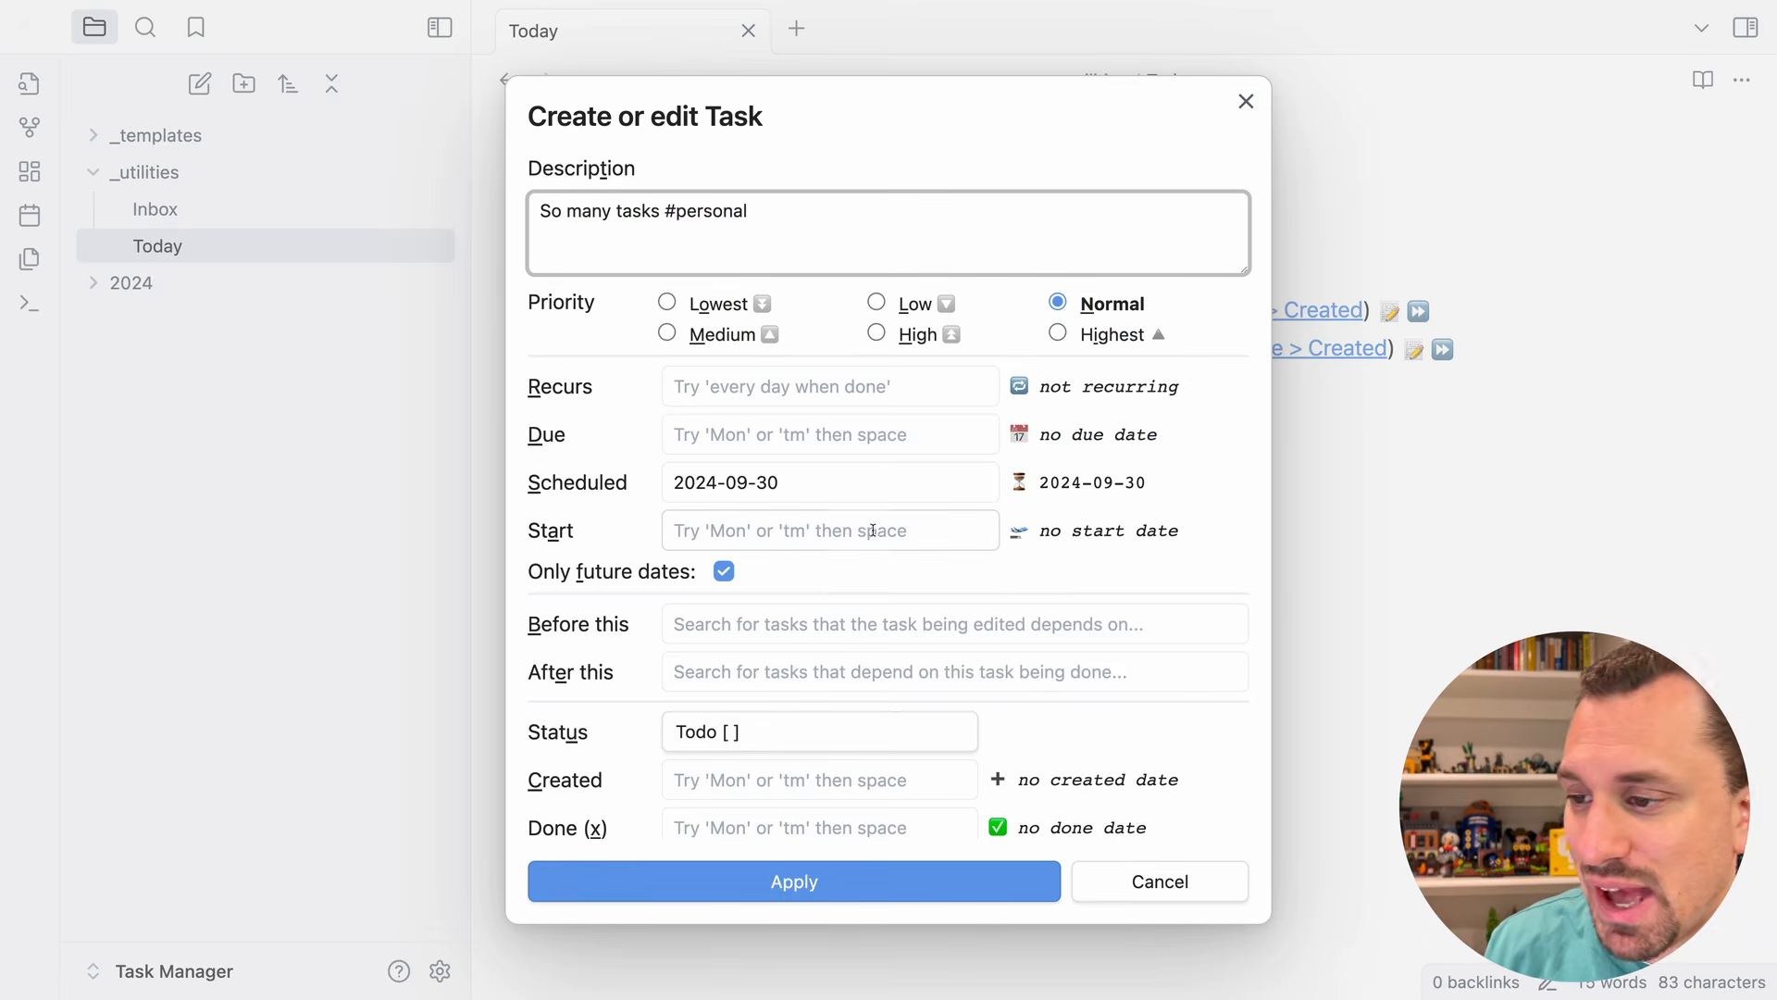
{"action": "scroll", "coordinate": [872, 531], "scroll_direction": "down", "scroll_amount": 2}
{"action": "left_click", "coordinate": [718, 668]}
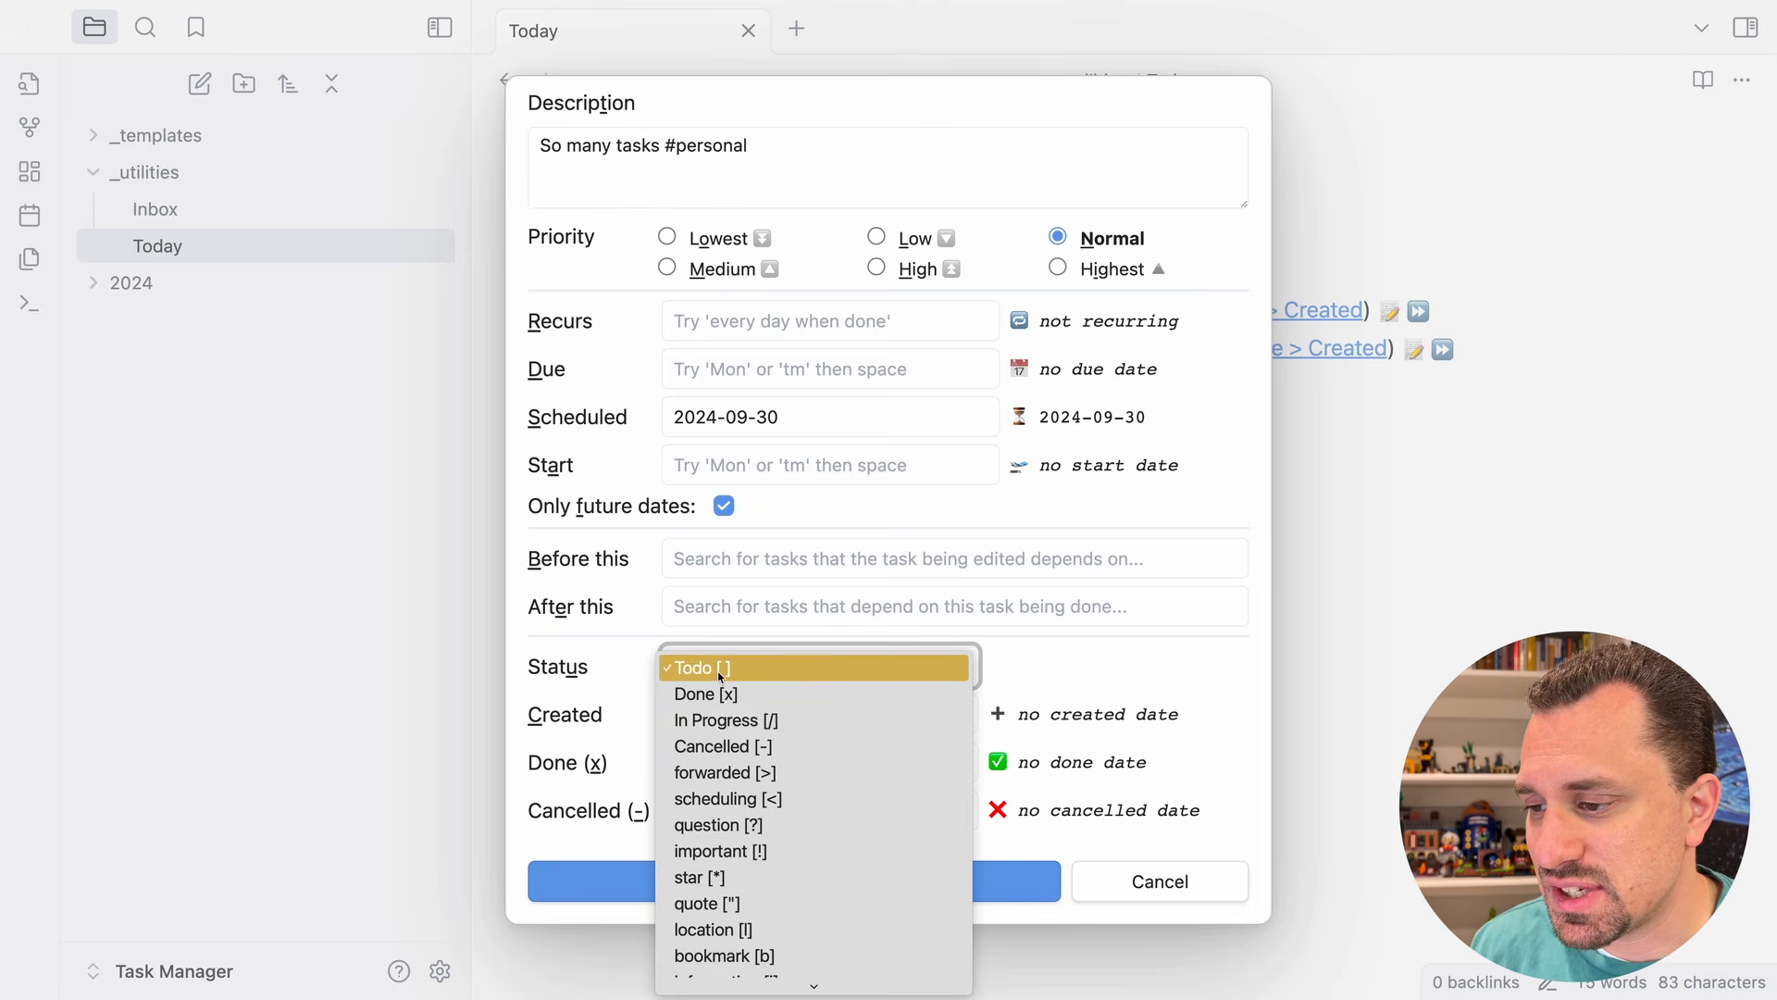
{"action": "left_click", "coordinate": [741, 719]}
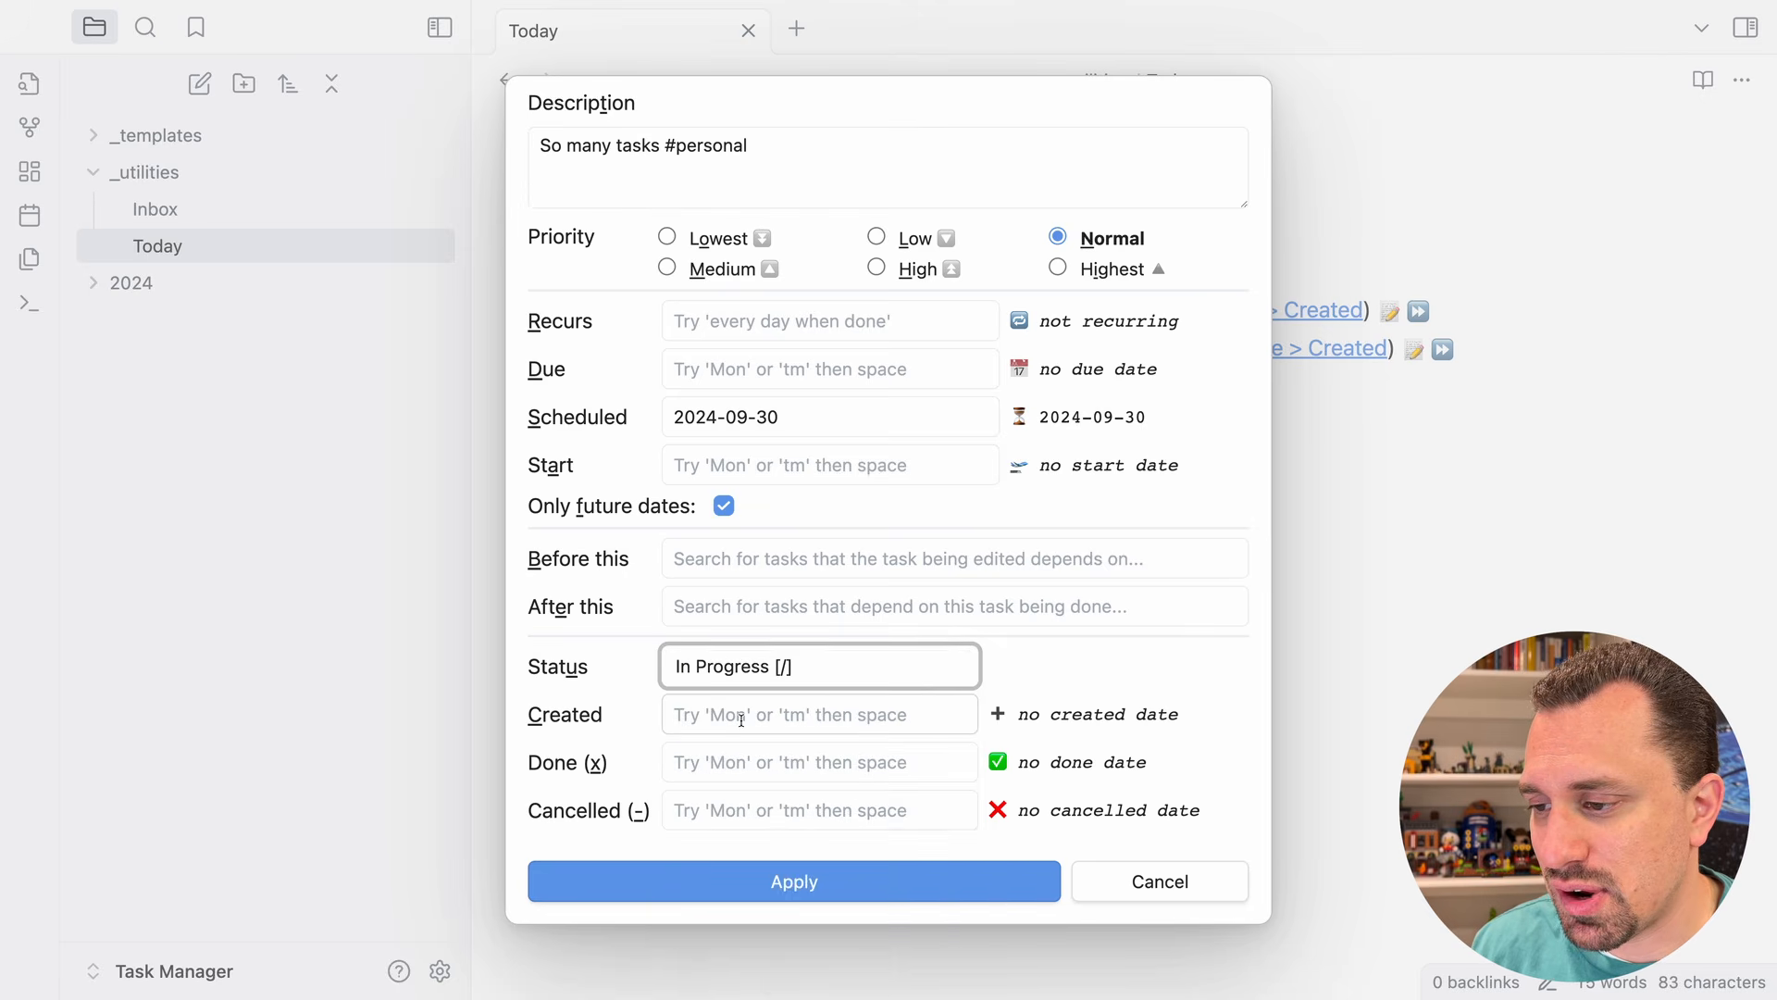
{"action": "left_click", "coordinate": [815, 882]}
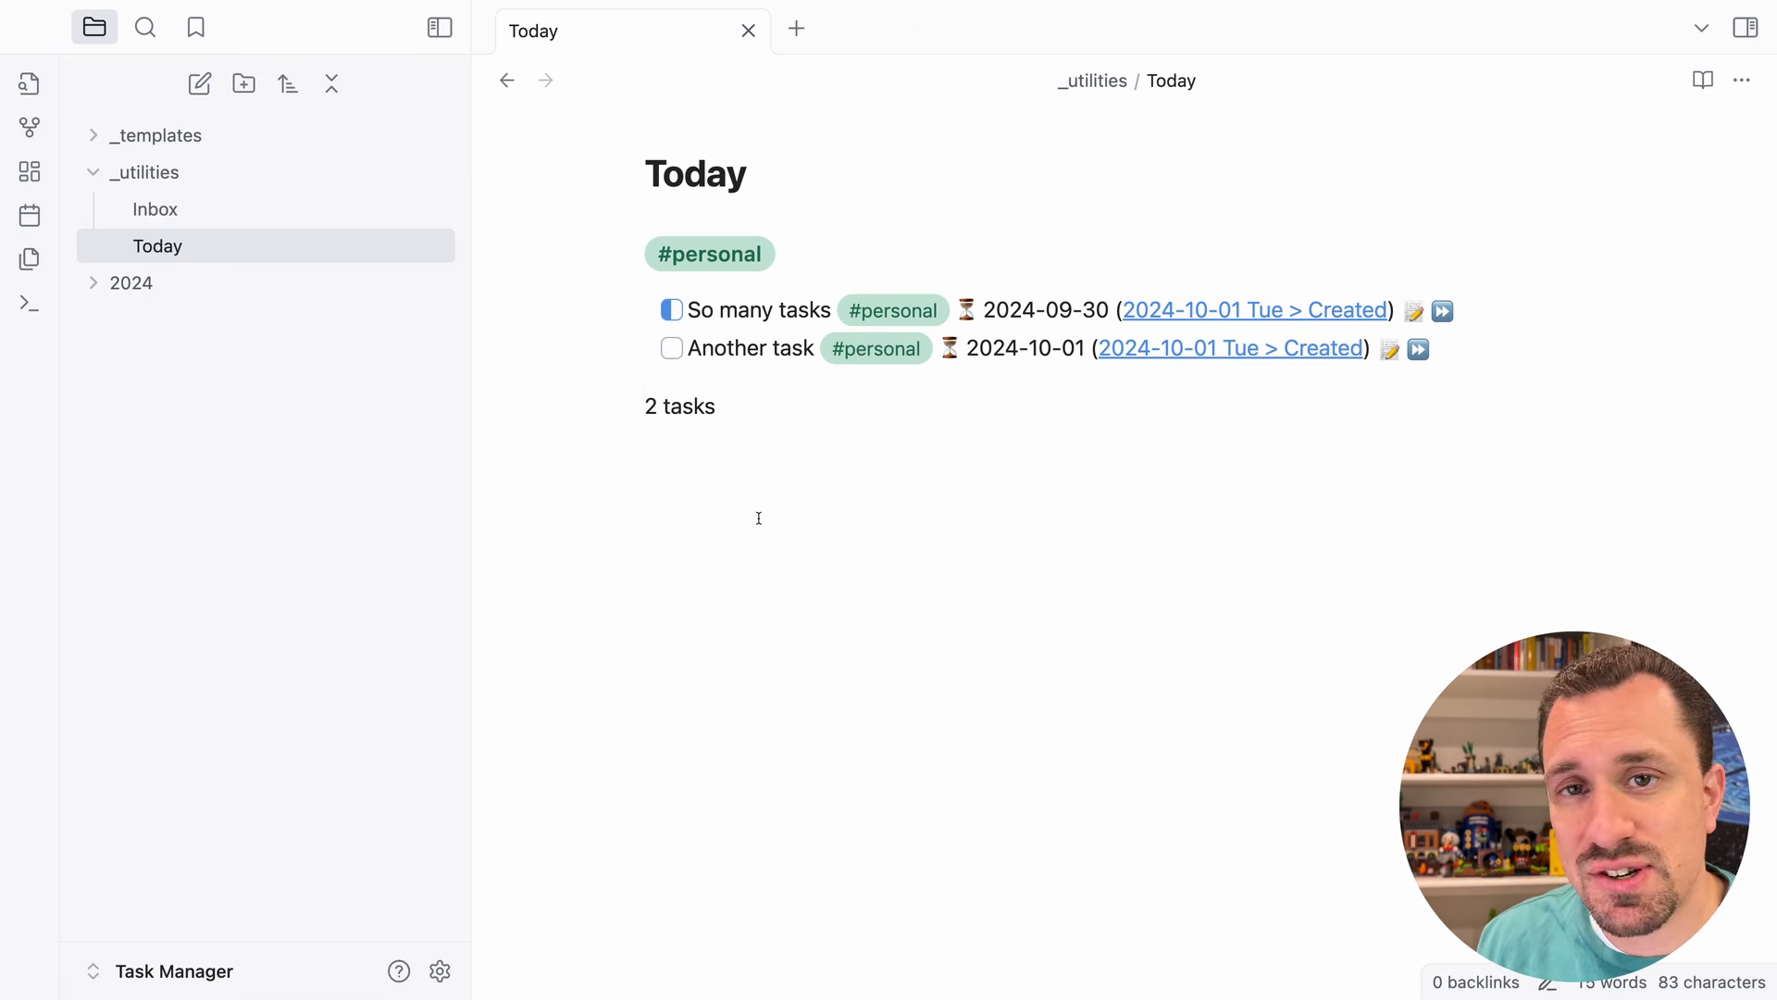
- Create a new note named Upcoming in the _utilities folder
{"action": "right_click", "coordinate": [147, 172]}
{"action": "left_click", "coordinate": [204, 179]}
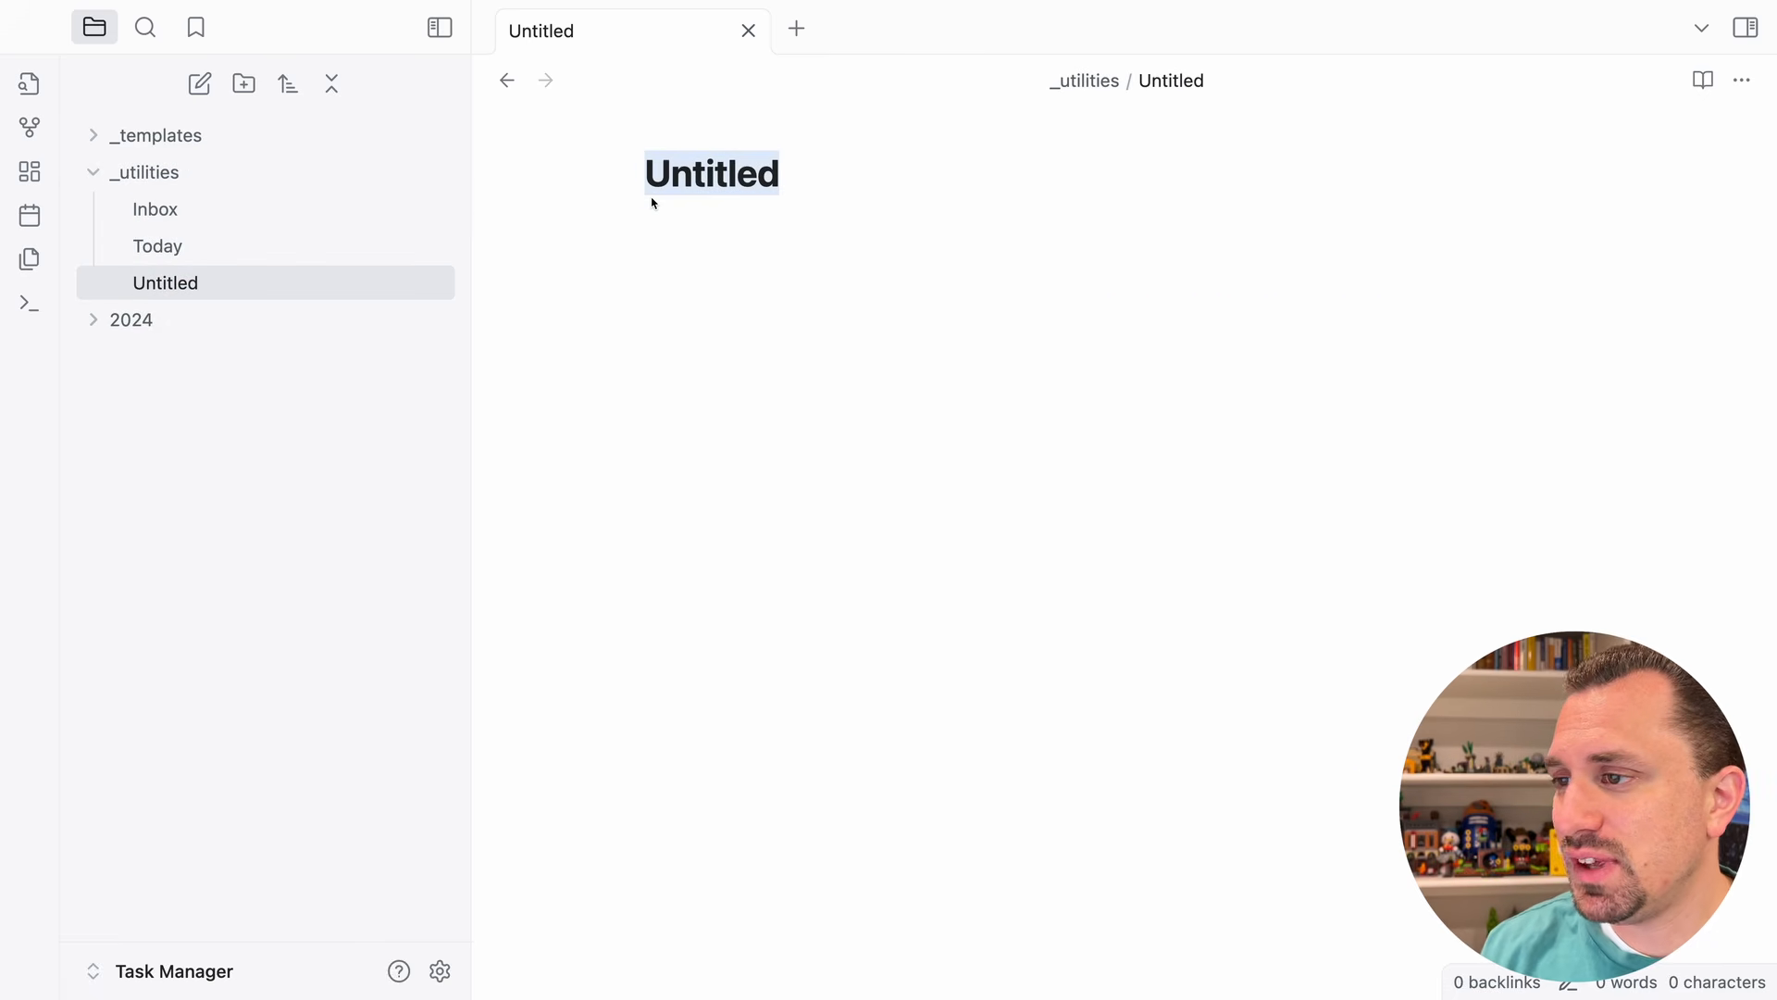
{"action": "type", "text": "Upcoming"}
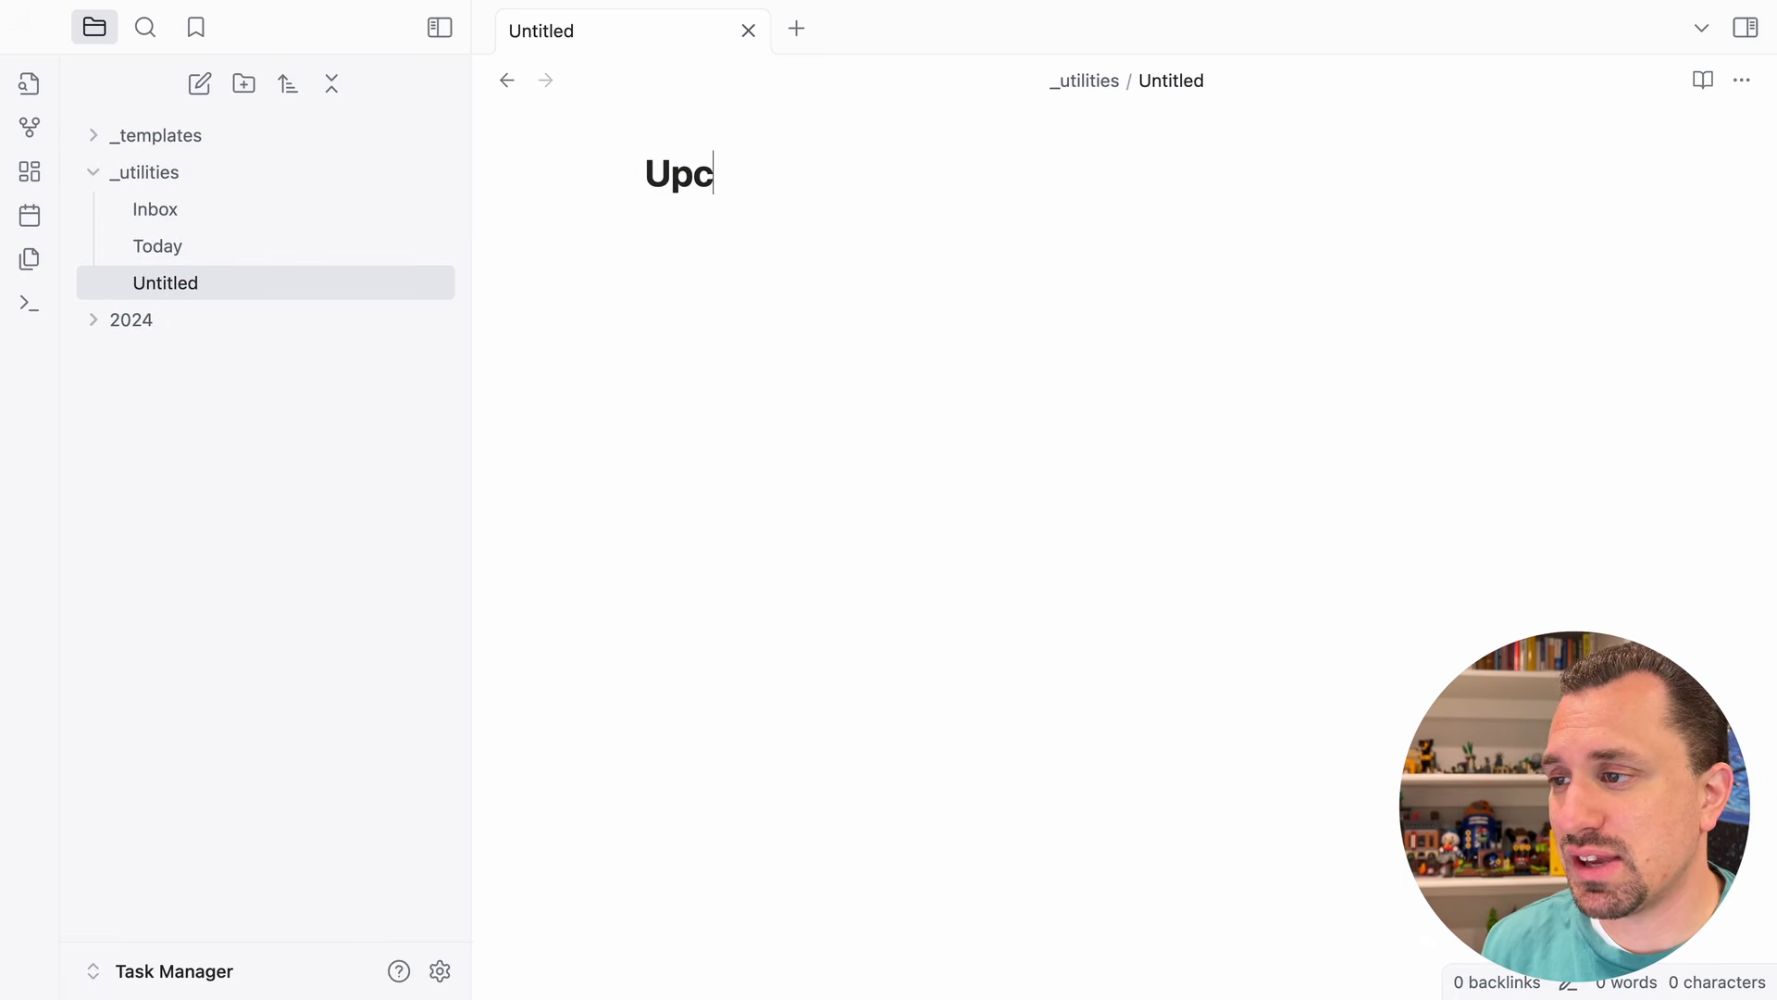
{"action": "key", "text": "Return"}
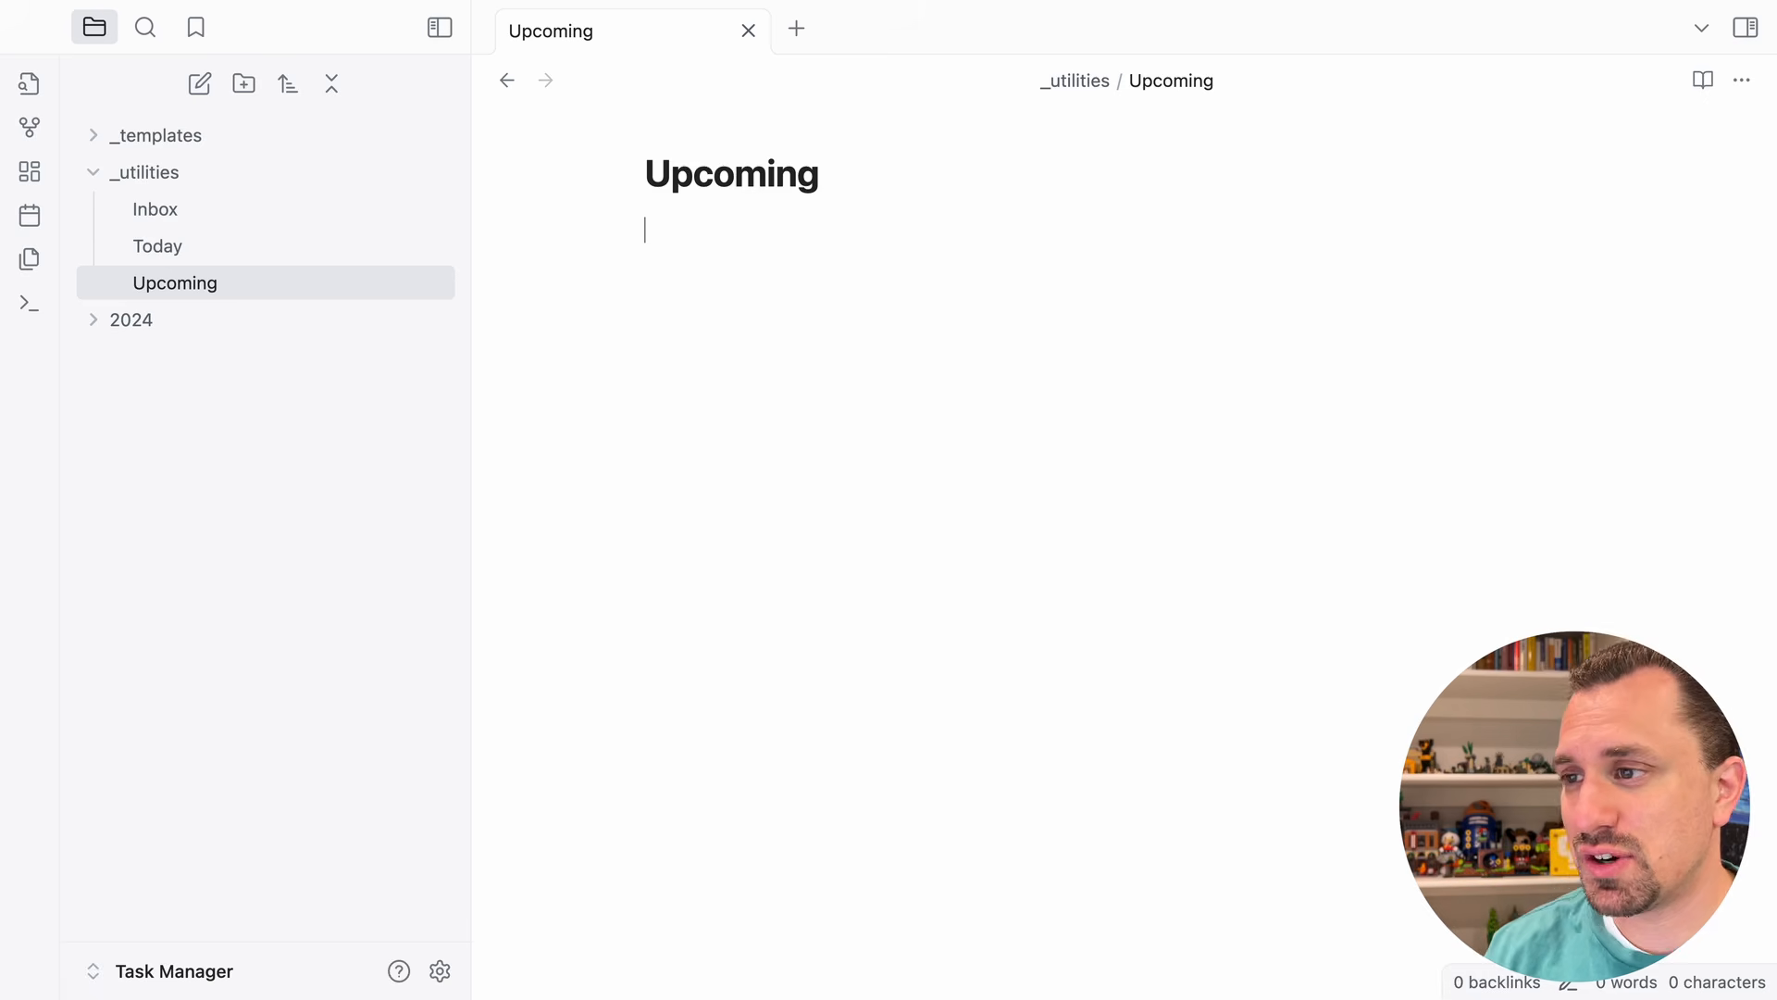
- Add a tasks query block to the Upcoming note with the lines "not done" and "happens after today"
{"action": "type", "text": "```"}
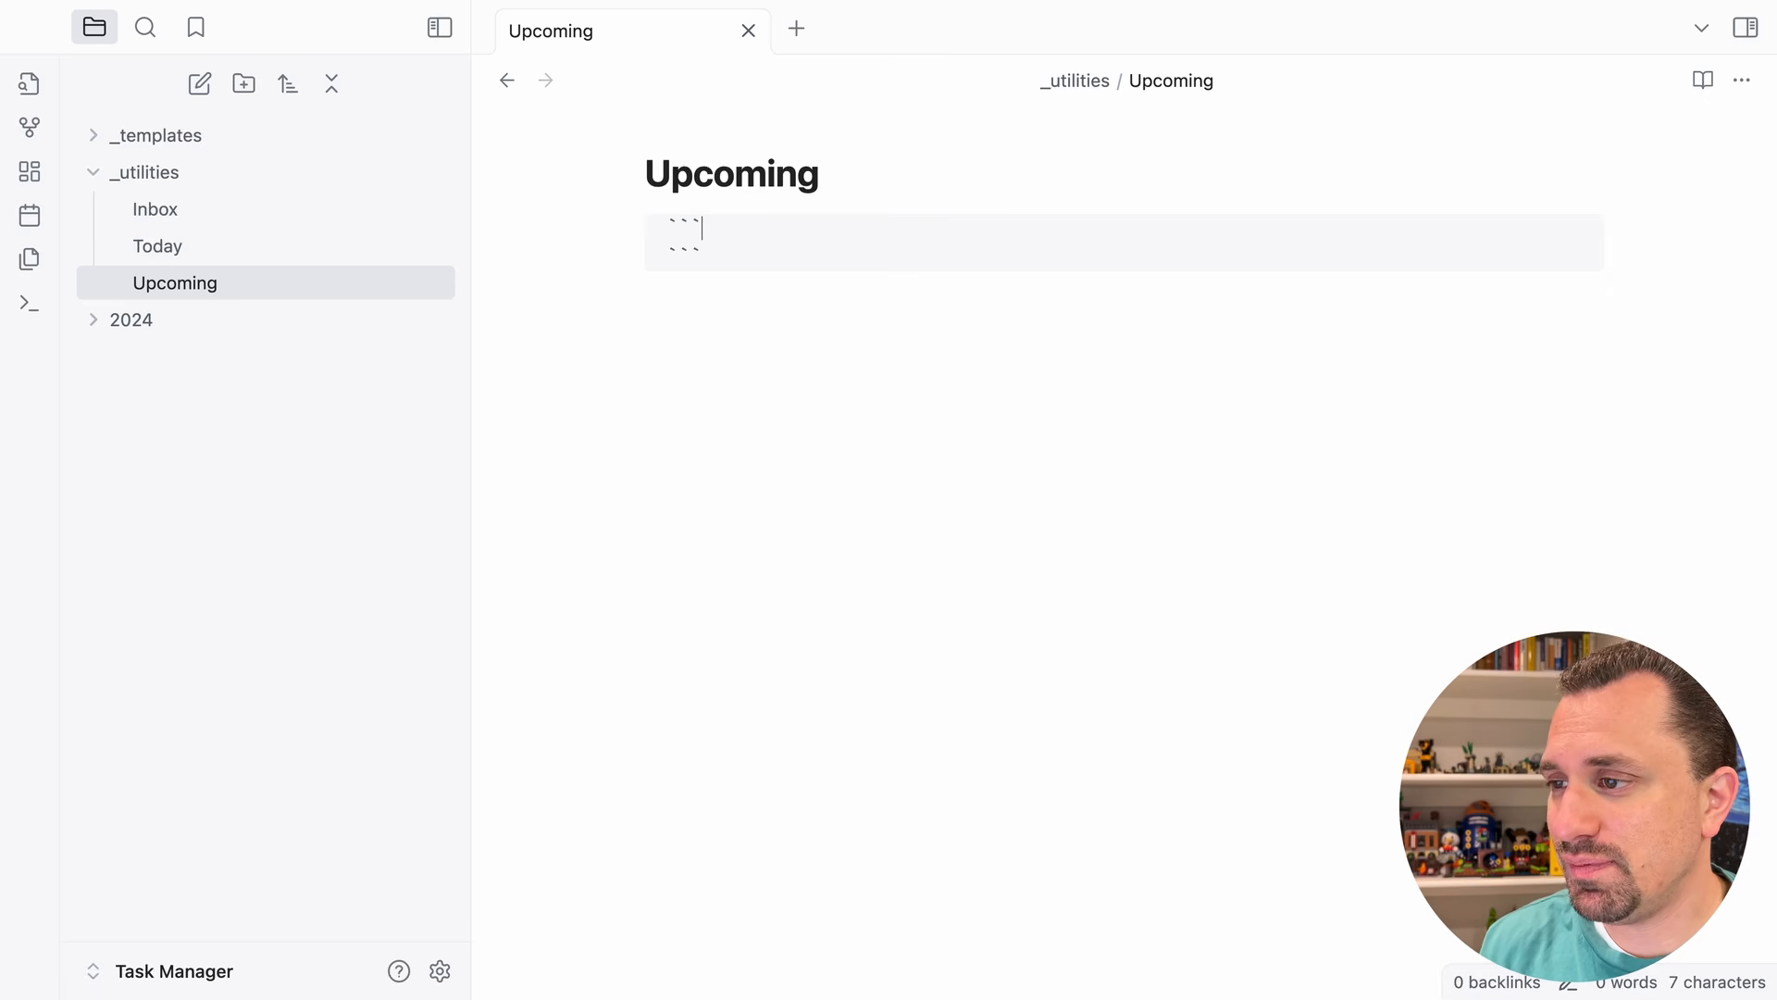
{"action": "type", "text": "tasks"}
{"action": "key", "text": "Return"}
{"action": "type", "text": "not done"}
{"action": "key", "text": "Return"}
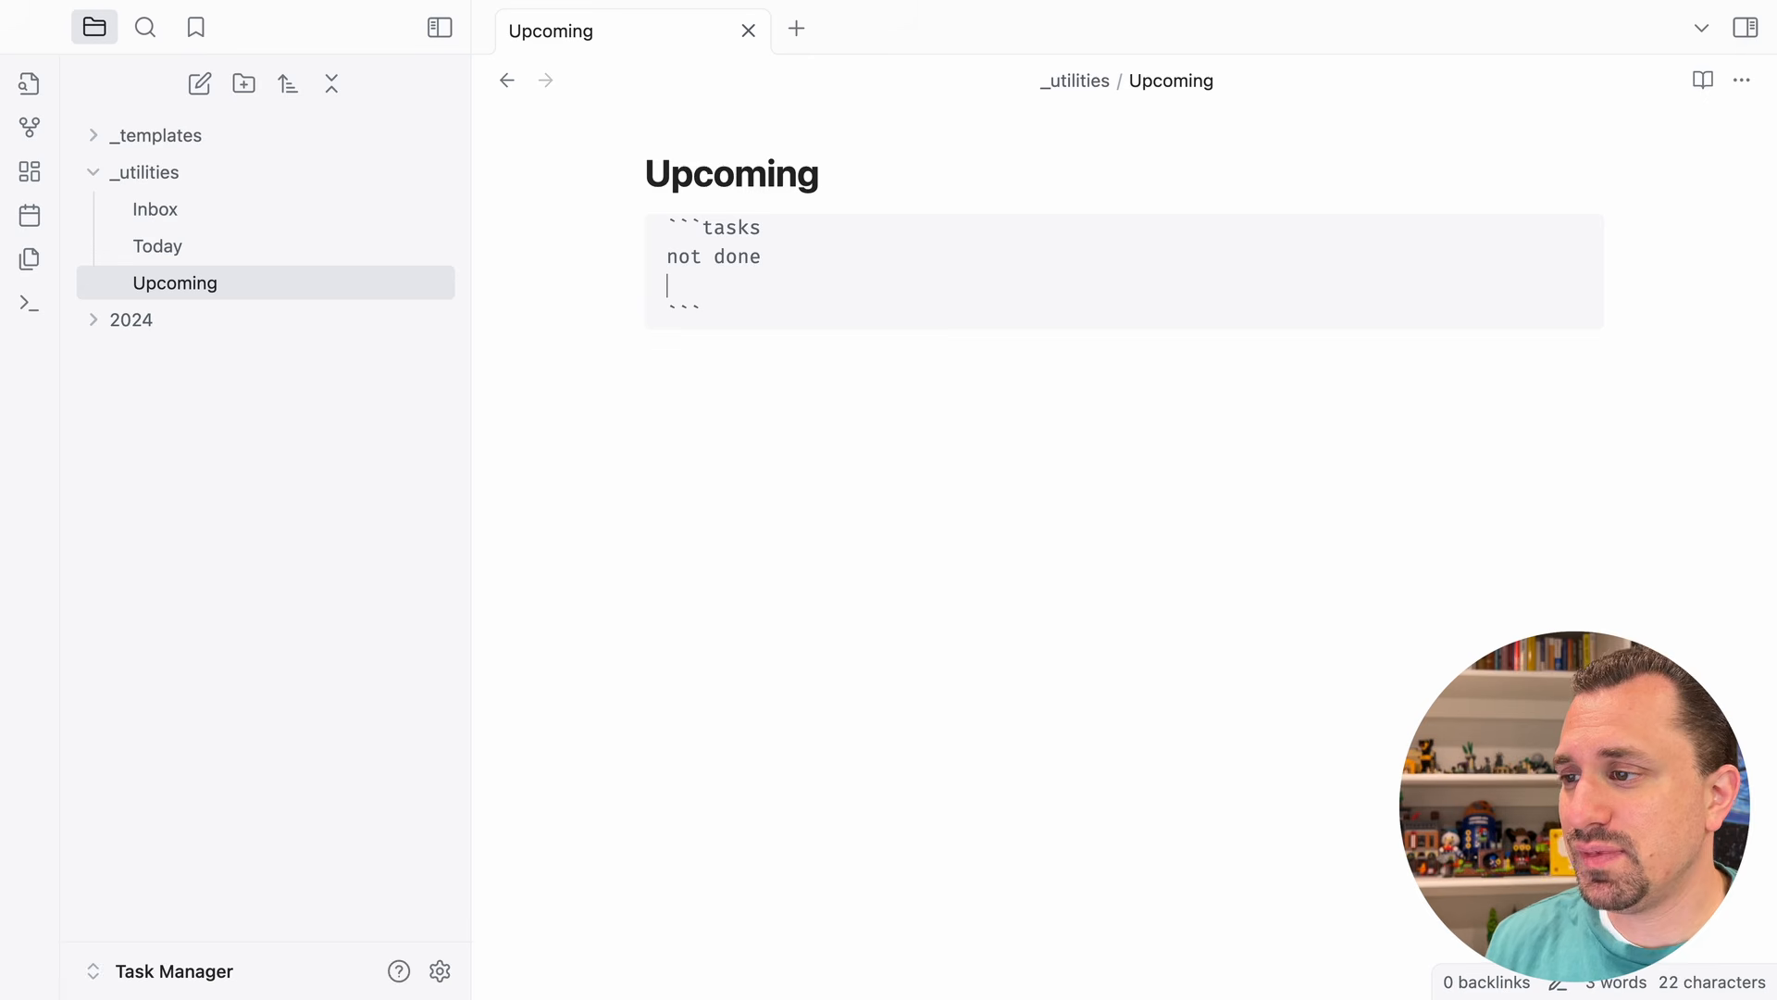
{"action": "type", "text": "happen"}
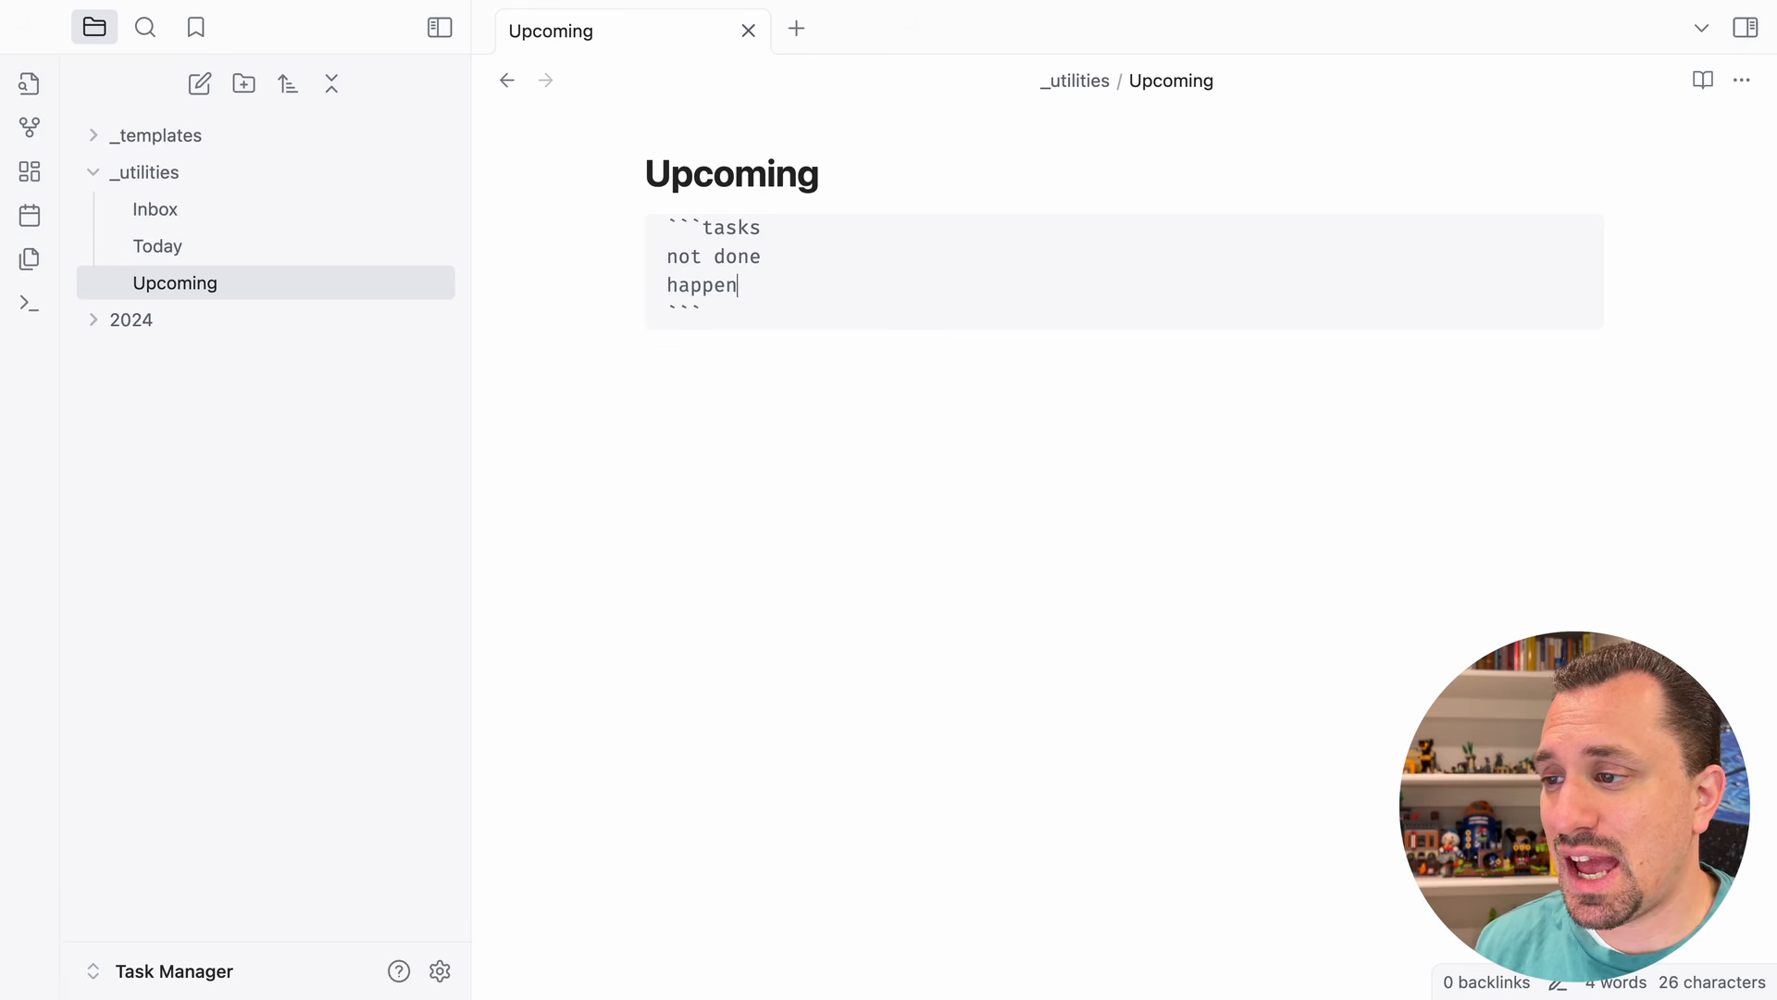
{"action": "type", "text": "s after today"}
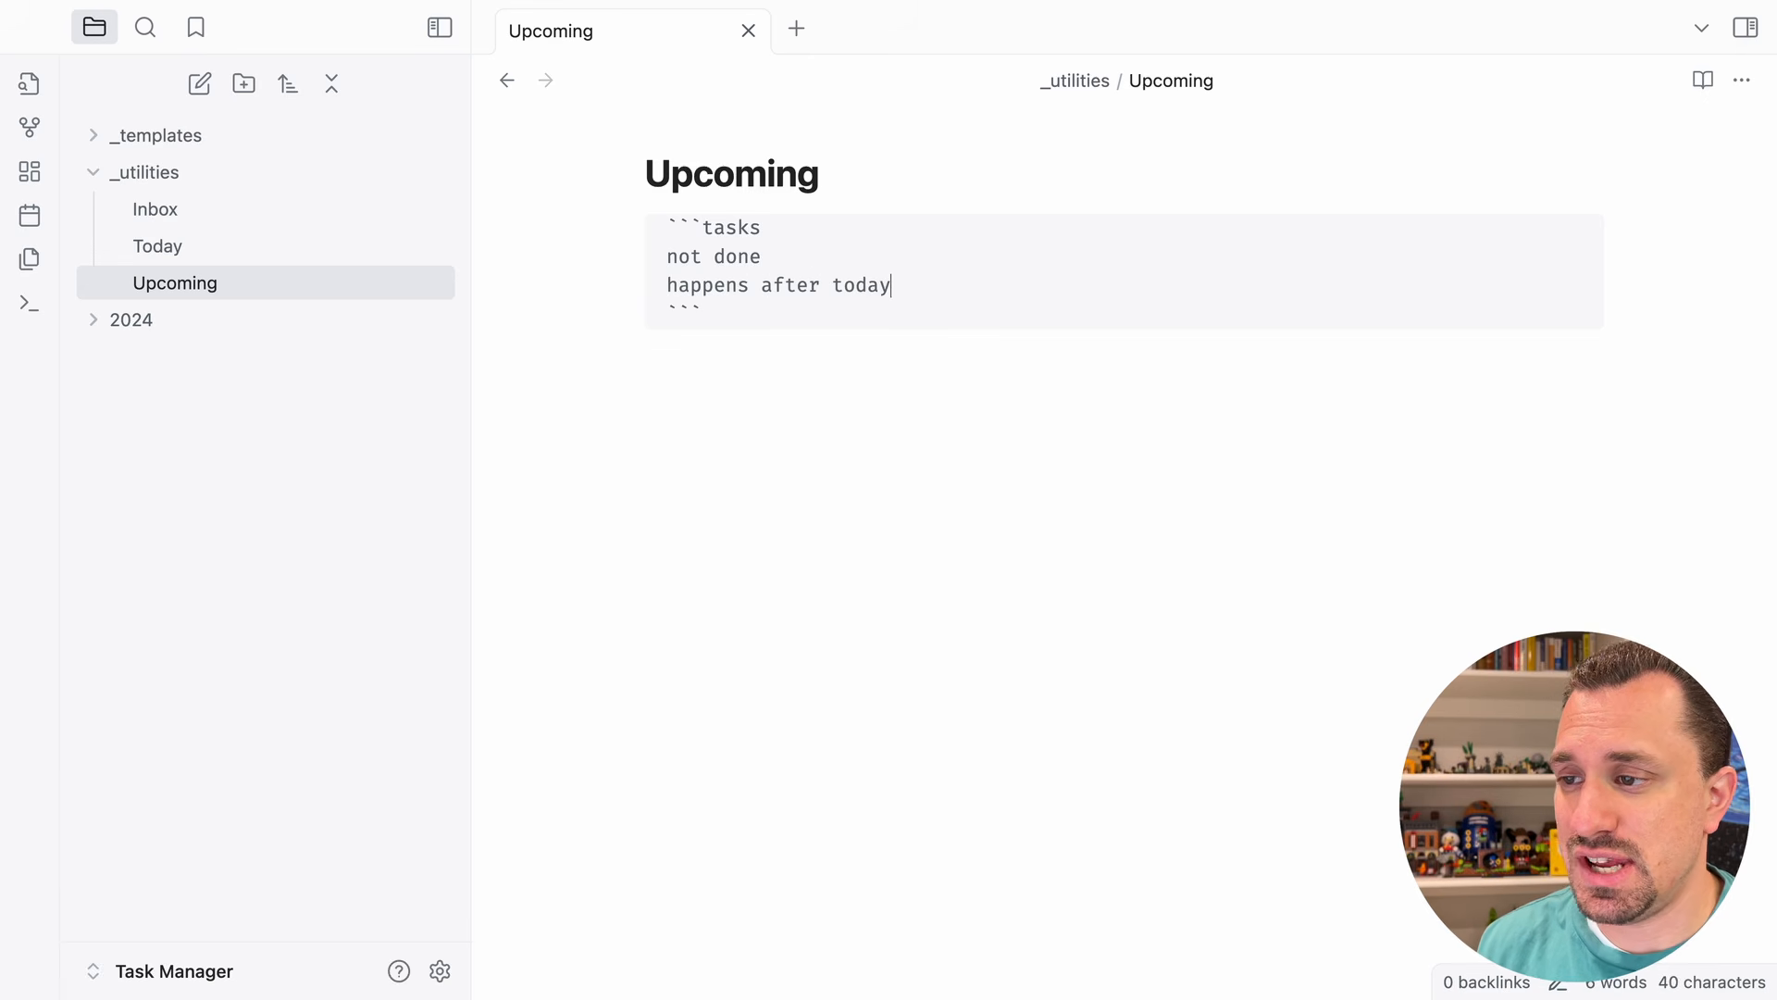
{"action": "key", "text": "Return"}
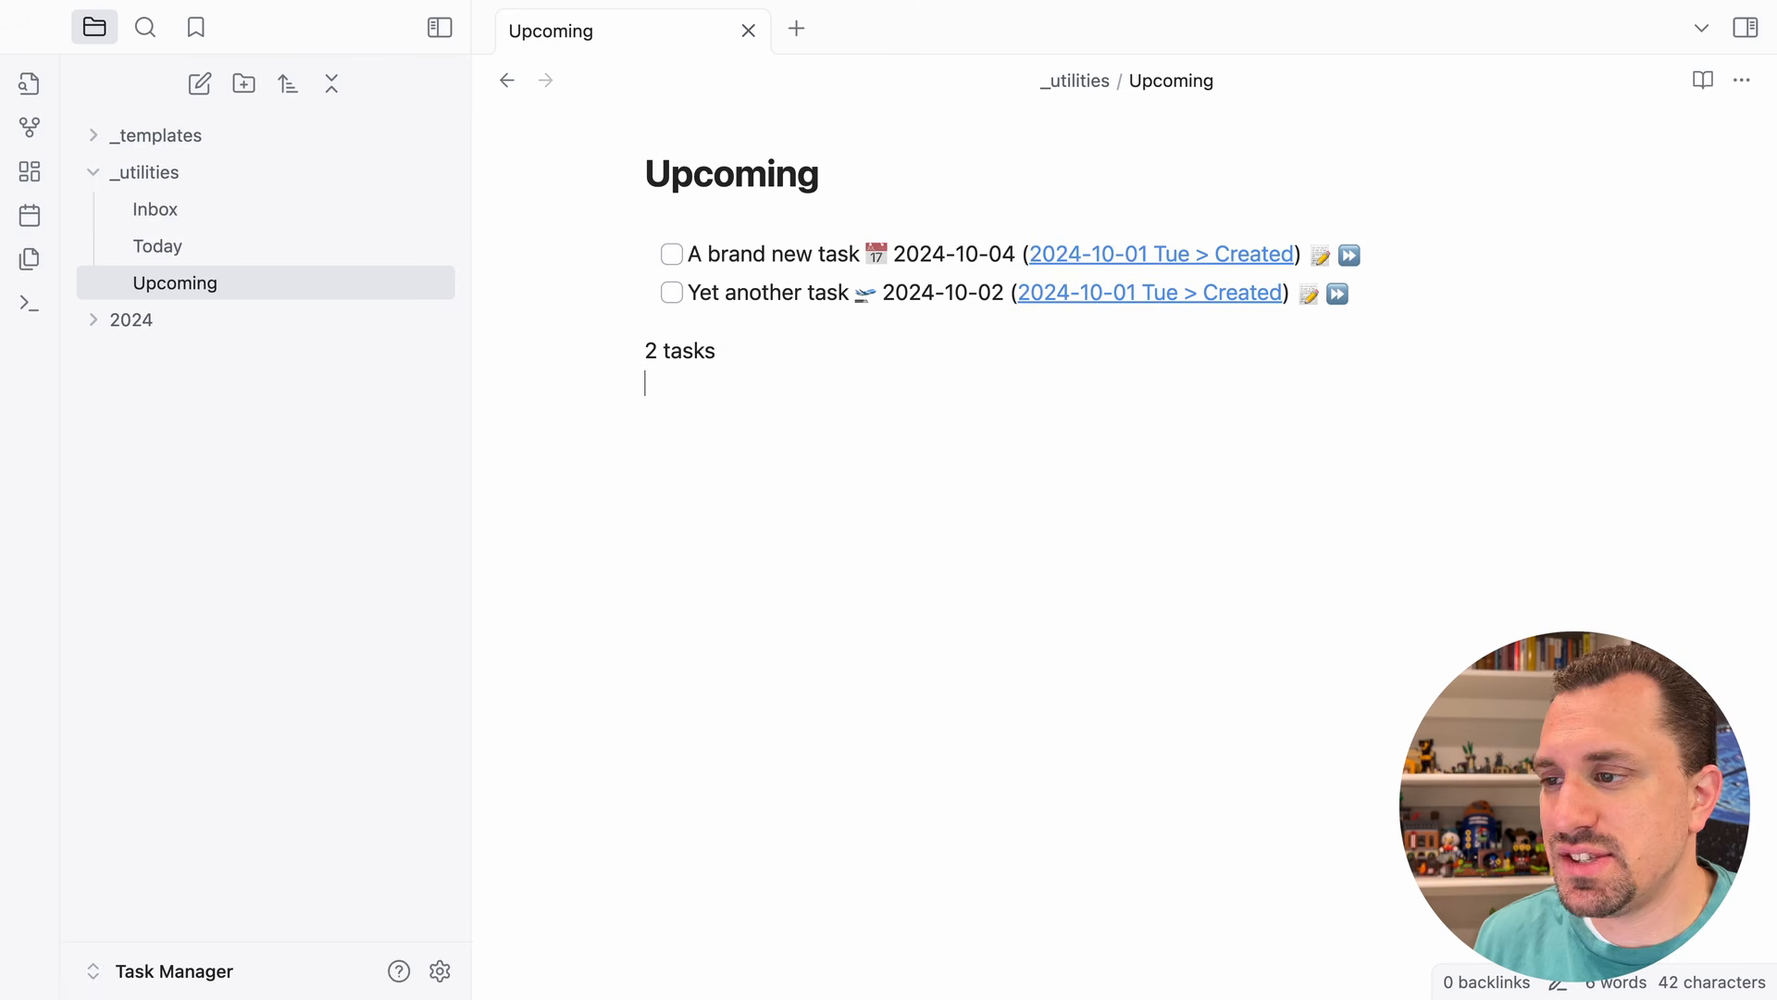
- Add the line "group by happens" to the Upcoming query and leave the block to render it
{"action": "key", "text": "Up"}
{"action": "key", "text": "Up"}
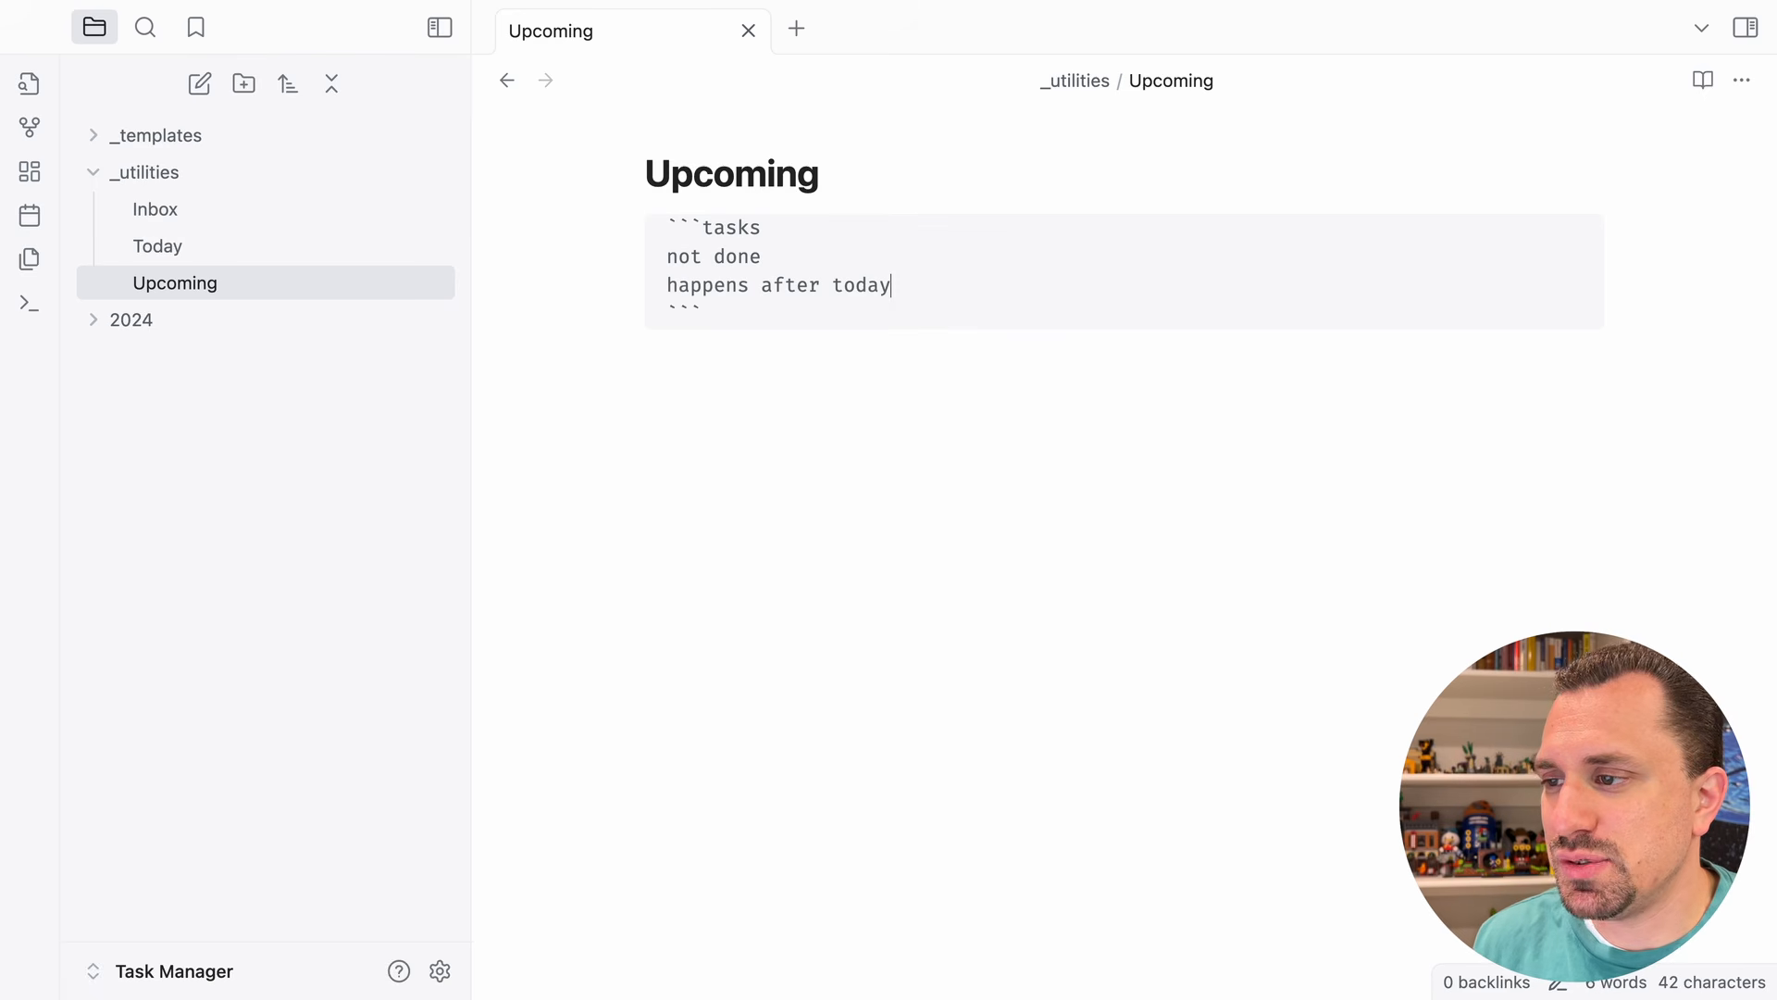
{"action": "type", "text": "group by happens"}
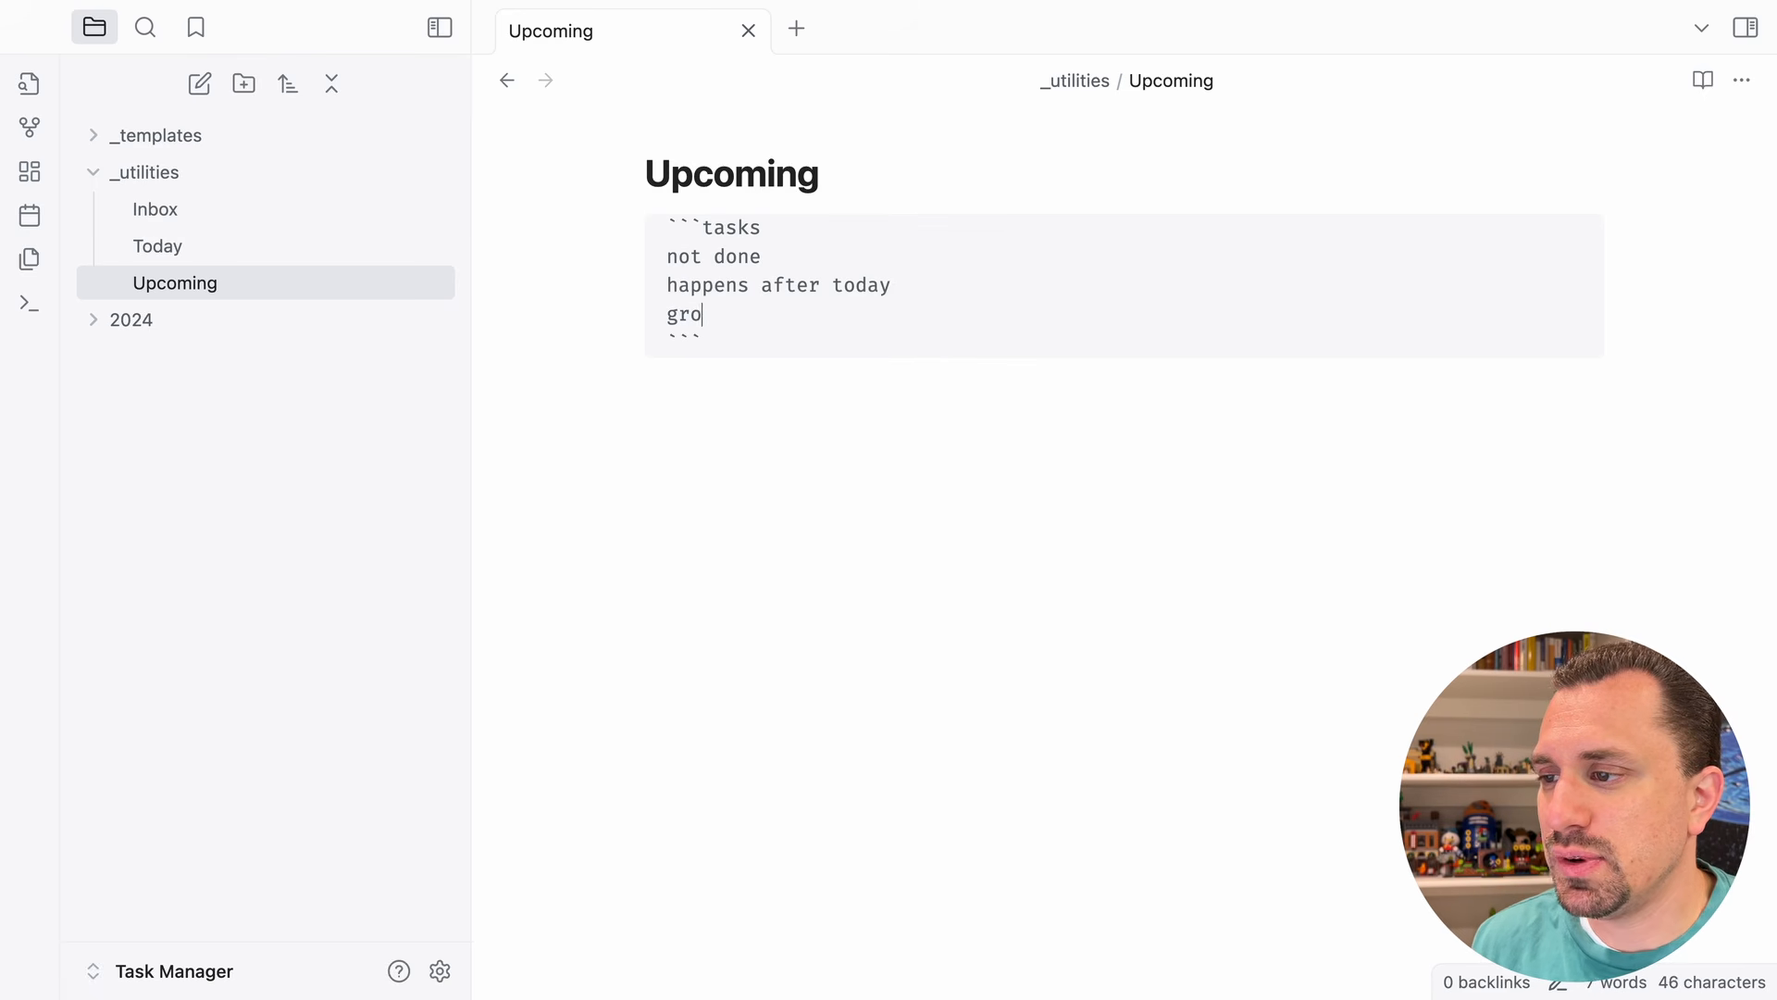
{"action": "key", "text": "Down"}
{"action": "key", "text": "Down"}
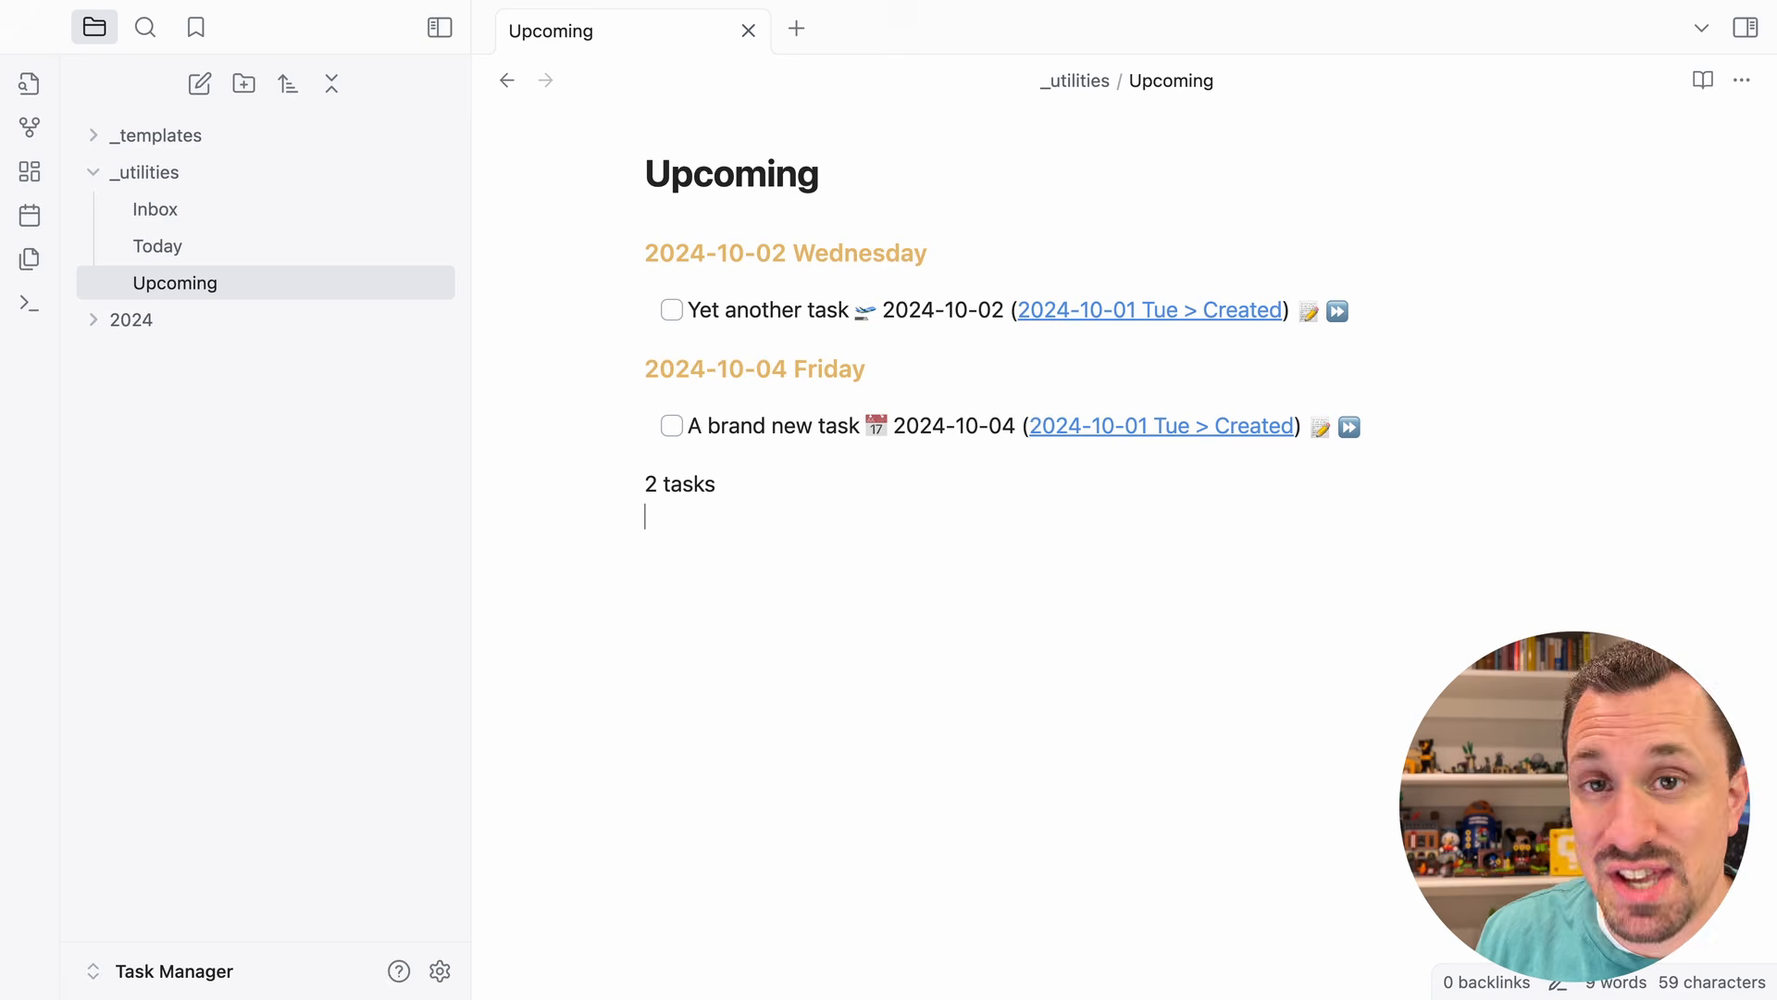
- Create a new note named Anytime in the _utilities folder
{"action": "key", "text": "super+n"}
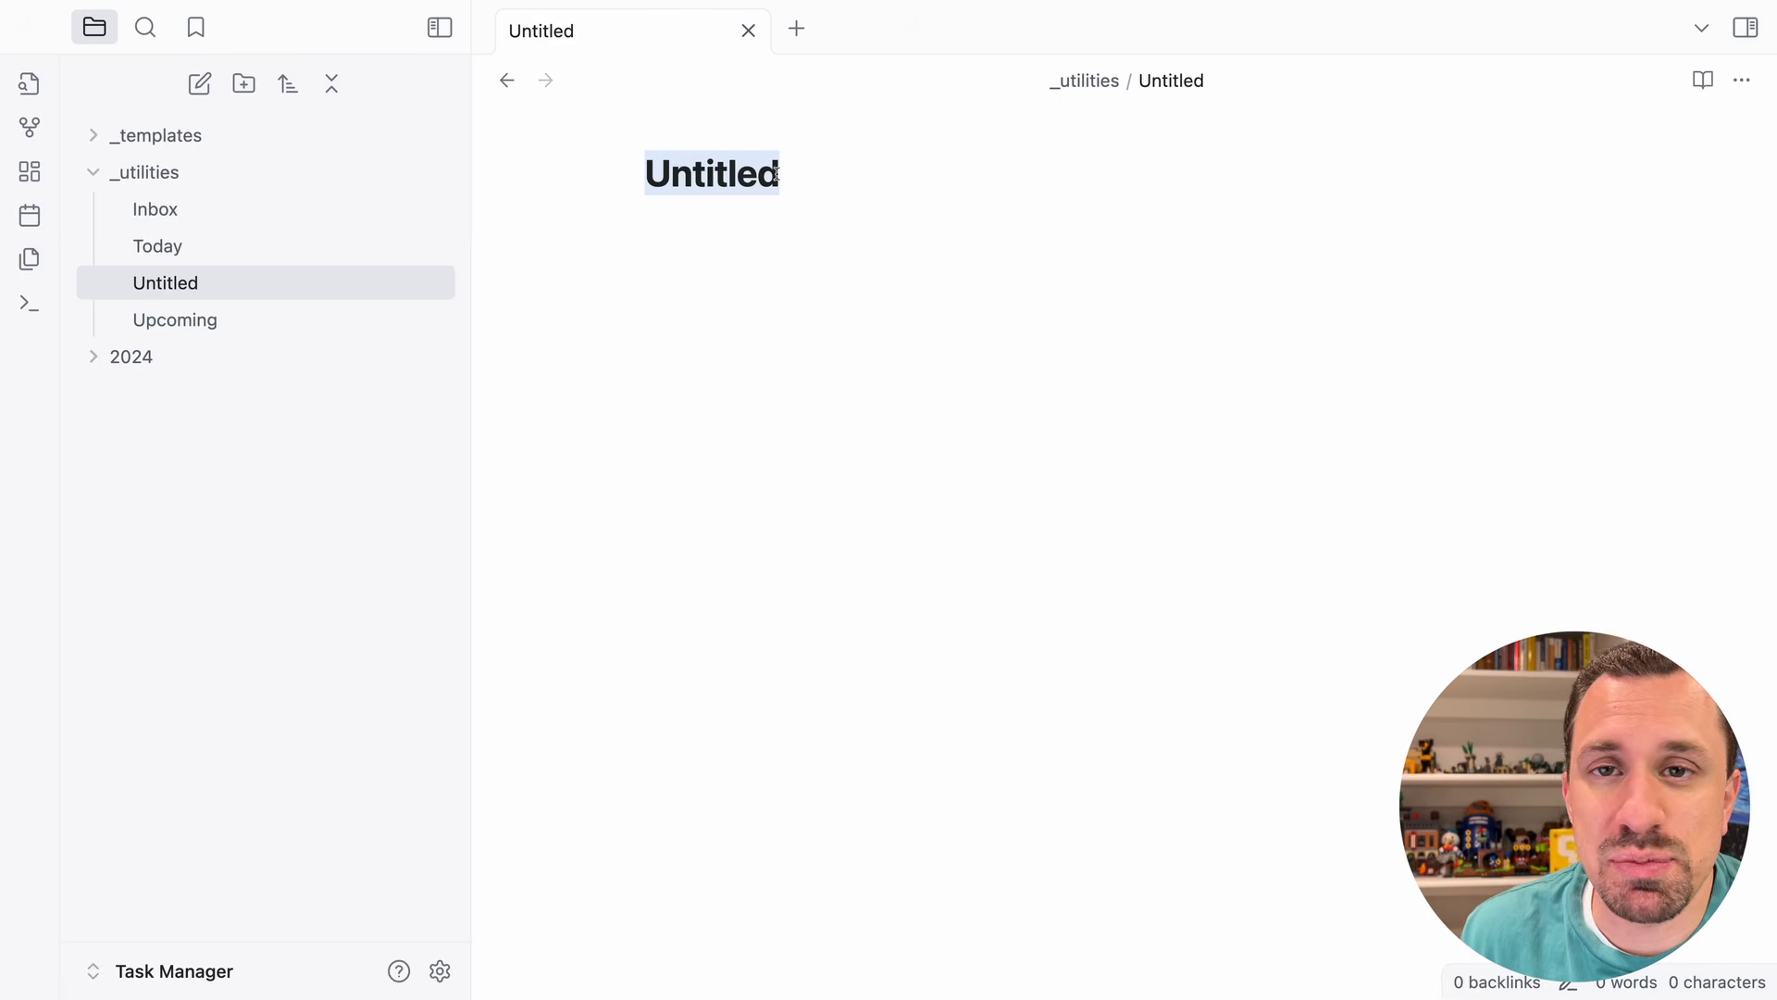
{"action": "type", "text": "Anytime"}
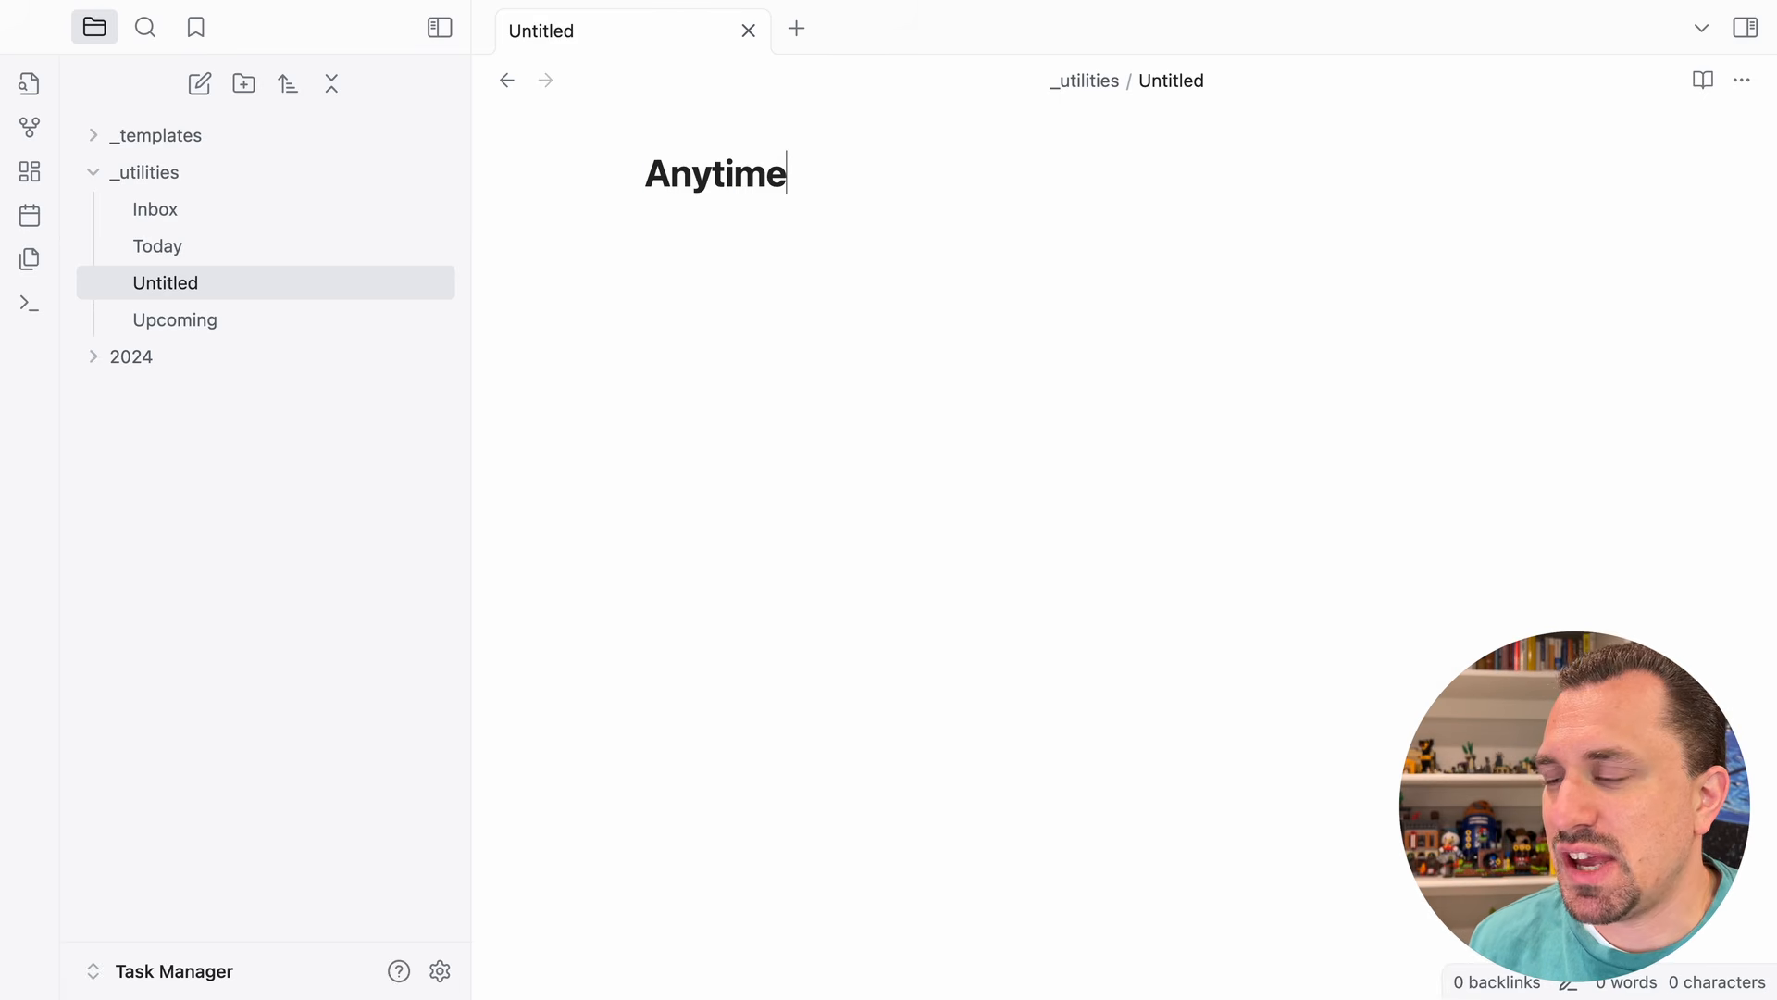
{"action": "key", "text": "Return"}
- Start a tasks query block in the Anytime note with the filter "not done"
{"action": "type", "text": "```ta"}
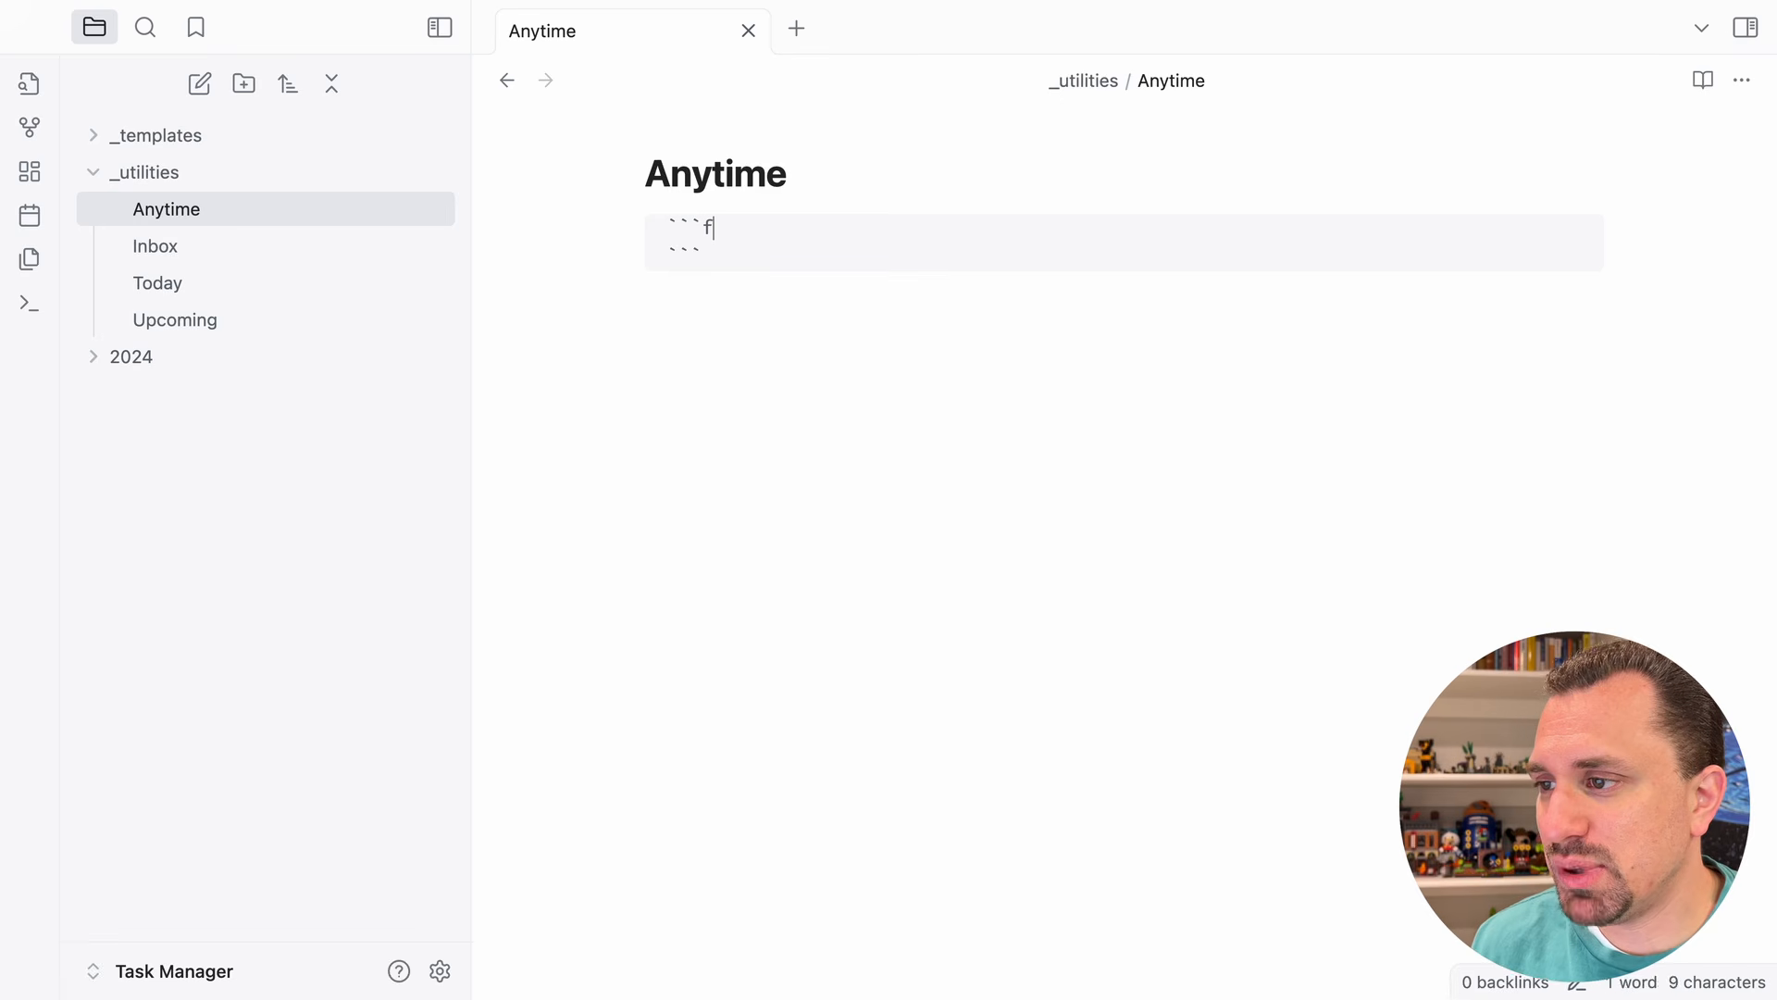
{"action": "type", "text": "sks"}
{"action": "key", "text": "Return"}
{"action": "type", "text": "not done"}
{"action": "key", "text": "Return"}
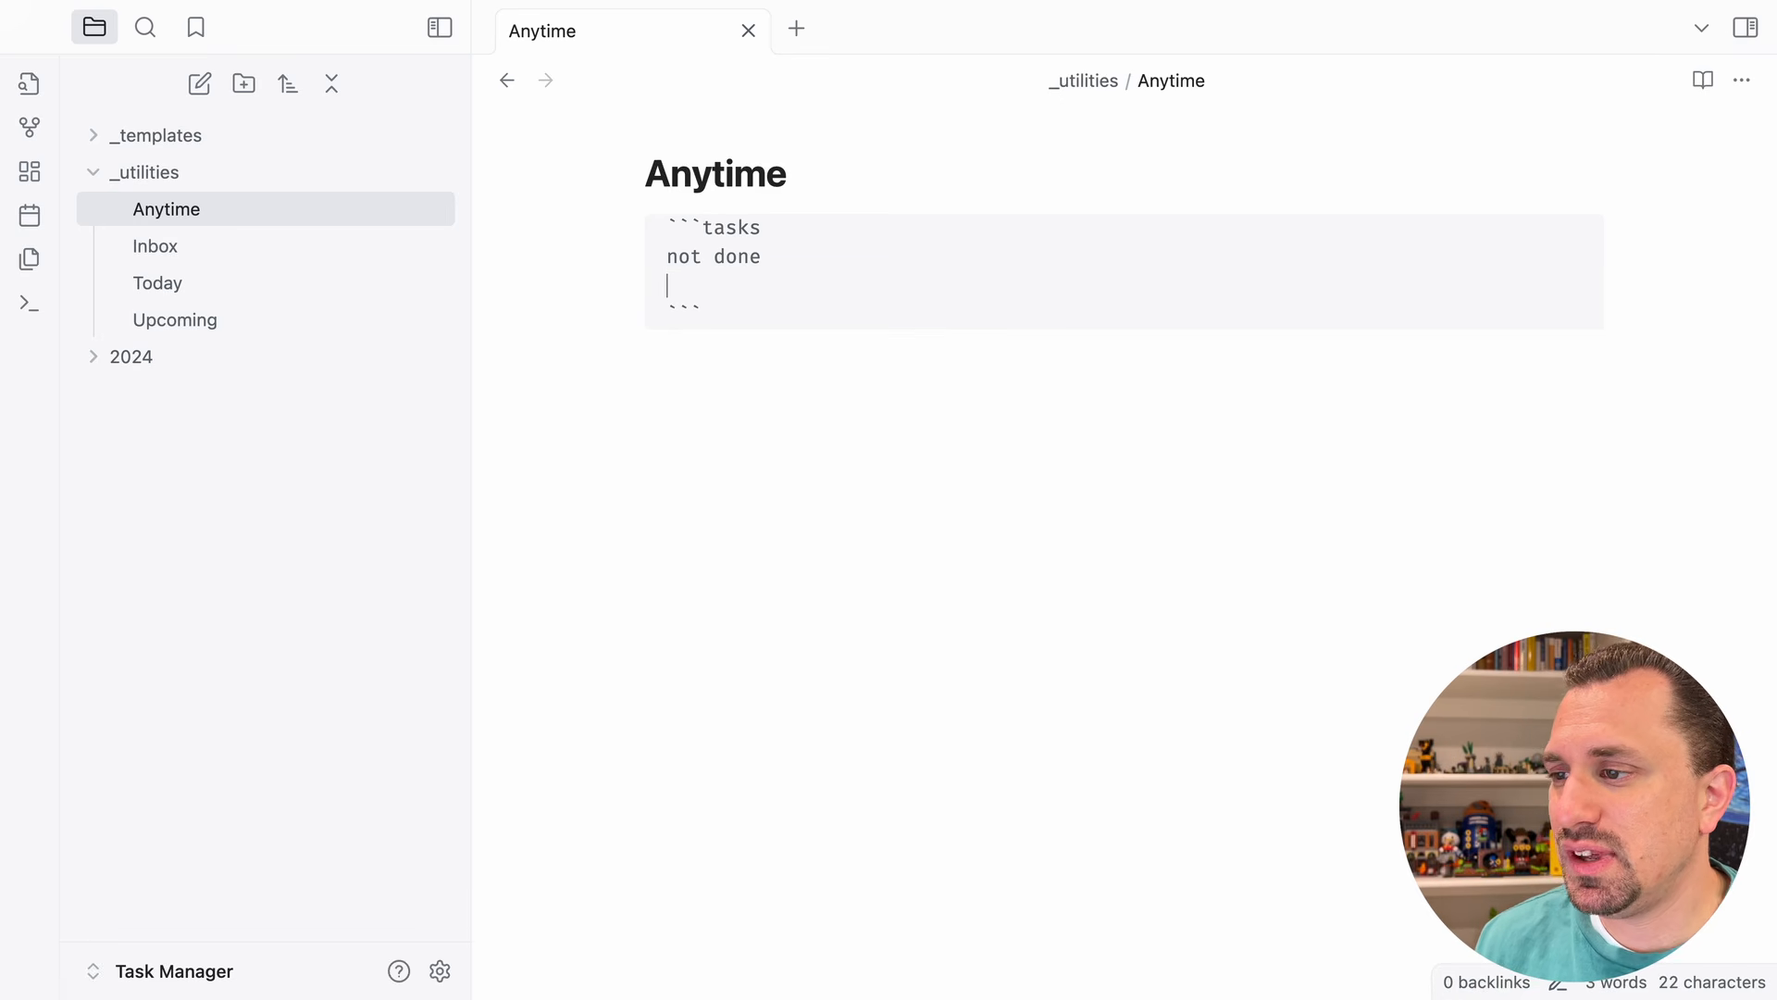
- Add the filters "no due date", "no scheduled date", "no start date" and "has tags" to the query and leave the block to render it
{"action": "type", "text": "no due date"}
{"action": "key", "text": "Return"}
{"action": "type", "text": "no s"}
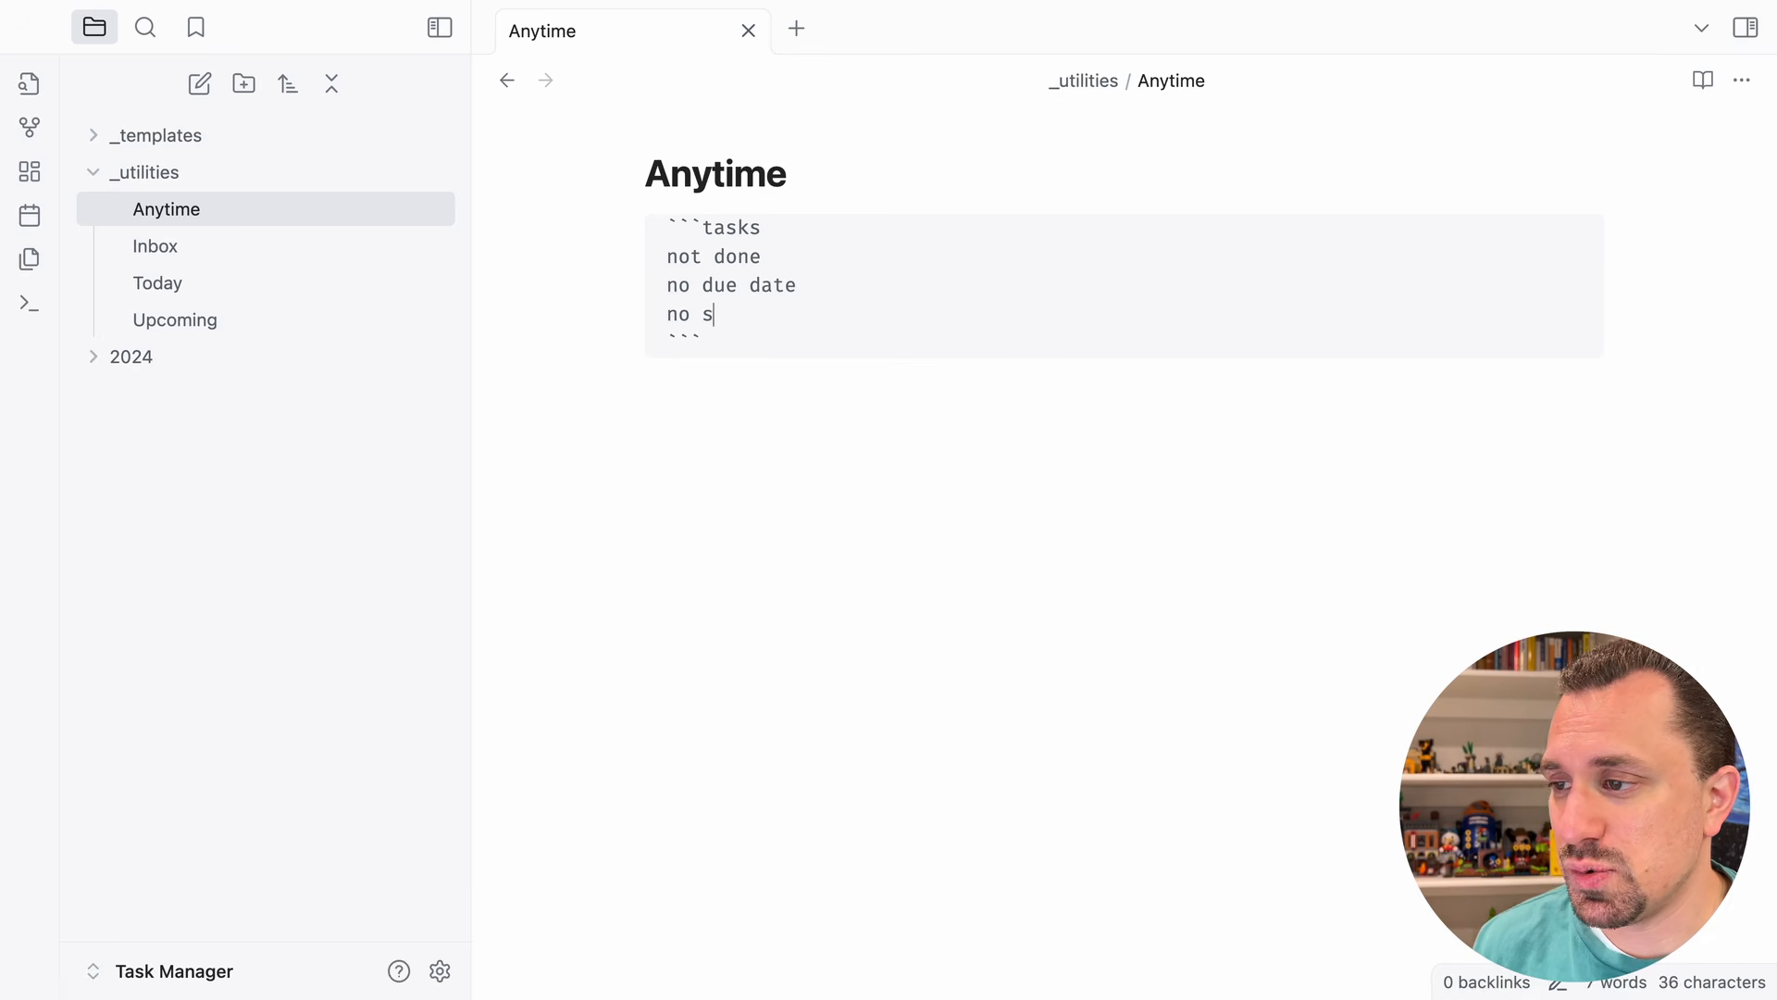
{"action": "type", "text": "cheduled date"}
{"action": "key", "text": "Return"}
{"action": "type", "text": "no st"}
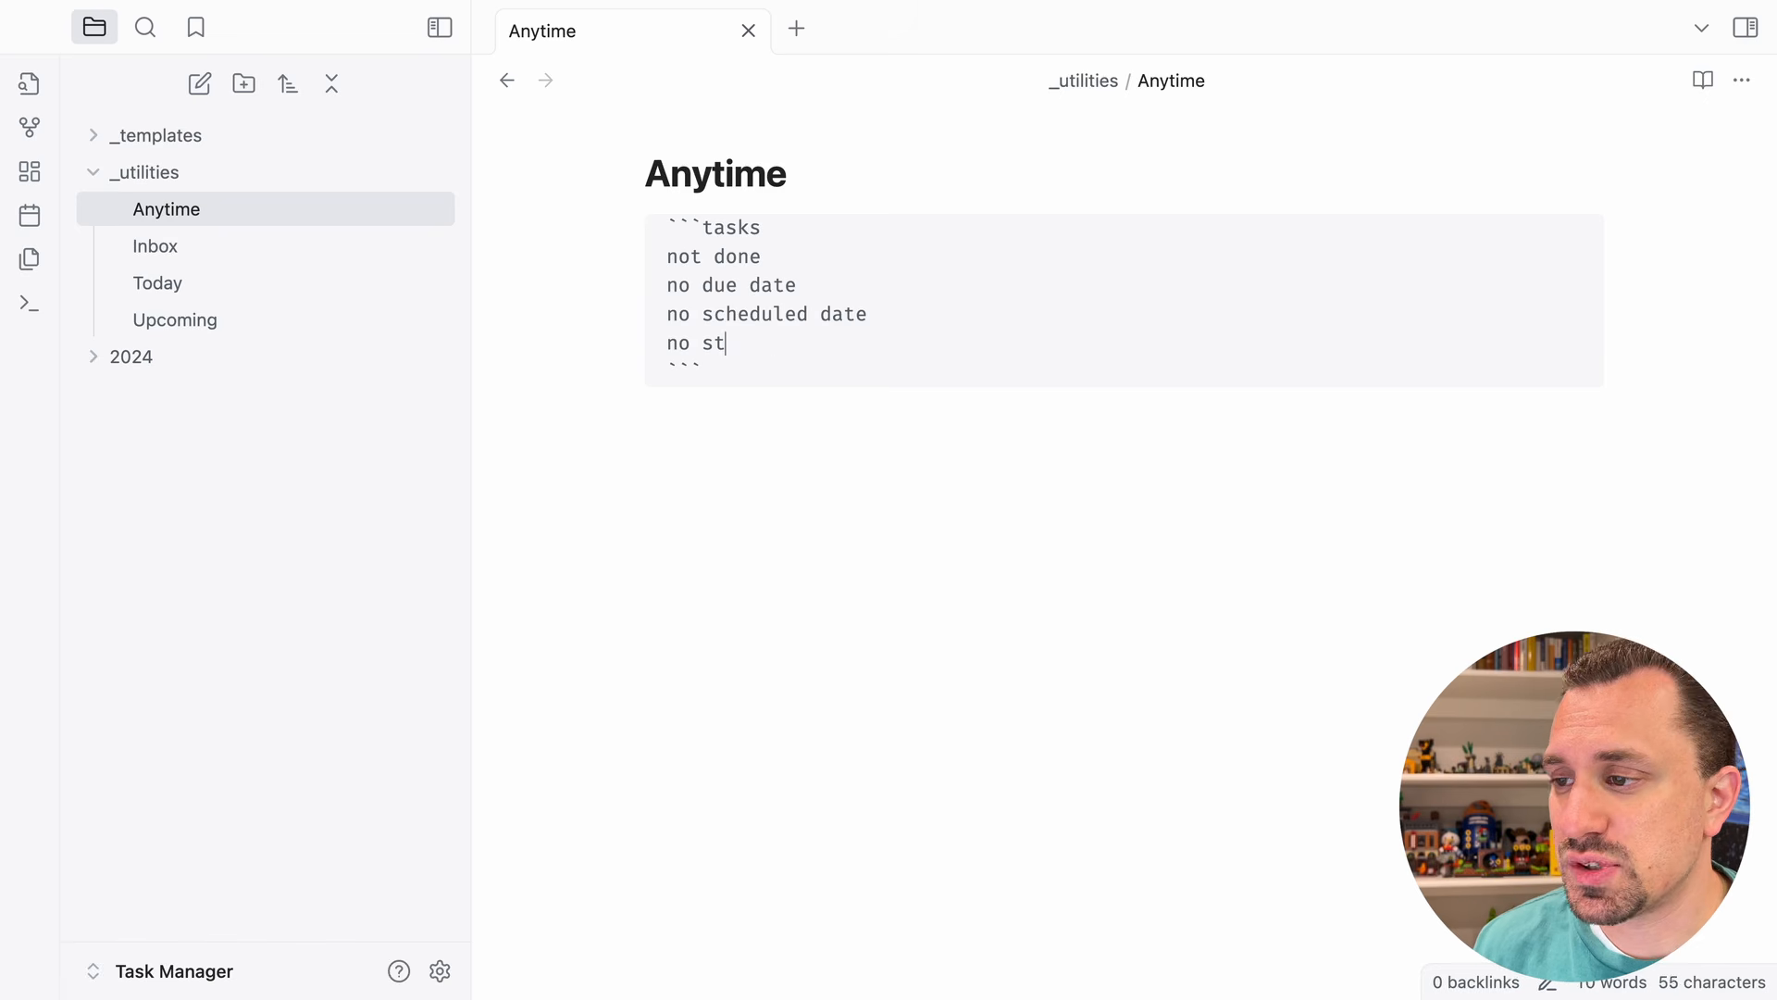
{"action": "type", "text": "art date"}
{"action": "key", "text": "Return"}
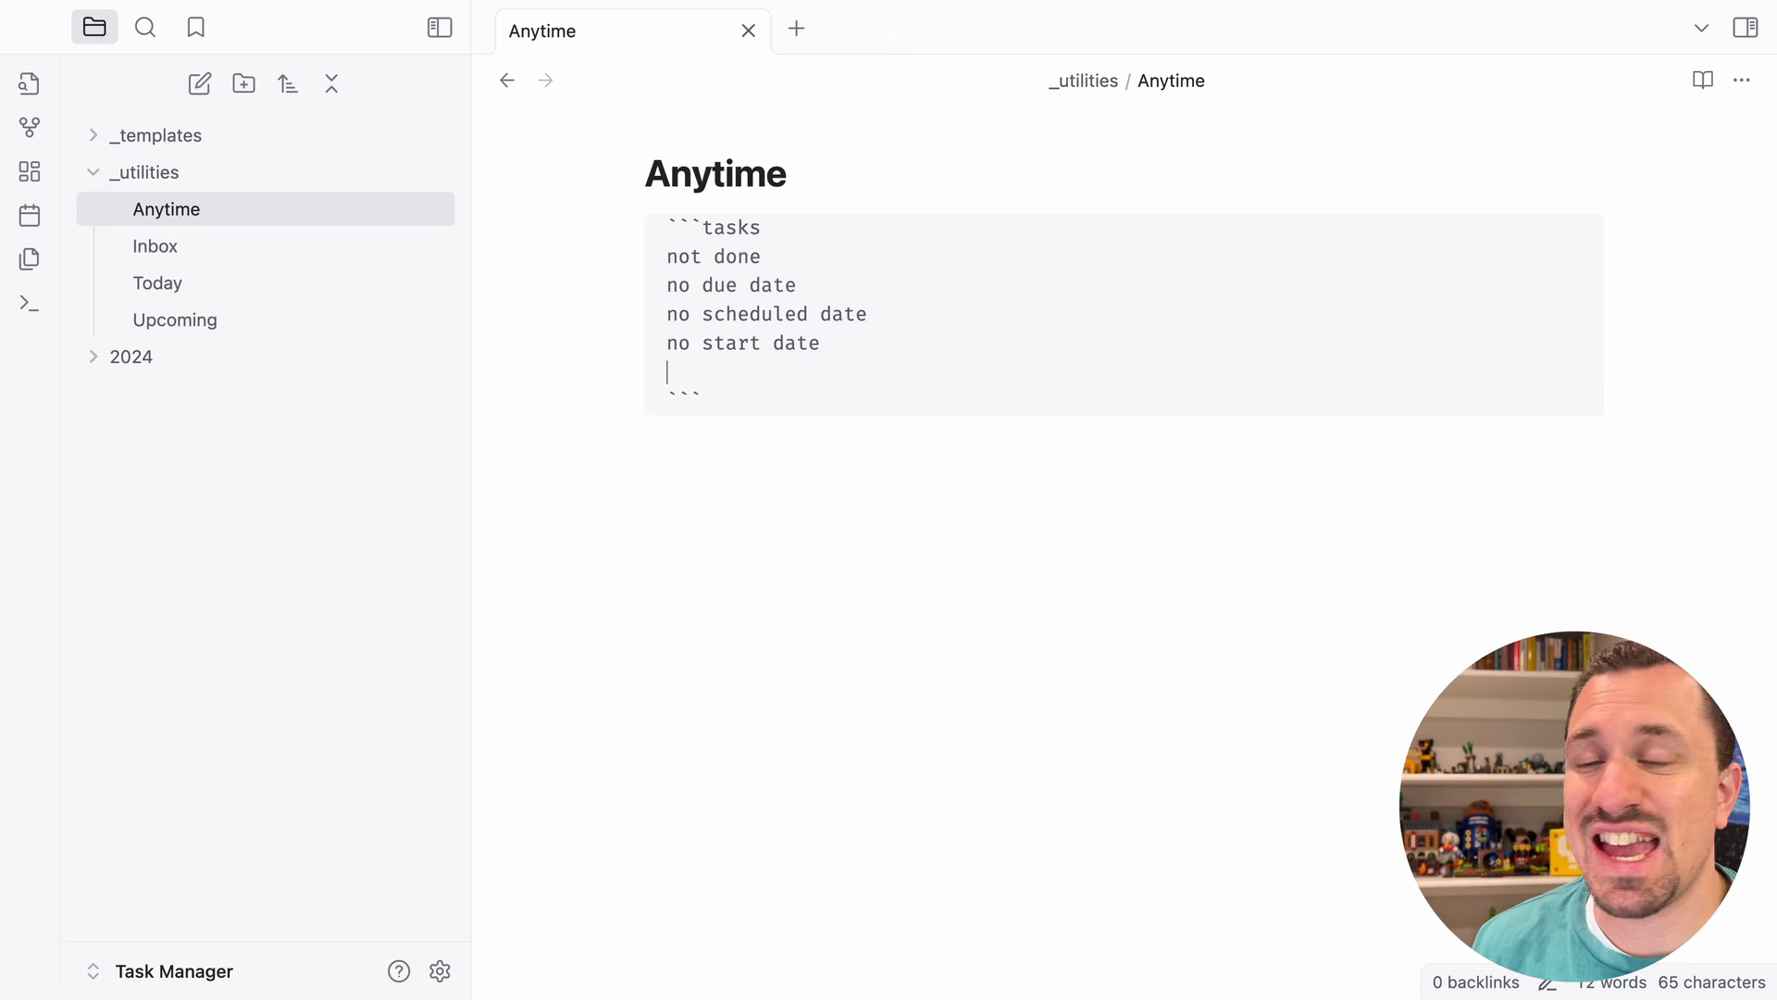
{"action": "type", "text": "has tags"}
{"action": "key", "text": "Down"}
{"action": "key", "text": "Return"}
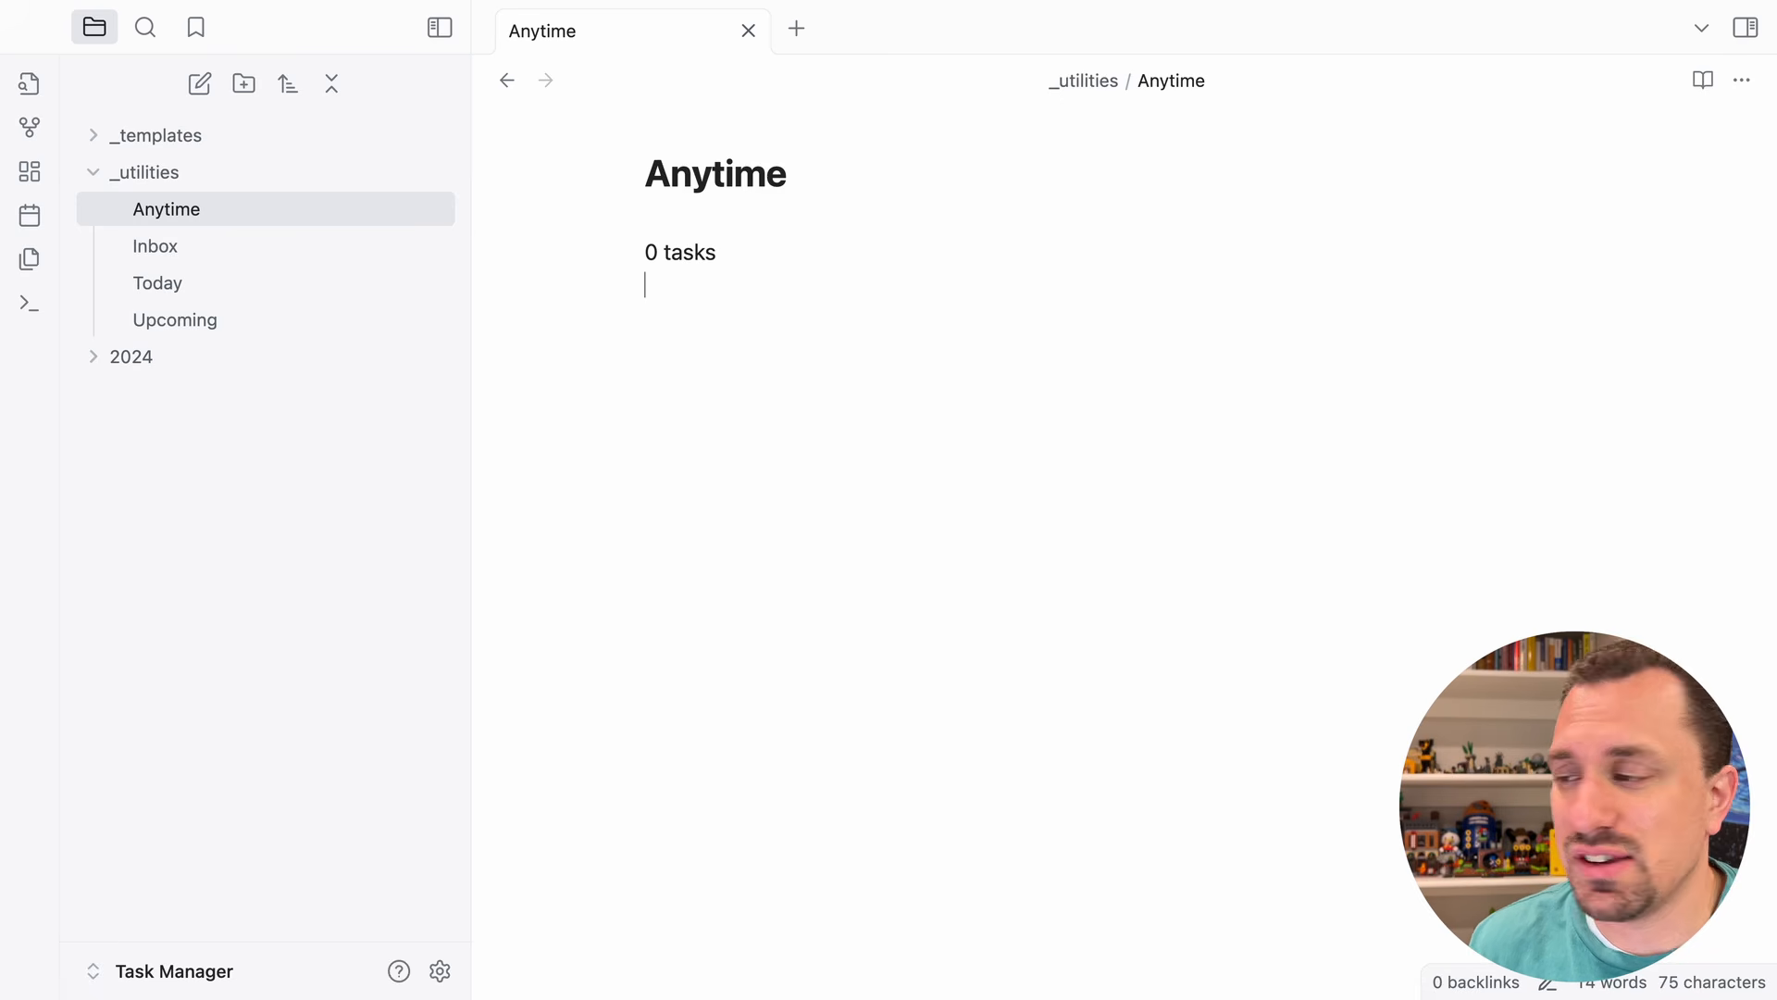
- From the Inbox note, tag "So many tasks, it hurts" with #work, save it and return to the rendered Anytime list
{"action": "left_click", "coordinate": [194, 250]}
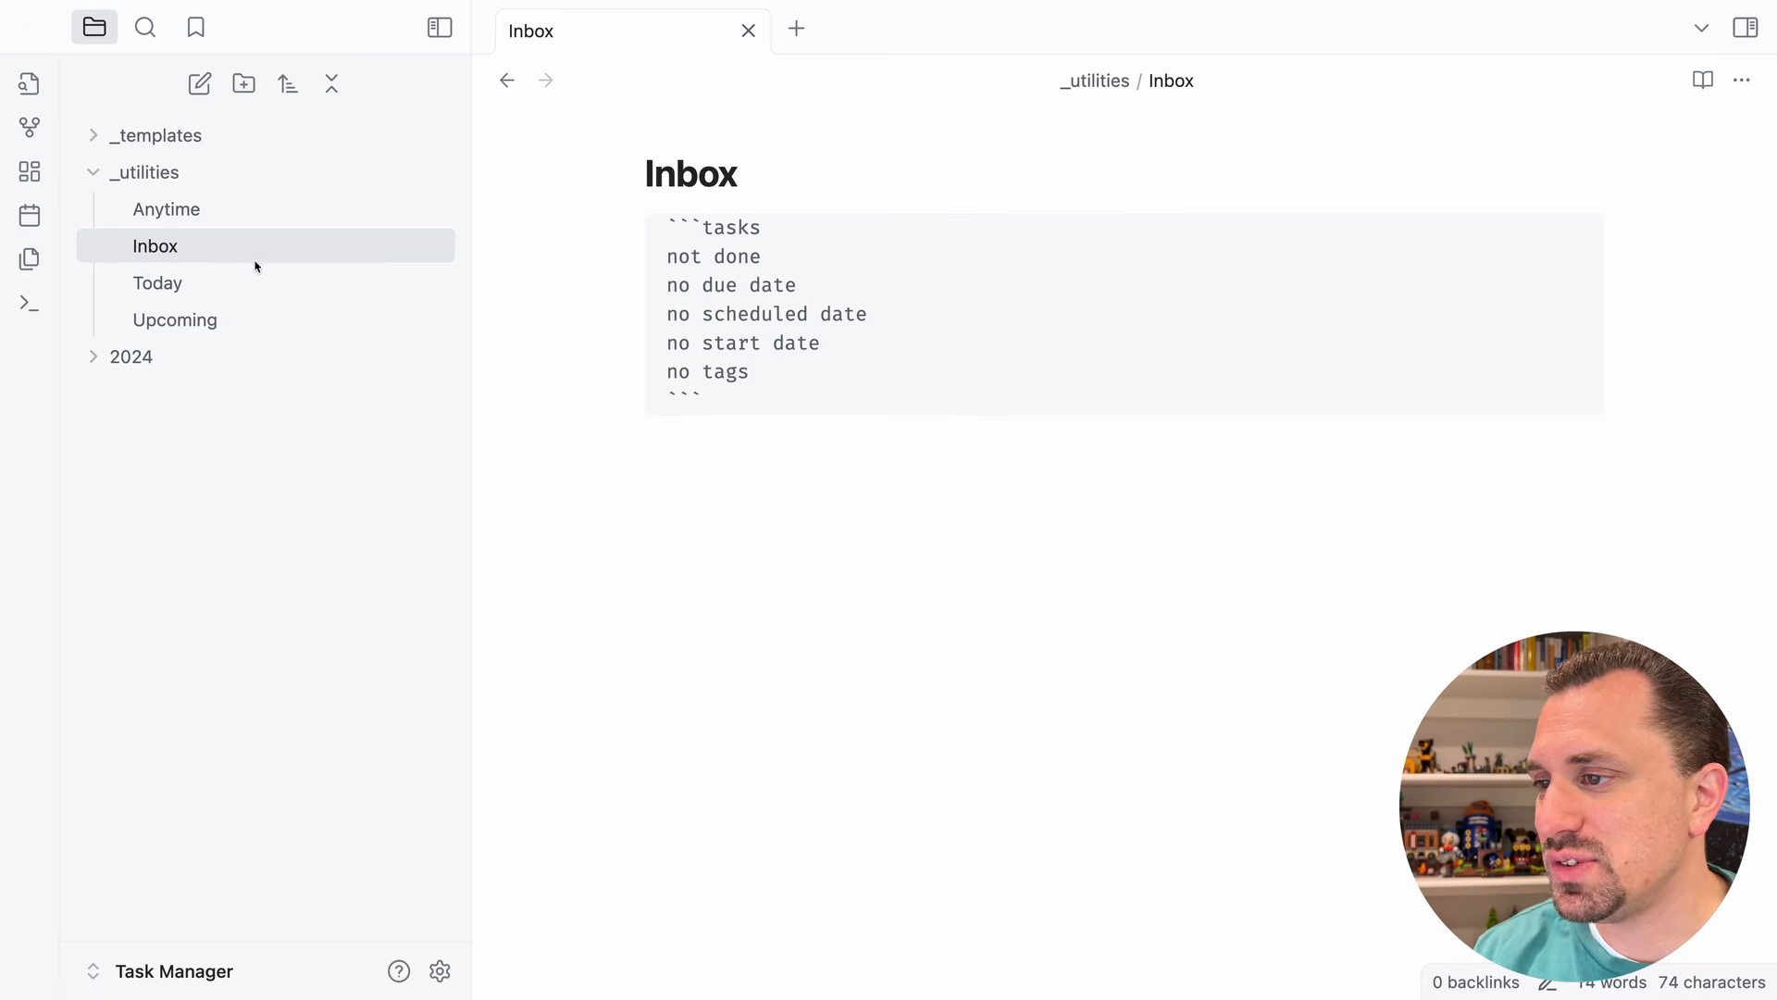
{"action": "left_click", "coordinate": [718, 436]}
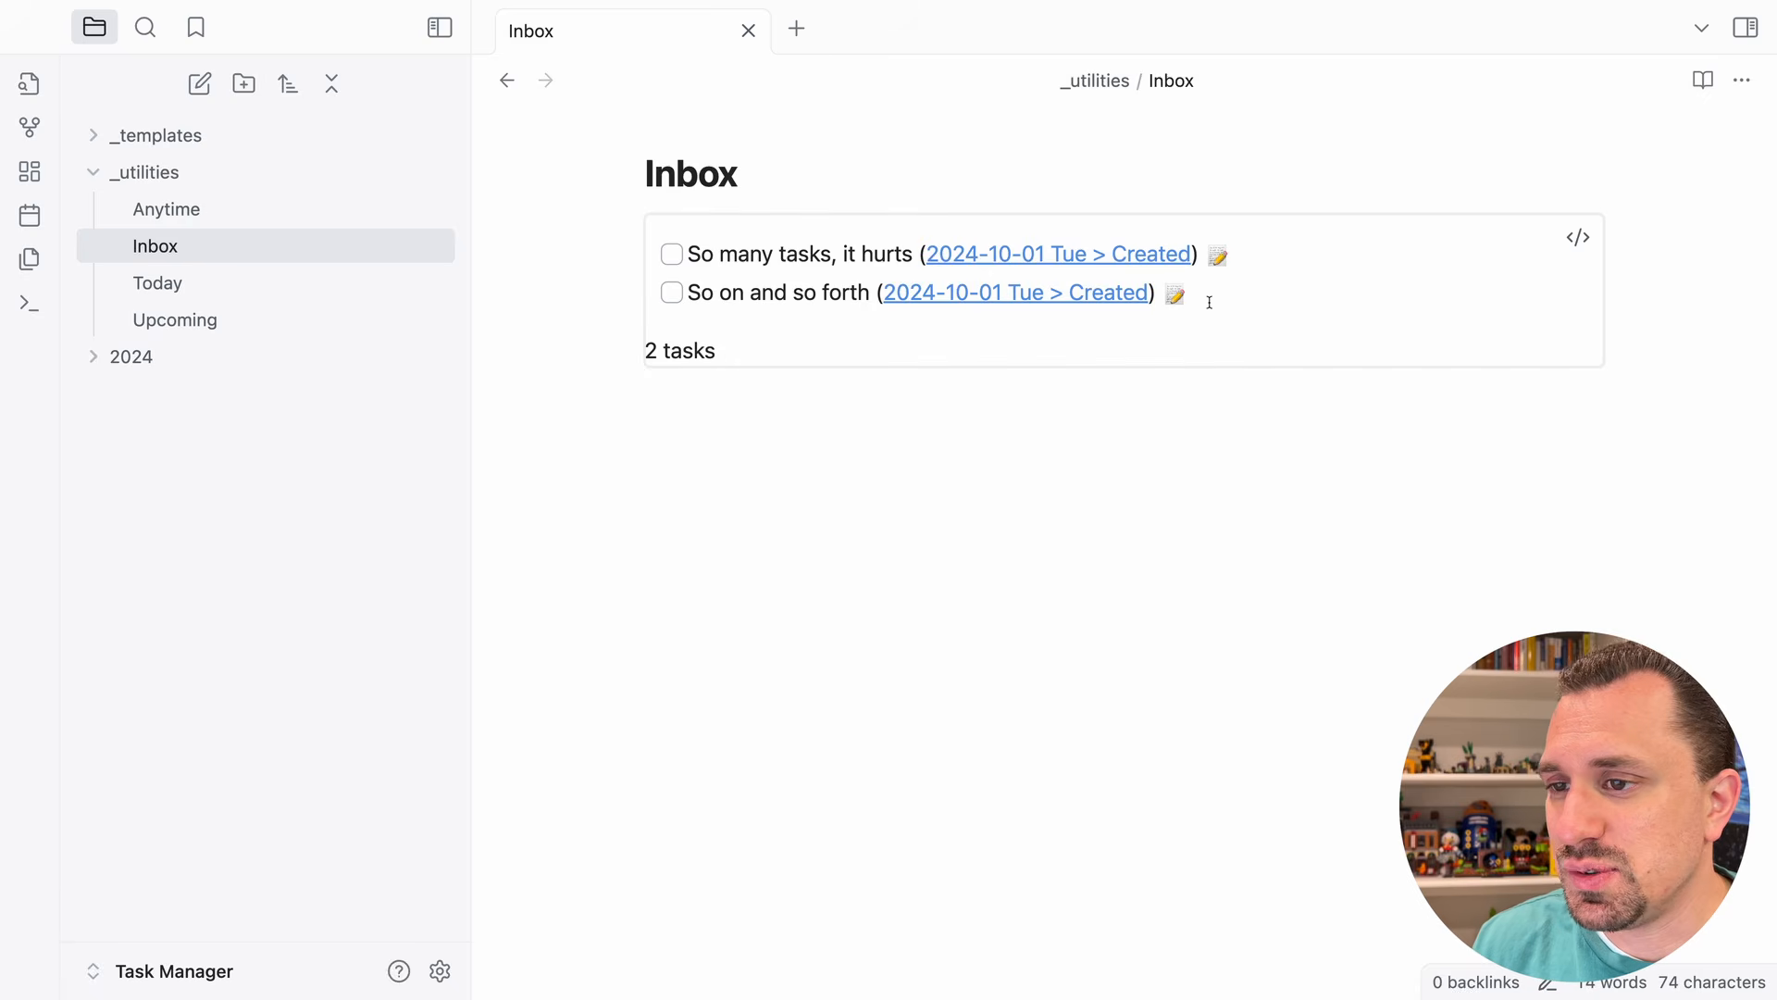
{"action": "left_click", "coordinate": [1215, 255]}
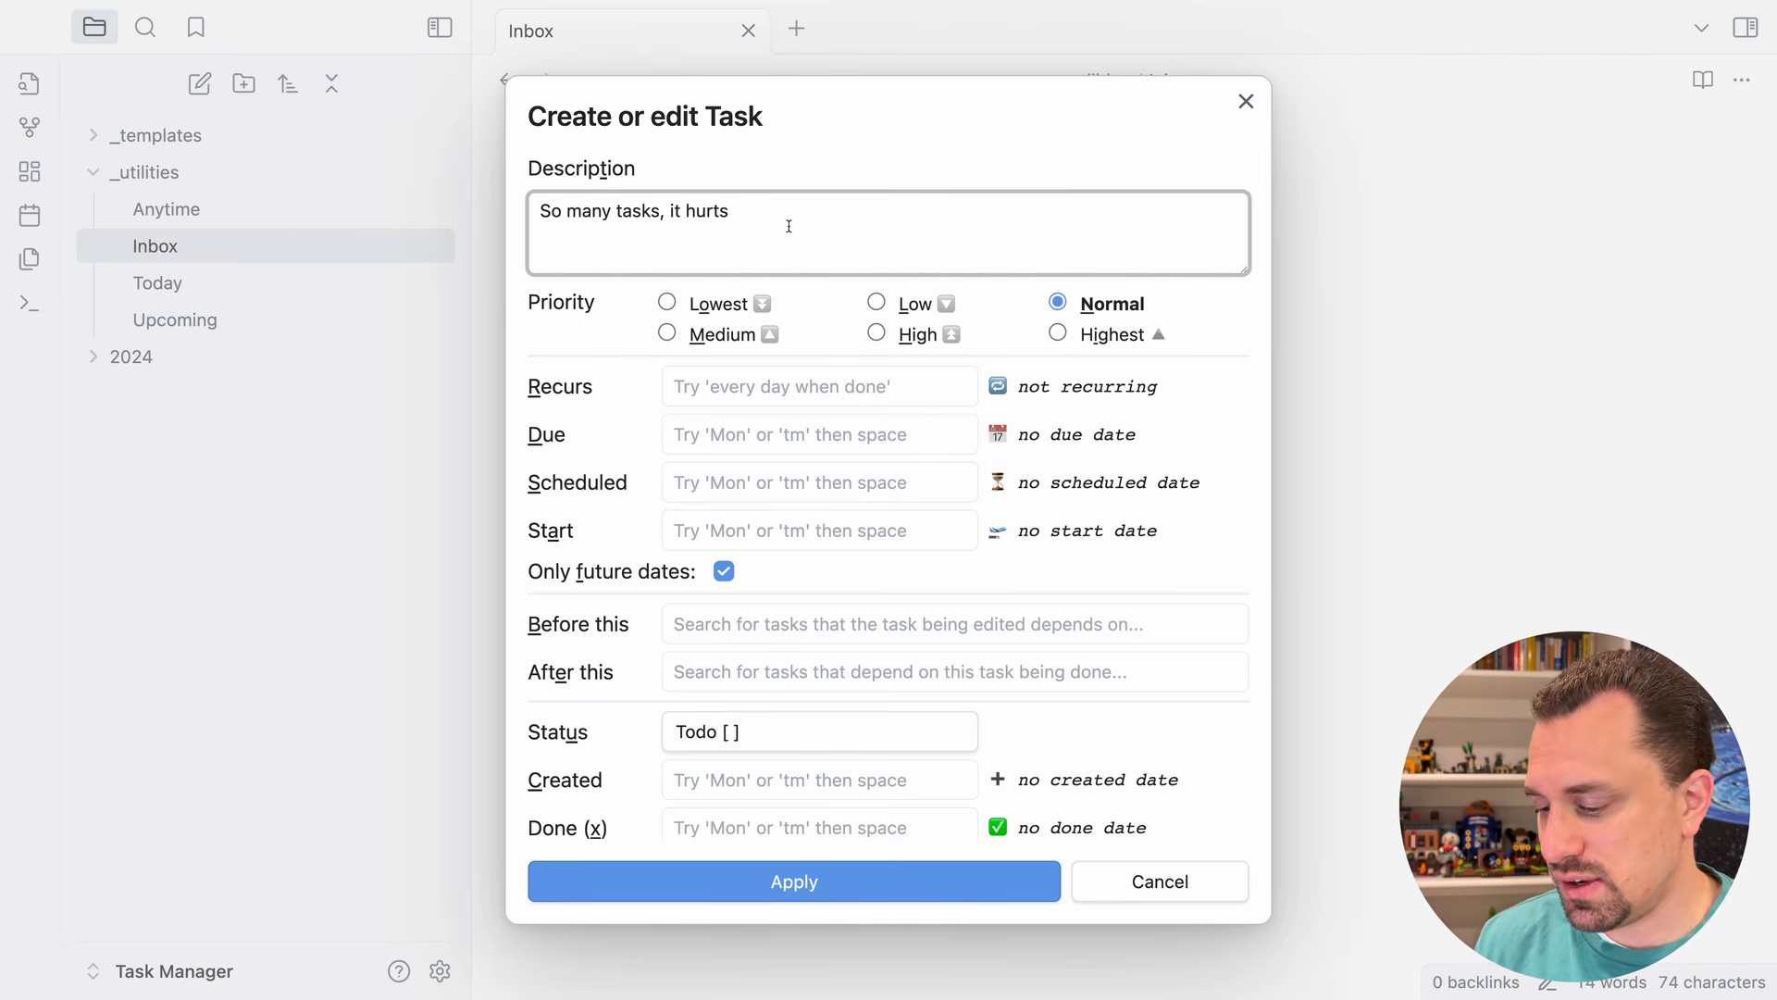
{"action": "type", "text": "#work"}
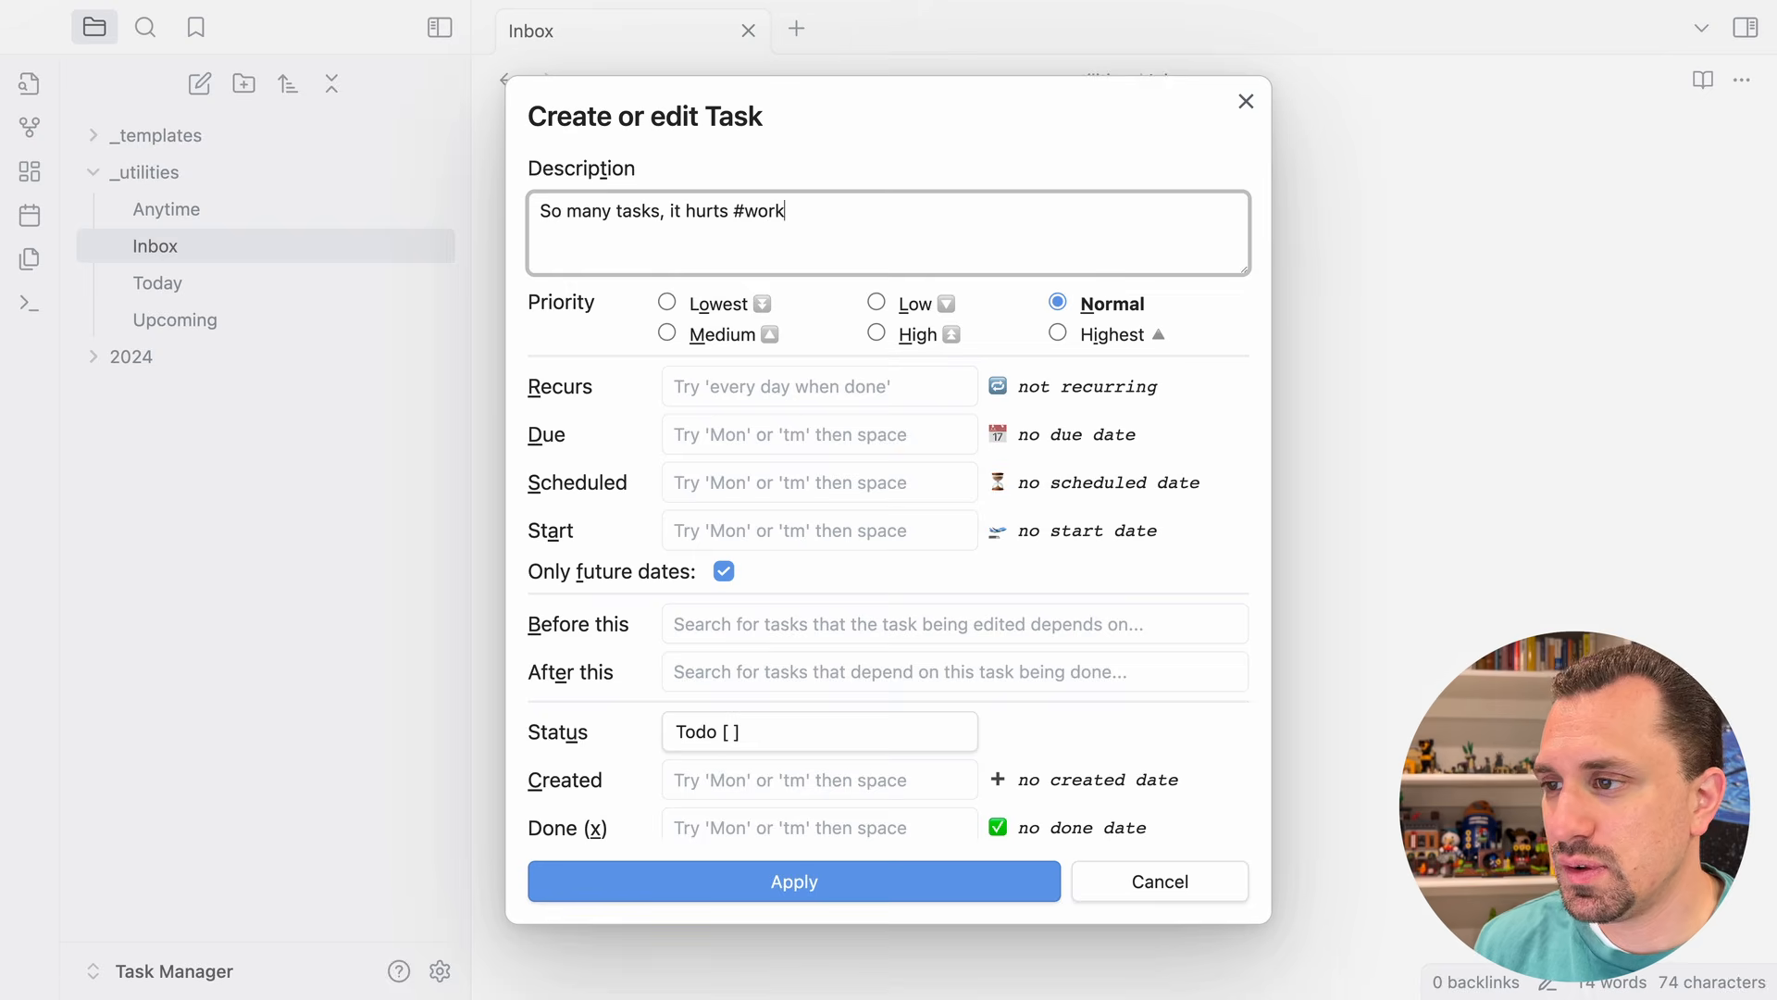
{"action": "key", "text": "Return"}
{"action": "left_click", "coordinate": [198, 210]}
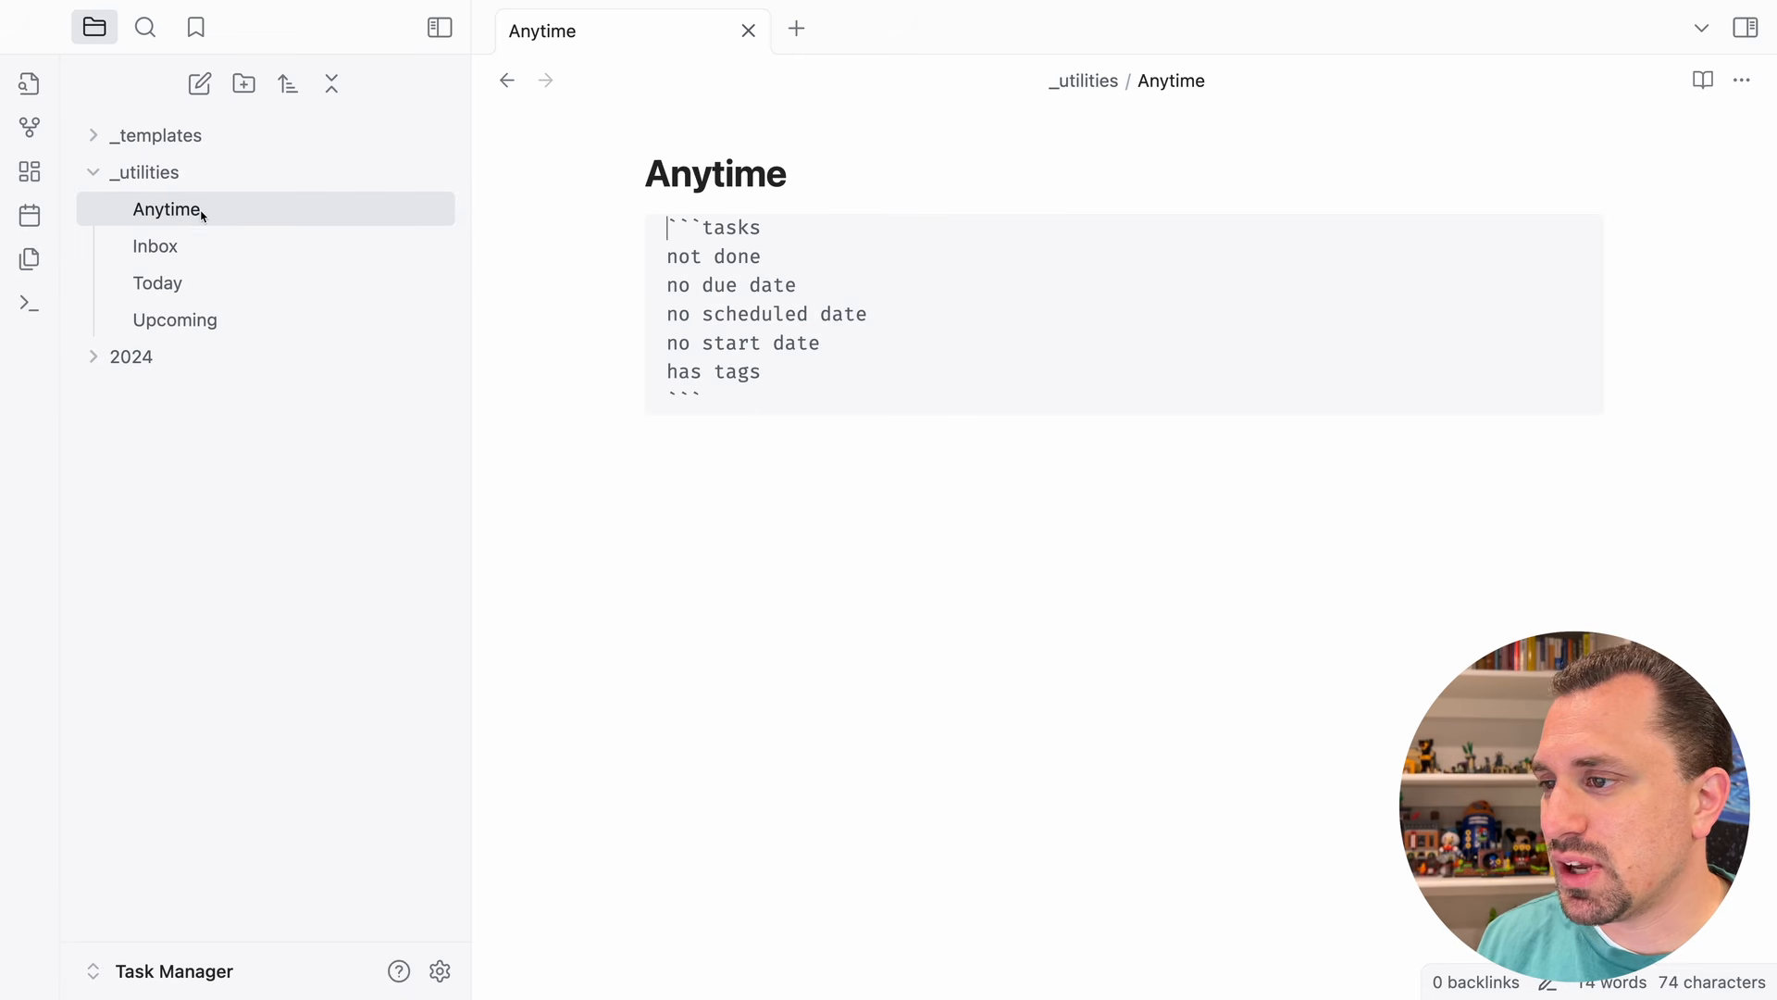
{"action": "left_click", "coordinate": [738, 481]}
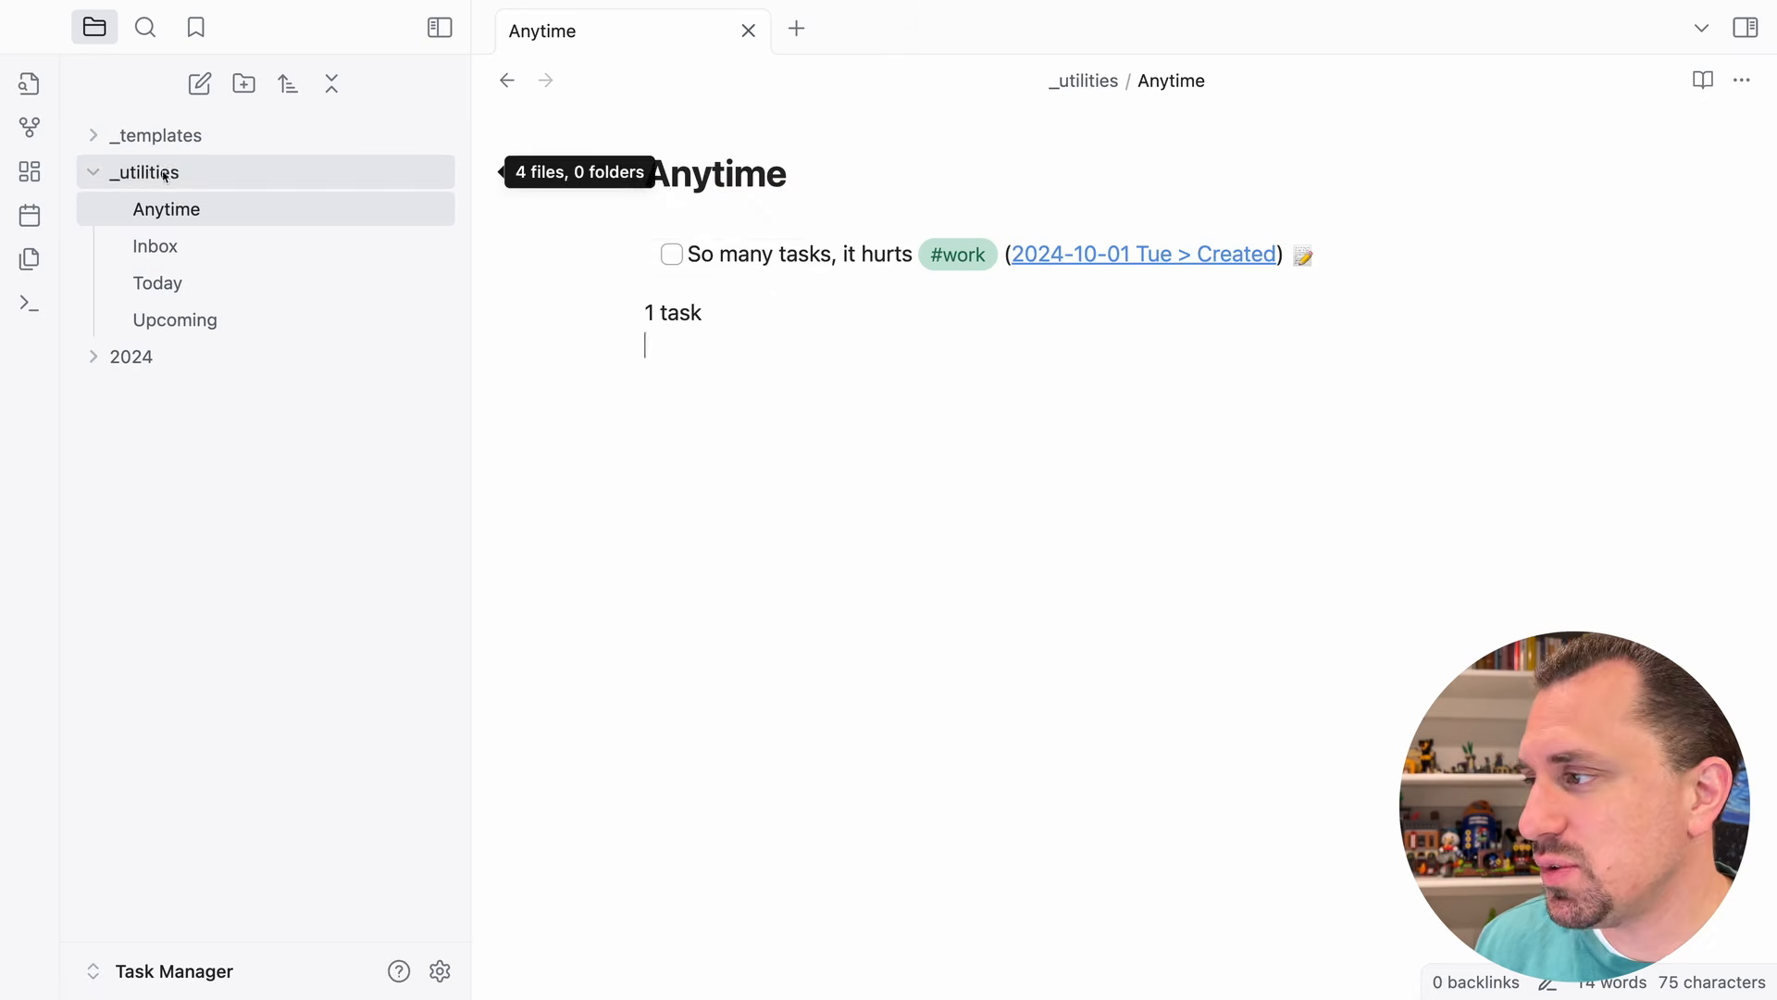
- Create a new note named Someday in the _utilities folder
{"action": "key", "text": "ctrl+n"}
{"action": "type", "text": "Someday"}
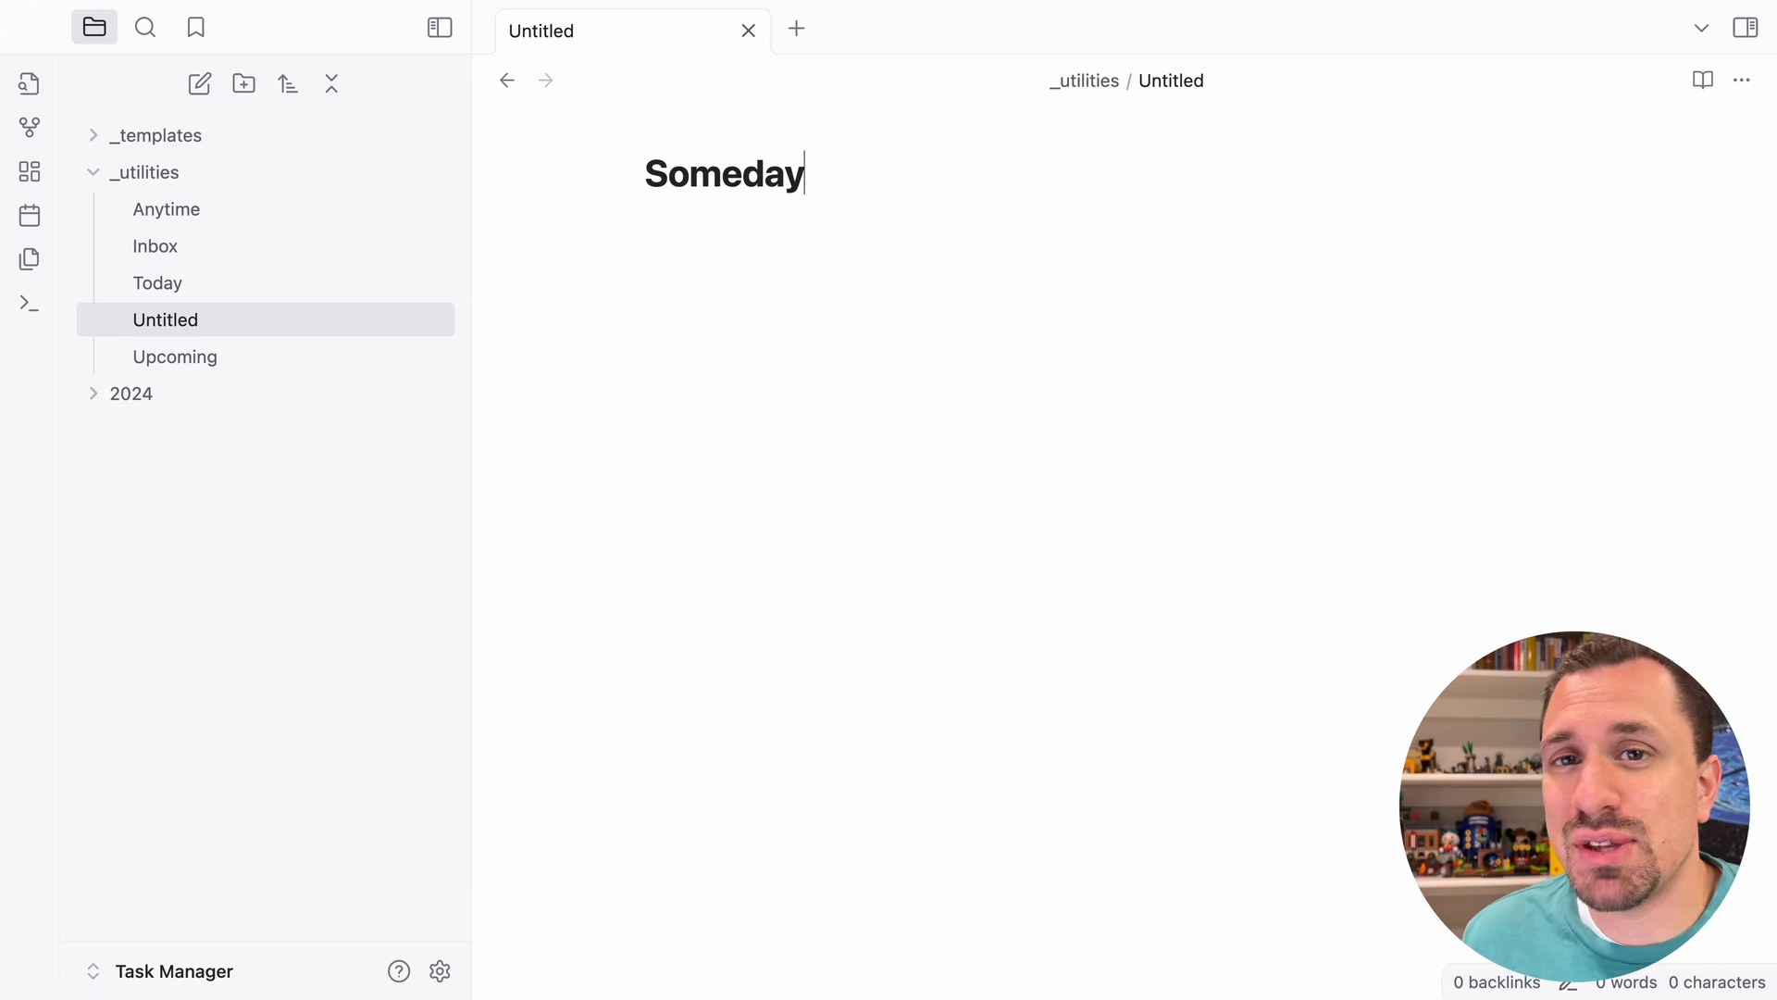
{"action": "key", "text": "Return"}
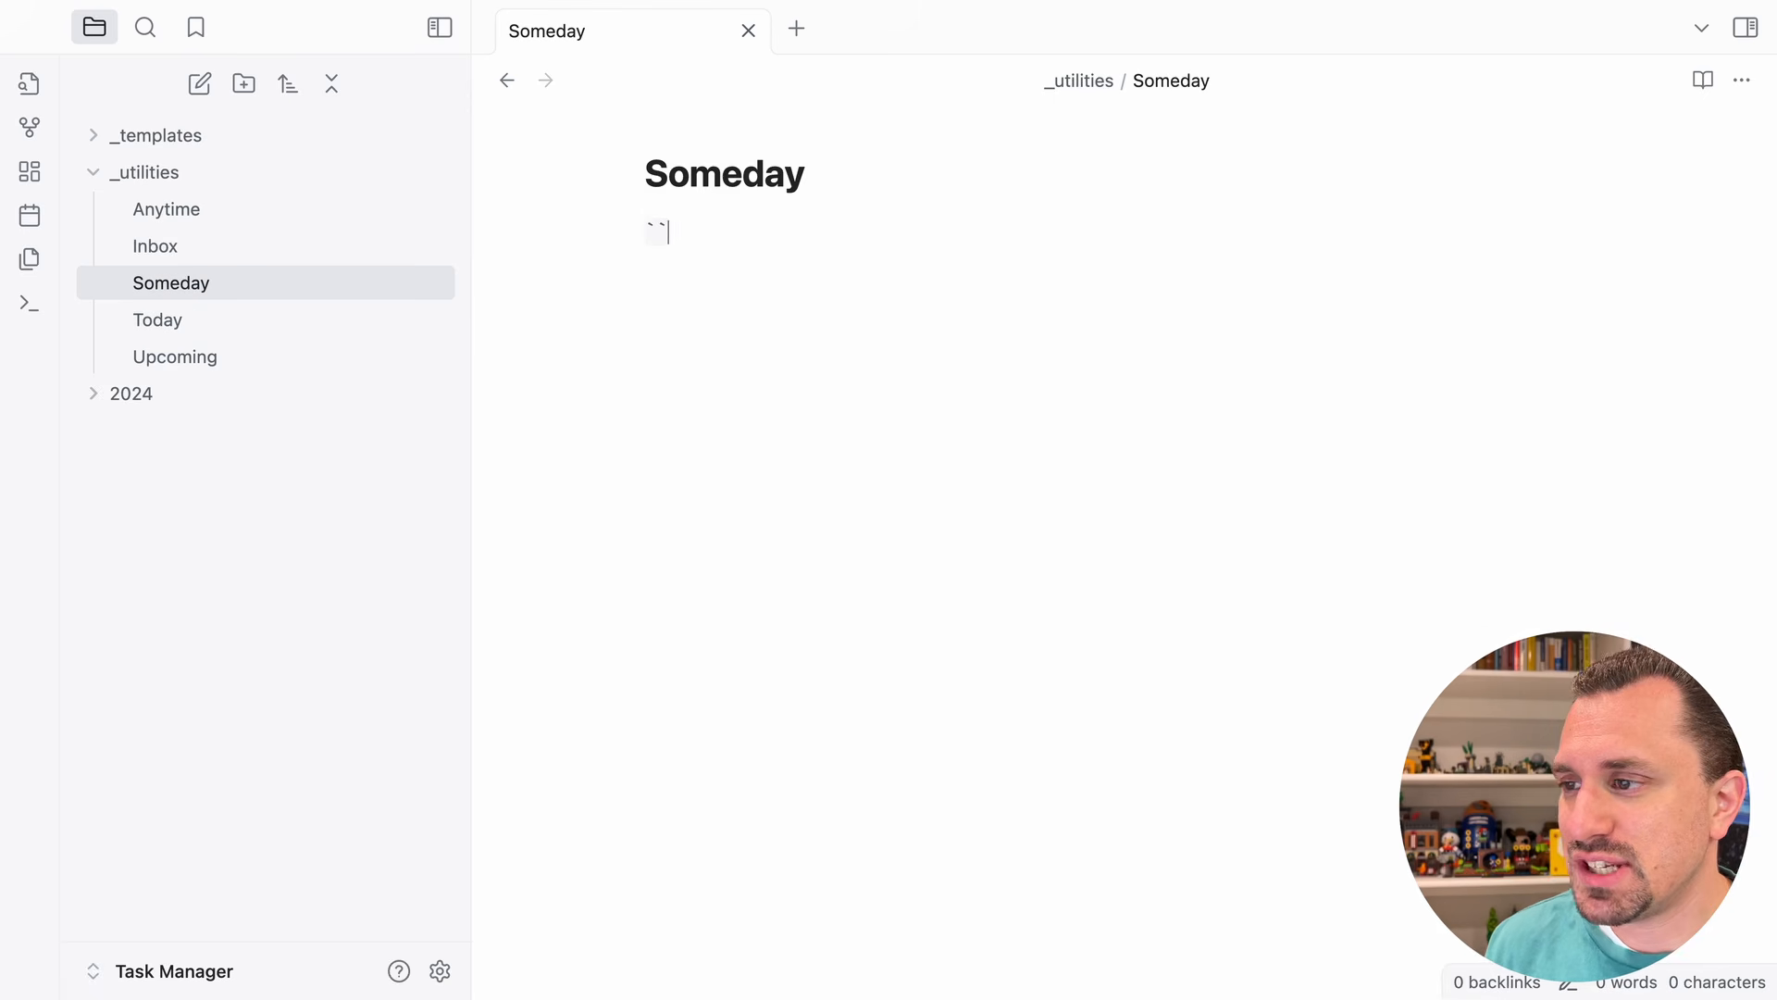
- Add a tasks query block to the Someday note with the filters "not done" and "tags include #someday", and leave the block to render it
{"action": "type", "text": "```tasks"}
{"action": "key", "text": "Return"}
{"action": "type", "text": "not done"}
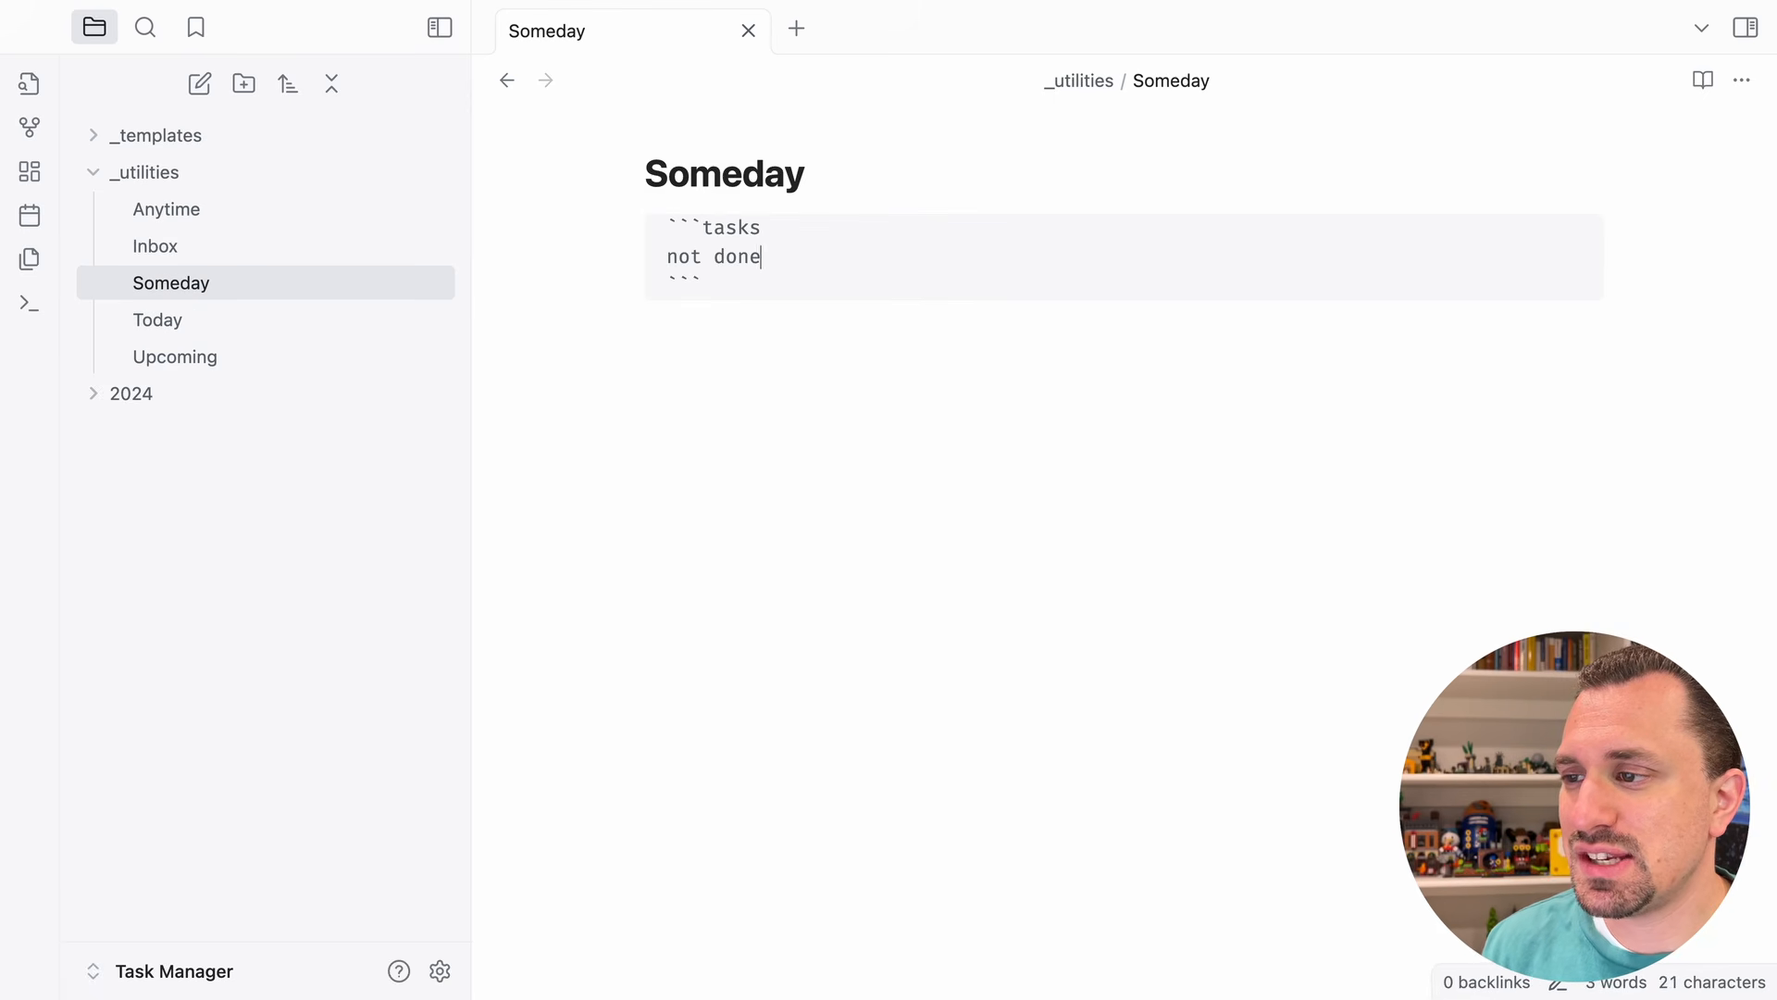
{"action": "key", "text": "Return"}
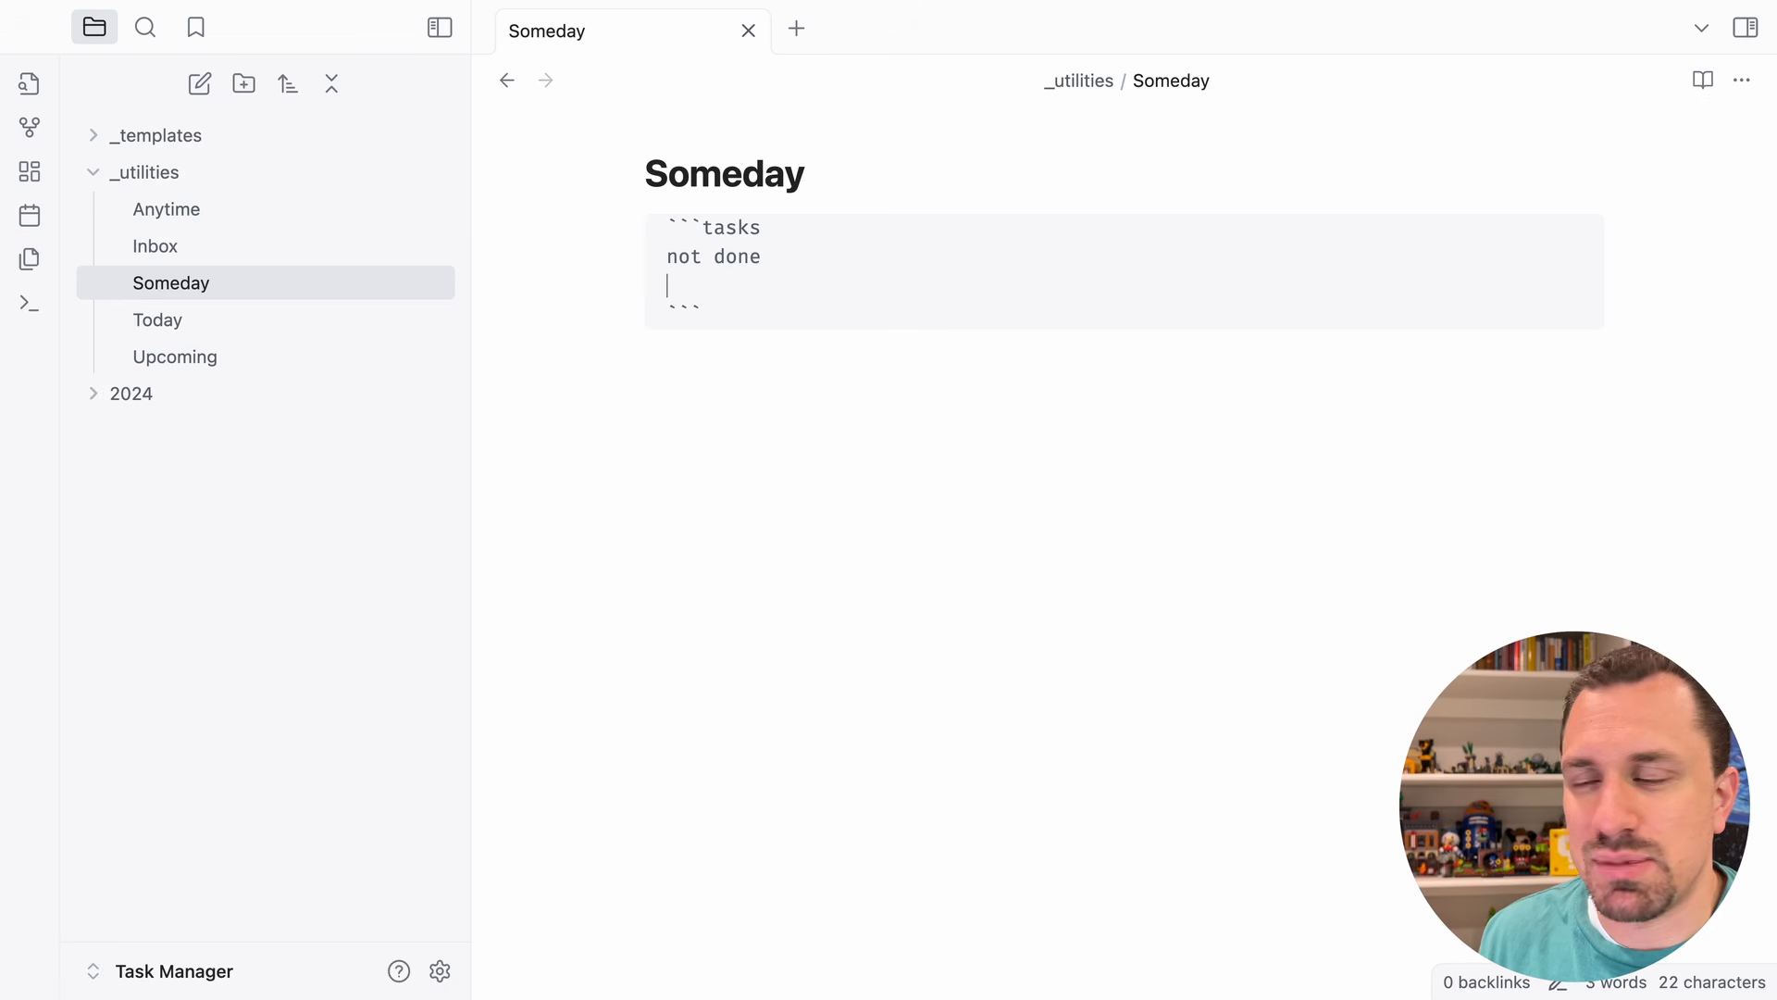
{"action": "type", "text": "tags in"}
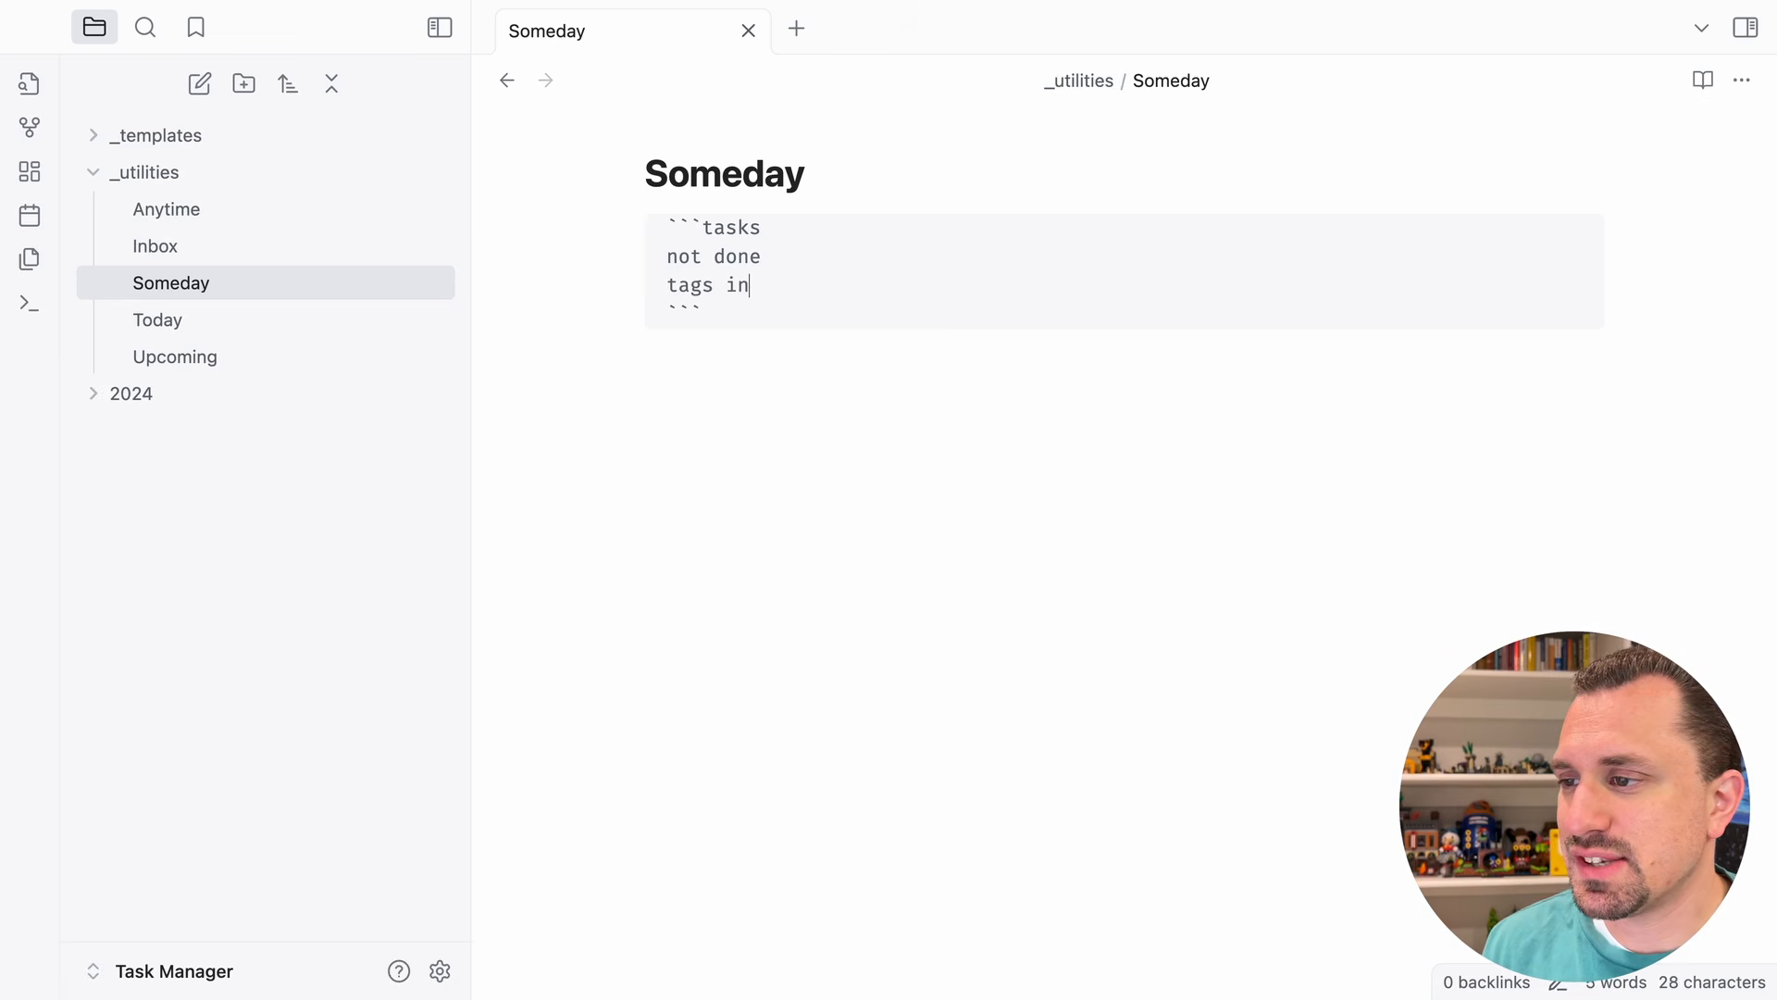
{"action": "type", "text": "clude #someday"}
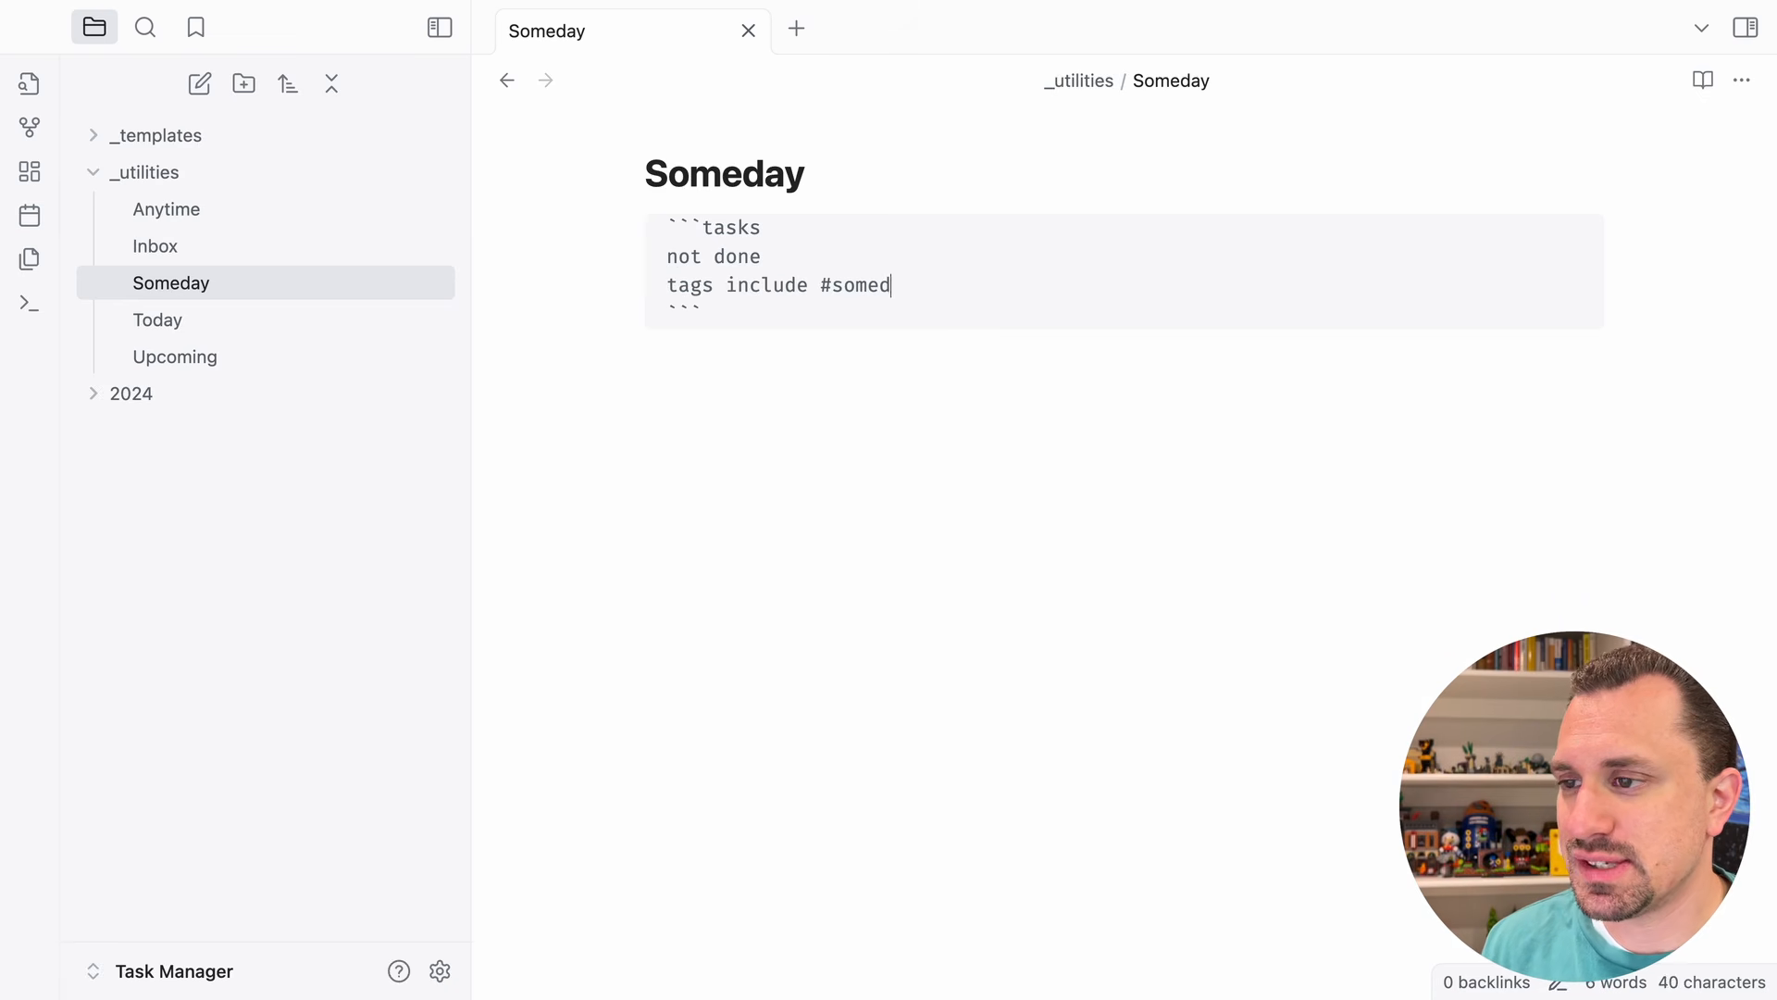
{"action": "key", "text": "Down"}
{"action": "key", "text": "Return"}
{"action": "key", "text": "Return"}
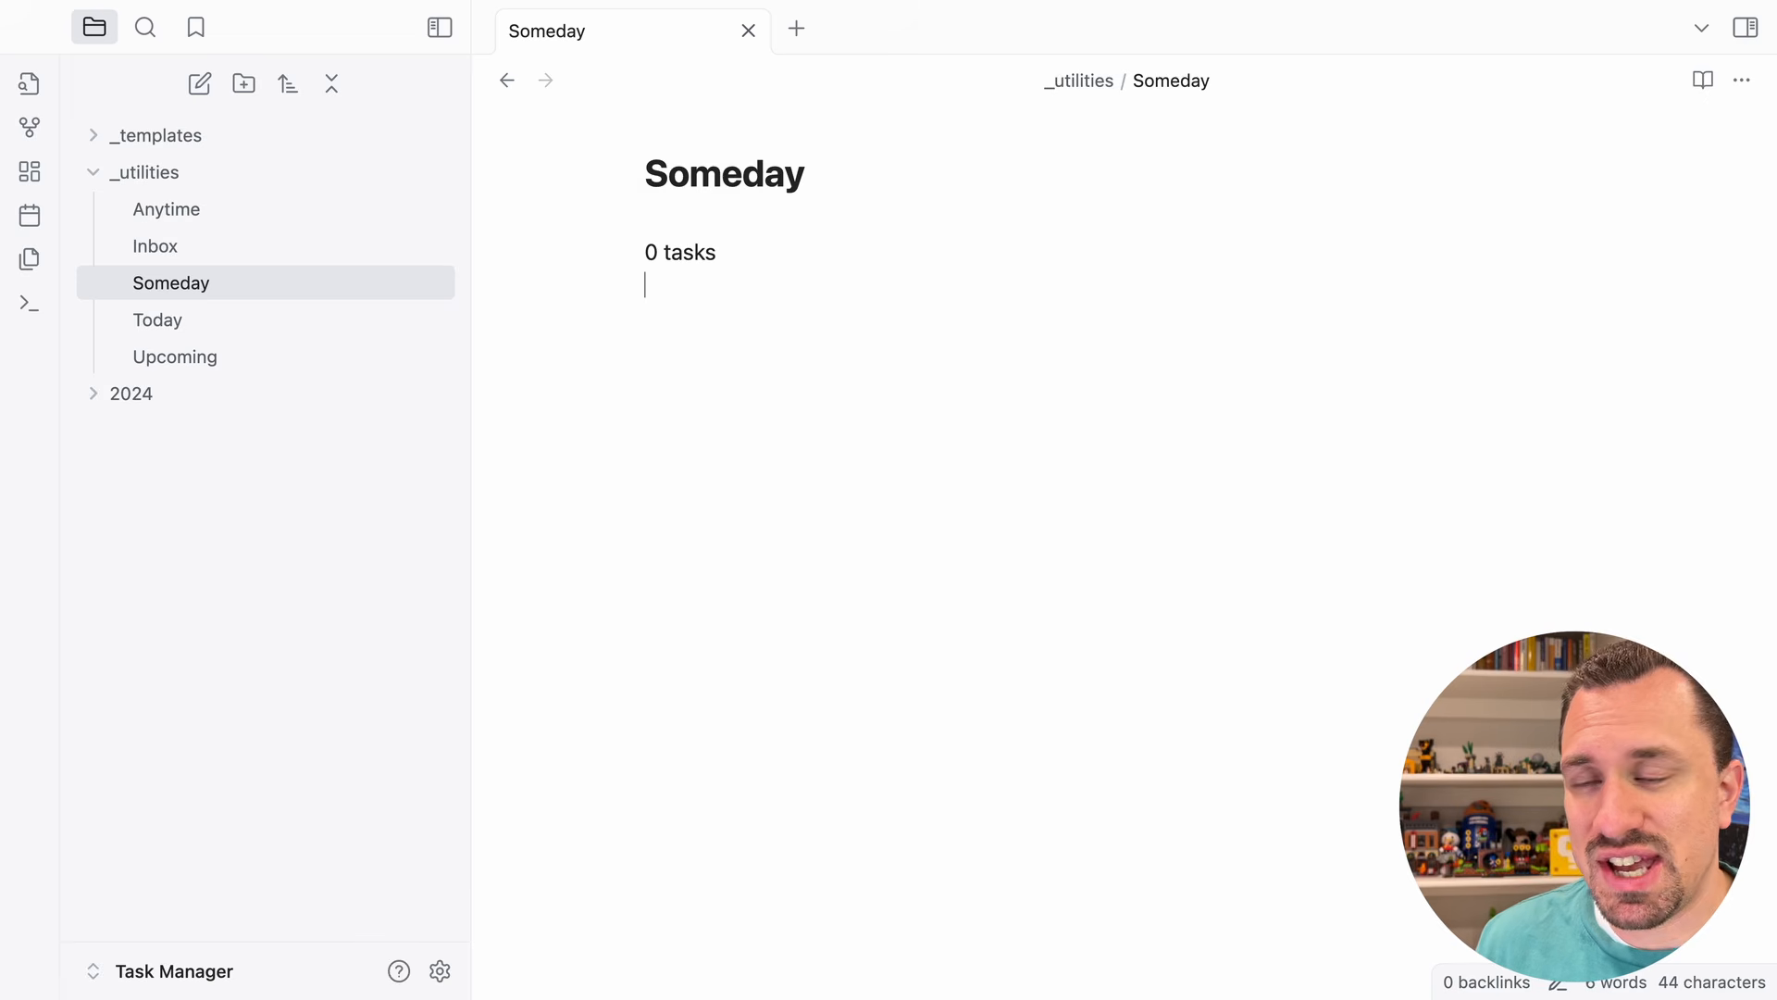
- From the Inbox note, tag the task "So on and so forth" with #someday, save it and return to the rendered Someday list
{"action": "left_click", "coordinate": [208, 242]}
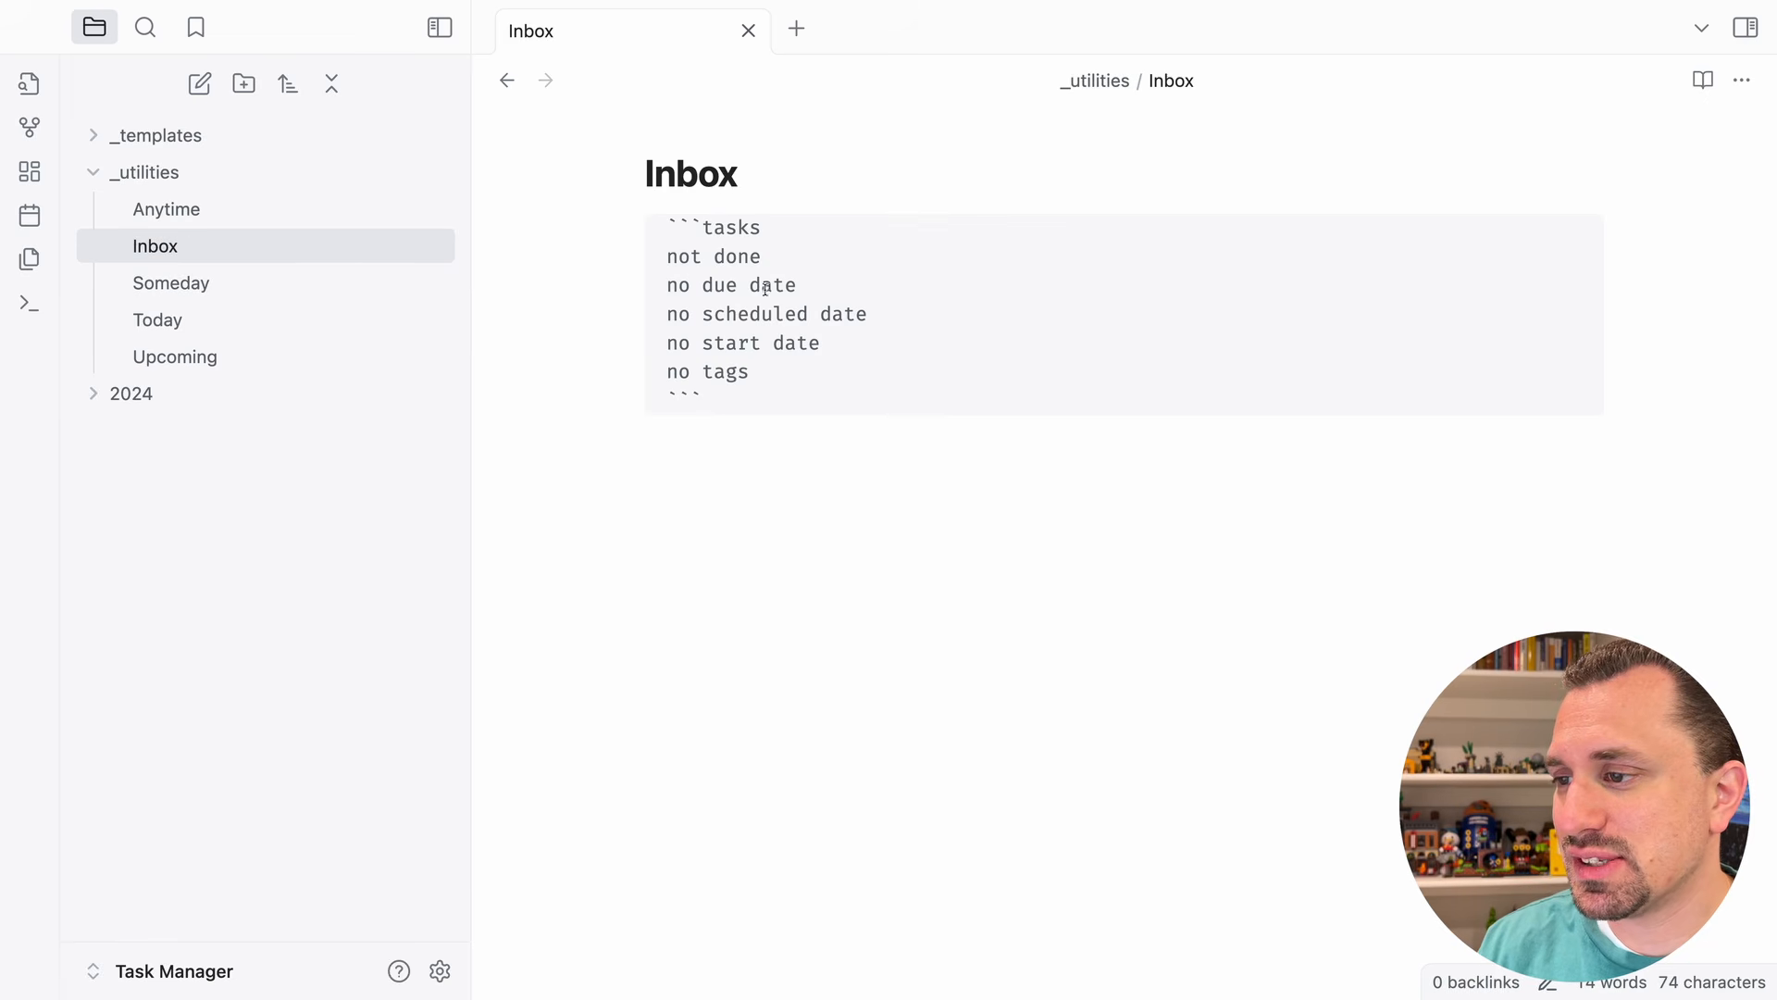
{"action": "left_click", "coordinate": [717, 422]}
{"action": "left_click", "coordinate": [1176, 258]}
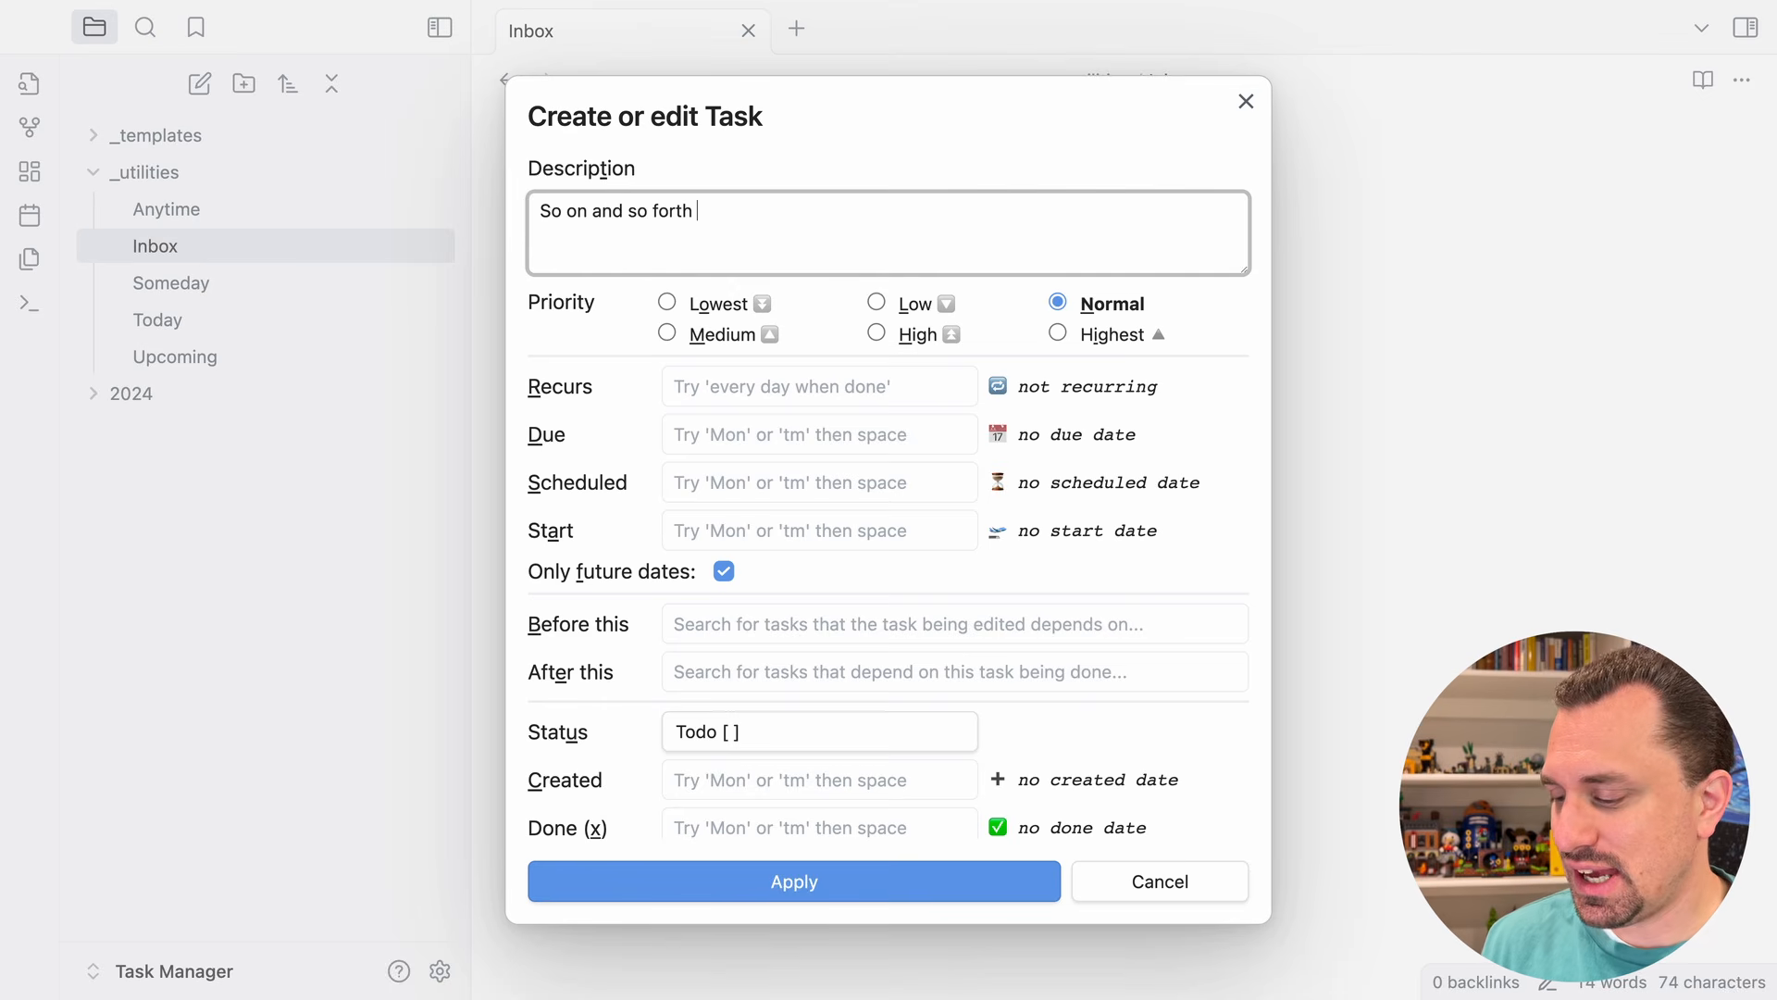
{"action": "type", "text": "#someda"}
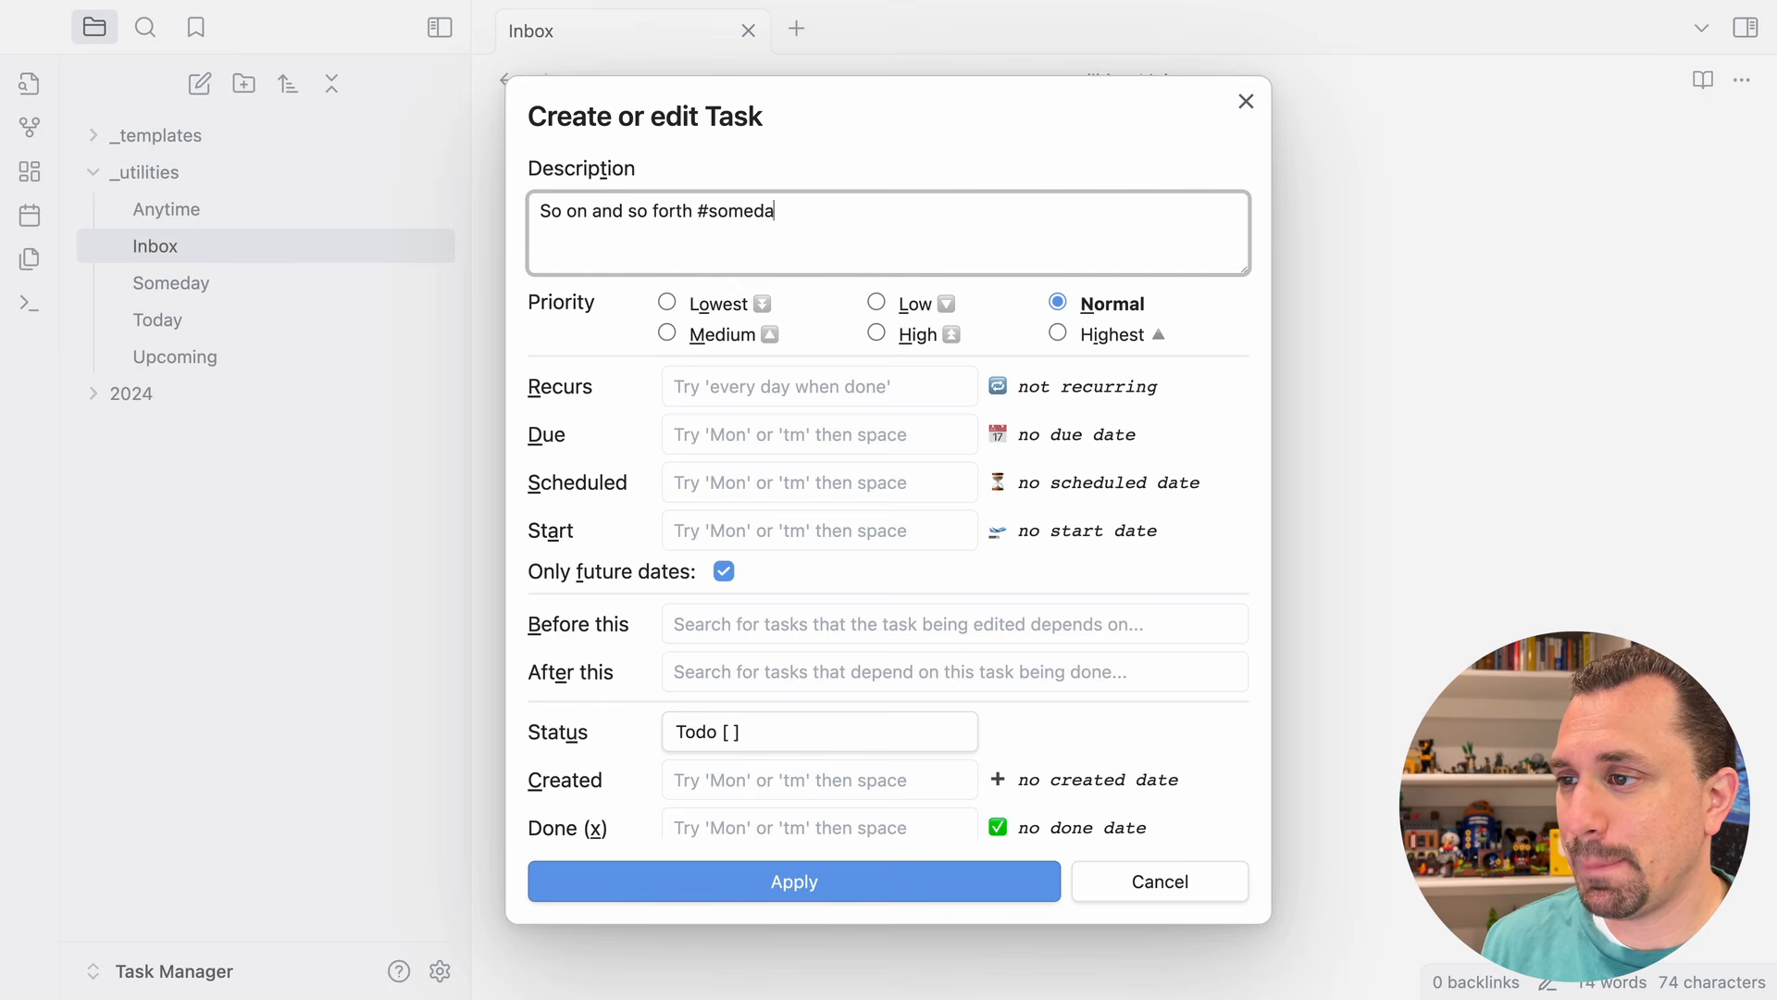
{"action": "type", "text": "y"}
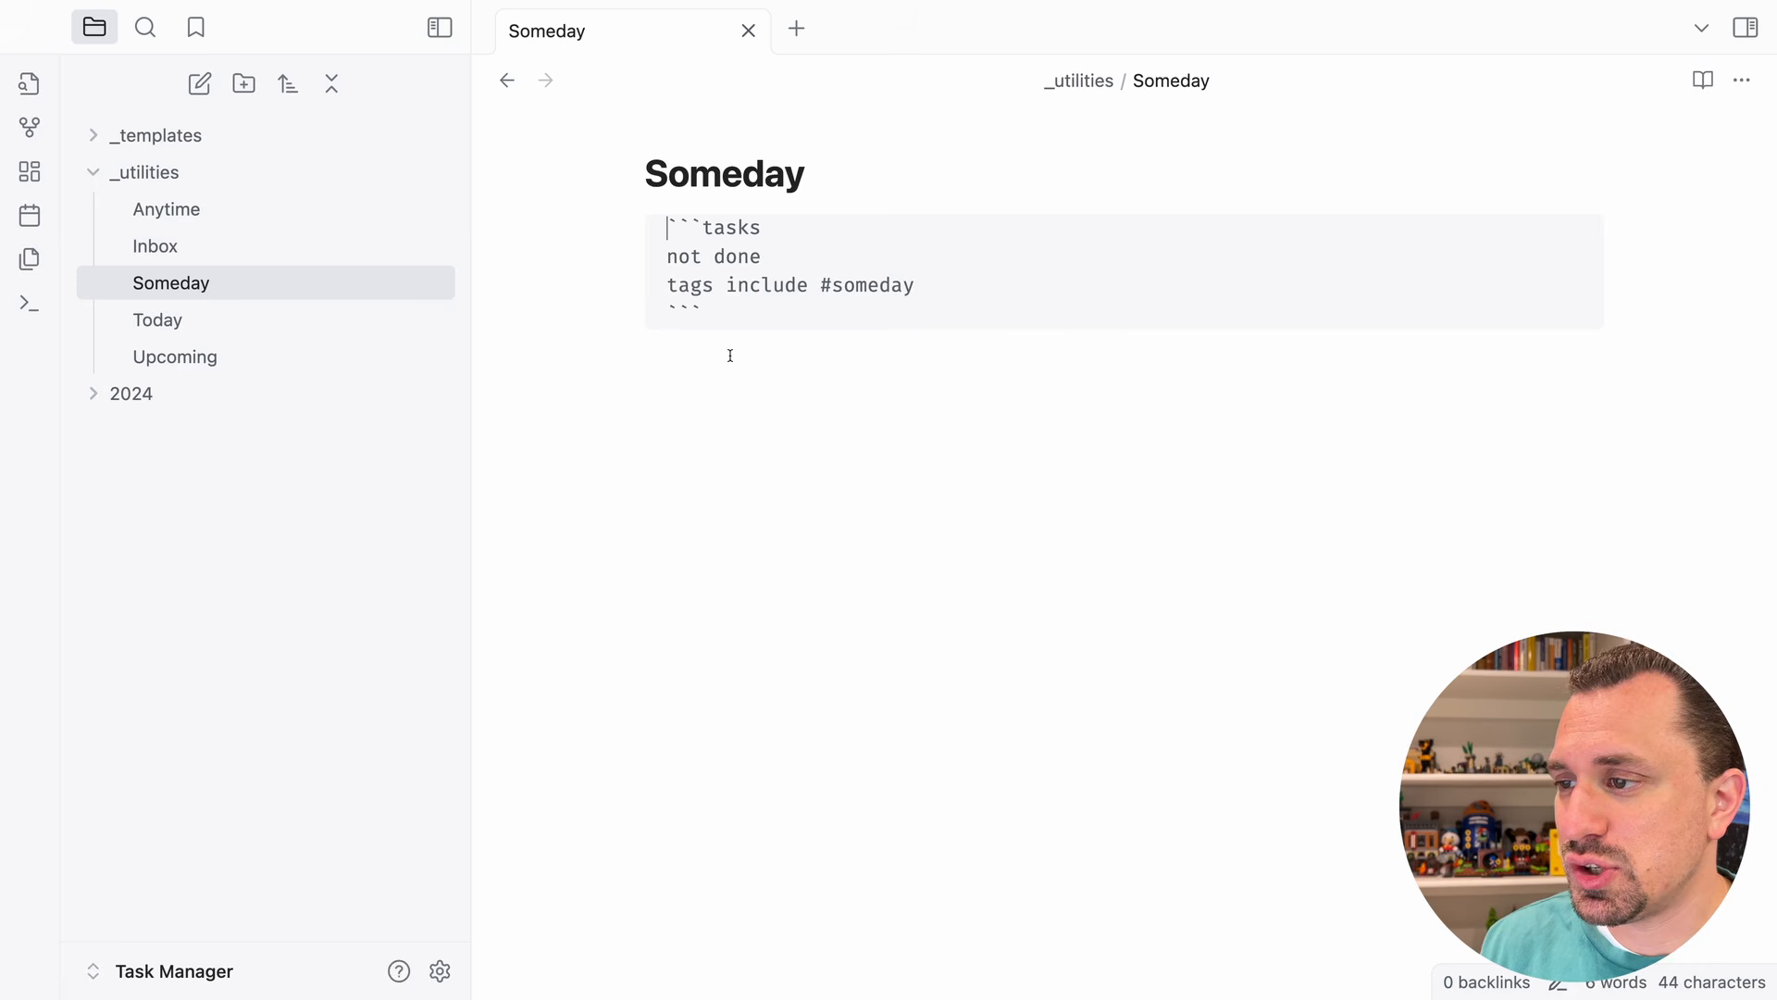
{"action": "left_click", "coordinate": [730, 355]}
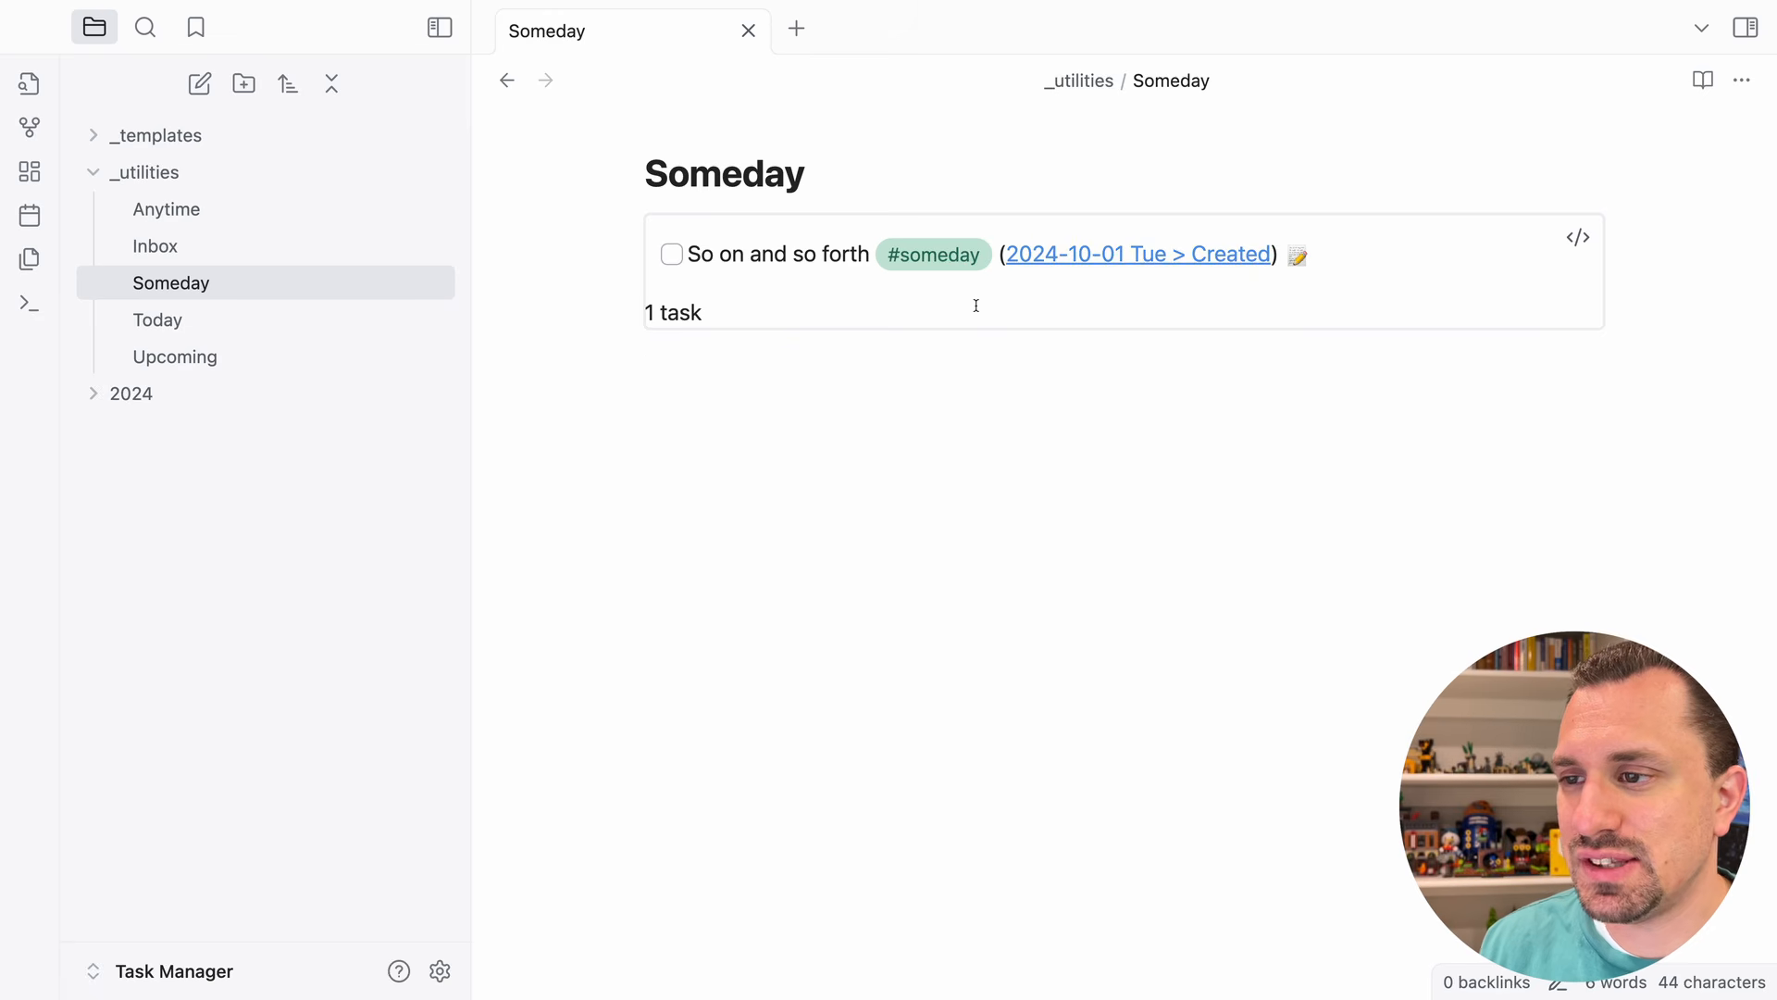
- Add the filter "tags does not include #someday" to the Anytime note's tasks query and leave the block to render it
{"action": "left_click", "coordinate": [187, 216]}
{"action": "left_click", "coordinate": [699, 446]}
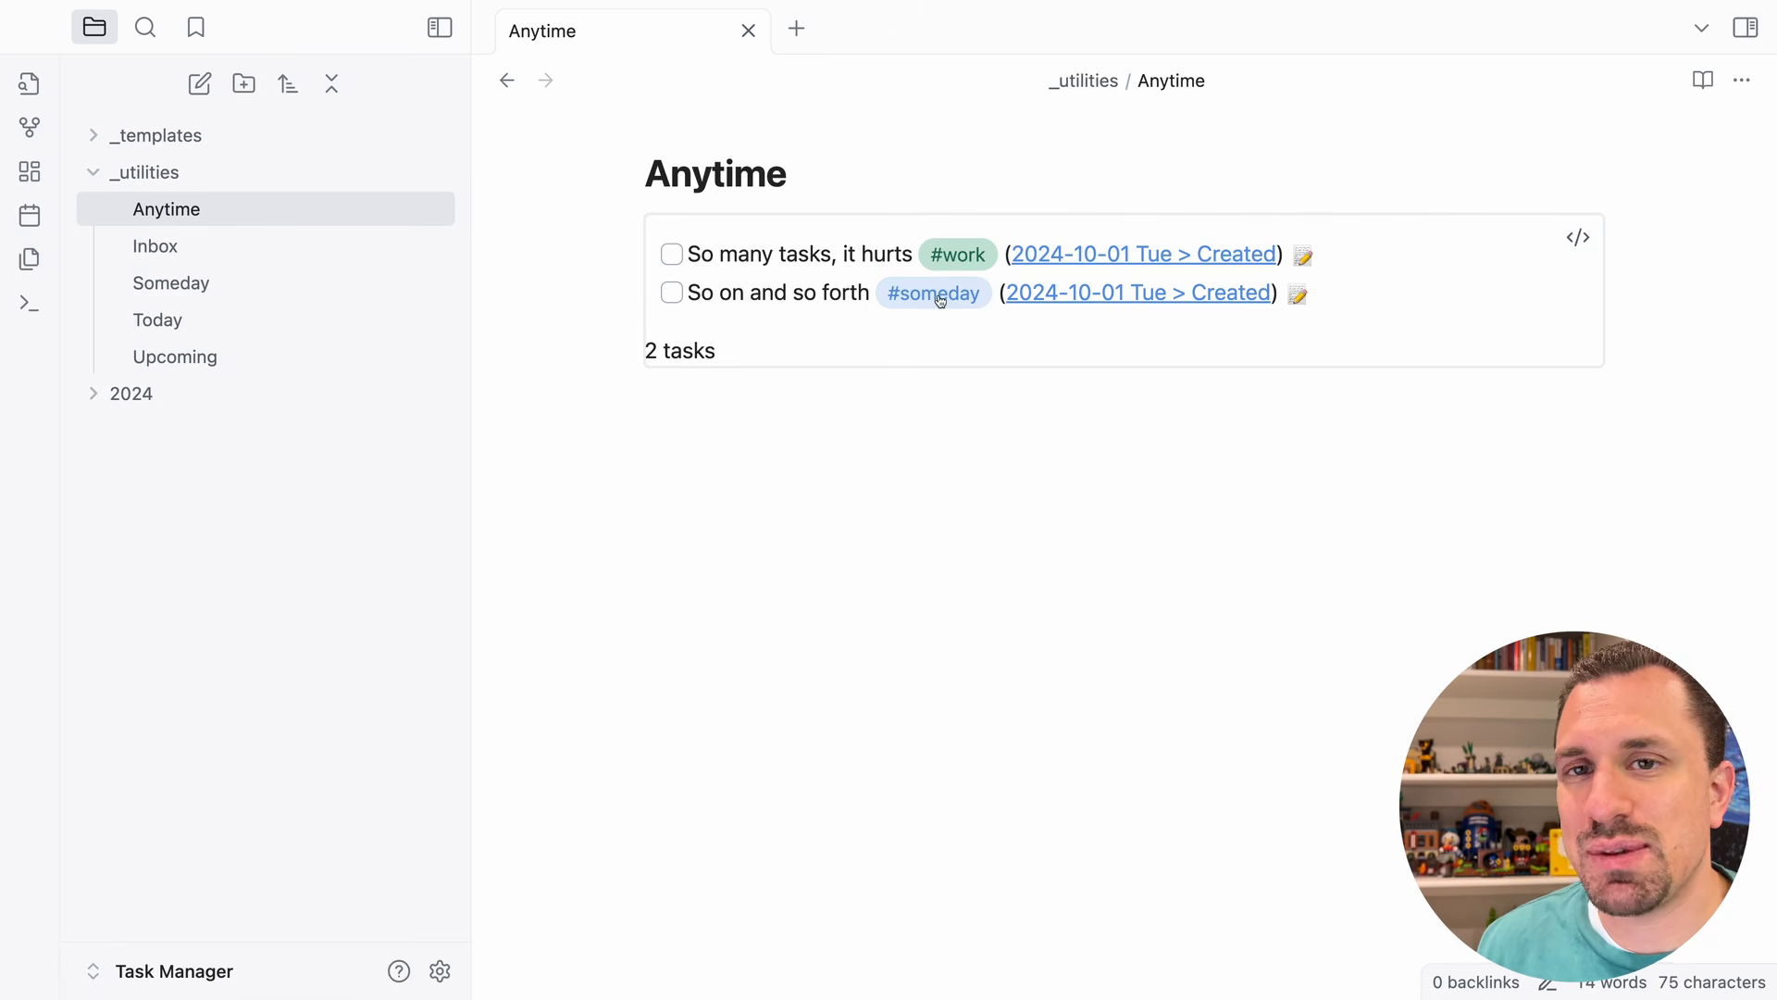
{"action": "left_click", "coordinate": [1578, 238]}
{"action": "left_click", "coordinate": [821, 374]}
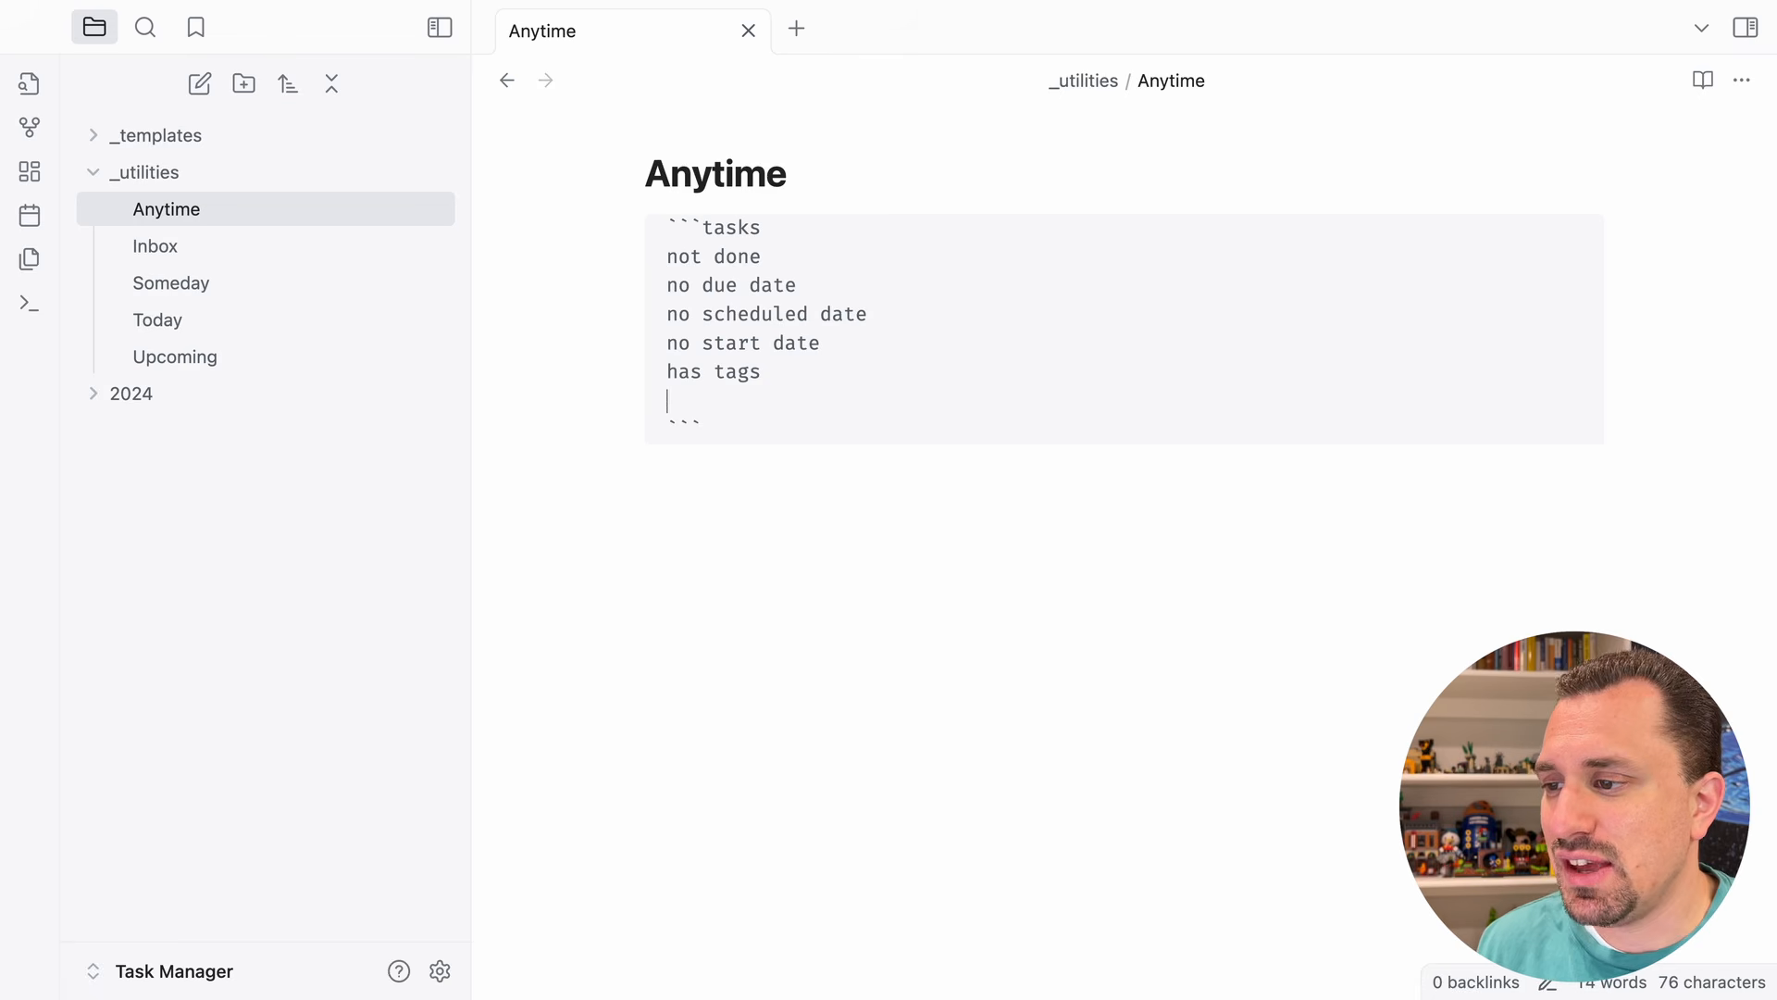
{"action": "type", "text": "tags does not in"}
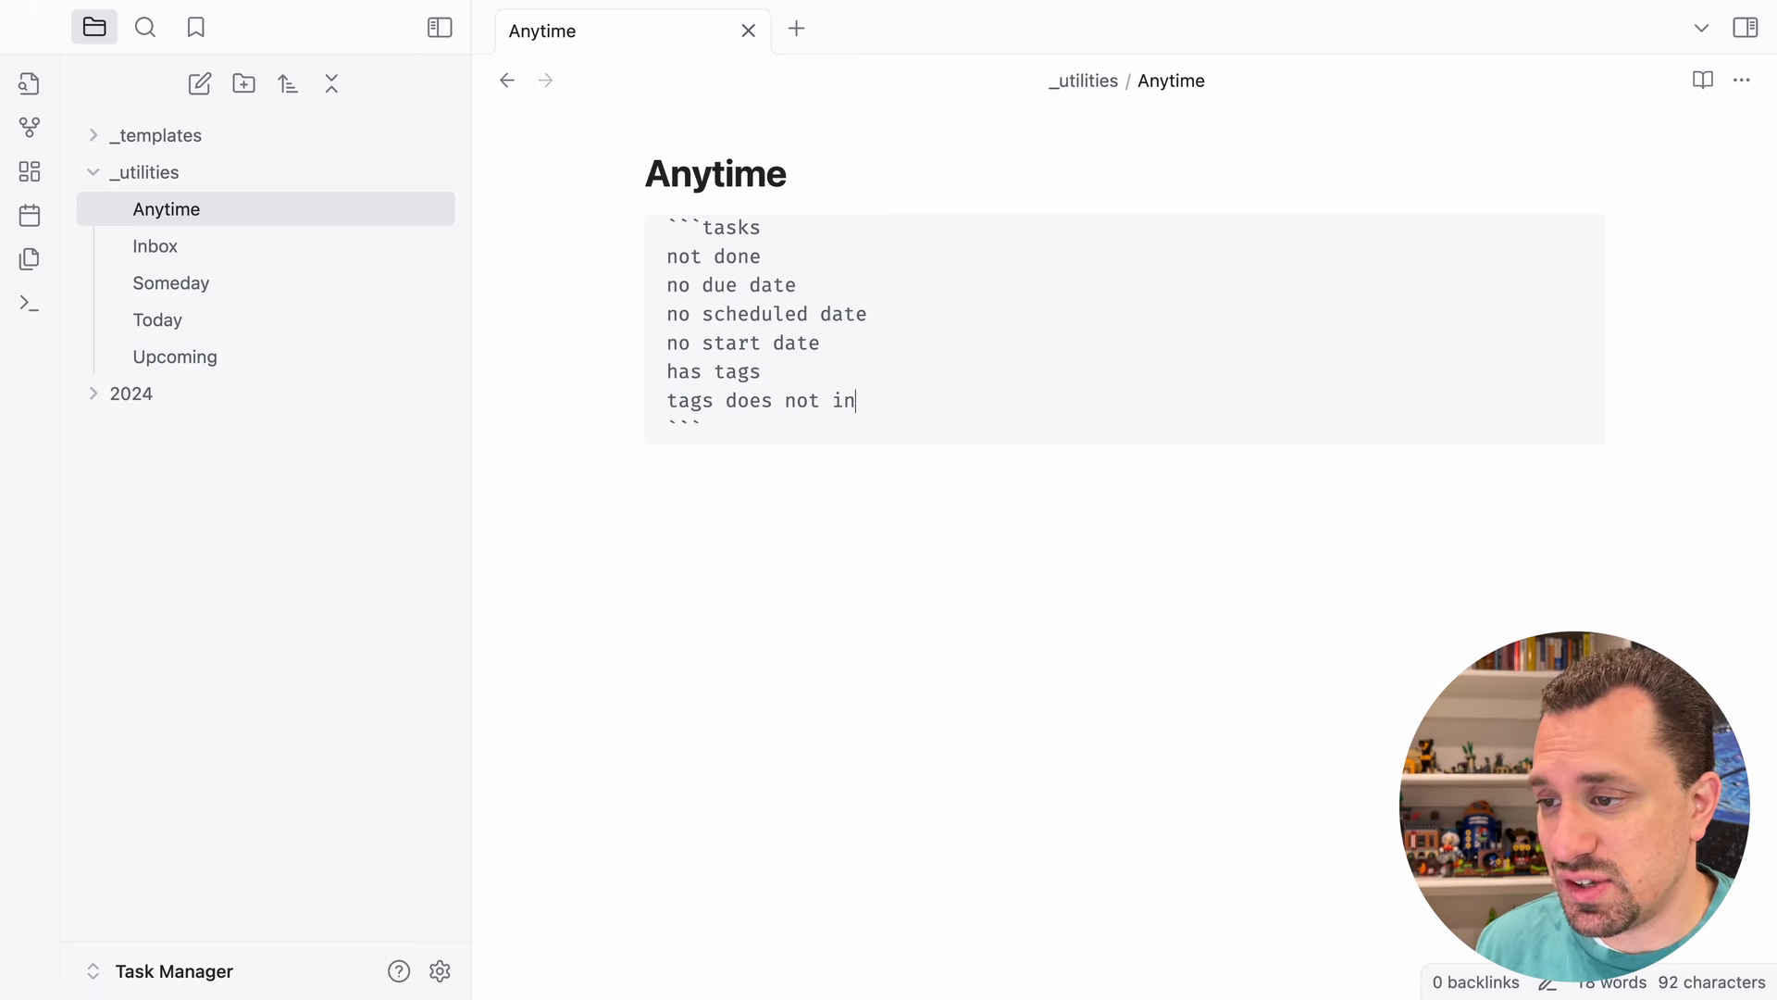
{"action": "type", "text": "clude #someday"}
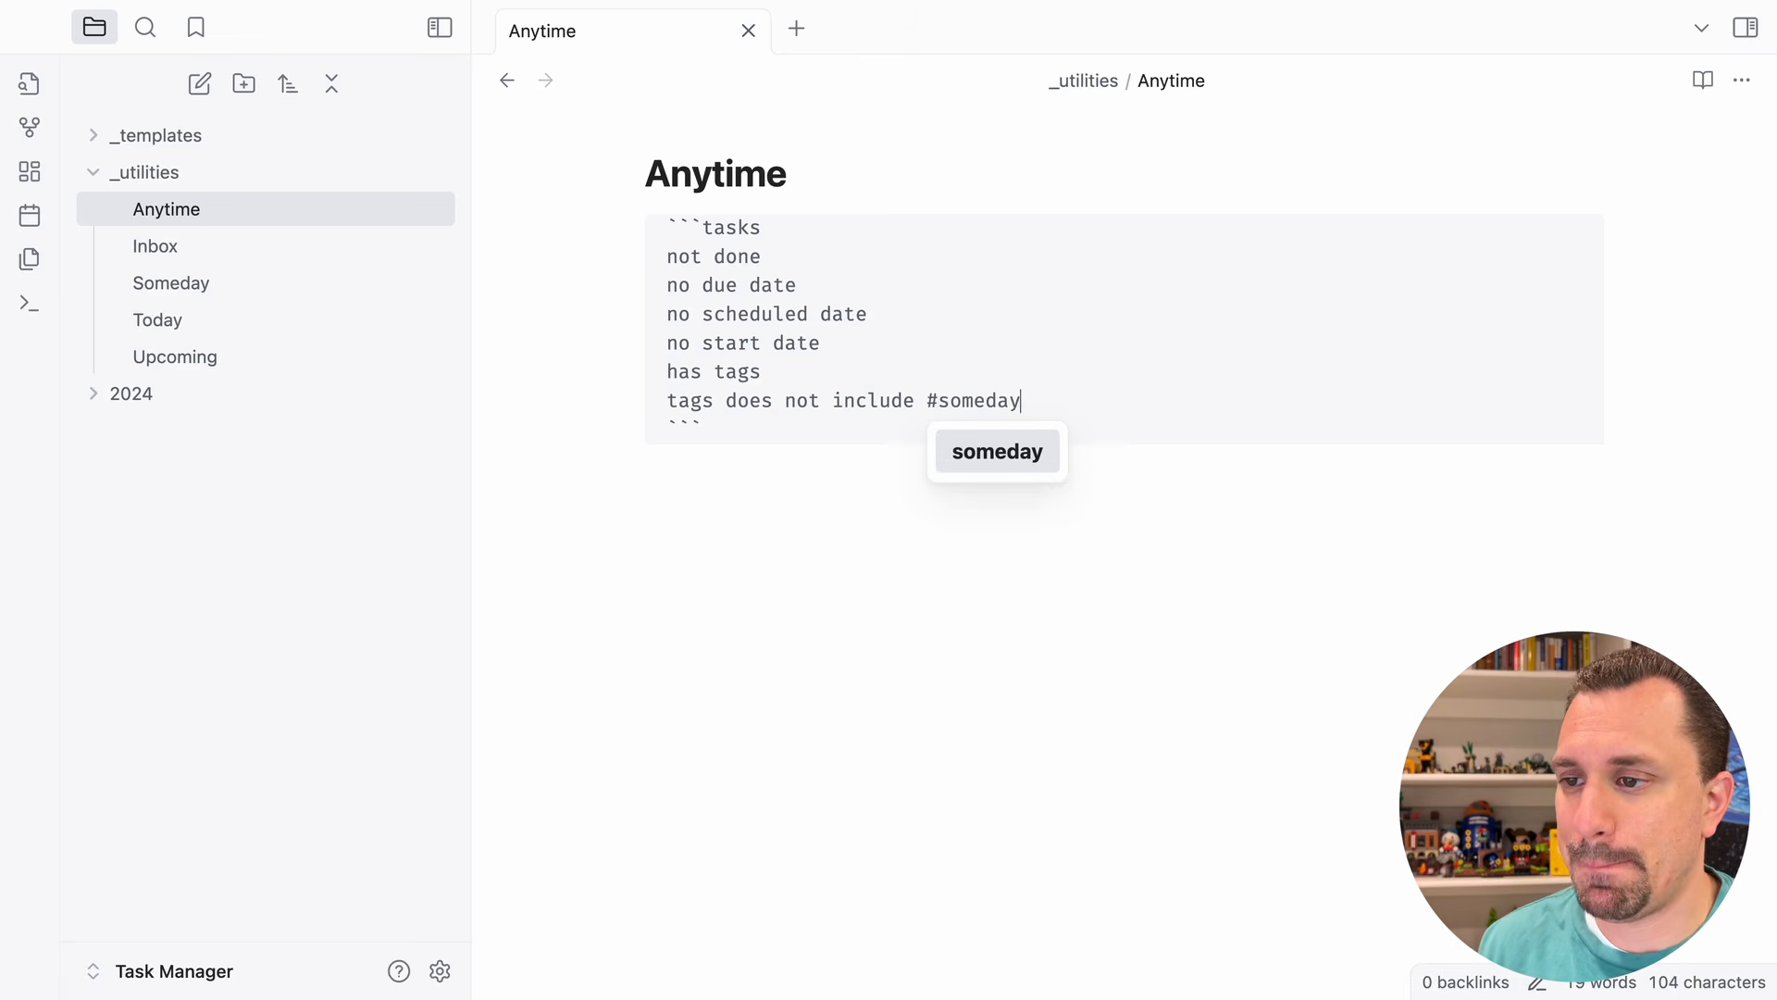
{"action": "left_click", "coordinate": [684, 470]}
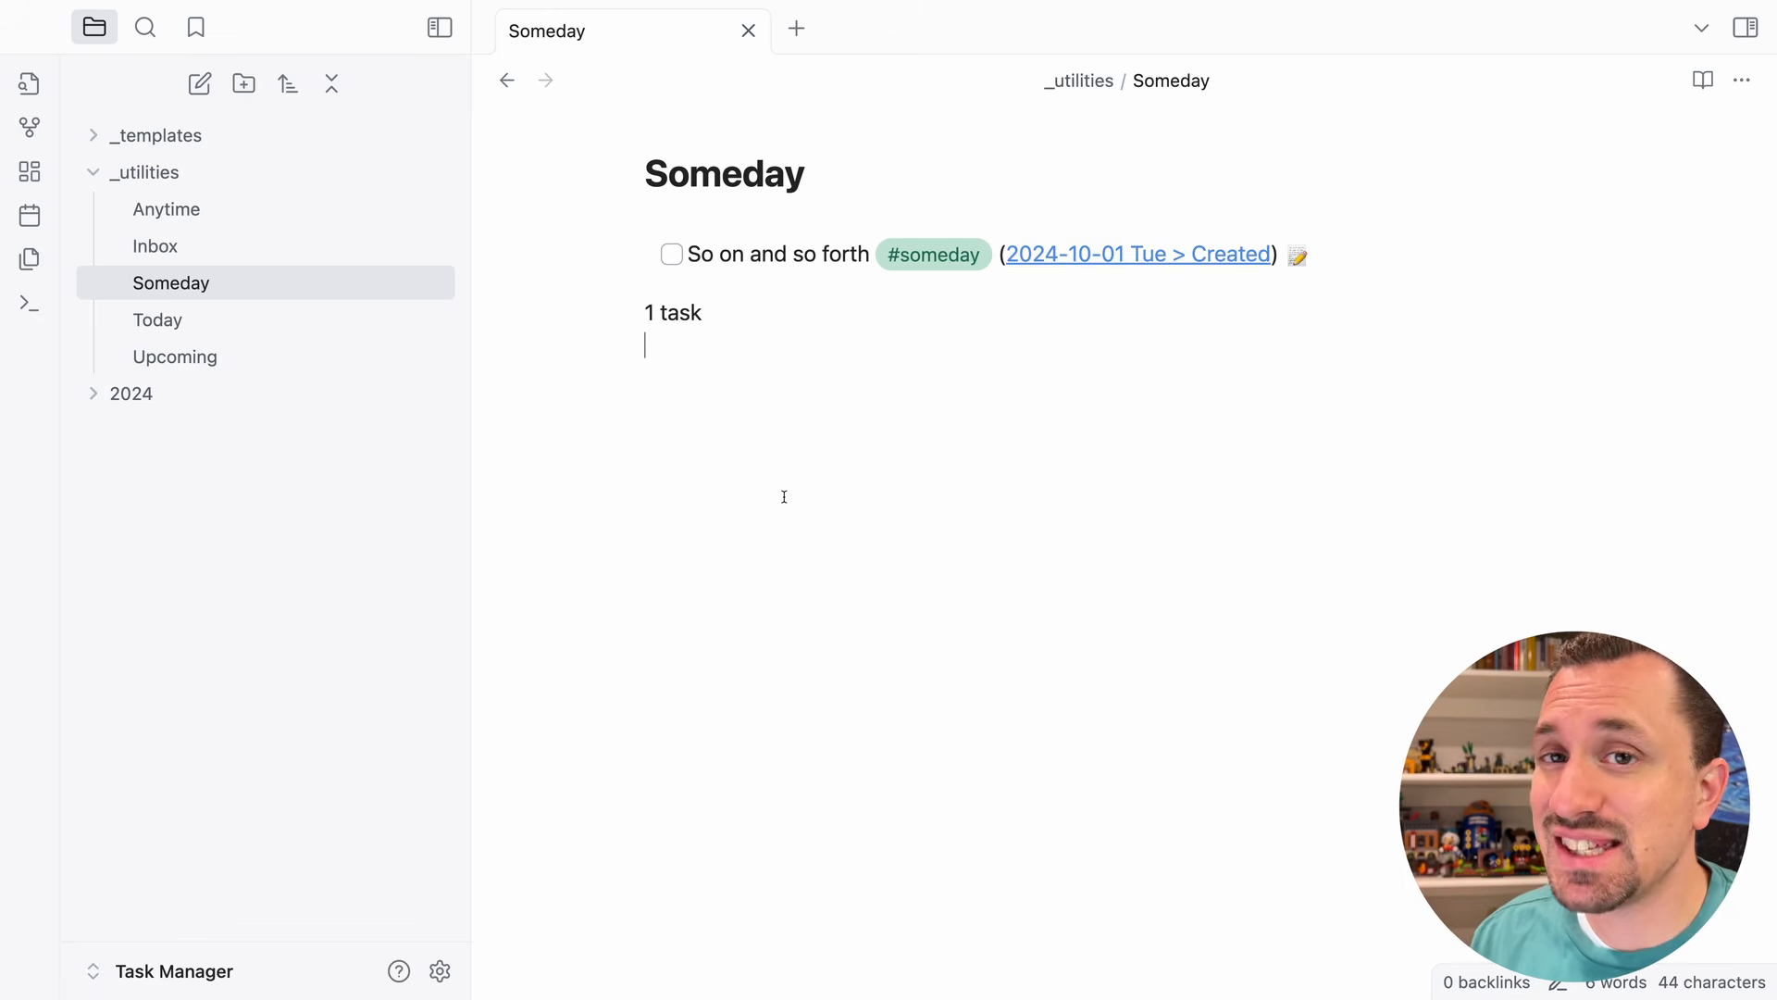
- Open the Inbox note from the _utilities folder and bookmark it under its default title
{"action": "left_click", "coordinate": [87, 173]}
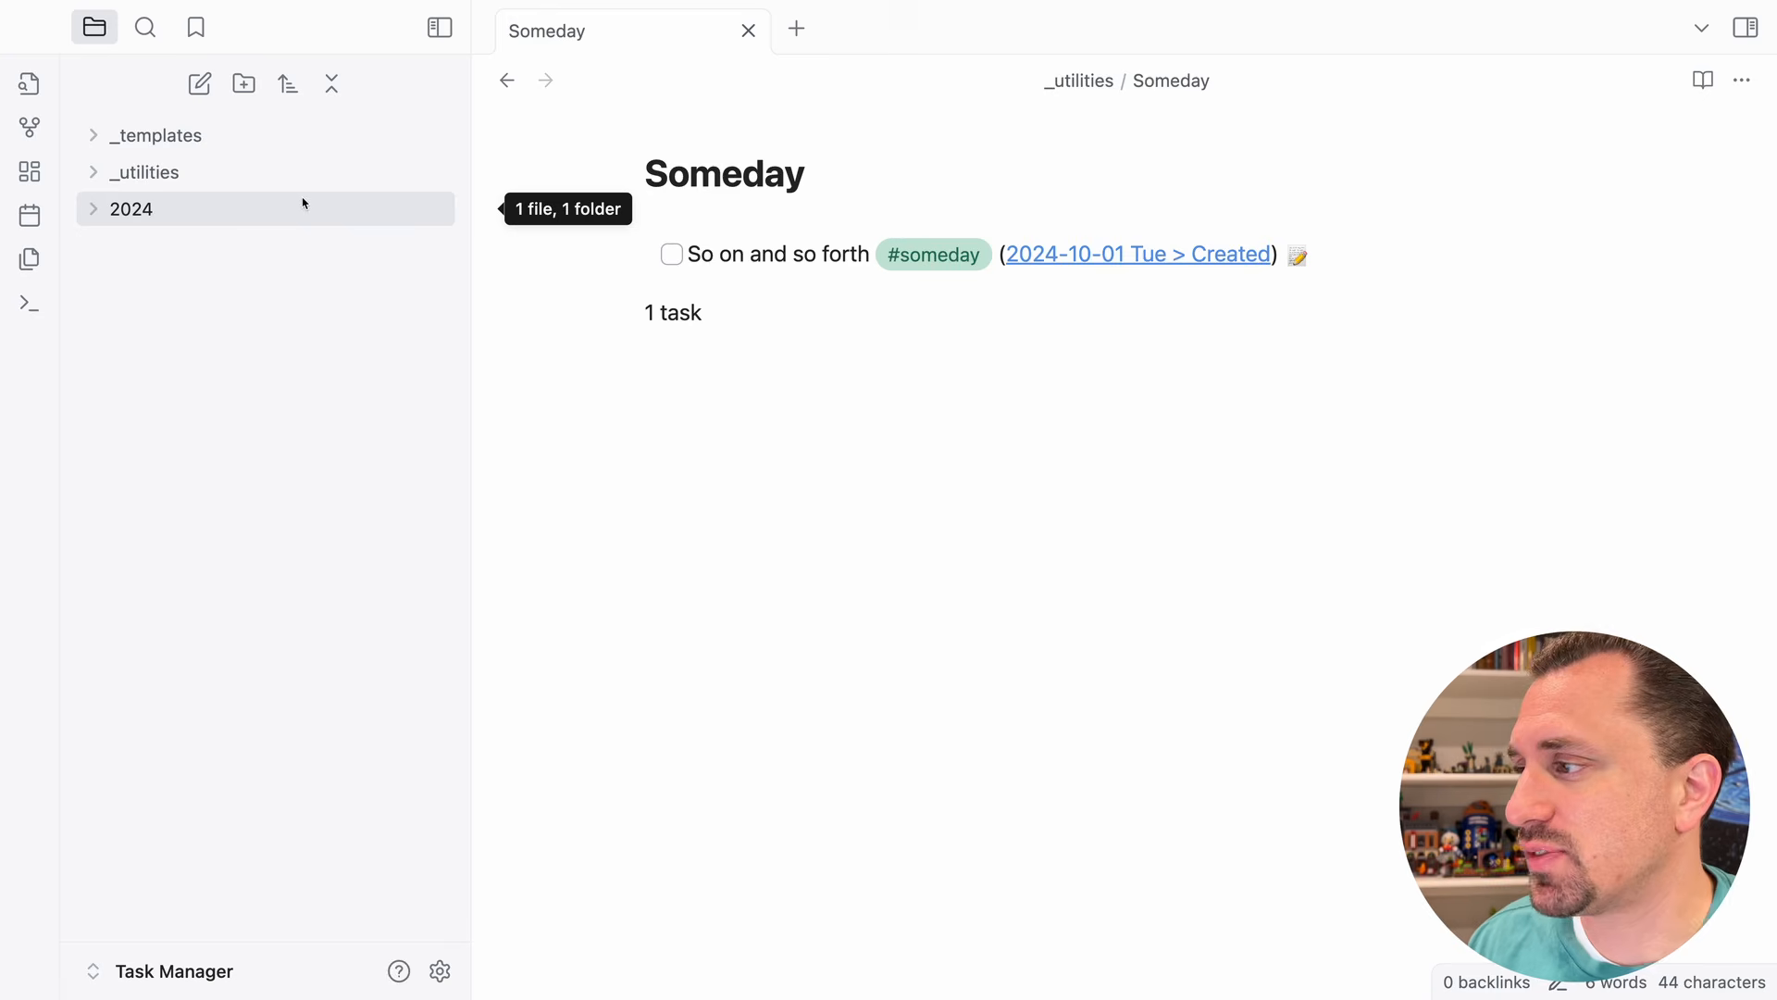
{"action": "left_click", "coordinate": [166, 173]}
{"action": "left_click", "coordinate": [185, 245]}
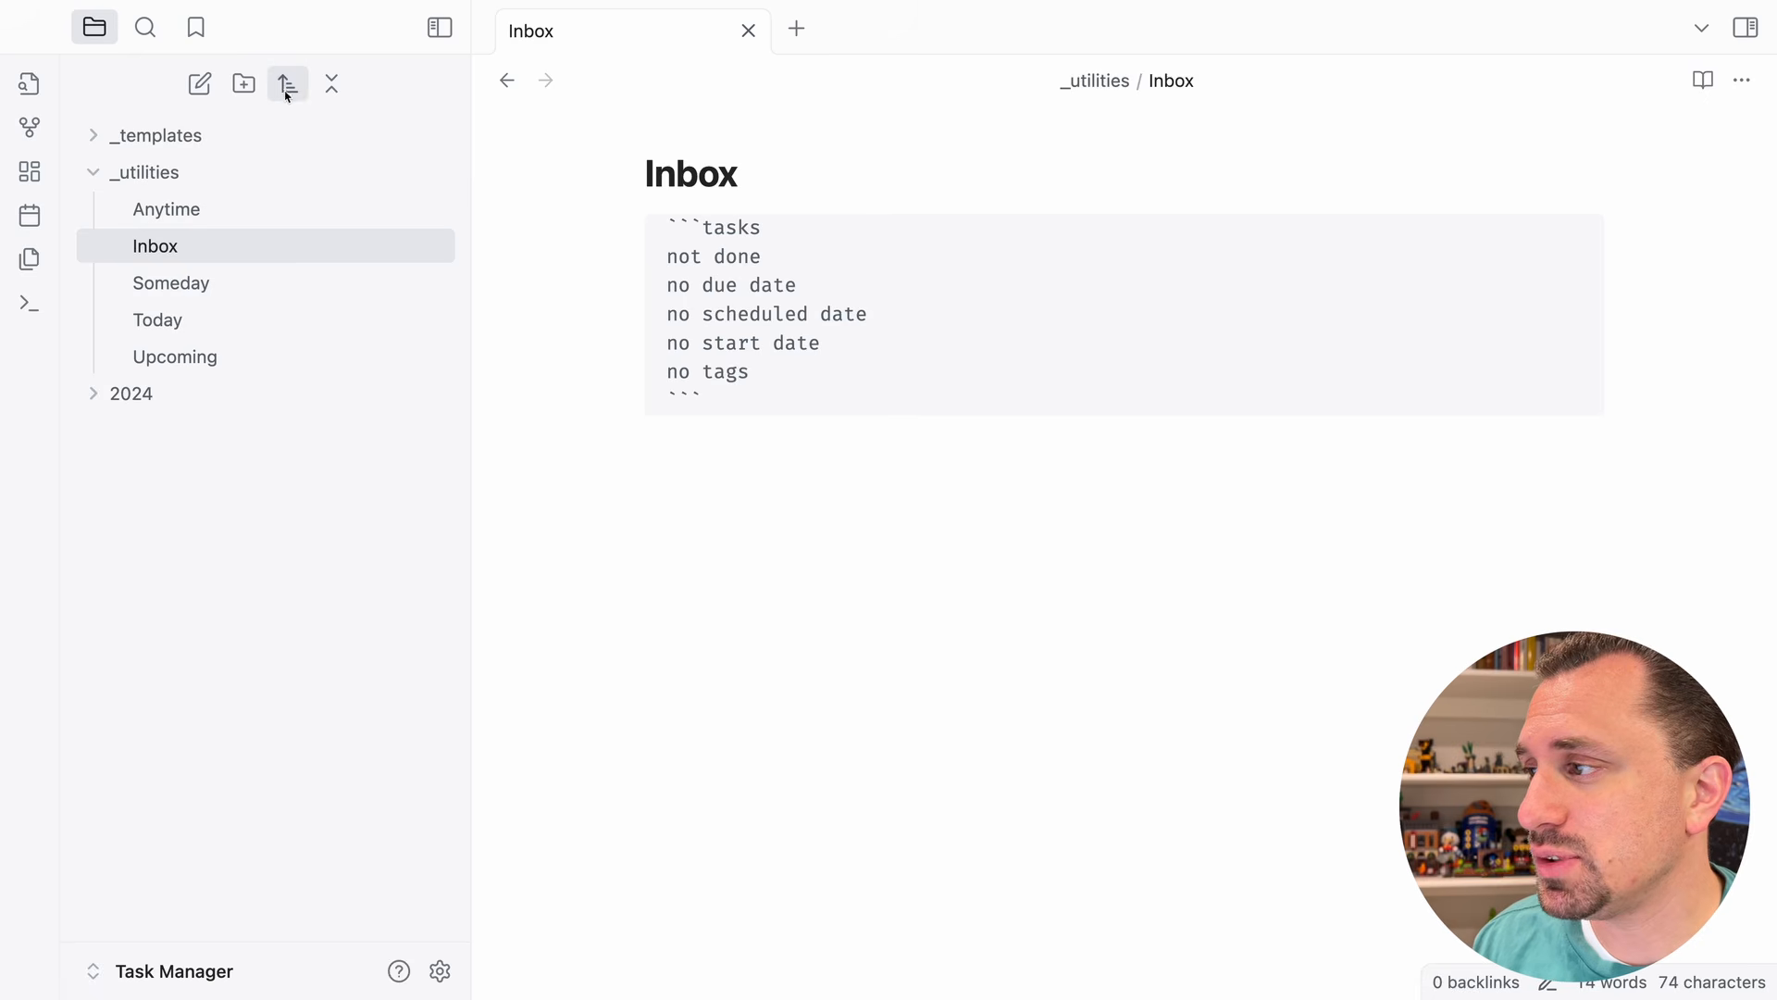
{"action": "left_click", "coordinate": [195, 28]}
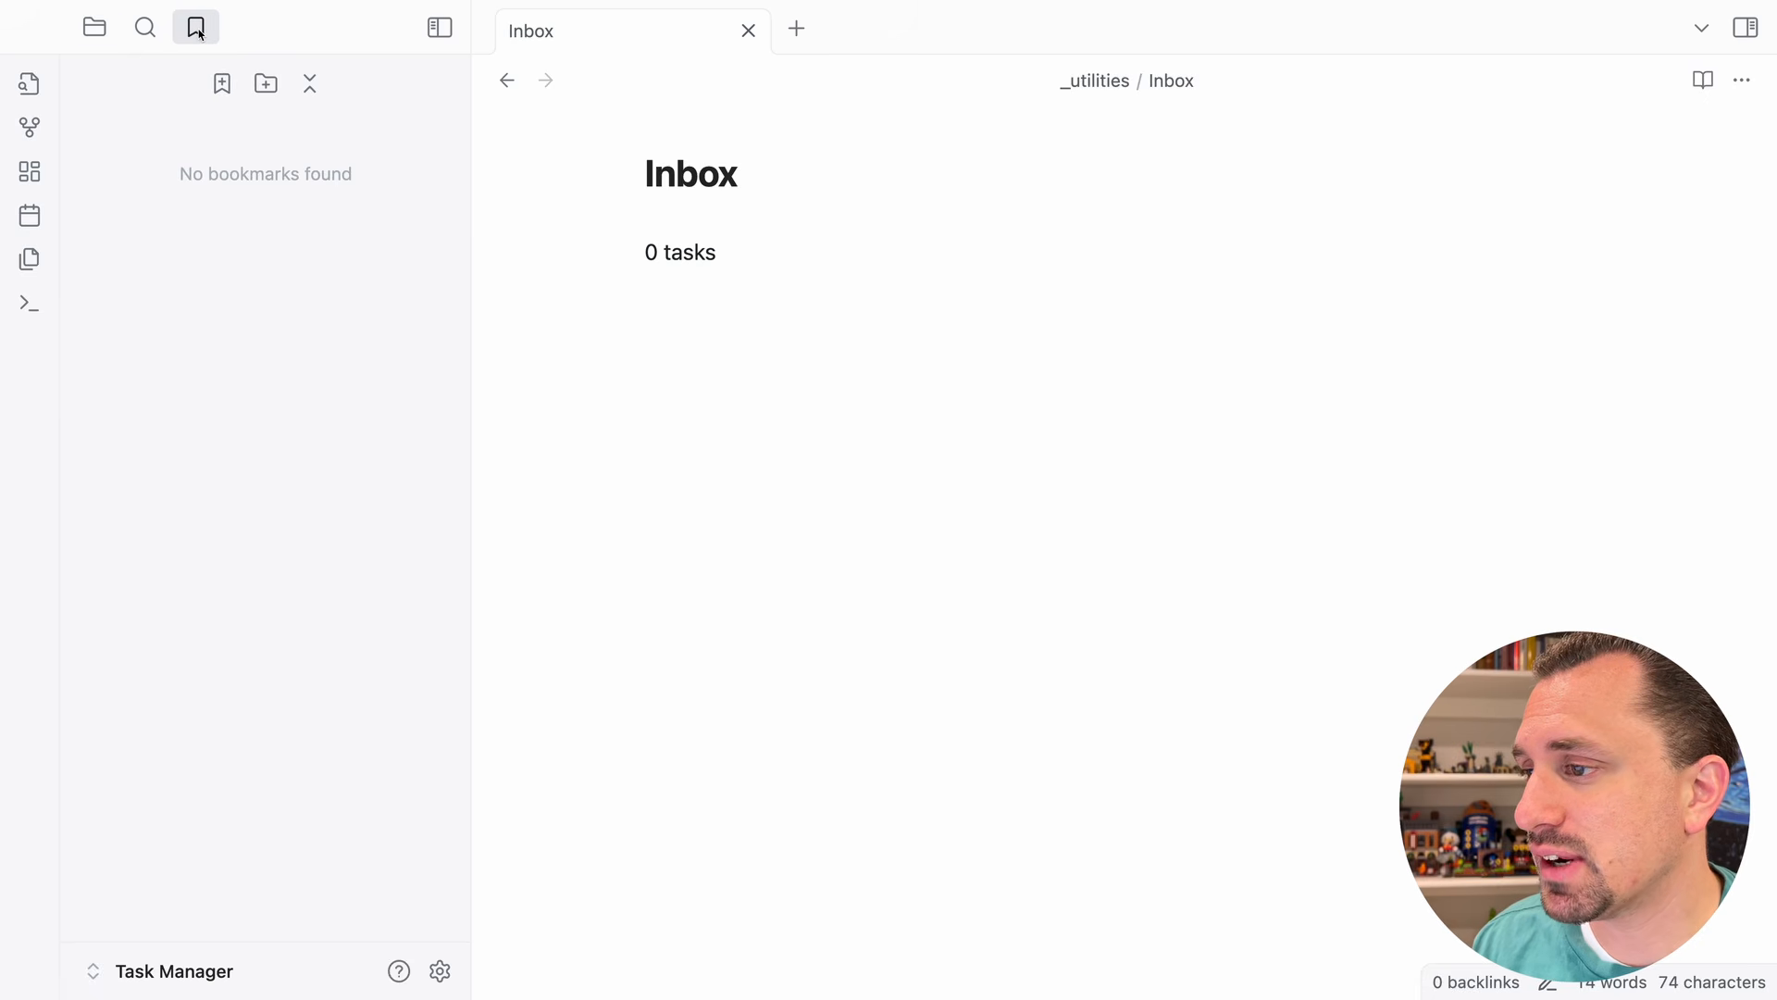
{"action": "left_click", "coordinate": [222, 84]}
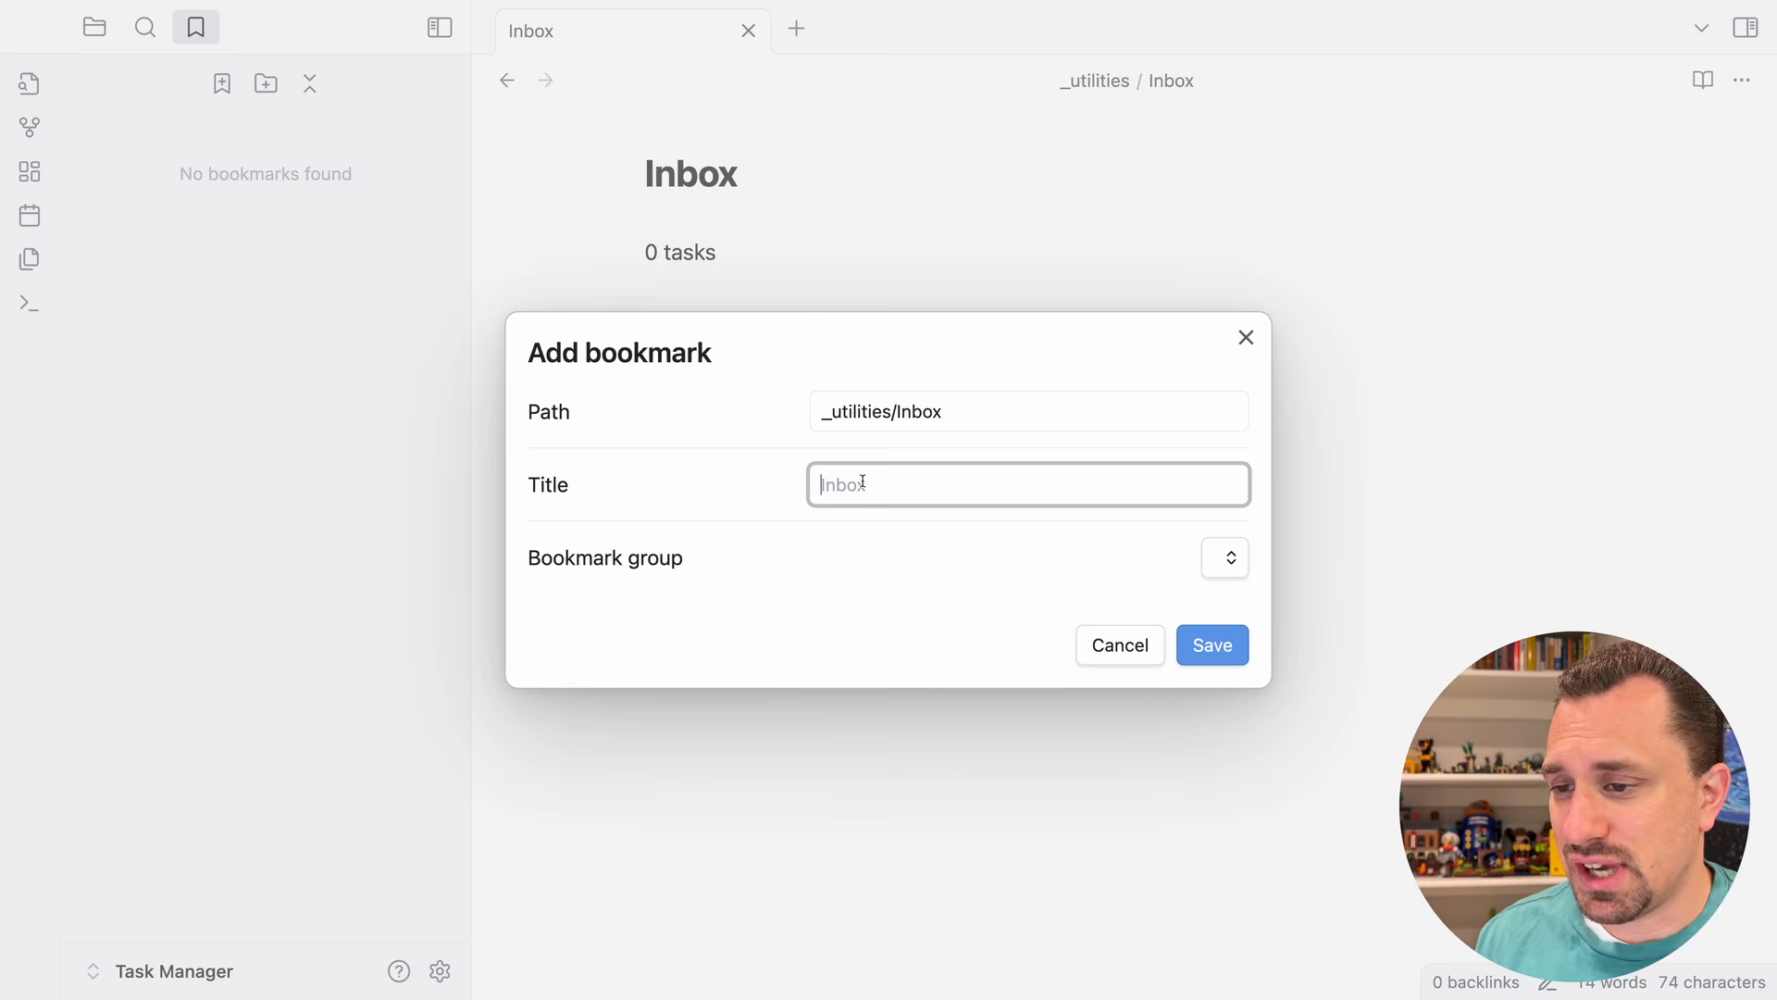
{"action": "left_click", "coordinate": [1220, 642]}
- Open the Today note from the file list and bookmark it under its default title
{"action": "left_click", "coordinate": [104, 31]}
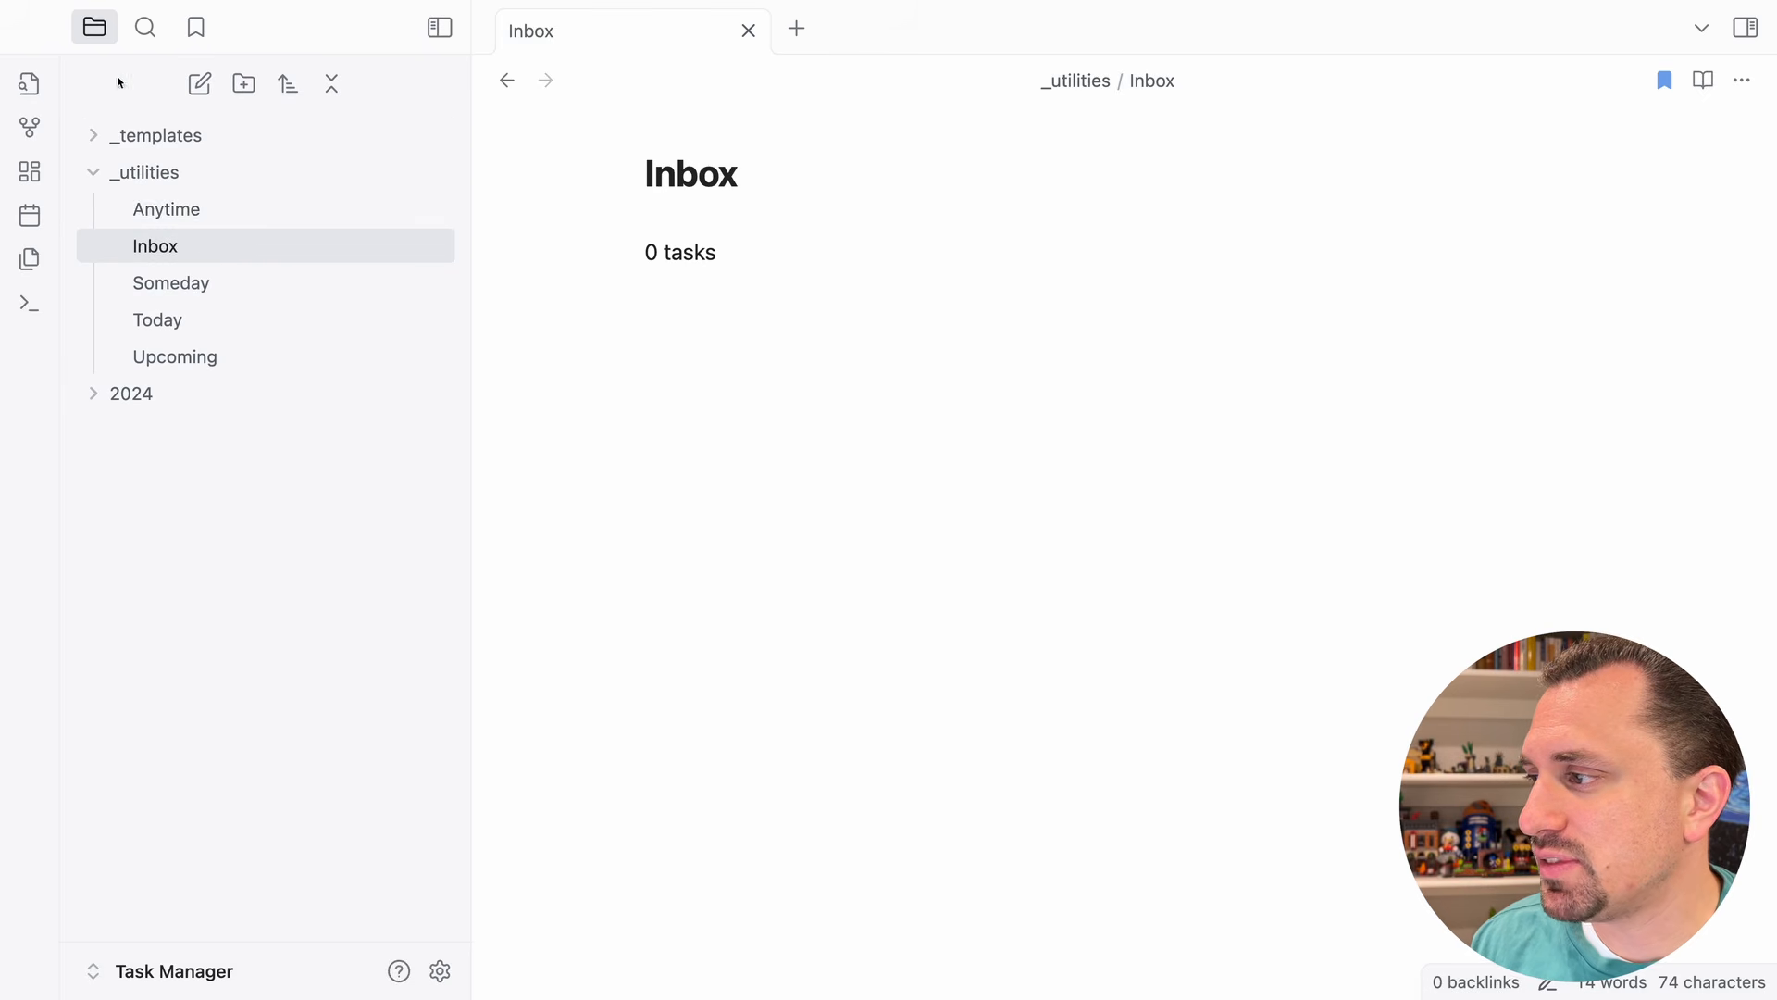
{"action": "left_click", "coordinate": [159, 319]}
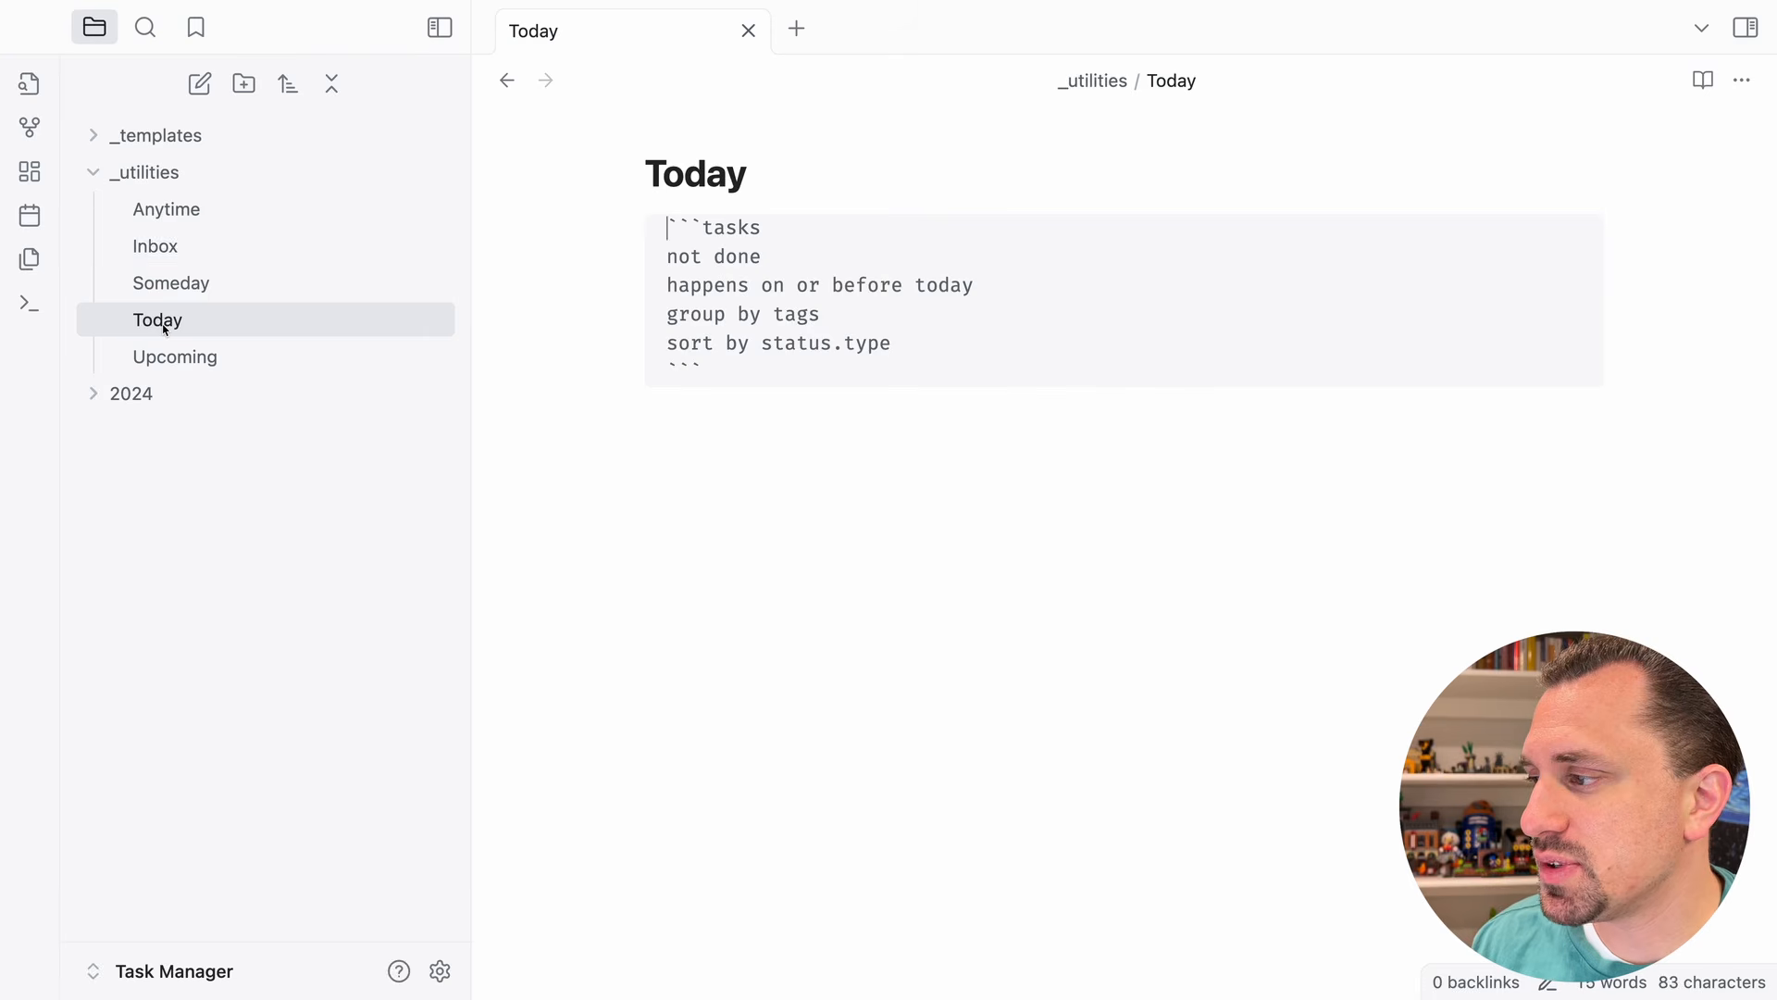
{"action": "left_click", "coordinate": [196, 27]}
{"action": "left_click", "coordinate": [222, 83]}
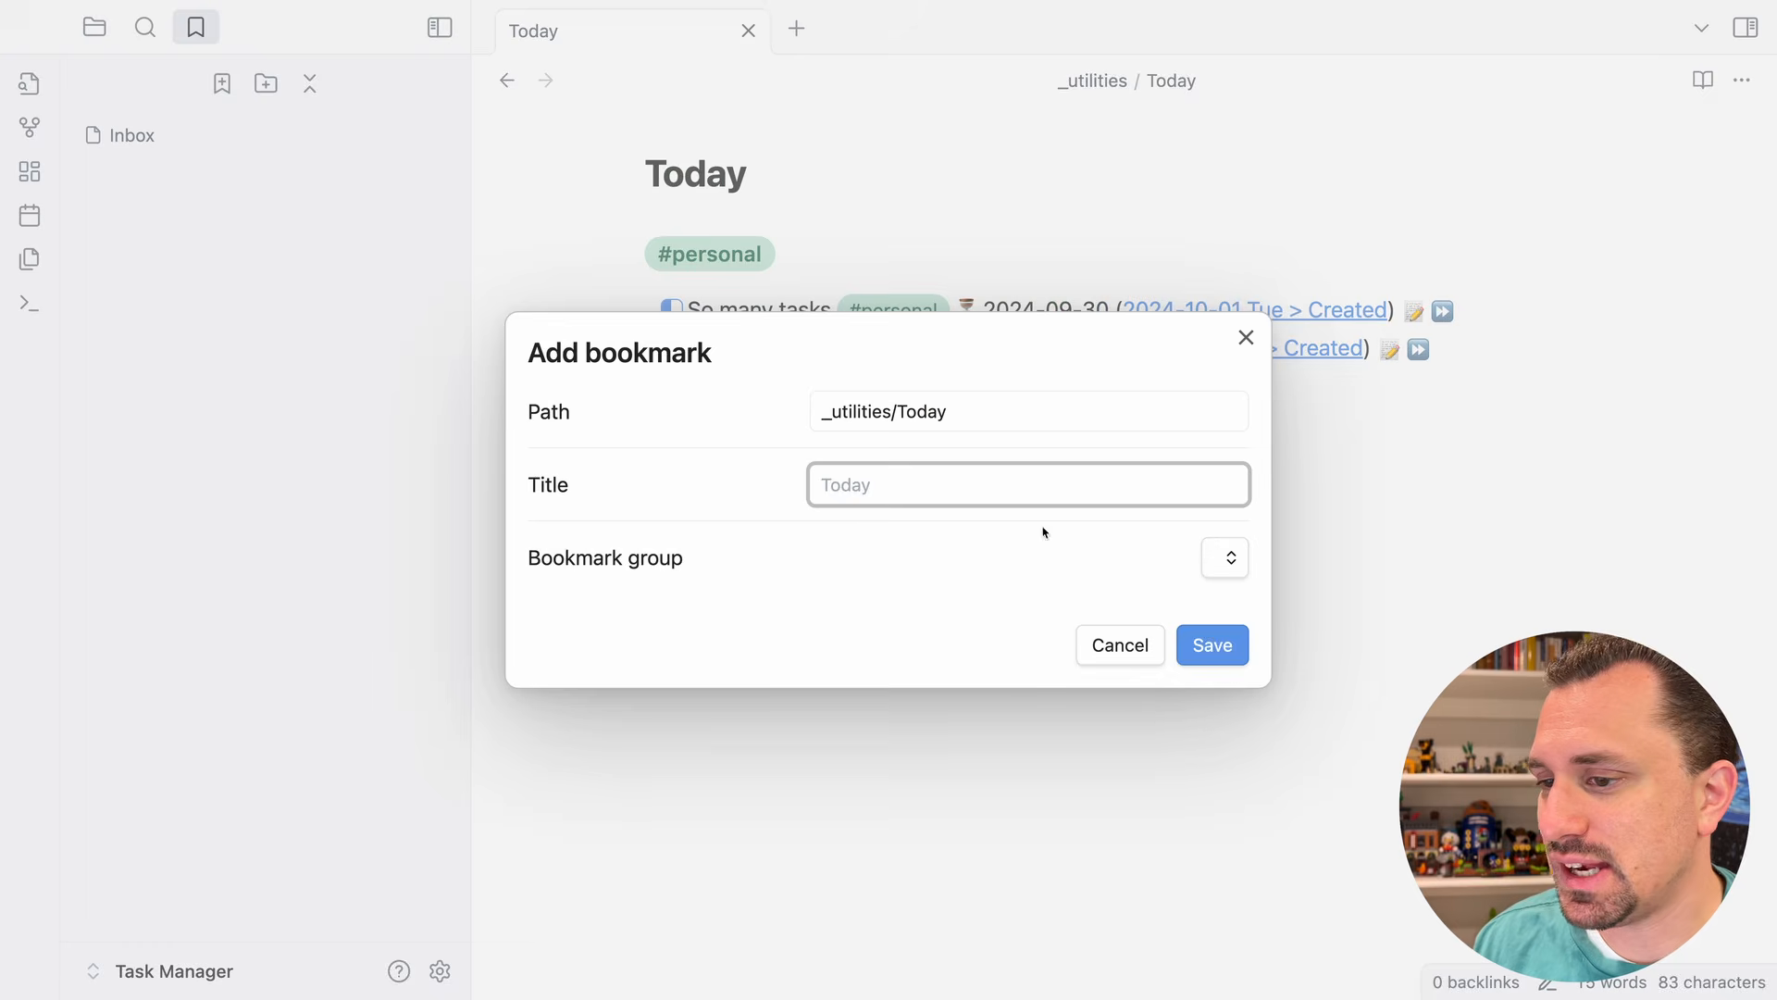
{"action": "left_click", "coordinate": [1220, 645]}
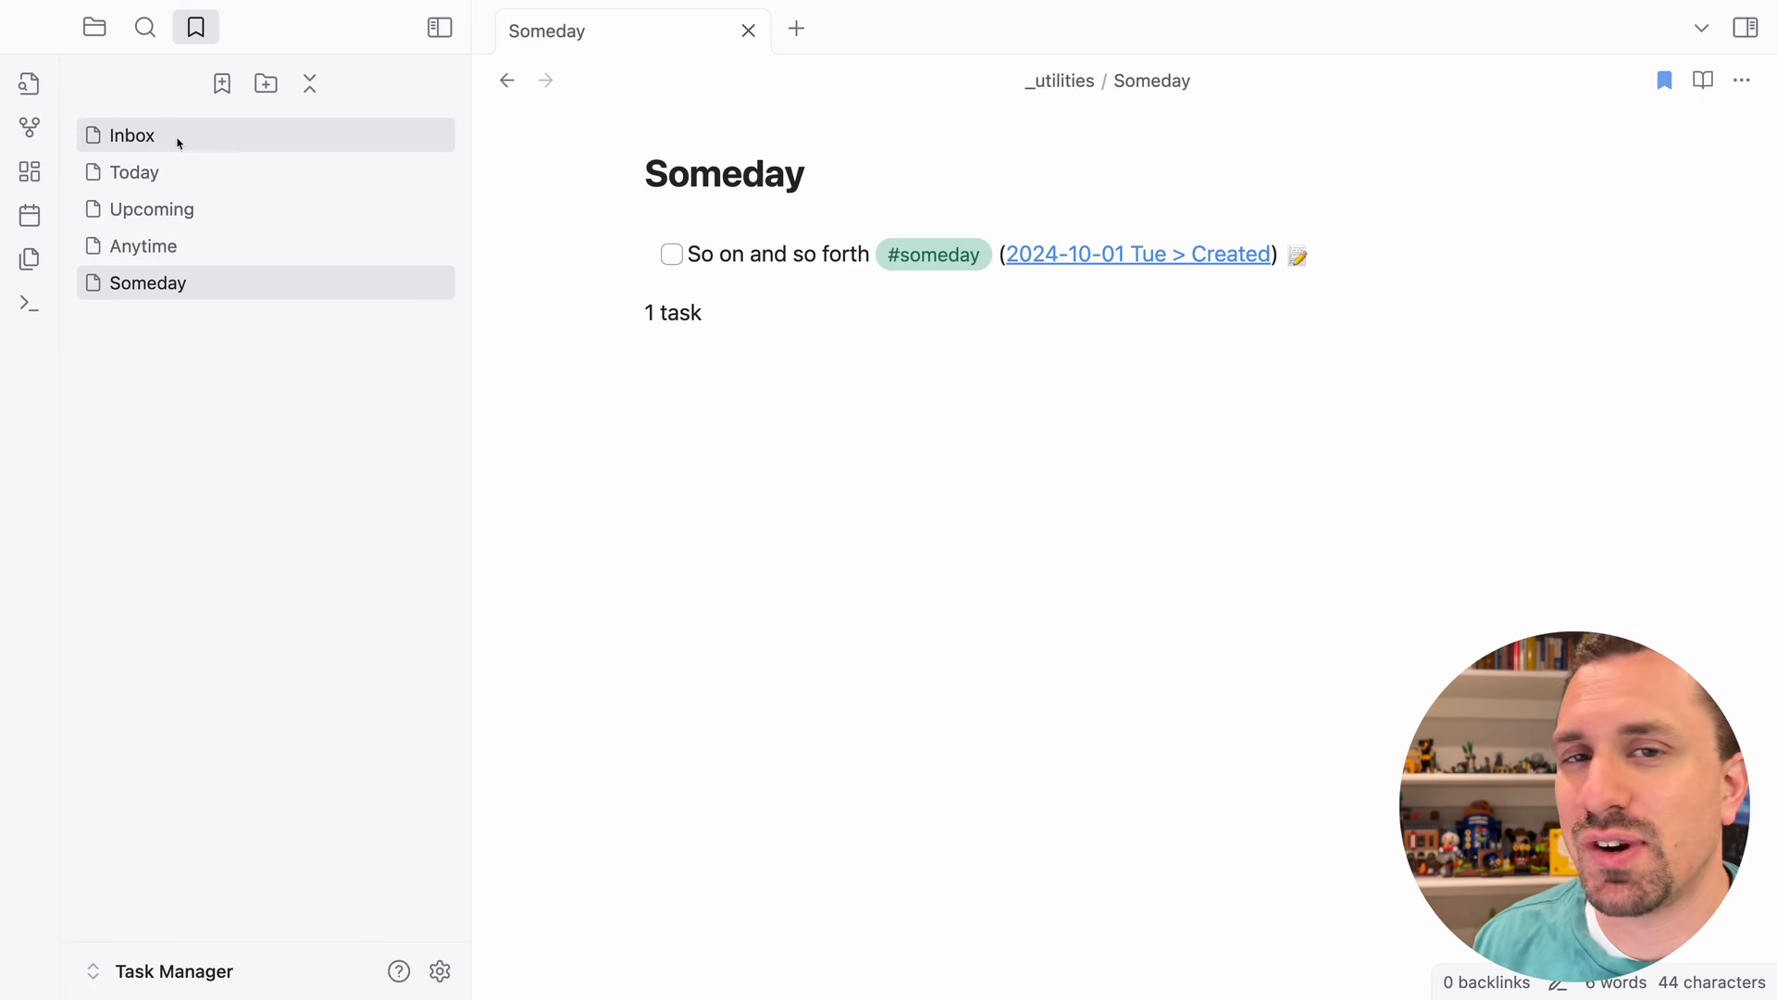
- Try reordering the bookmarks by moving Upcoming above Inbox and back below Today
{"action": "left_click", "coordinate": [96, 27]}
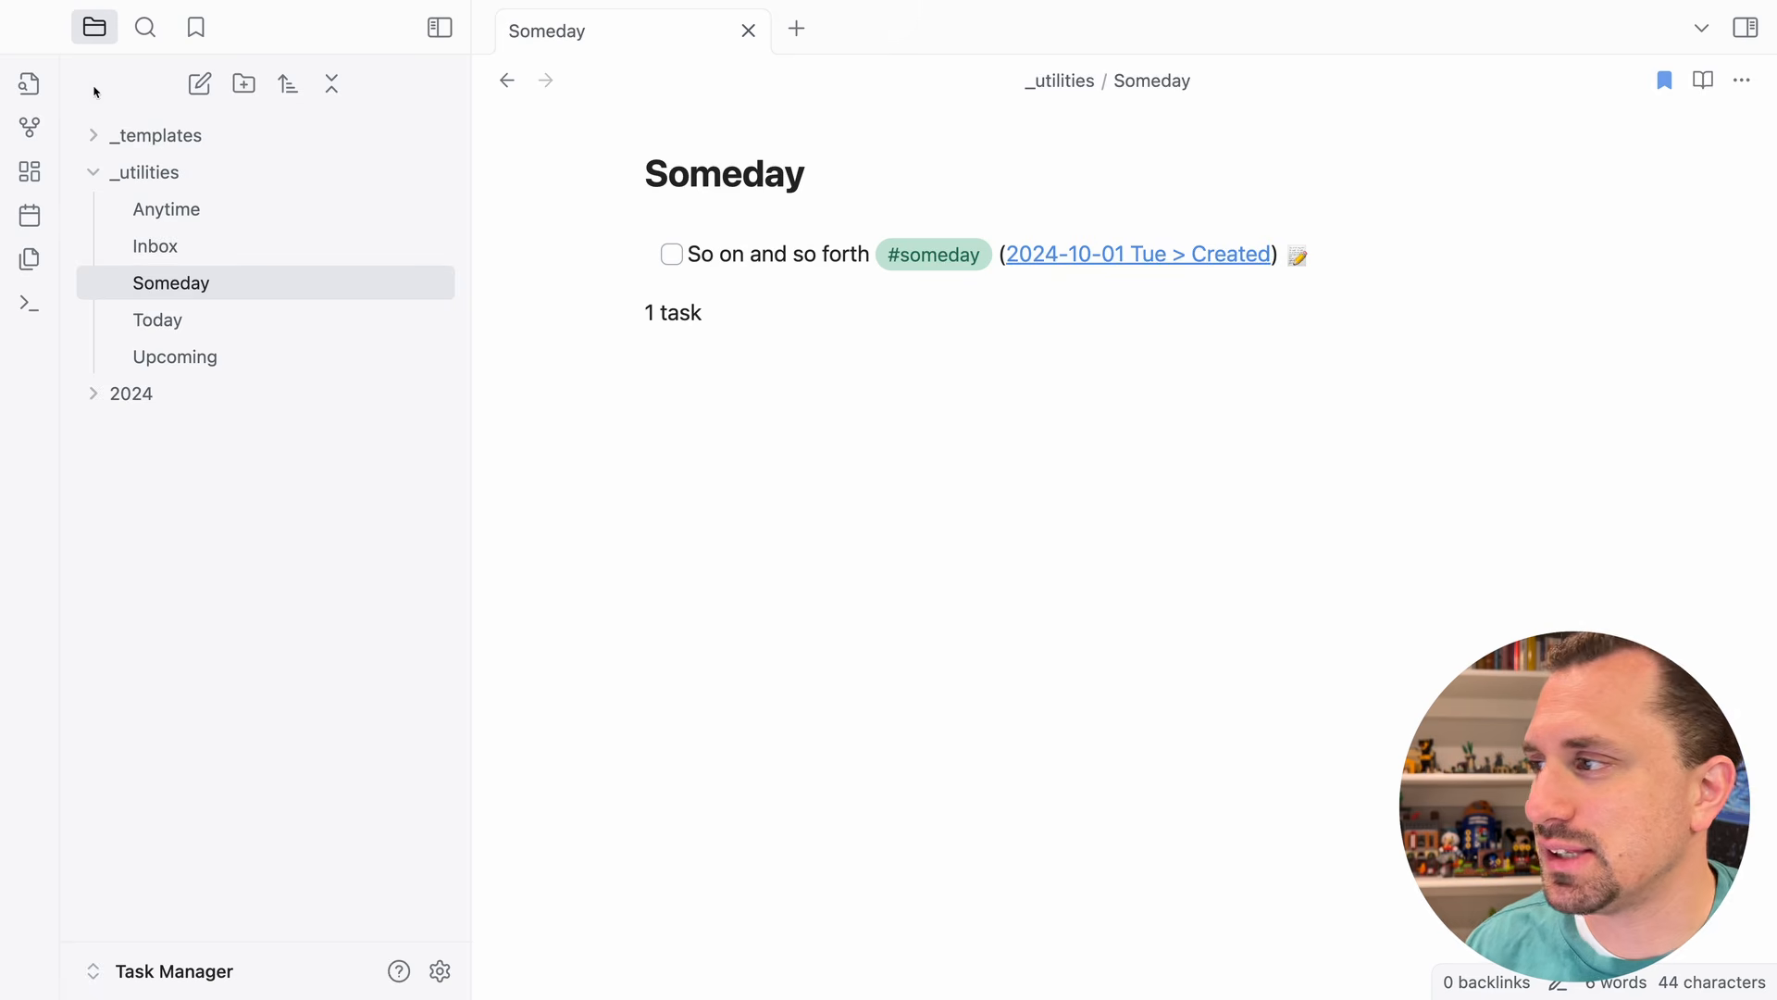
{"action": "left_click", "coordinate": [200, 32]}
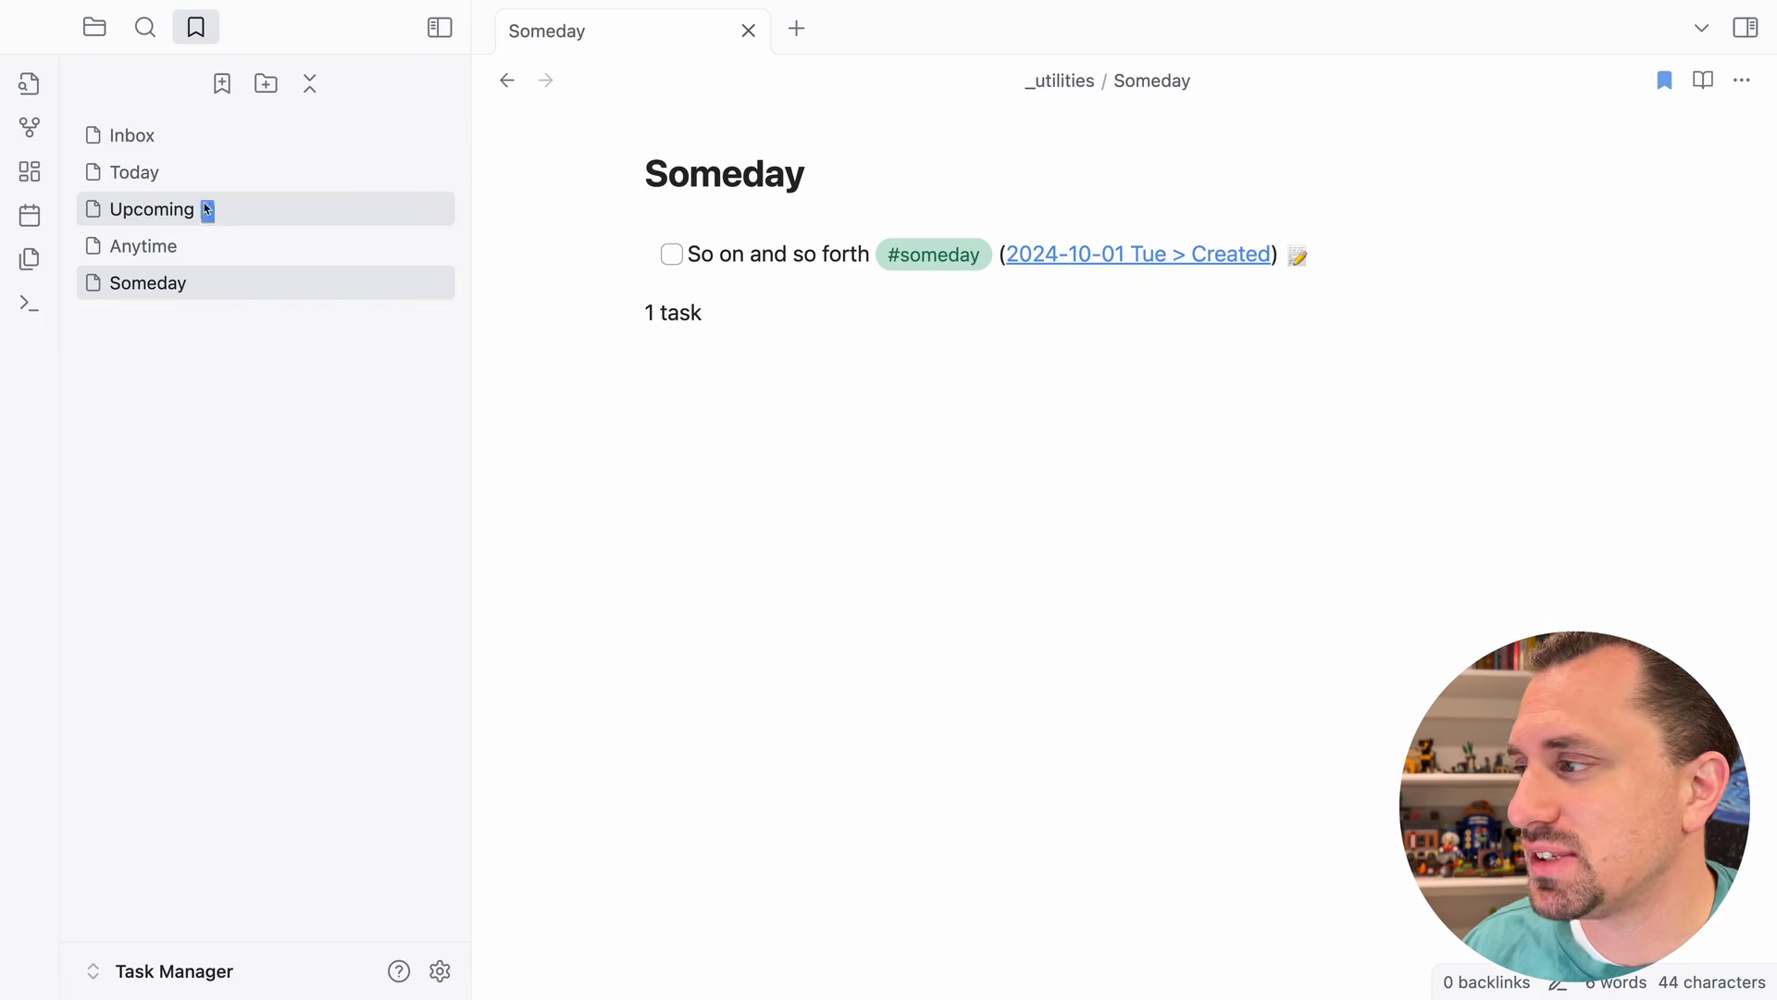
{"action": "left_click_drag", "start_coordinate": [206, 218], "coordinate": [206, 146]}
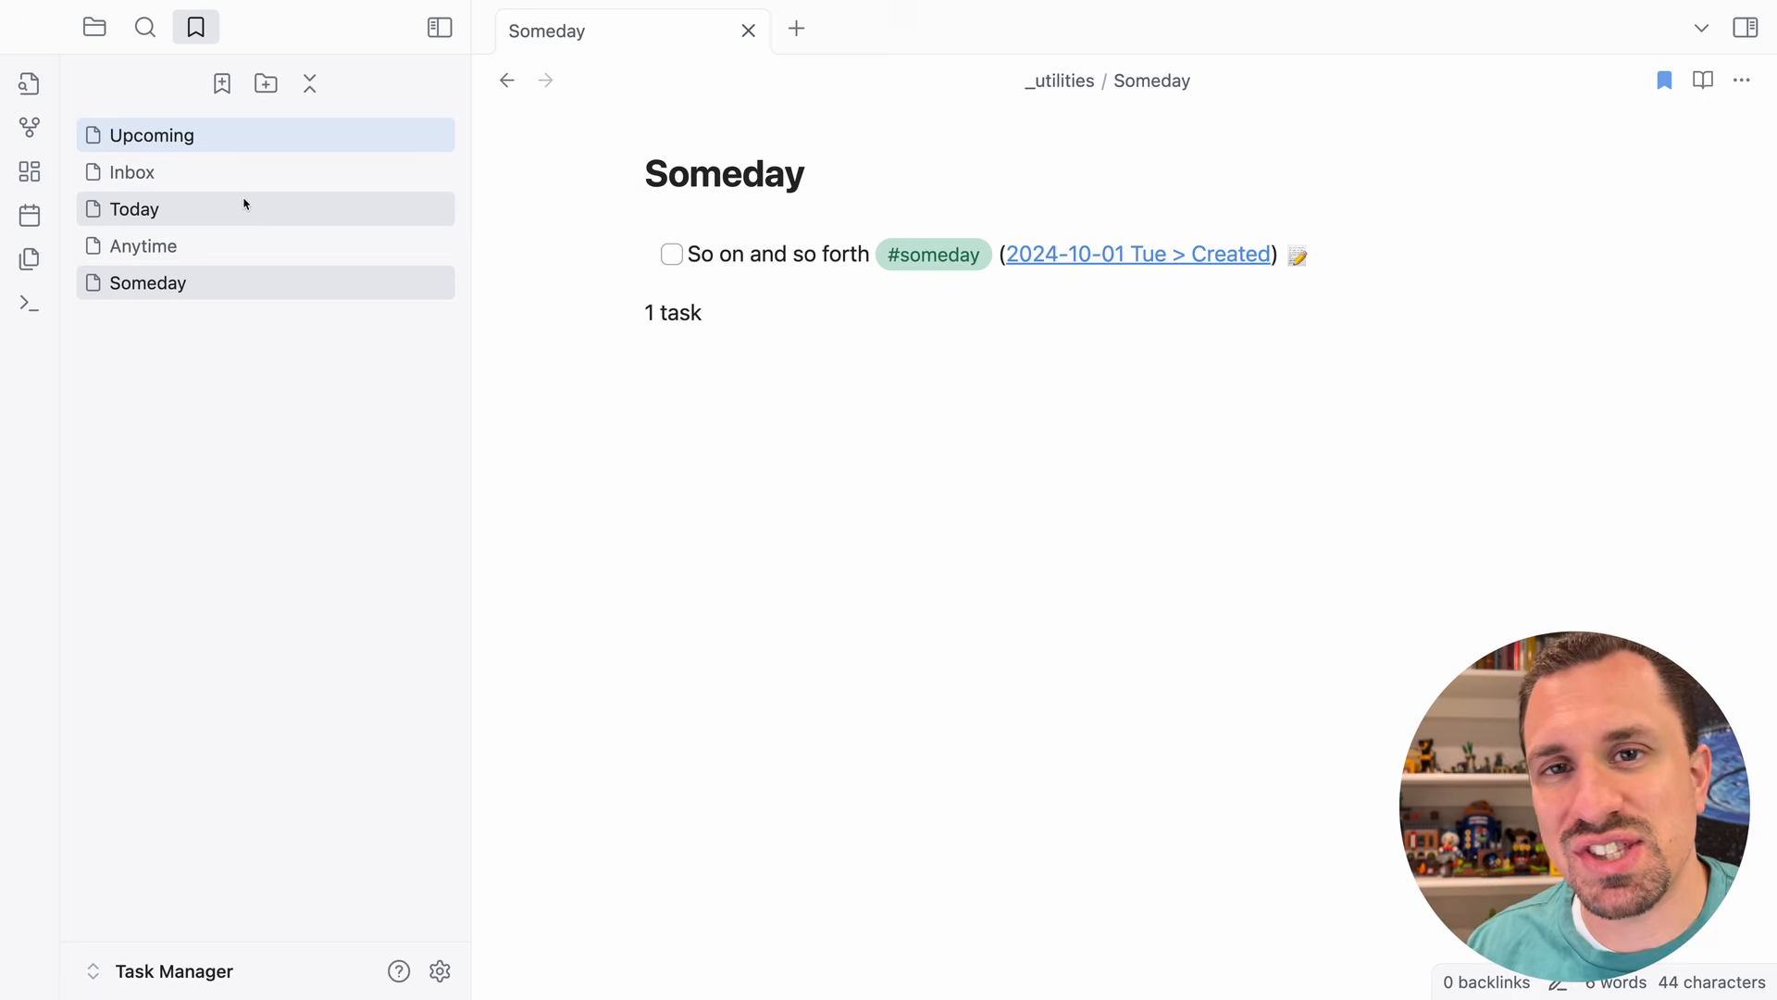
{"action": "left_click_drag", "start_coordinate": [238, 139], "coordinate": [238, 222]}
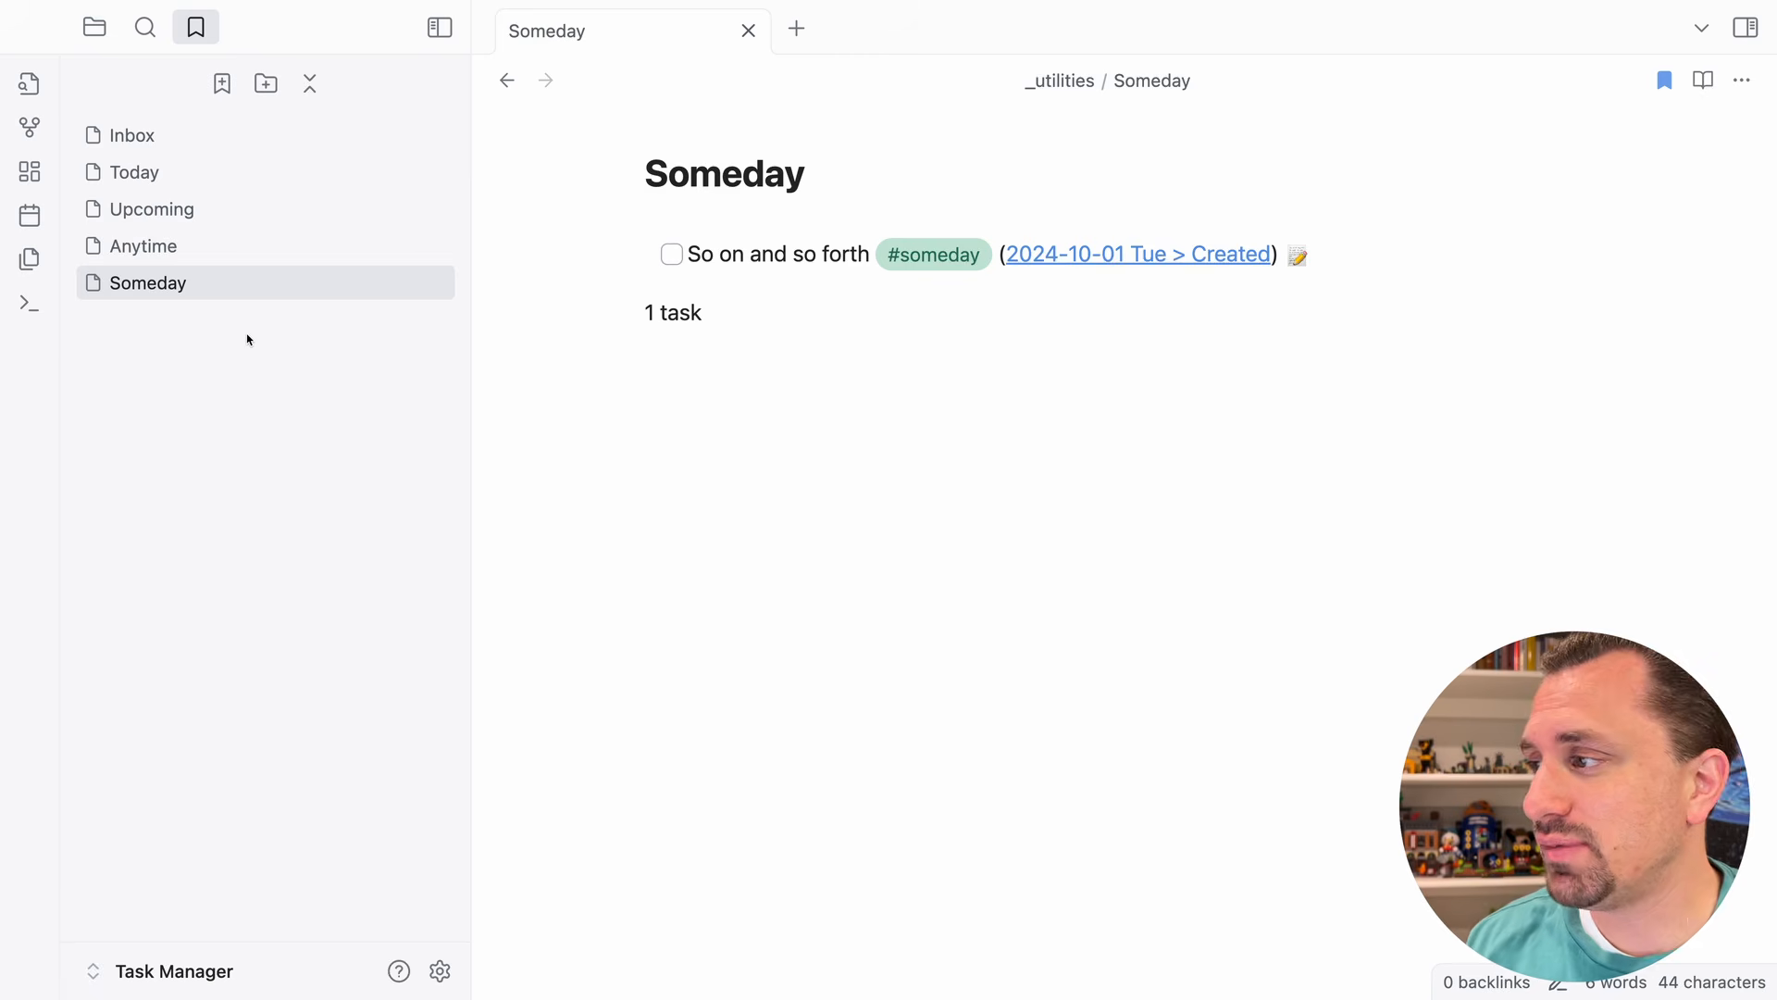
- Return to the file list, collapse the _utilities folder and create a new vault folder named Areas
{"action": "left_click", "coordinate": [95, 27]}
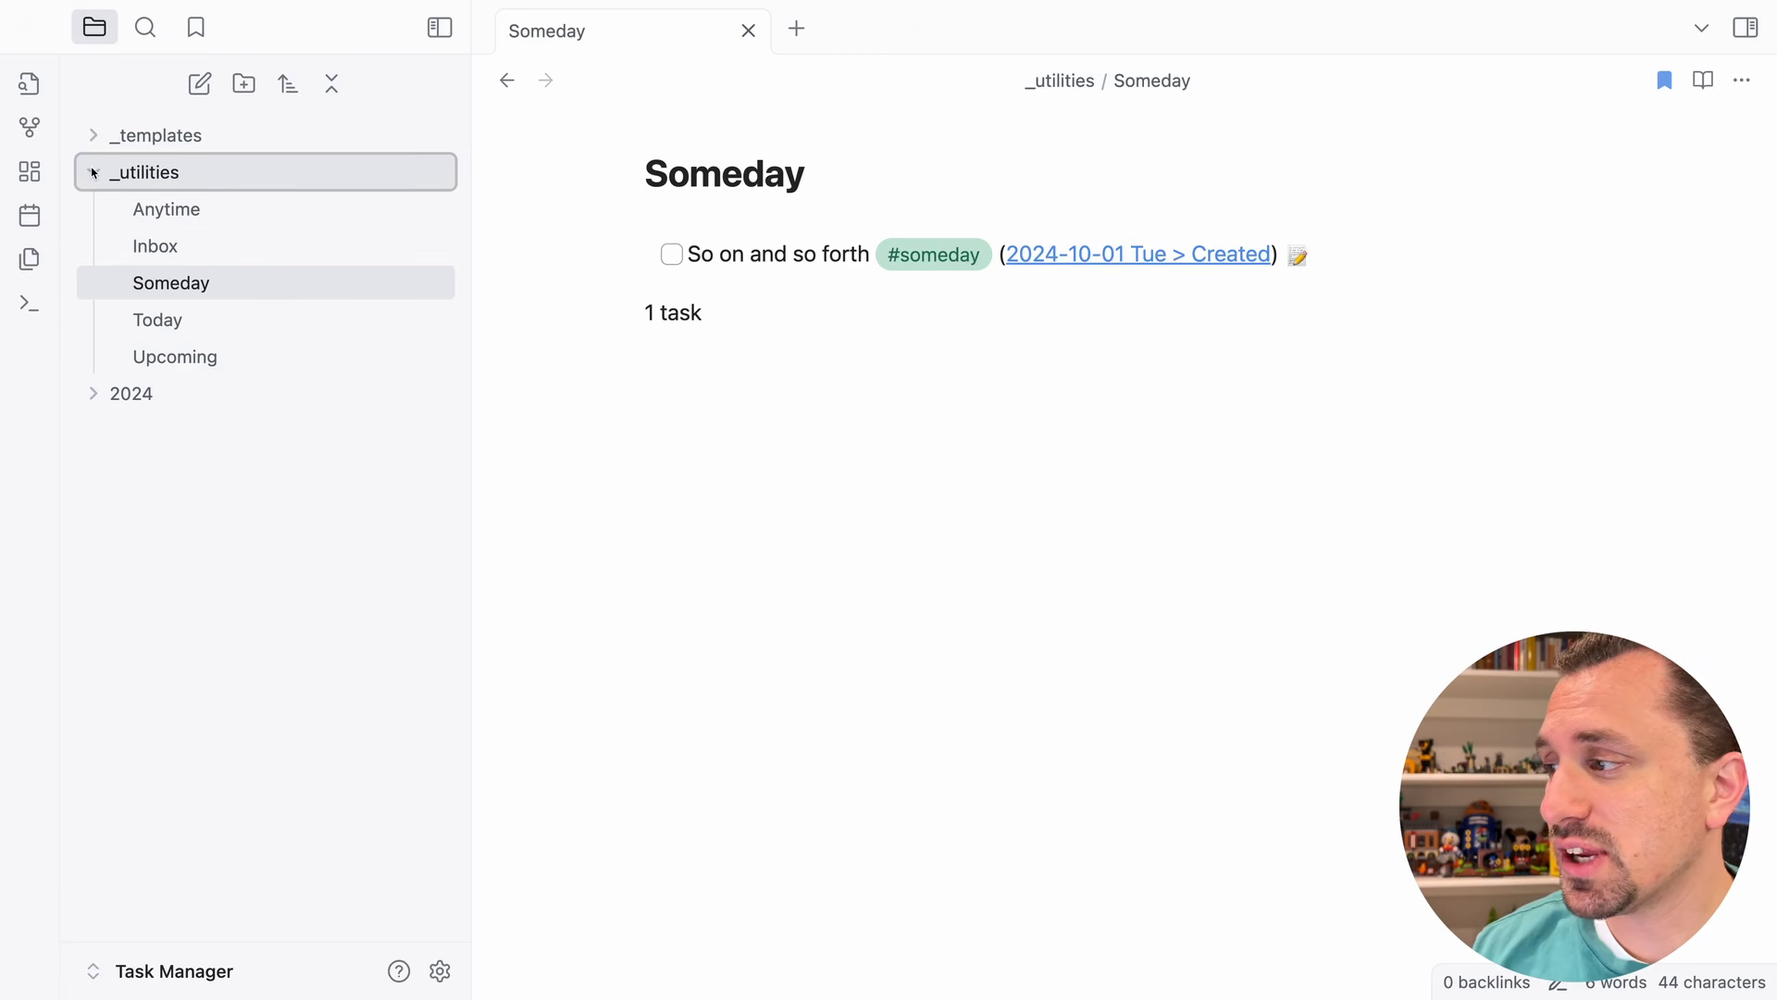
{"action": "left_click", "coordinate": [94, 172]}
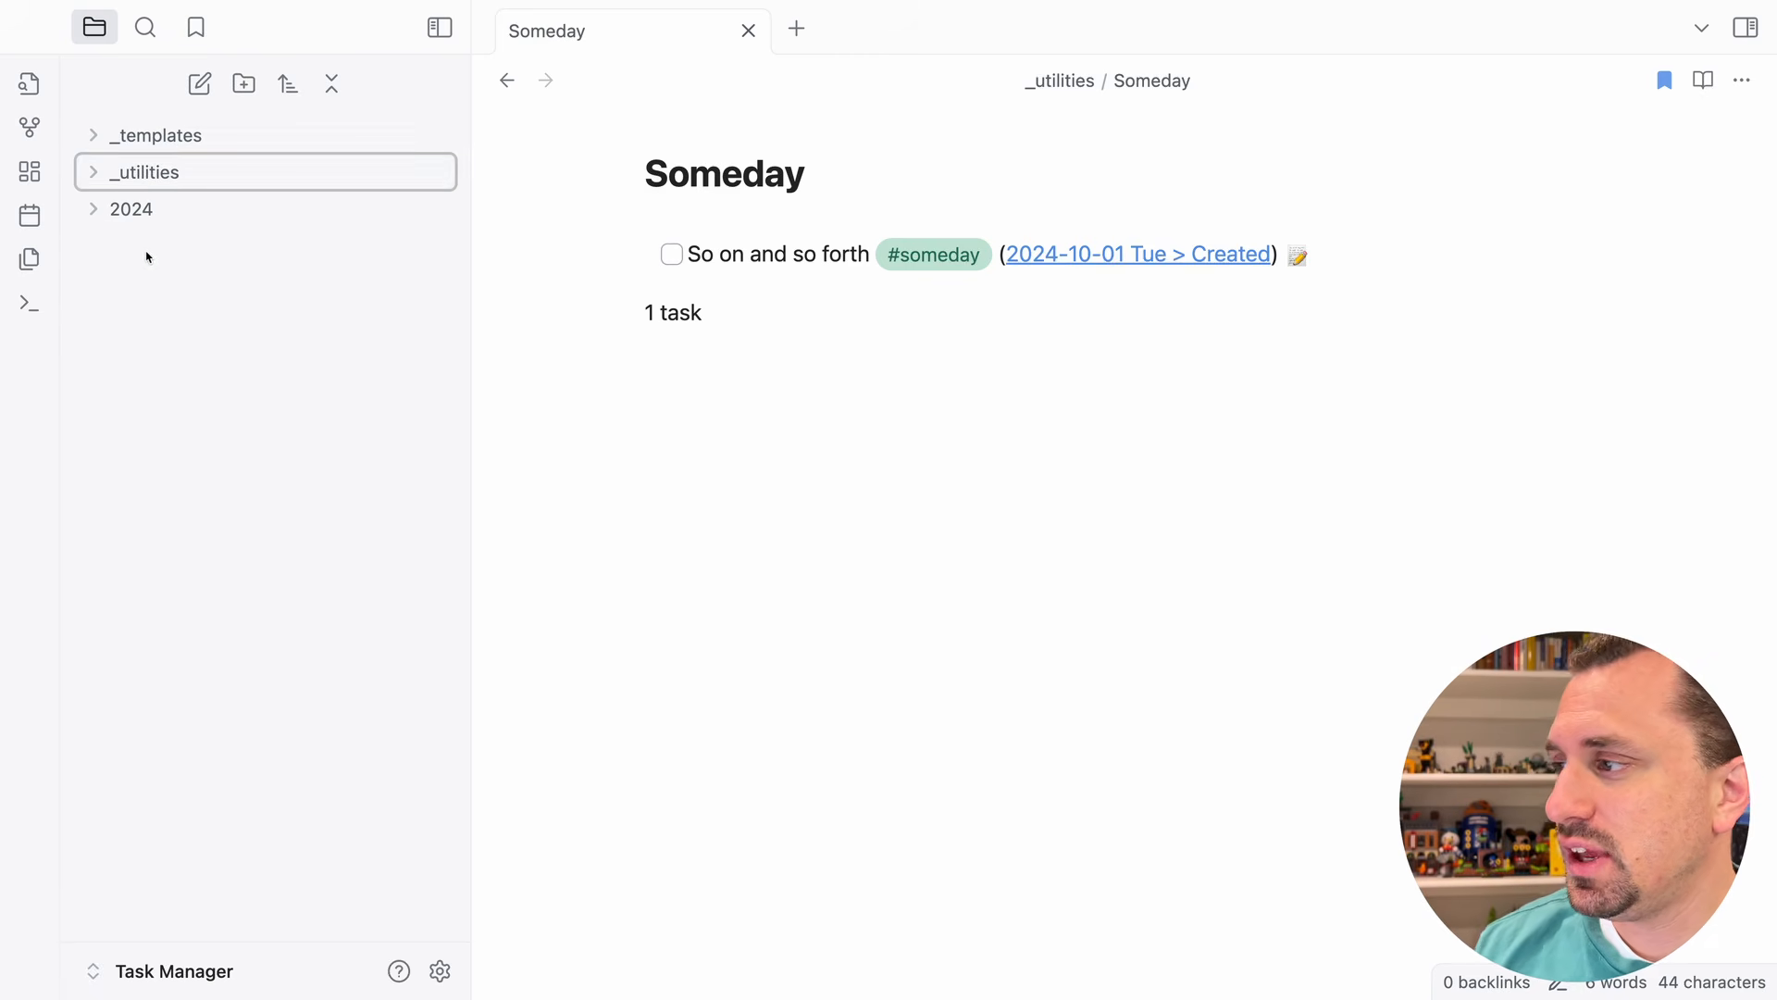
{"action": "left_click", "coordinate": [243, 84]}
{"action": "type", "text": "Area"}
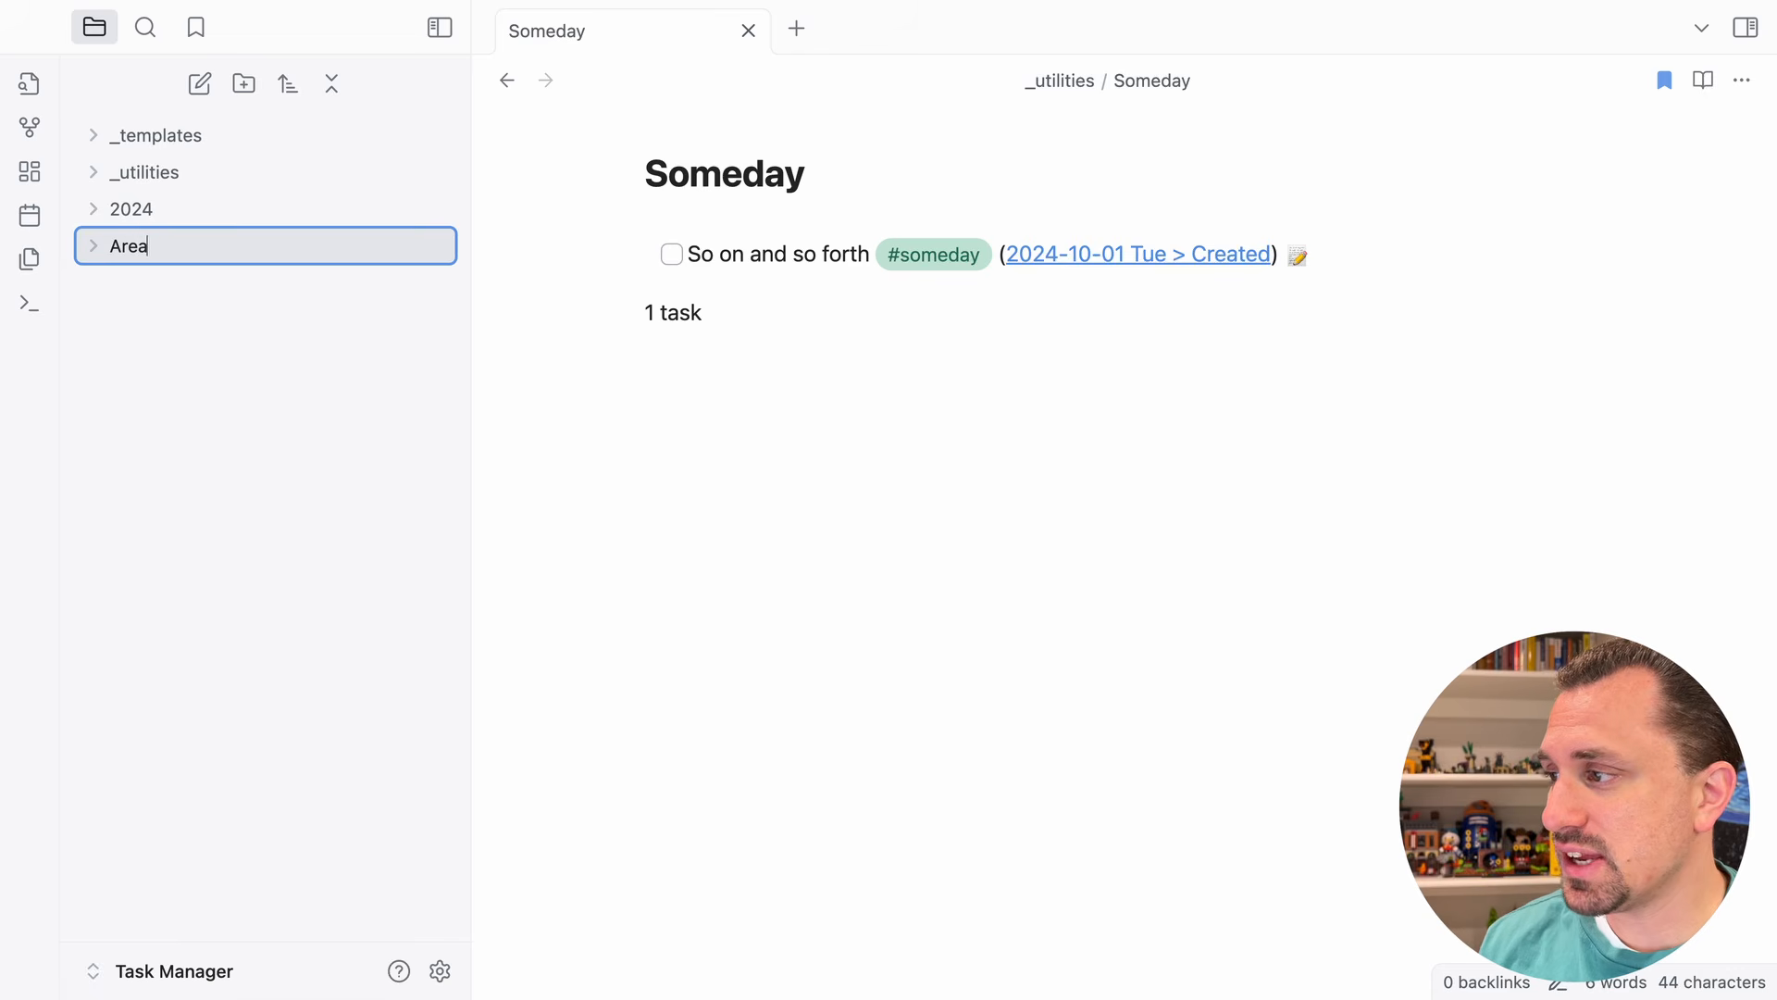
{"action": "type", "text": "s"}
{"action": "key", "text": "Return"}
- Create a new note named Work in the Areas folder
{"action": "right_click", "coordinate": [171, 245]}
{"action": "left_click", "coordinate": [209, 256]}
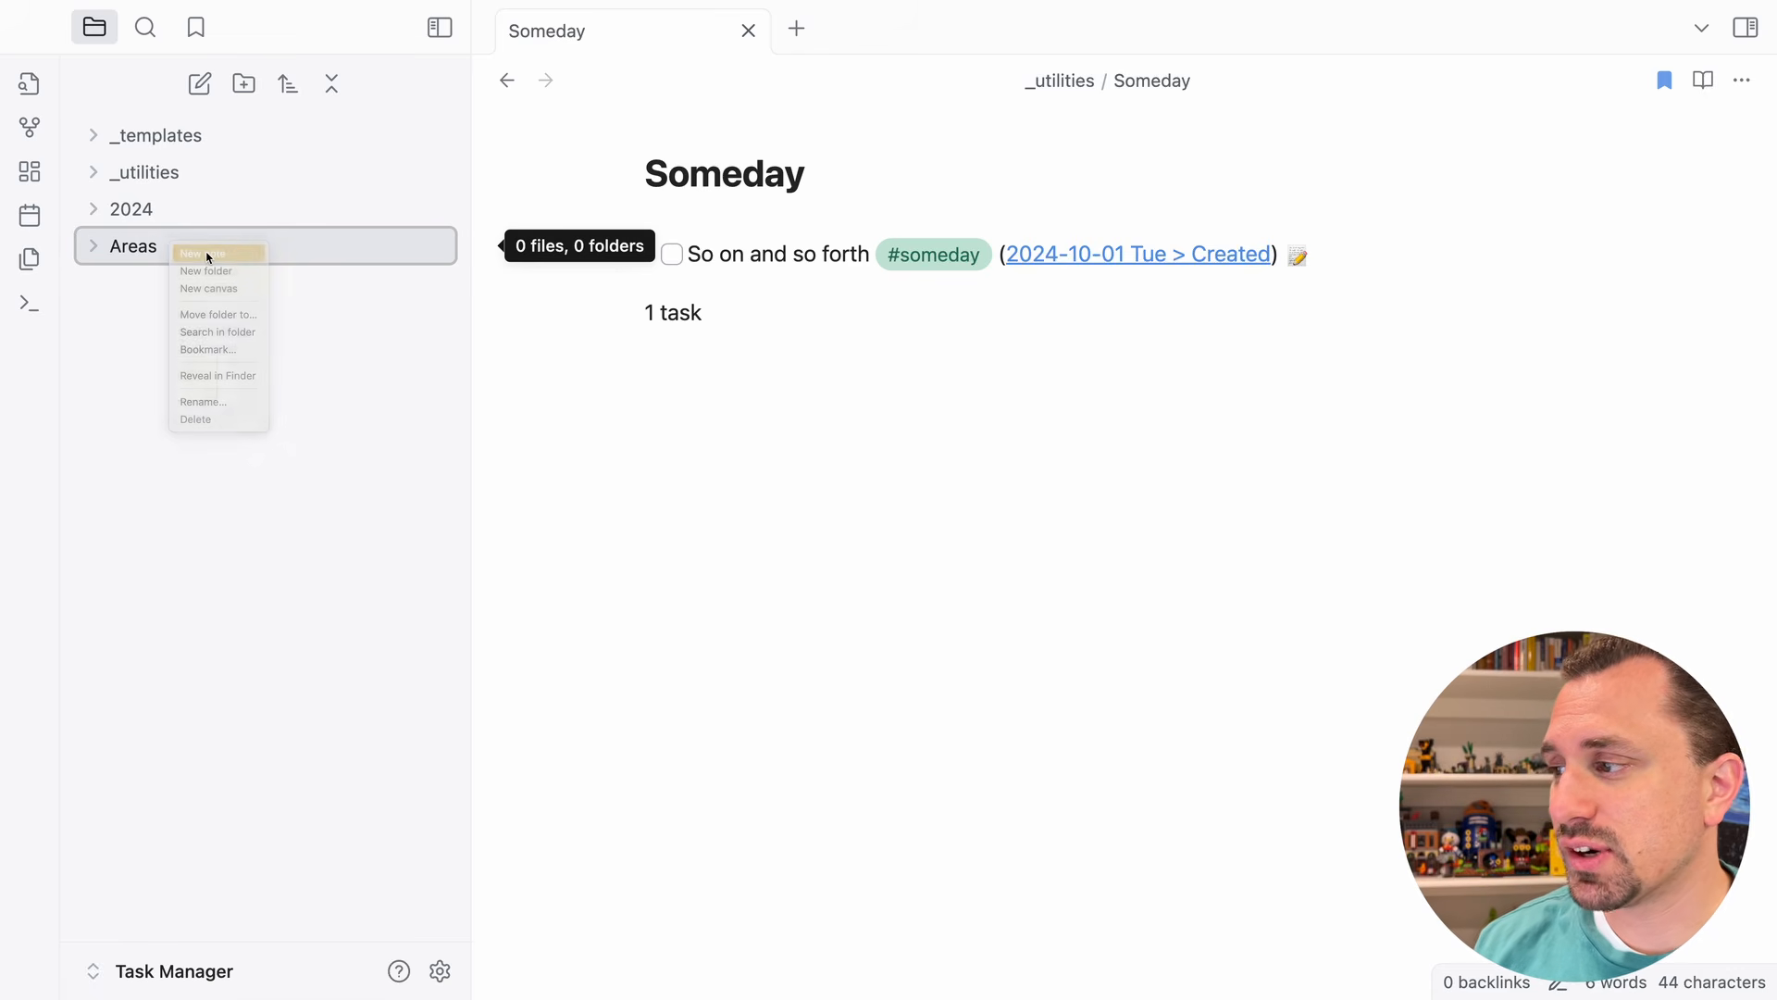
{"action": "type", "text": "Work"}
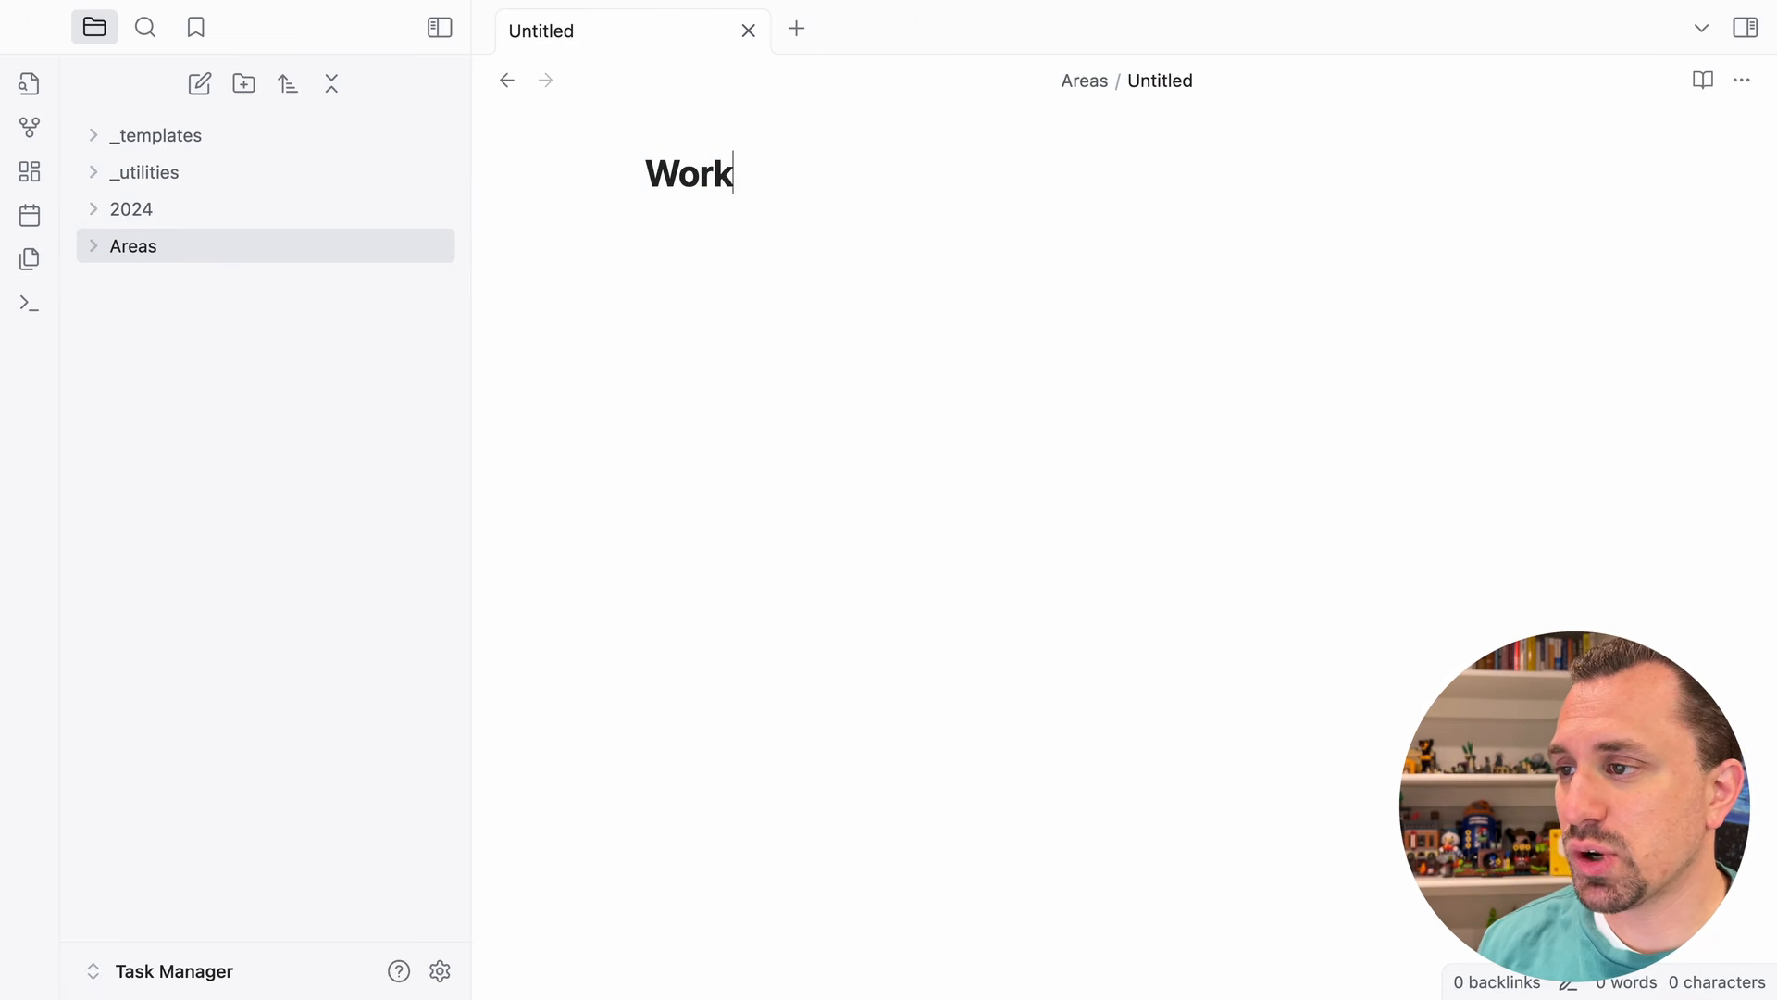
{"action": "key", "text": "Return"}
- Add a tasks query block to the Work note with the filters "not done" and "tags include #work"
{"action": "type", "text": "```tasks"}
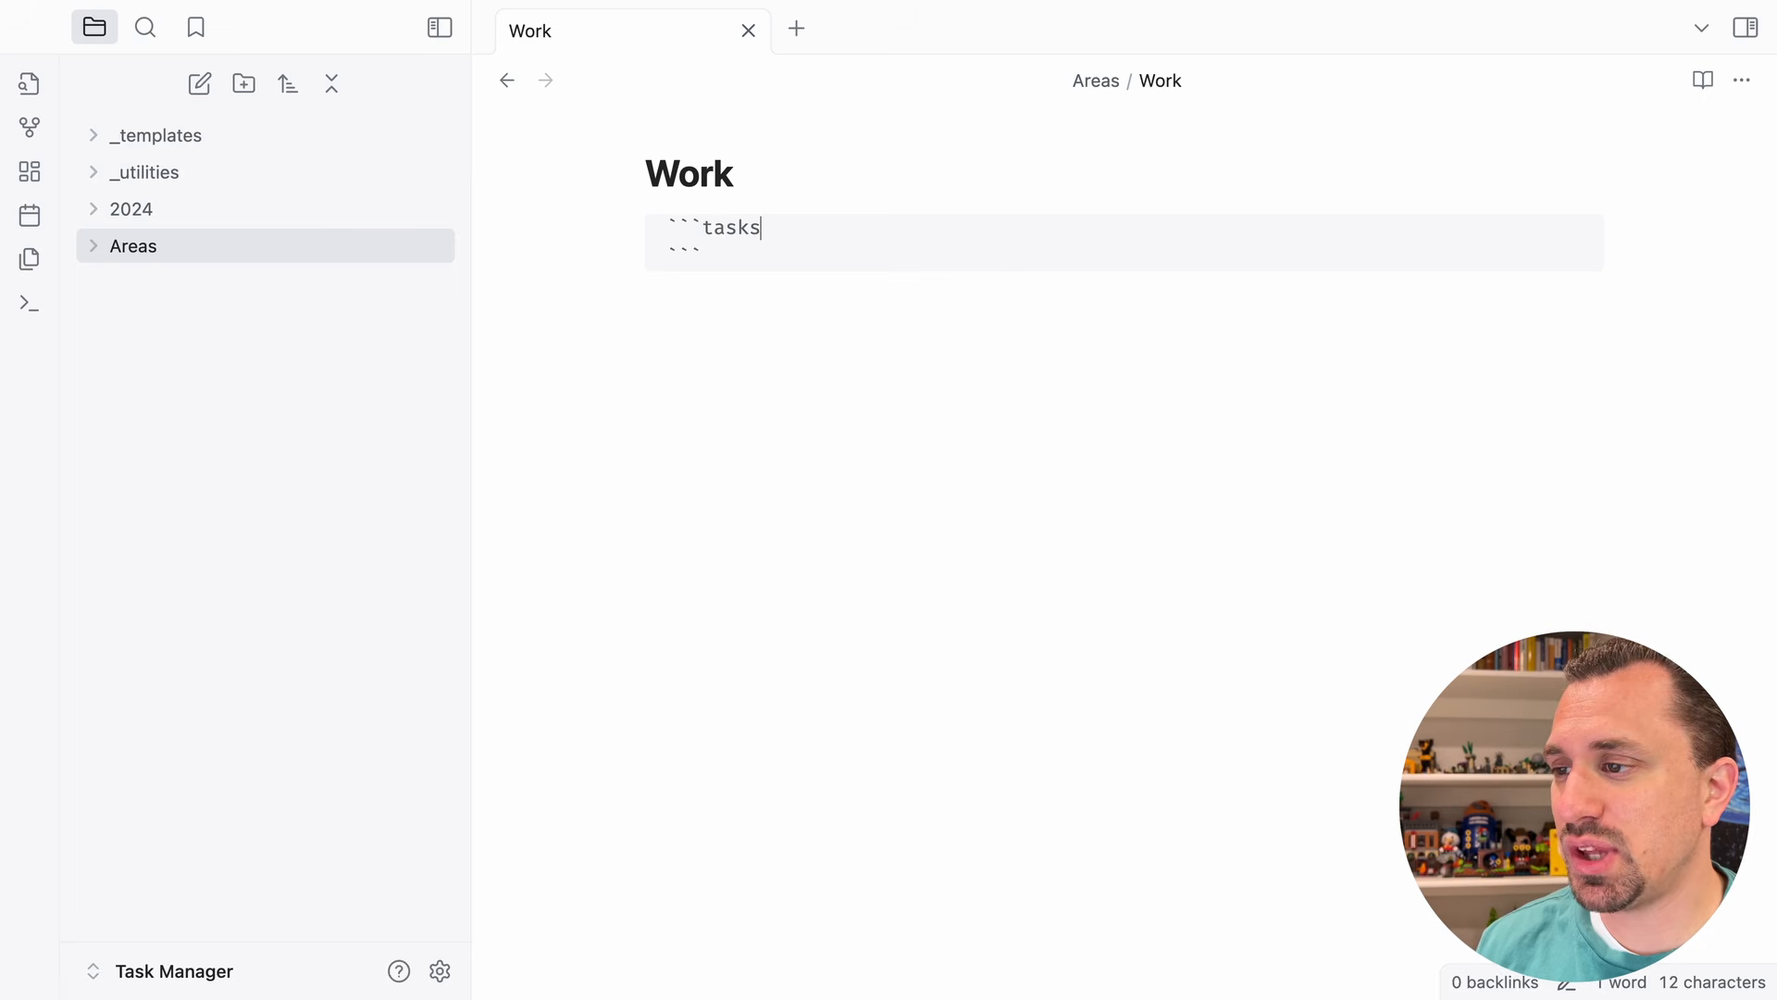
{"action": "key", "text": "Return"}
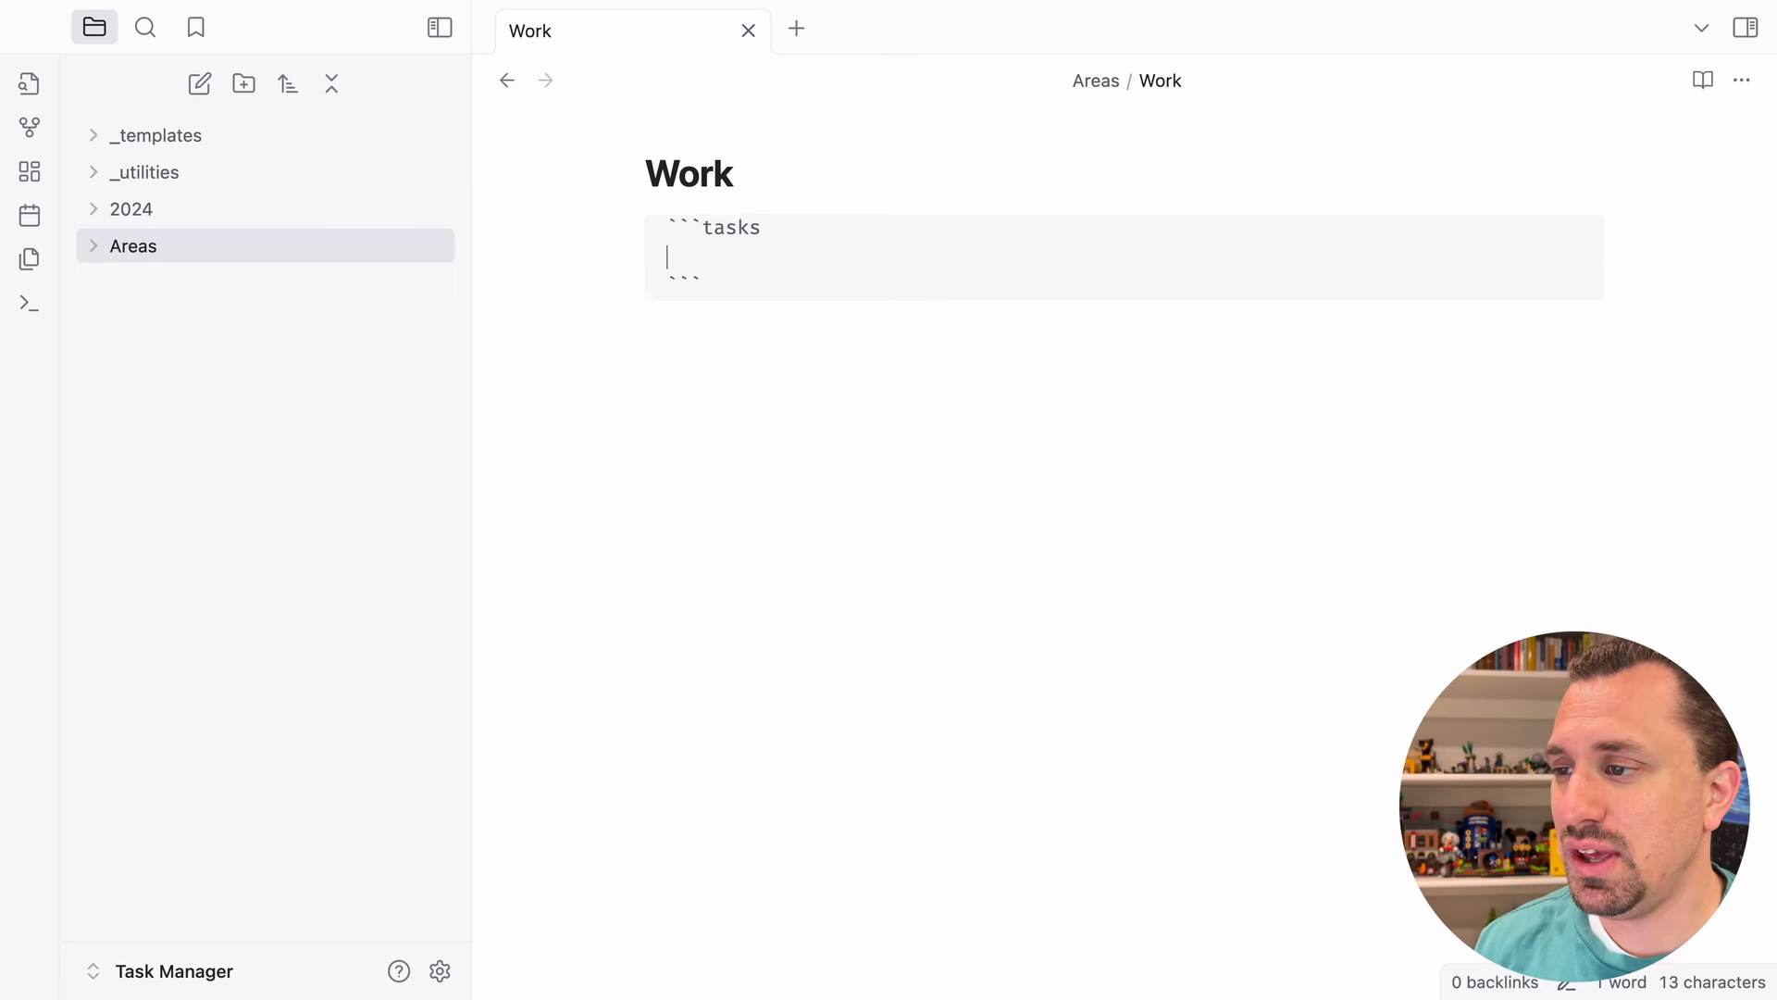
{"action": "type", "text": "not done"}
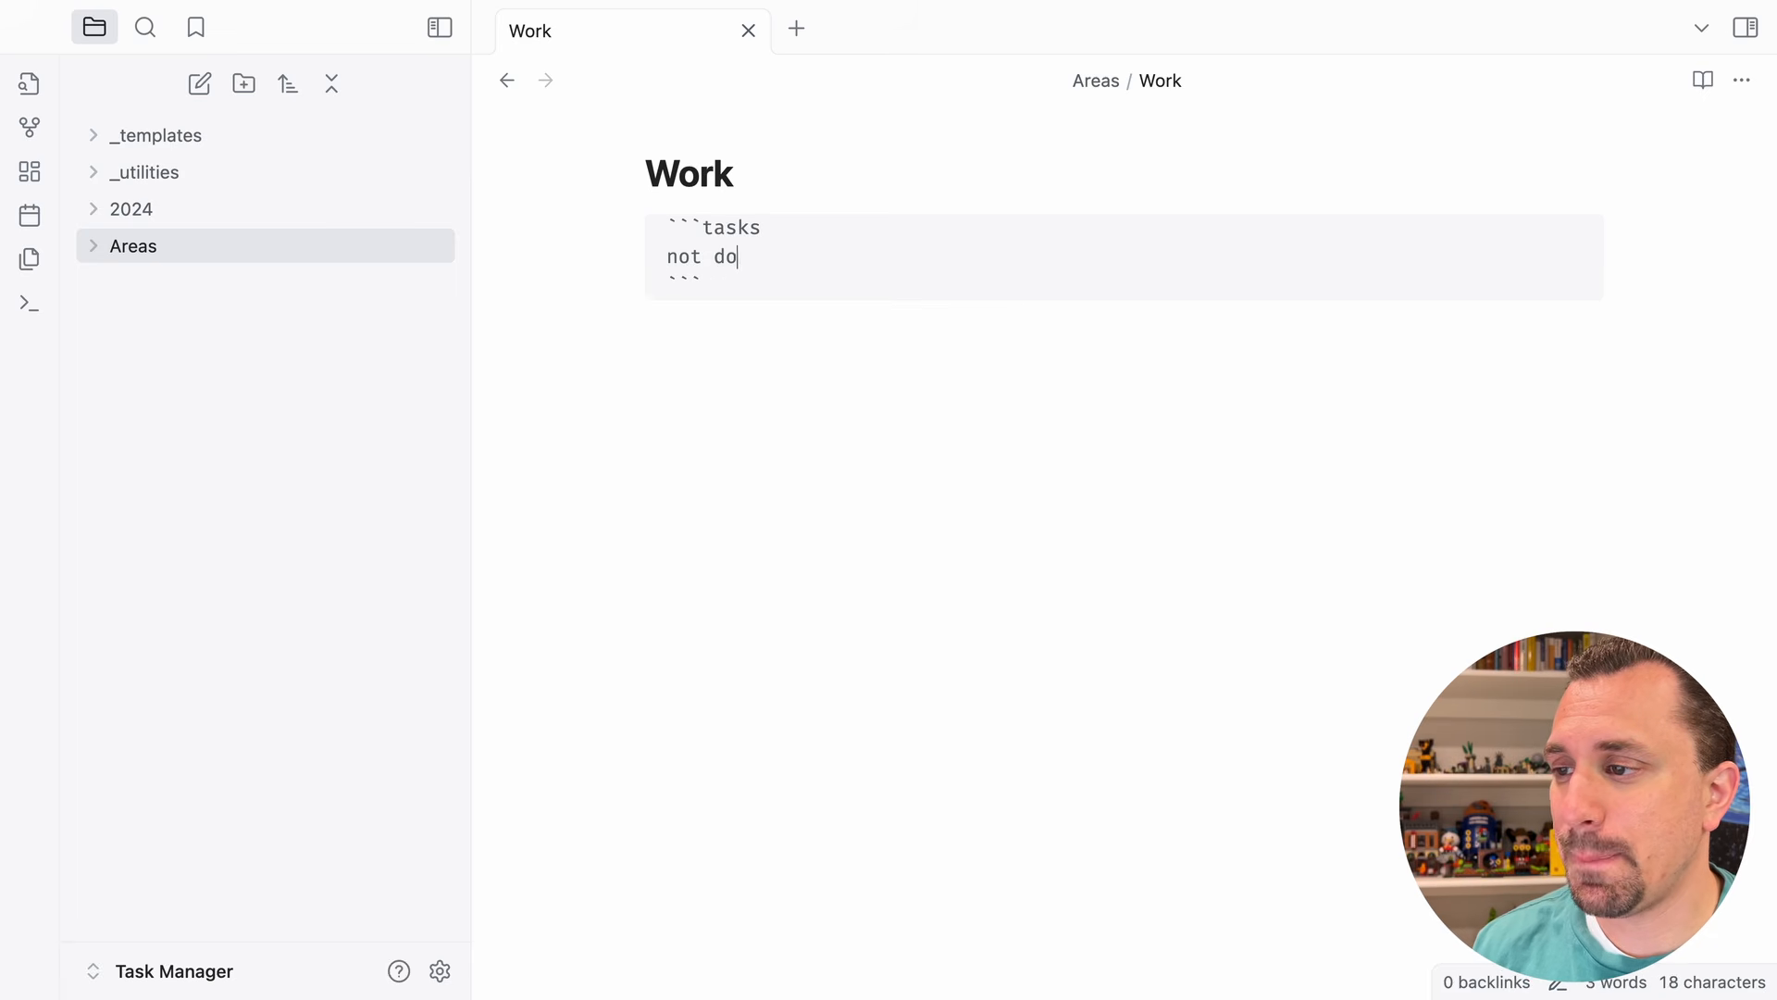
{"action": "key", "text": "Return"}
{"action": "type", "text": "tags include "}
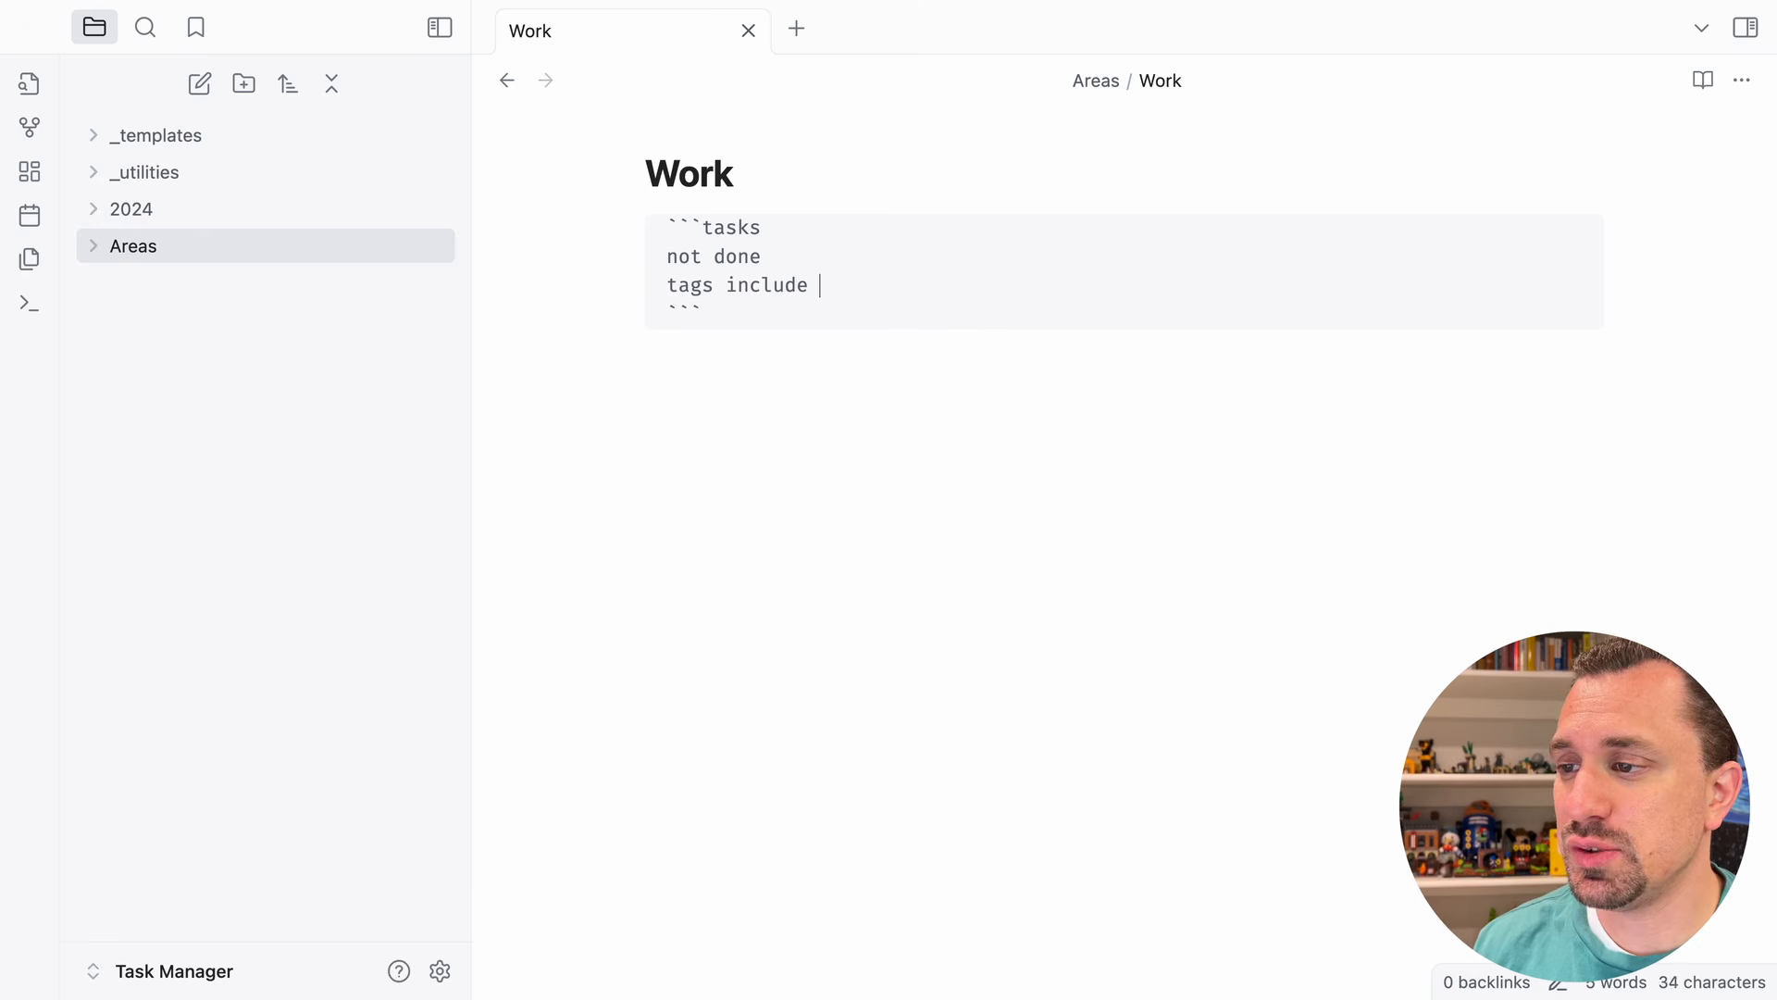
{"action": "type", "text": "#work"}
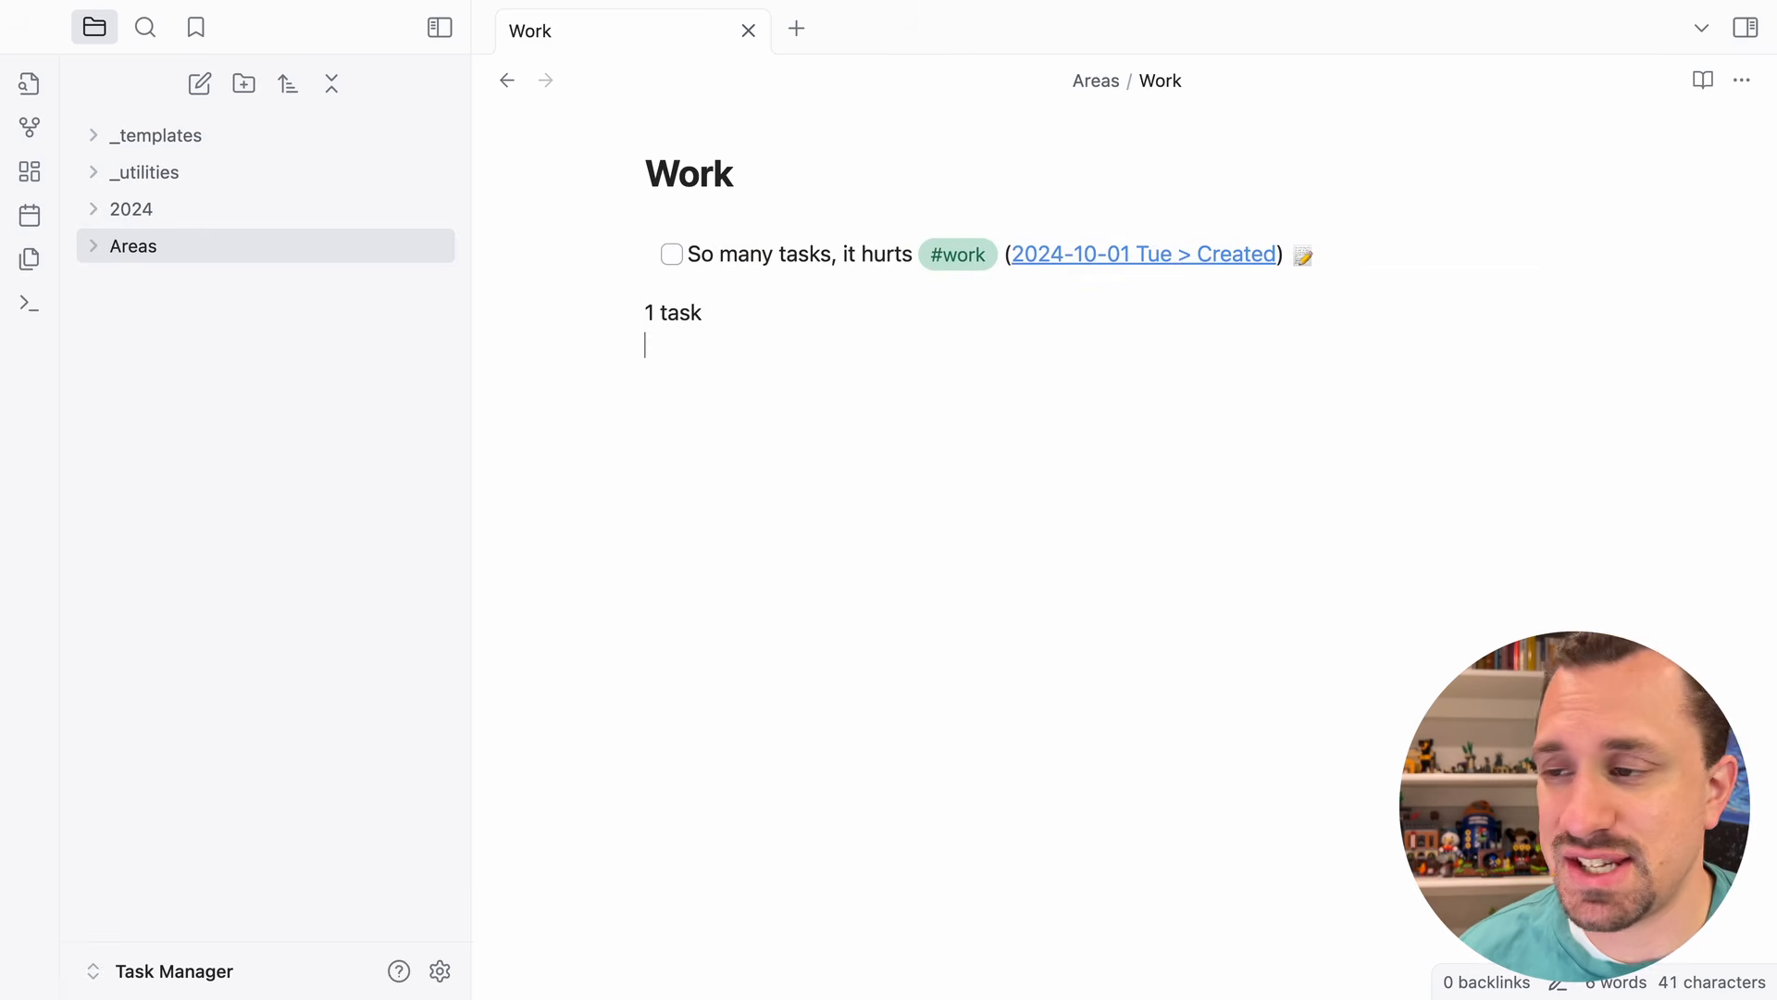
- Create a new note named Personal in the Areas folder
{"action": "right_click", "coordinate": [148, 244]}
{"action": "left_click", "coordinate": [210, 254]}
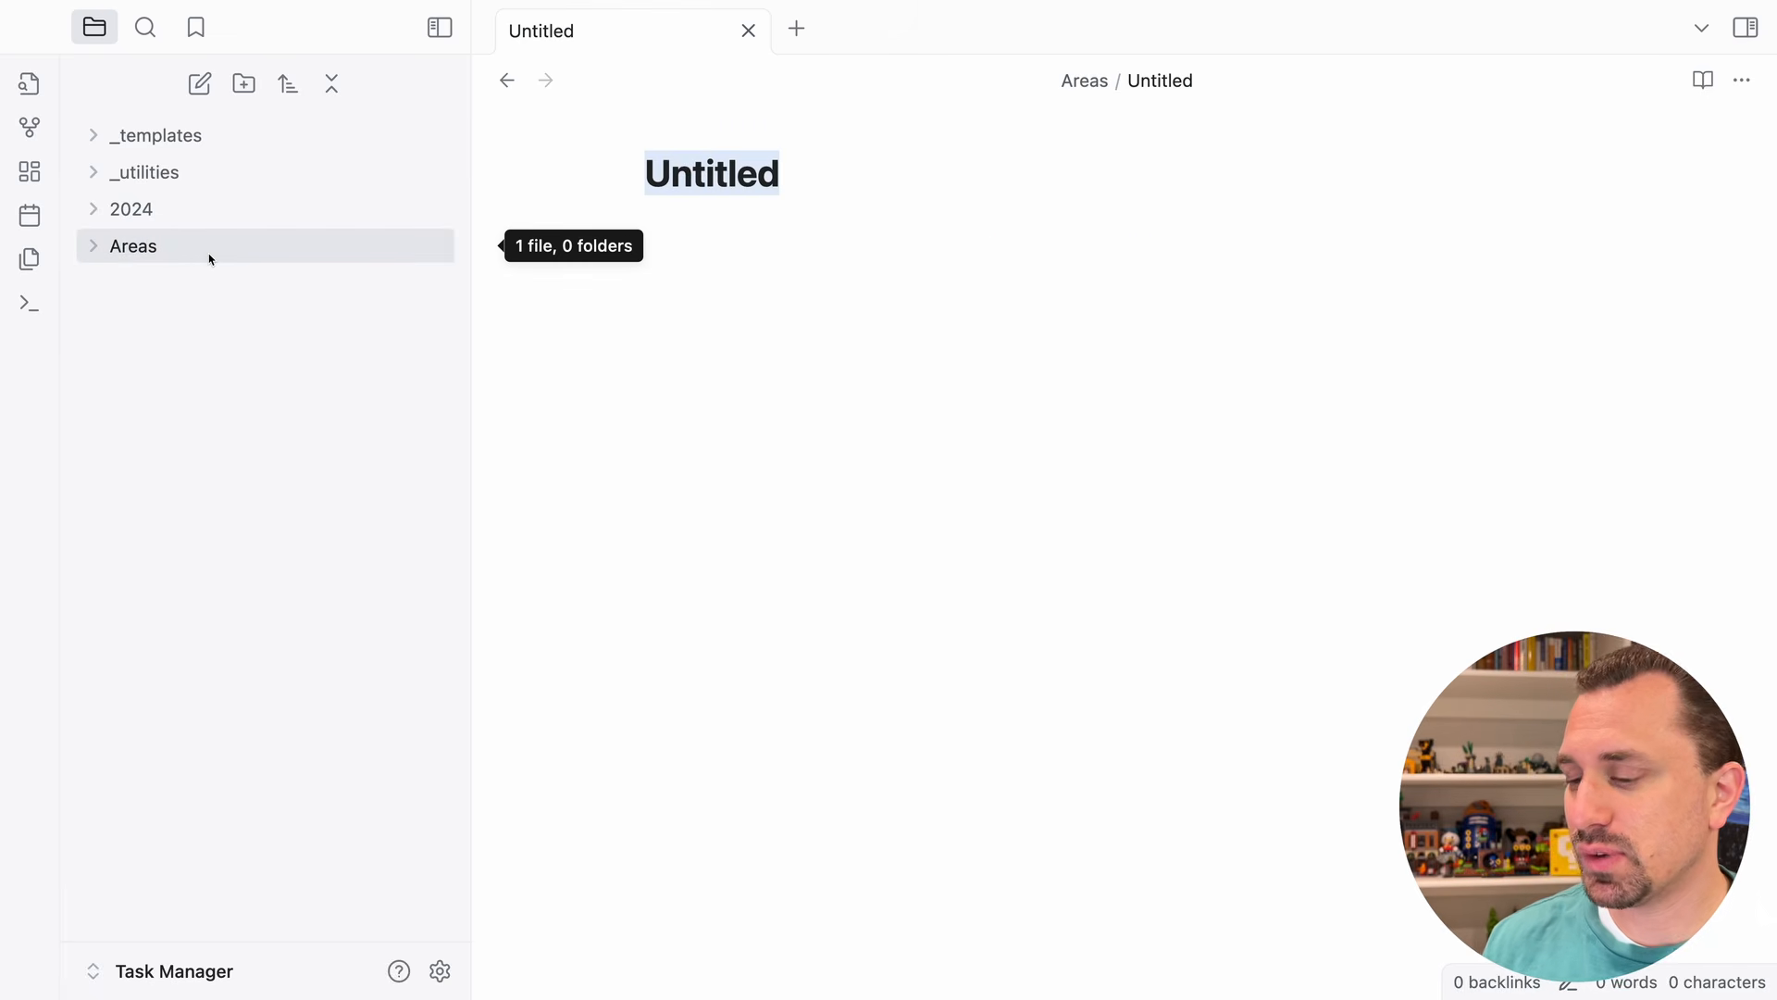
{"action": "type", "text": "Personal"}
{"action": "key", "text": "Return"}
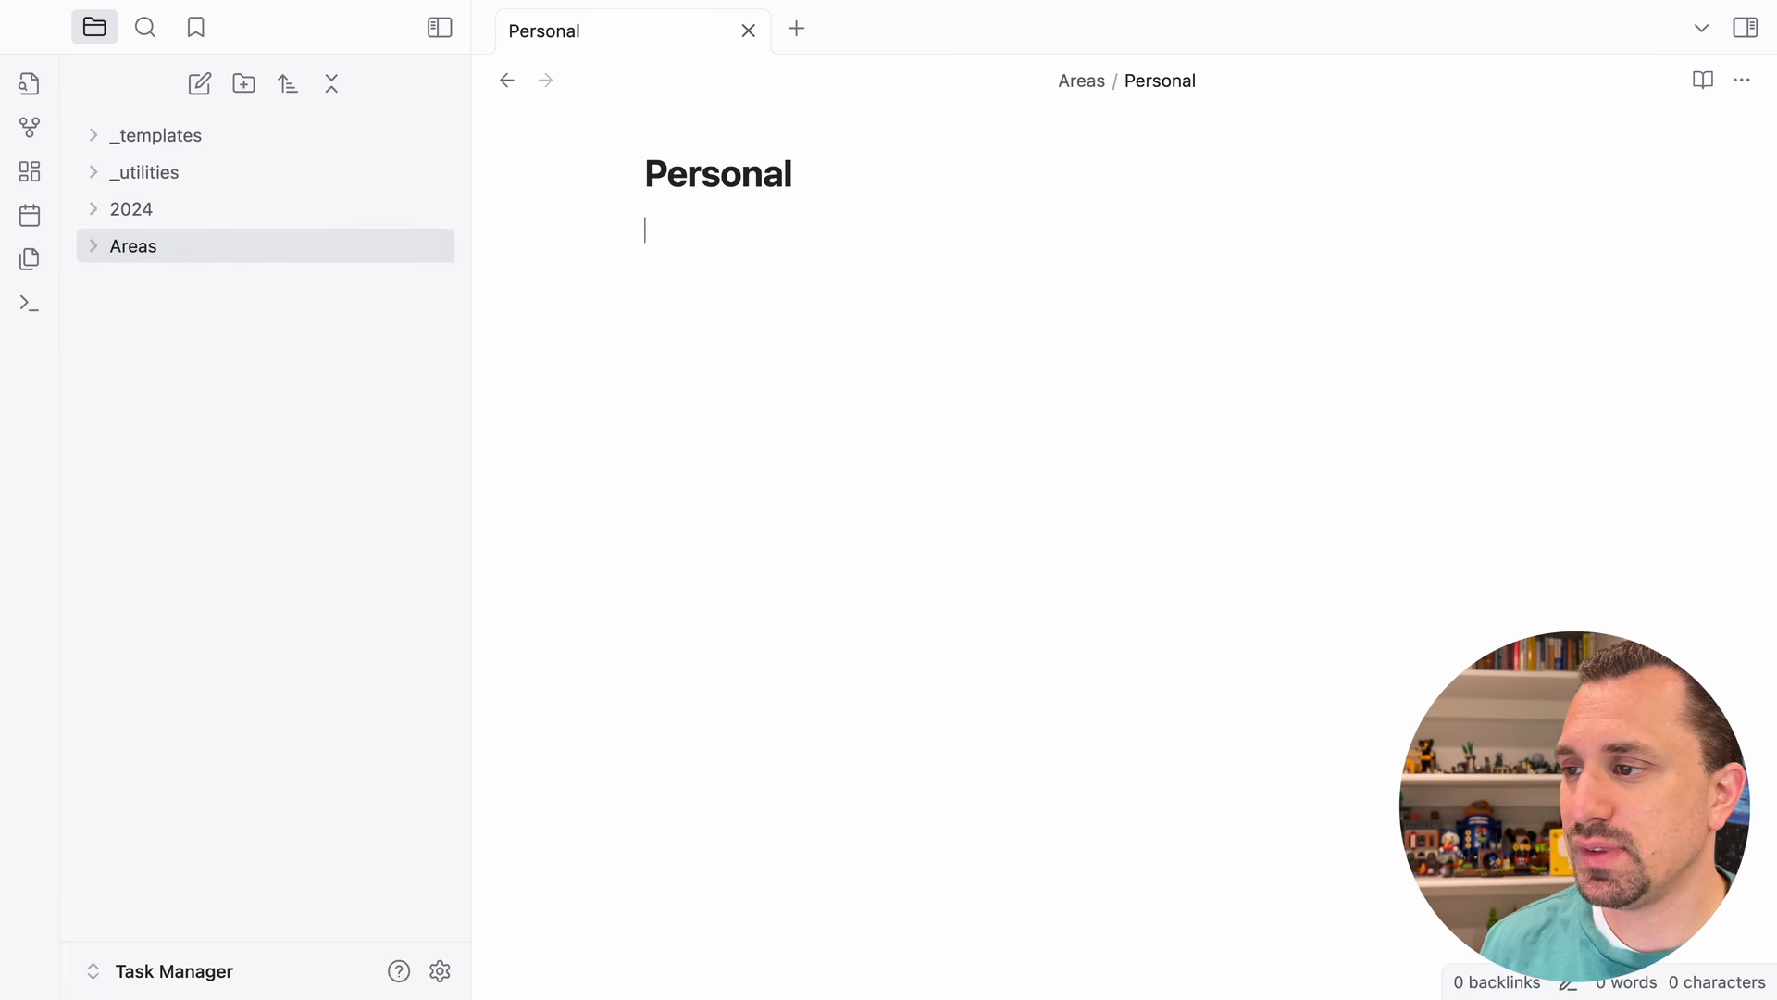
- Add a tasks query block to the Personal note with the filters "not done" and "tags include #personal", and render it
{"action": "type", "text": "```tasks"}
{"action": "key", "text": "Return"}
{"action": "type", "text": "not "}
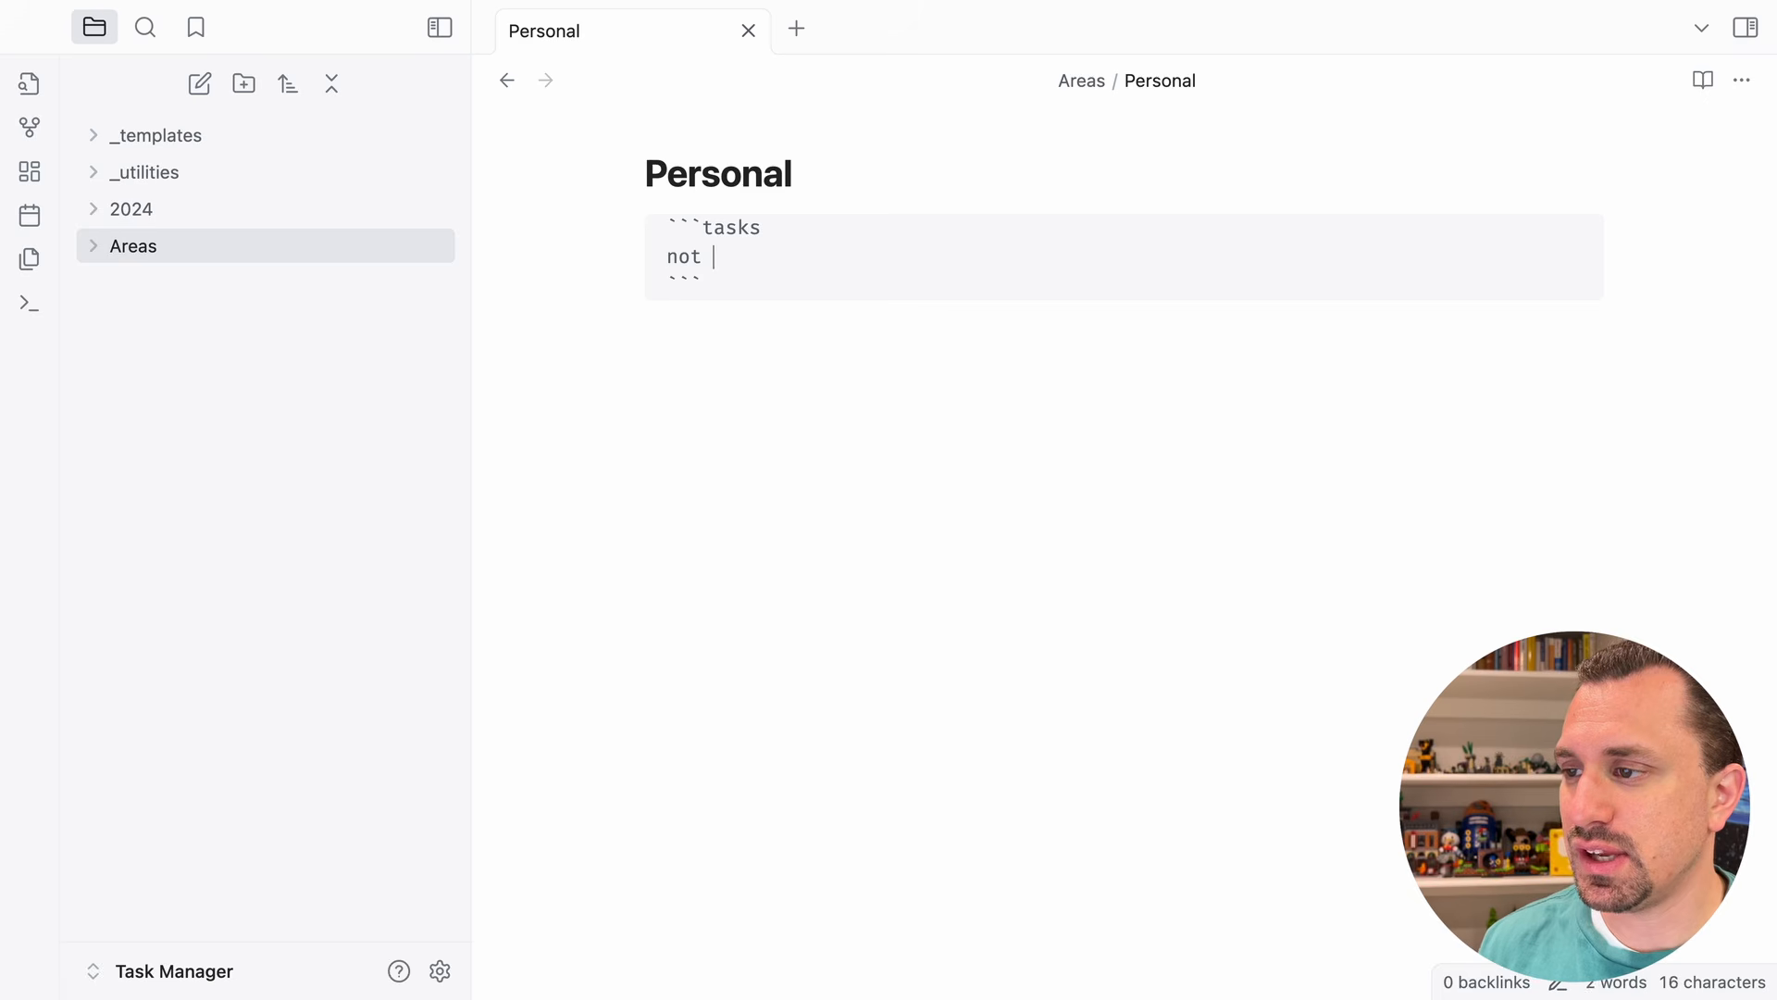
{"action": "type", "text": "done"}
{"action": "key", "text": "Return"}
{"action": "type", "text": "tags in"}
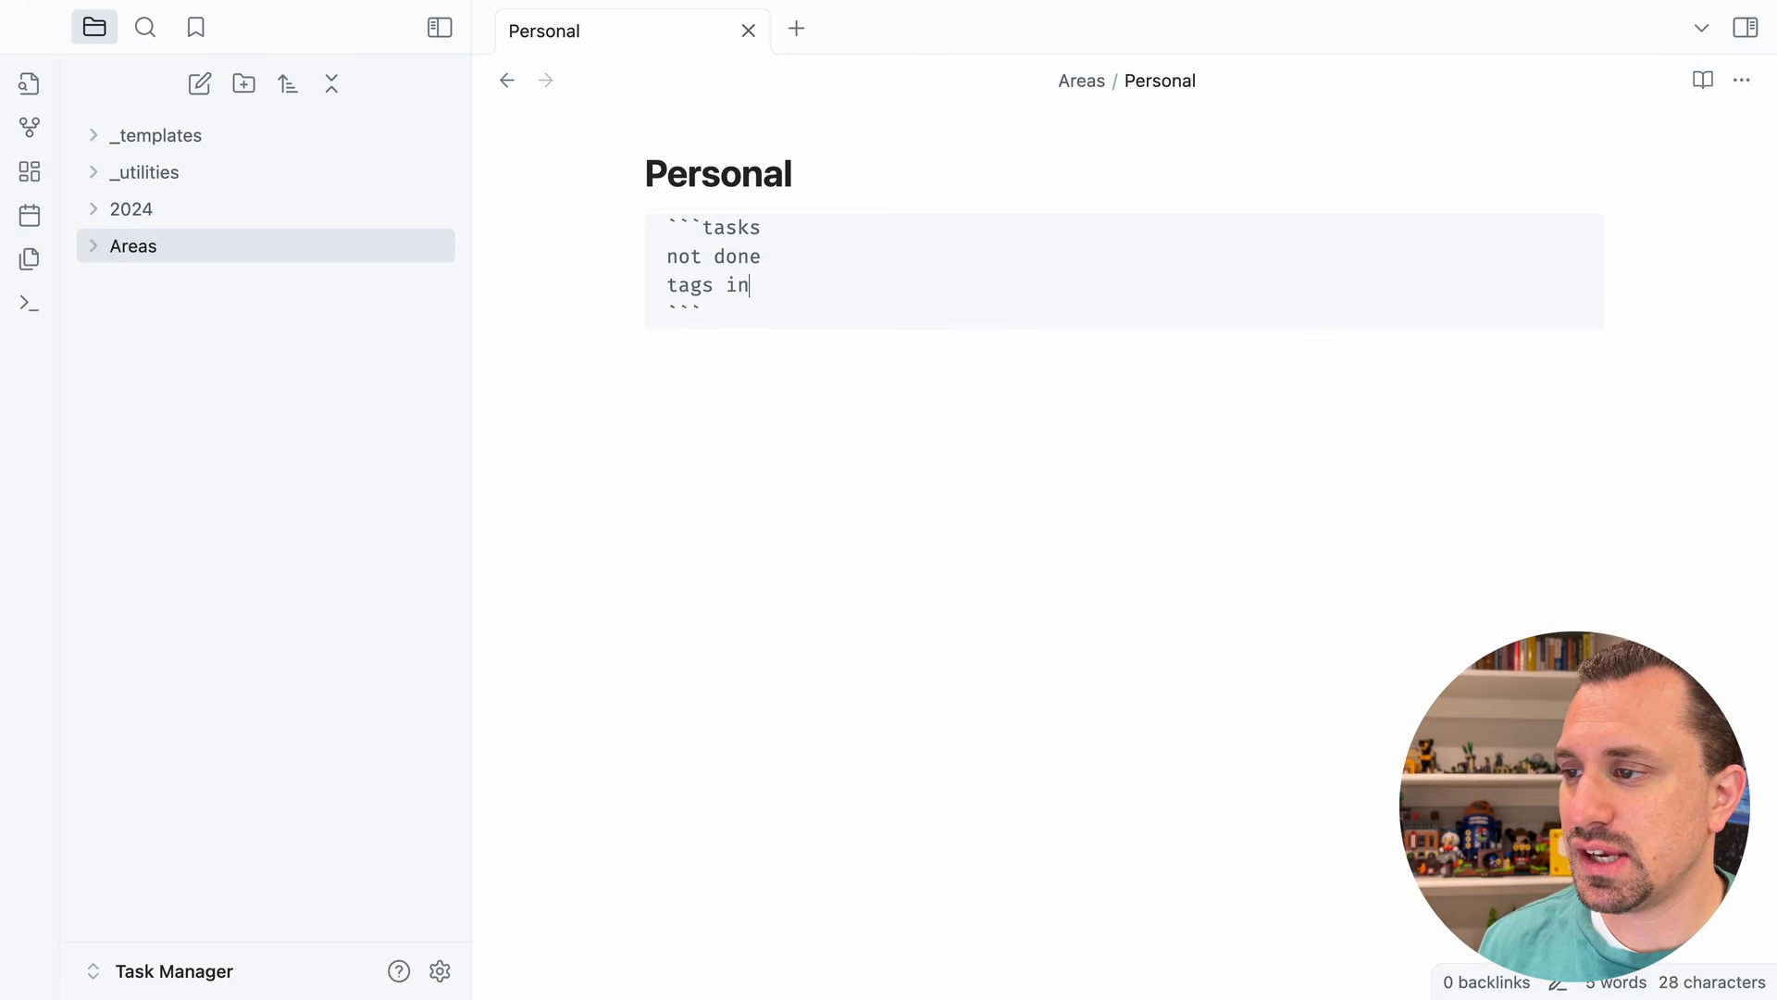
{"action": "type", "text": "clude #personal"}
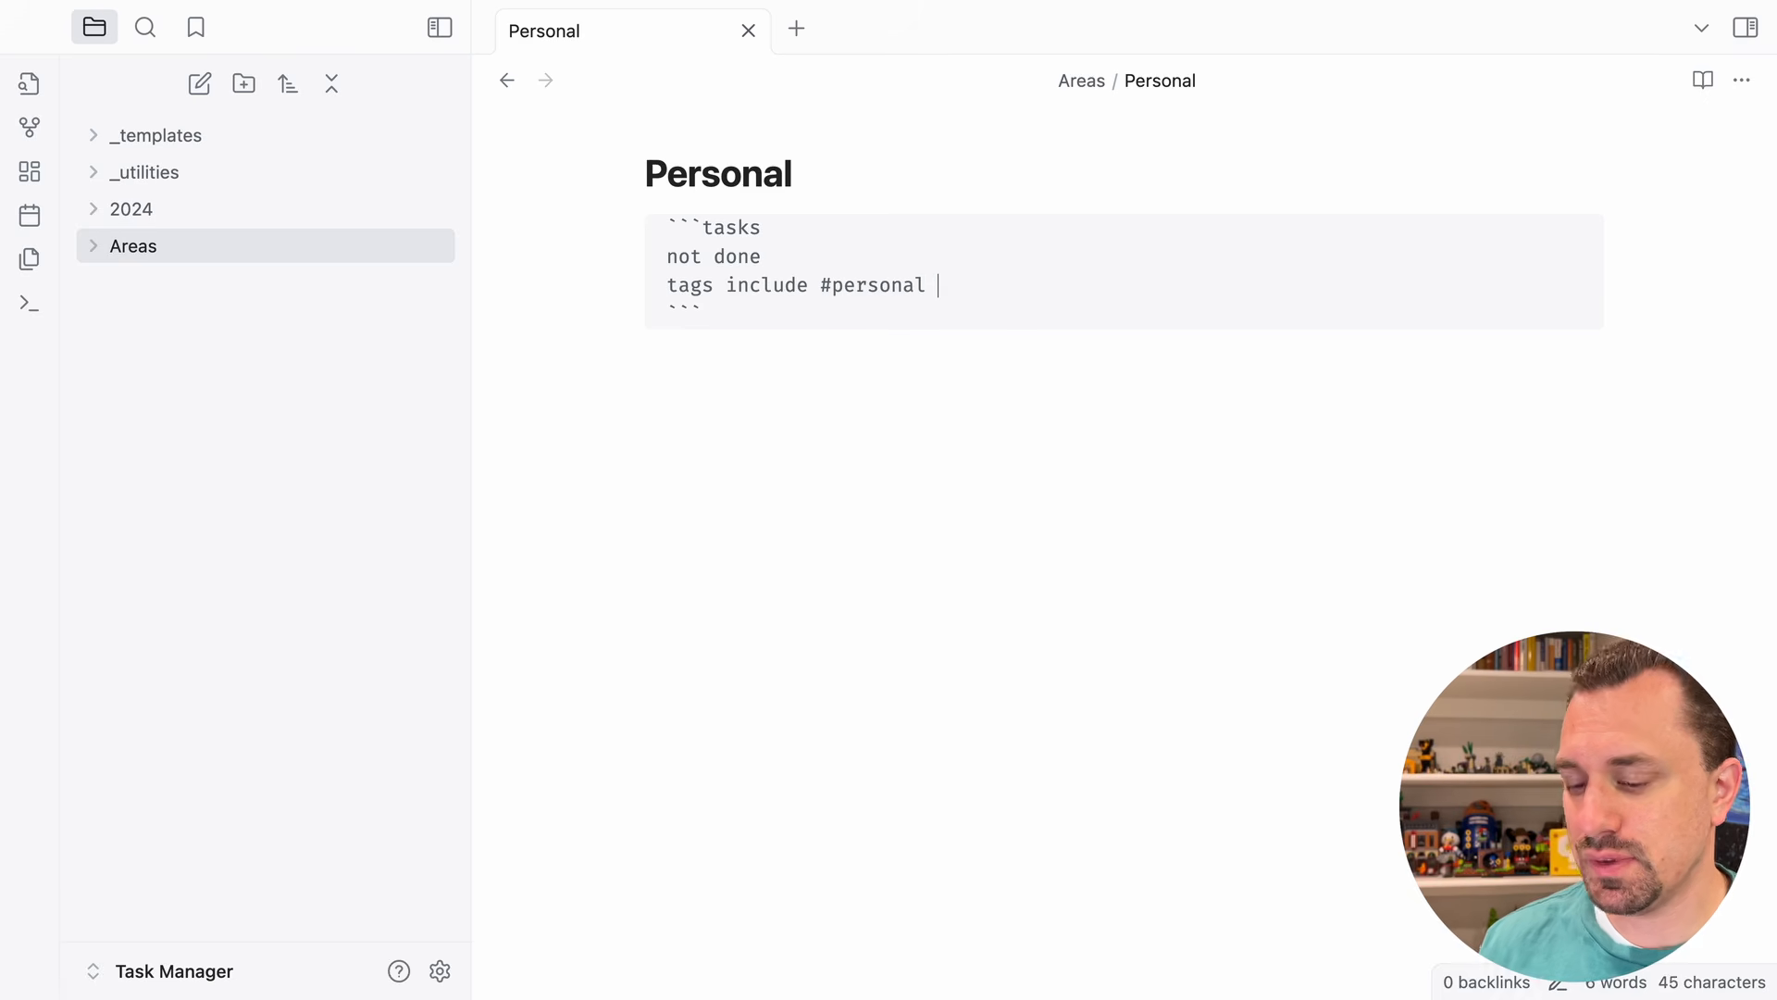
{"action": "left_click", "coordinate": [863, 366]}
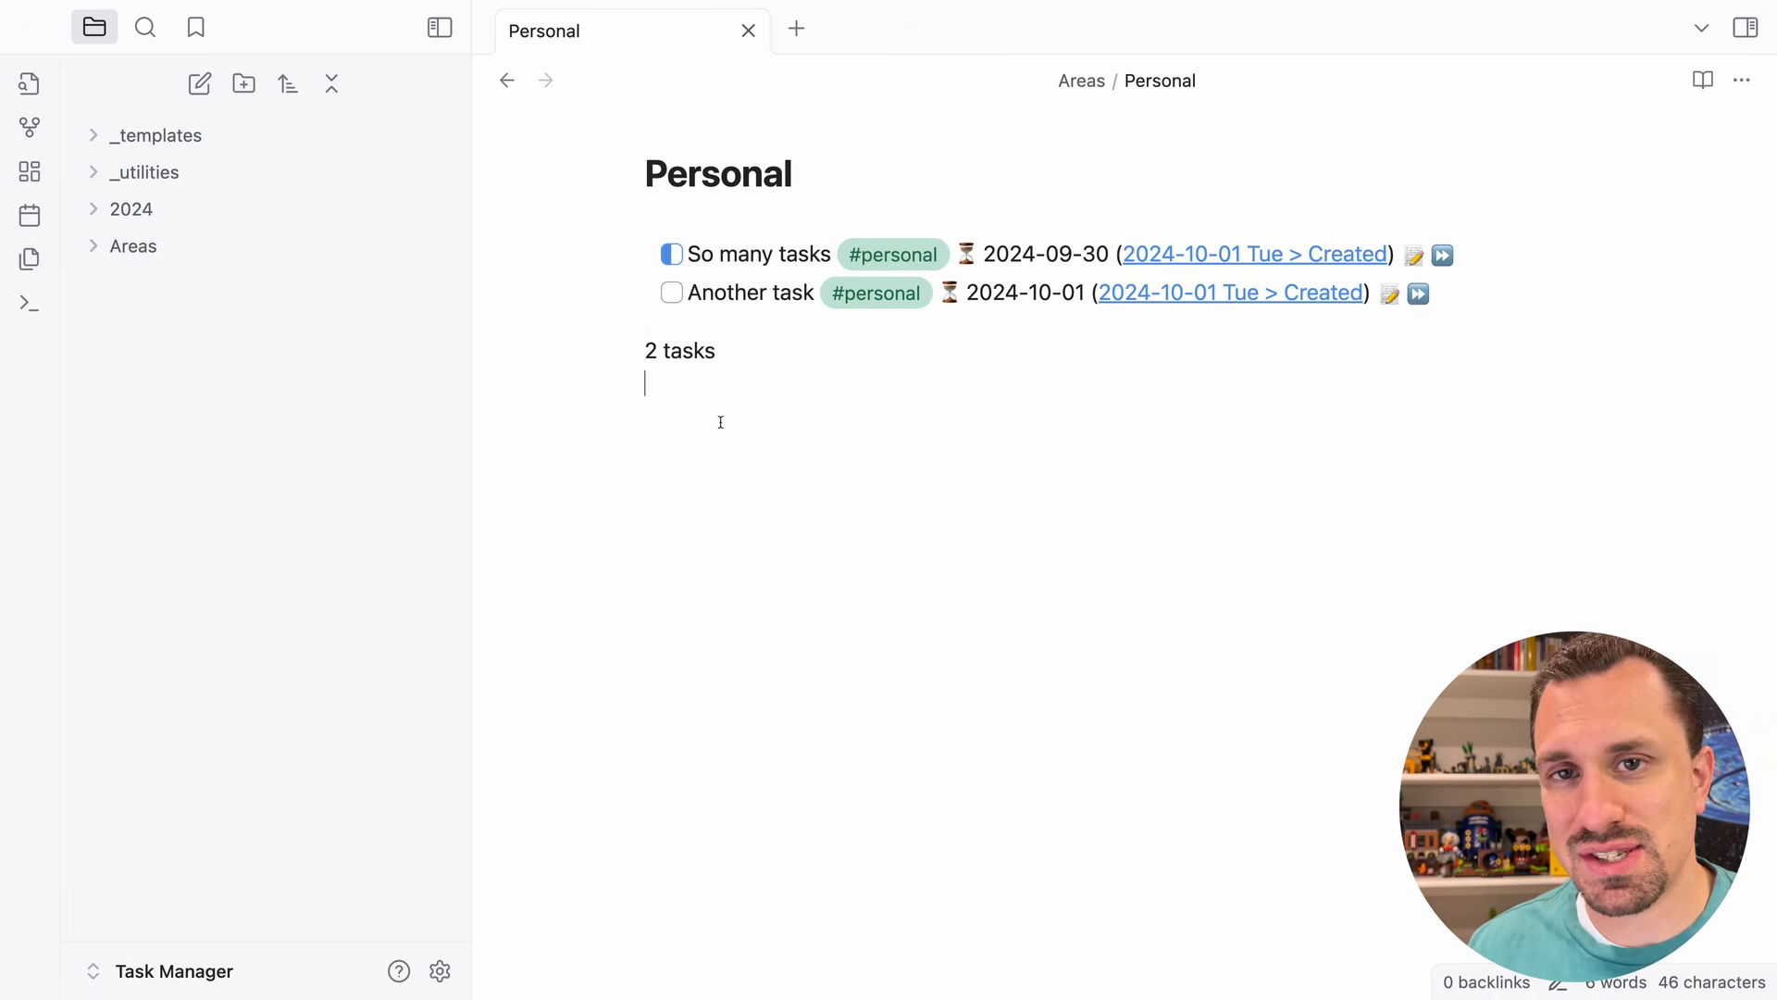
- Bookmark the Personal note under its default title
{"action": "left_click", "coordinate": [200, 26]}
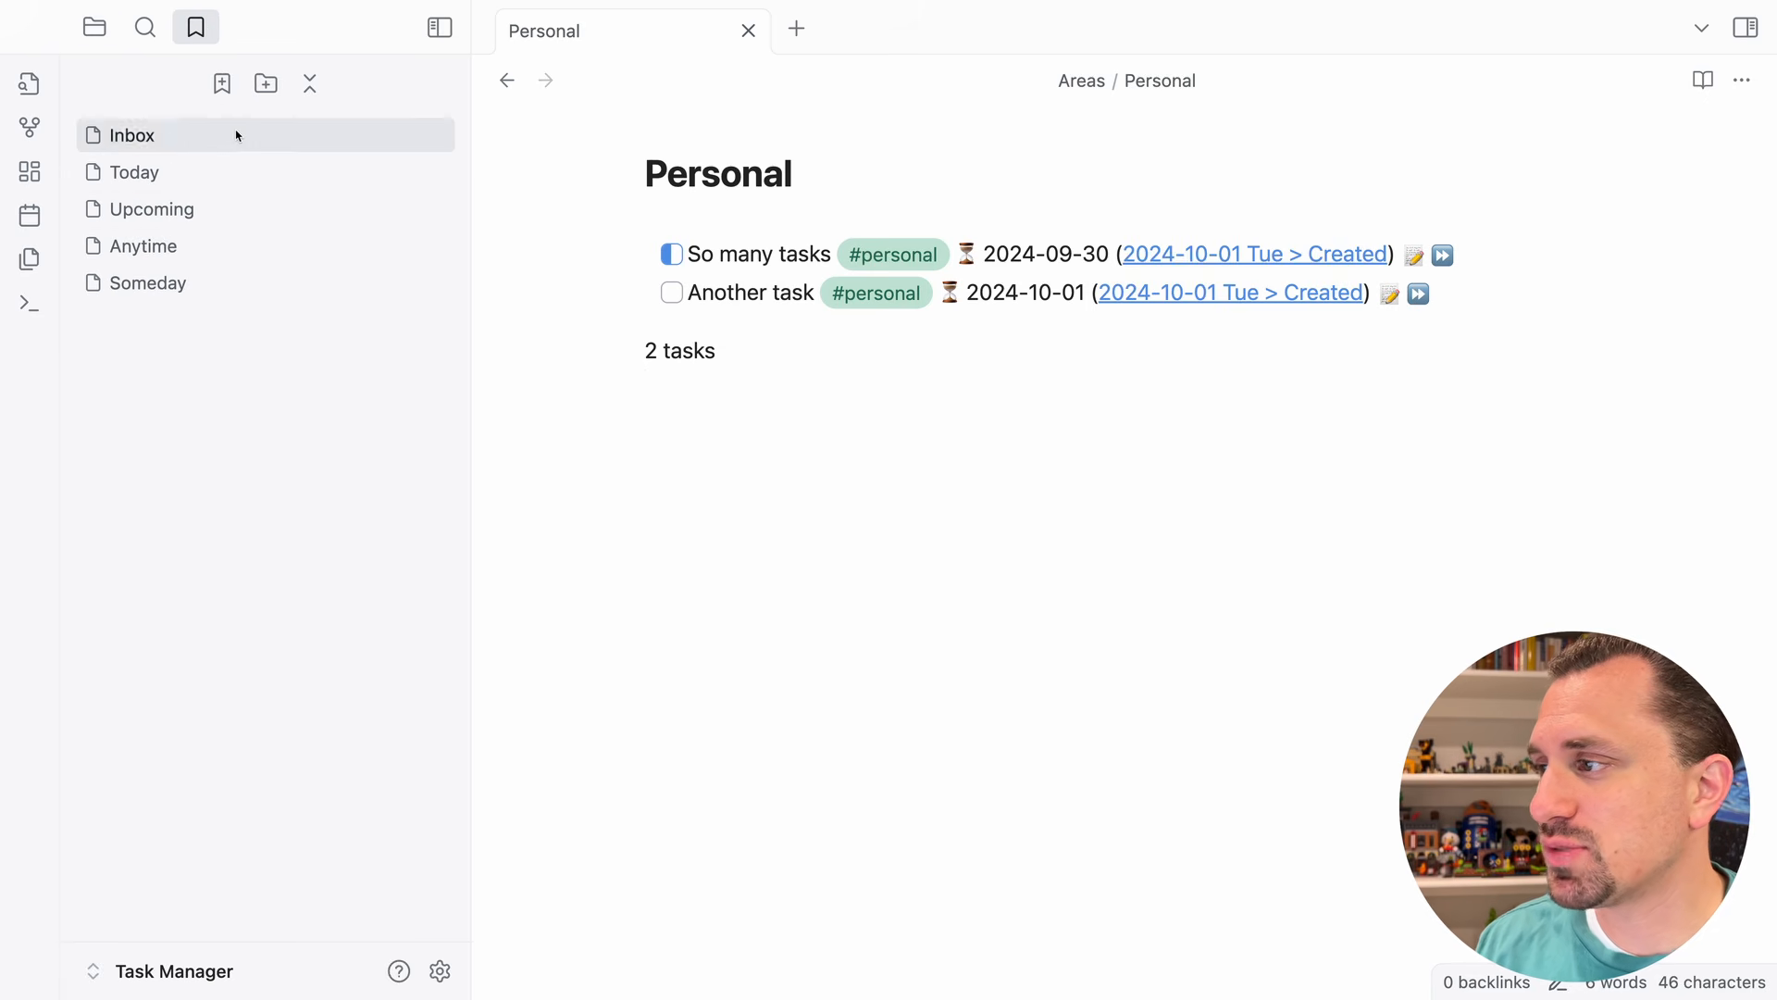
{"action": "left_click", "coordinate": [223, 84]}
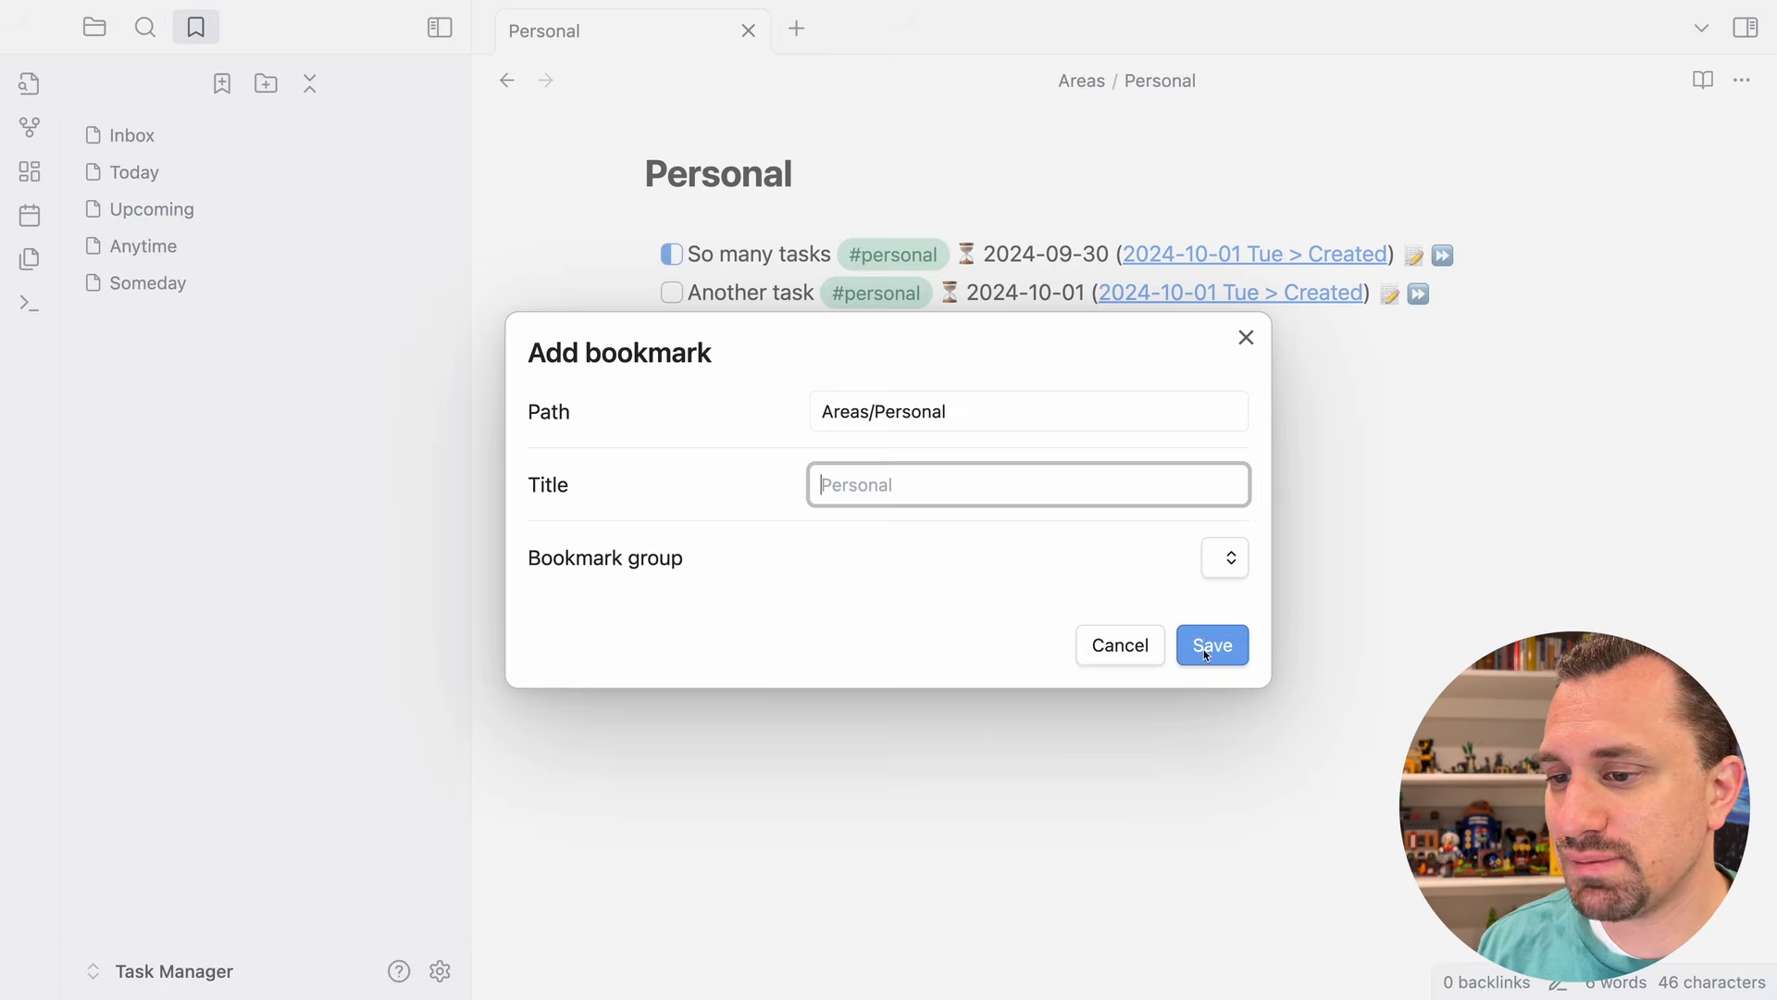
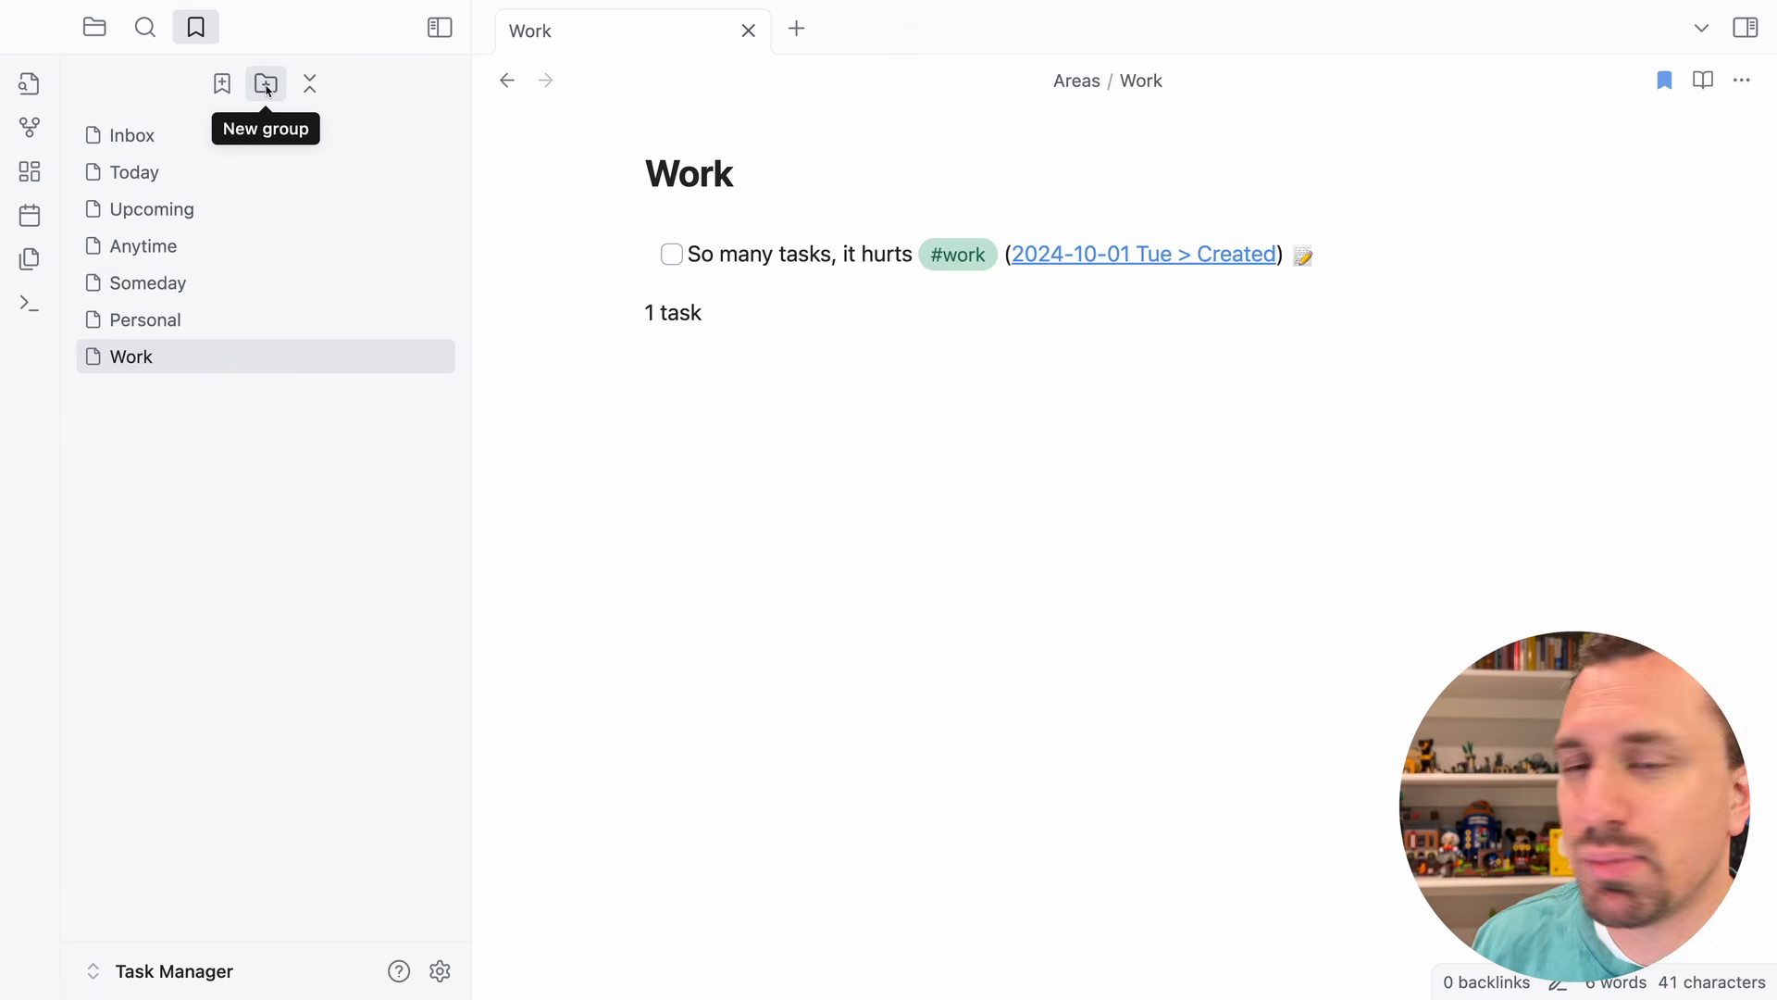
- Create a bookmark group named Areas containing the Work and Personal bookmarks, and open Personal from it
{"action": "left_click", "coordinate": [267, 86]}
{"action": "type", "text": "Areas"}
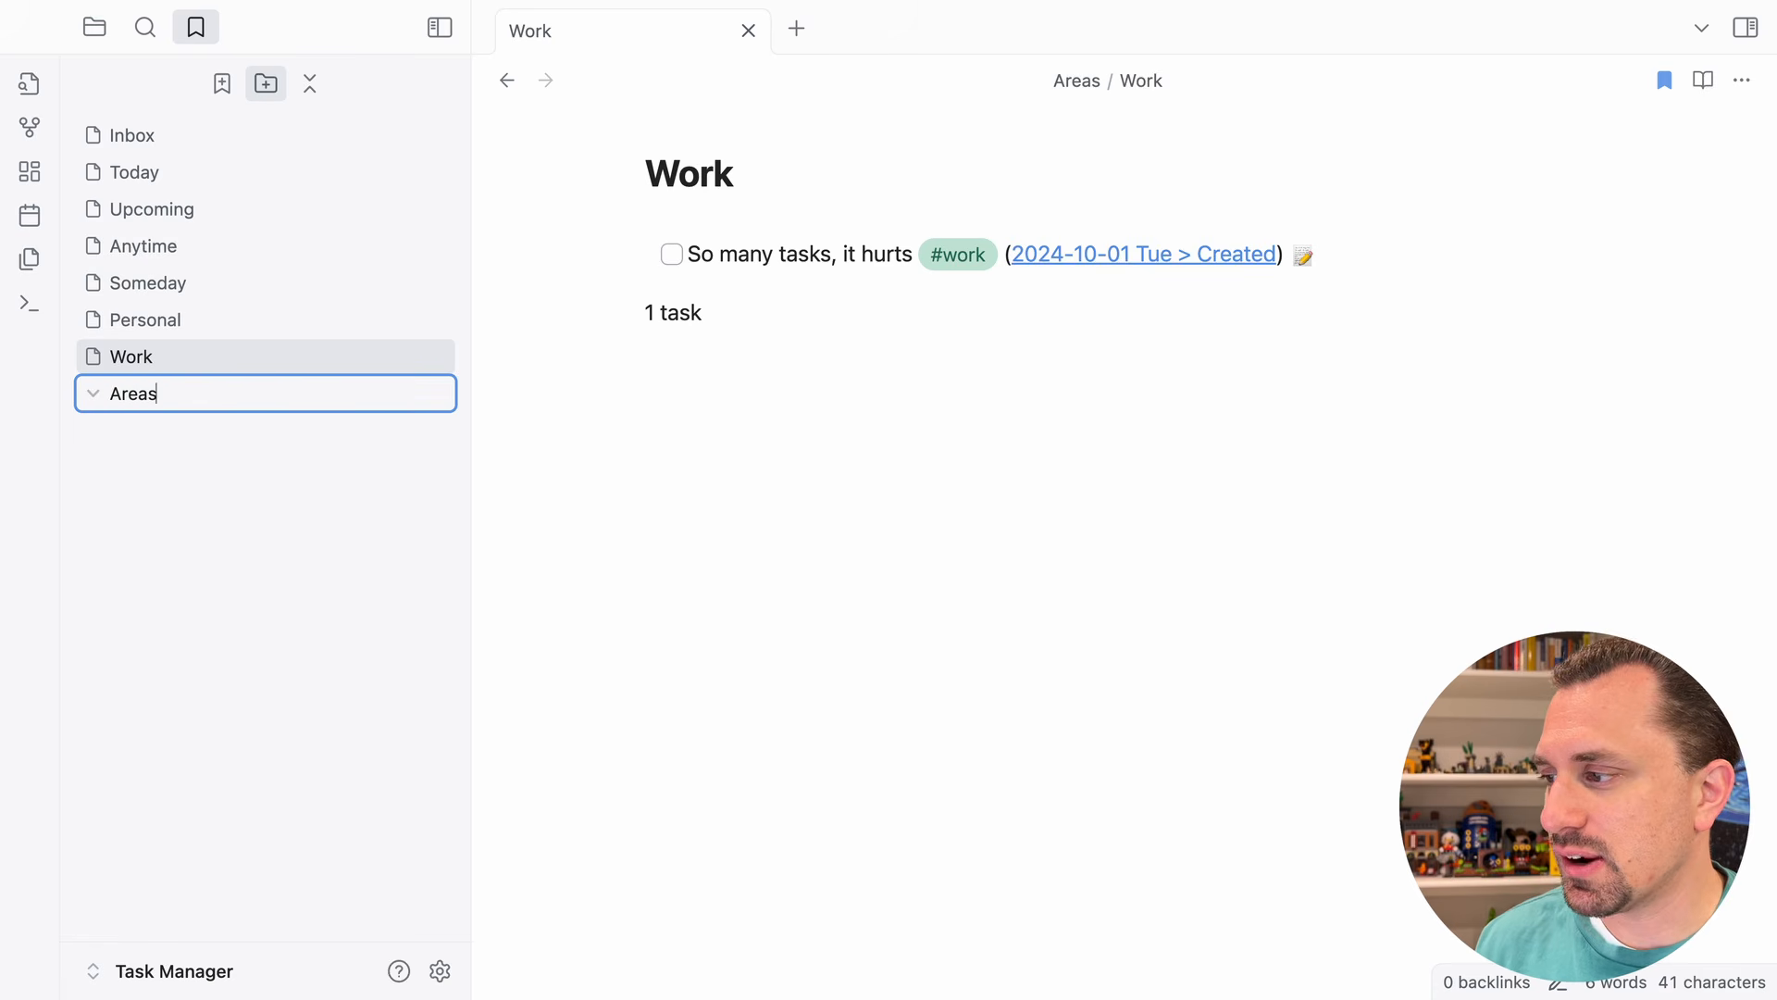
{"action": "left_click_drag", "start_coordinate": [157, 319], "coordinate": [164, 370]}
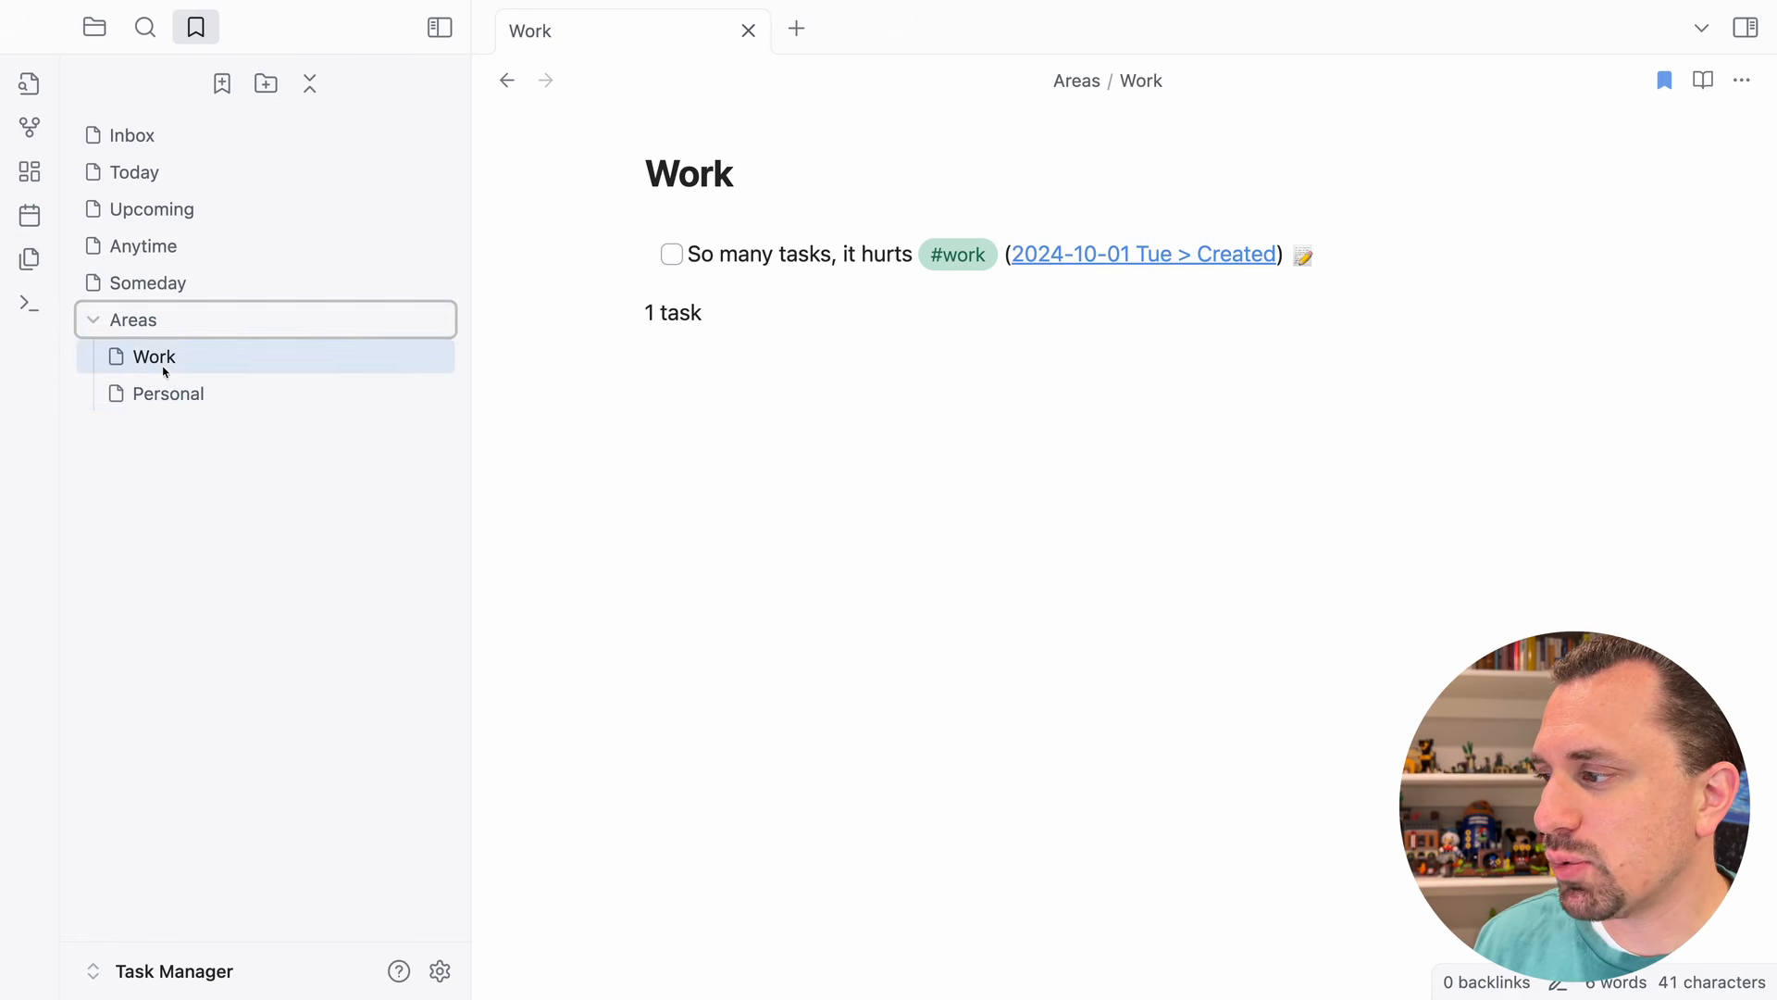
{"action": "left_click", "coordinate": [248, 393]}
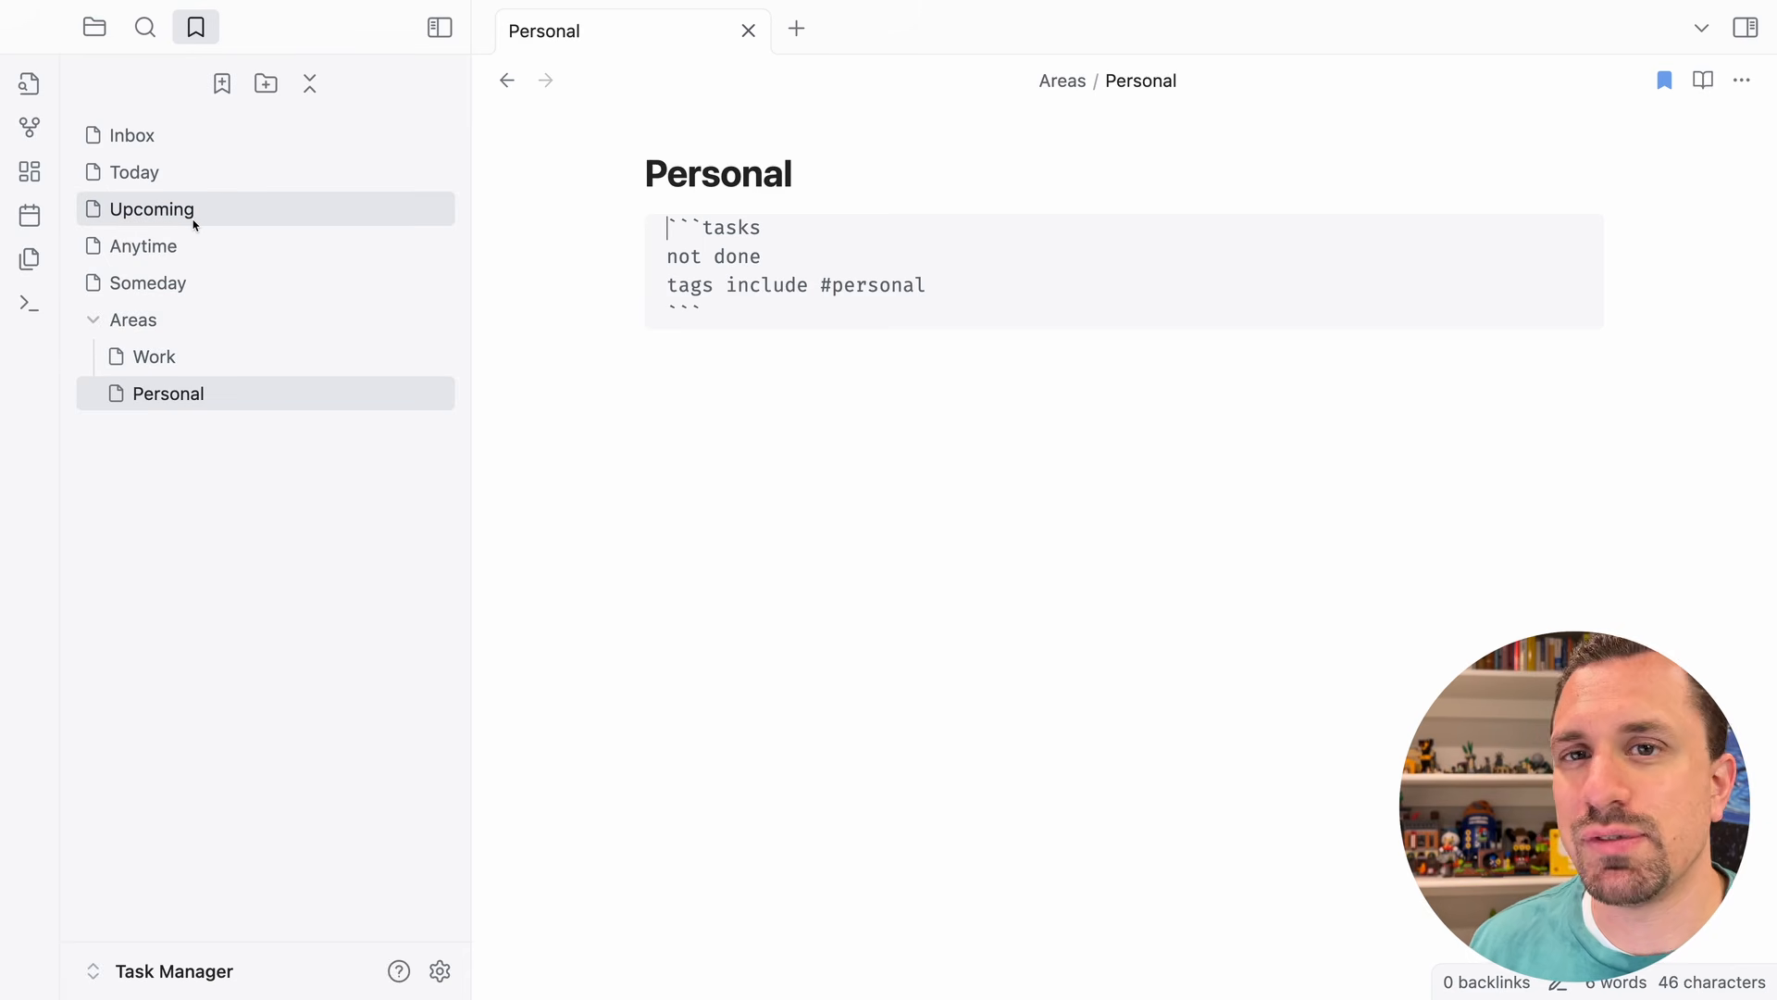
{"action": "left_click", "coordinate": [182, 449]}
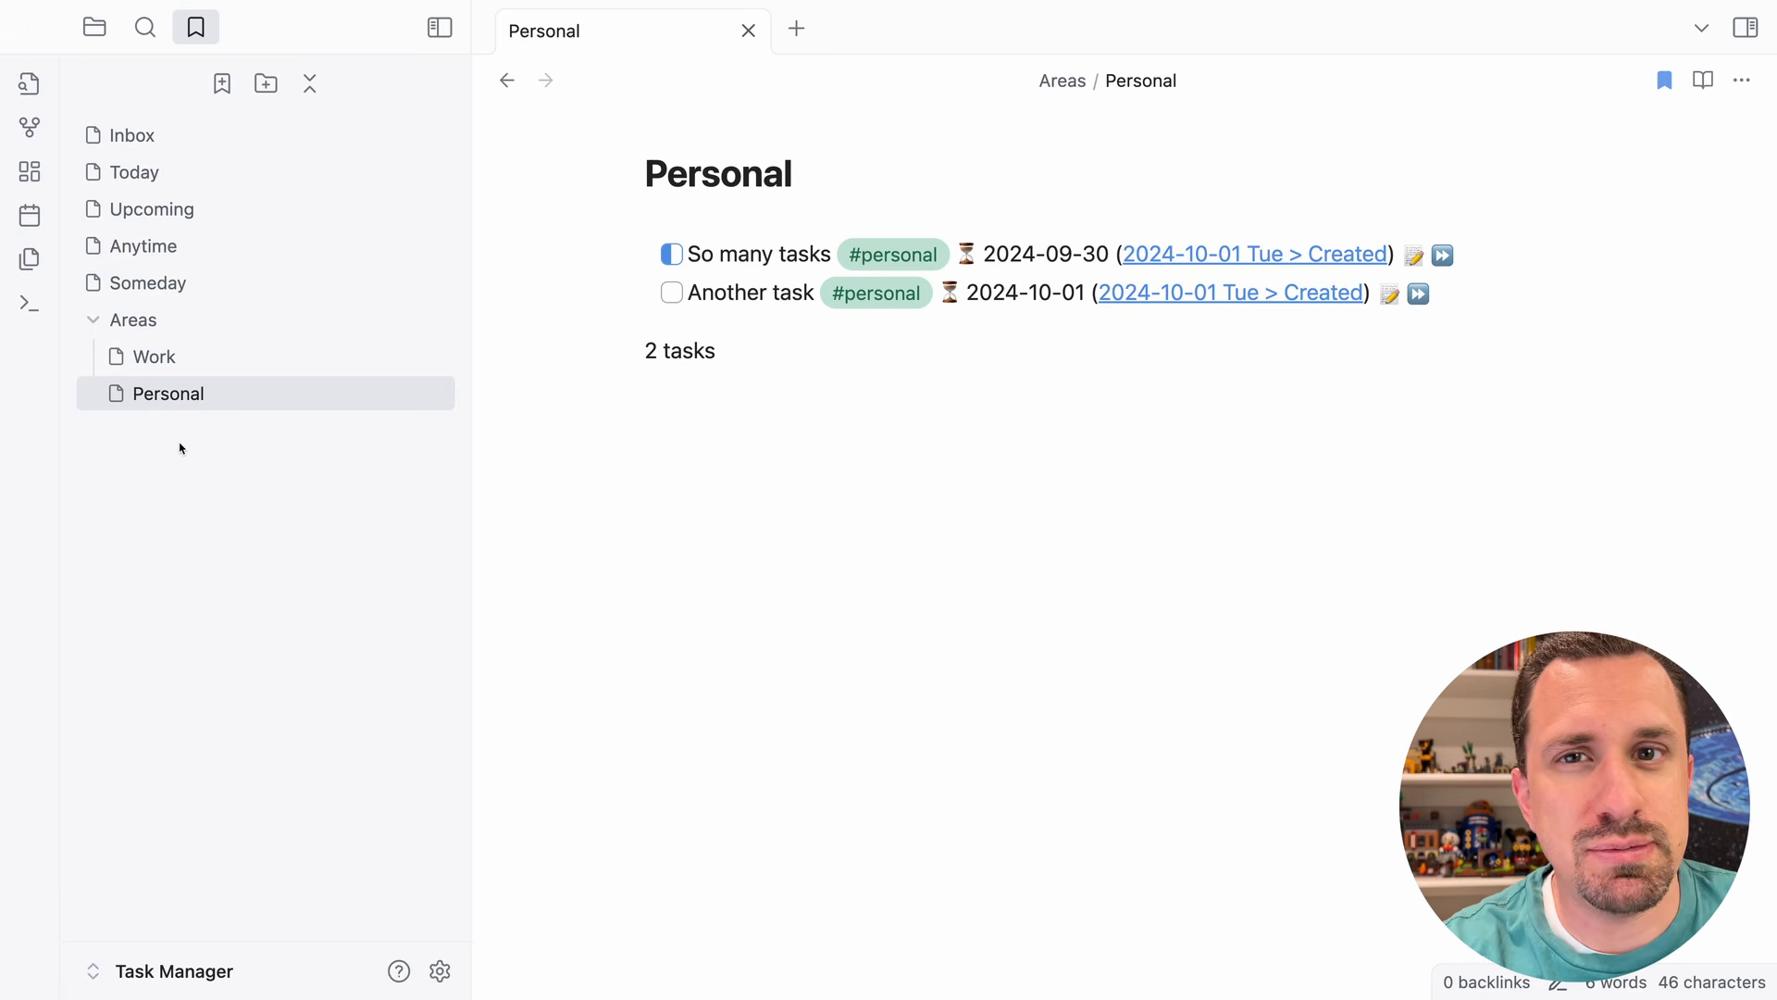
- Return to the file list and create a new note named Project in the _templates folder
{"action": "left_click", "coordinate": [100, 33]}
{"action": "right_click", "coordinate": [154, 137]}
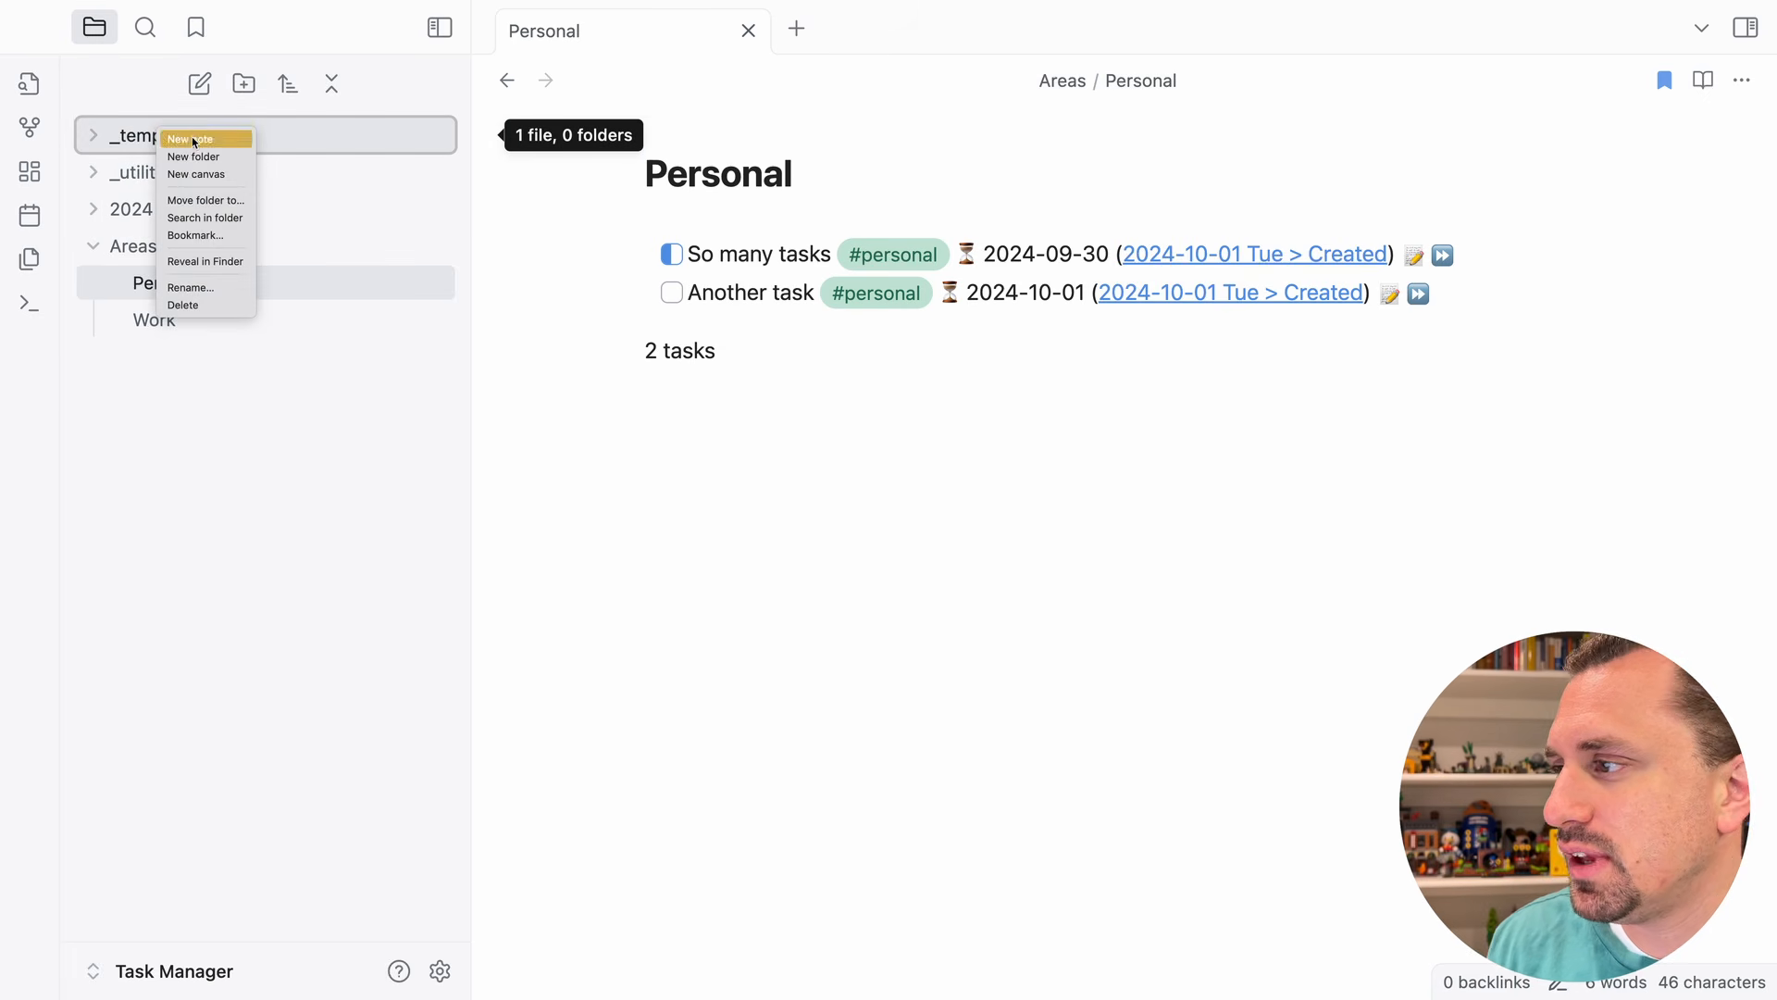
{"action": "left_click", "coordinate": [192, 139]}
{"action": "type", "text": "P"}
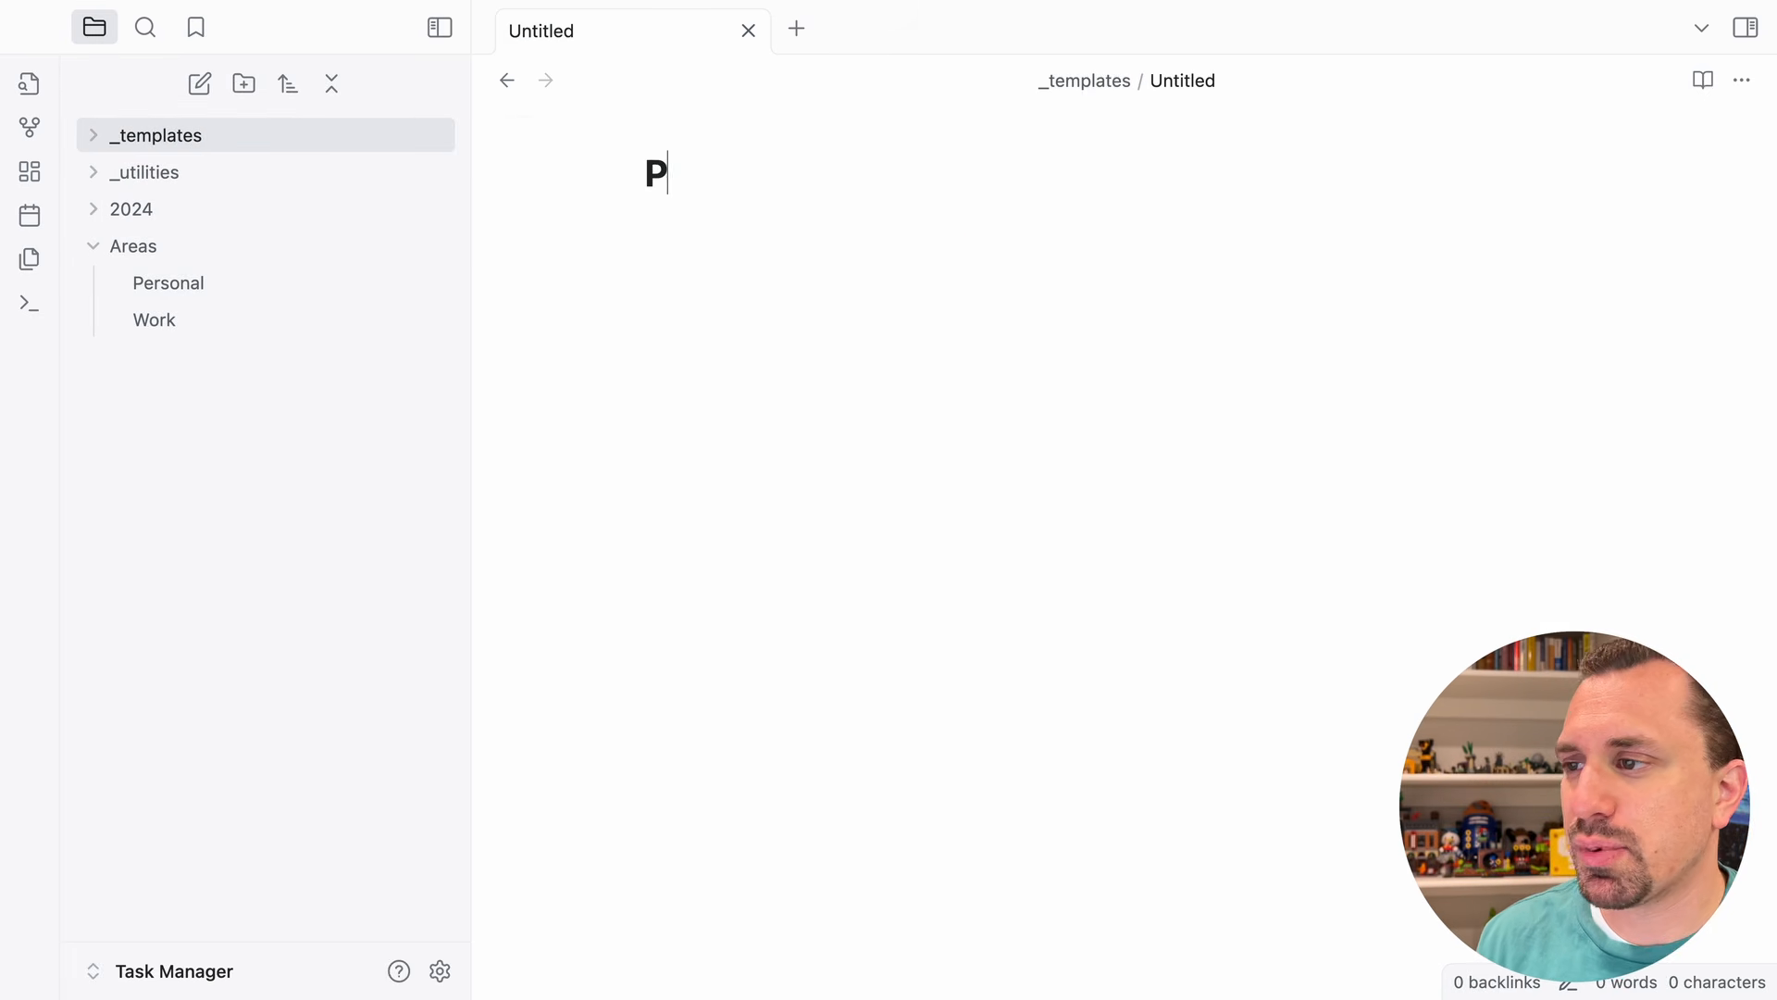
{"action": "type", "text": "roject"}
{"action": "key", "text": "Return"}
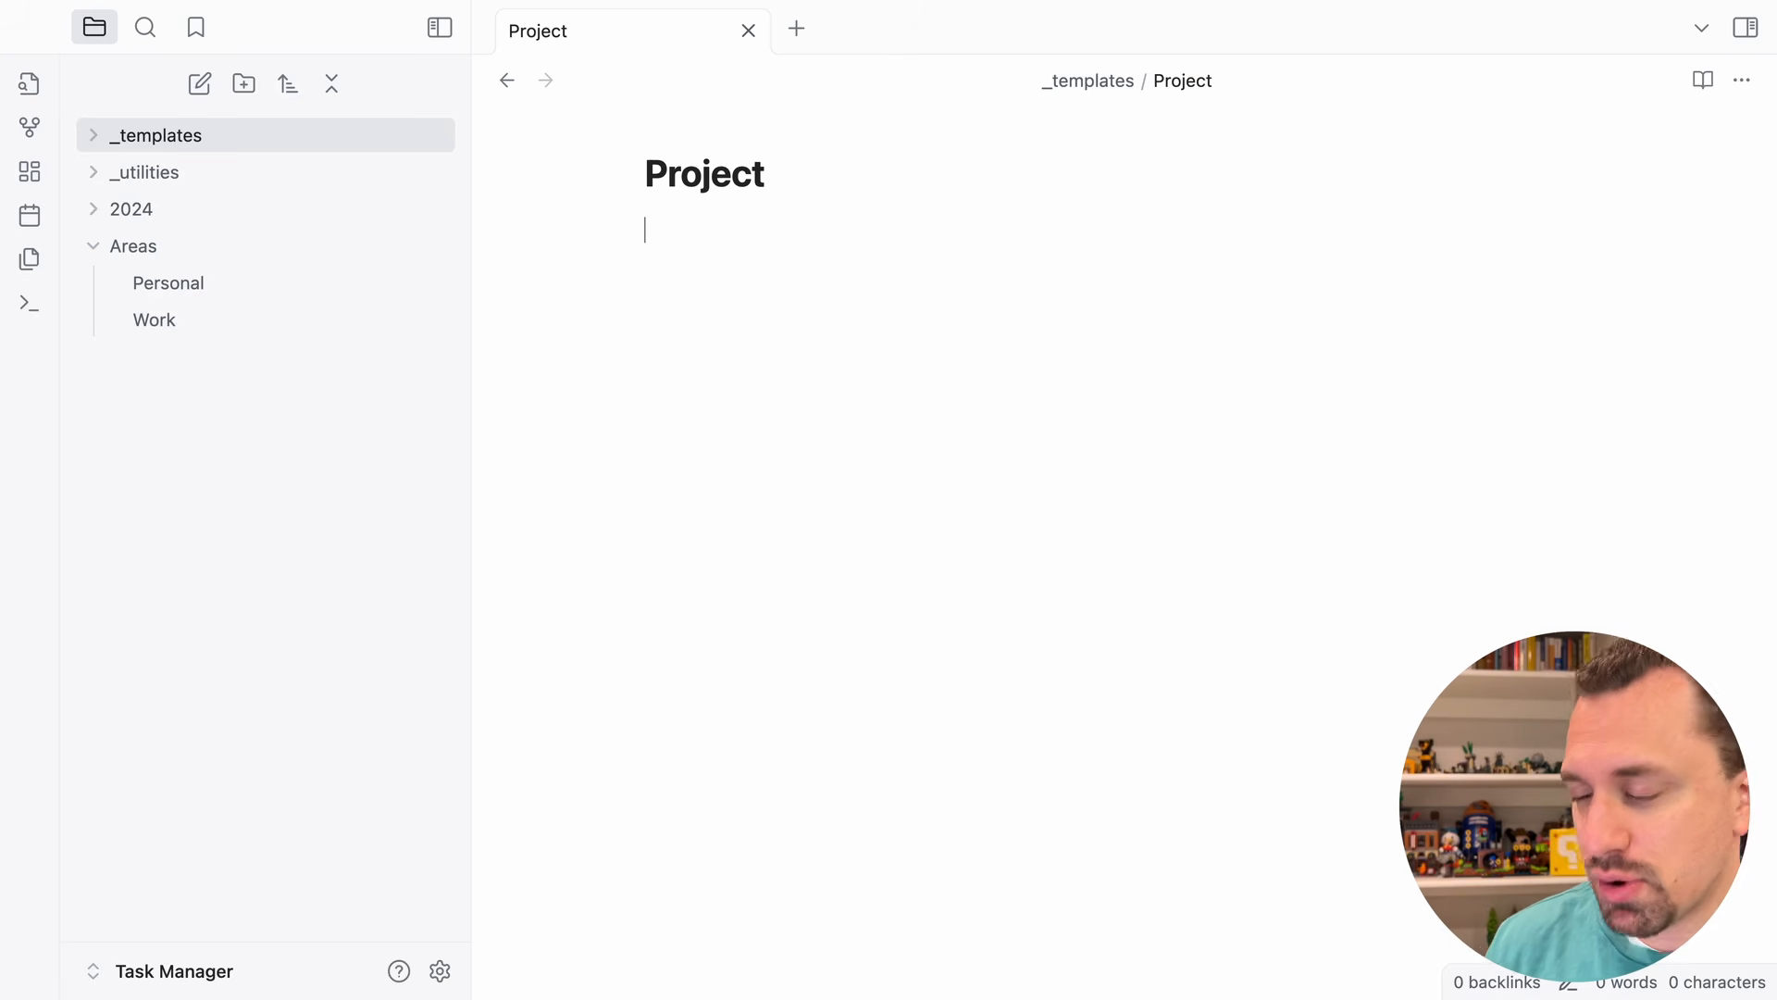
- Add a property named deadline to the Project template and set its property type to Date
{"action": "type", "text": "---"}
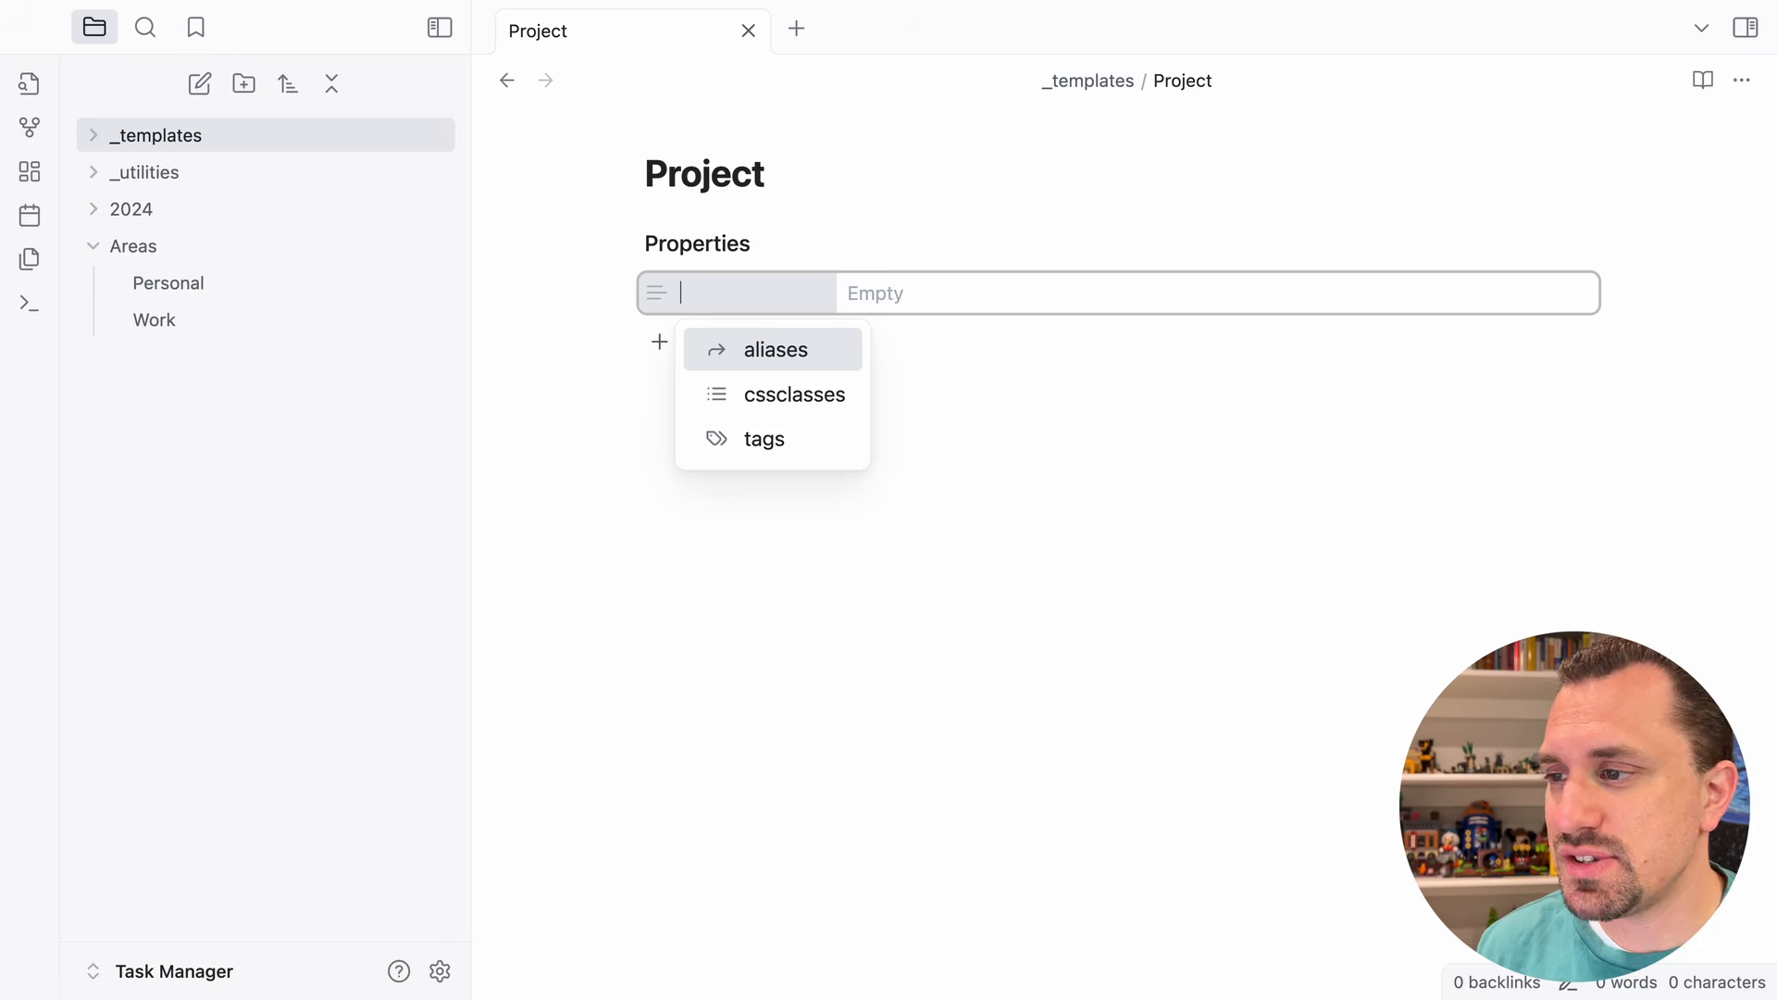
{"action": "type", "text": "deadline"}
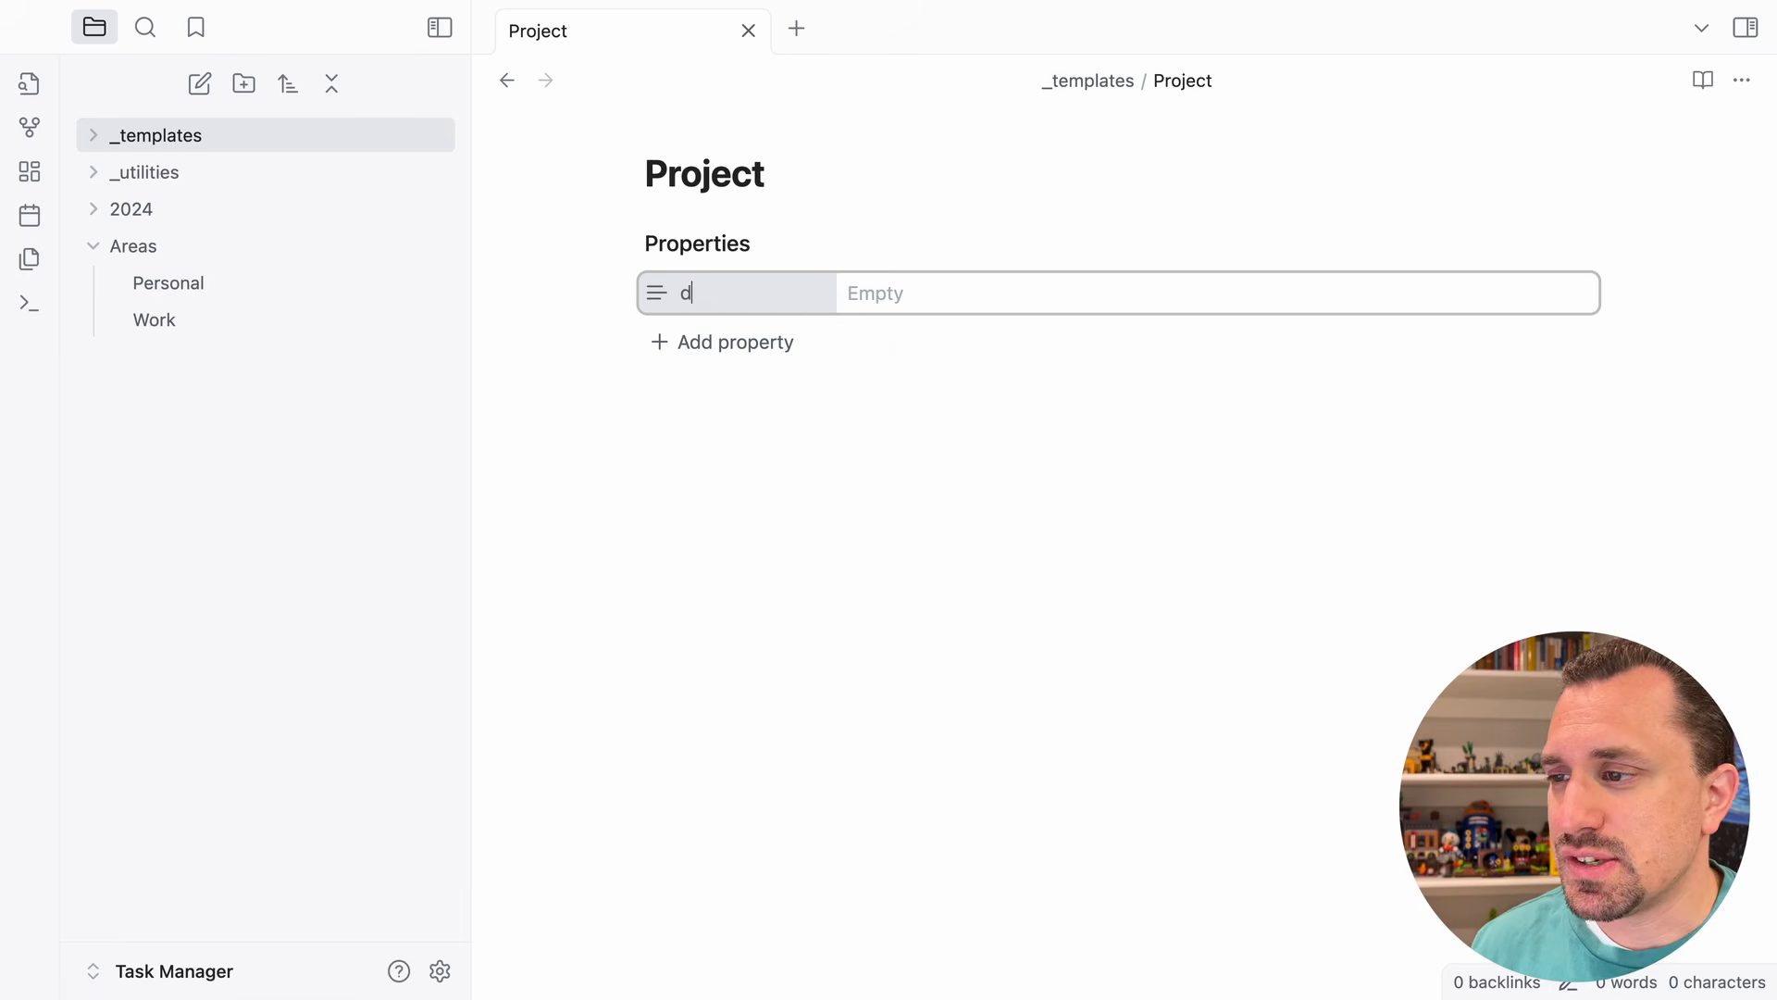
{"action": "left_click", "coordinate": [661, 297]}
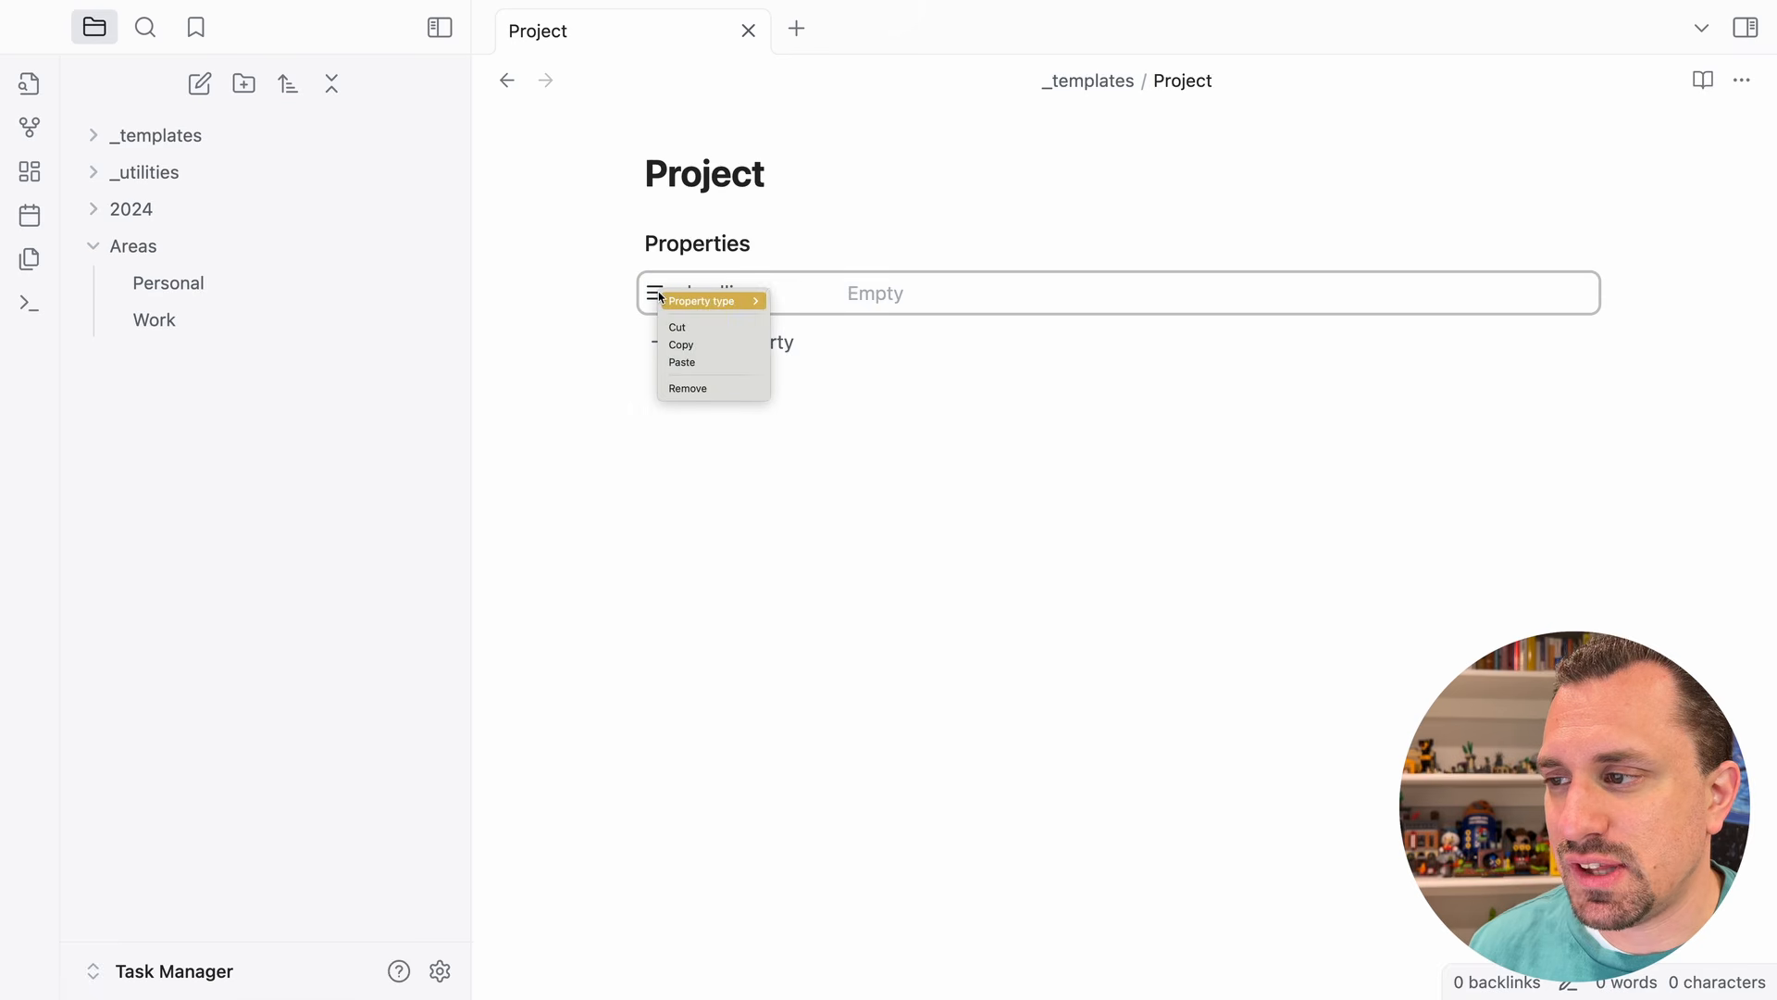
{"action": "mouse_move", "coordinate": [660, 297]}
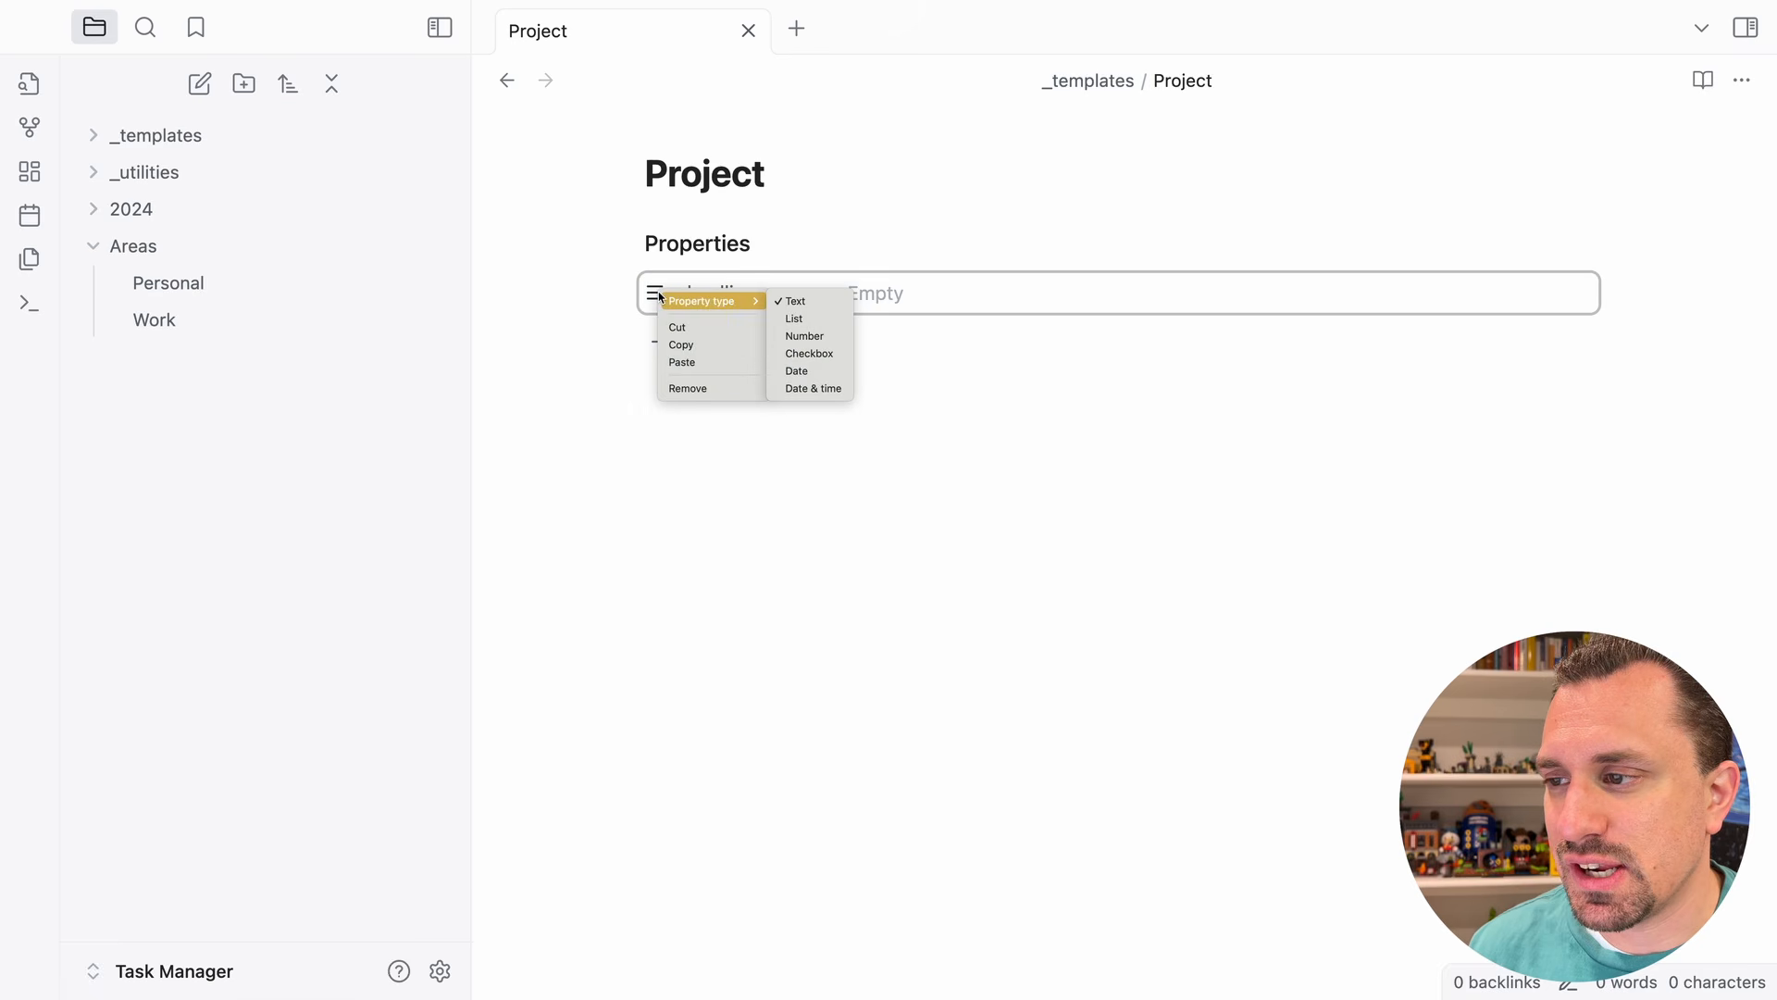
{"action": "left_click", "coordinate": [806, 375]}
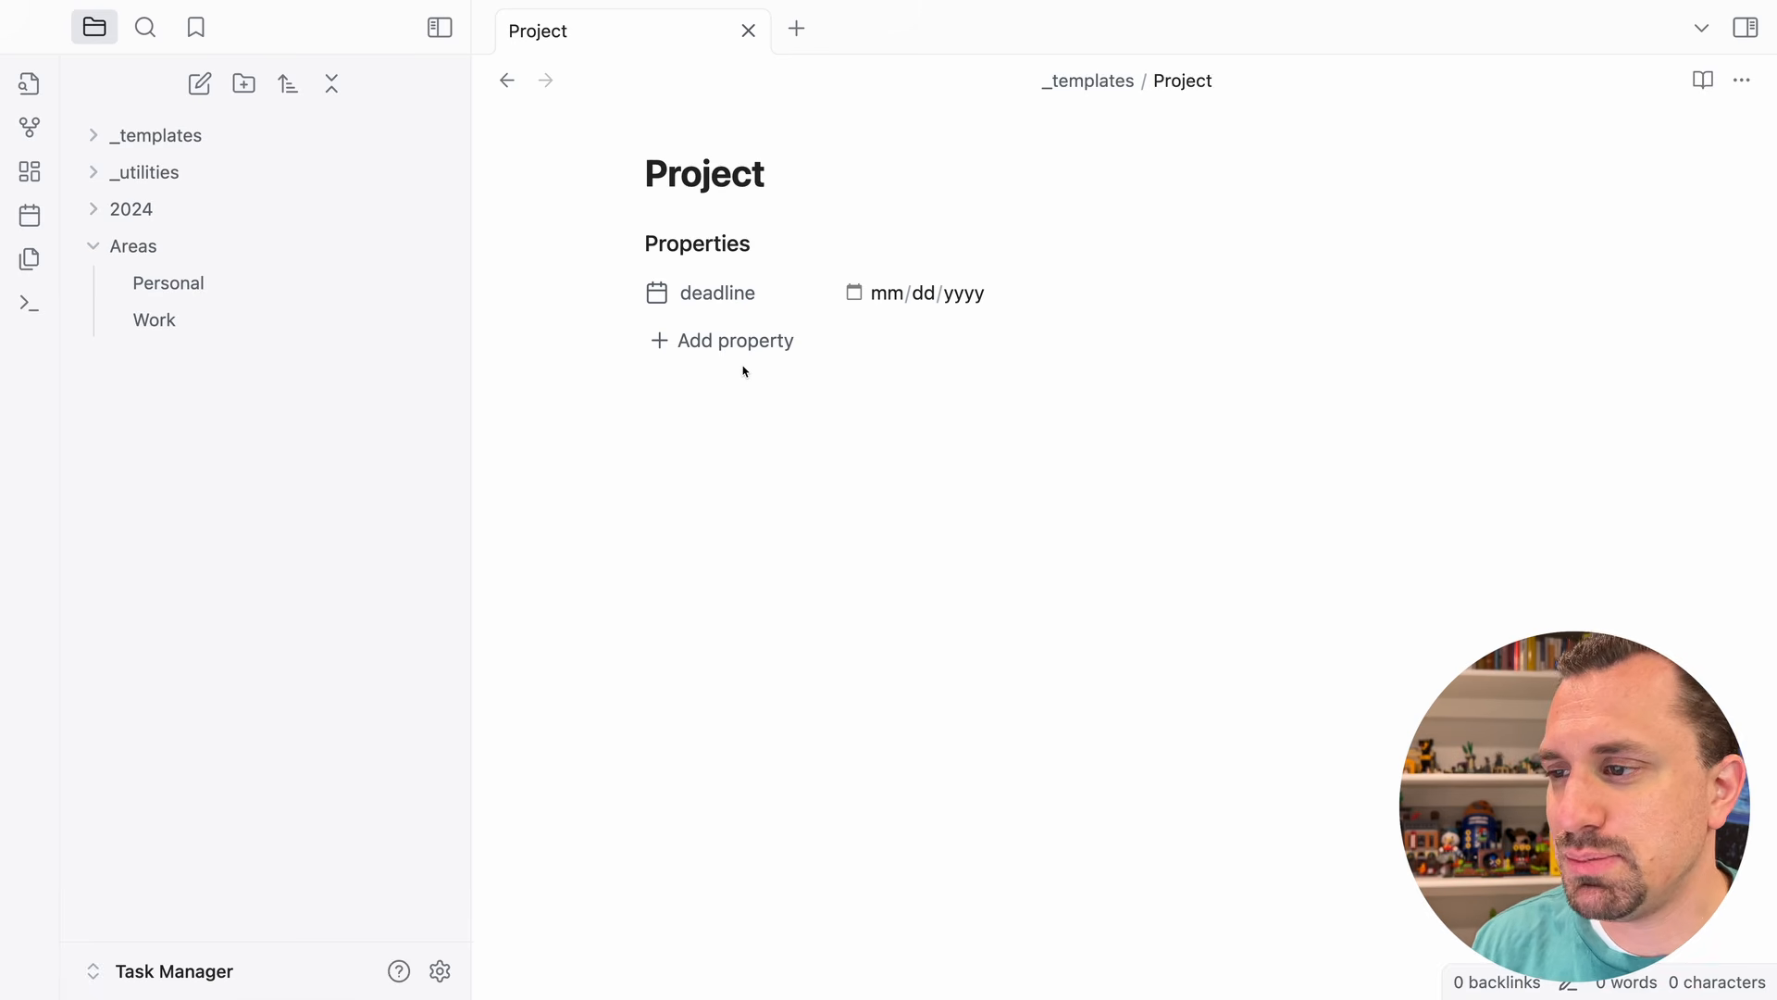
- Add a level-two Tasks heading below the Project template's properties, followed by a horizontal divider
{"action": "left_click", "coordinate": [738, 404]}
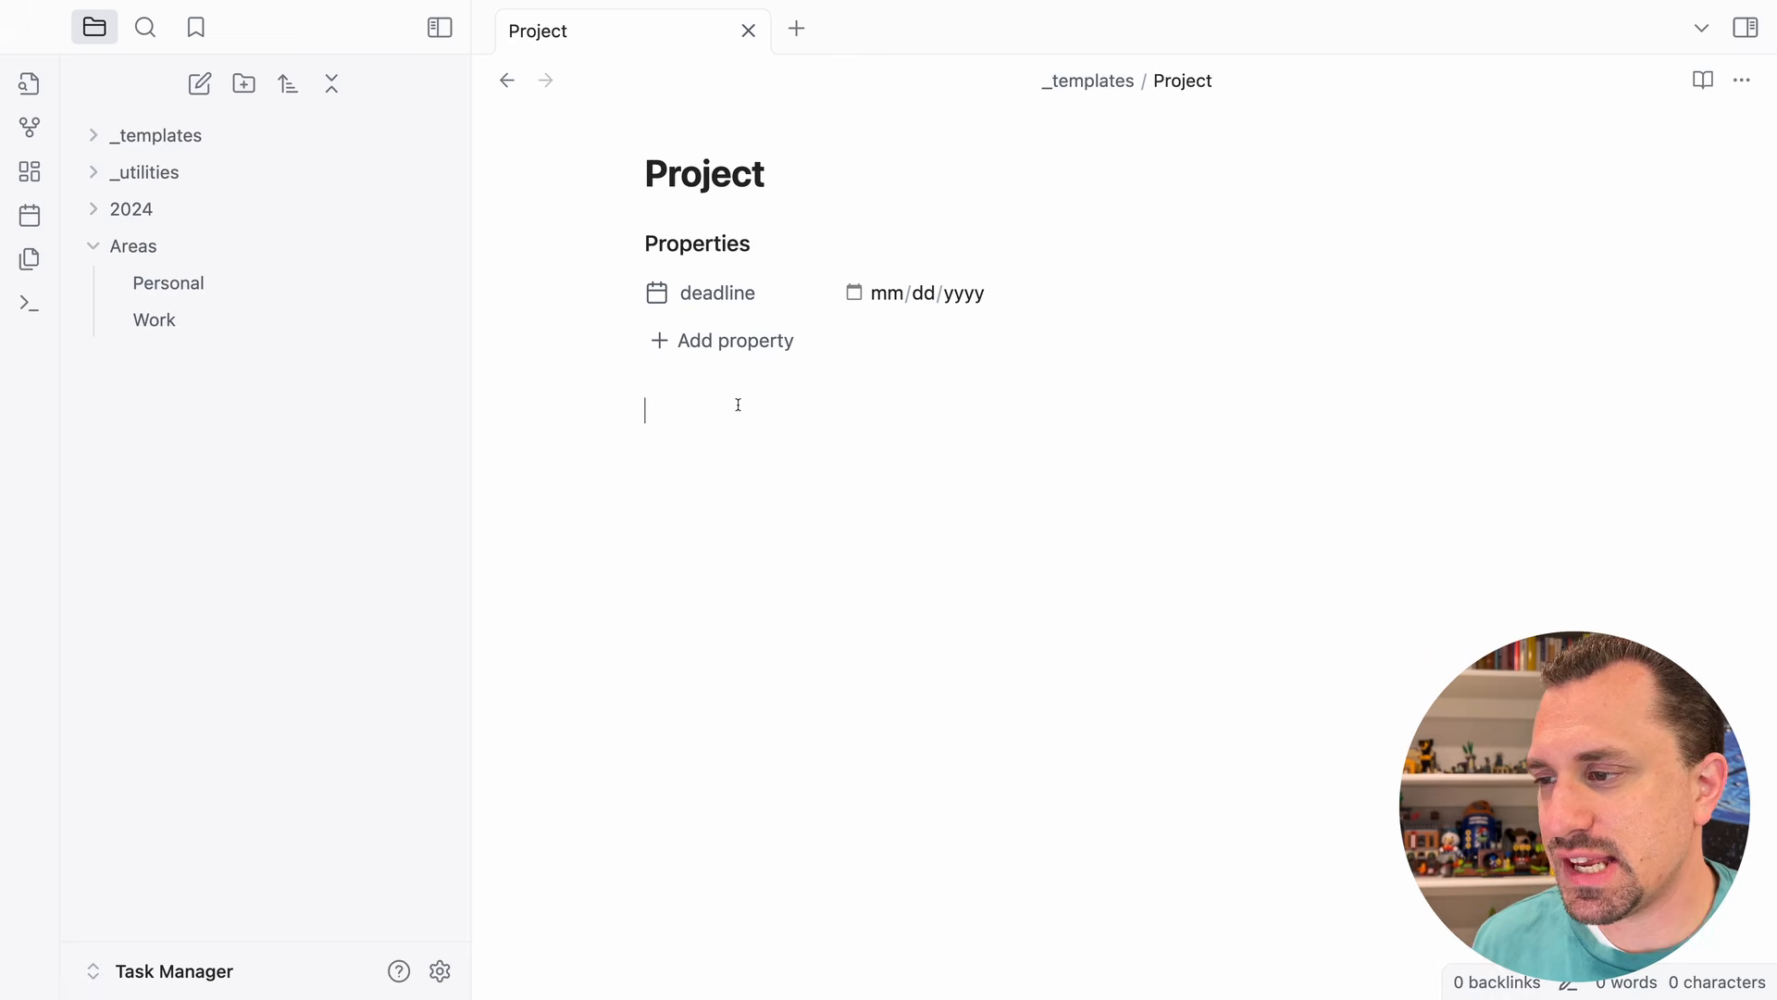
{"action": "type", "text": "## "}
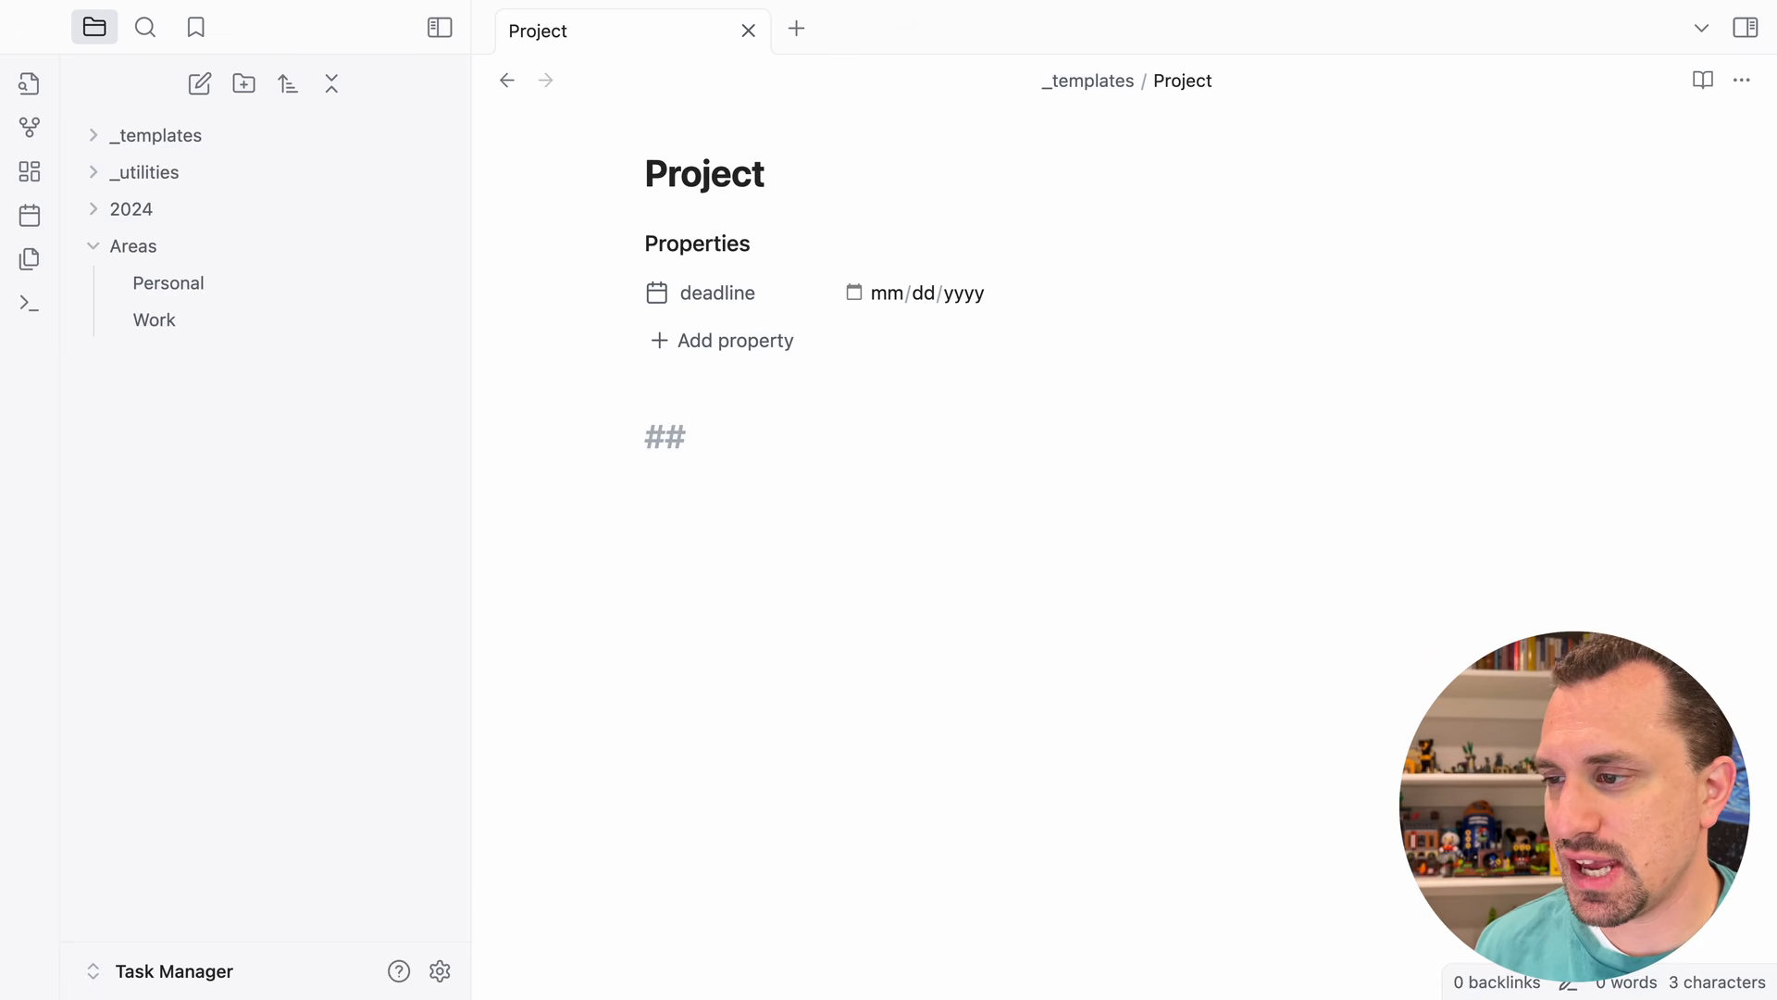
{"action": "type", "text": "Tasks"}
{"action": "key", "text": "Return"}
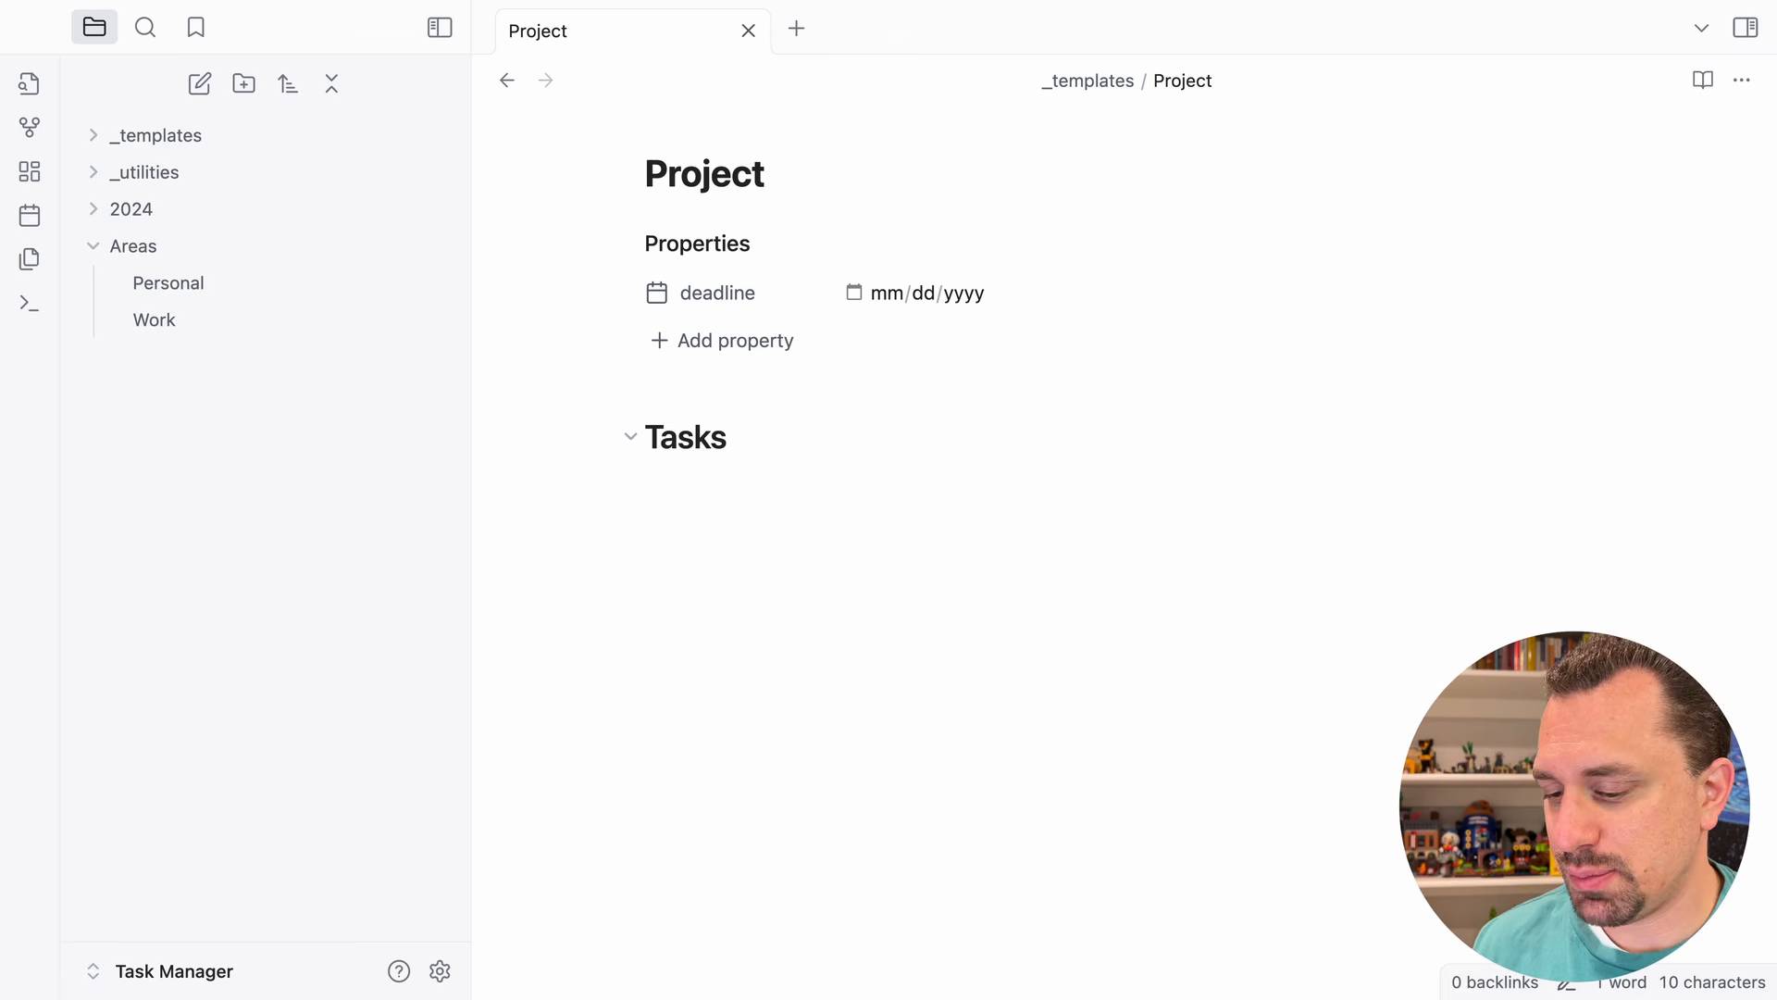
{"action": "type", "text": "---"}
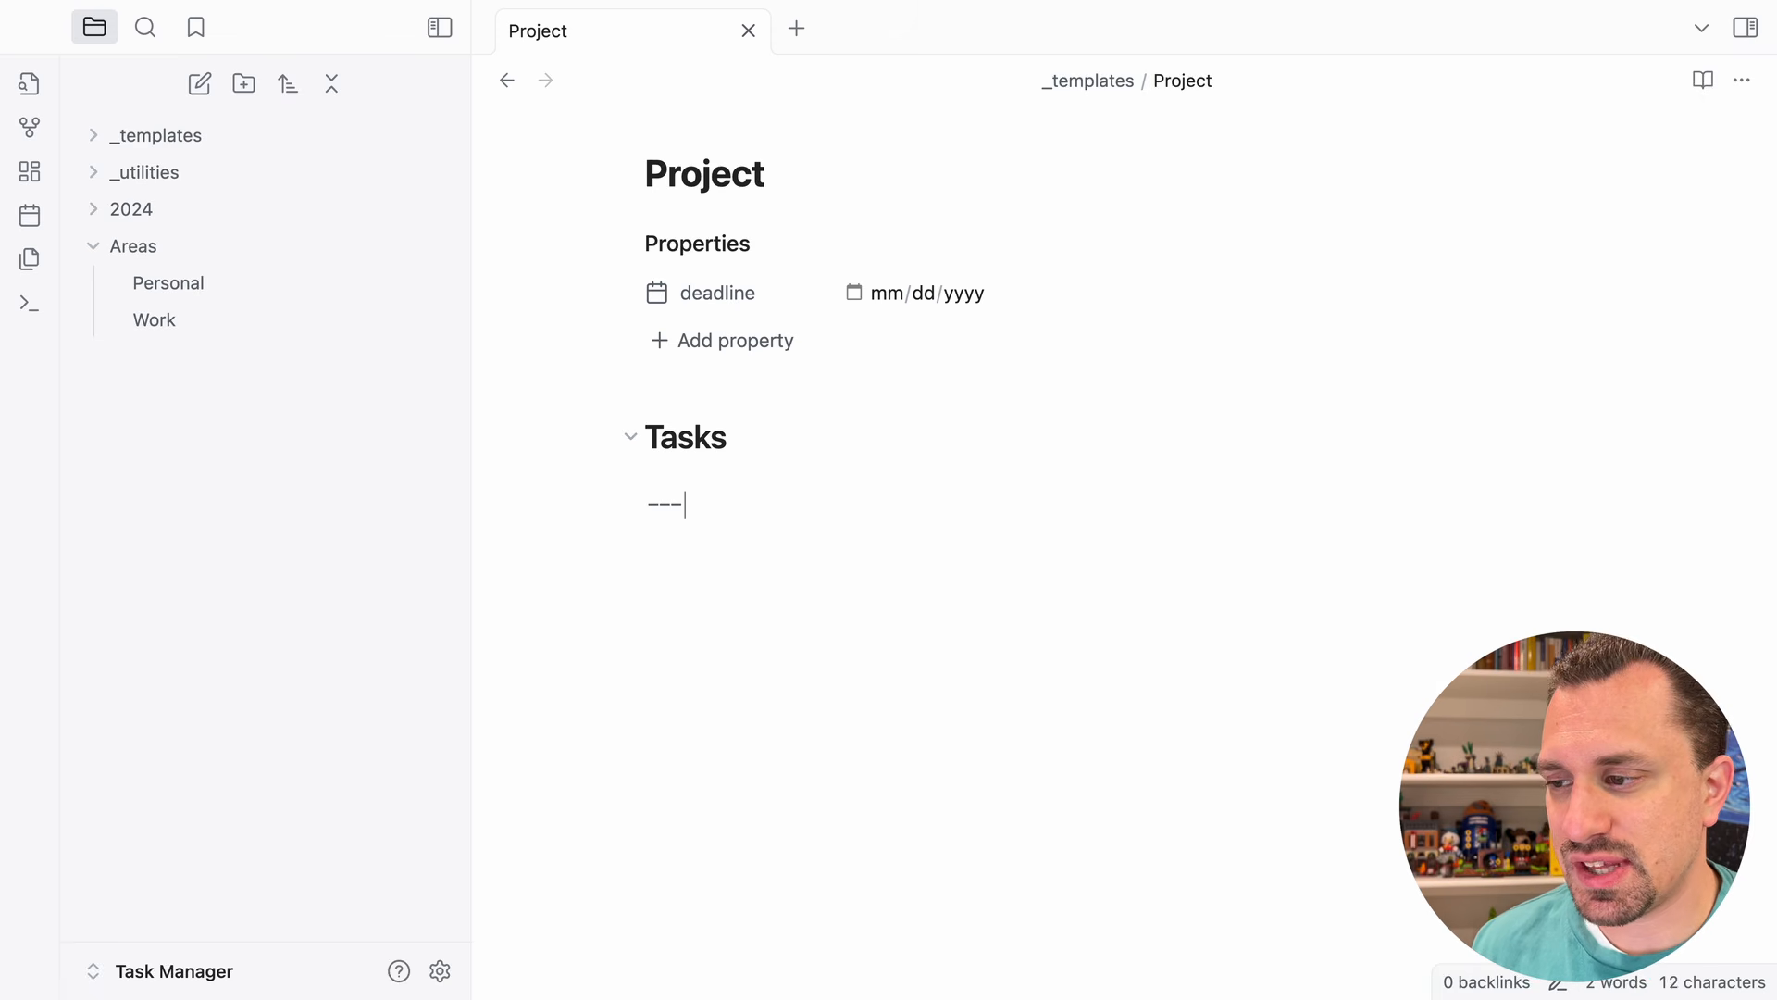
{"action": "key", "text": "Return"}
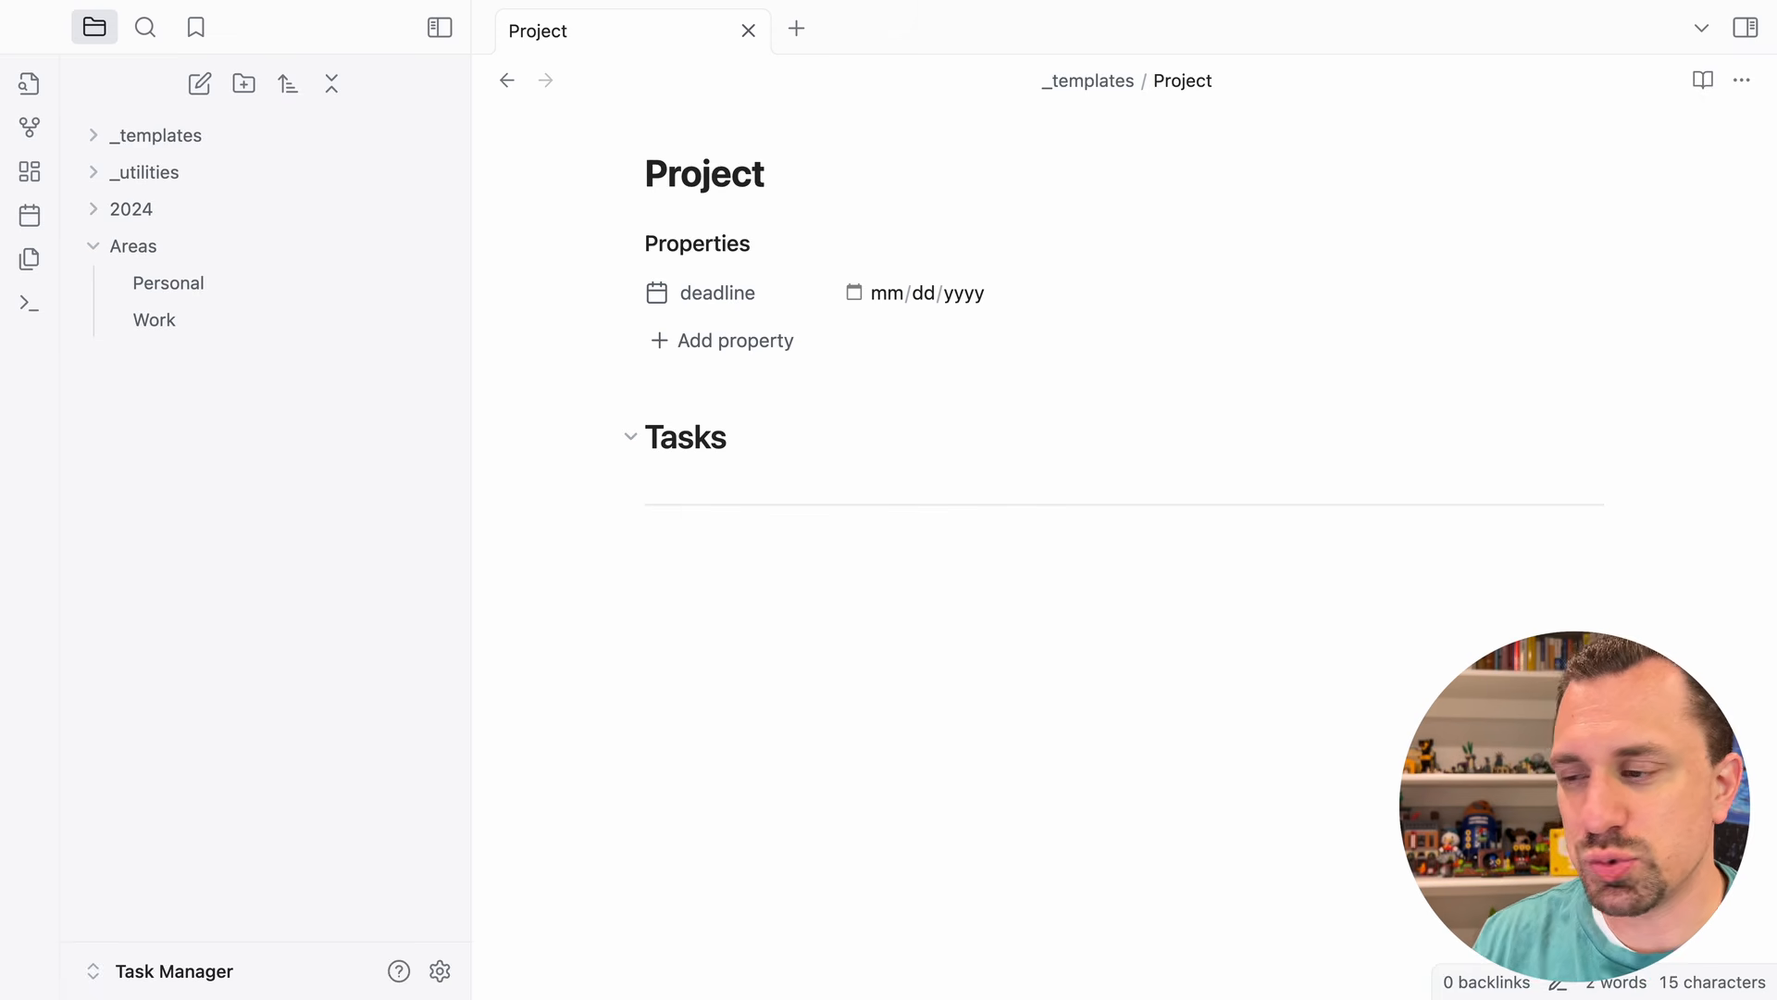
- Add a level-two Notes heading below the divider in the Project template
{"action": "type", "text": "## NO"}
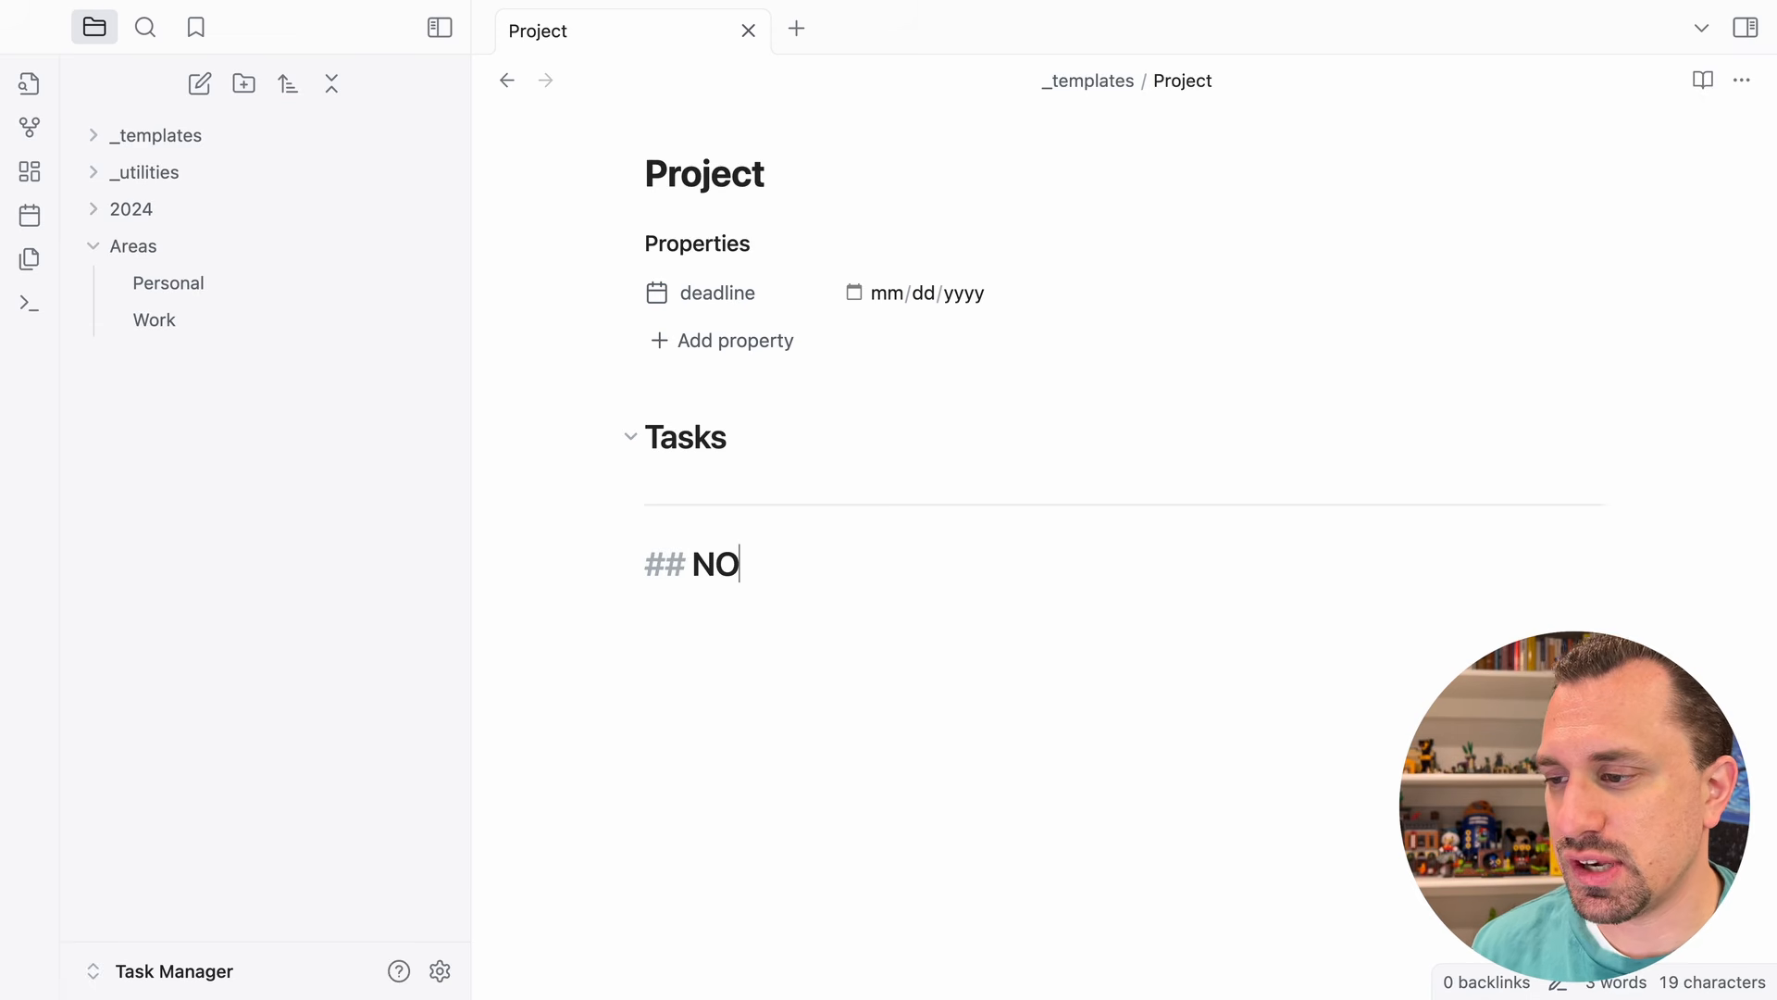
{"action": "key", "text": "BackSpace"}
{"action": "type", "text": "tes"}
{"action": "key", "text": "BackSpace"}
{"action": "key", "text": "BackSpace"}
{"action": "key", "text": "BackSpace"}
{"action": "type", "text": "otes"}
{"action": "key", "text": "Return"}
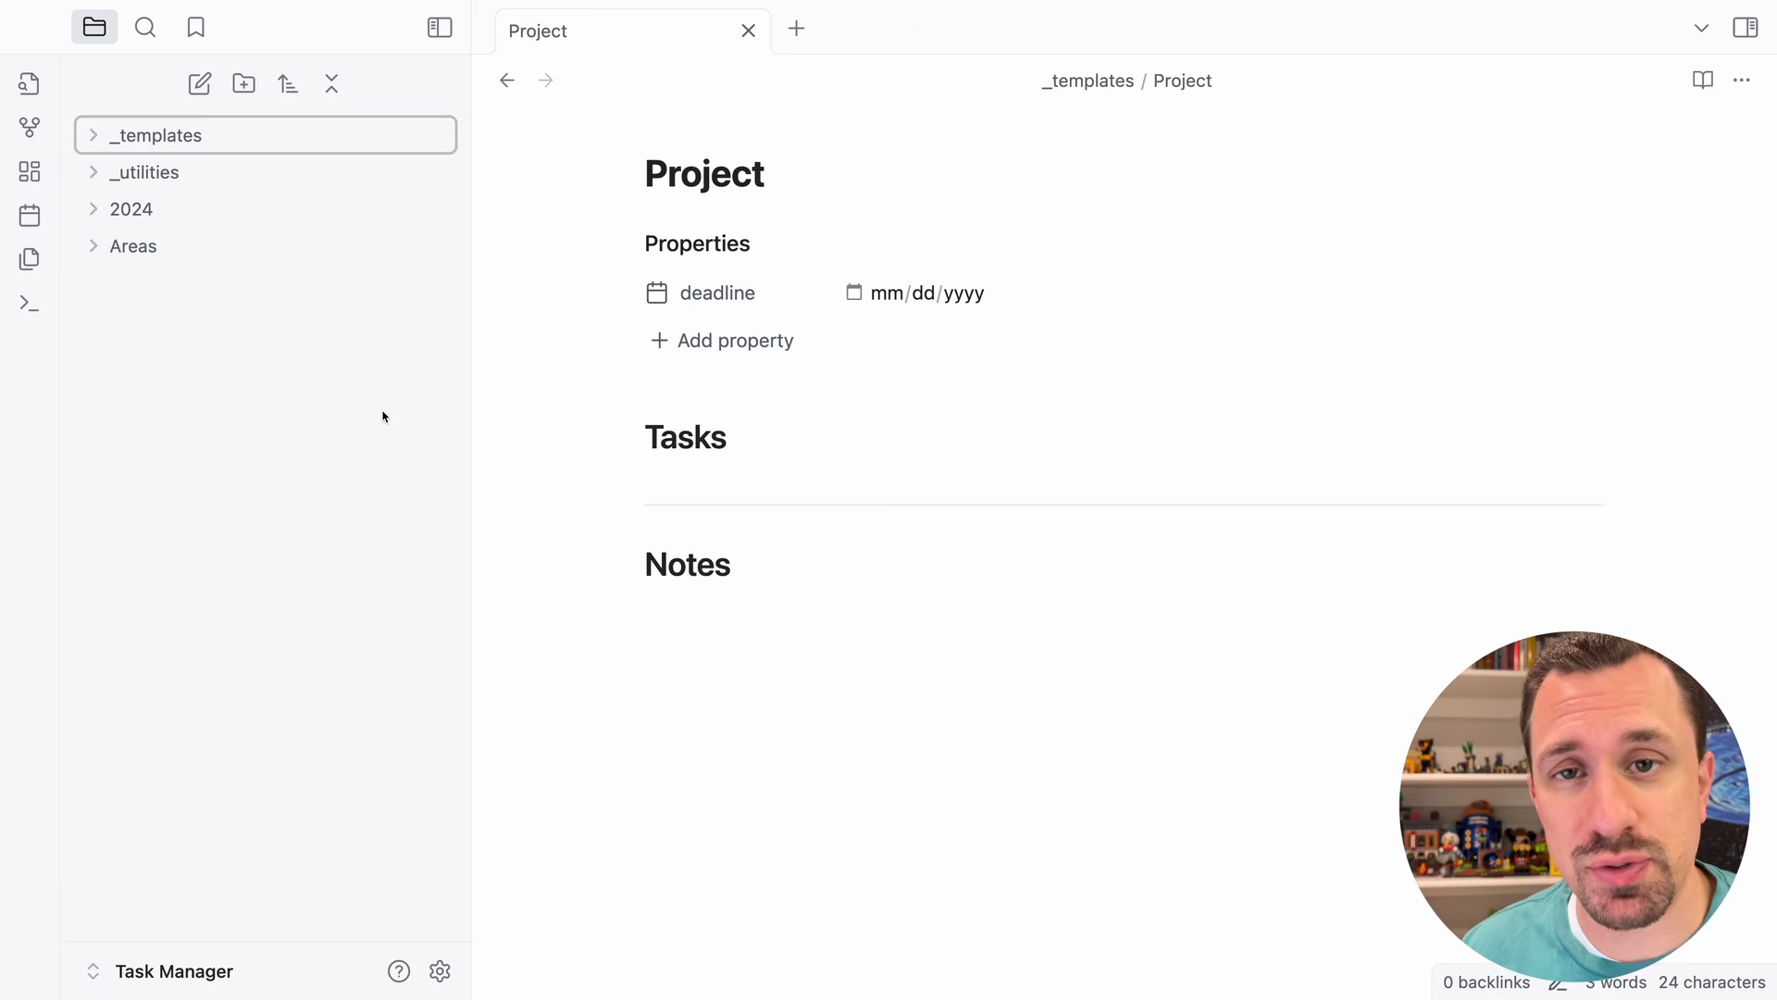
- Create a new vault folder named Projects and expand it
{"action": "left_click", "coordinate": [245, 84]}
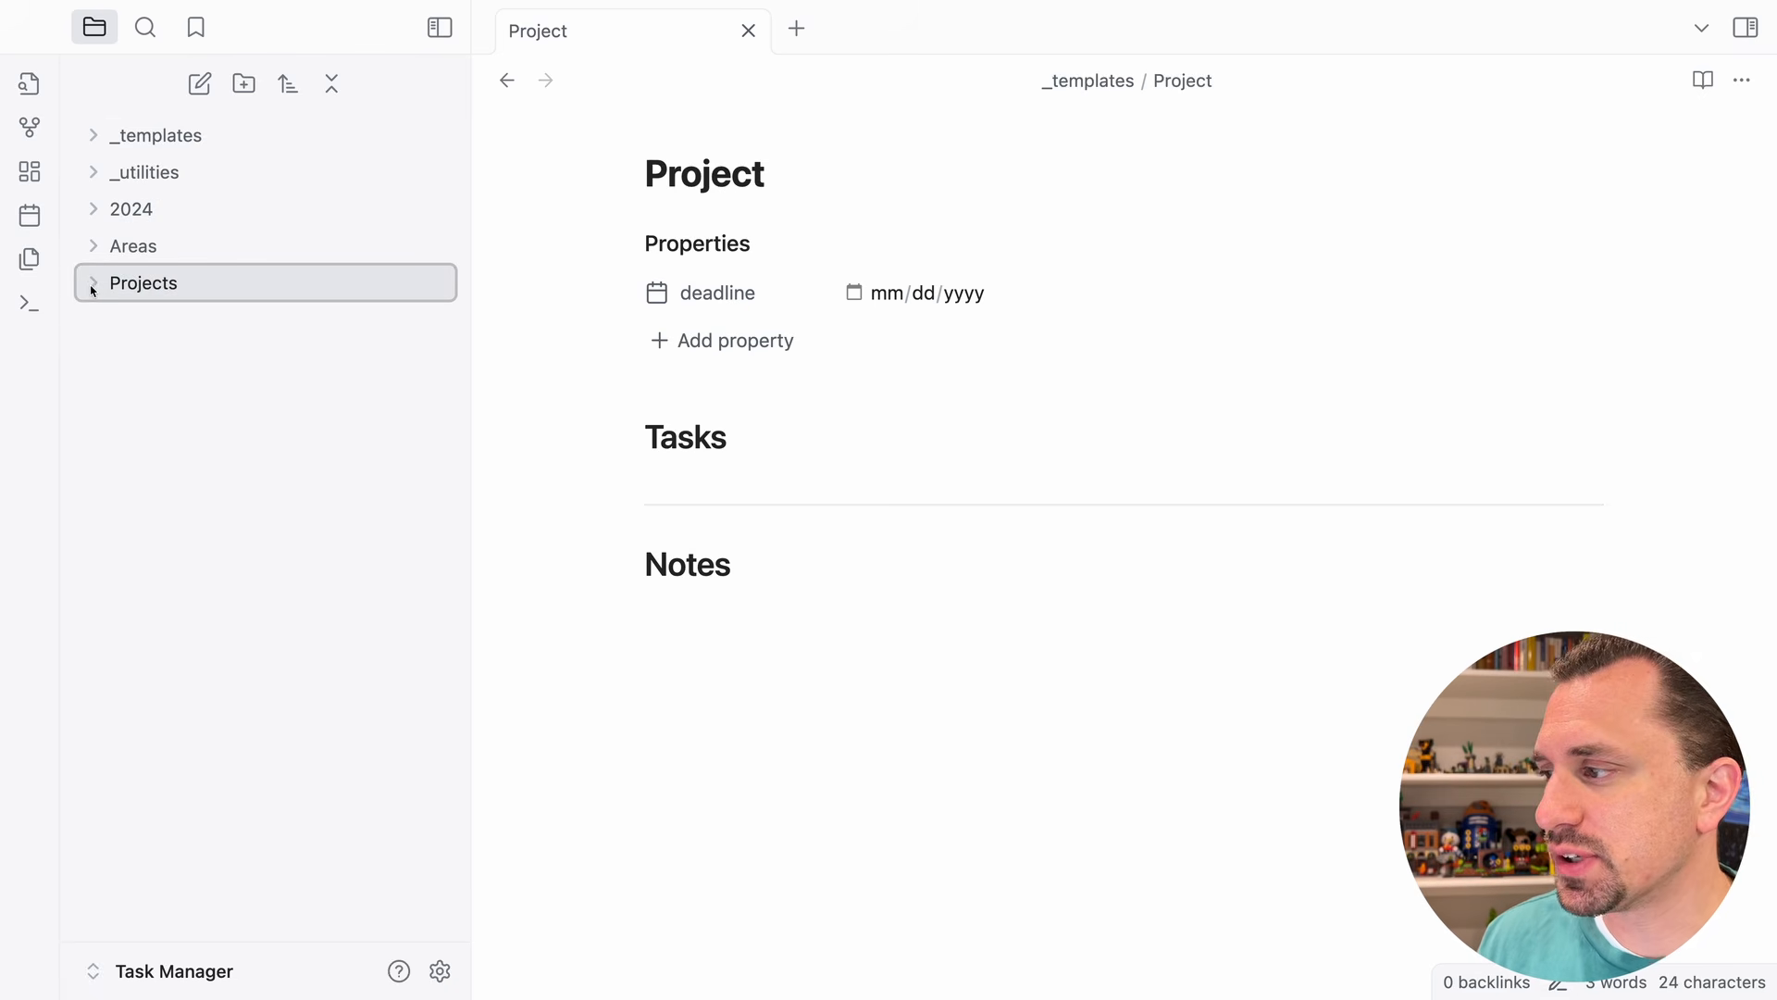
{"action": "left_click", "coordinate": [200, 292]}
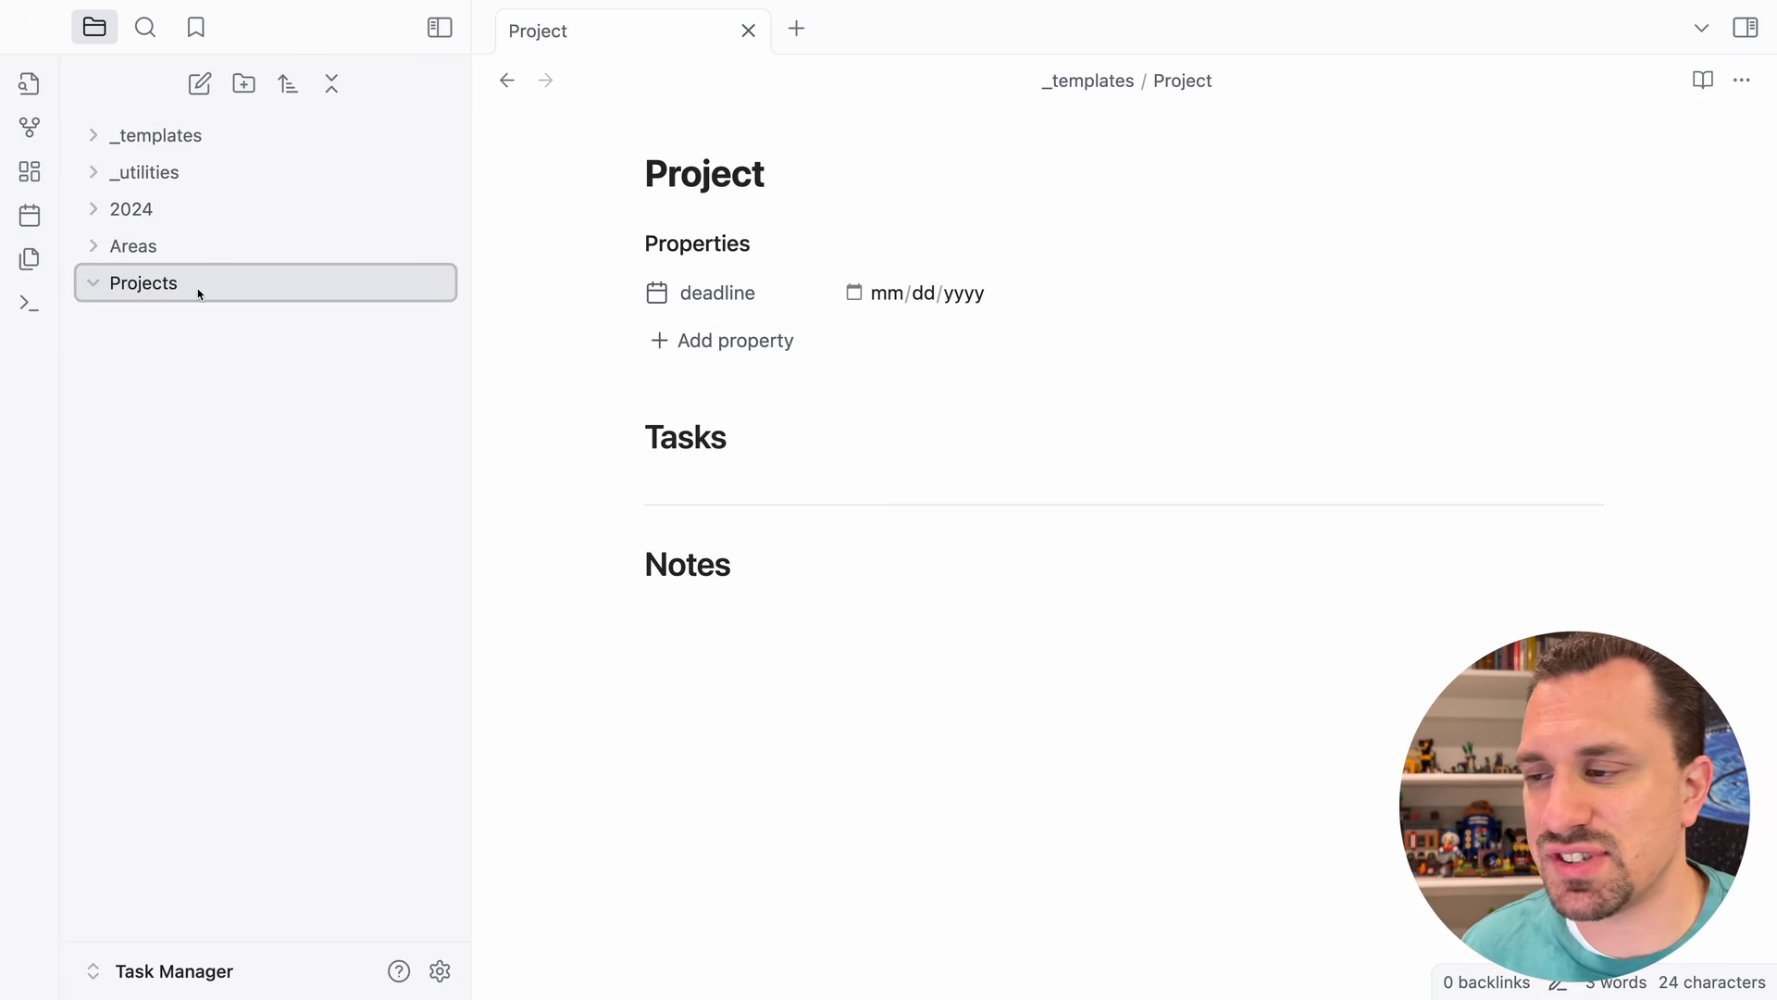
- Create a subfolder named Active inside the Projects folder
{"action": "right_click", "coordinate": [198, 294]}
{"action": "left_click", "coordinate": [237, 313]}
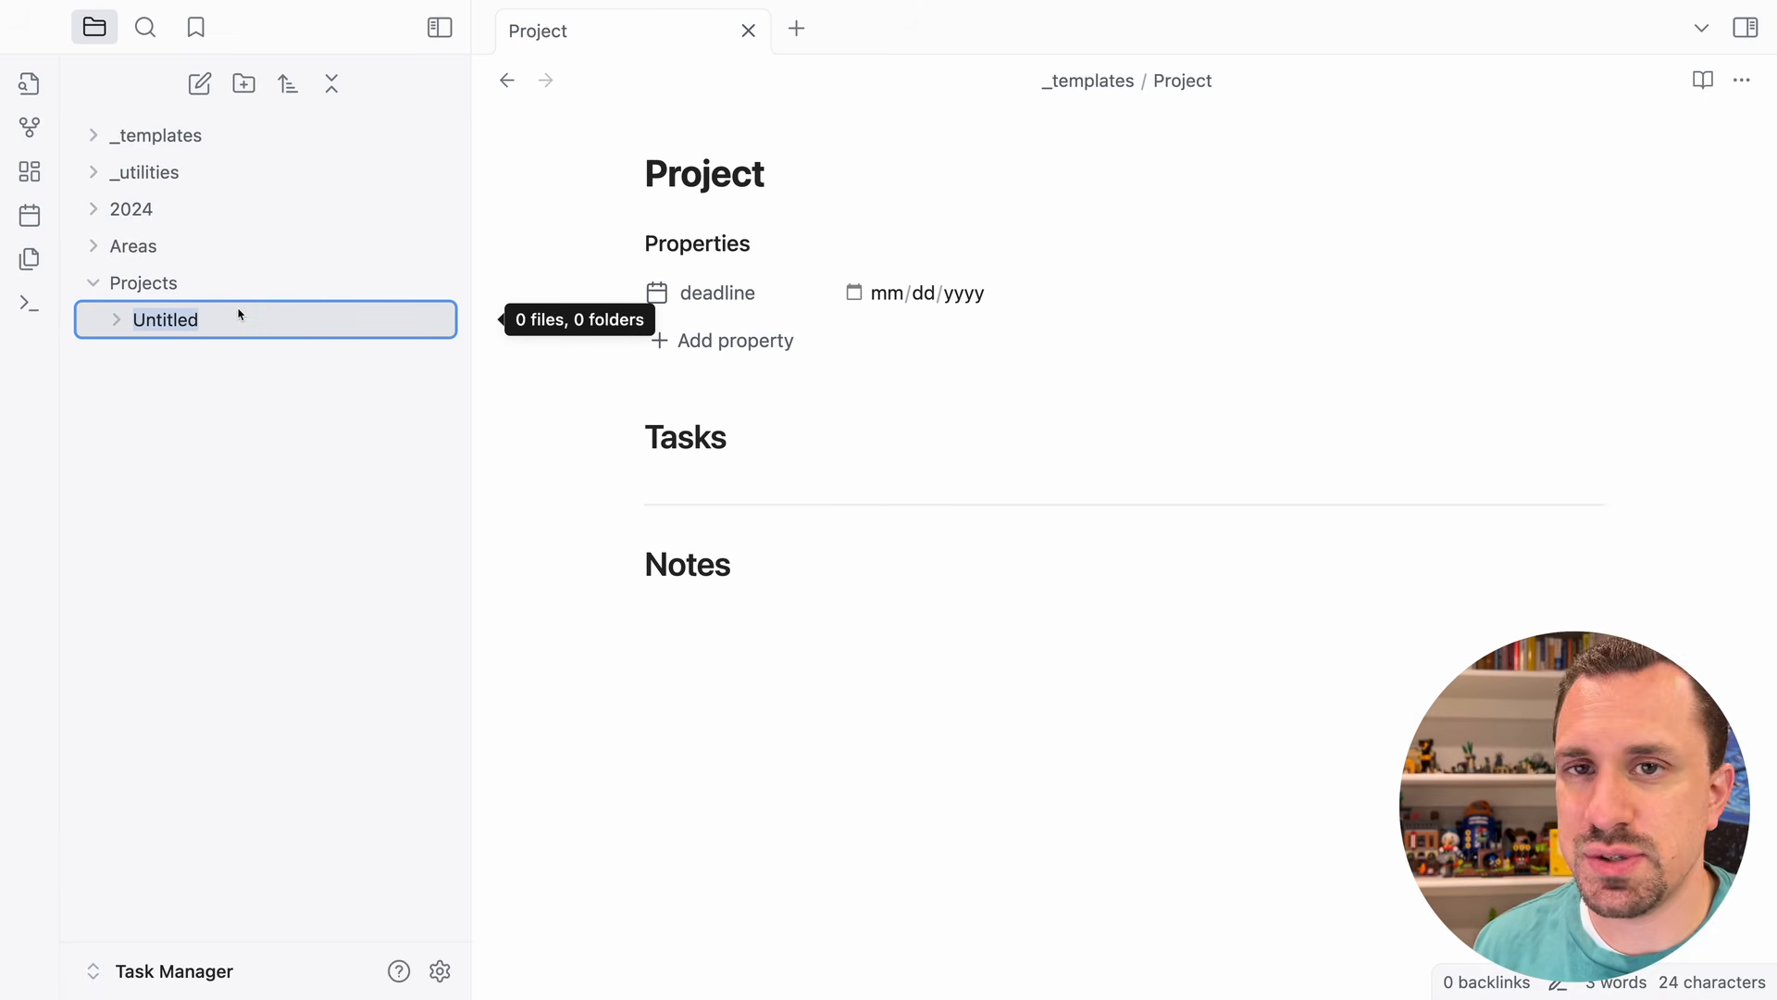
{"action": "type", "text": "Active"}
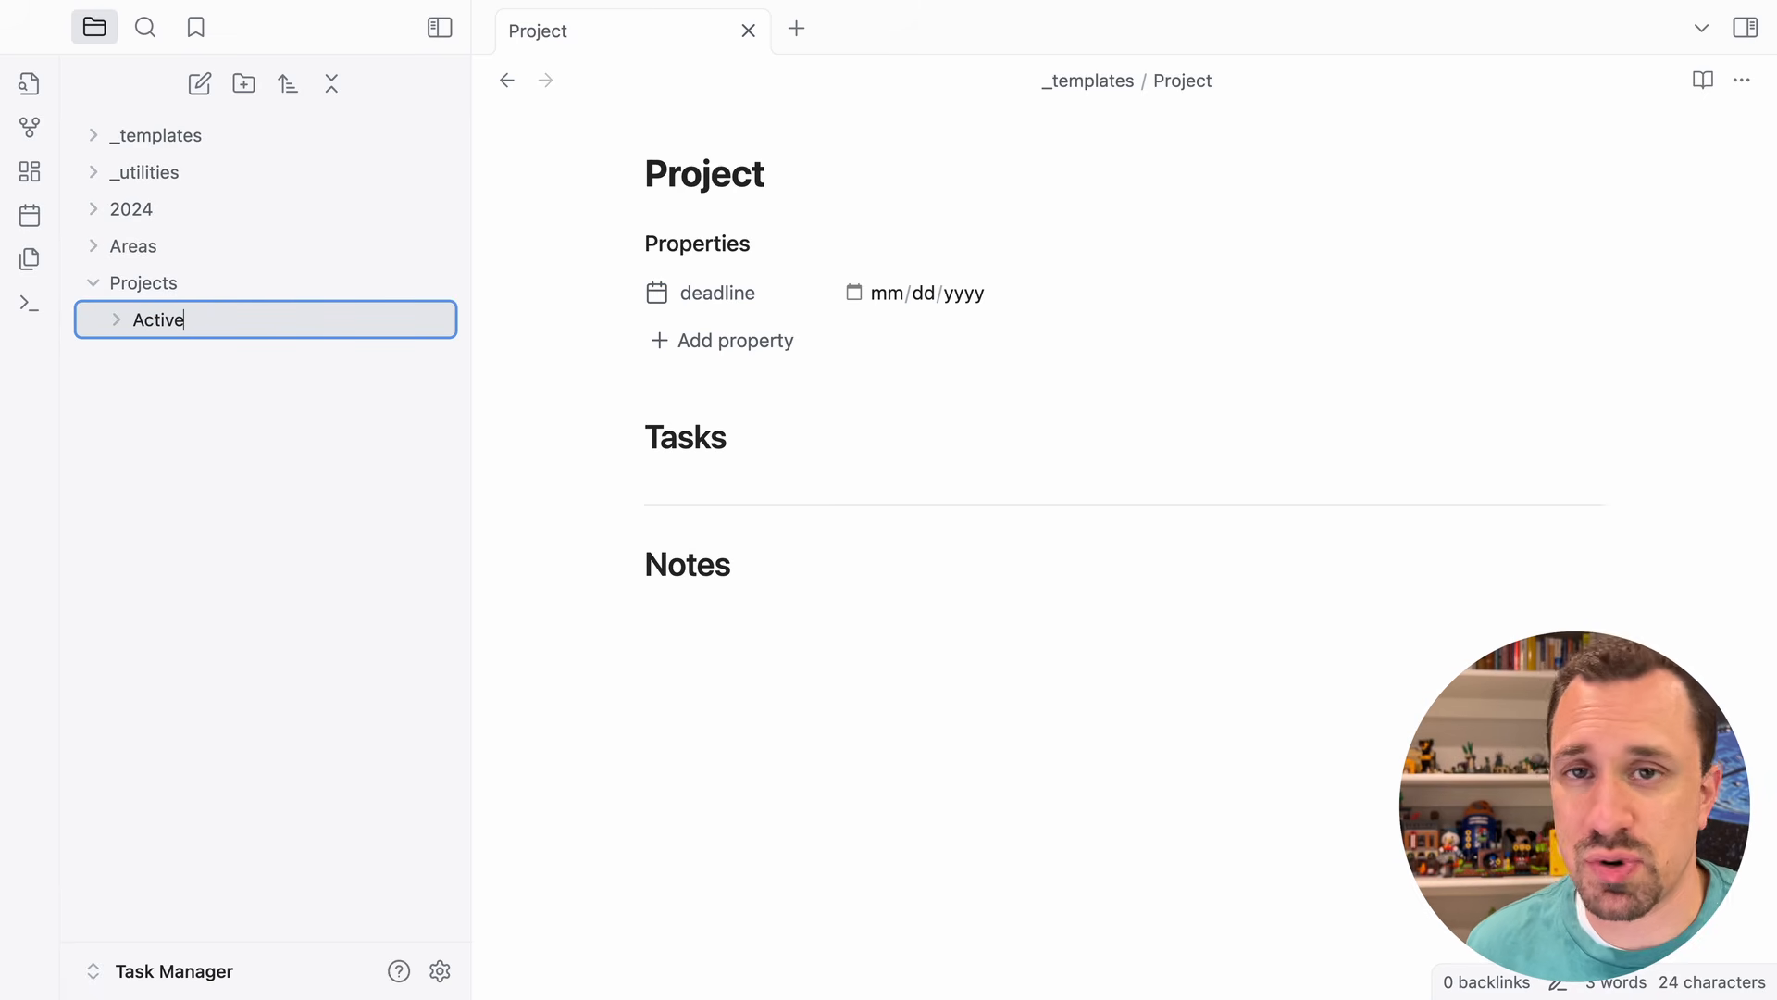
{"action": "key", "text": "Return"}
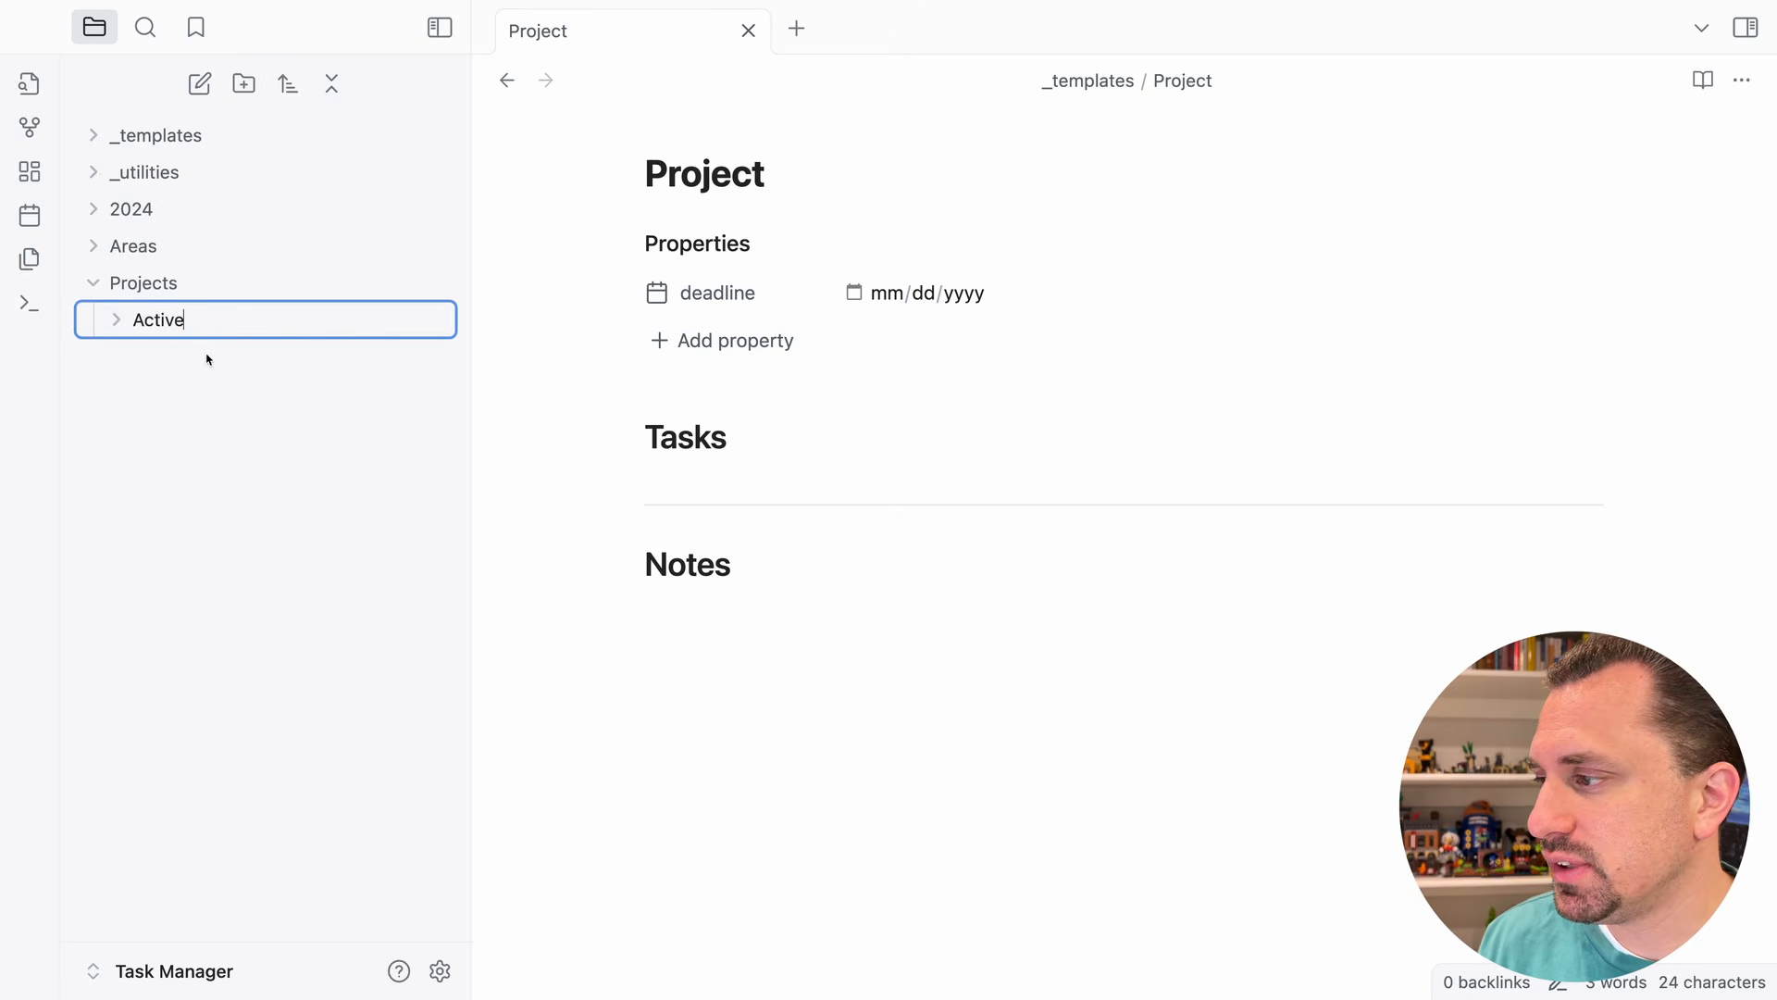
- Add two more subfolders named Holding Tank and Done inside the Projects folder
{"action": "right_click", "coordinate": [152, 283]}
{"action": "left_click", "coordinate": [200, 308]}
{"action": "type", "text": "Holding Tank"}
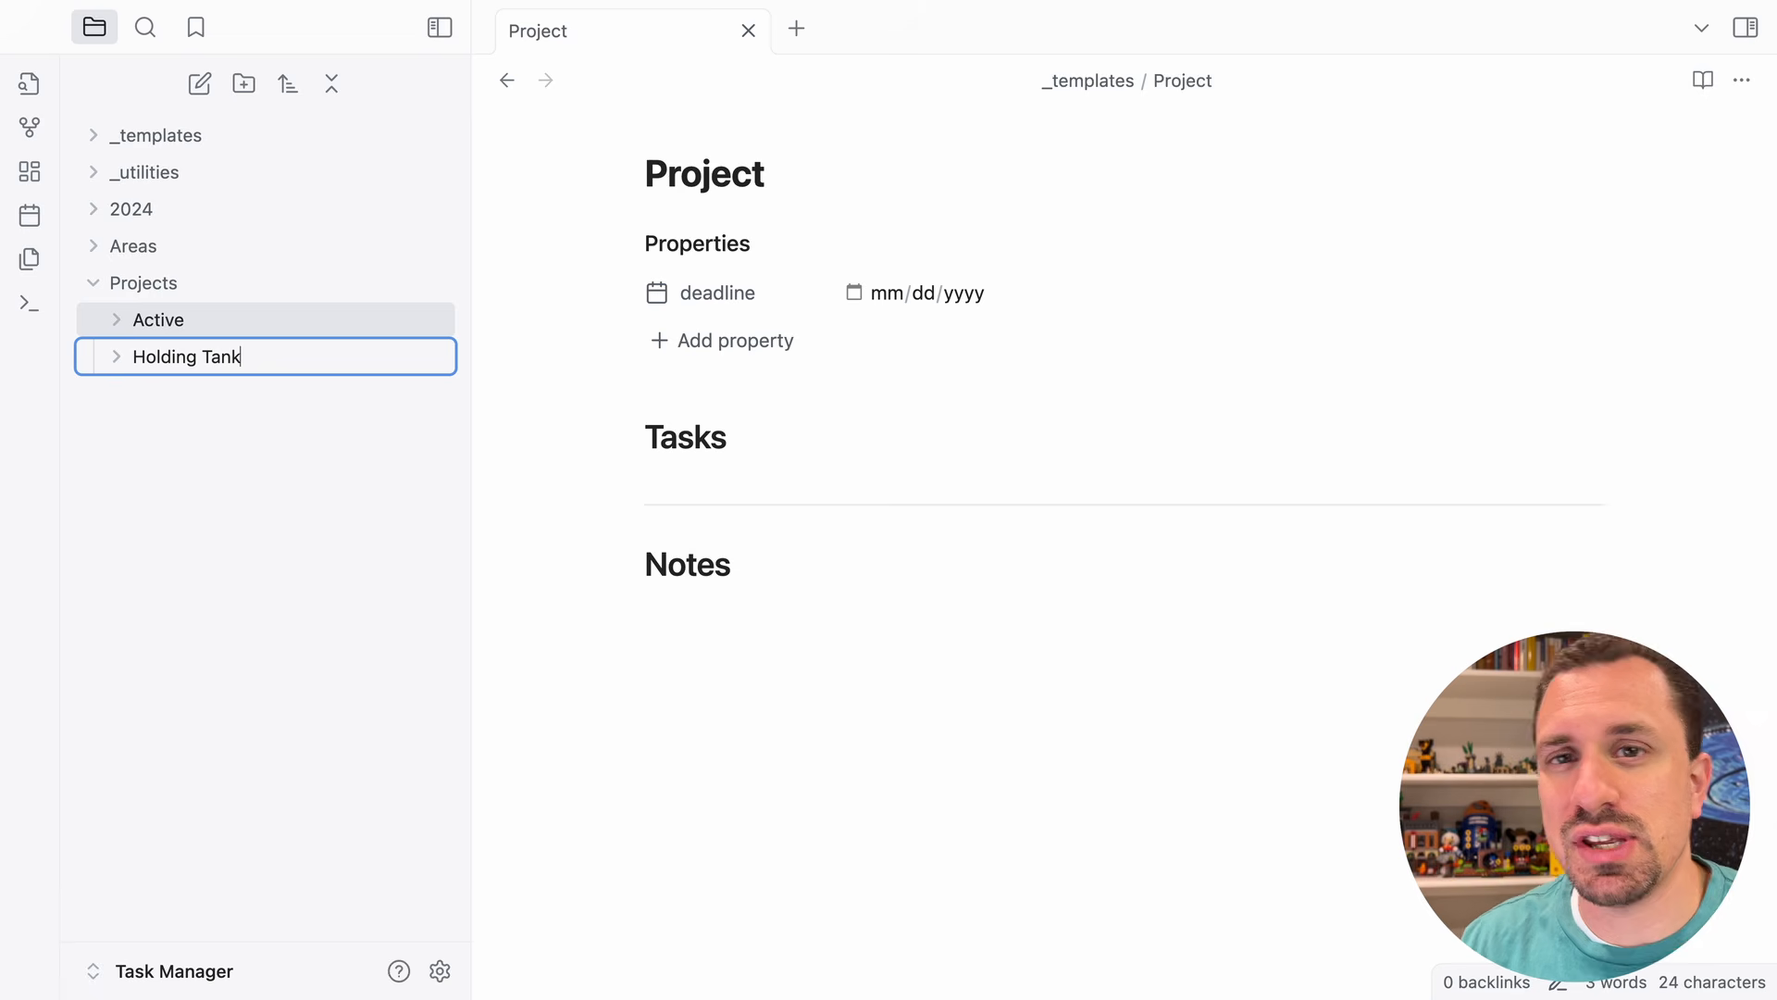
{"action": "right_click", "coordinate": [159, 283]}
{"action": "left_click", "coordinate": [217, 323]}
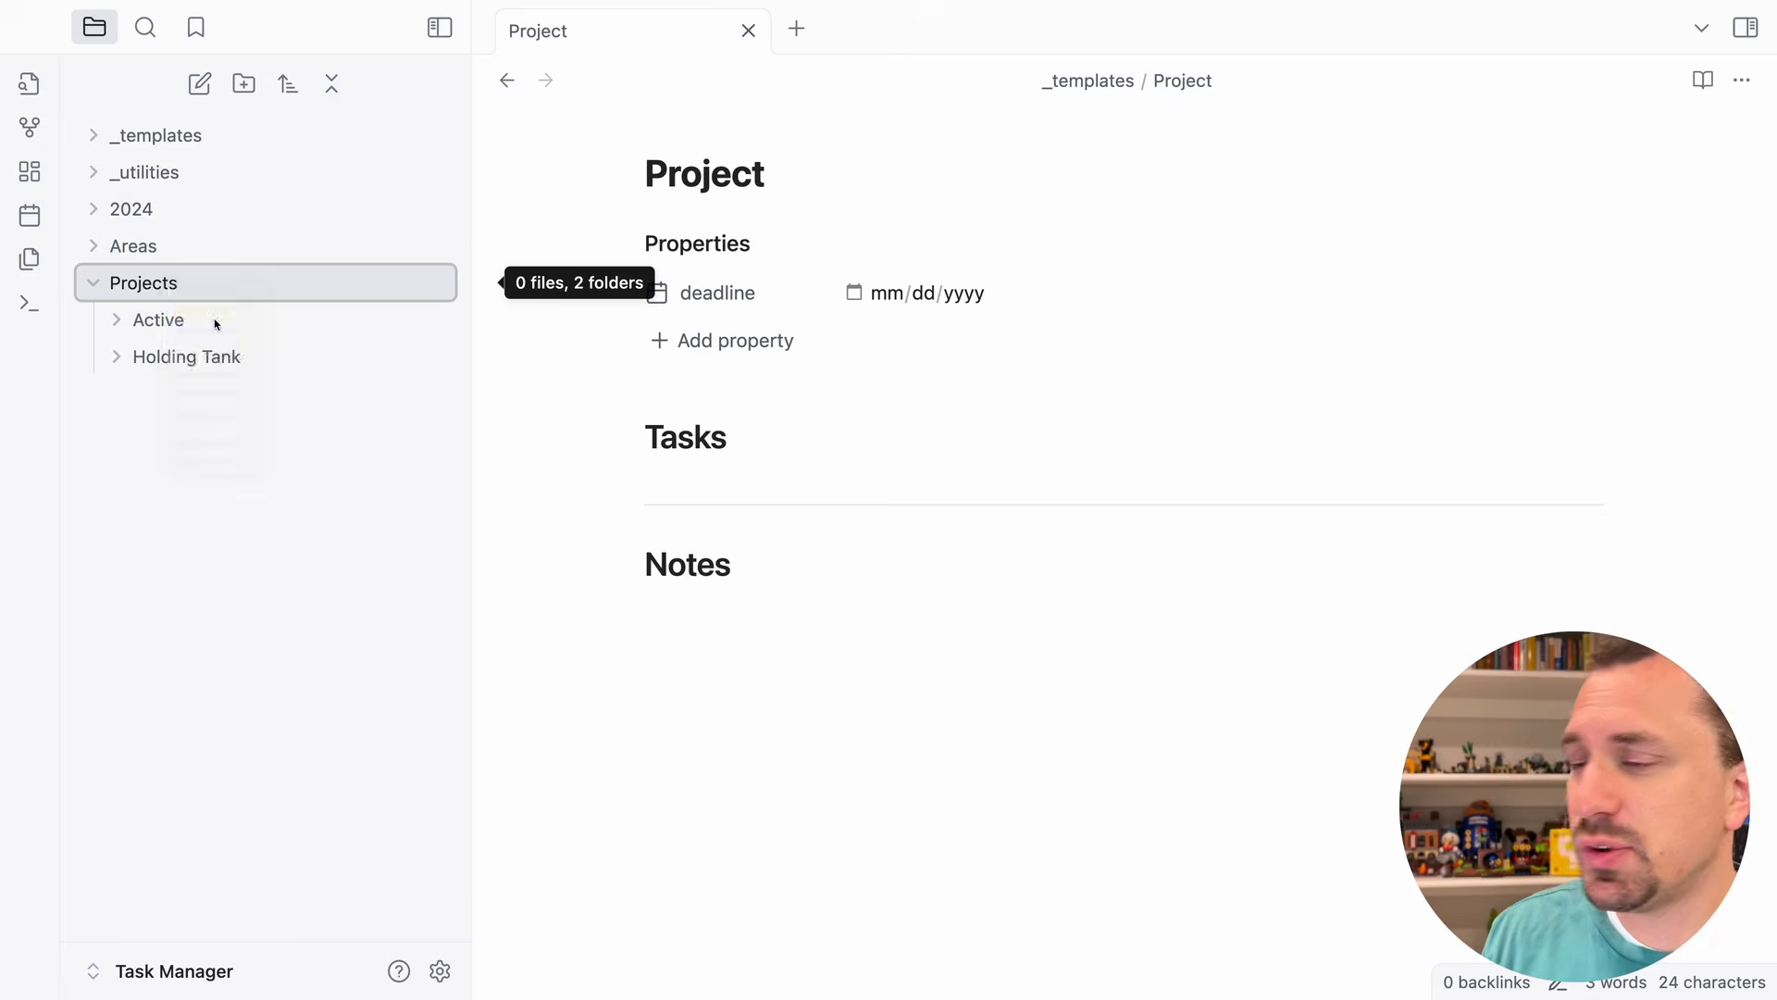
{"action": "type", "text": "Done"}
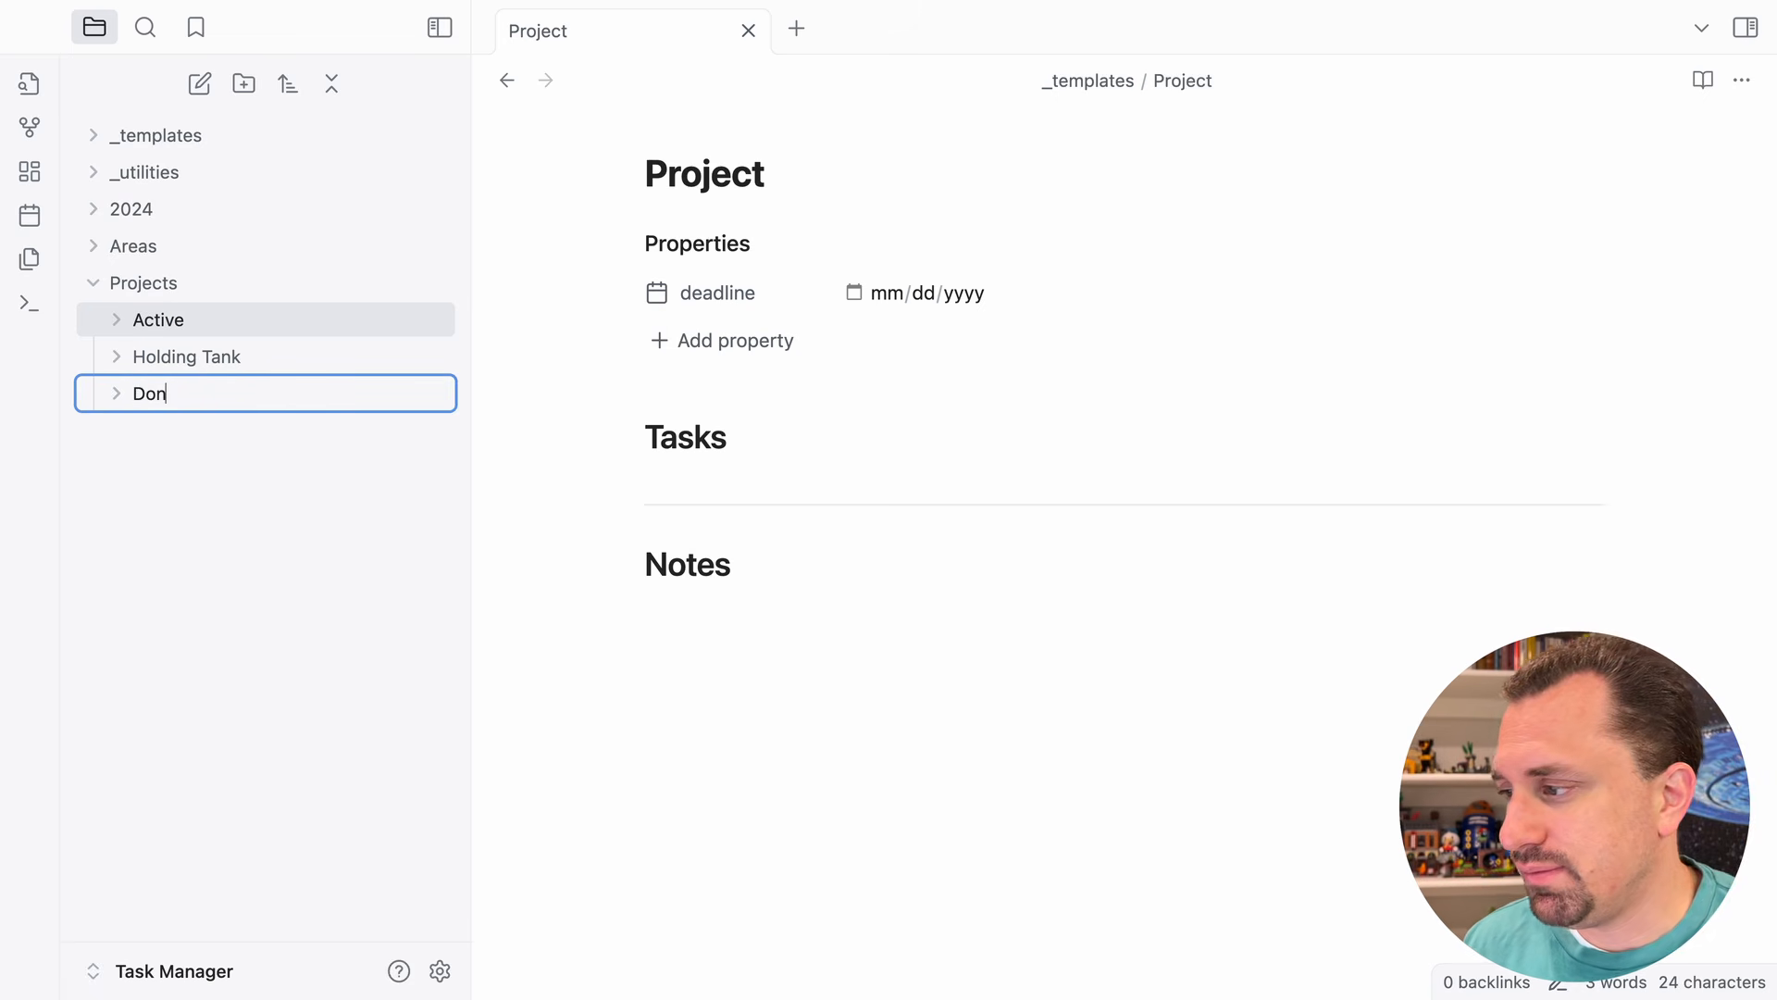
{"action": "key", "text": "Return"}
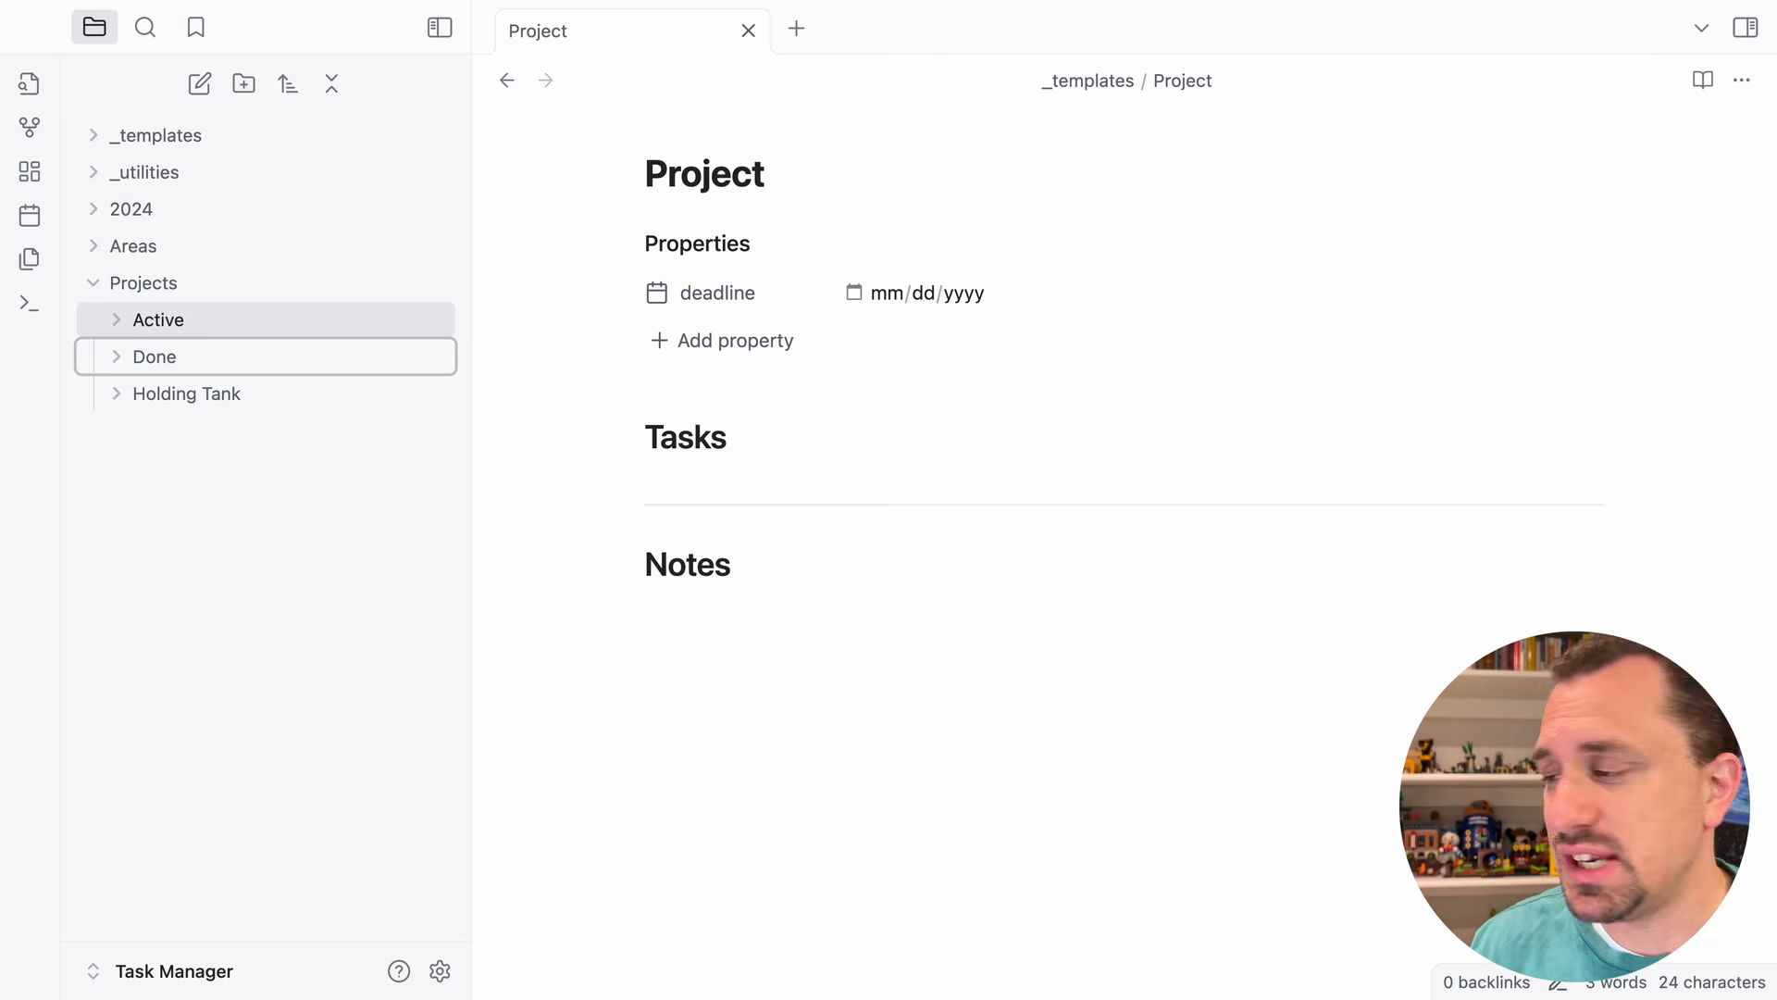
- Create a new note titled "My awesome project" in the Active projects folder
{"action": "right_click", "coordinate": [175, 319]}
{"action": "left_click", "coordinate": [219, 328]}
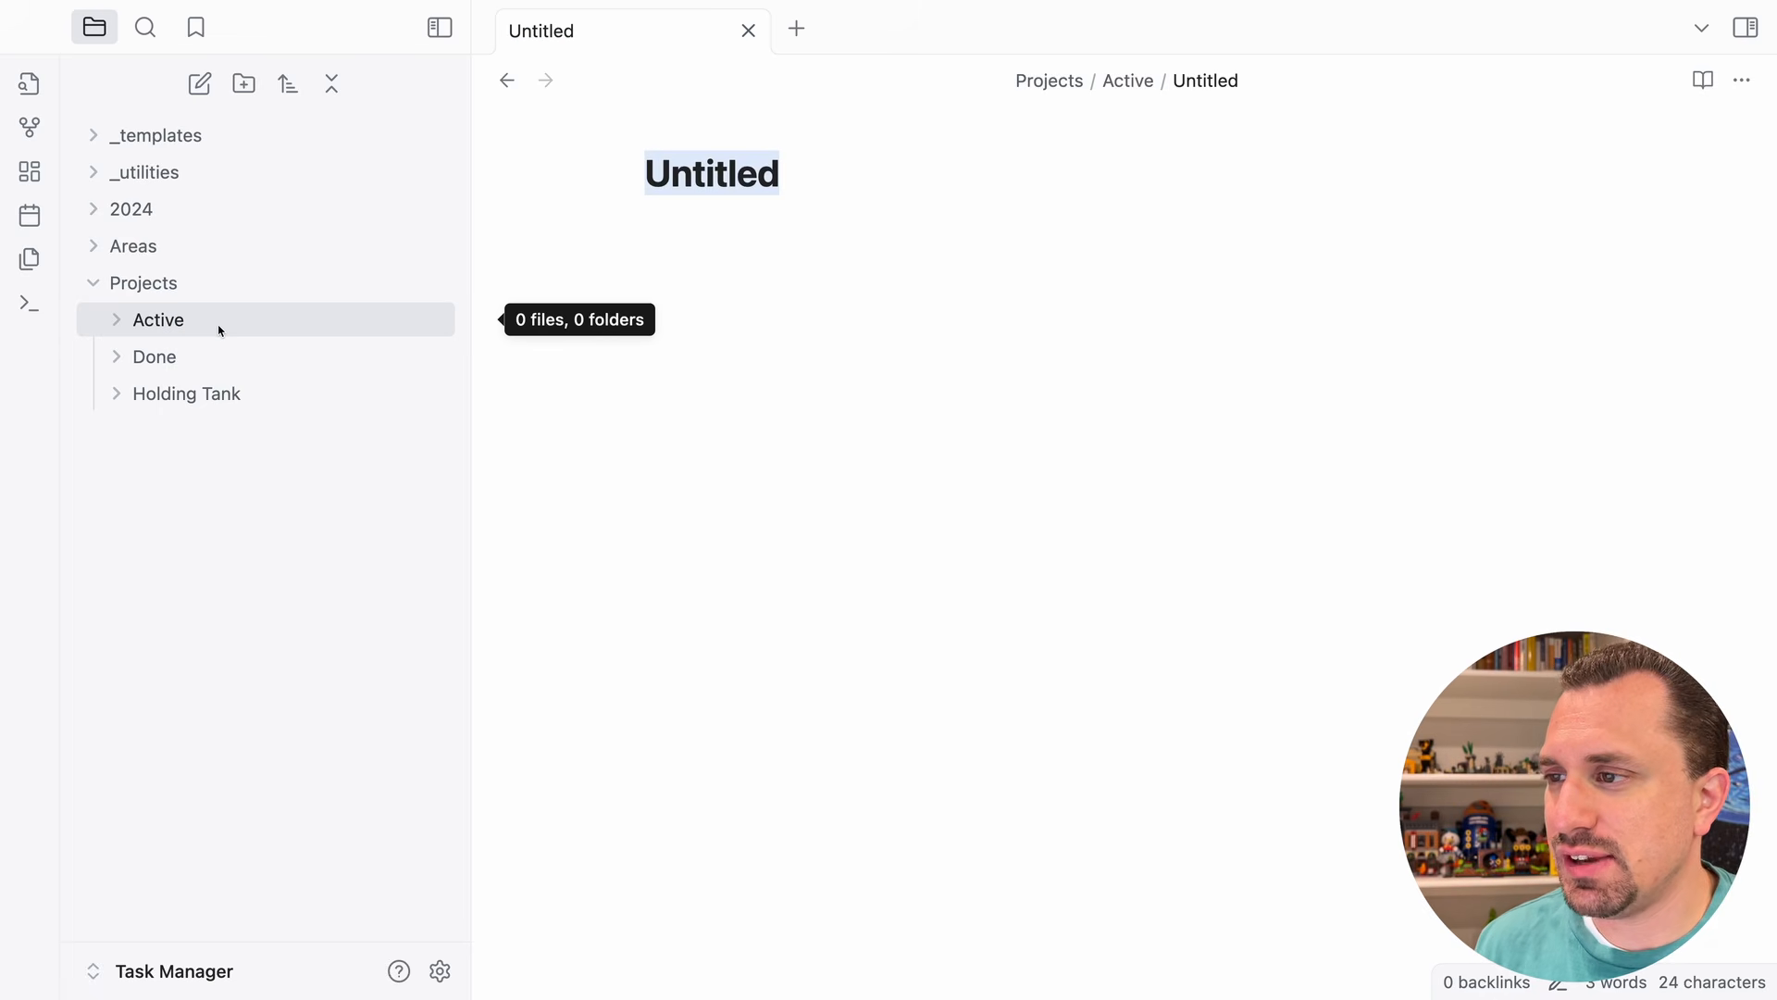
{"action": "type", "text": "My awesome project"}
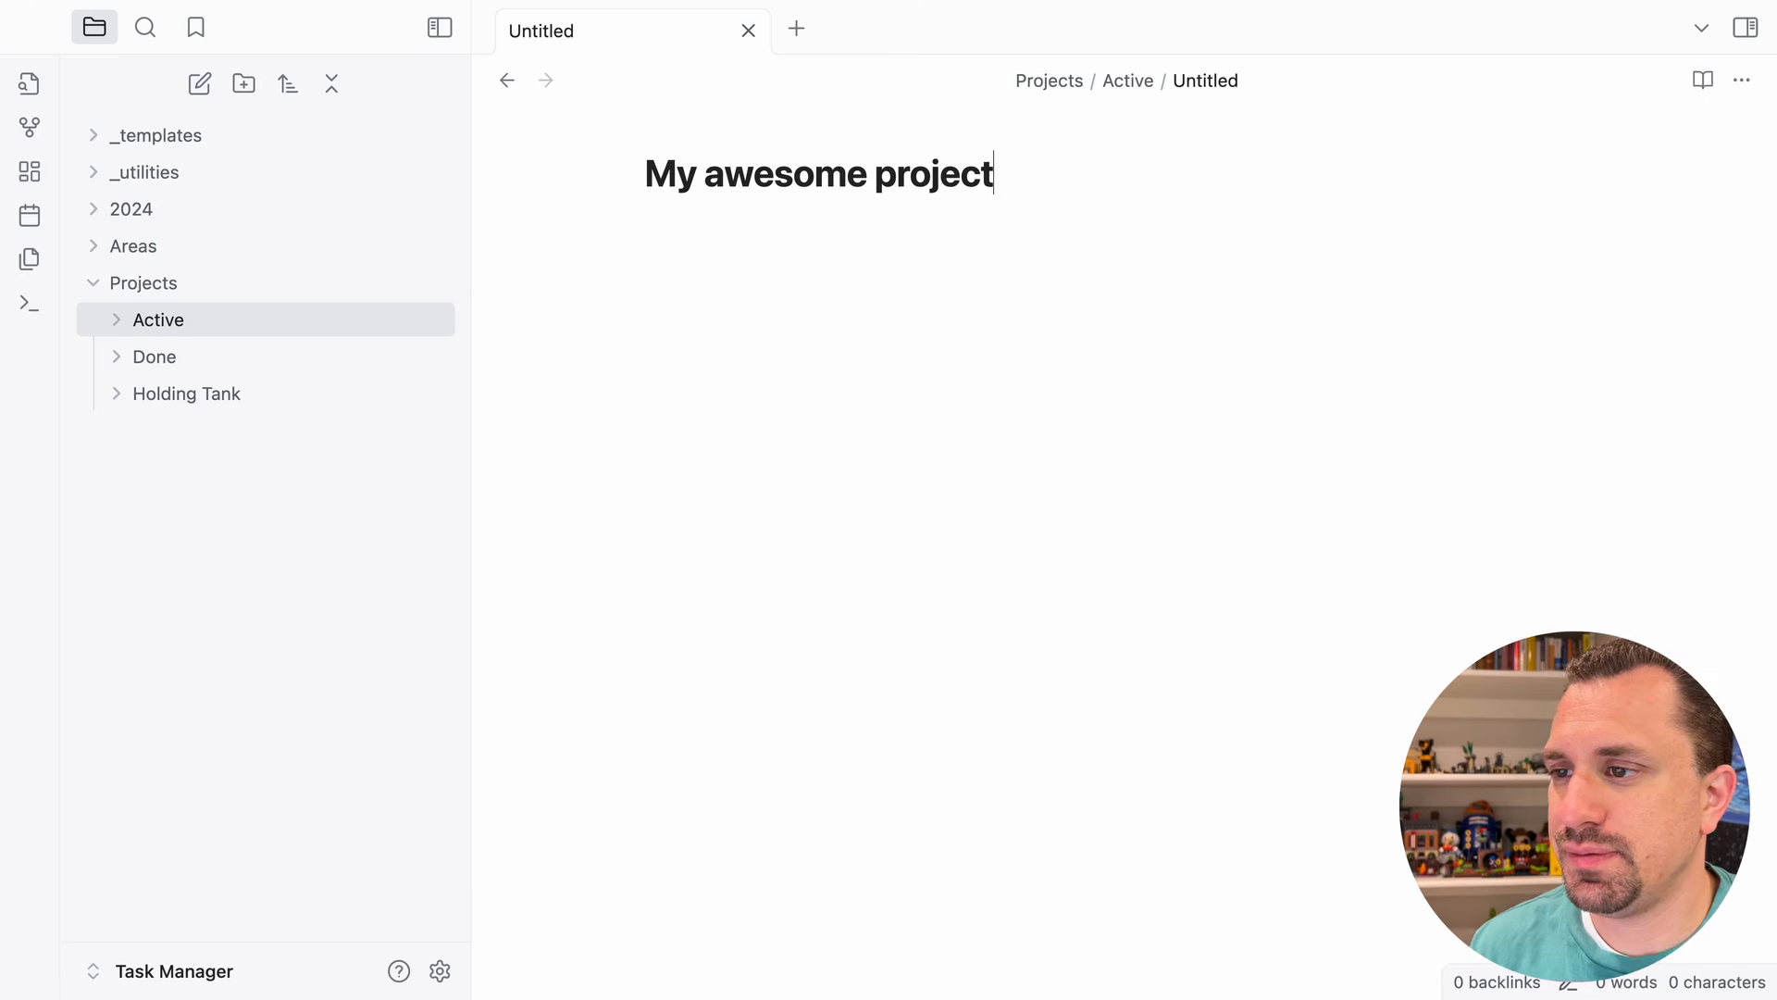
{"action": "left_click", "coordinate": [289, 872]}
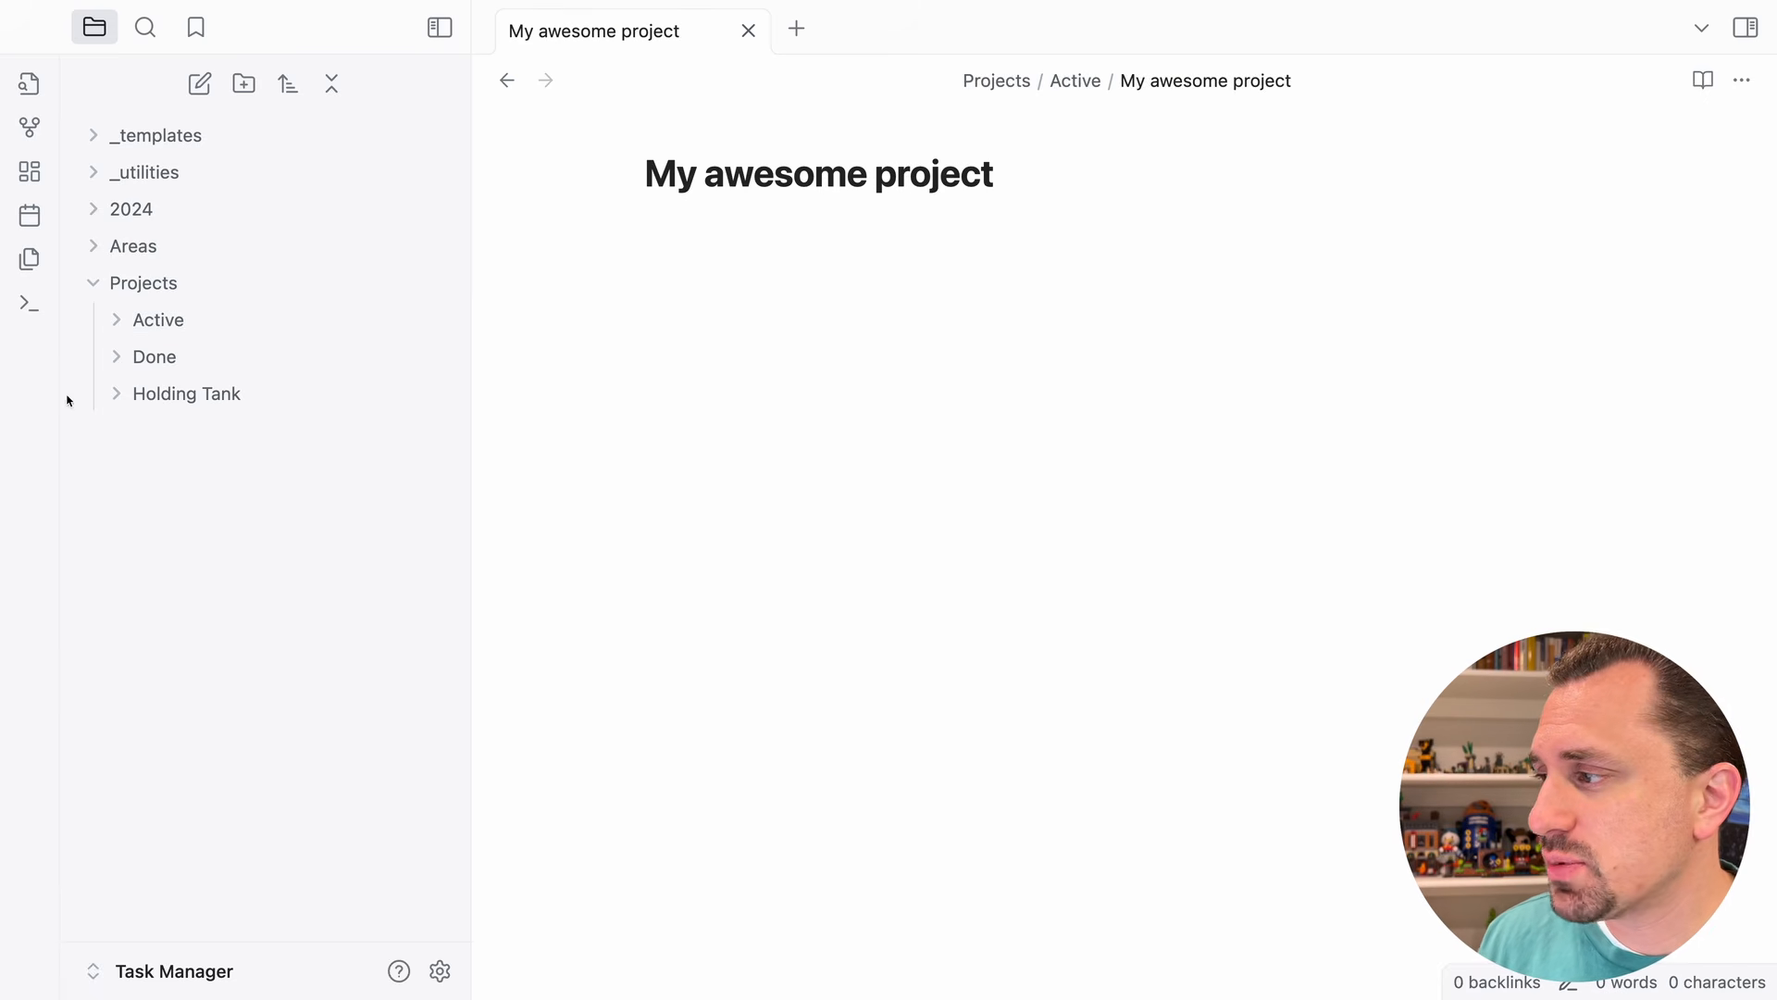
- Set the template folder location to _templates in the Templates core plugin settings
{"action": "left_click", "coordinate": [38, 267]}
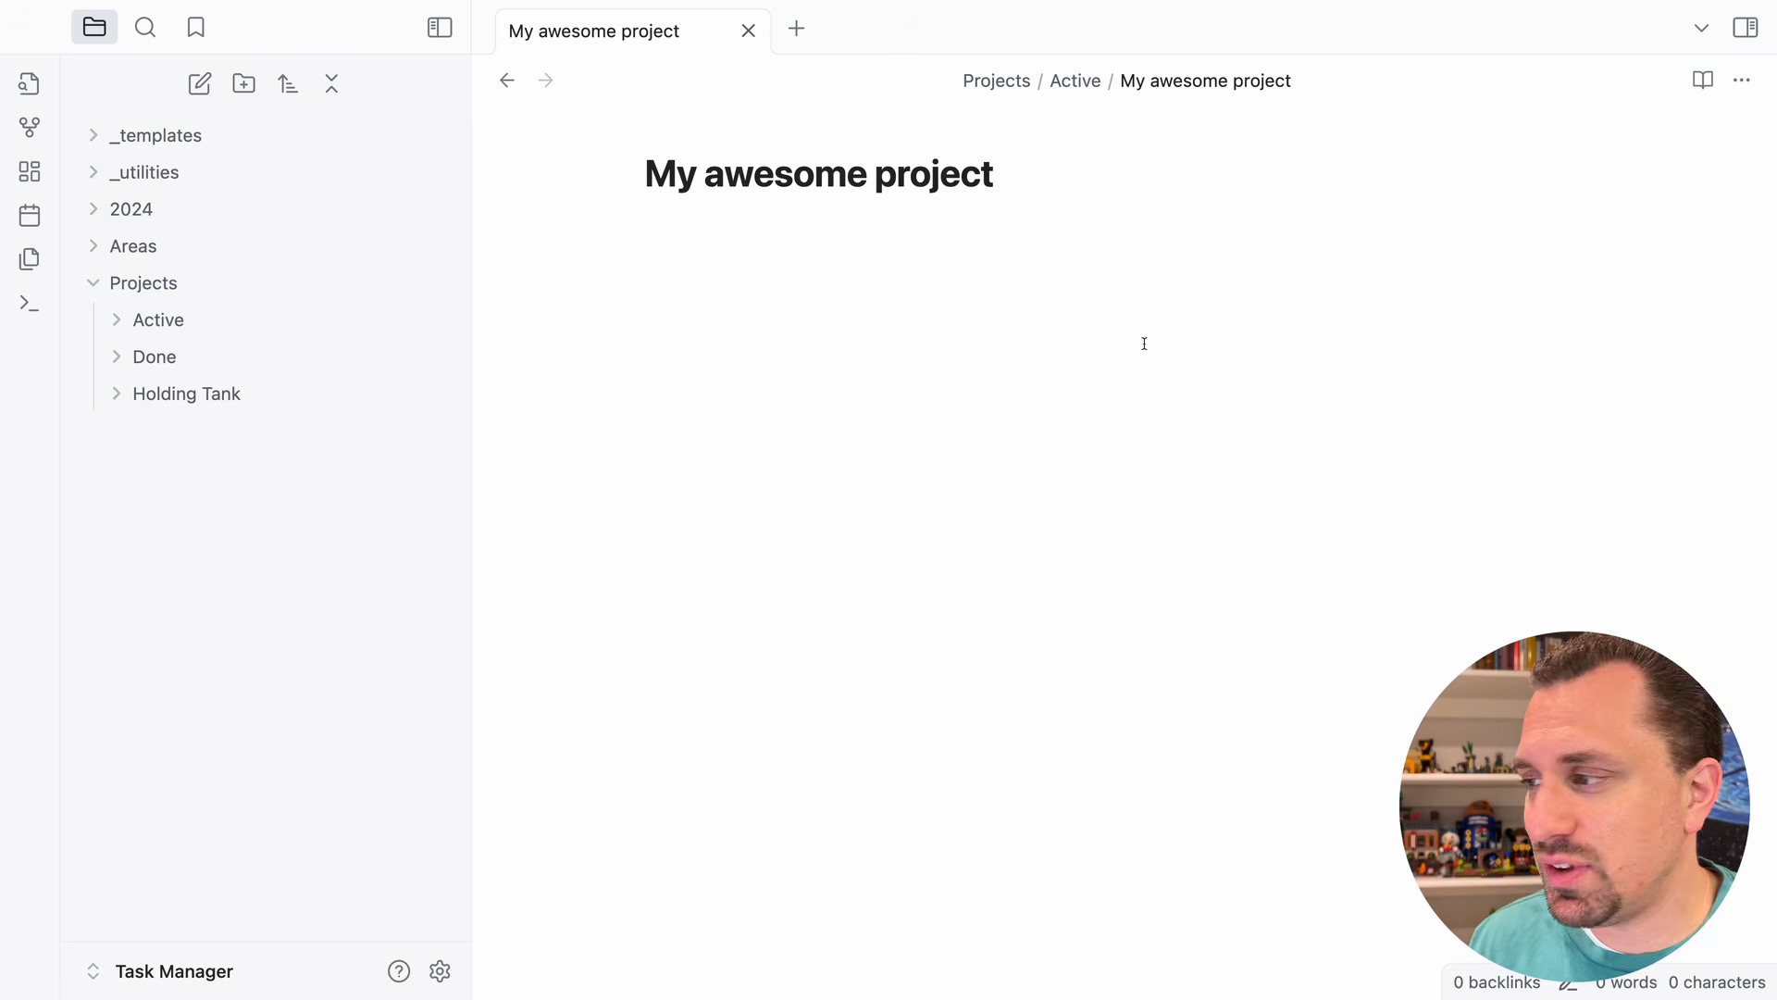
{"action": "left_click", "coordinate": [441, 973]}
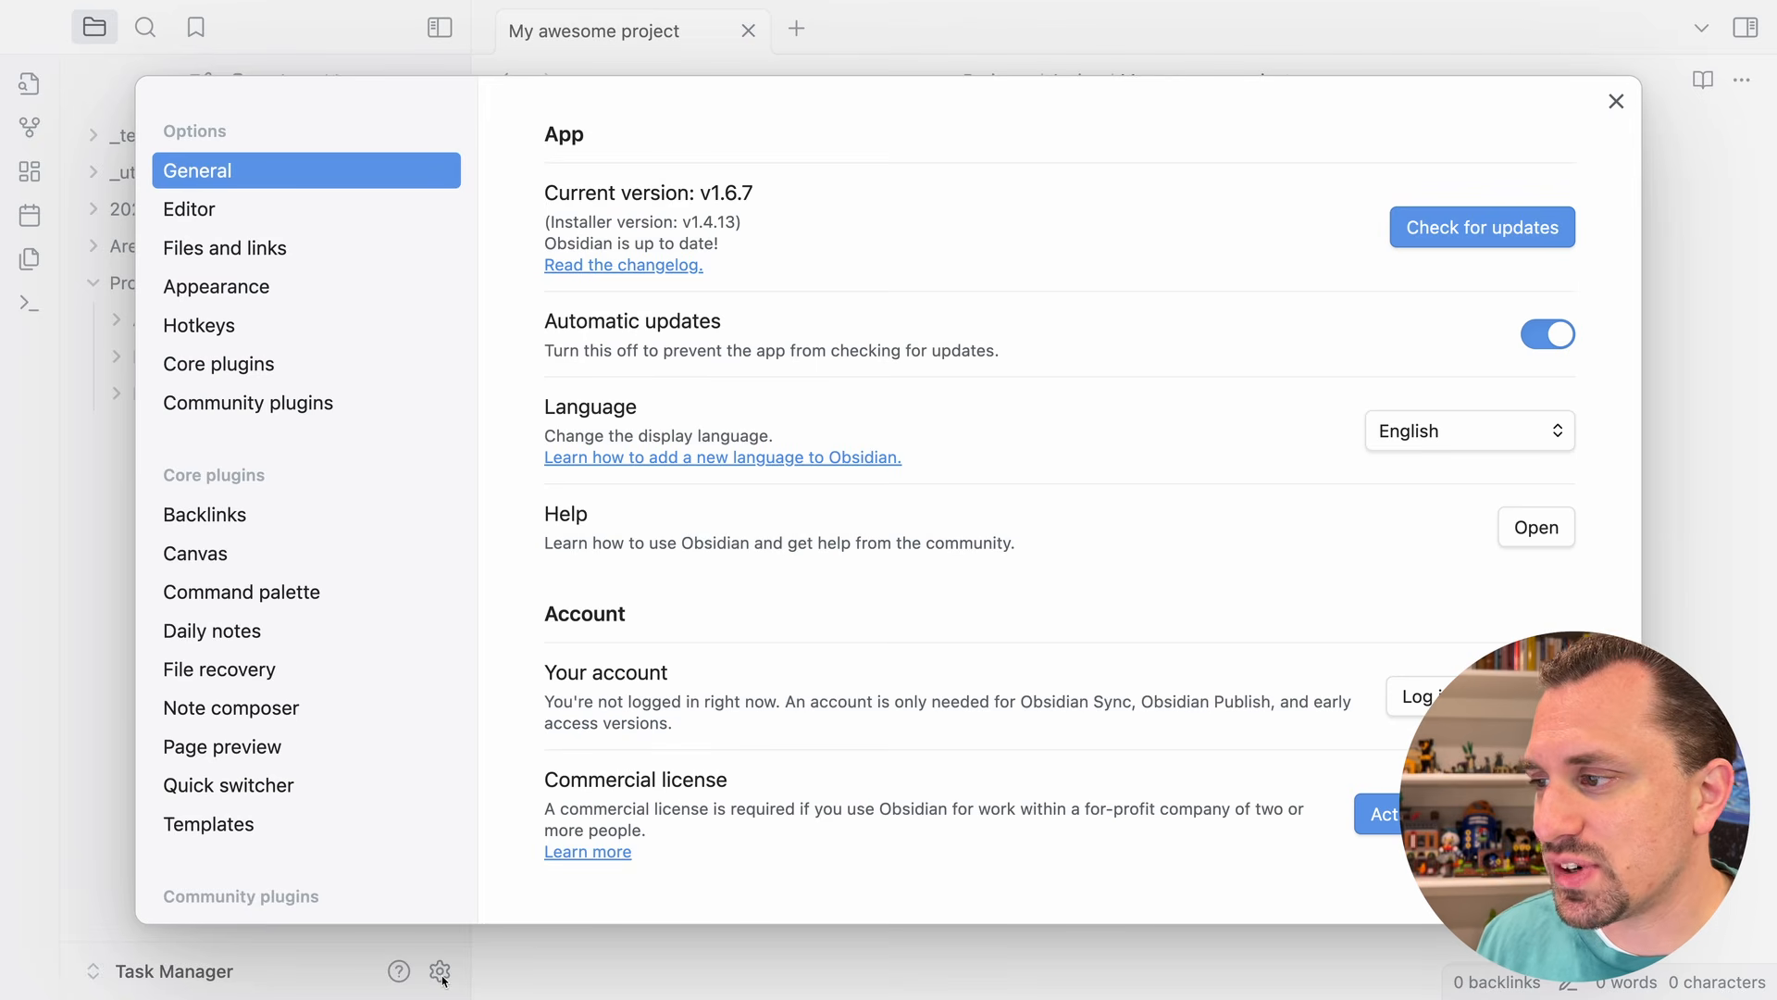
{"action": "scroll", "coordinate": [313, 614], "scroll_direction": "down", "scroll_amount": 1}
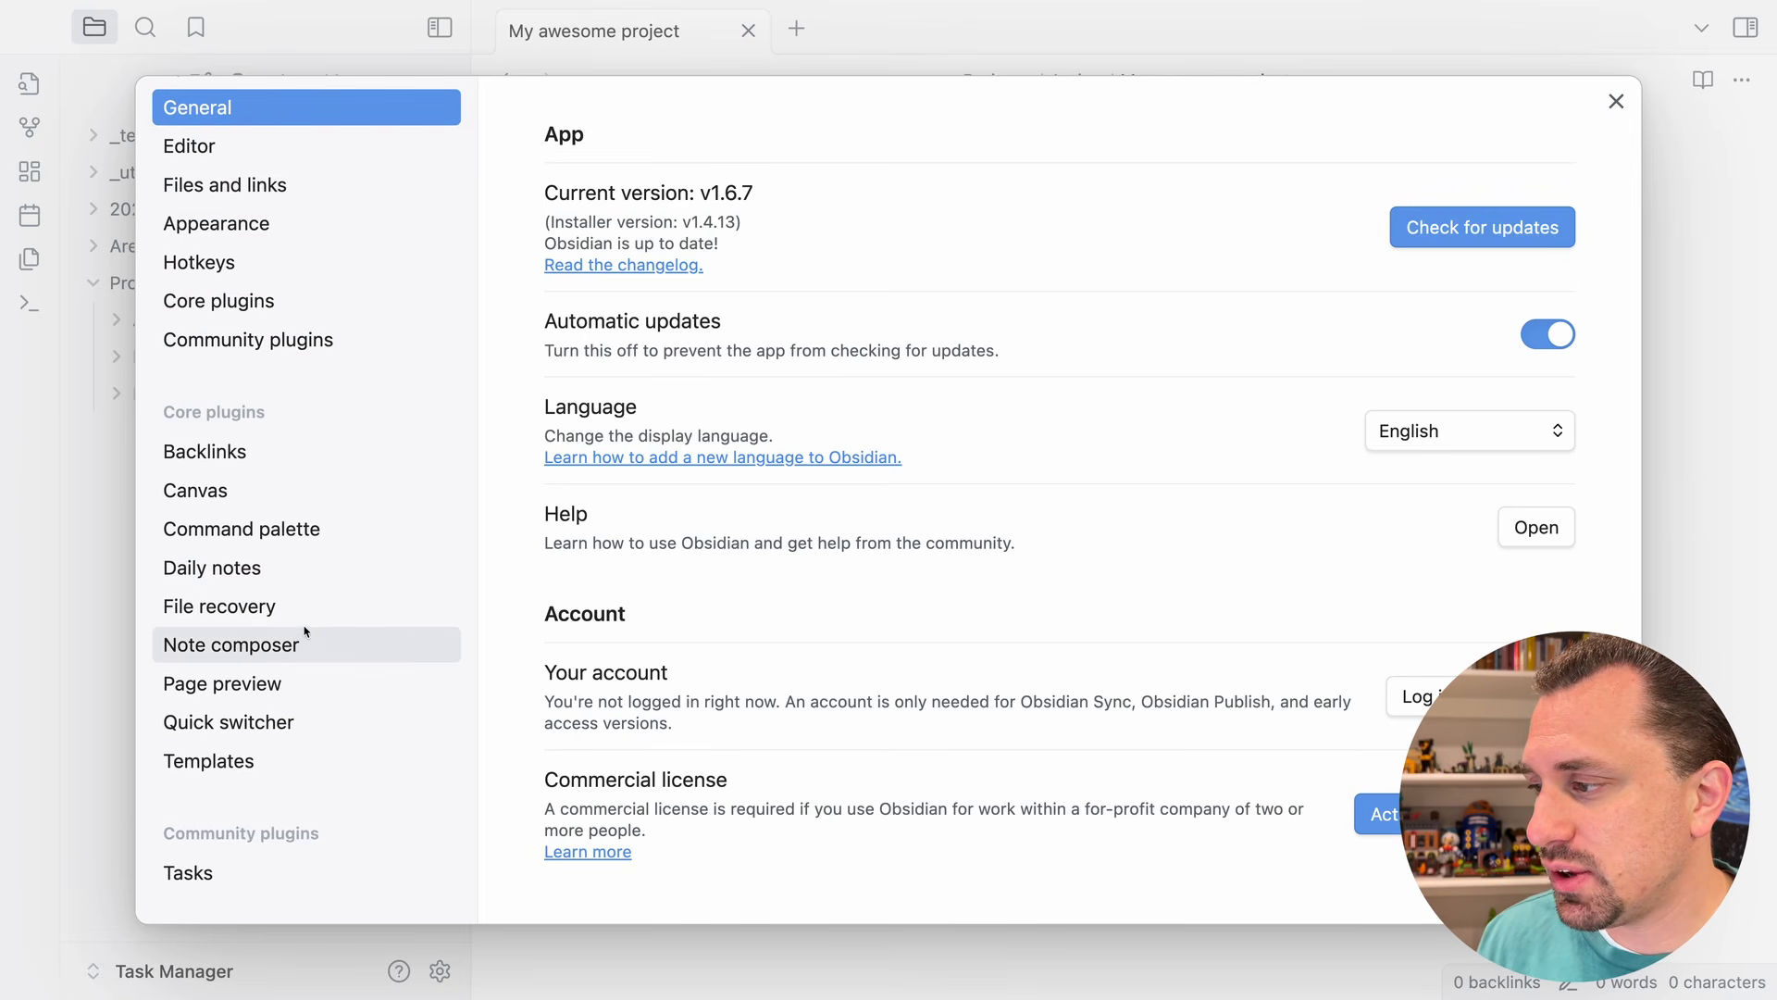
{"action": "left_click", "coordinate": [223, 775]}
{"action": "left_click", "coordinate": [1443, 148]}
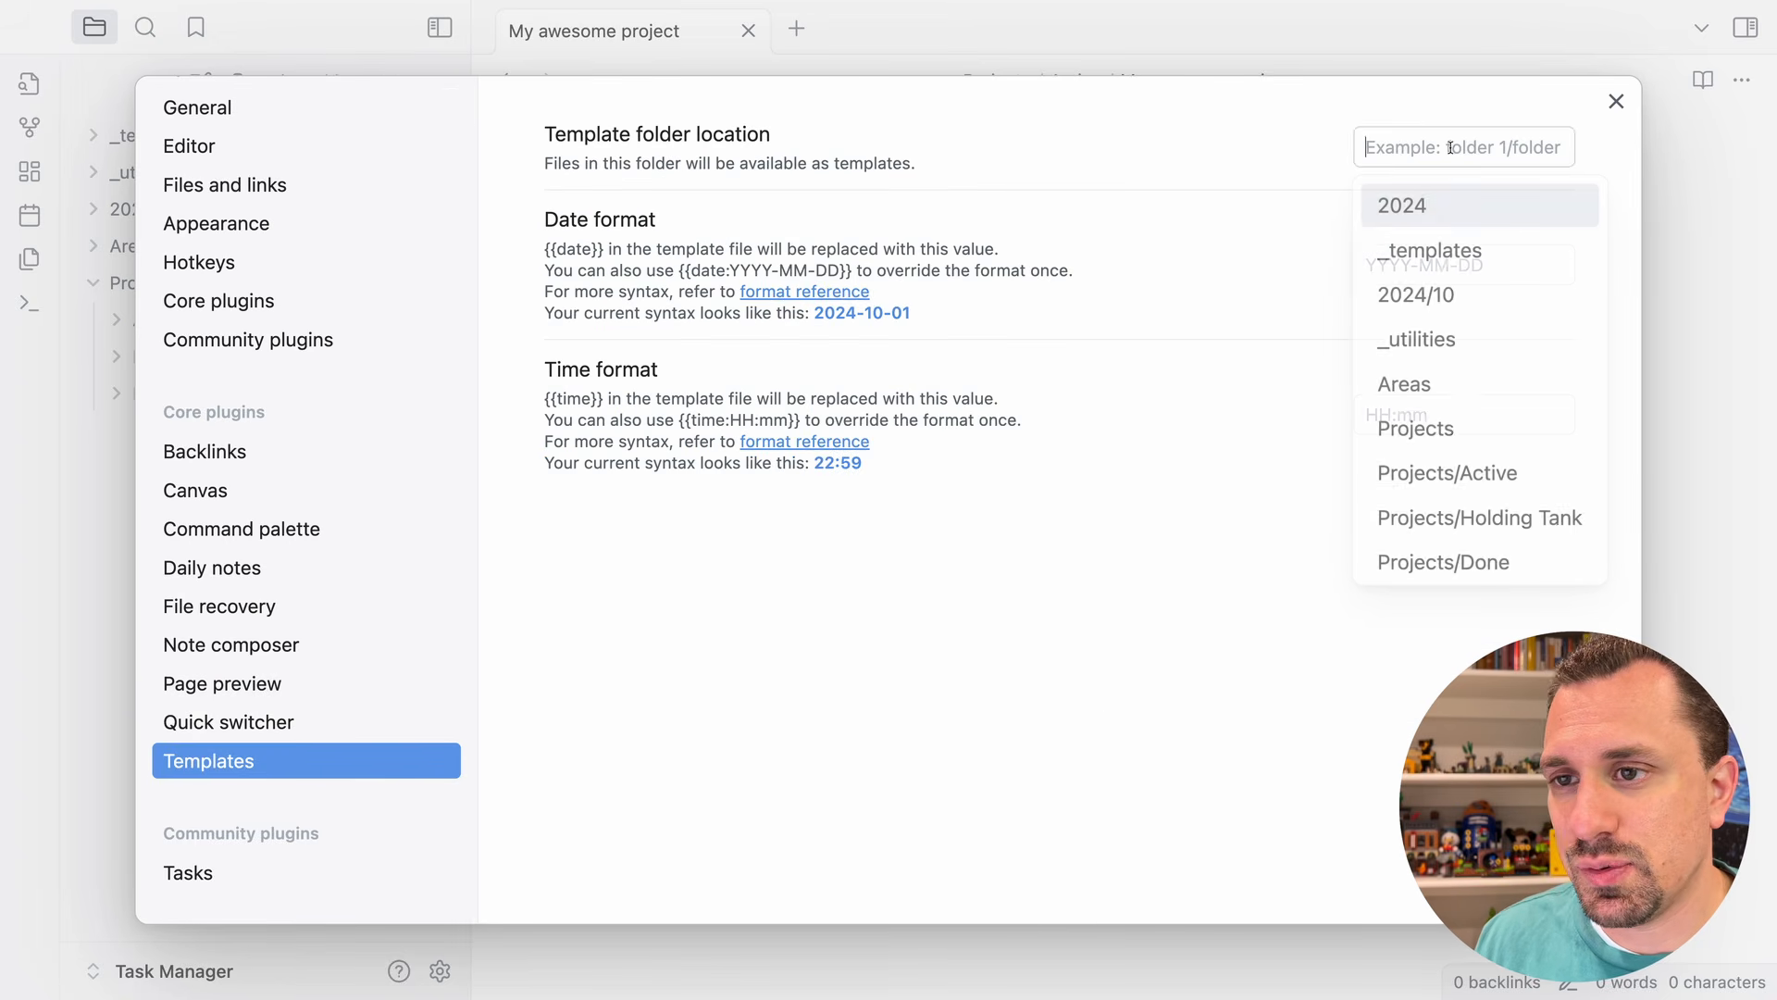
{"action": "left_click", "coordinate": [1444, 251]}
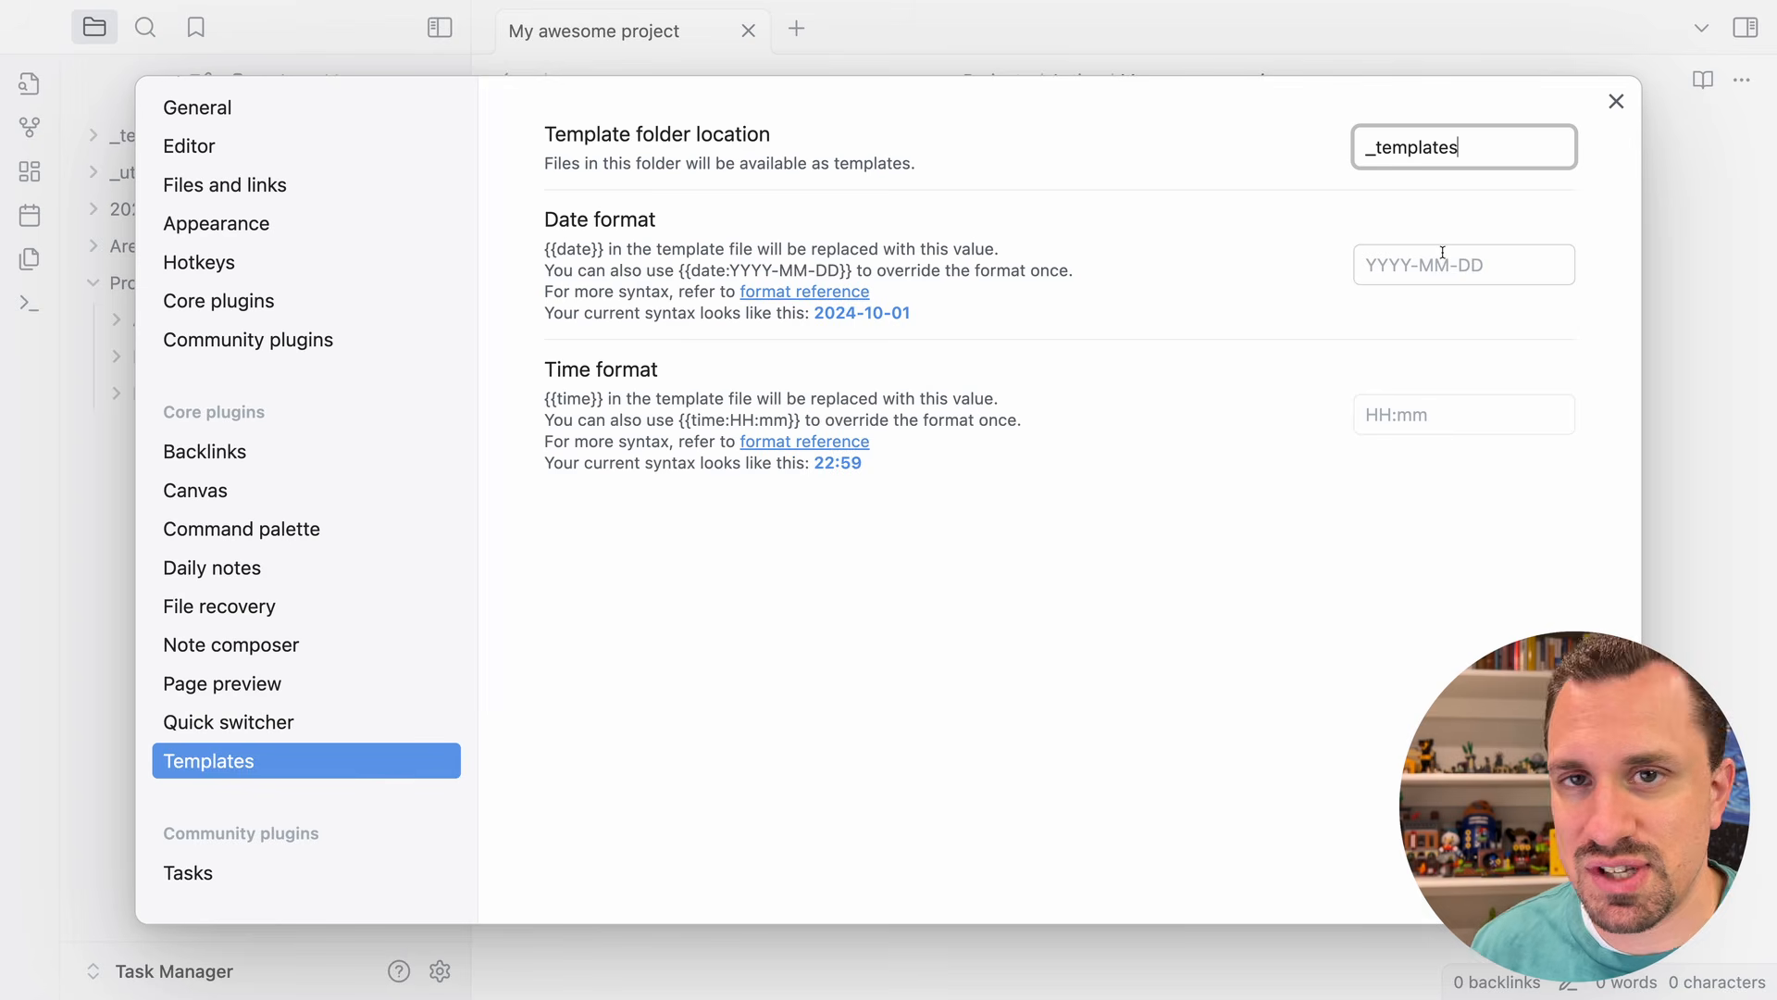
{"action": "left_click", "coordinate": [1622, 108]}
- Insert the Project template into the My awesome project note and set its deadline to 10/05/2024
{"action": "left_click", "coordinate": [30, 258]}
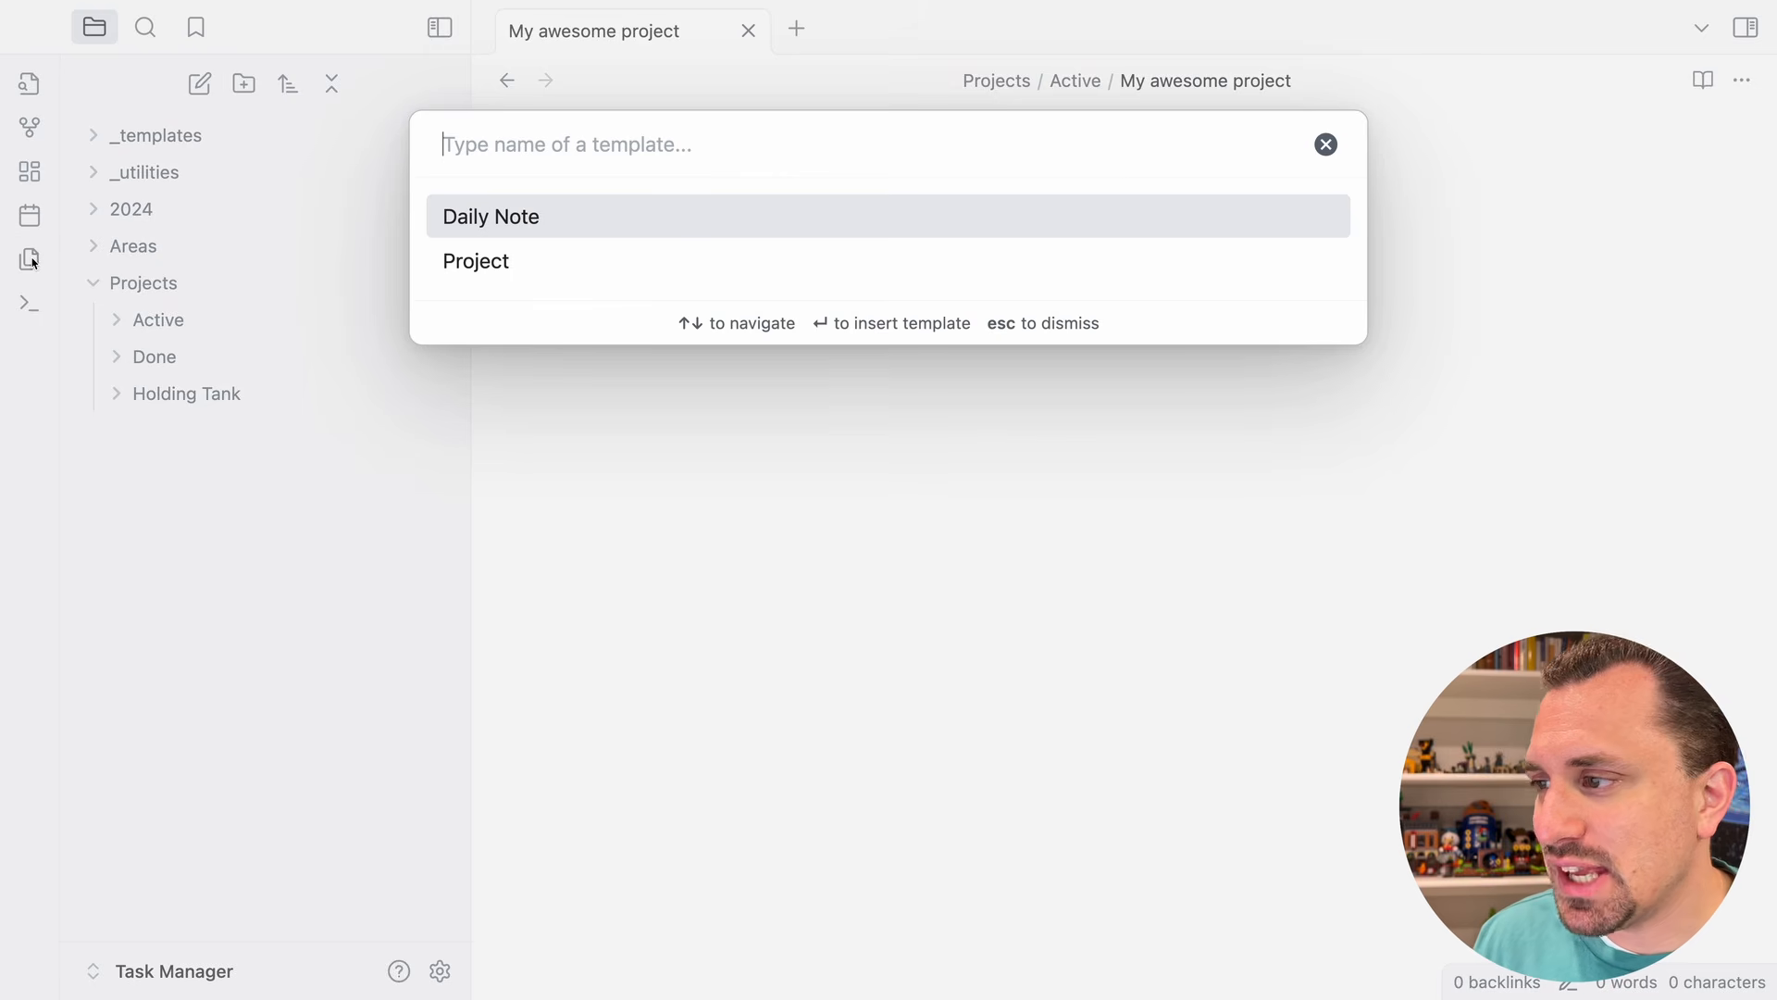
{"action": "left_click", "coordinate": [532, 271]}
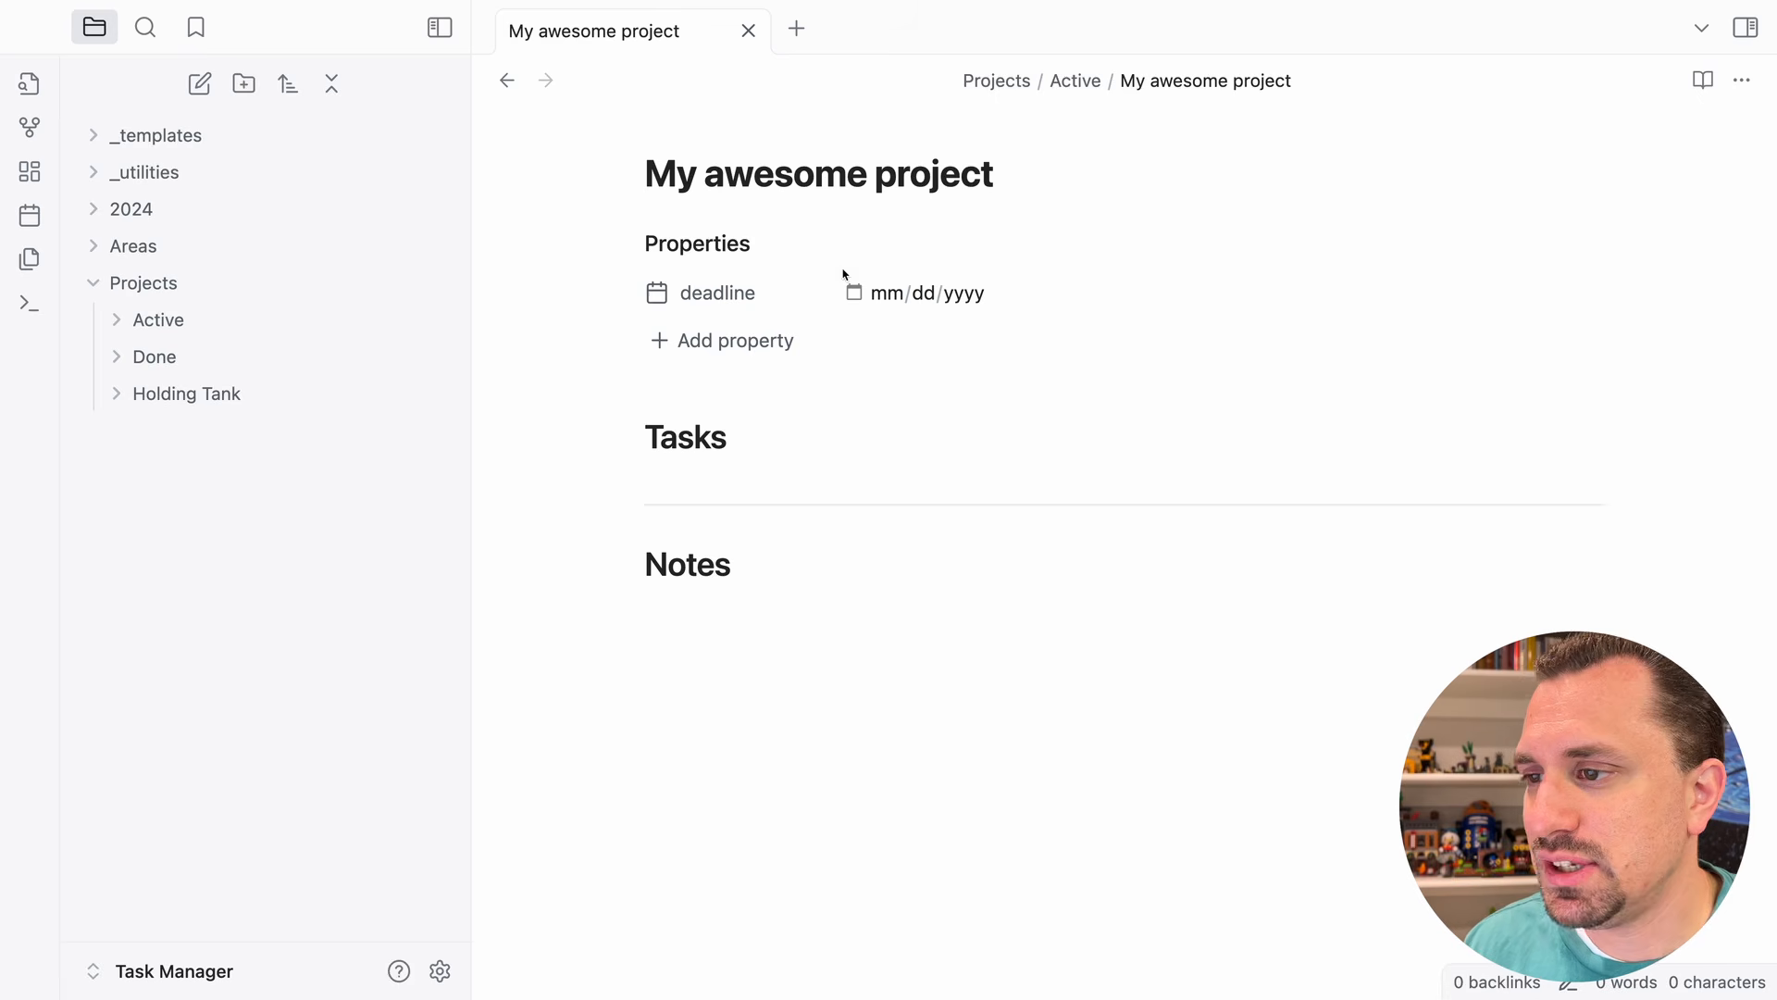
{"action": "left_click", "coordinate": [893, 295]}
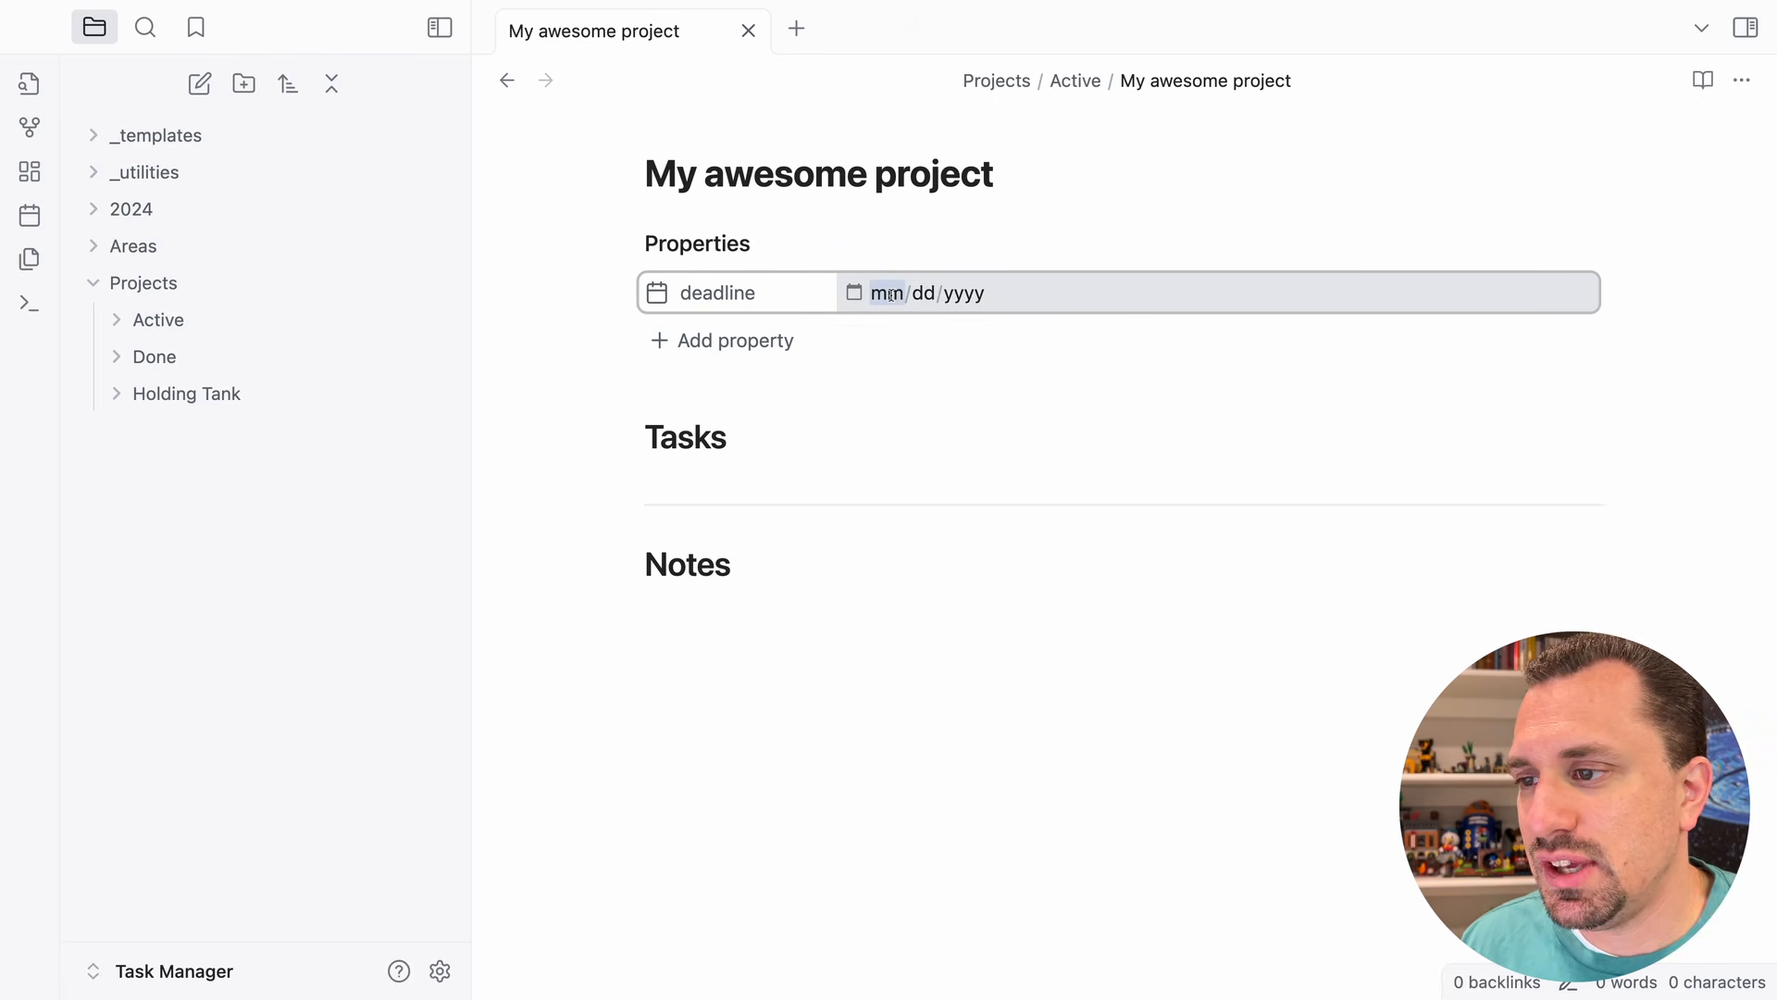
{"action": "left_click", "coordinate": [854, 293]}
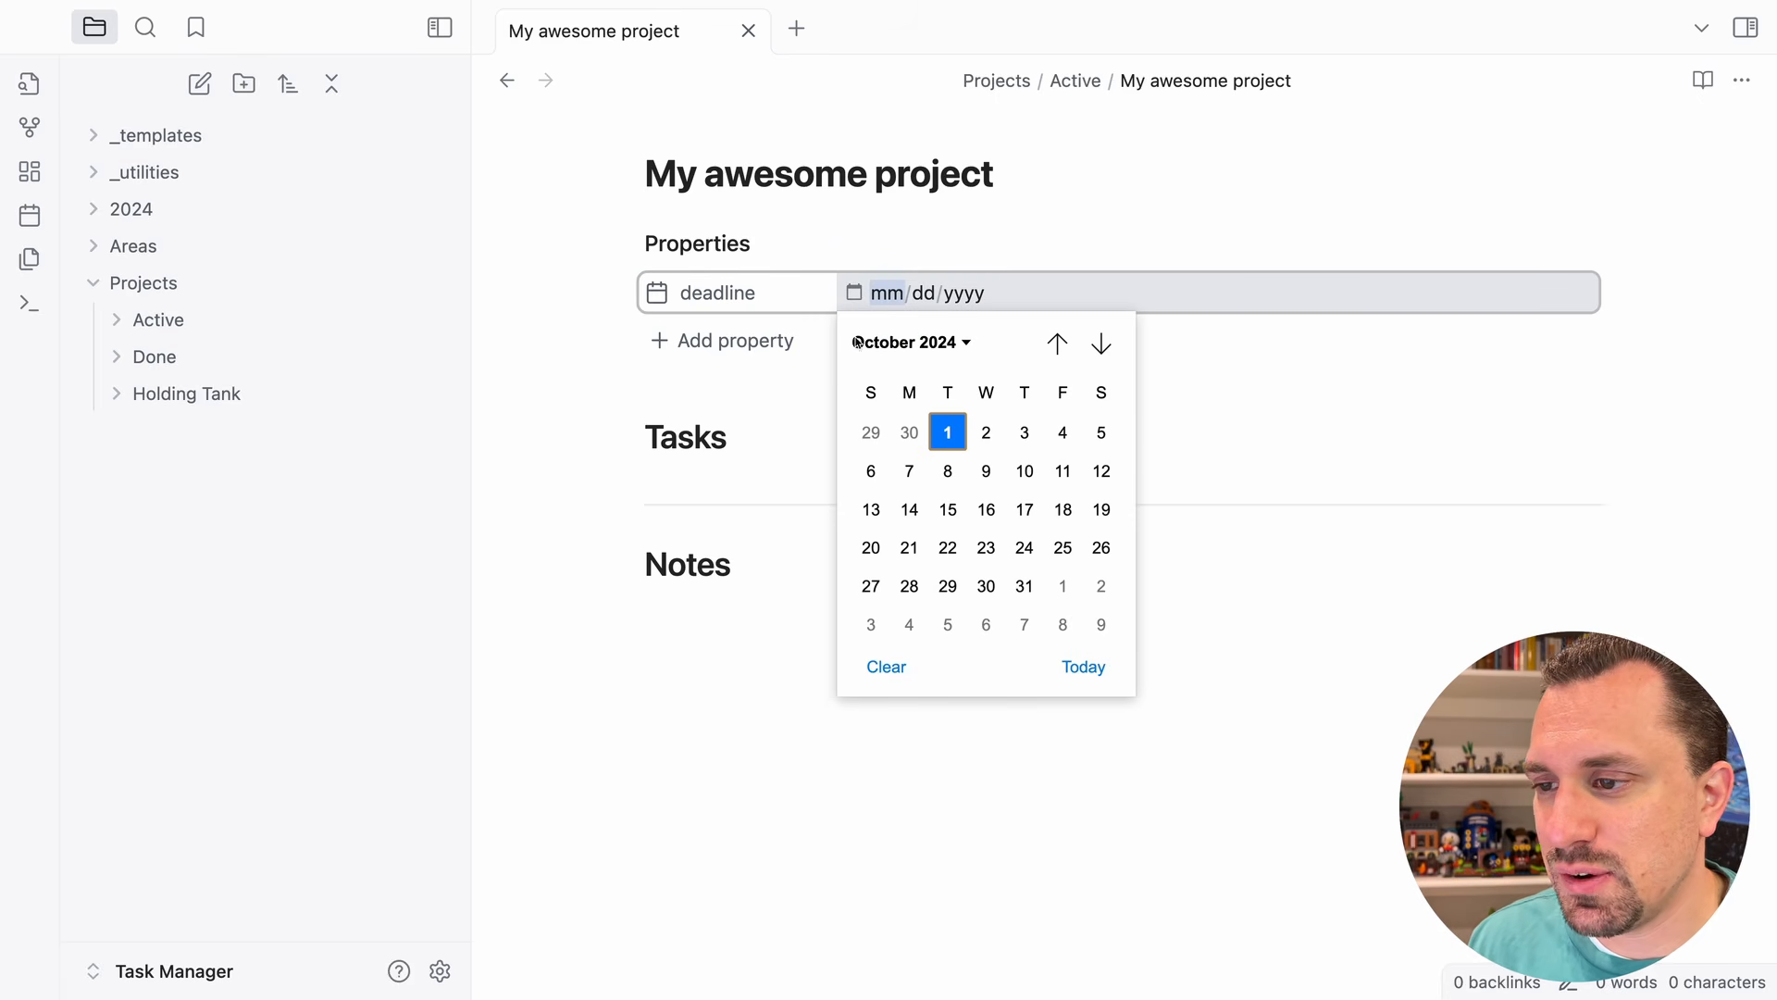
{"action": "left_click", "coordinate": [1101, 435]}
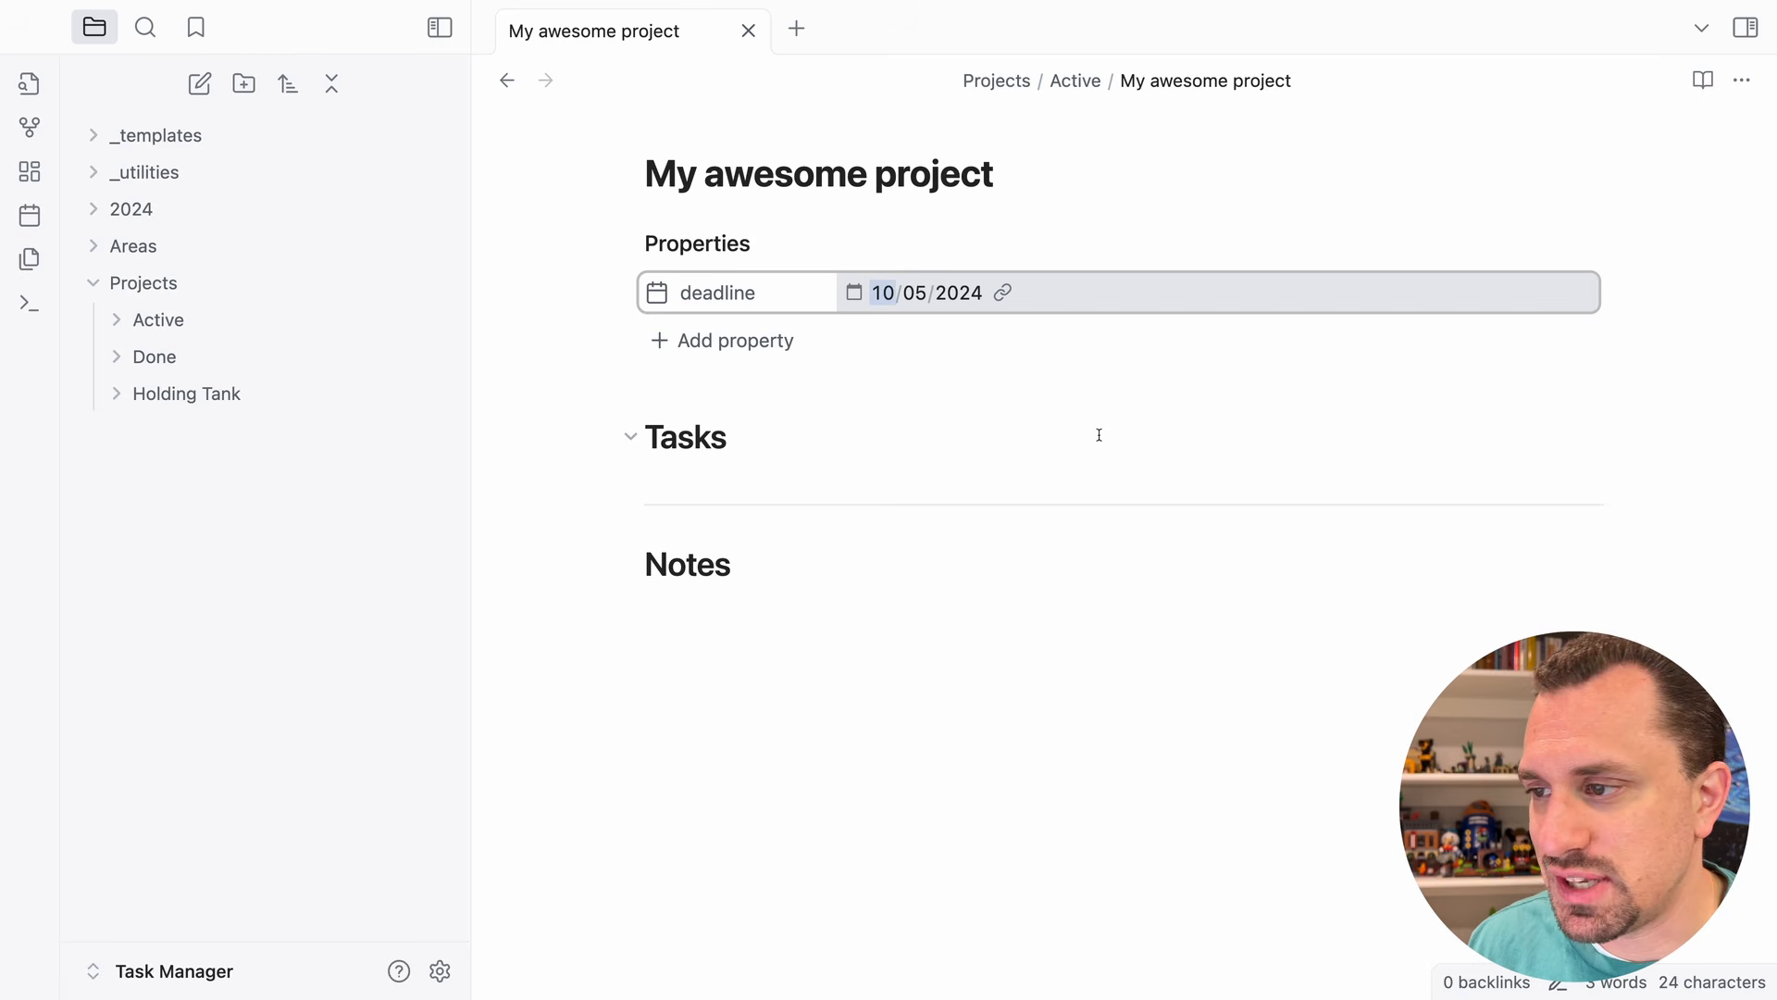
- Add the checkbox tasks "Create report", "Do something else" and "Yada yada" below the Tasks heading
{"action": "left_click", "coordinate": [767, 475]}
{"action": "key", "text": "Return"}
{"action": "key", "text": "Return"}
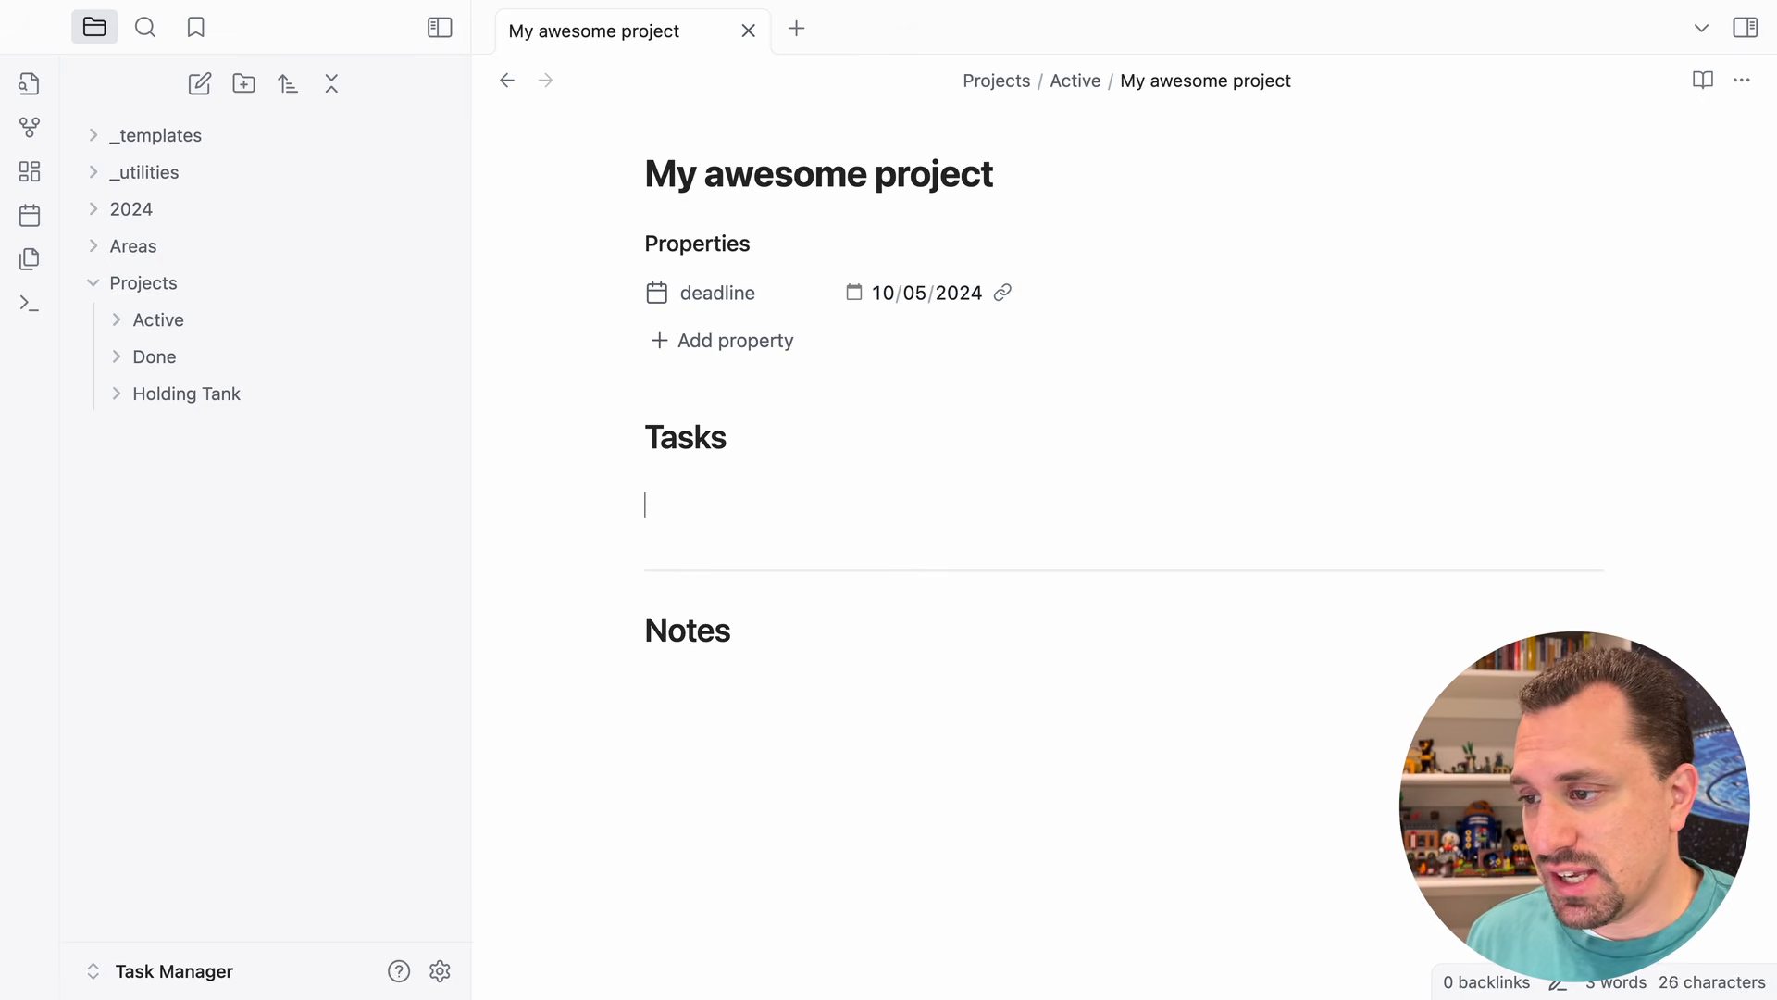
{"action": "type", "text": "- [ ] Create repo"}
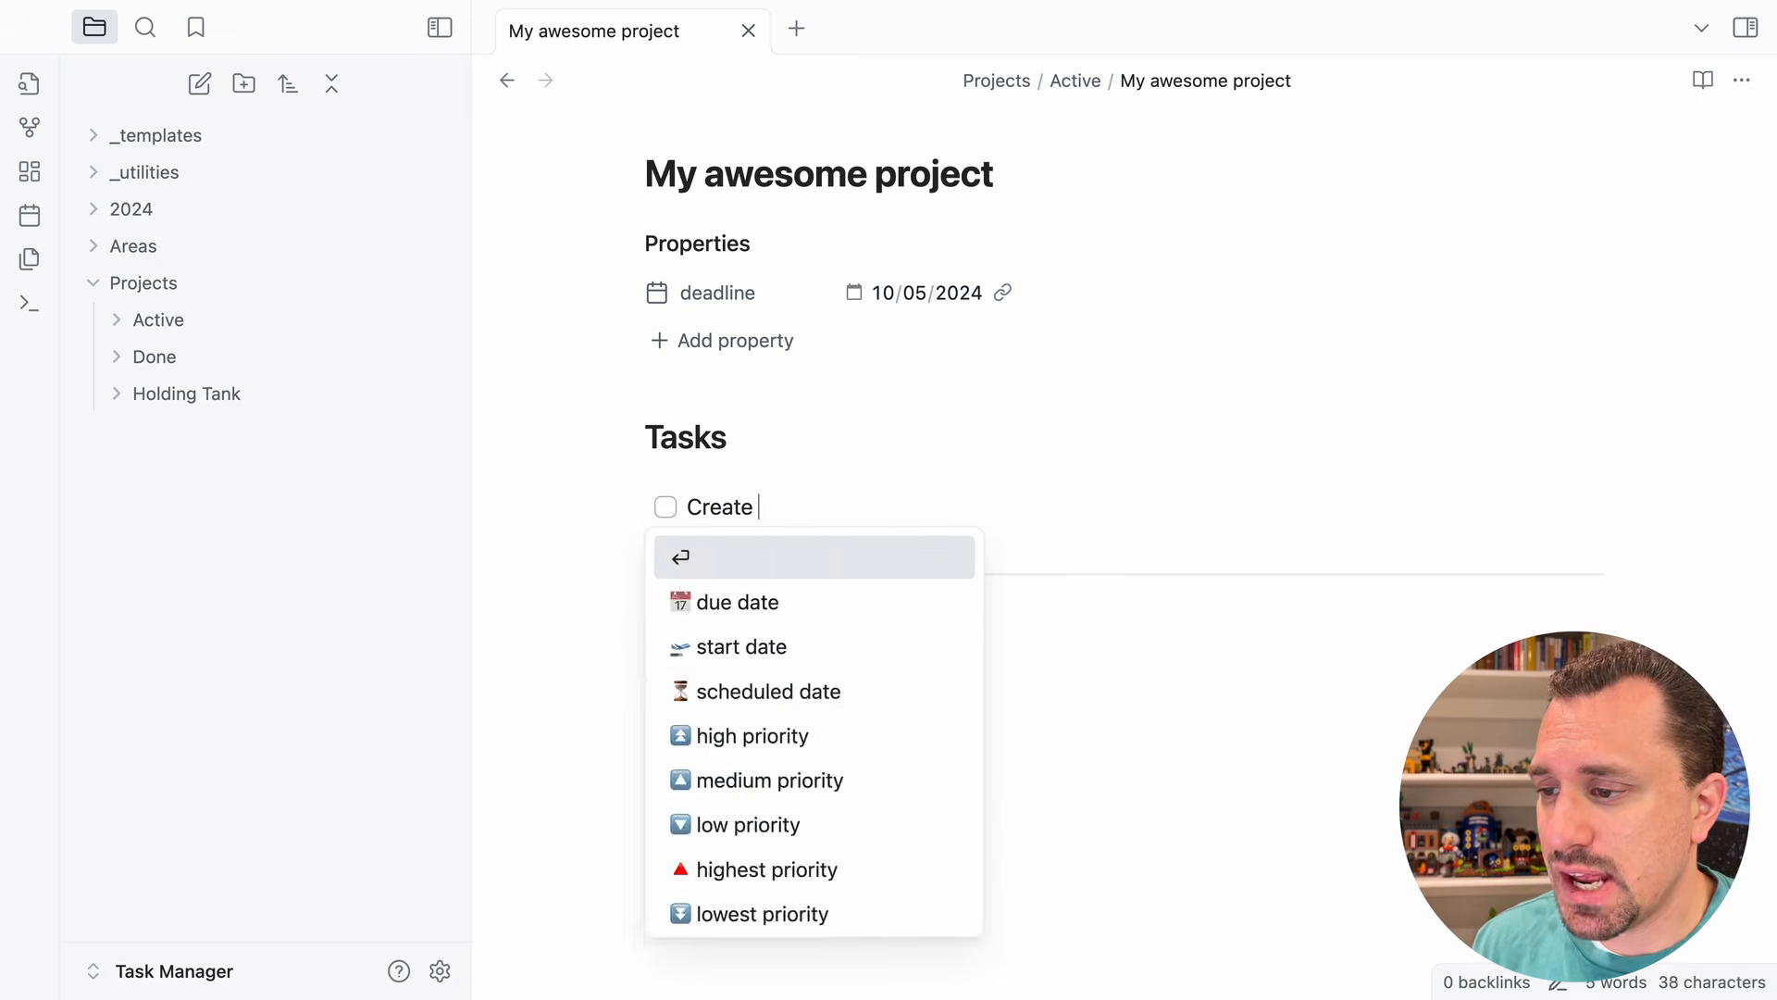
{"action": "type", "text": "rt"}
{"action": "key", "text": "Return"}
{"action": "type", "text": "Do som"}
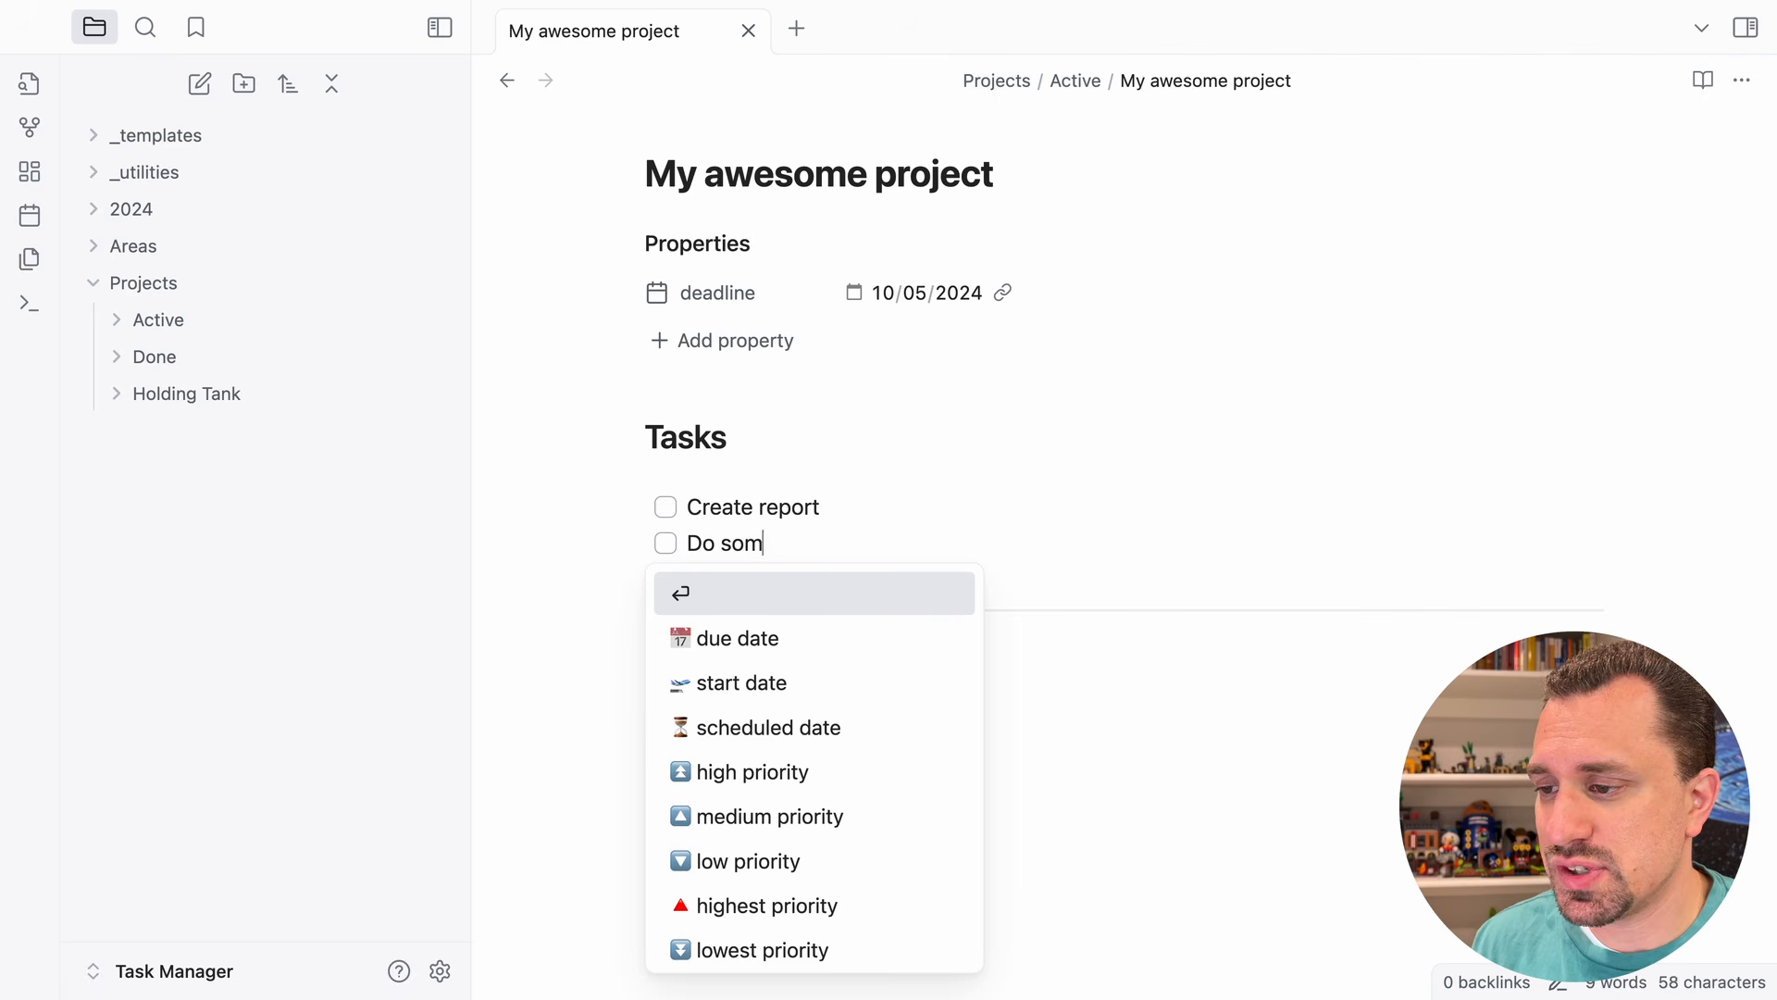
{"action": "type", "text": "ething else"}
{"action": "key", "text": "Return"}
{"action": "type", "text": "Yada yada"}
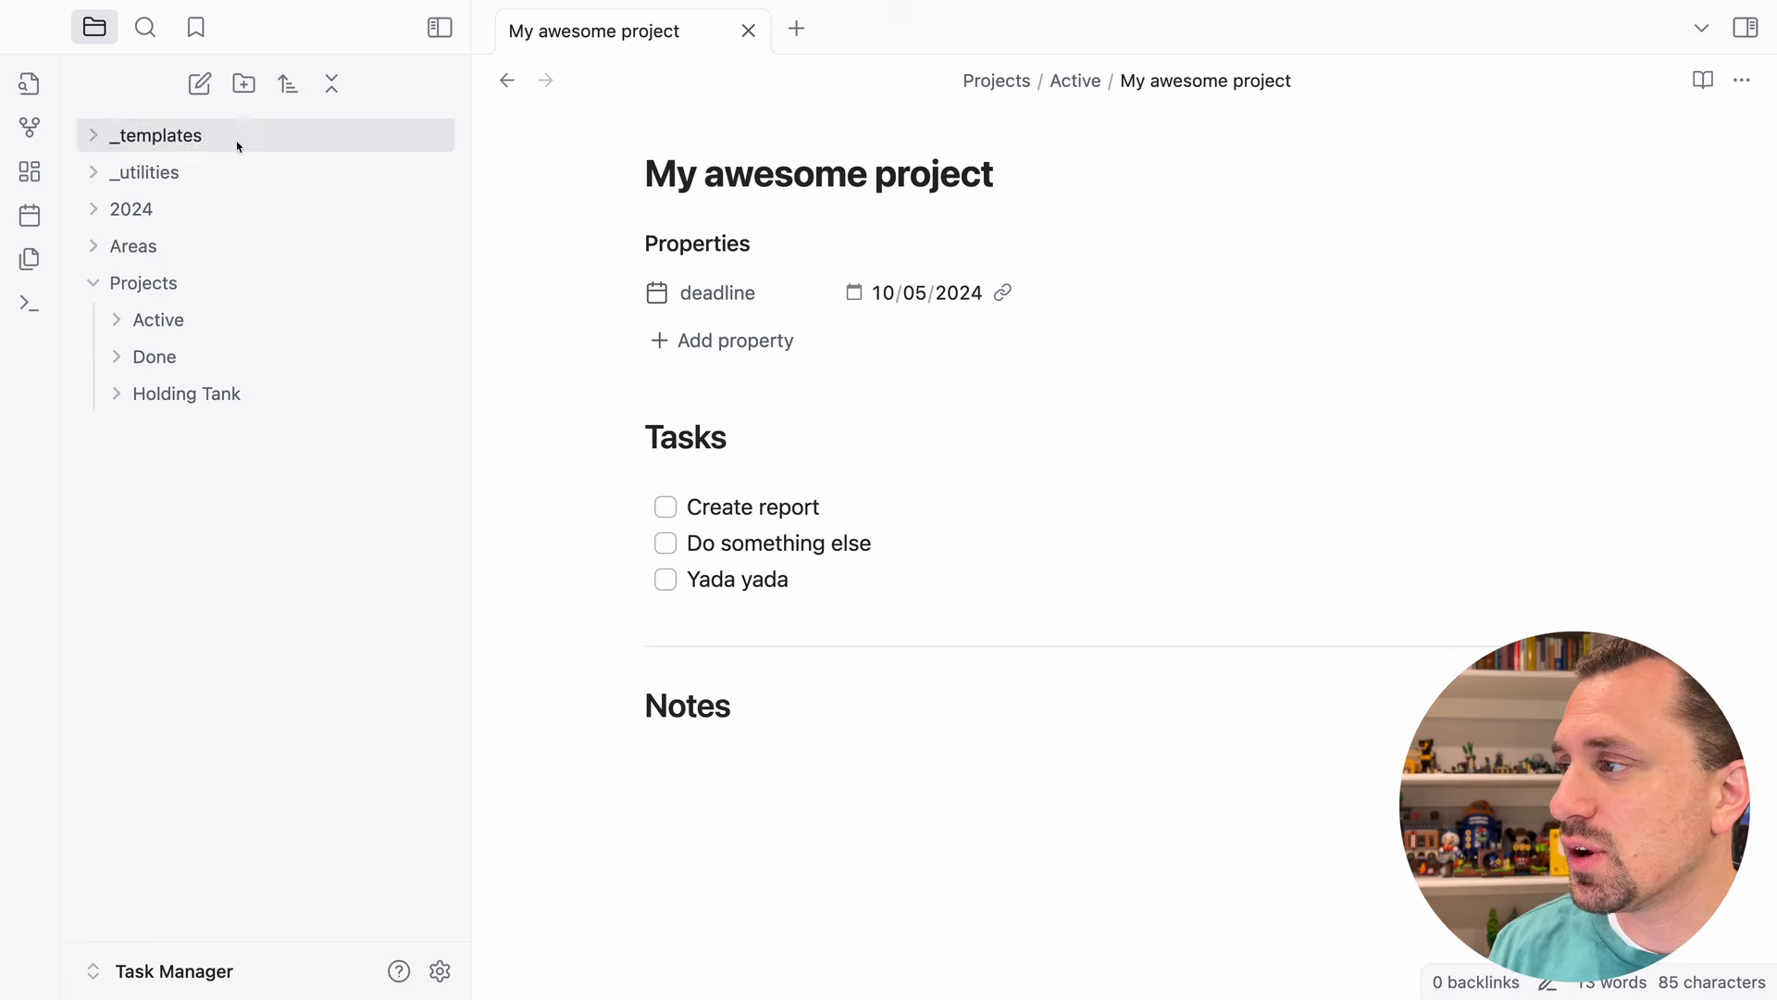
- Open the bookmarked Inbox note and render its task query as a list
{"action": "left_click", "coordinate": [195, 26]}
{"action": "left_click", "coordinate": [165, 146]}
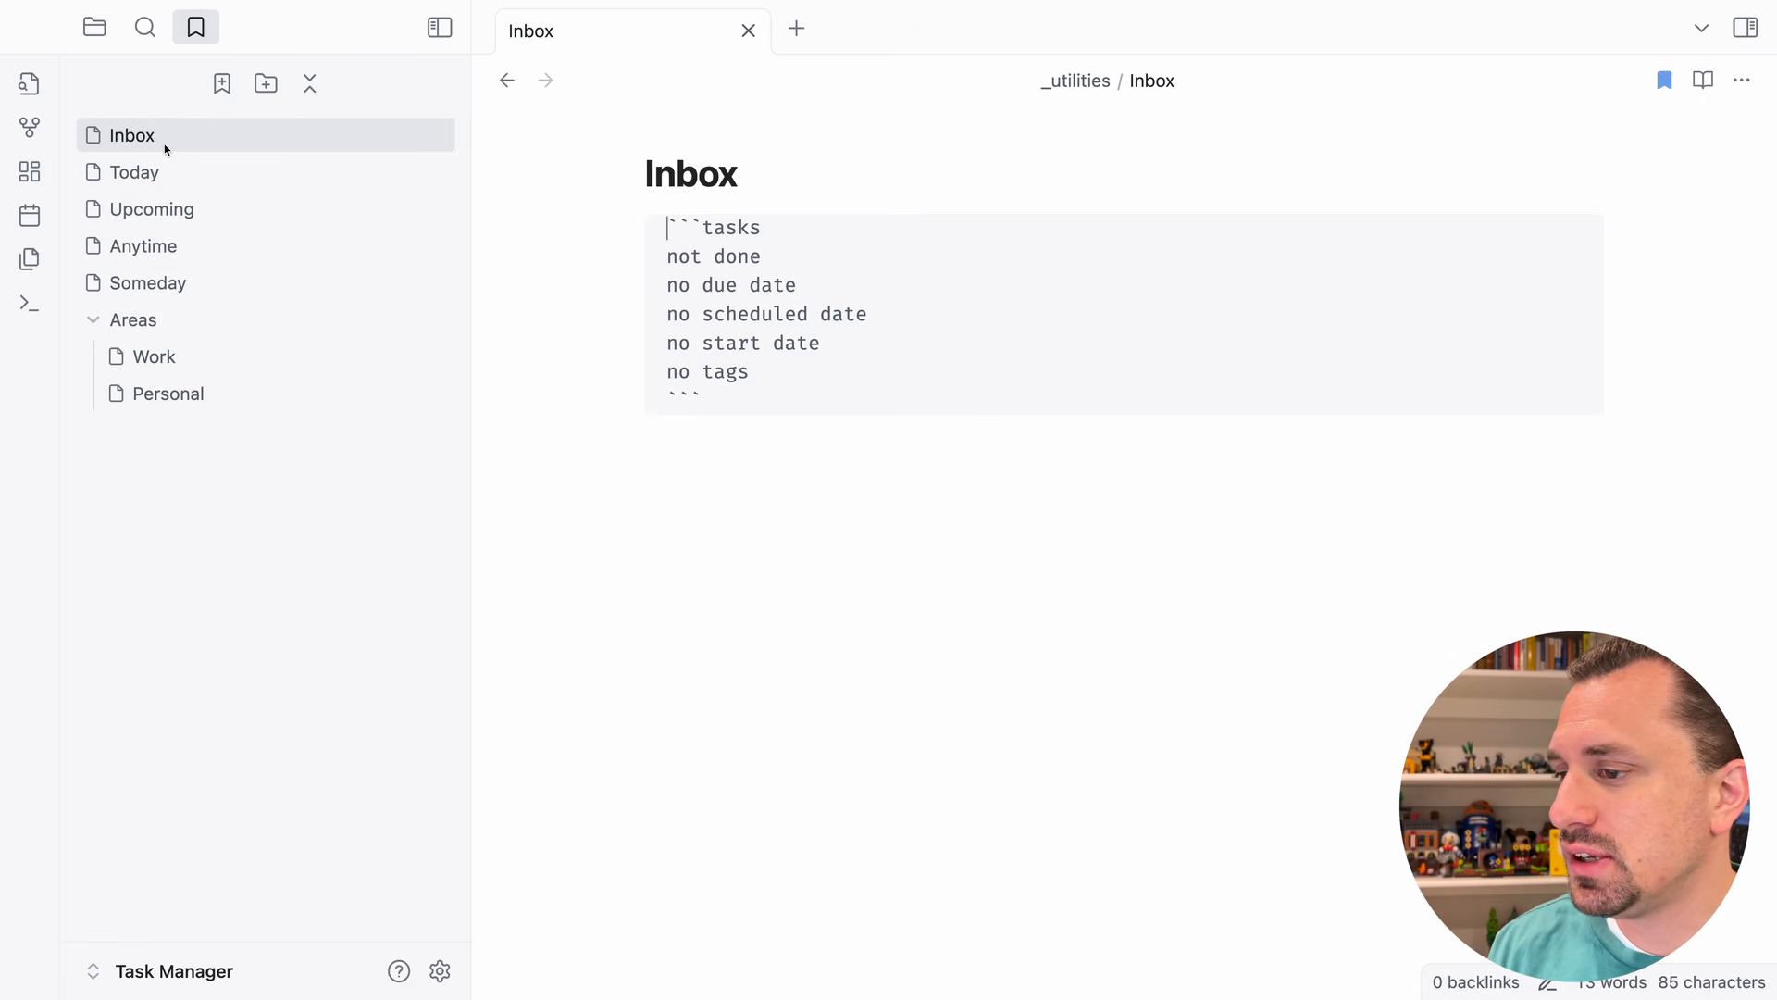
{"action": "left_click", "coordinate": [701, 433]}
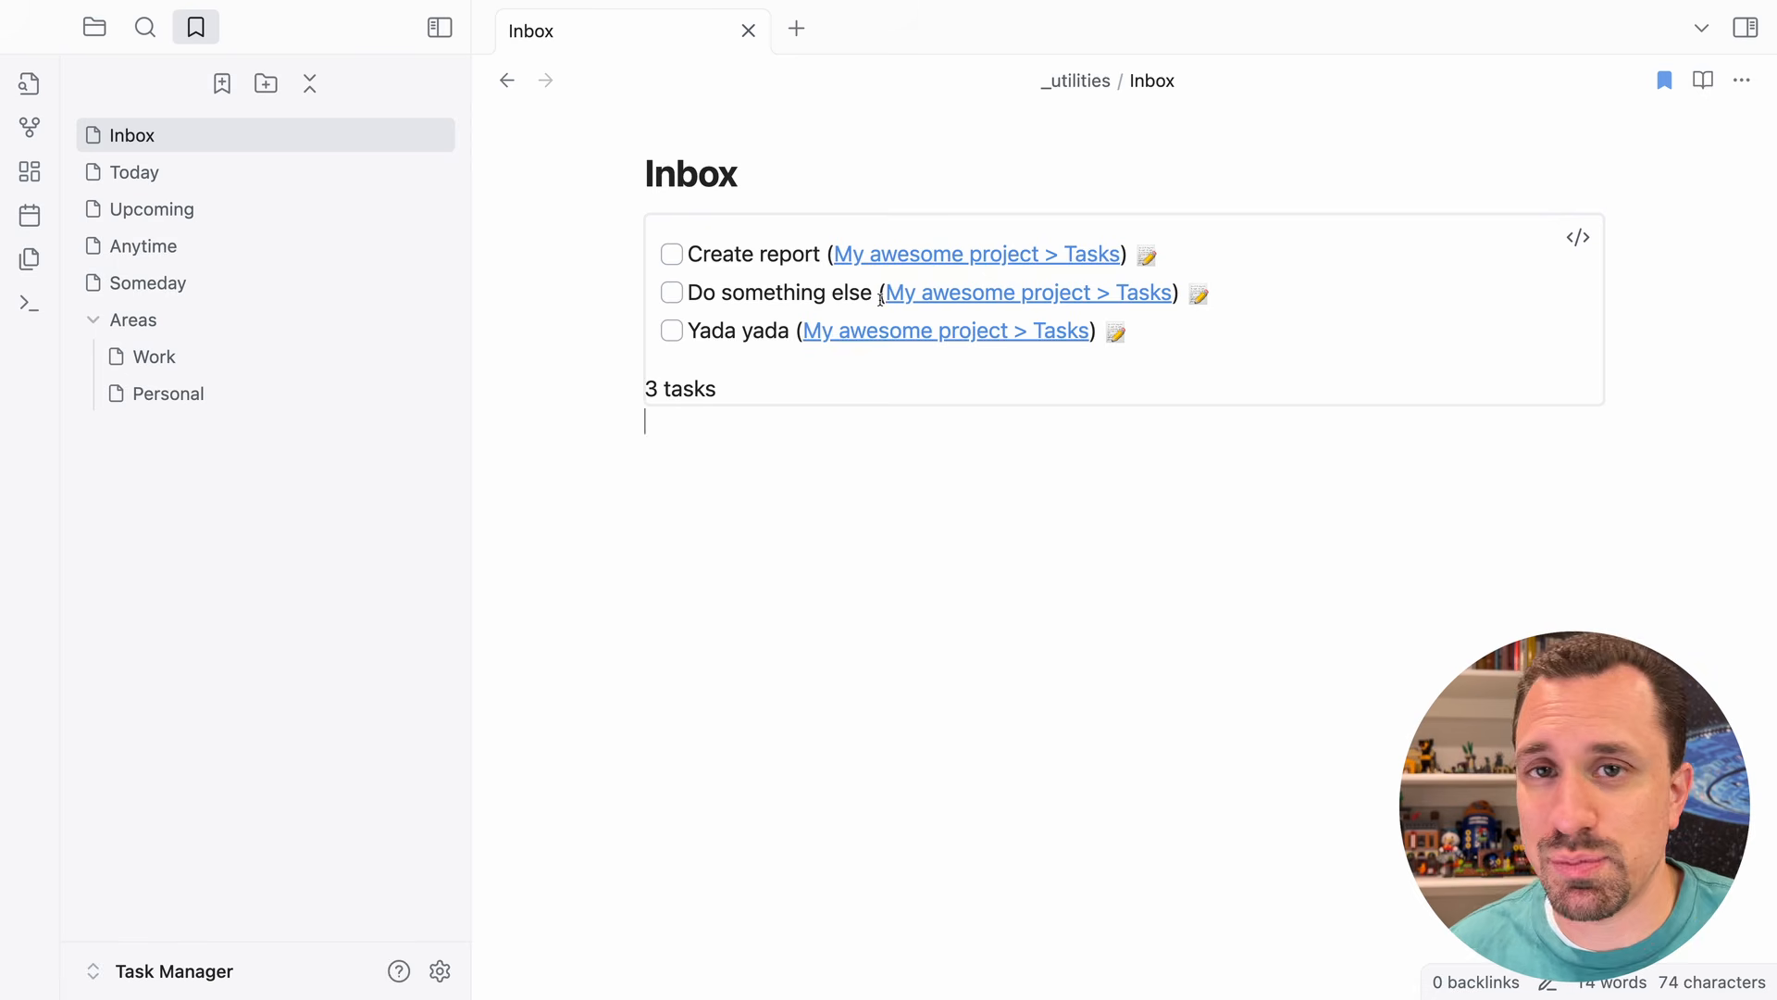
- Edit the Create report and Do something else tasks from the Inbox, giving both the due date 2024-10-02
{"action": "left_click", "coordinate": [1148, 259]}
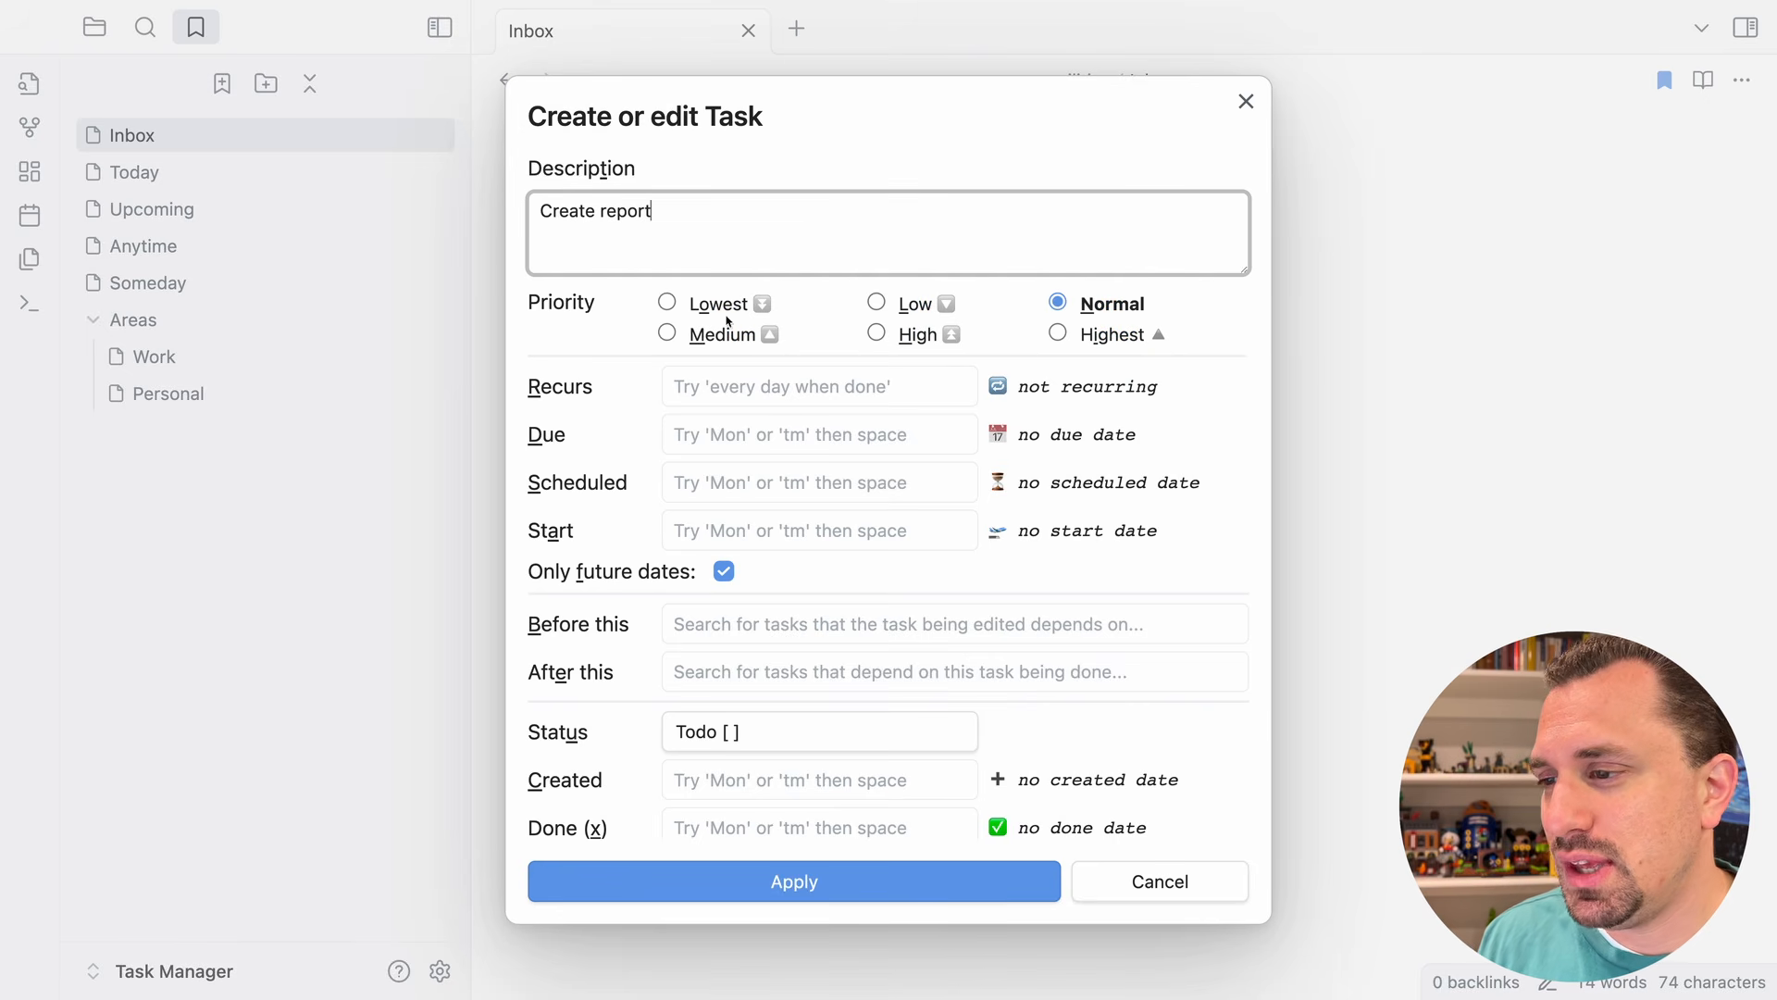
{"action": "left_click", "coordinate": [714, 437]}
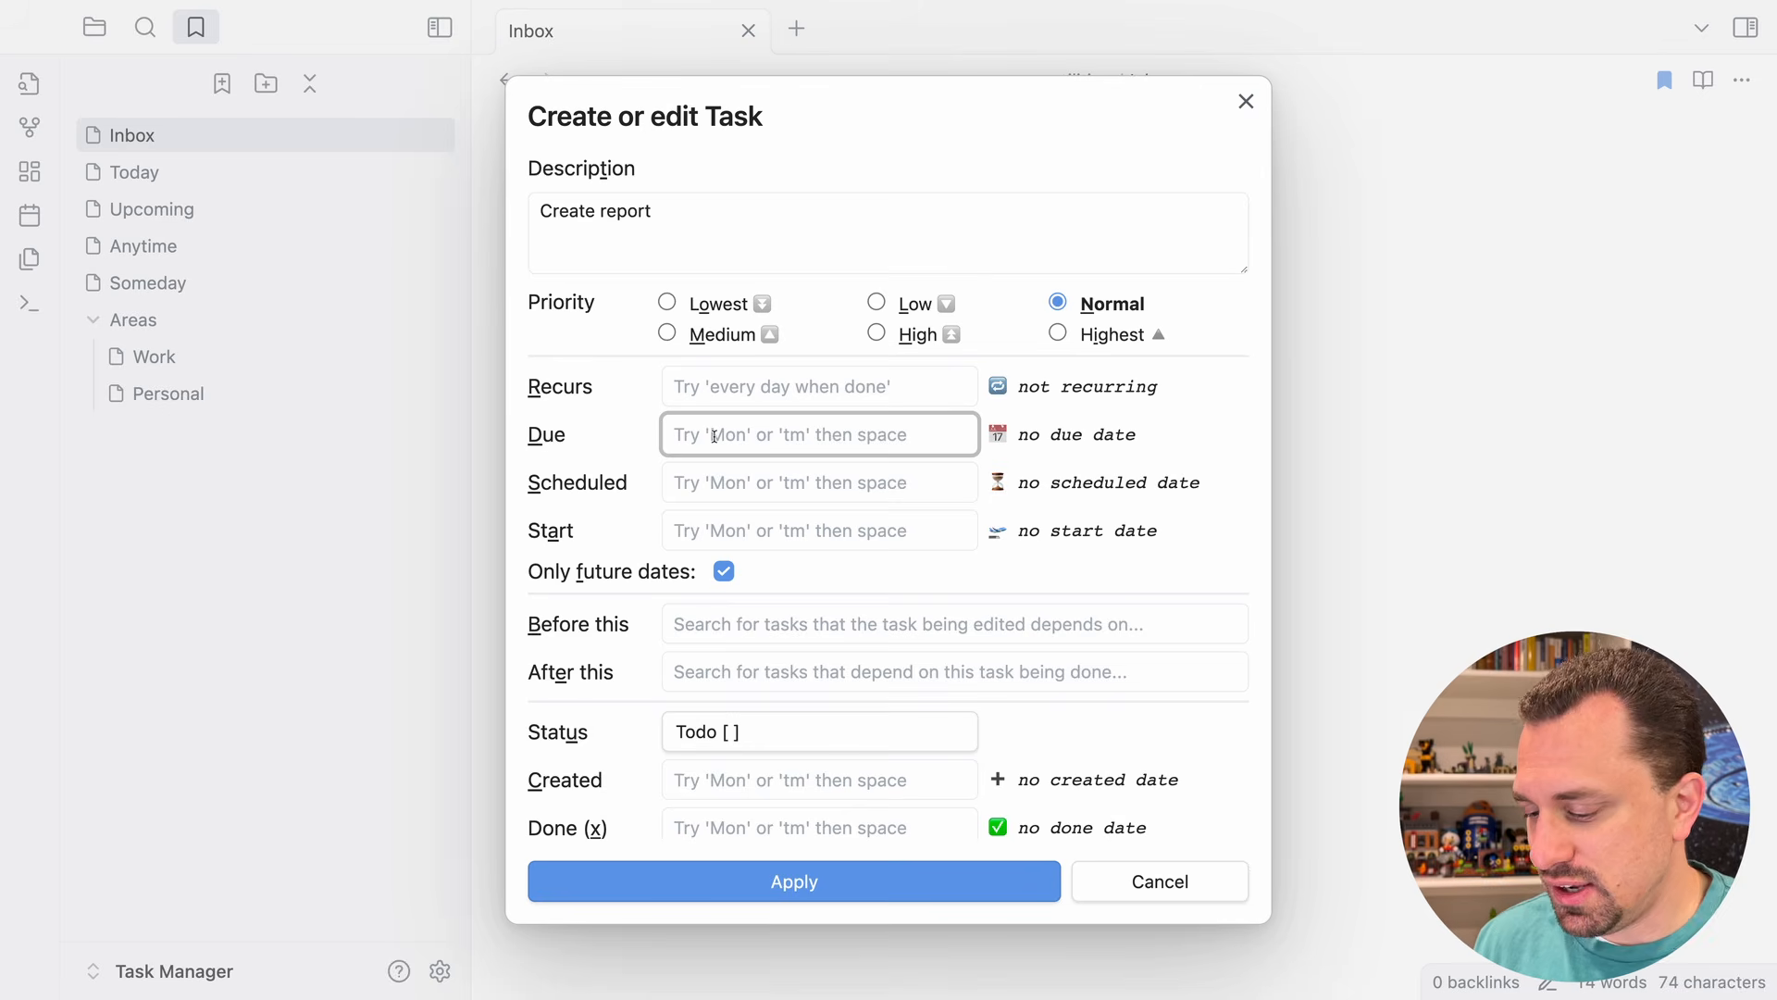
{"action": "type", "text": "tomor"}
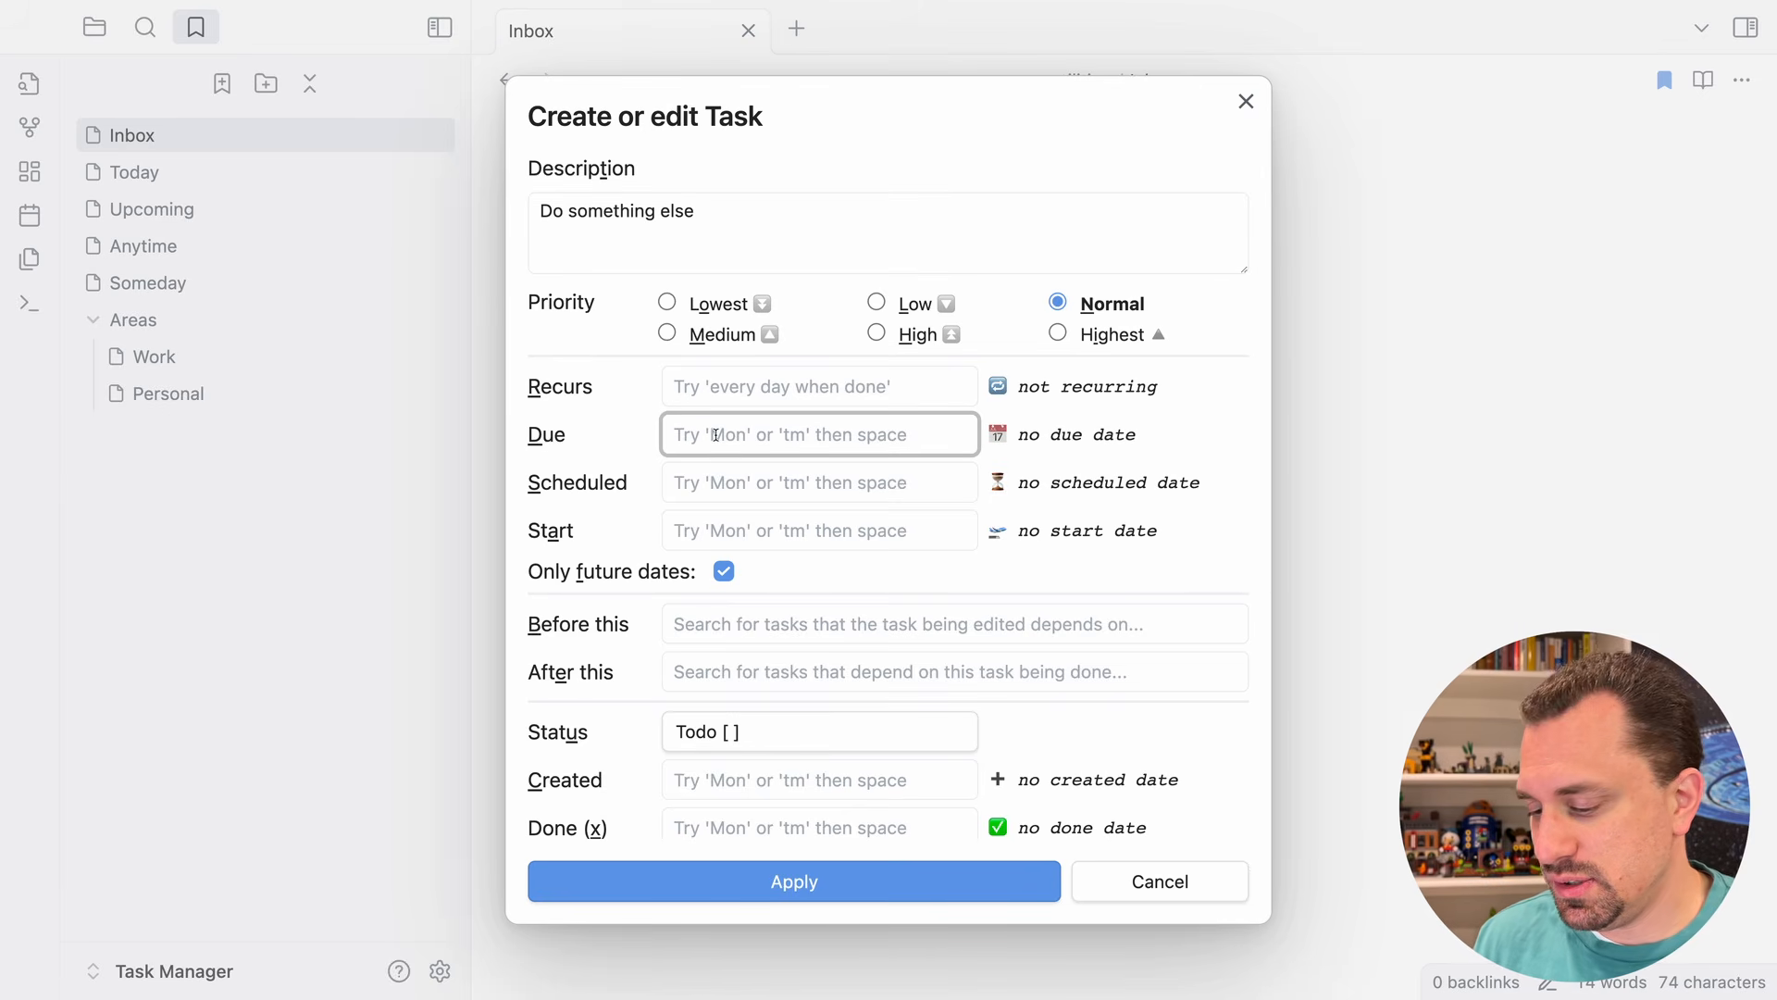
{"action": "type", "text": "wednesd"}
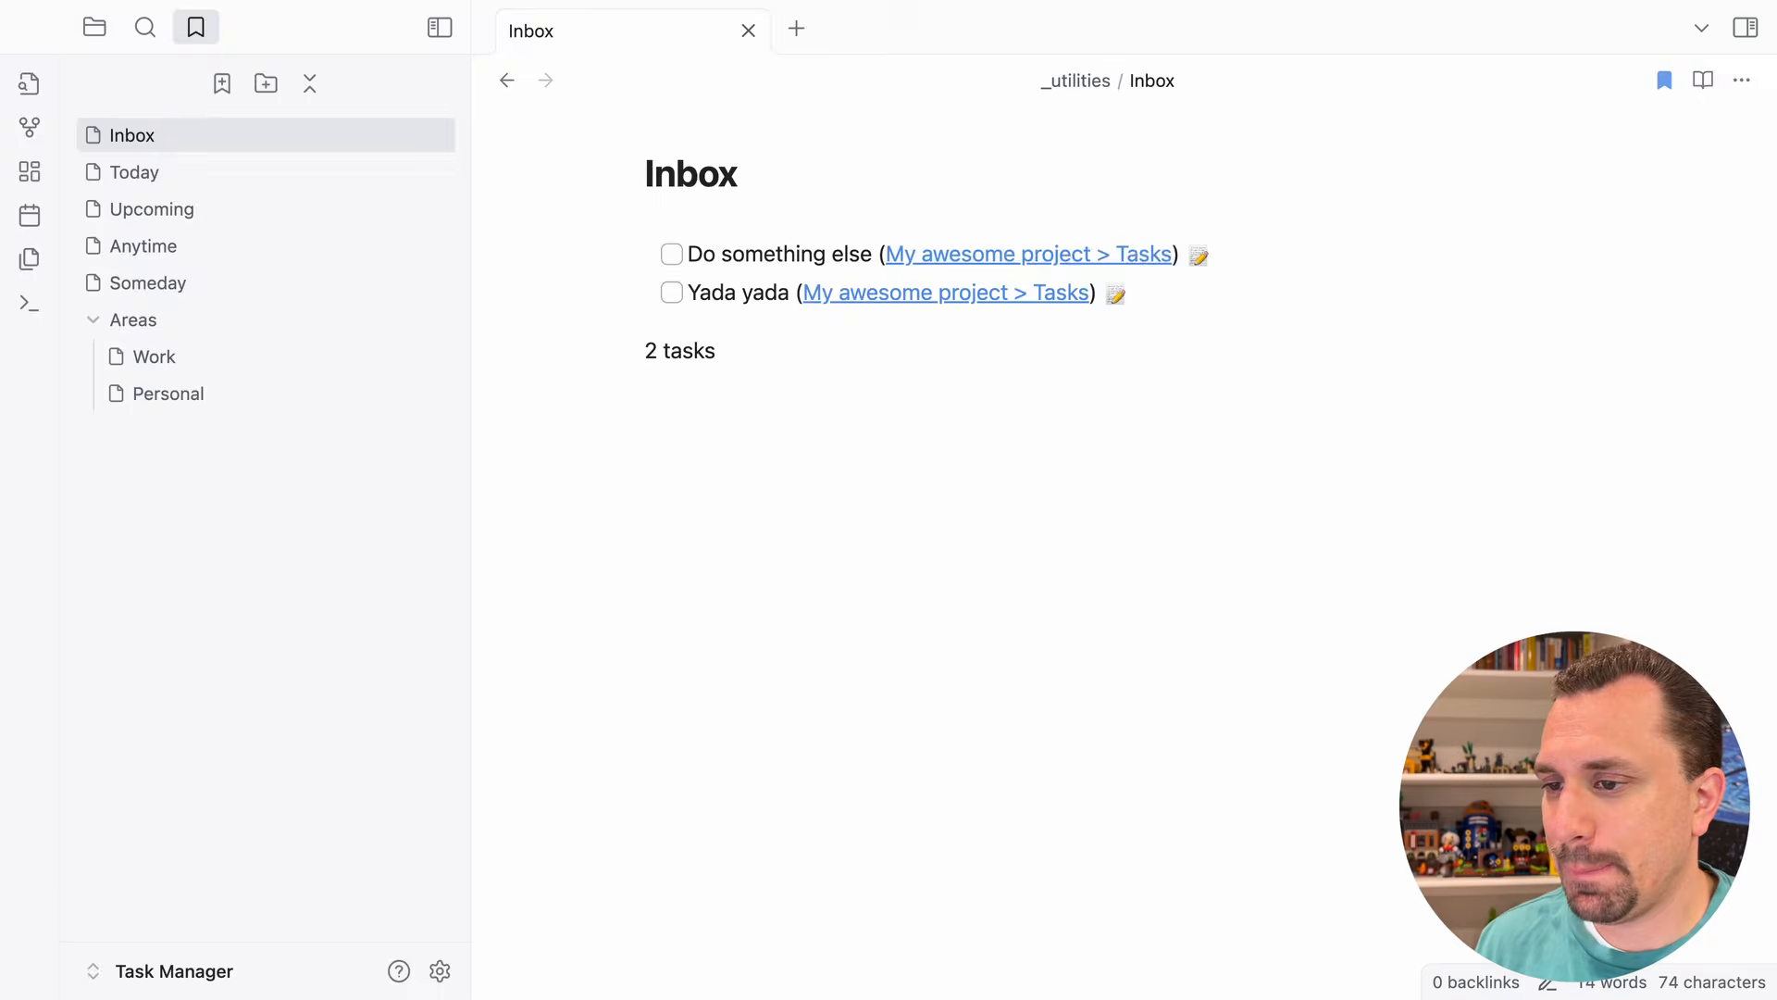
- Edit the Yada yada task from the Inbox and set its due date to Thursday, 2024-10-03
{"action": "left_click", "coordinate": [1115, 294]}
{"action": "left_click", "coordinate": [749, 436]}
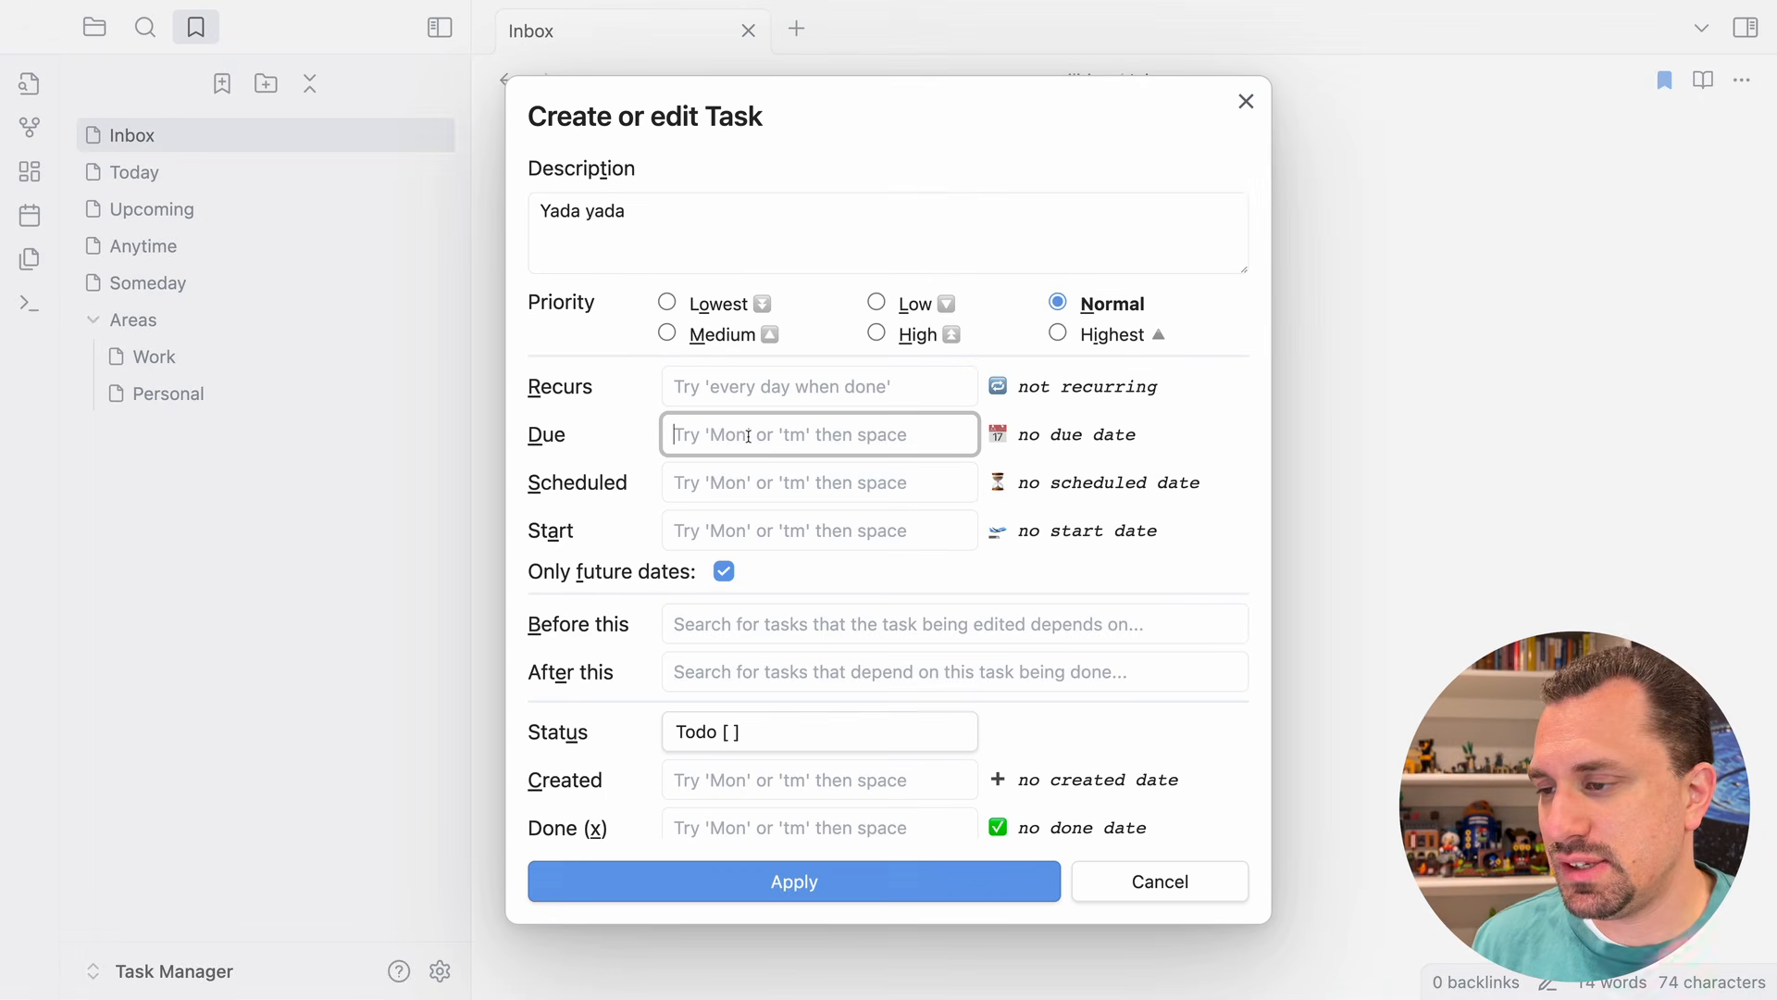
{"action": "type", "text": "thursd"}
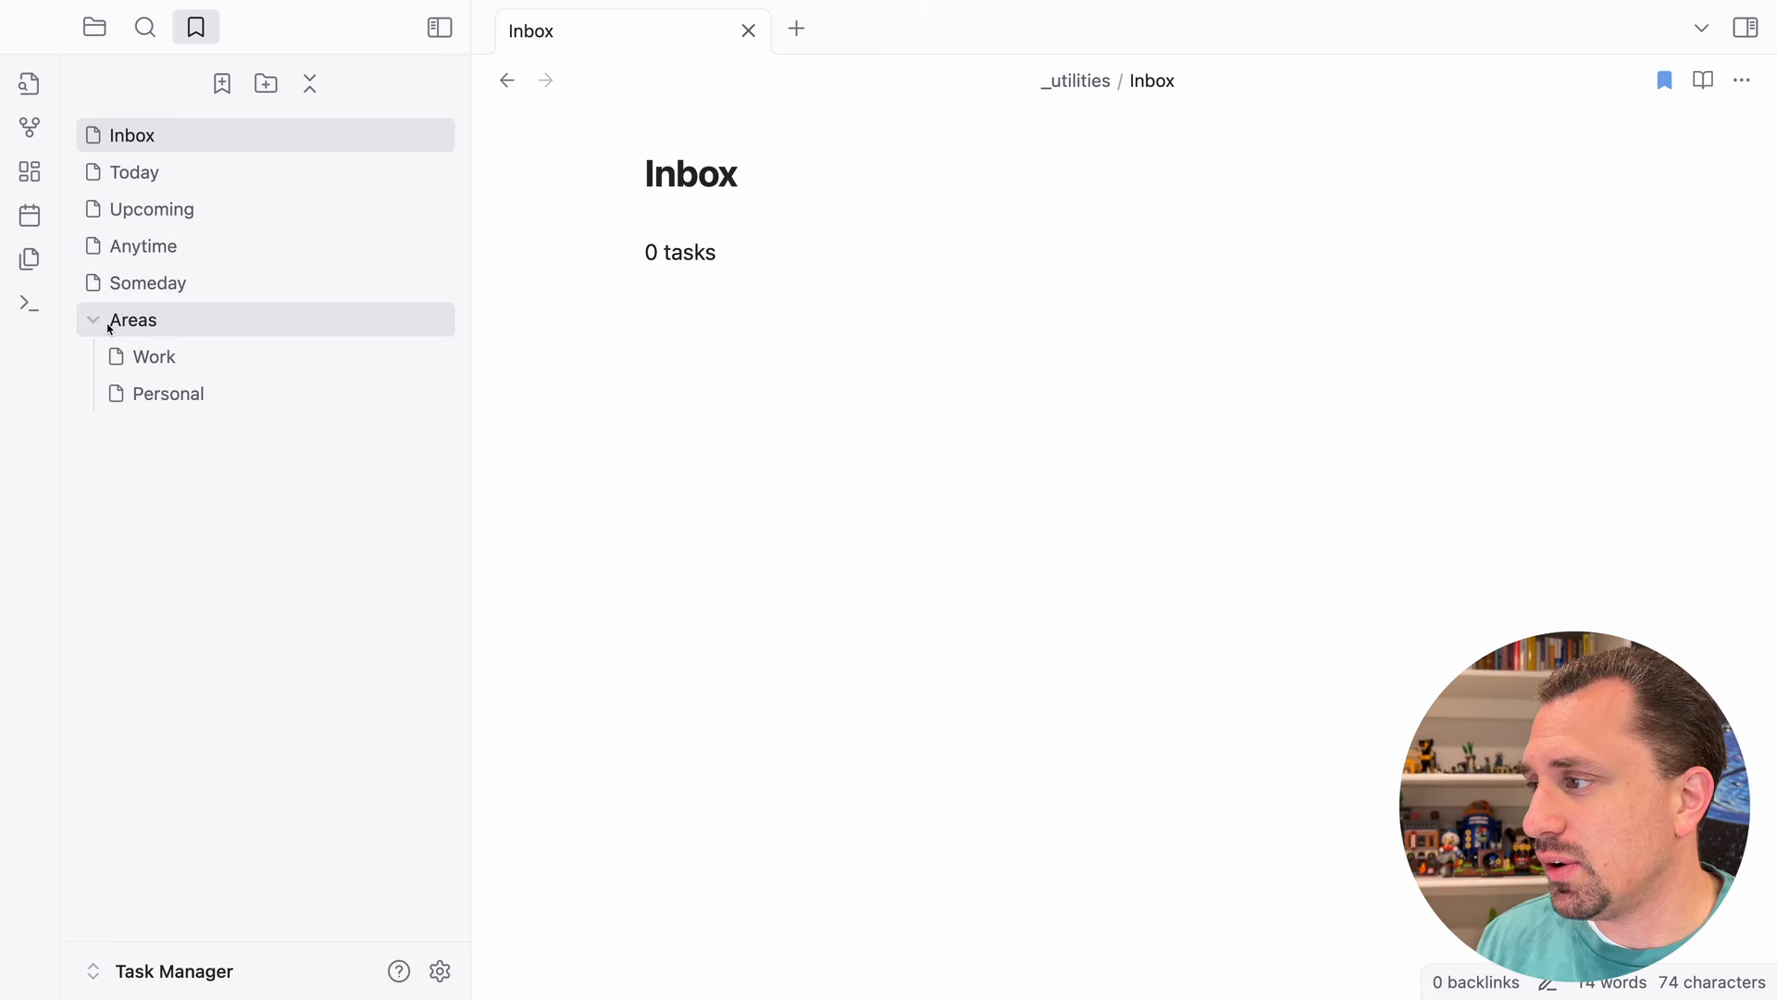
- Open the My awesome project note in Projects/Active and review the due dates on its tasks
{"action": "left_click", "coordinate": [94, 27]}
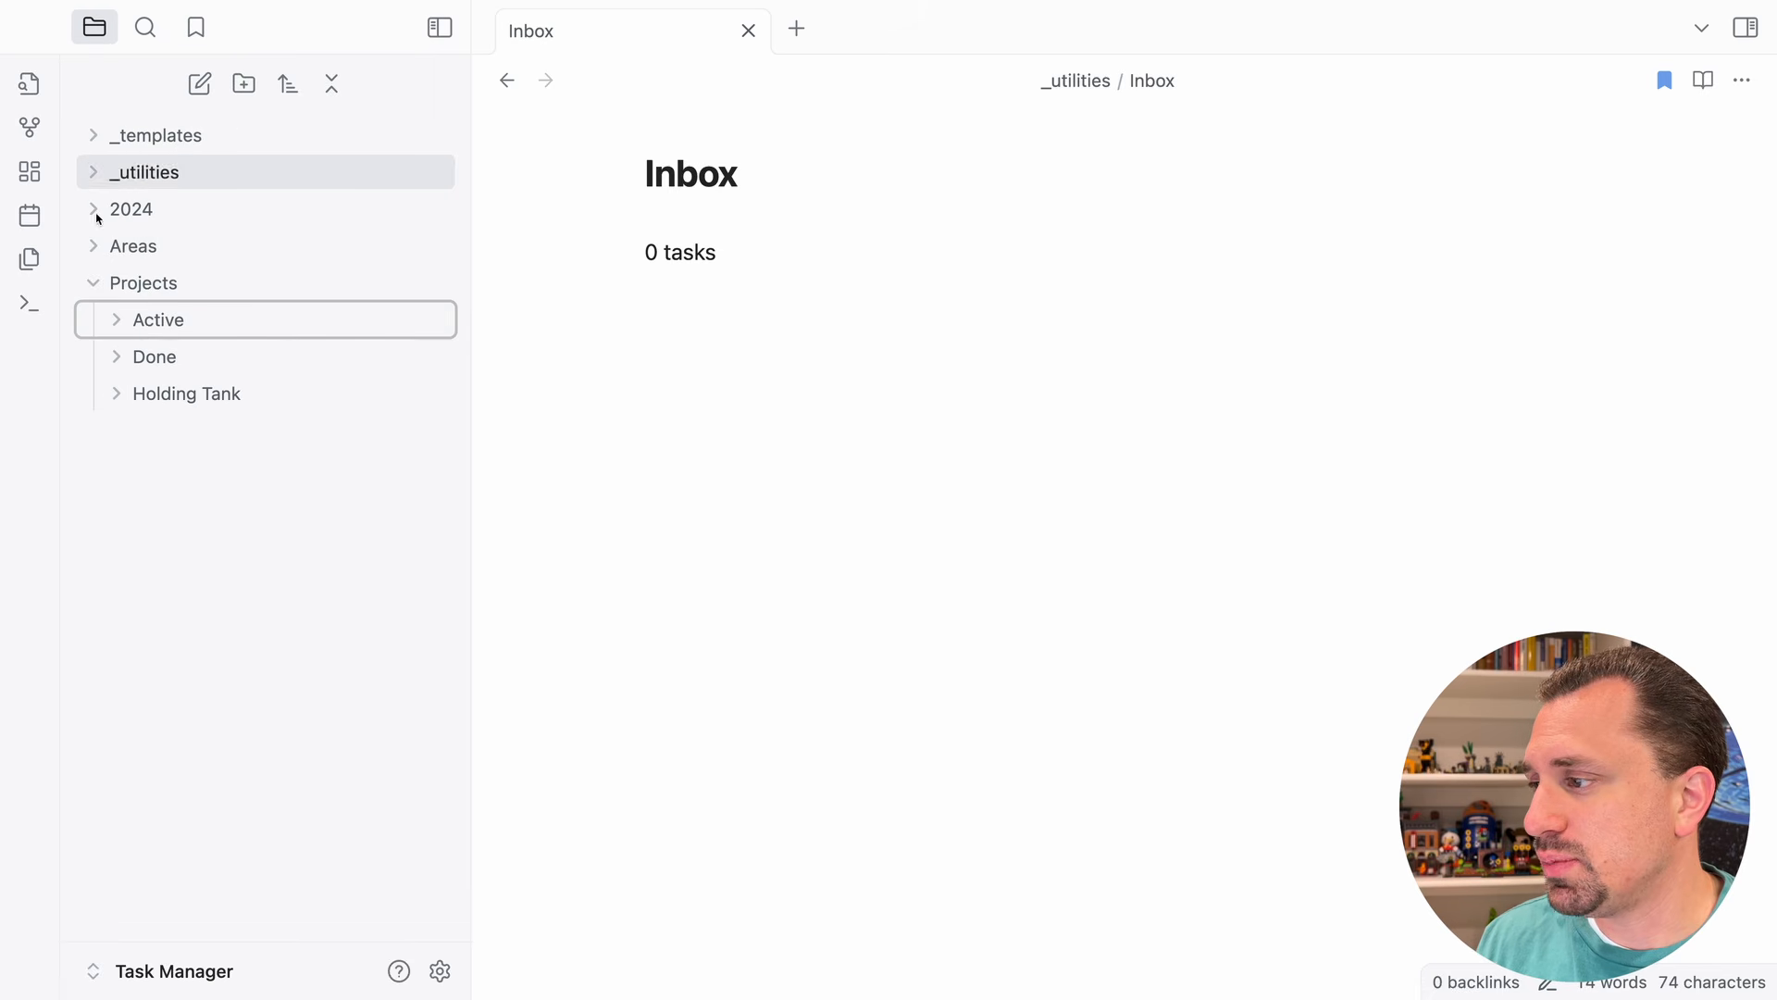
{"action": "left_click", "coordinate": [160, 321]}
{"action": "left_click", "coordinate": [241, 356]}
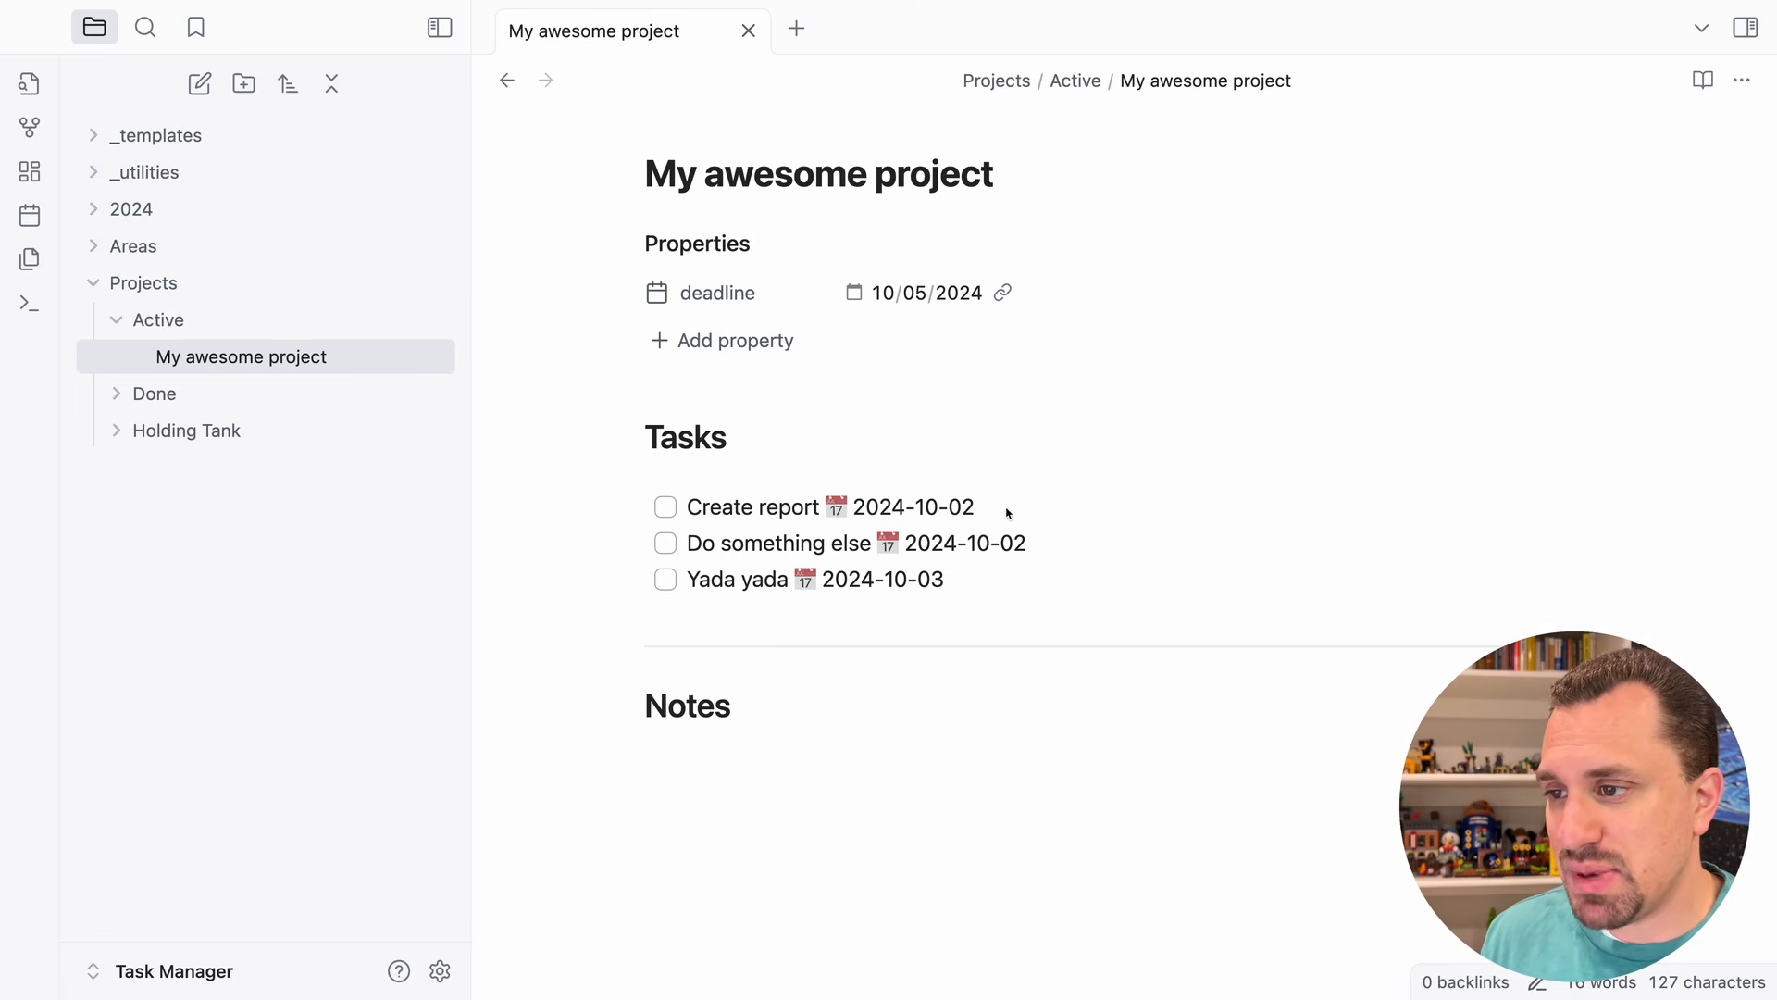
{"action": "key", "text": "super+p"}
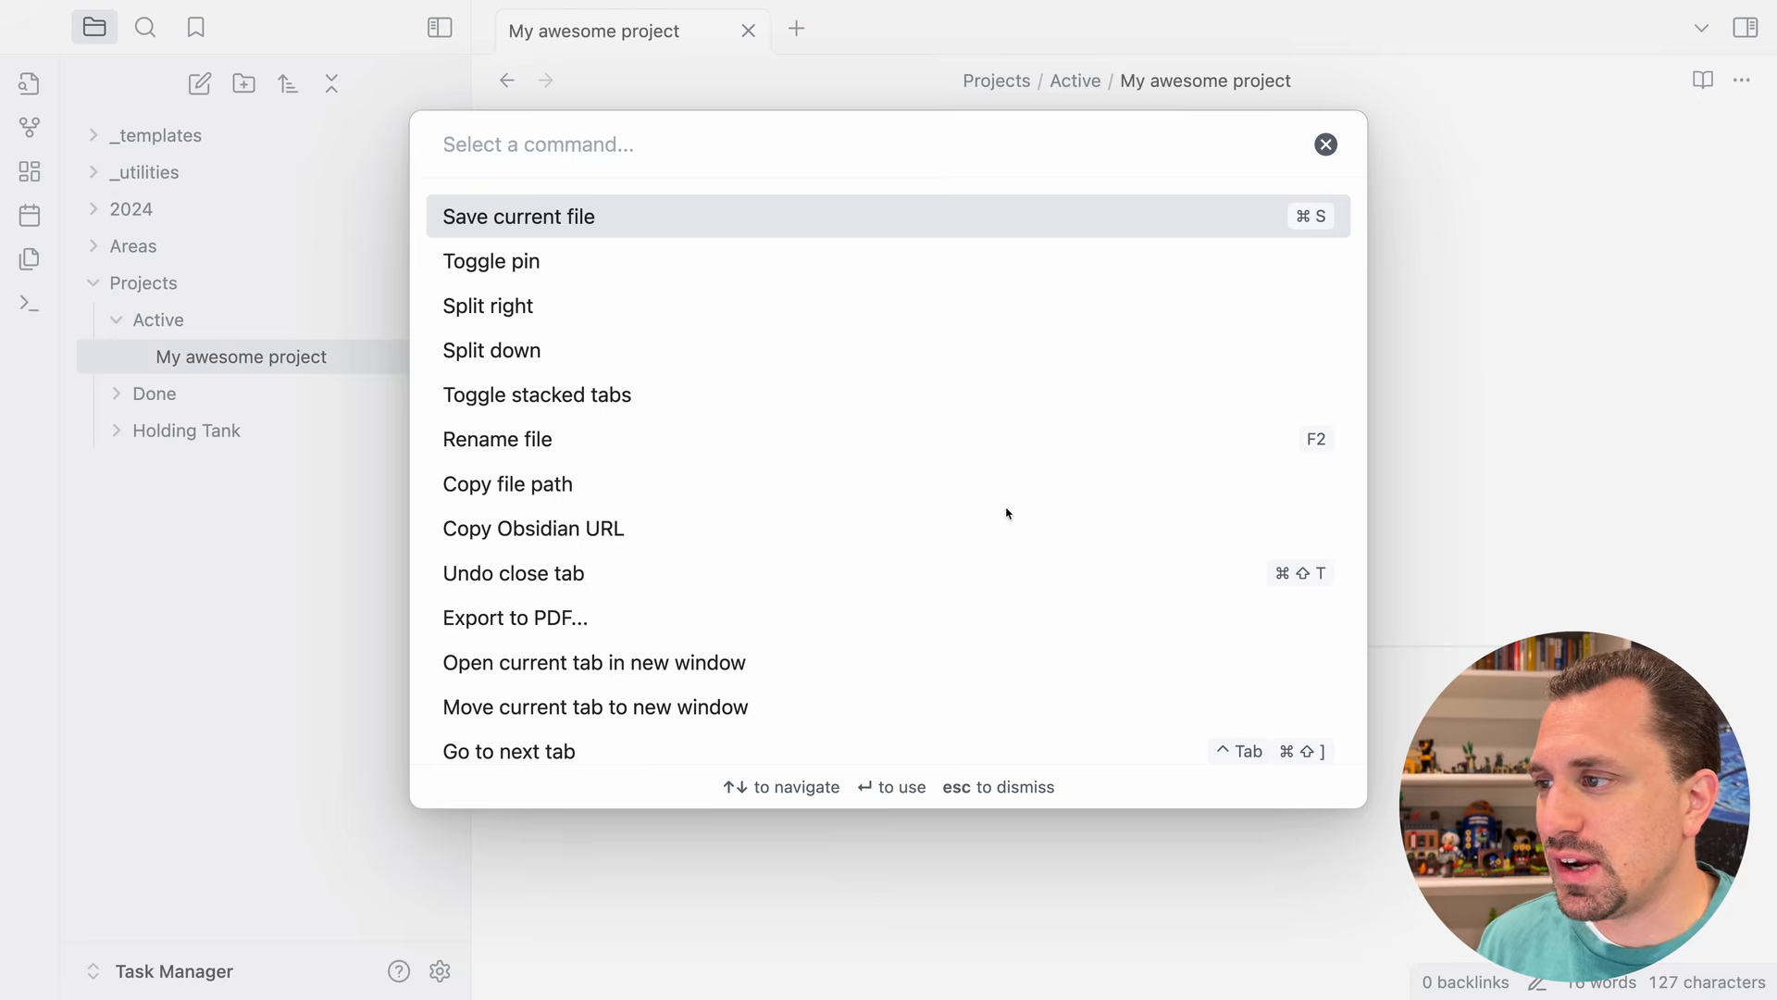
{"action": "type", "text": "tasks"}
{"action": "key", "text": "Down"}
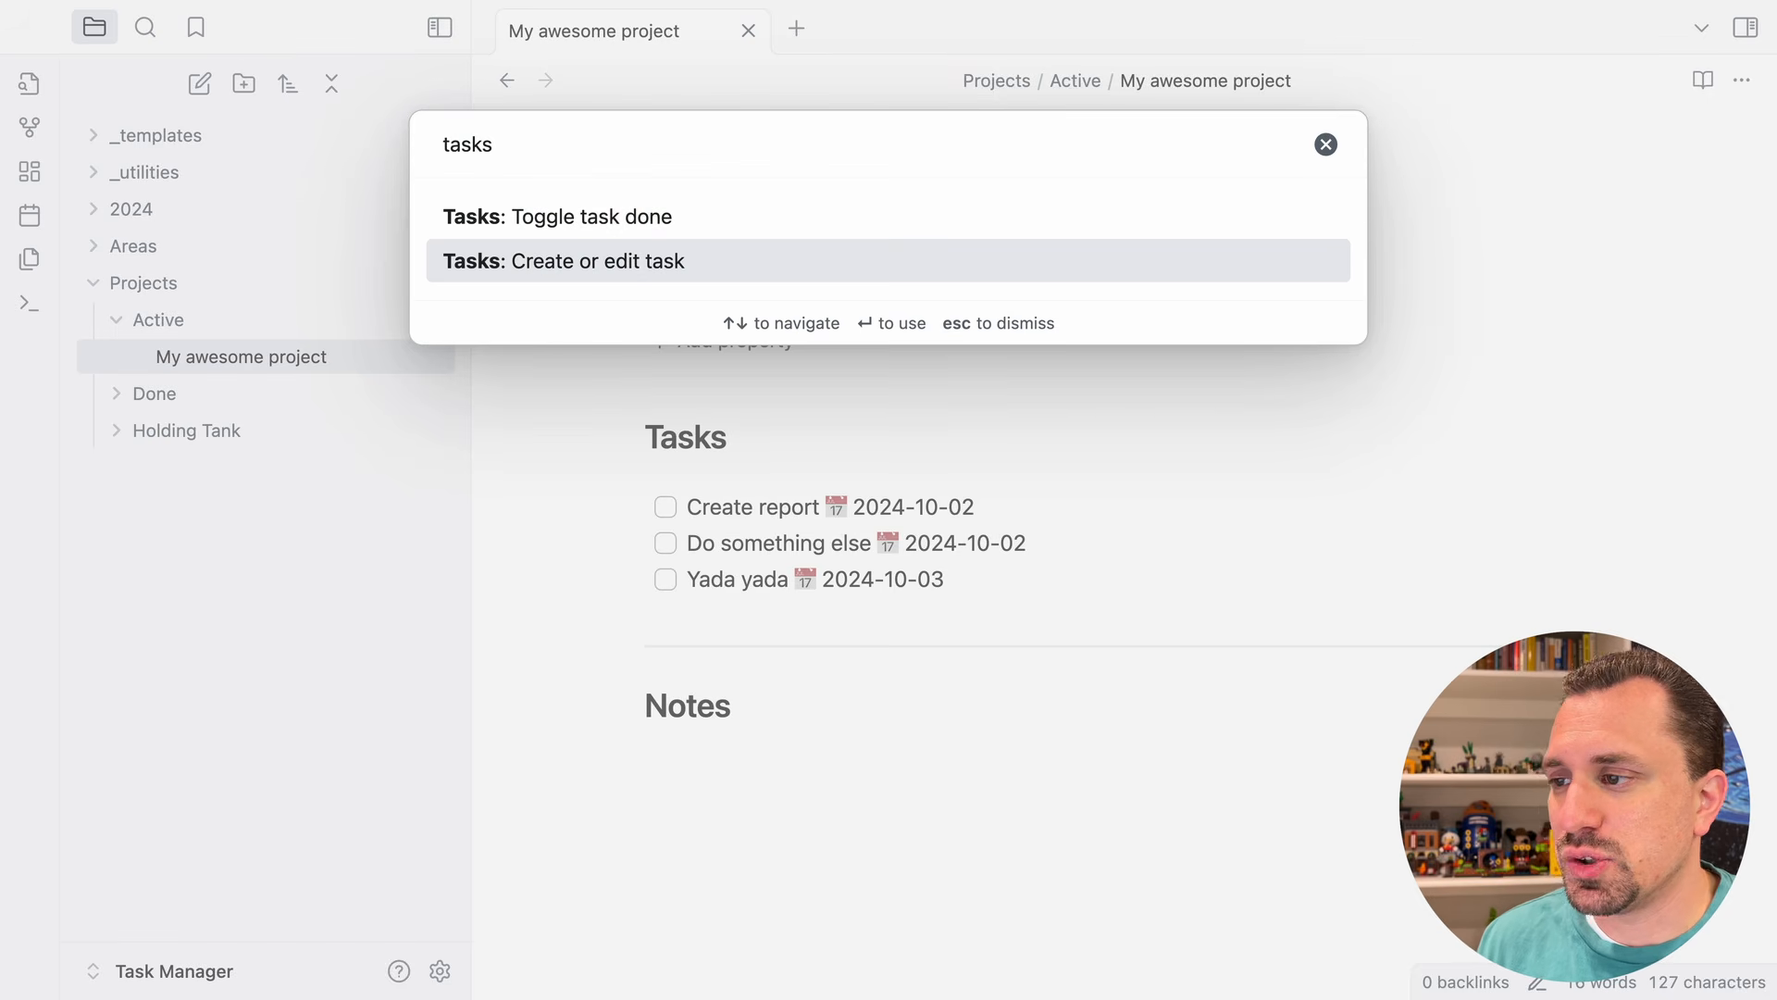
{"action": "key", "text": "Return"}
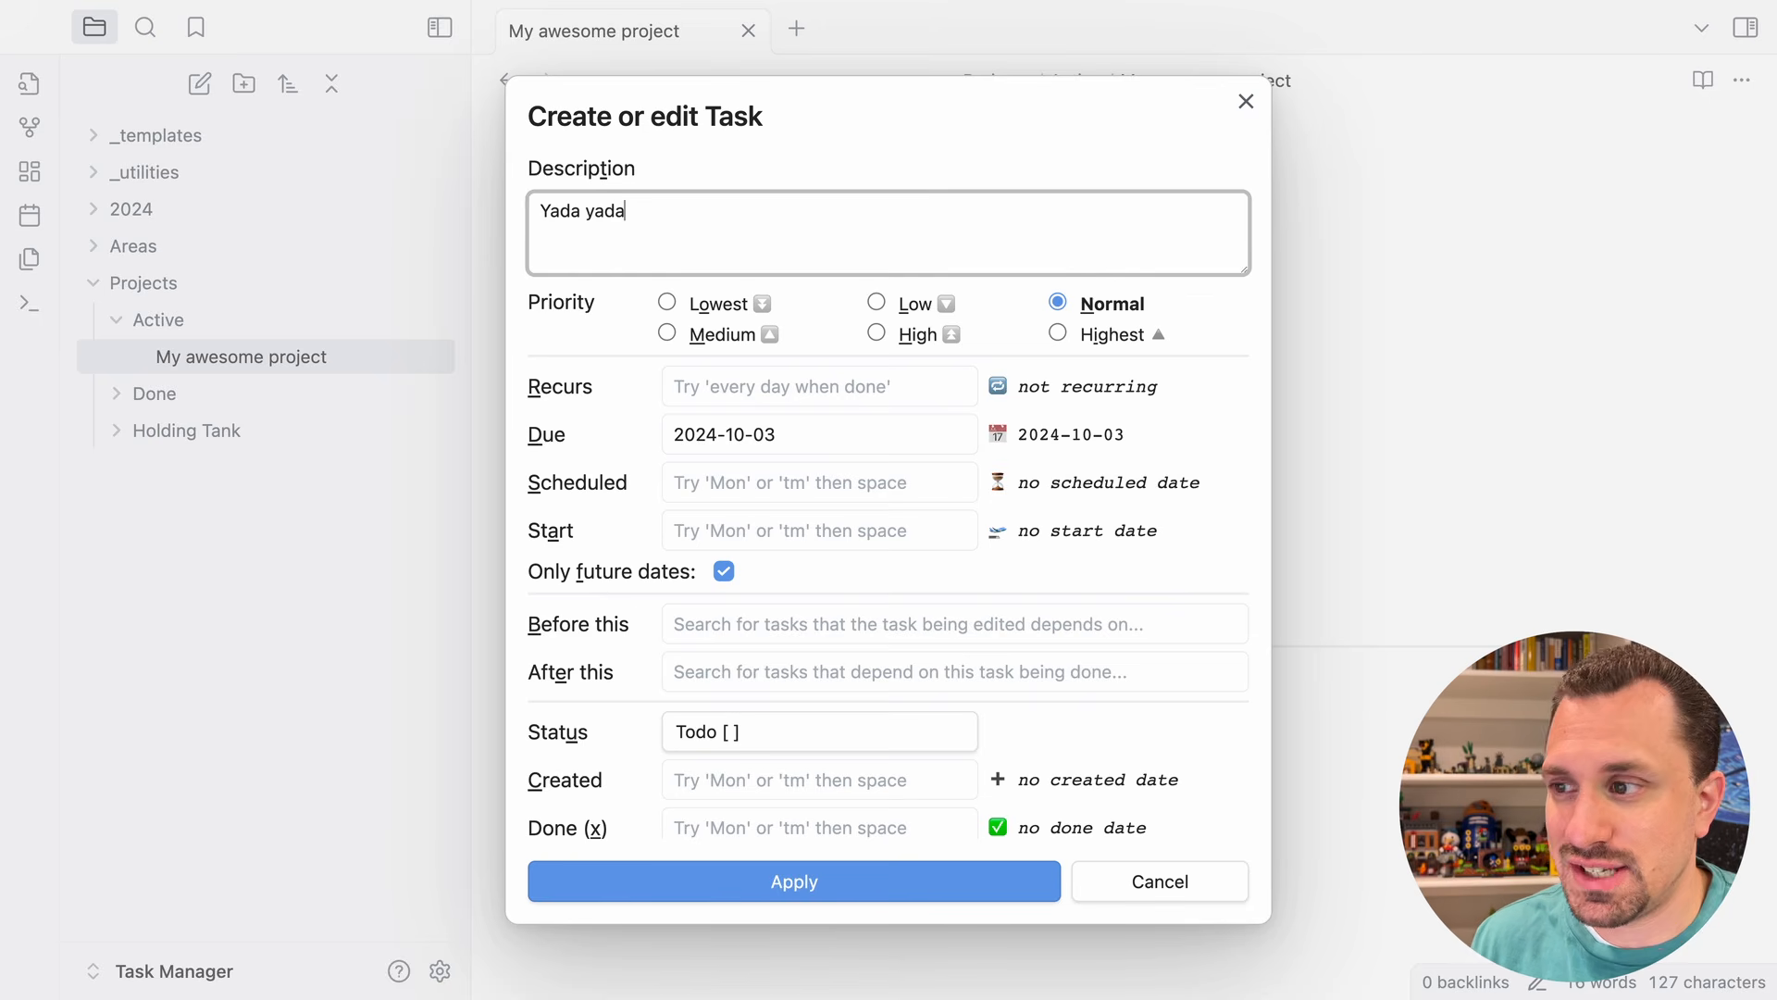
{"action": "left_click", "coordinate": [1144, 881]}
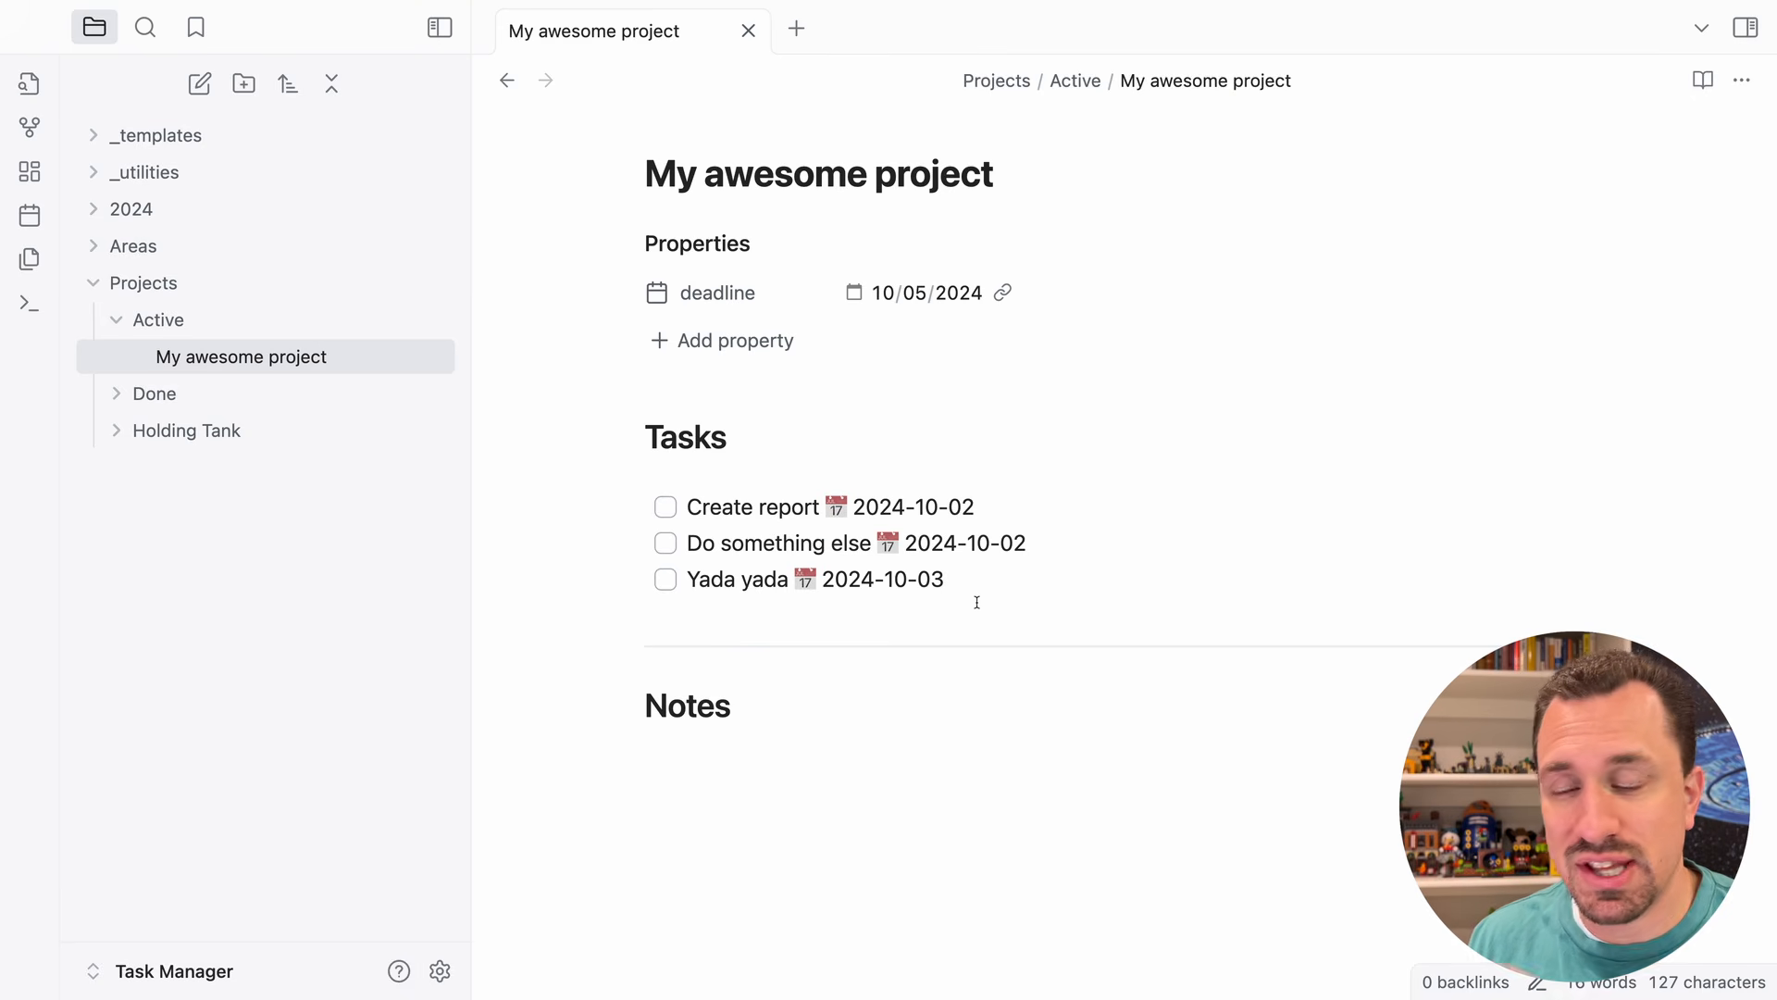
- Add a task named The 4th task, scheduled for today, below Yada yada in the project's Tasks section
{"action": "key", "text": "Return"}
{"action": "key", "text": "Return"}
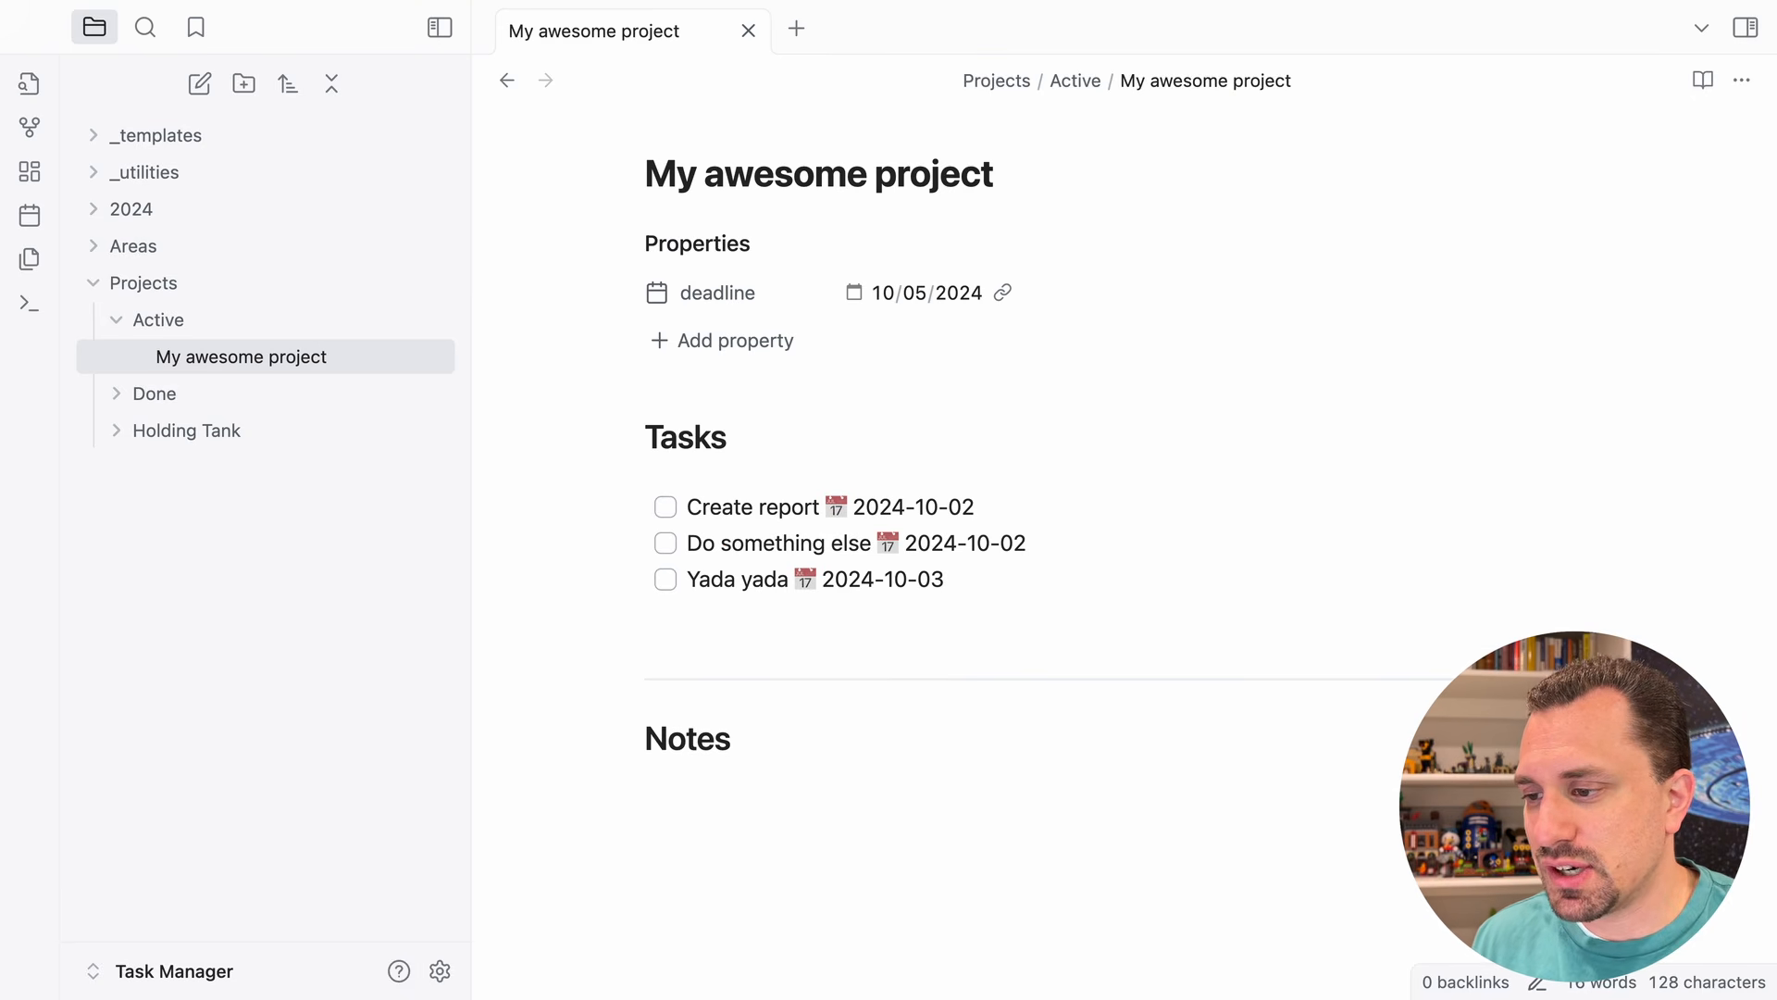
{"action": "key", "text": "super+p"}
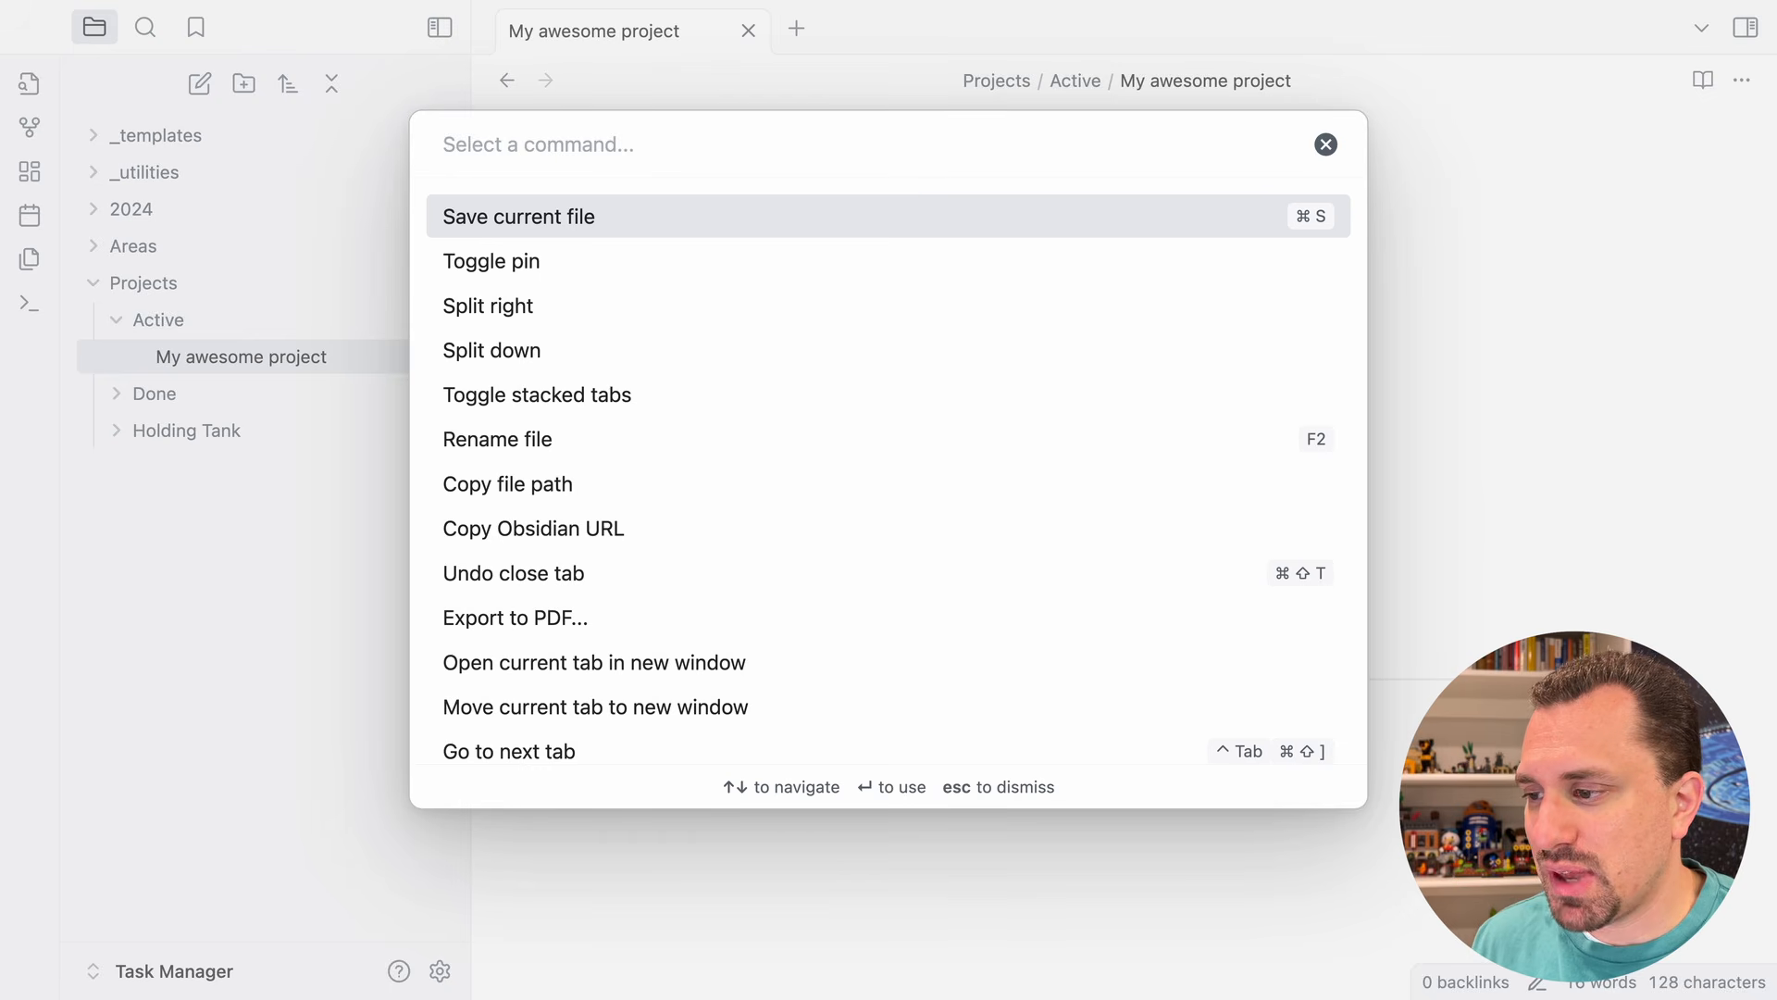
{"action": "type", "text": "tasks"}
{"action": "key", "text": "Down"}
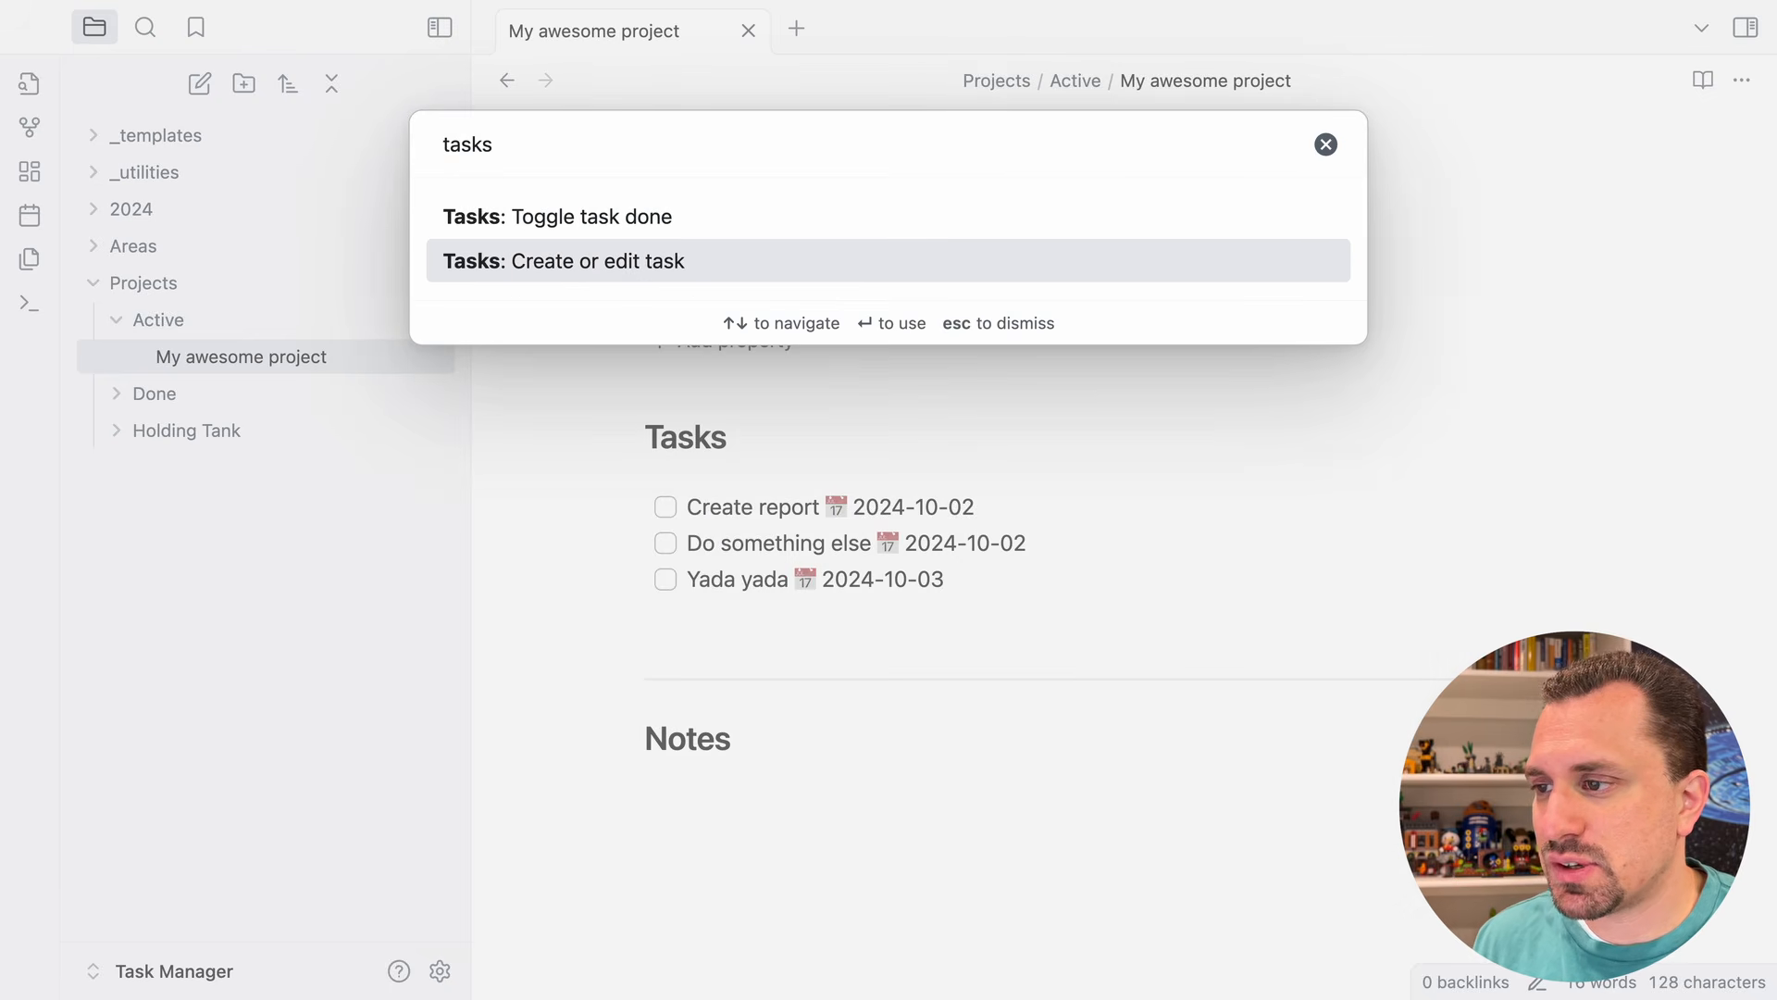
{"action": "key", "text": "Return"}
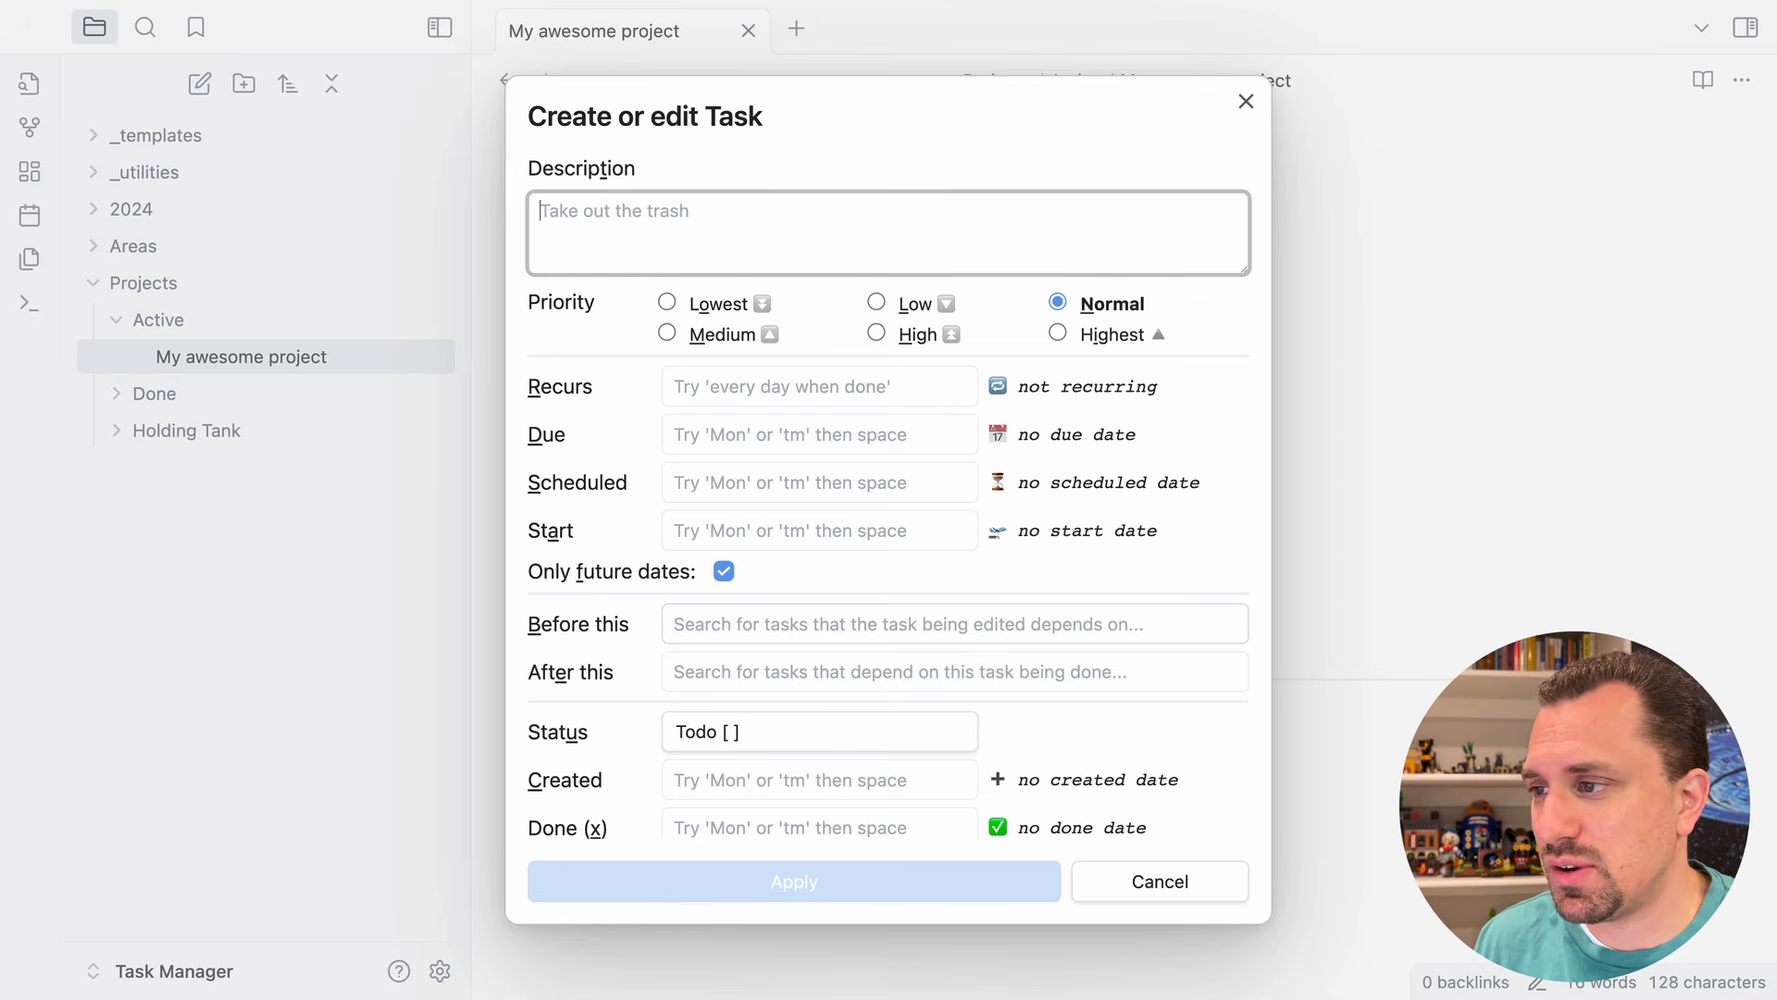
{"action": "type", "text": "The 4th task"}
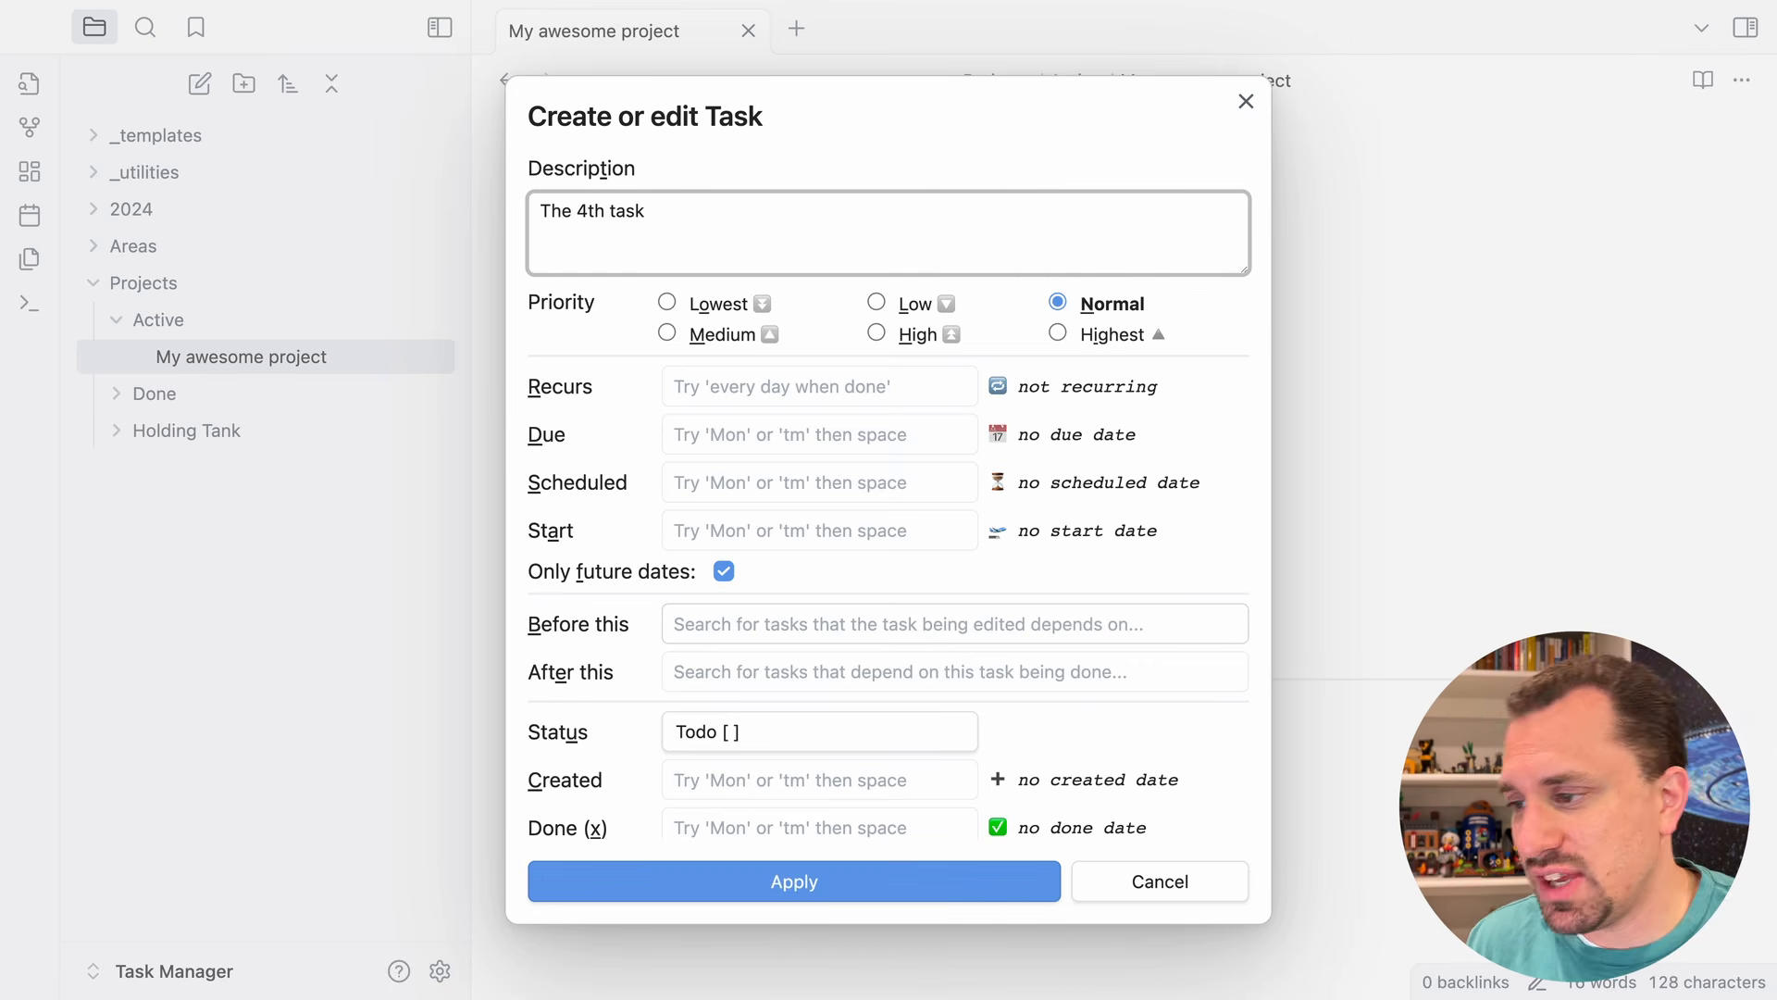
{"action": "left_click", "coordinate": [689, 484]}
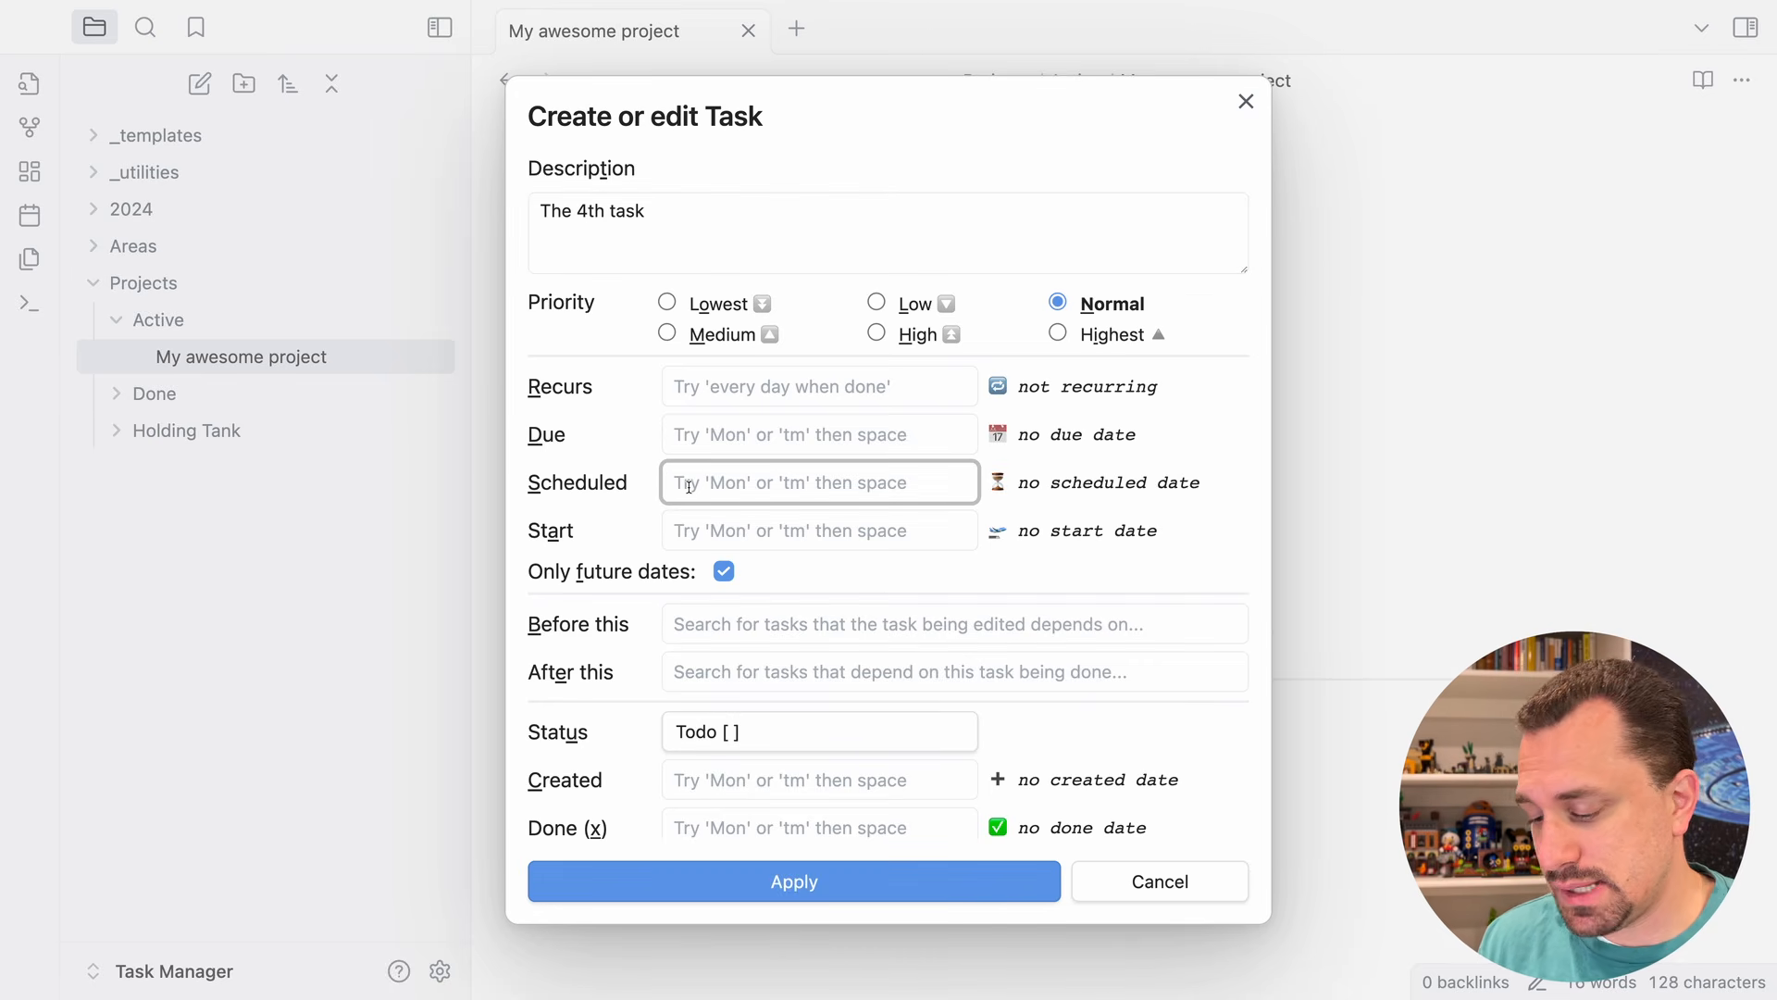
{"action": "type", "text": "today"}
{"action": "key", "text": "Return"}
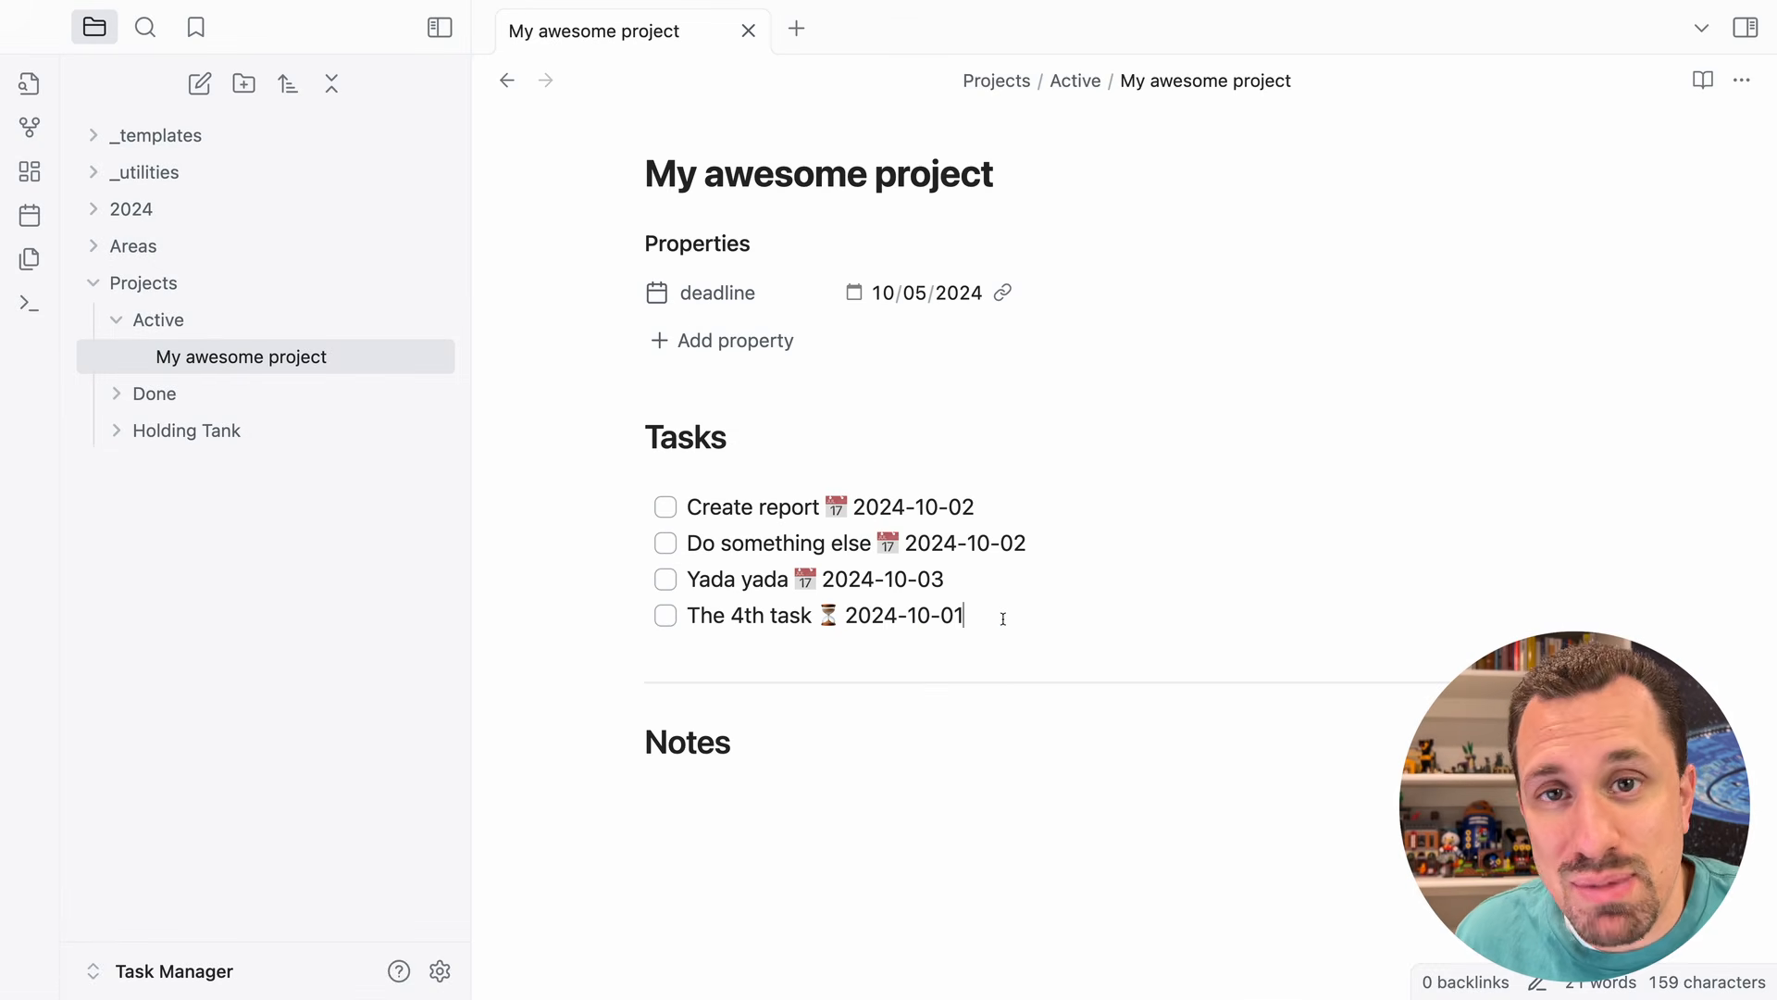
- Check the bookmarked Today note and follow The 4th task's link back to the My awesome project note
{"action": "left_click", "coordinate": [195, 27]}
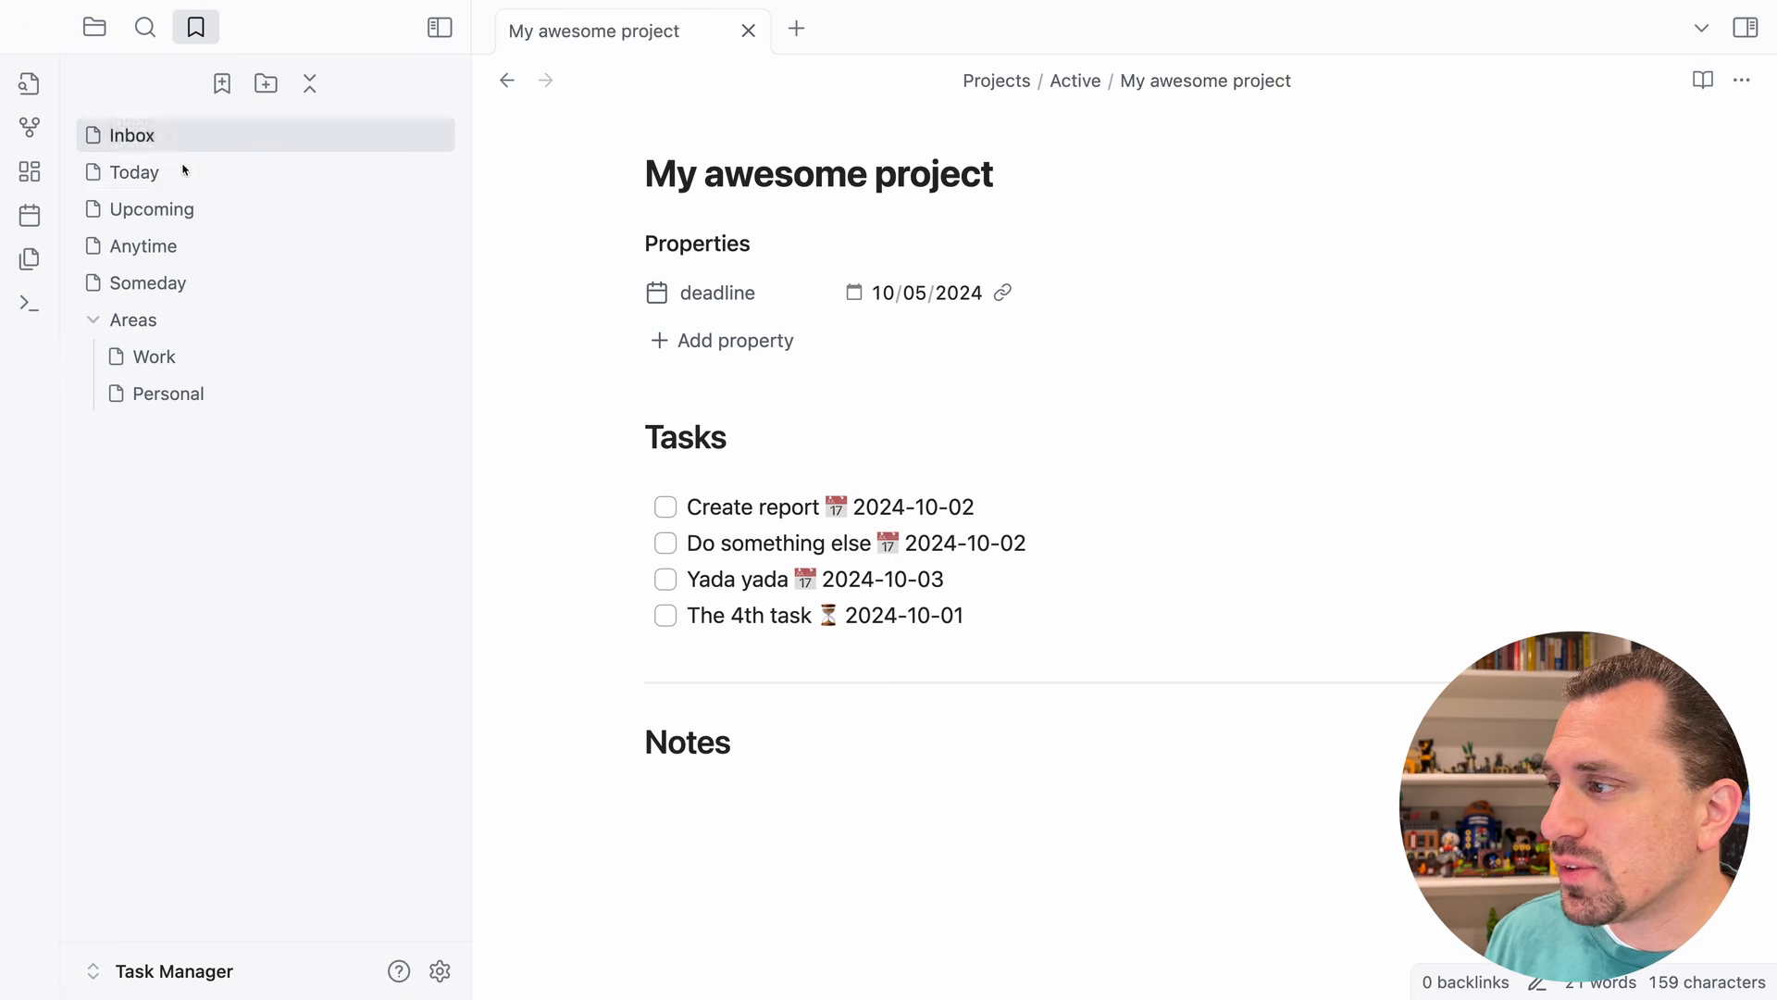
{"action": "left_click", "coordinate": [139, 172]}
{"action": "left_click", "coordinate": [738, 401]}
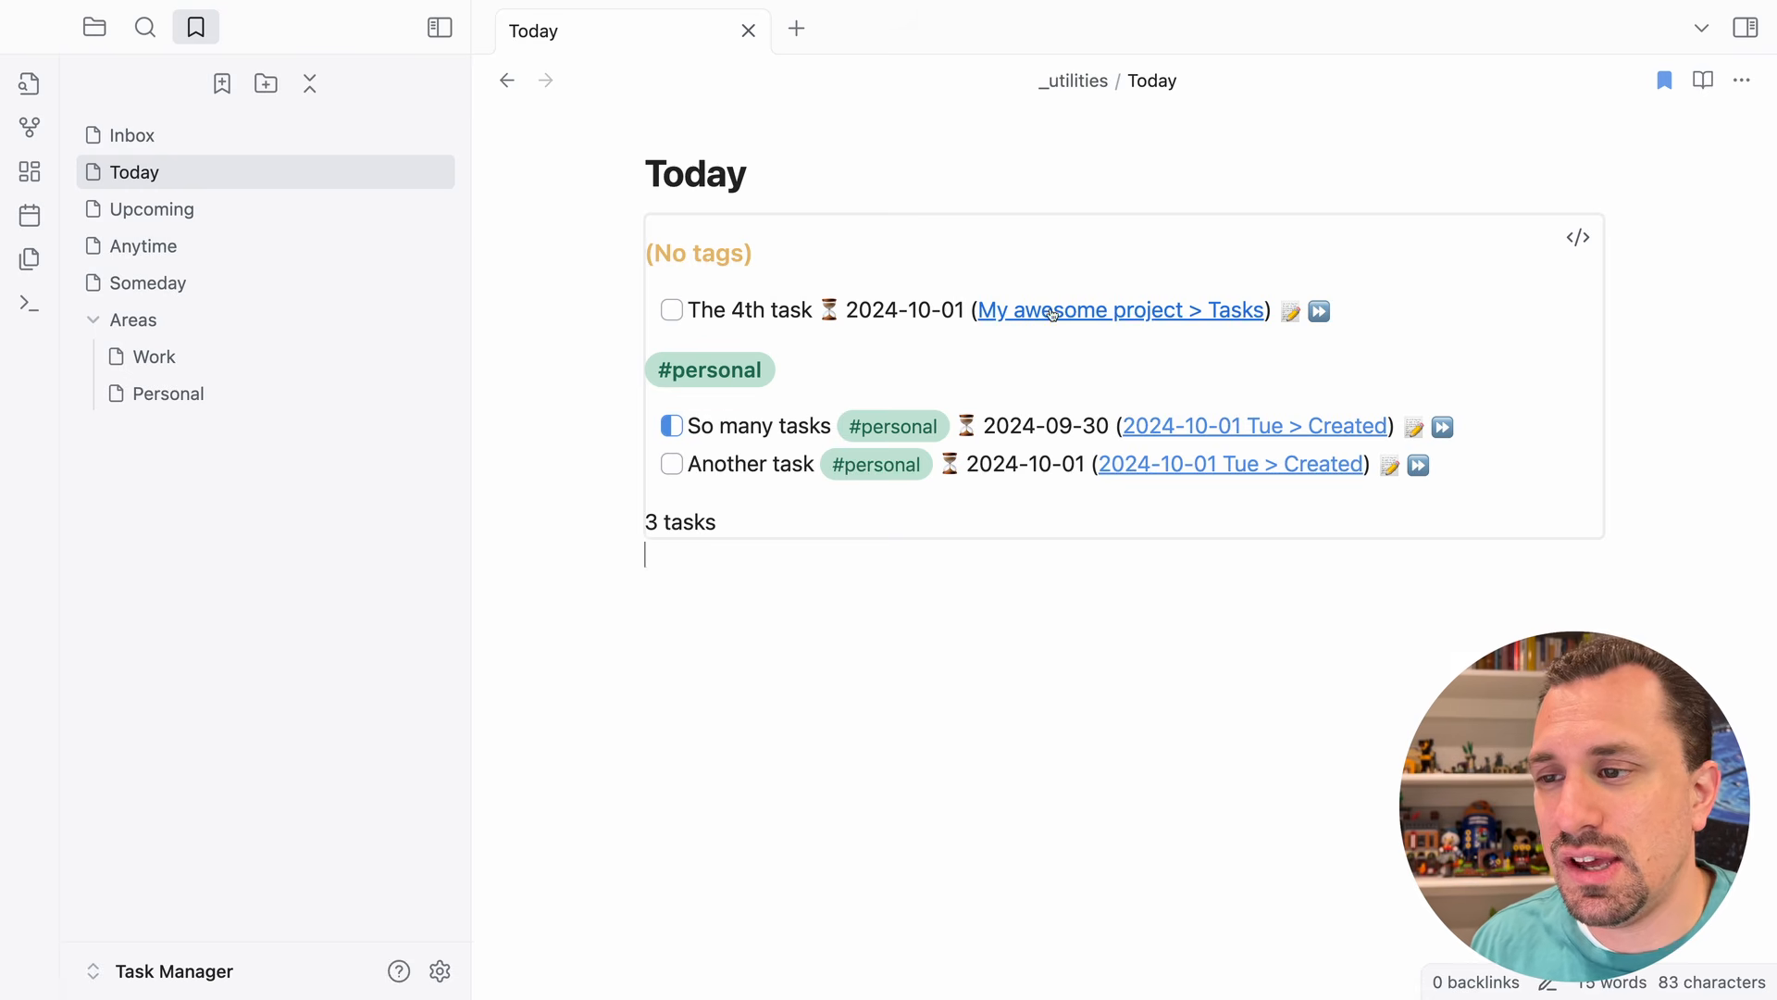
{"action": "left_click", "coordinate": [1053, 314]}
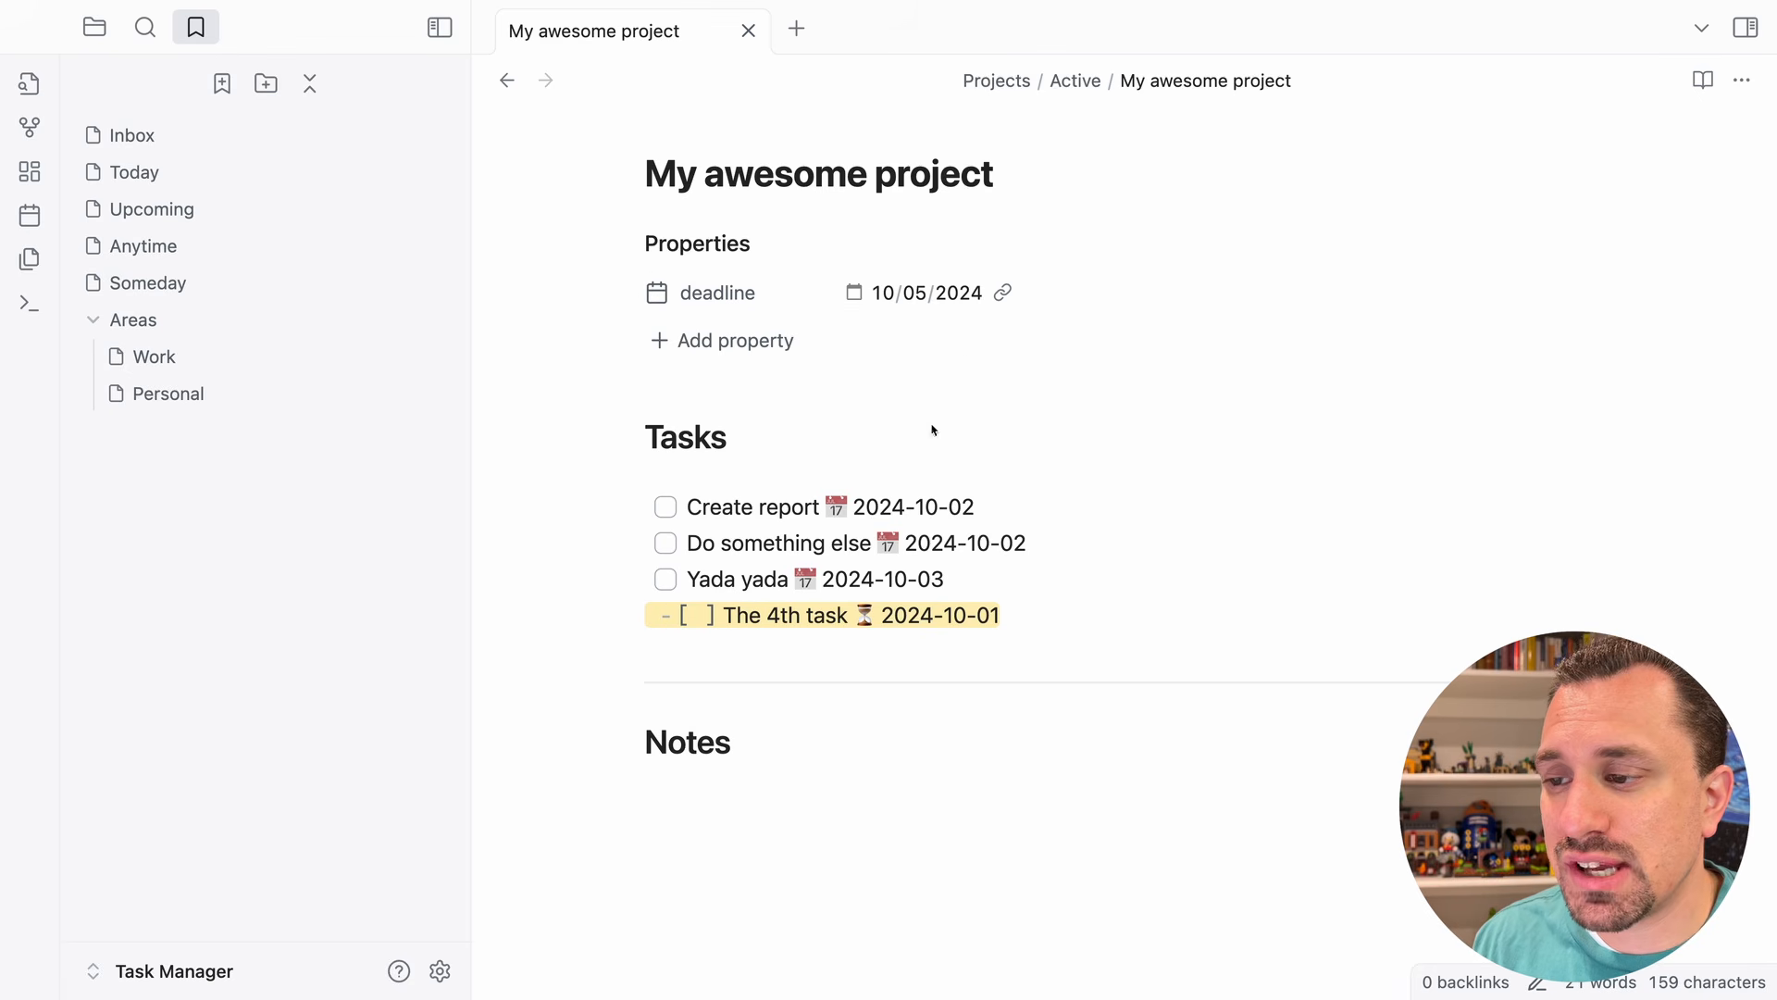
- Write "Project notes go here" under the Notes heading of the My awesome project note
{"action": "left_click", "coordinate": [986, 584]}
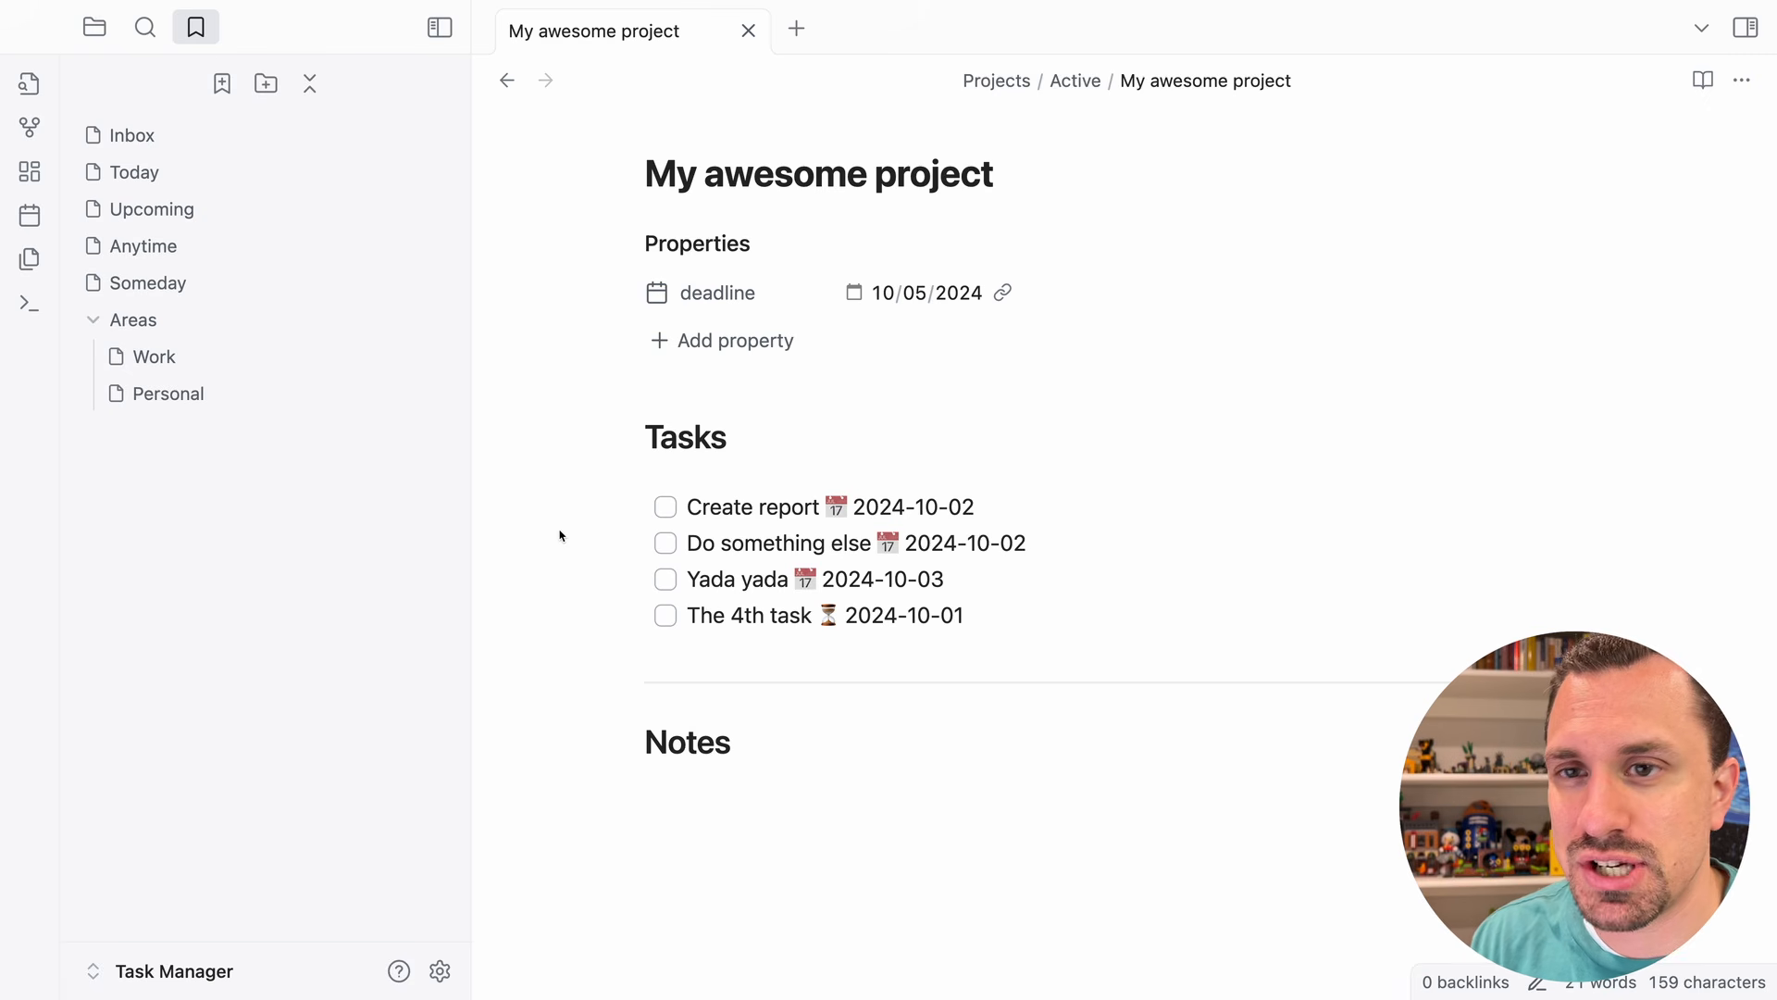
{"action": "left_click", "coordinate": [716, 794]}
{"action": "type", "text": "Project notes go here"}
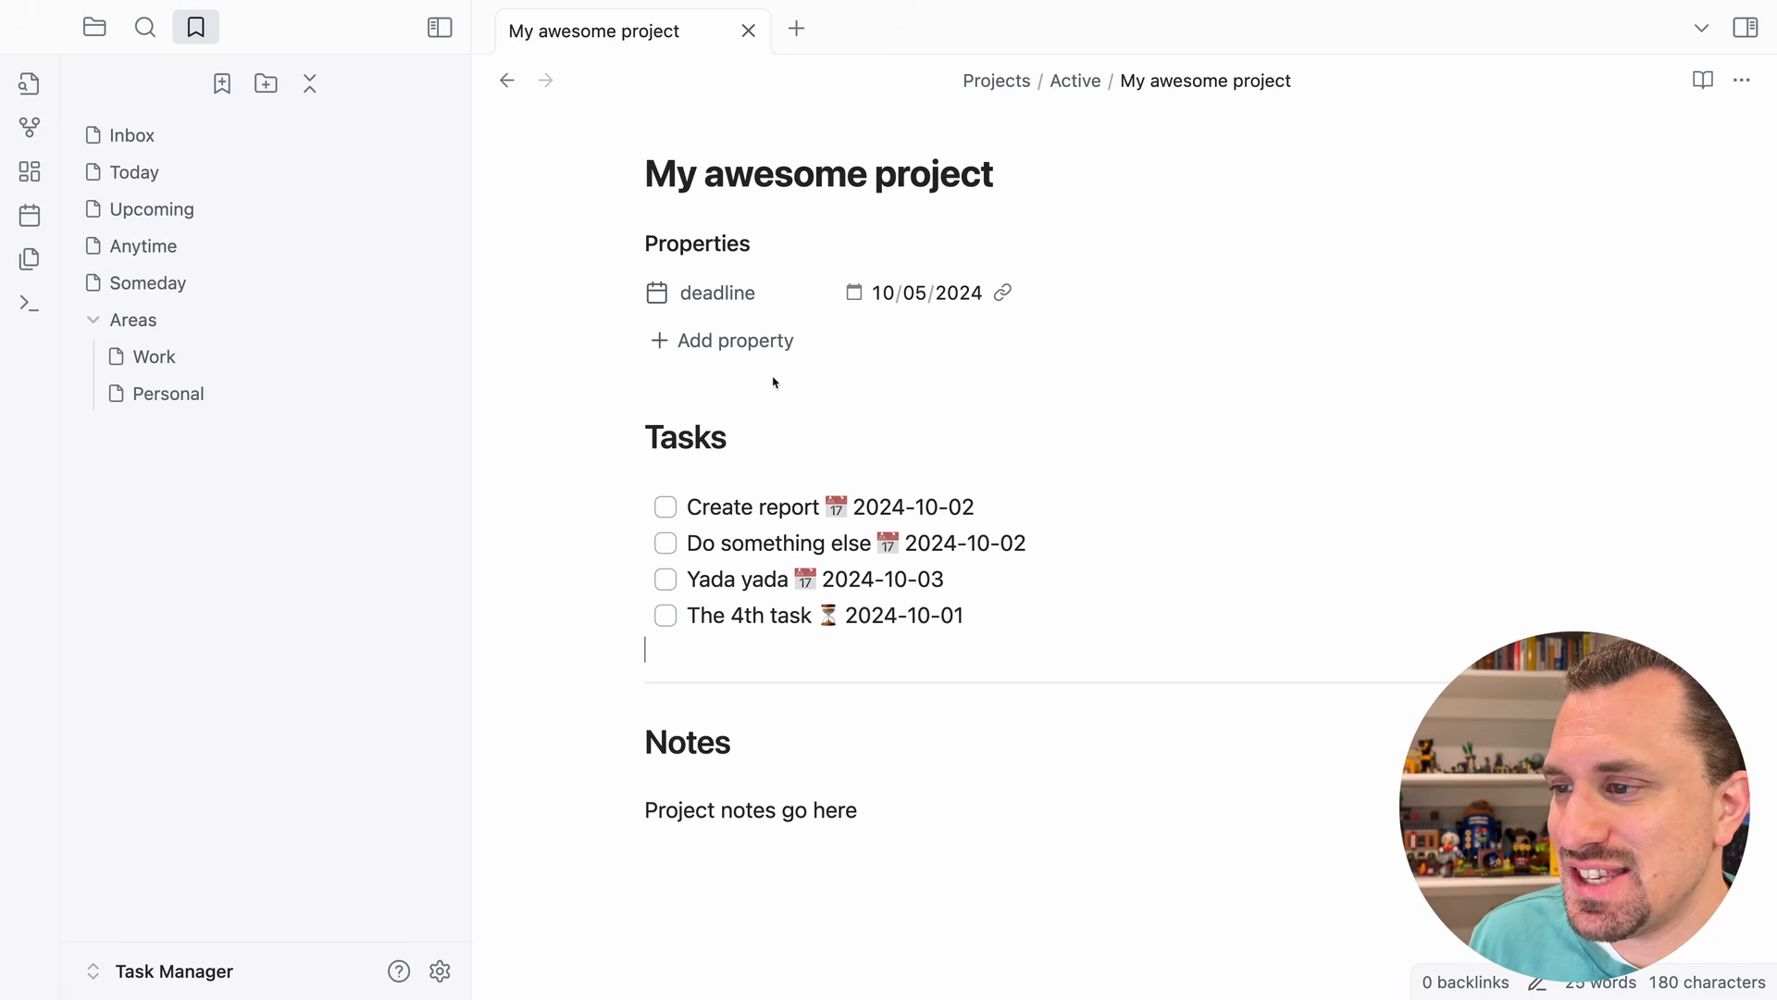
- Add an area property to the project that links to the Personal note, and open that linked note
{"action": "left_click", "coordinate": [754, 344]}
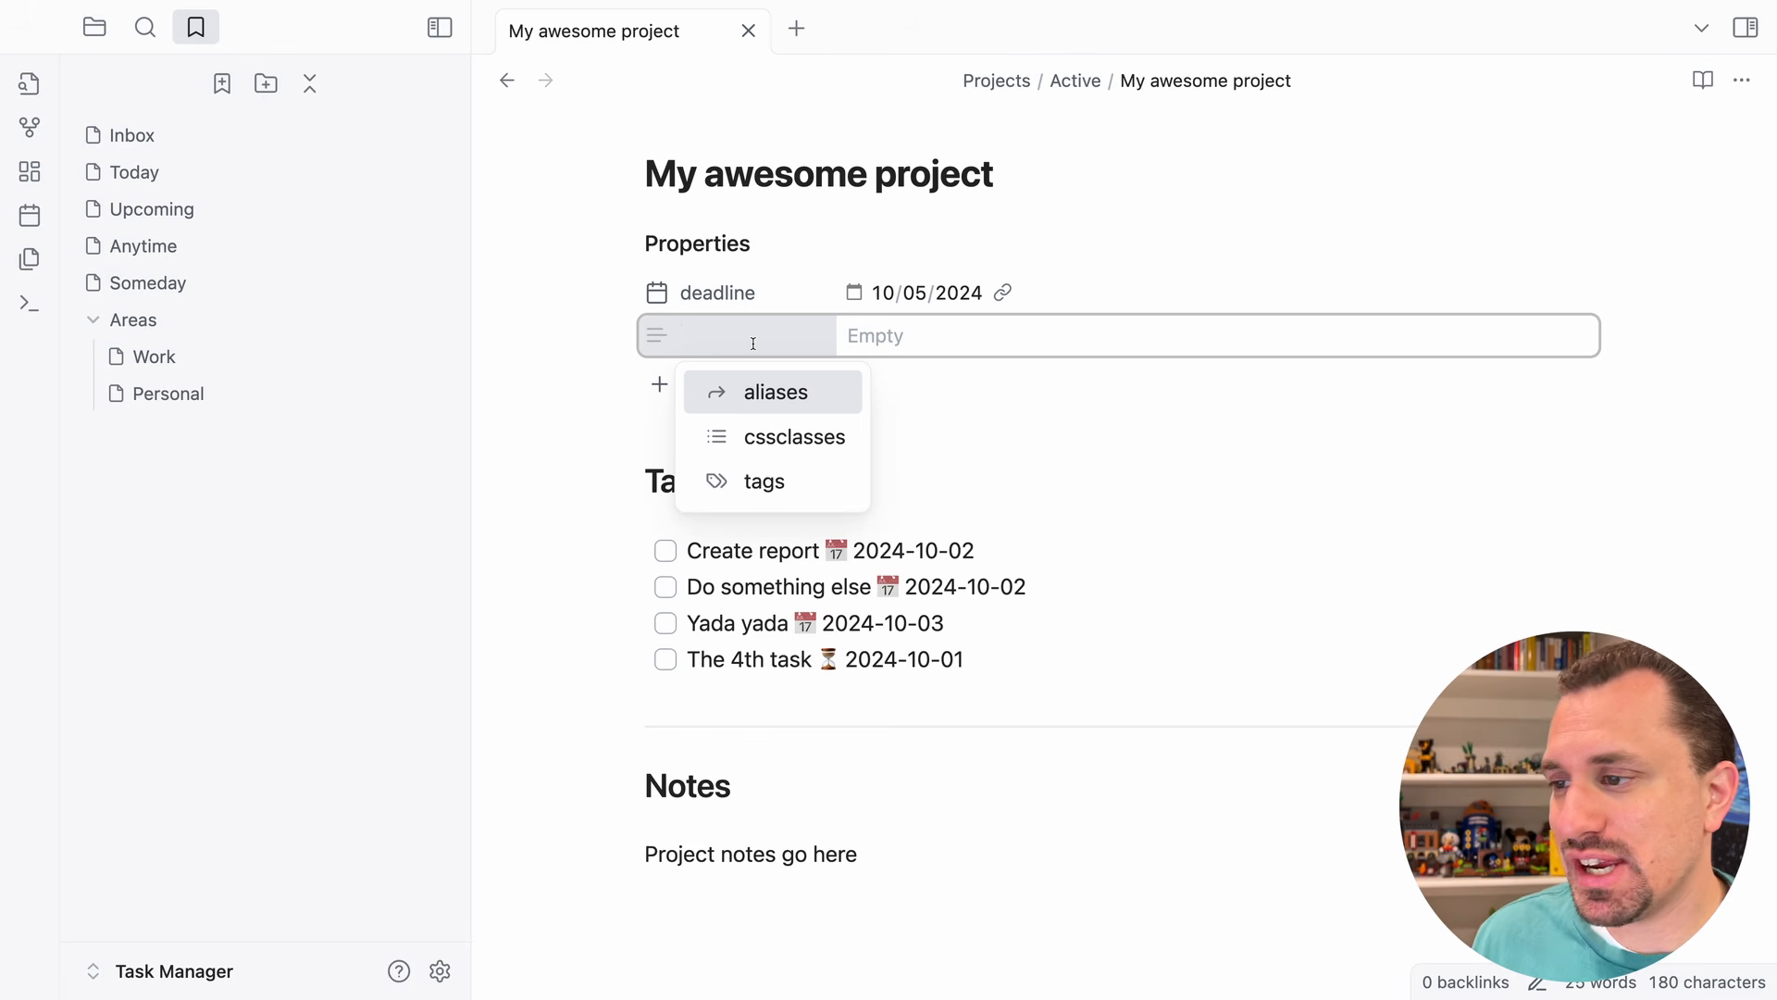
{"action": "type", "text": "area"}
{"action": "key", "text": "Tab"}
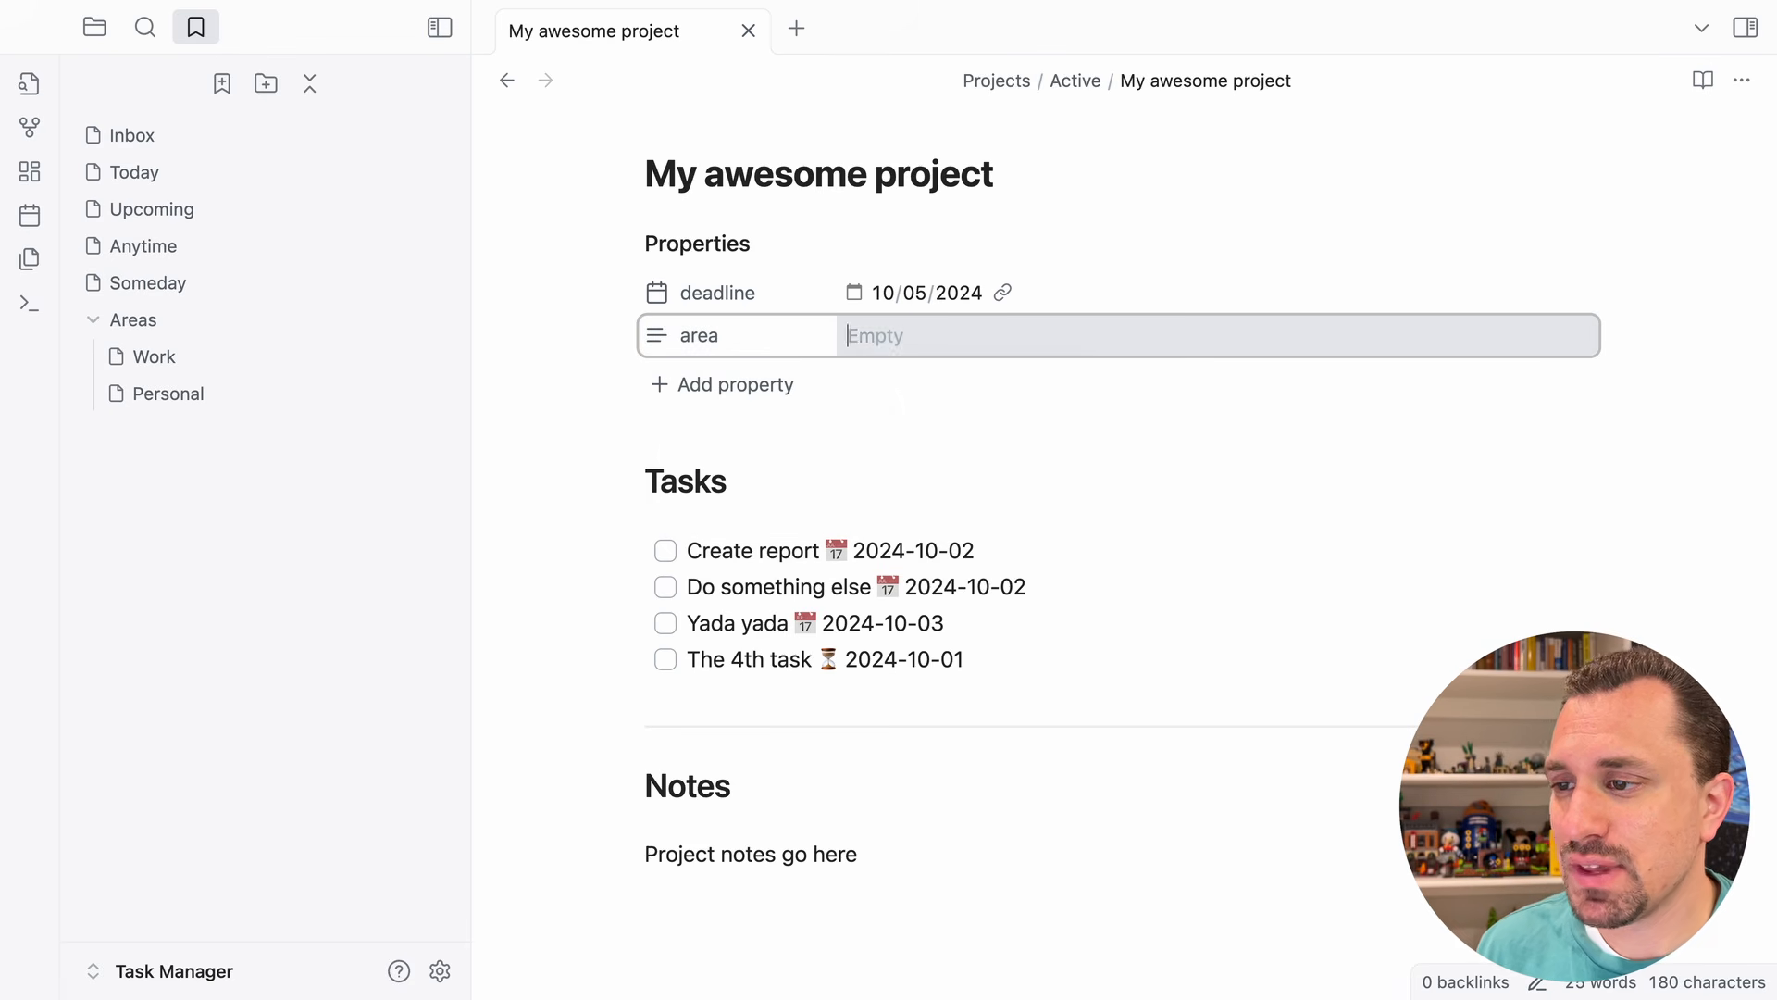
{"action": "type", "text": "[["}
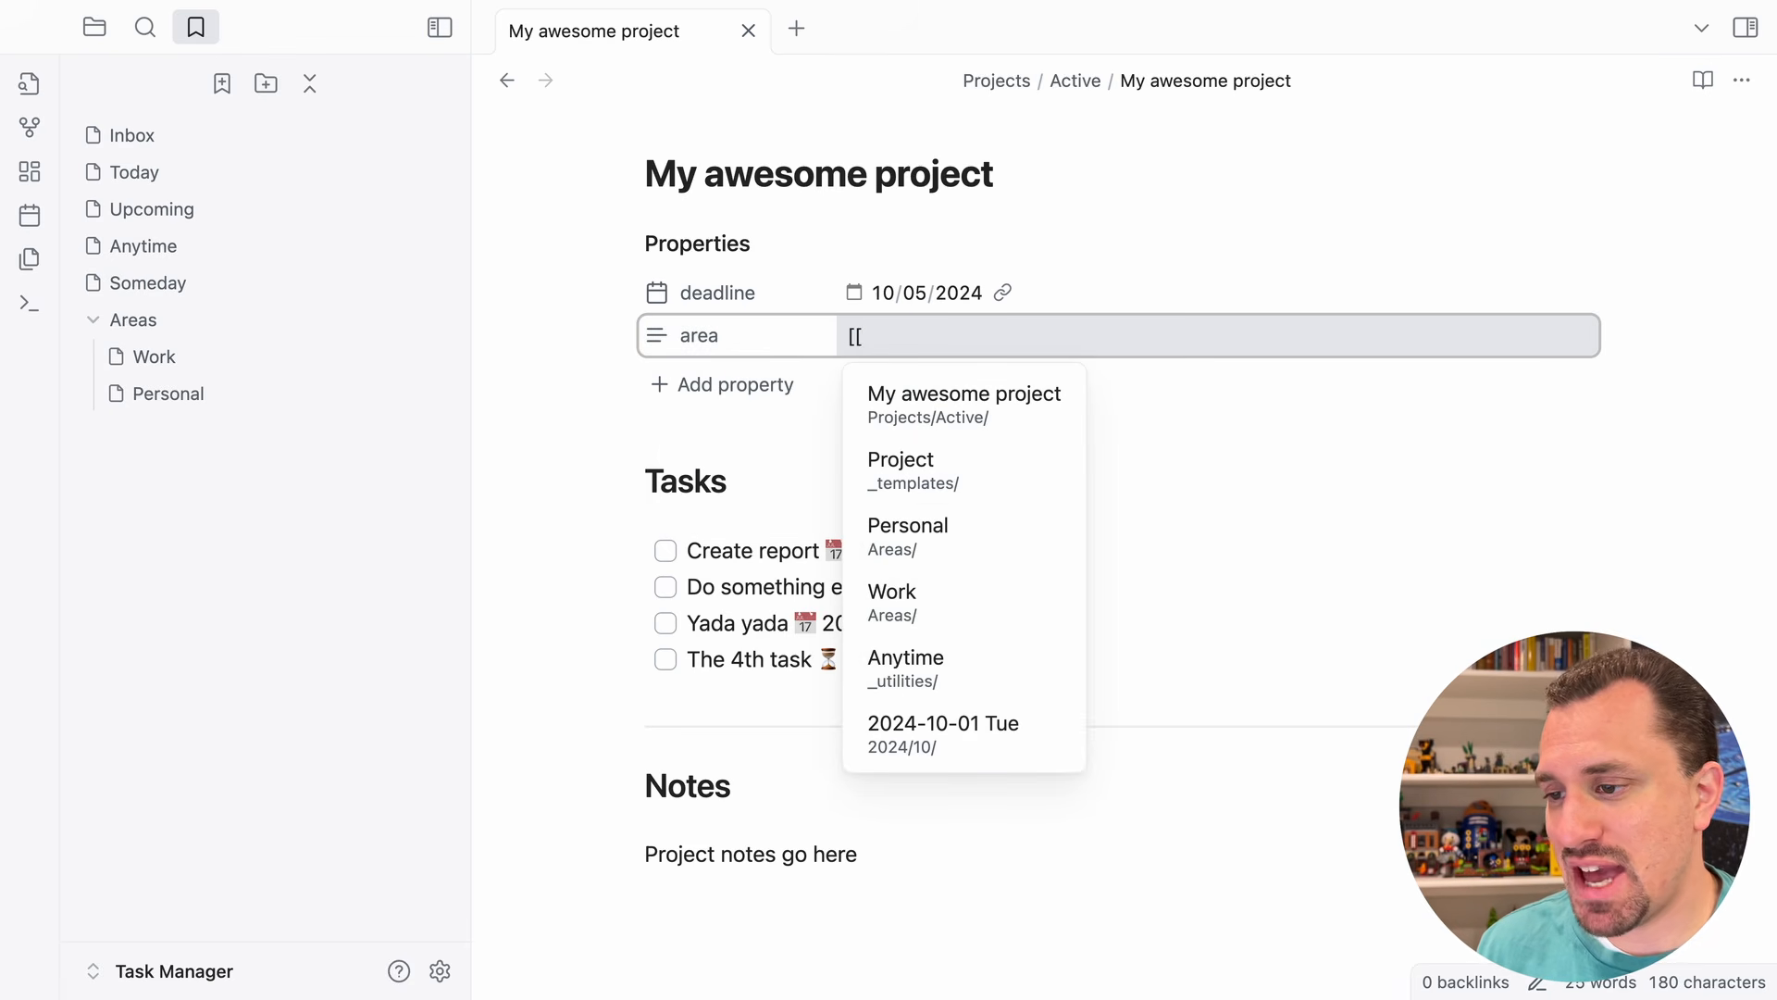
{"action": "key", "text": "Down"}
{"action": "key", "text": "Down"}
{"action": "key", "text": "Return"}
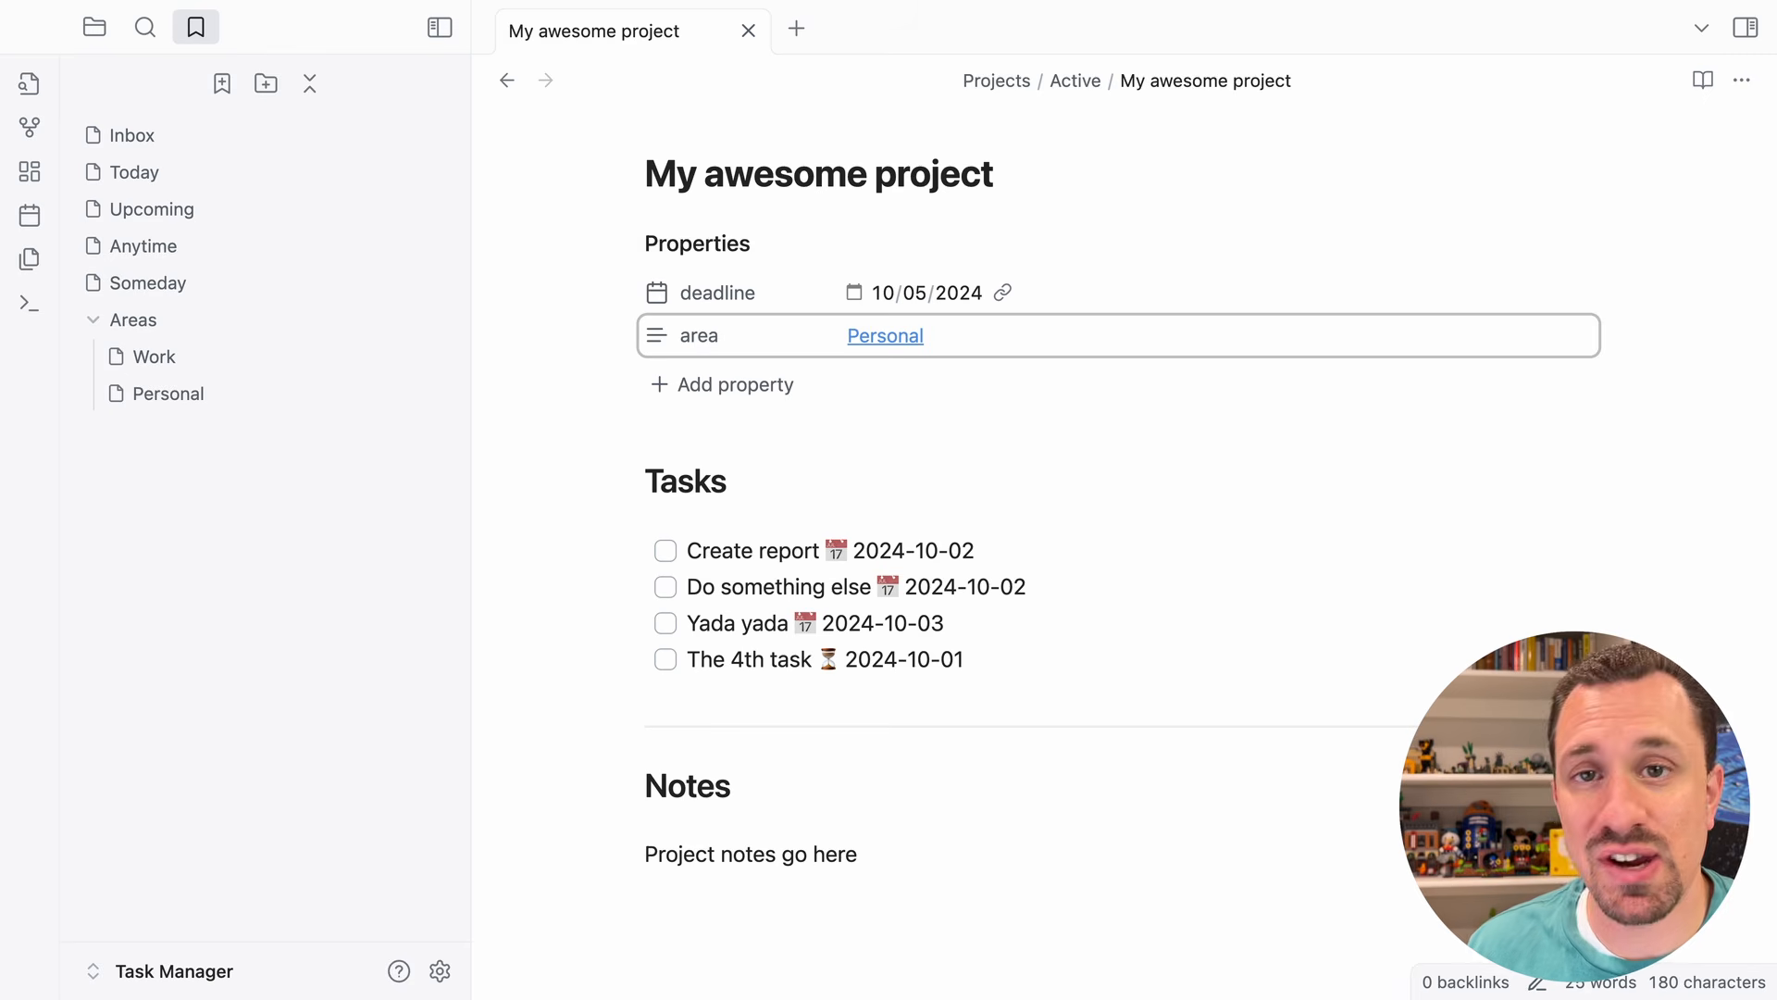
{"action": "left_click", "coordinate": [889, 337]}
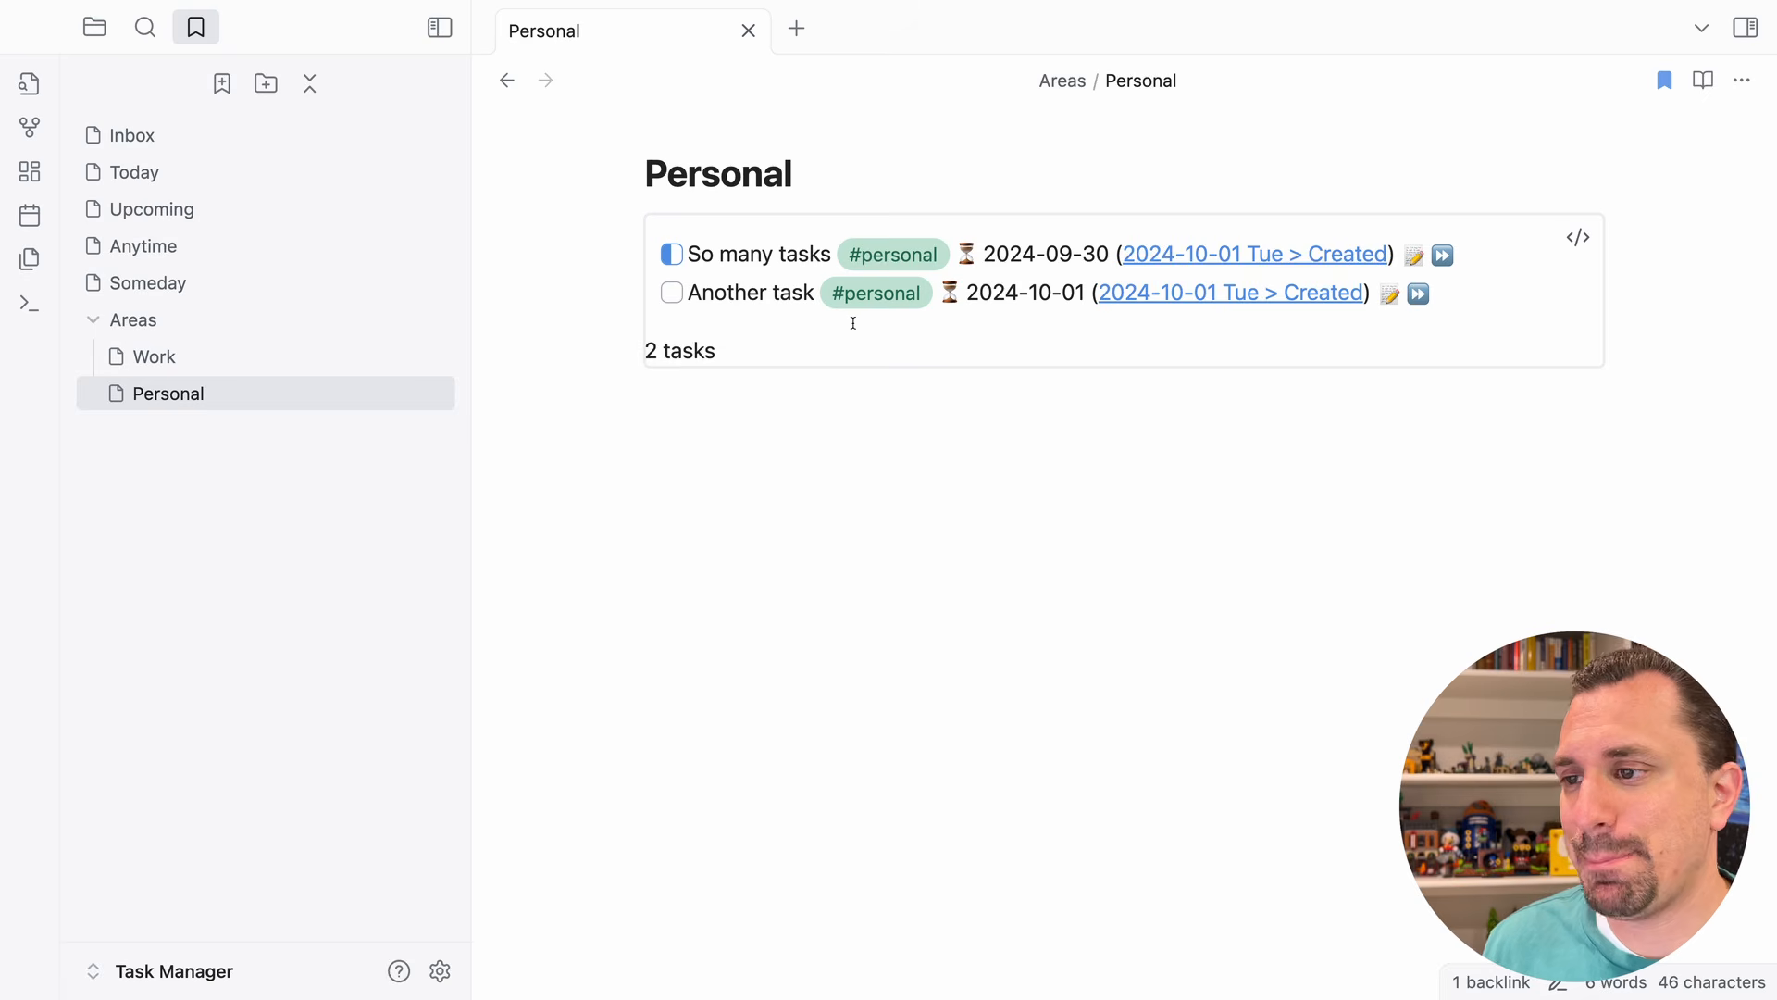
{"action": "left_click", "coordinate": [822, 414]}
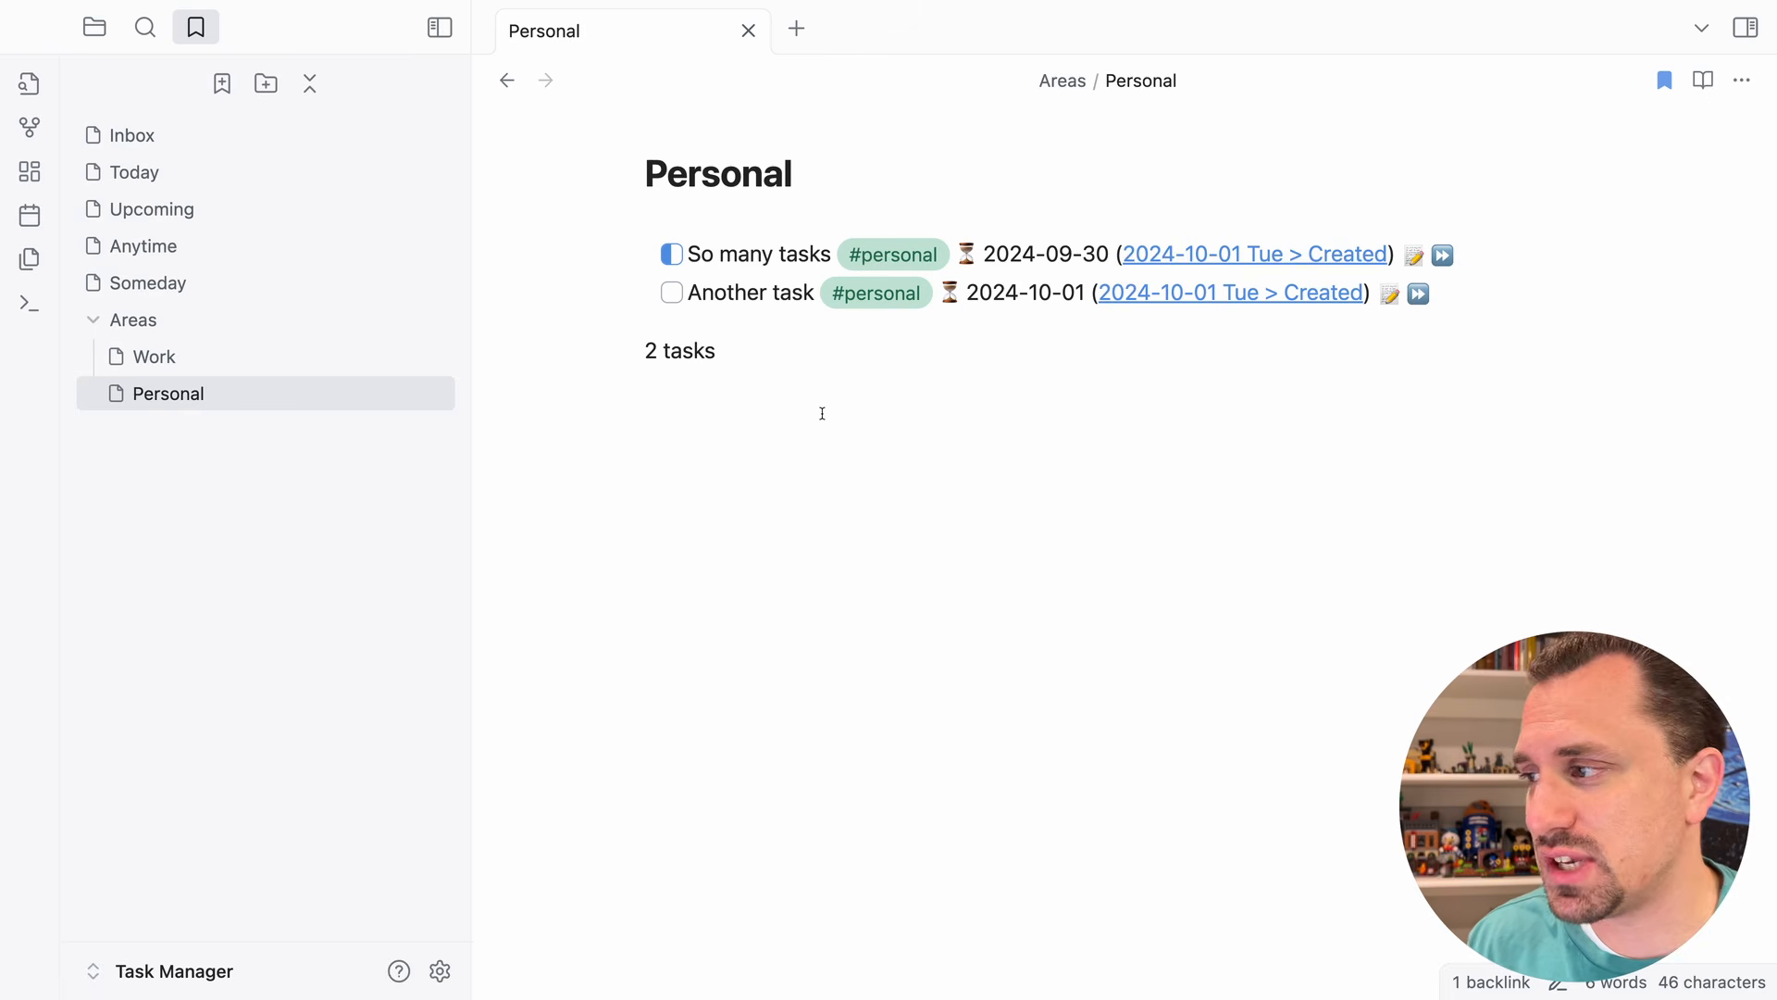
- Create a new note named Deadlines in the _utilities folder
{"action": "key", "text": "ctrl+shift+e"}
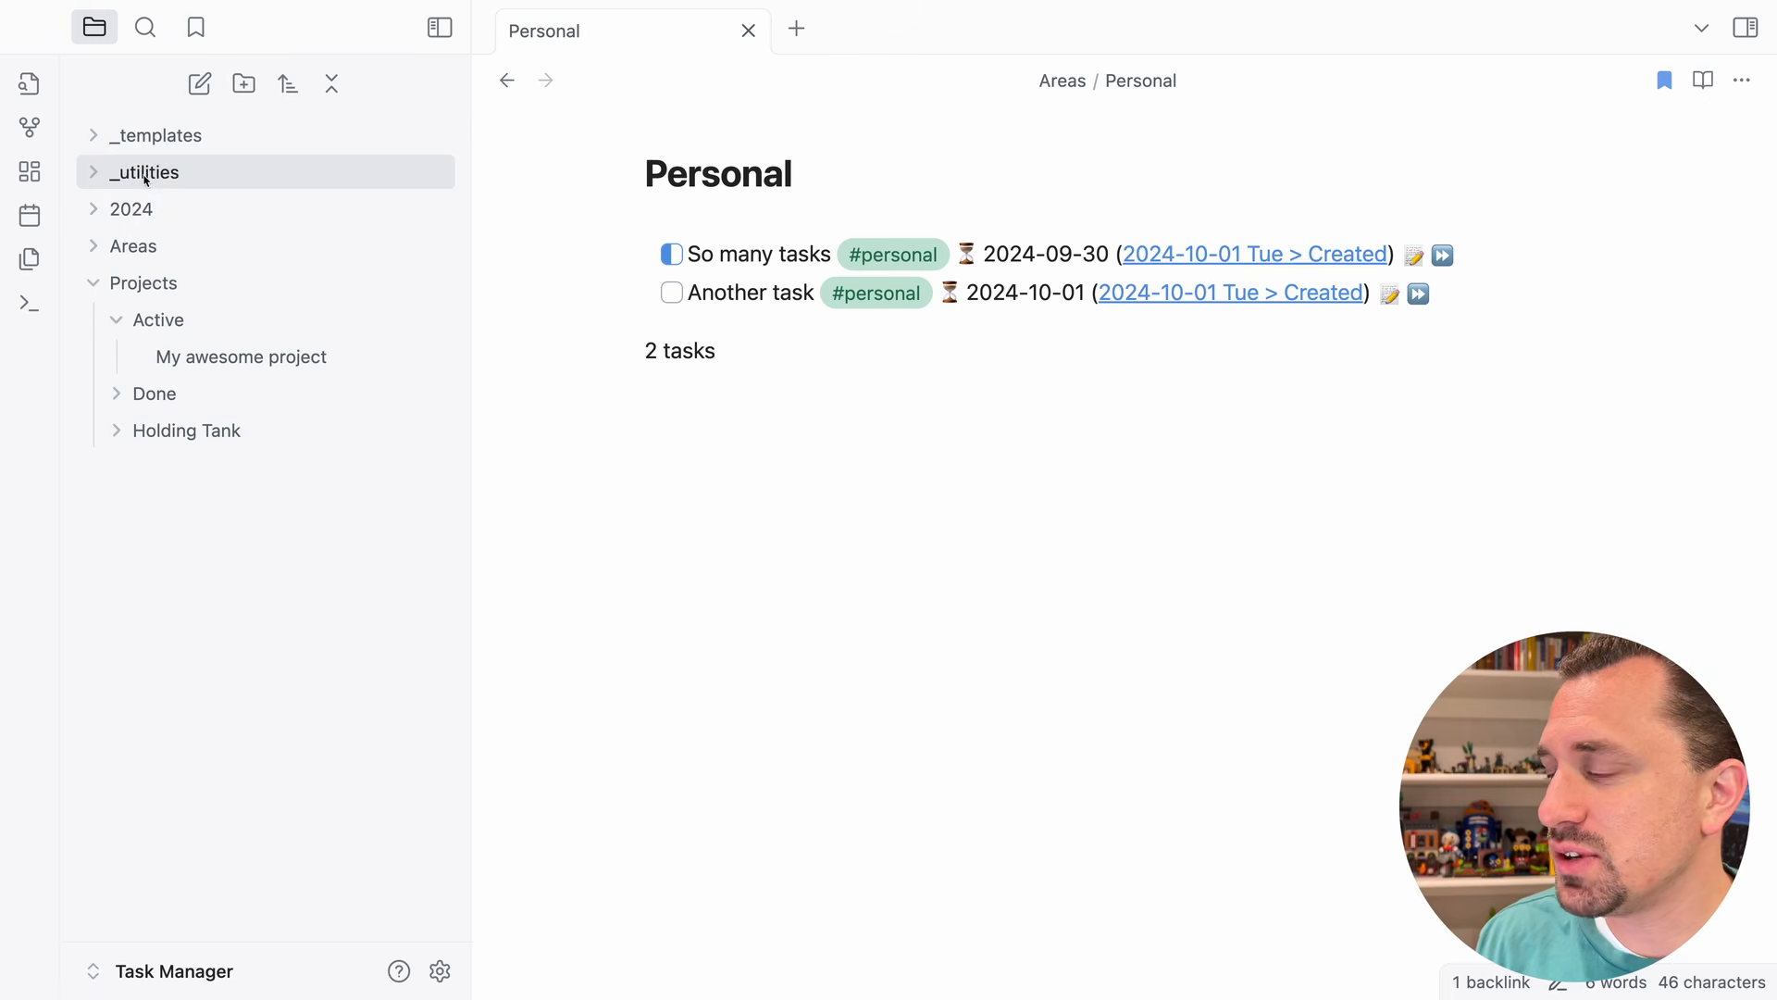
{"action": "right_click", "coordinate": [146, 179]}
{"action": "left_click", "coordinate": [186, 185]}
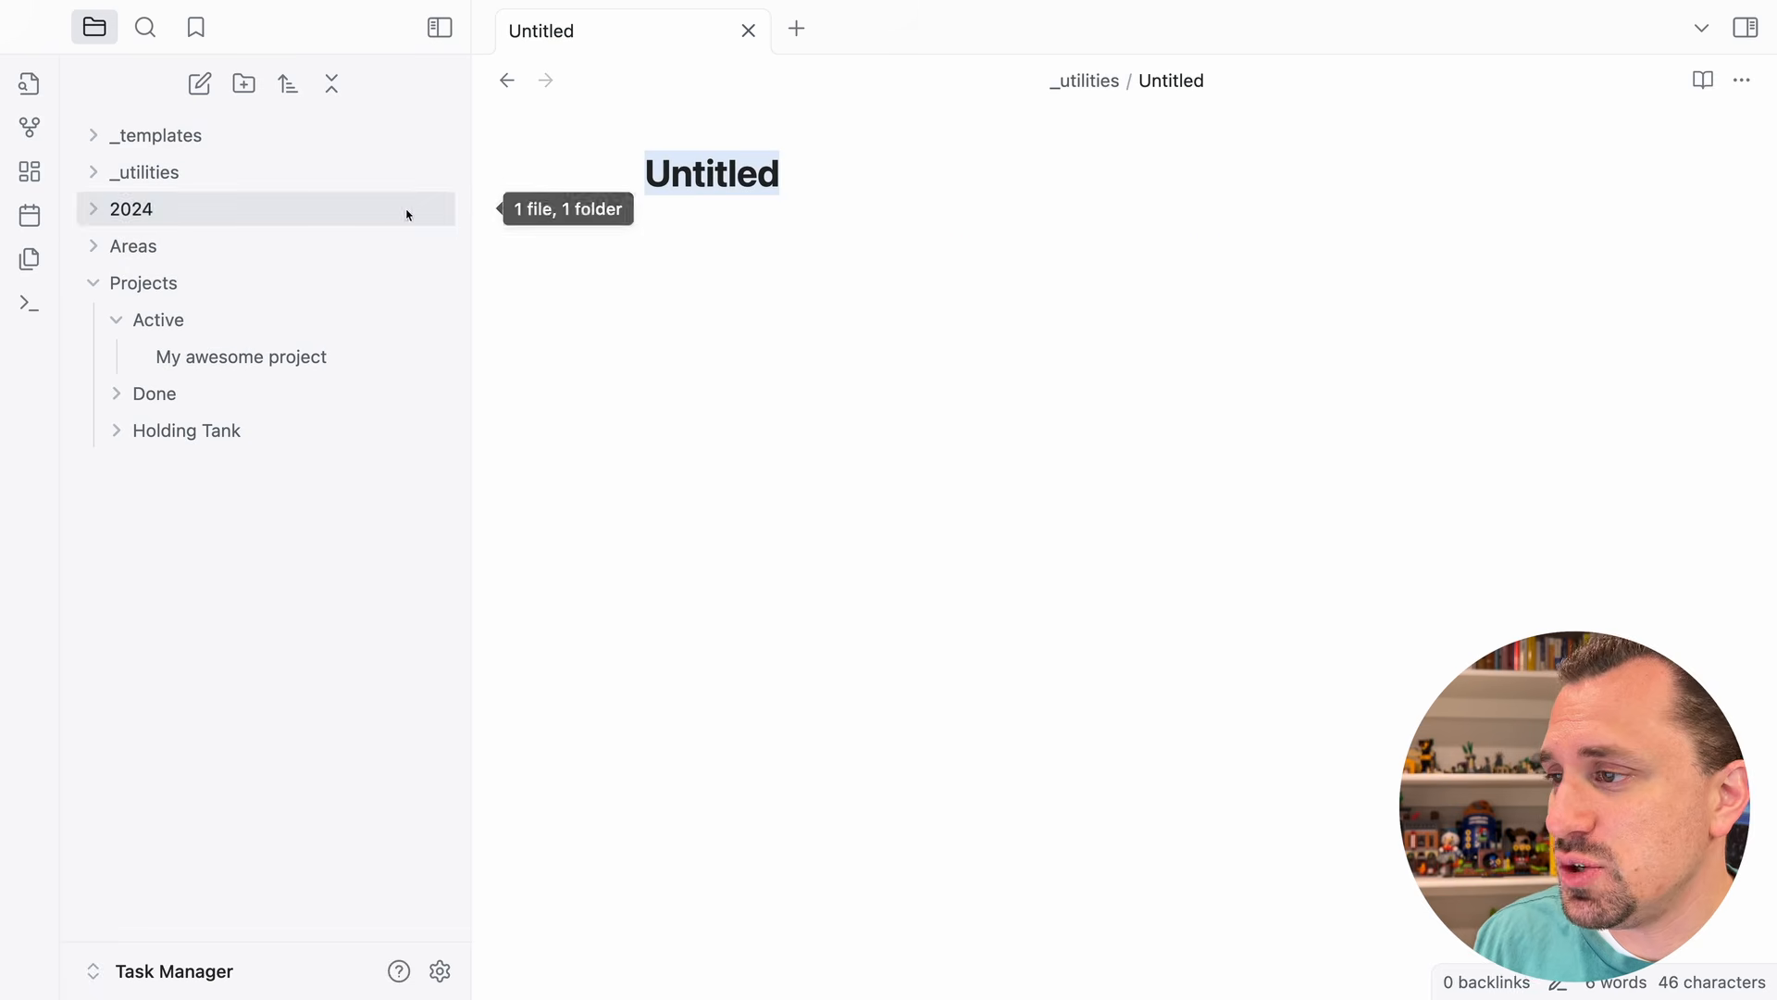
{"action": "type", "text": "Deadlines"}
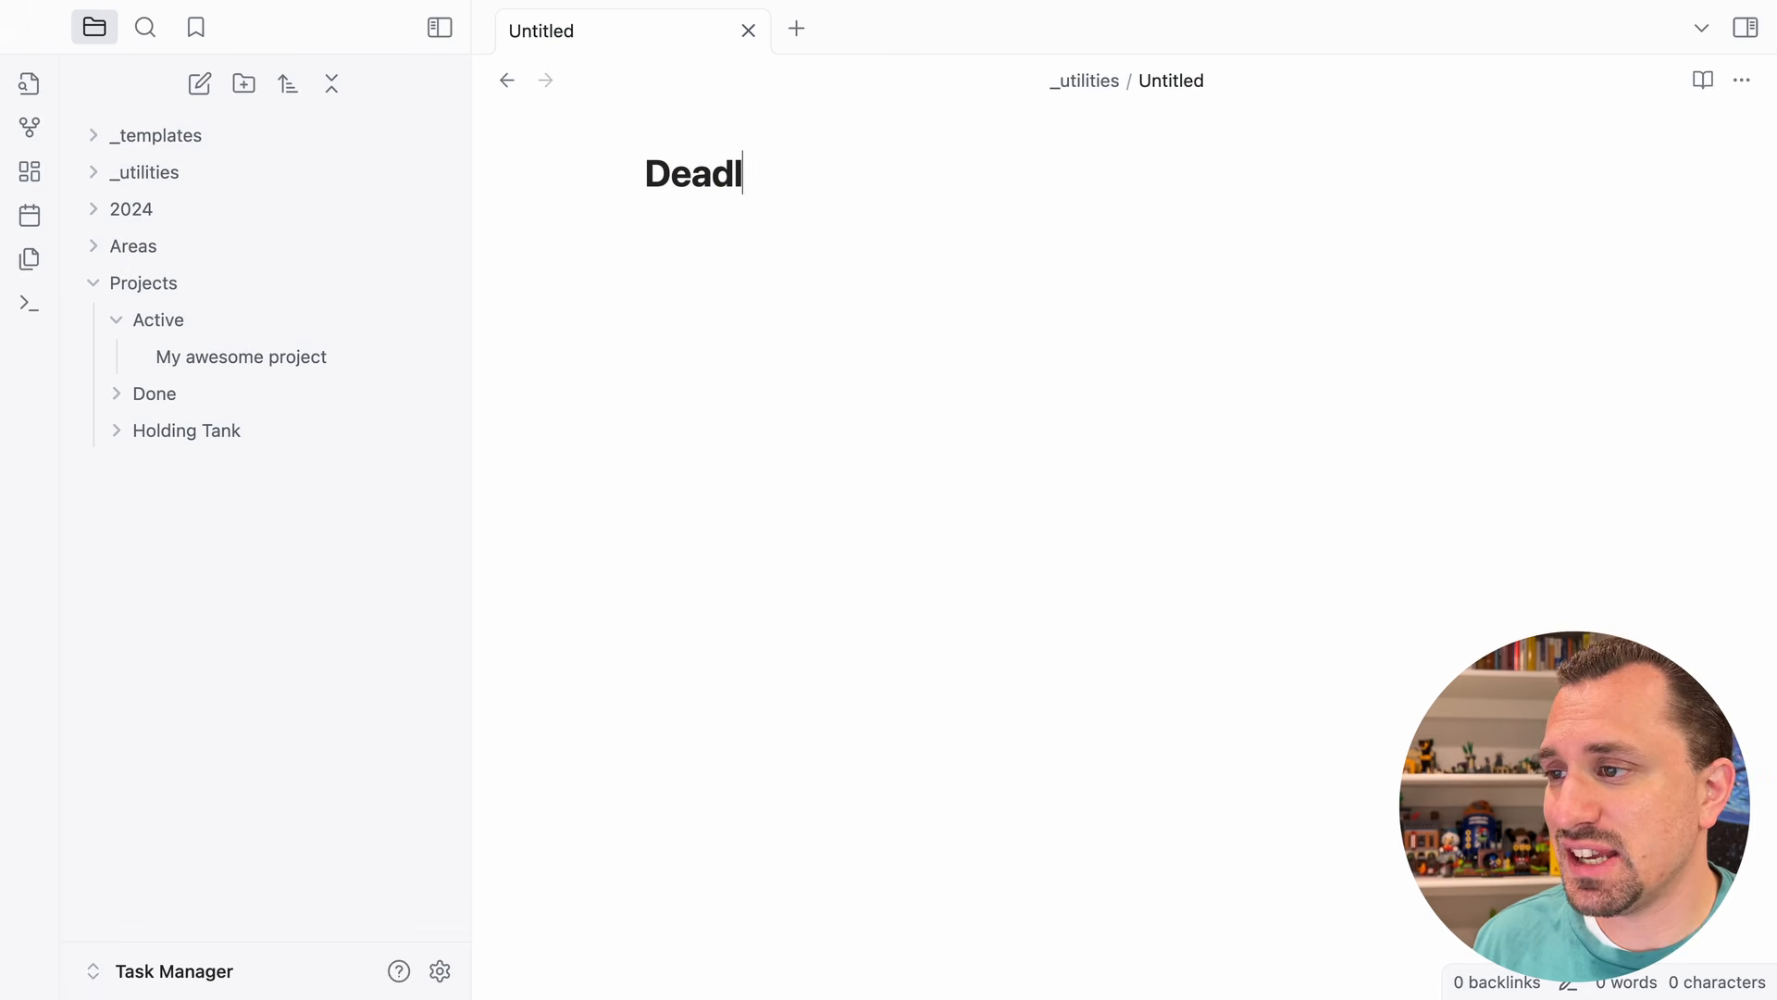
{"action": "key", "text": "Return"}
- Add a tasks query block to the Deadlines note with the filters "not done" and "has due date", and render it
{"action": "type", "text": "```tasks"}
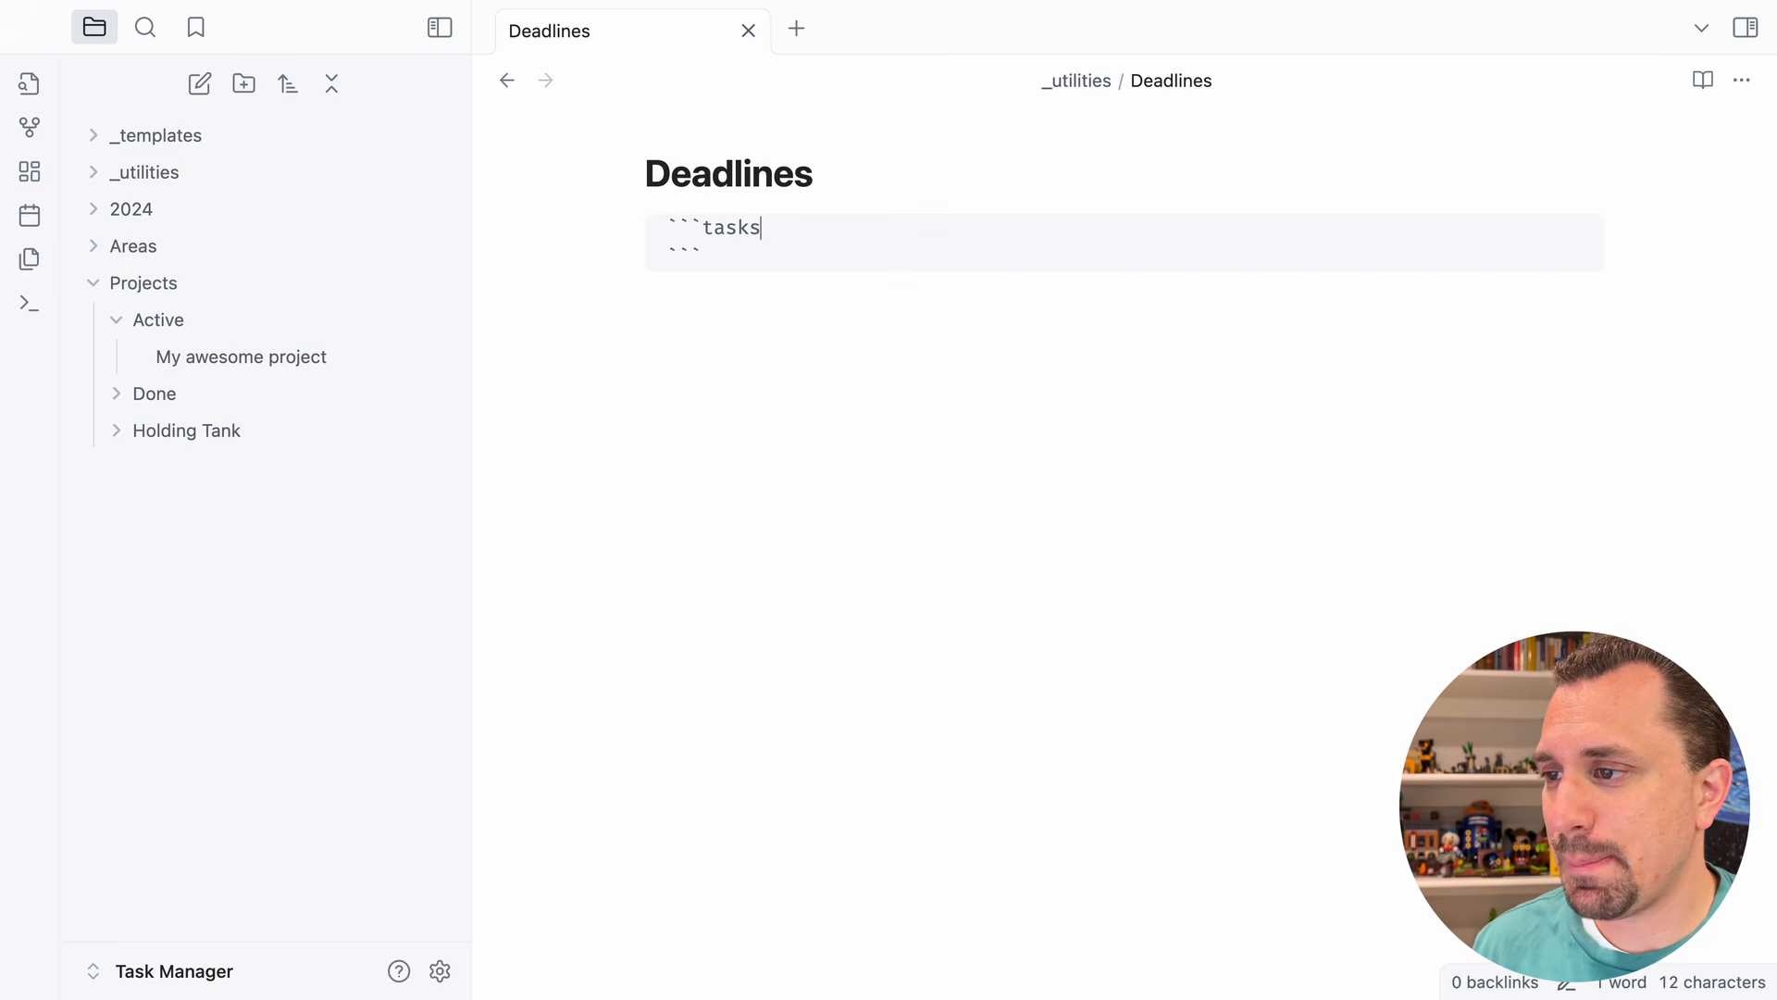
{"action": "key", "text": "Return"}
{"action": "type", "text": "not done"}
{"action": "key", "text": "Return"}
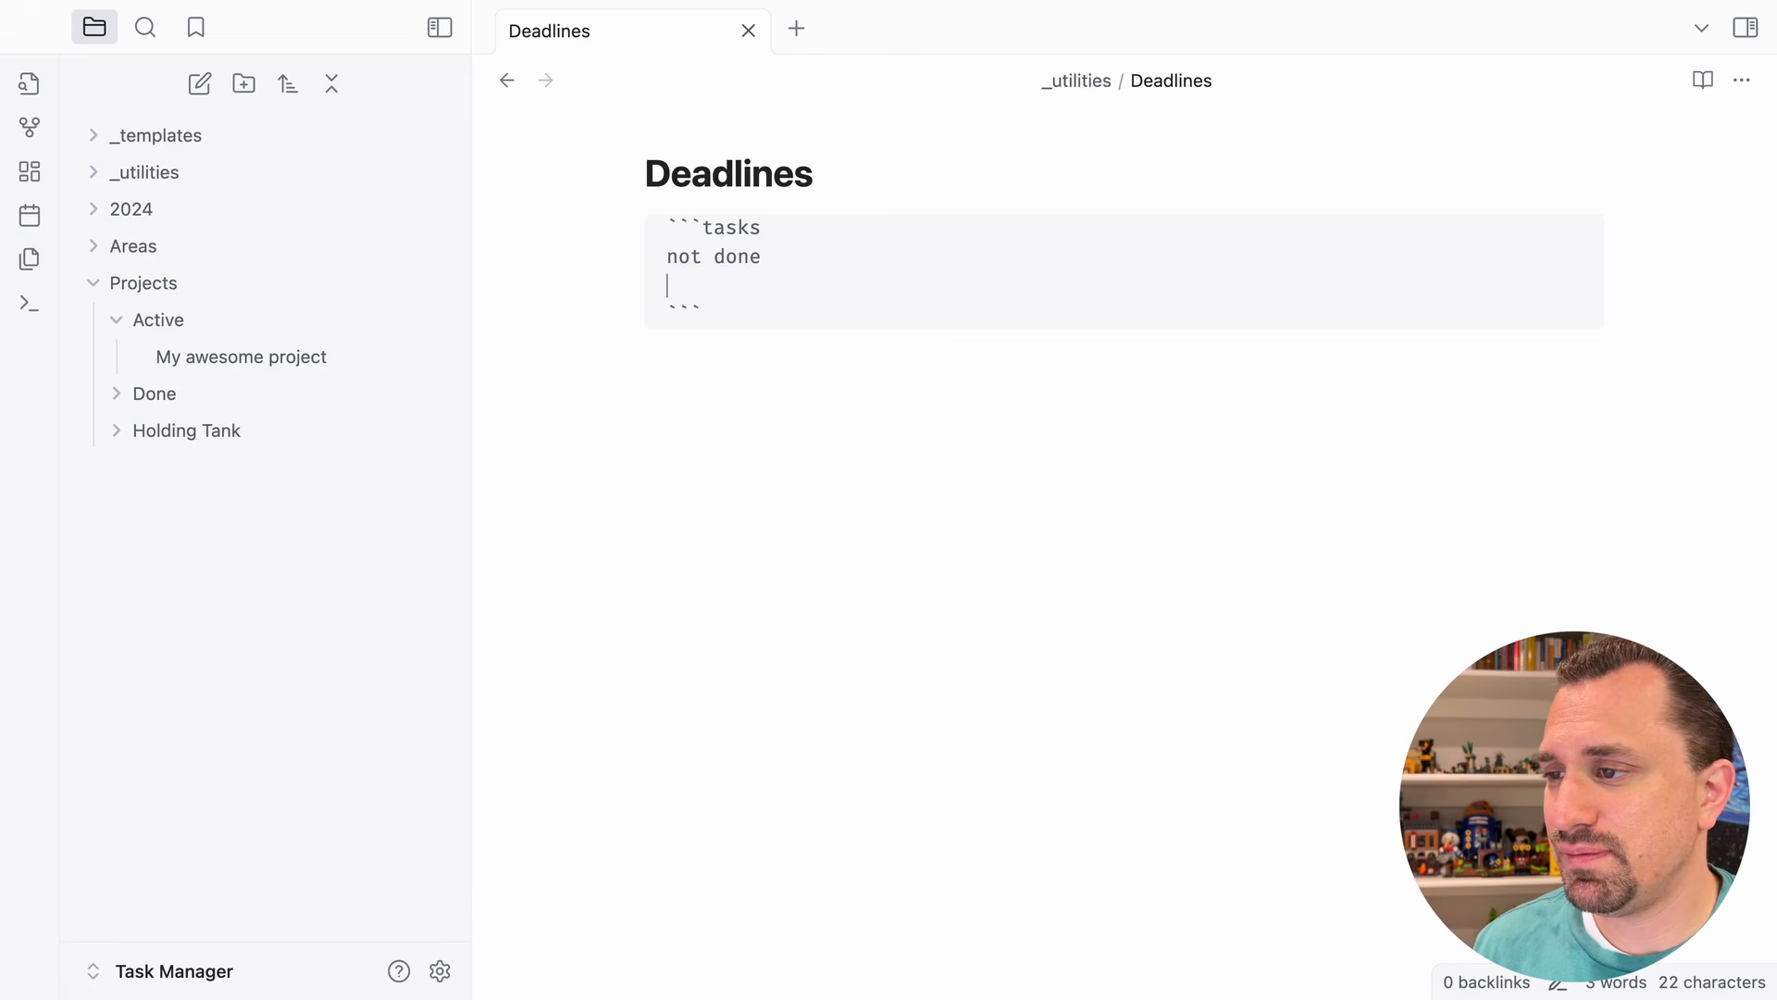
{"action": "type", "text": "has due date"}
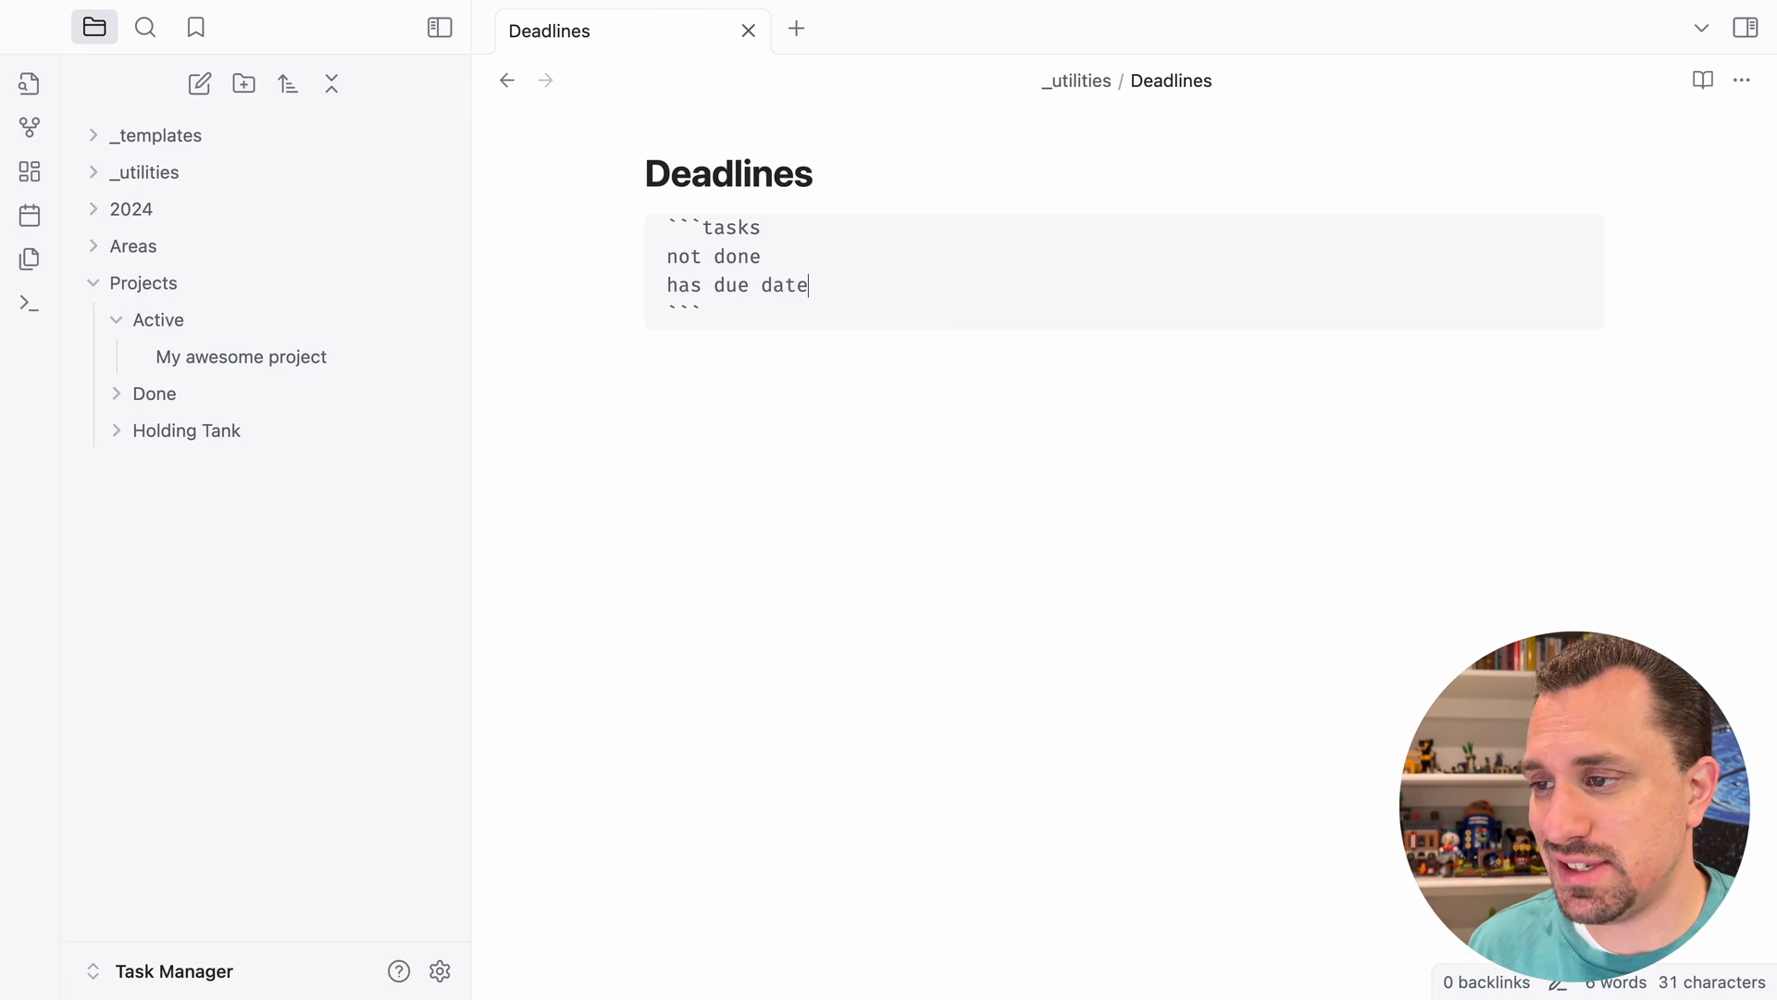
{"action": "key", "text": "Down"}
{"action": "key", "text": "Return"}
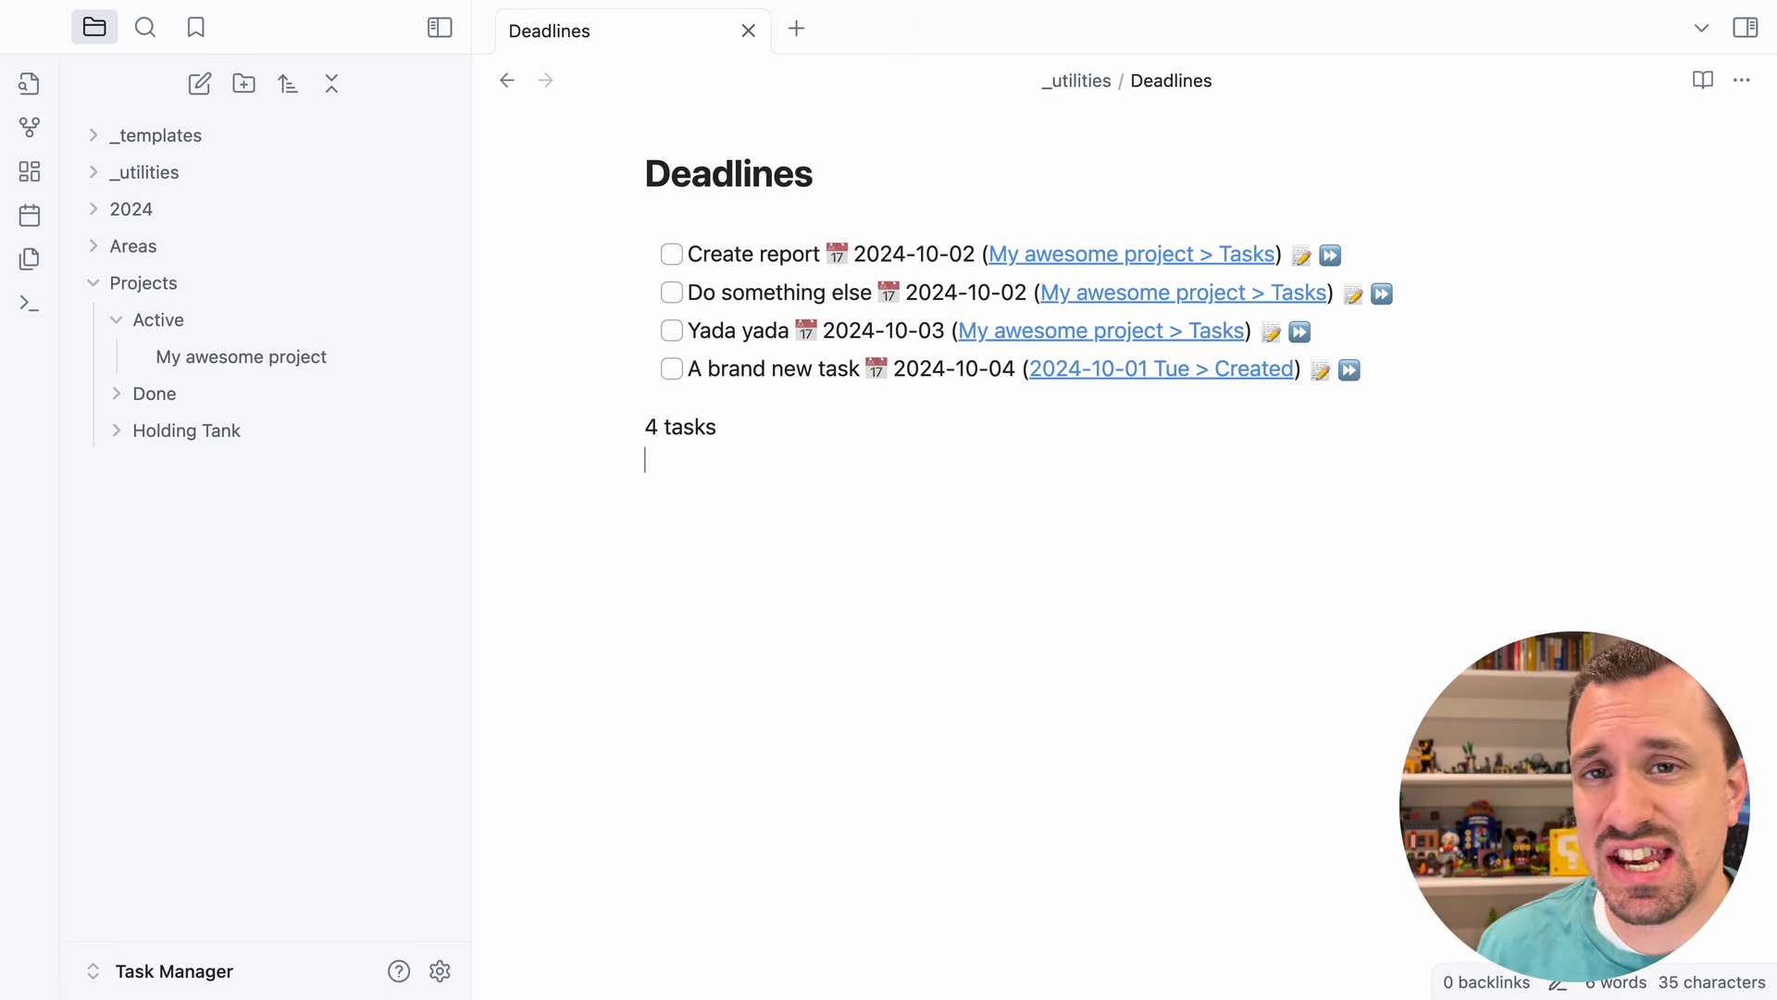
- Insert a second tasks query block above the first one with the filters "not done" and "due before today"
{"action": "key", "text": "Up"}
{"action": "key", "text": "Up"}
{"action": "key", "text": "Up"}
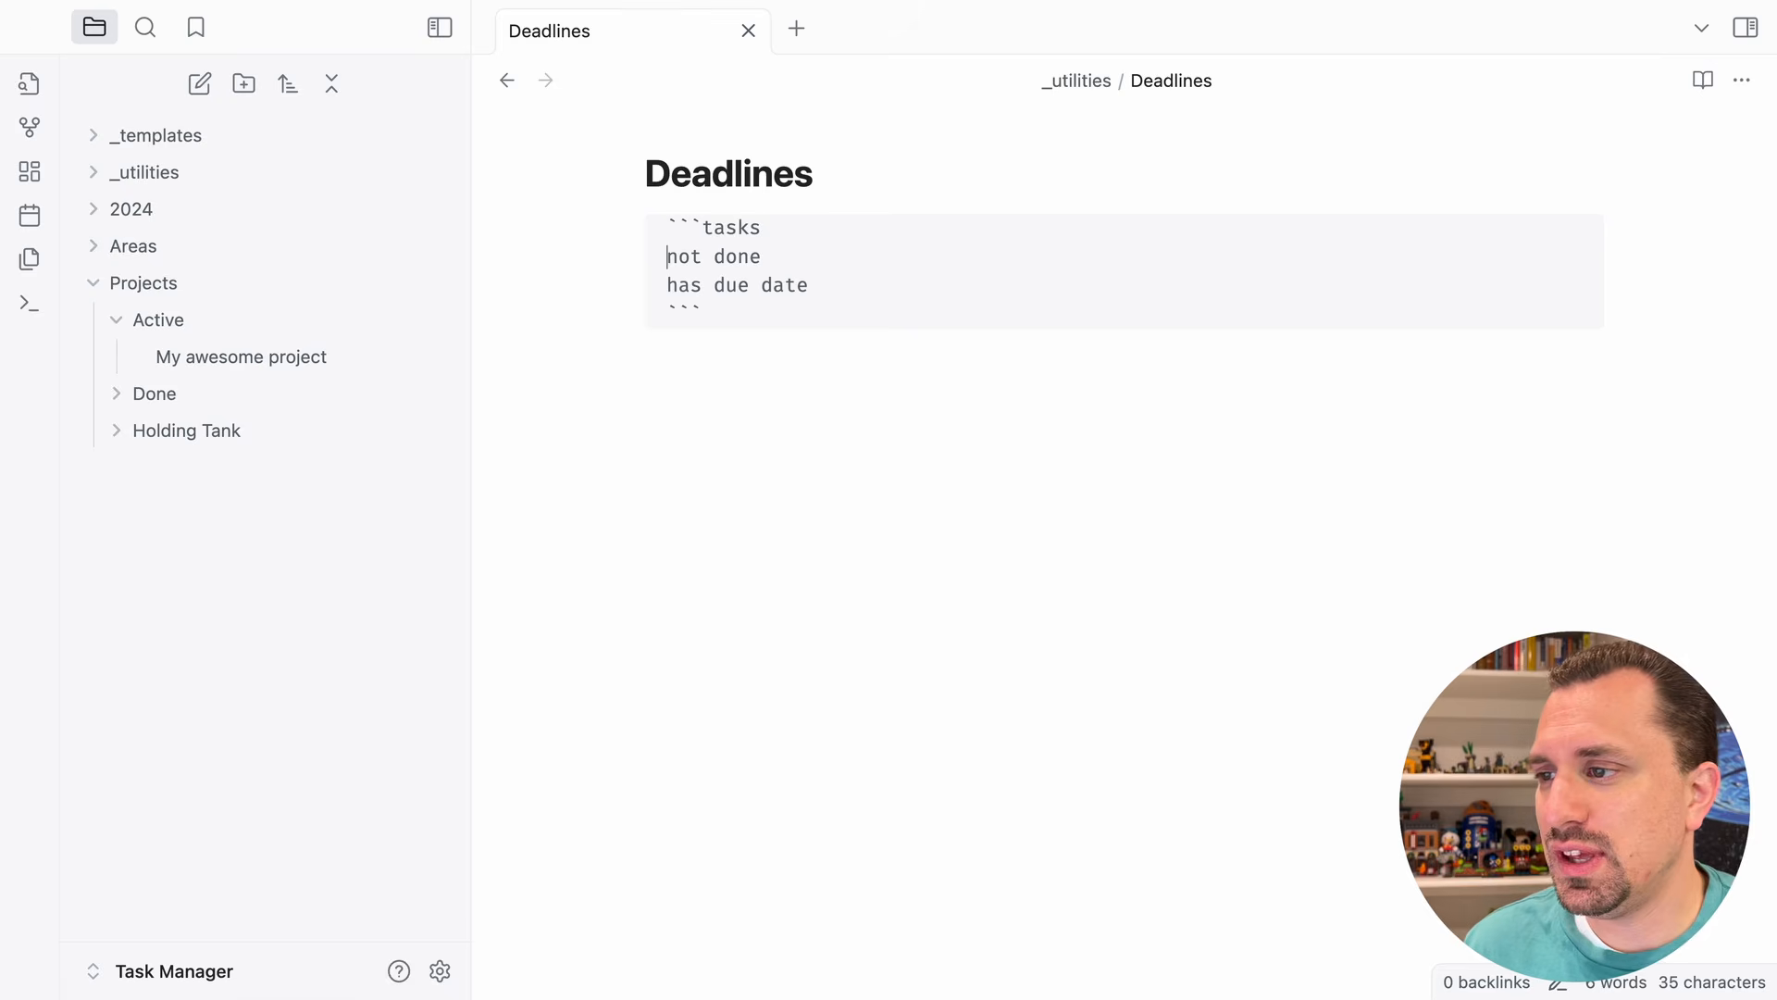
{"action": "key", "text": "Up"}
{"action": "key", "text": "Up"}
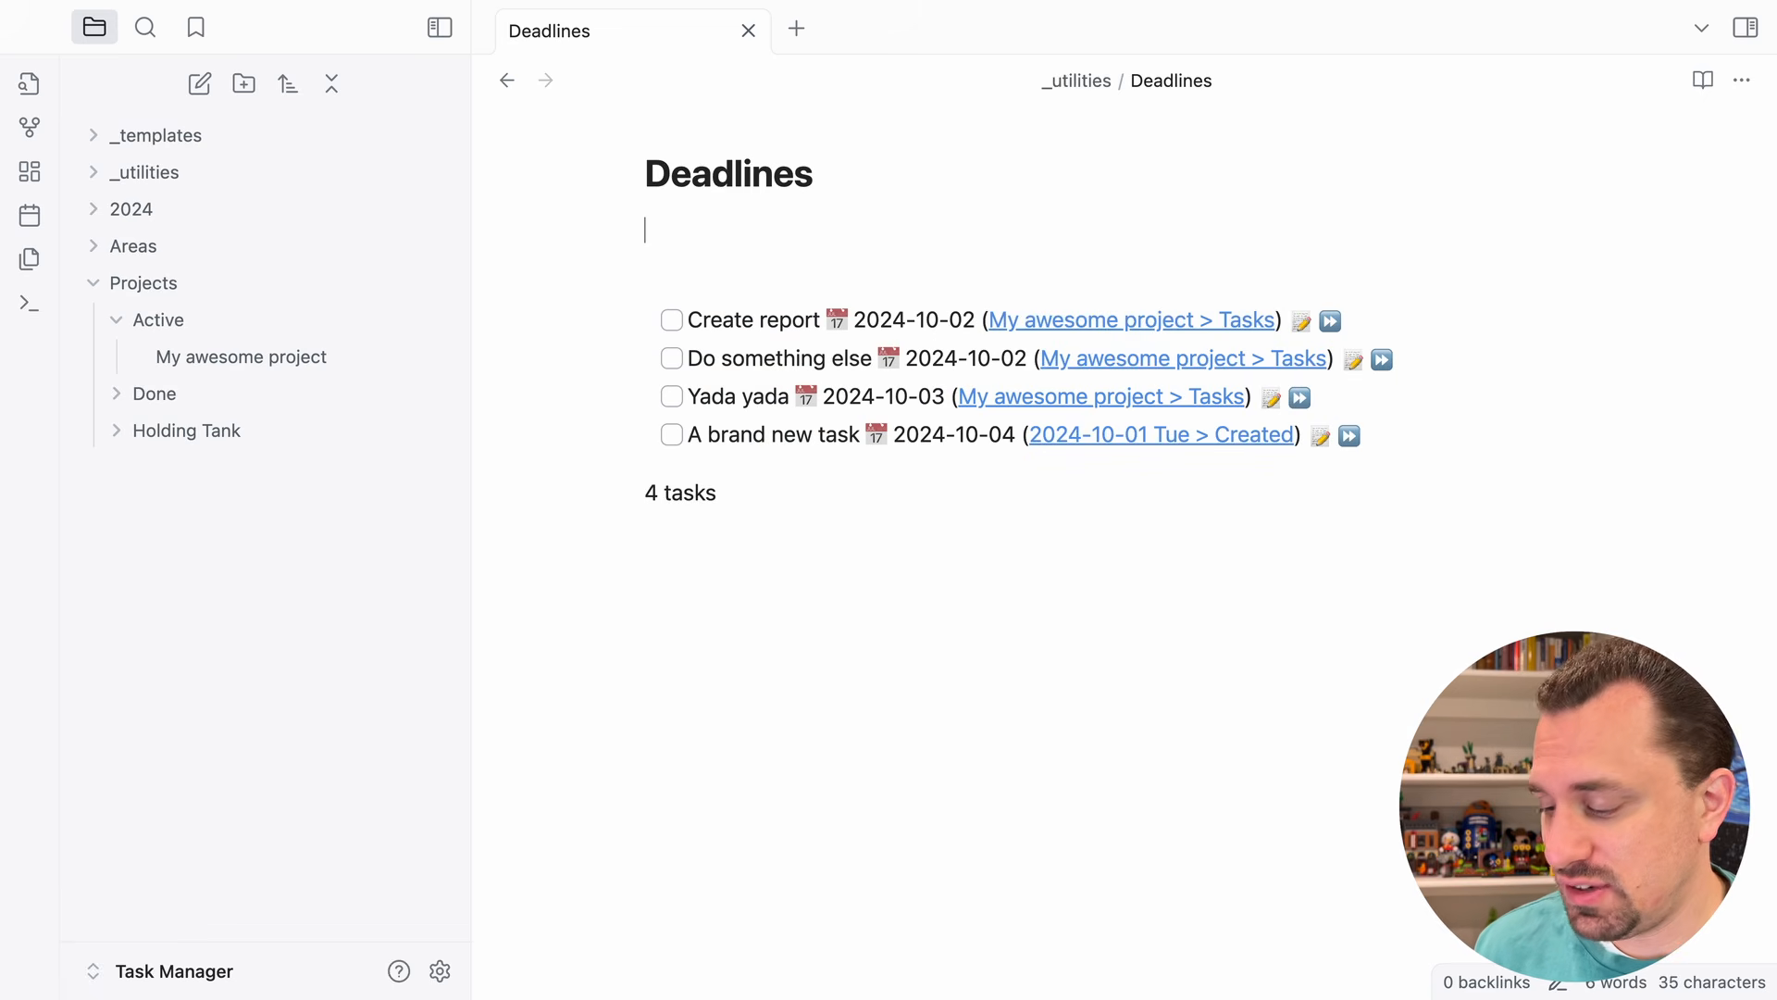
{"action": "type", "text": "```tasks"}
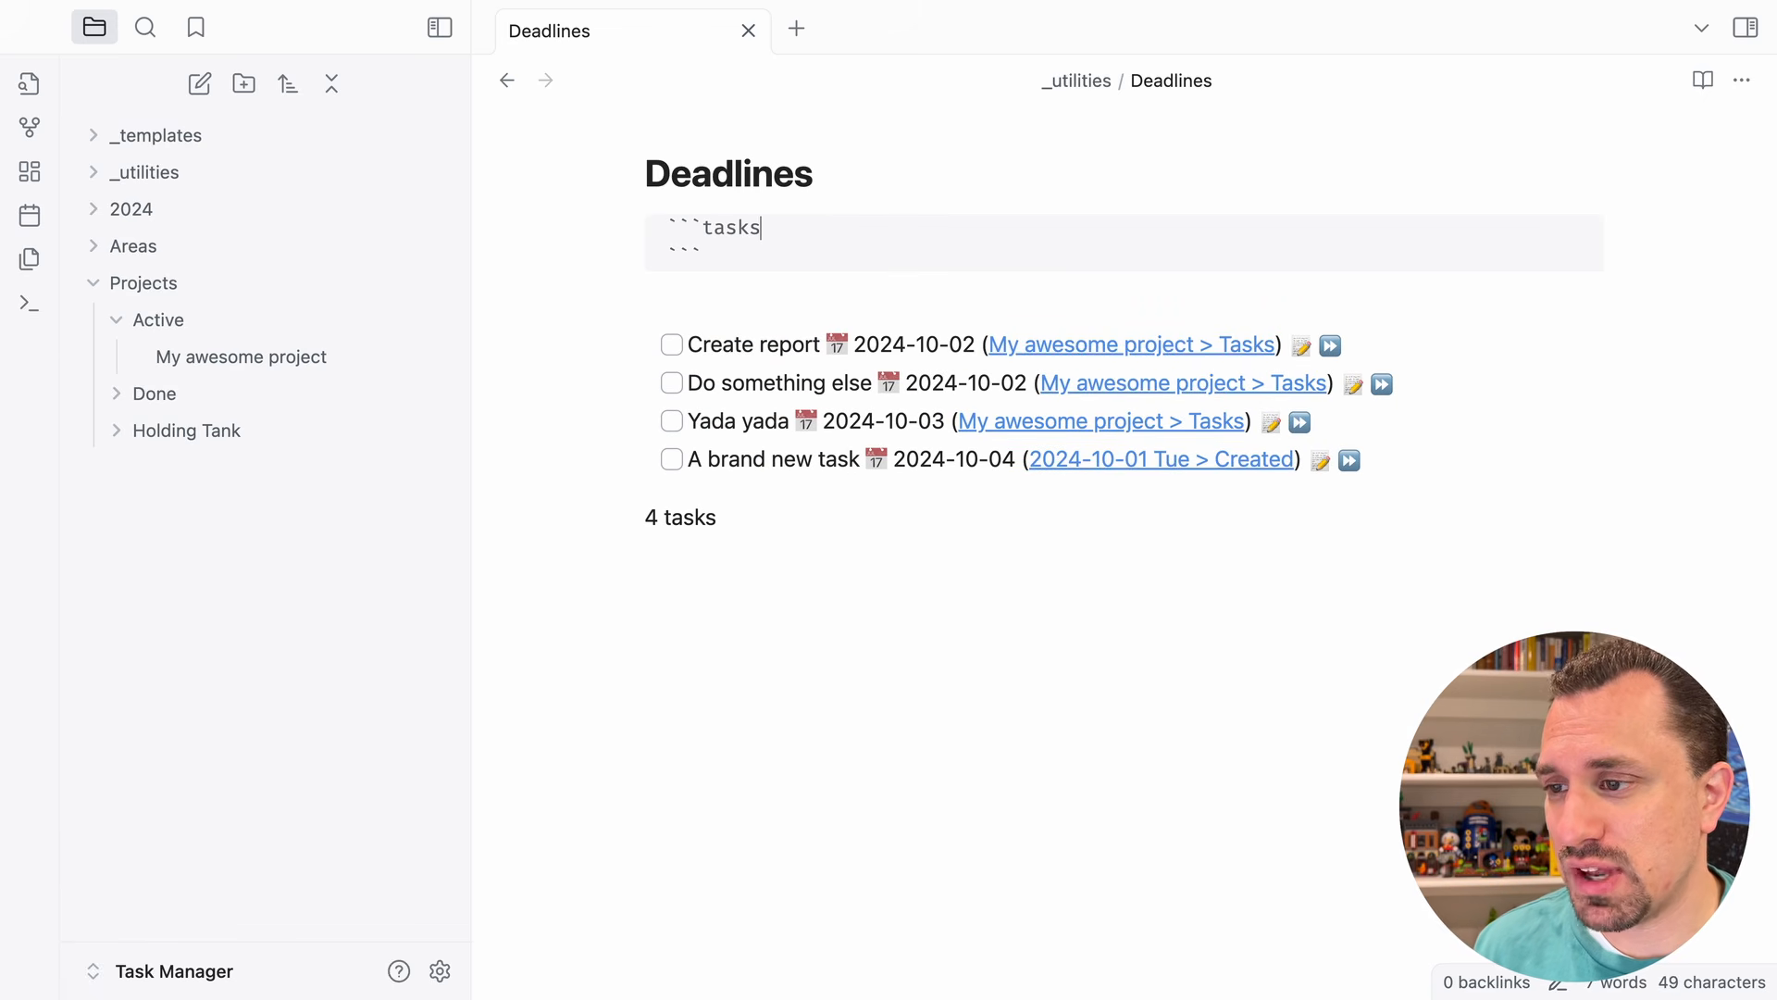
{"action": "key", "text": "Return"}
{"action": "type", "text": "not done"}
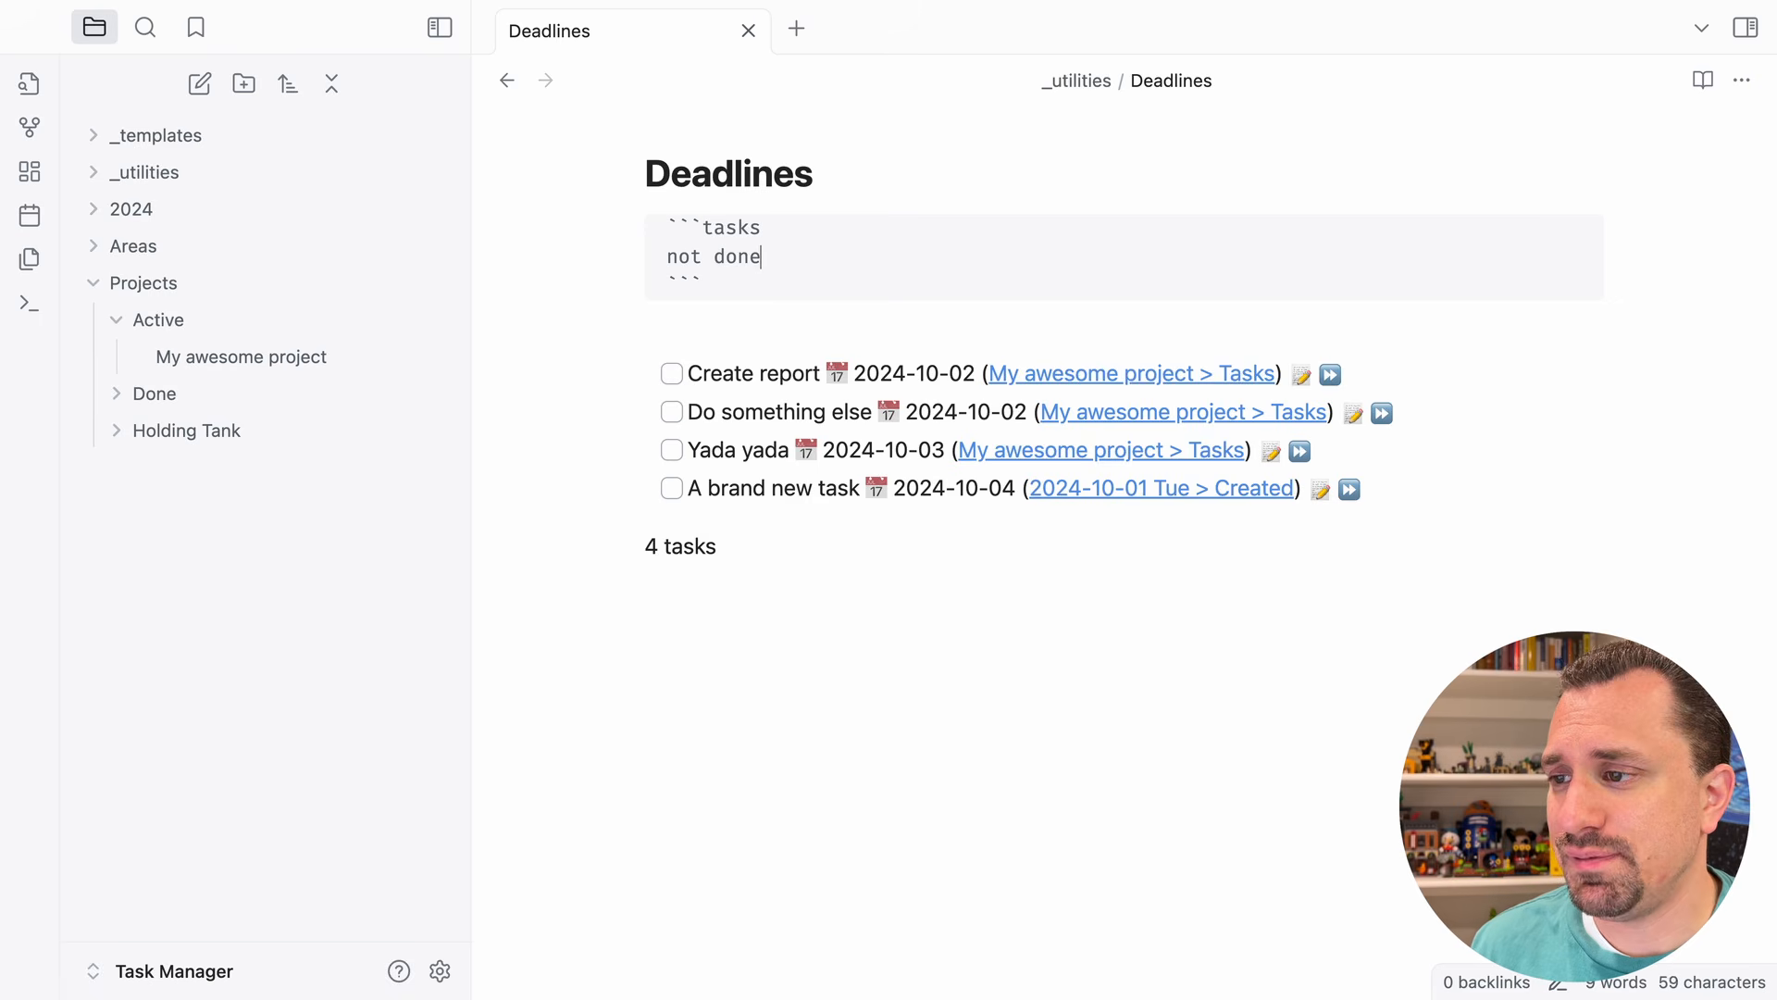
{"action": "key", "text": "Return"}
{"action": "type", "text": "due before today"}
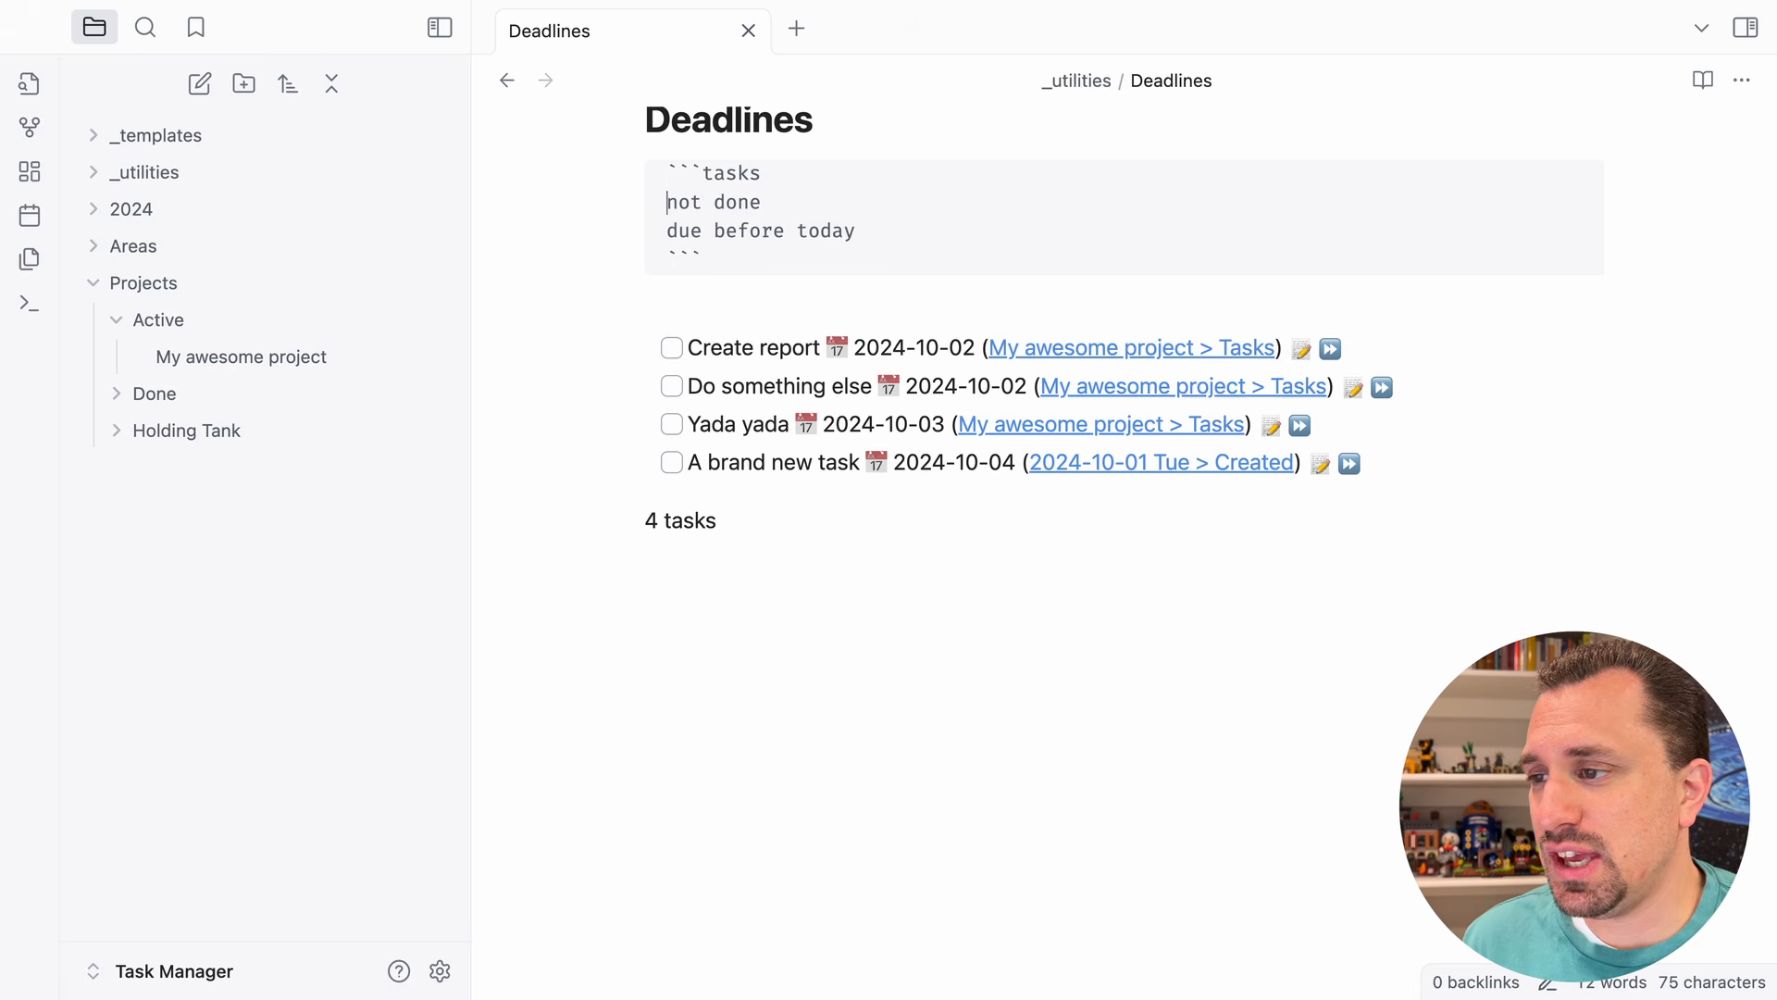
- Set the due date of the Create report task to yesterday
{"action": "left_click", "coordinate": [1302, 349]}
{"action": "left_click", "coordinate": [817, 435]}
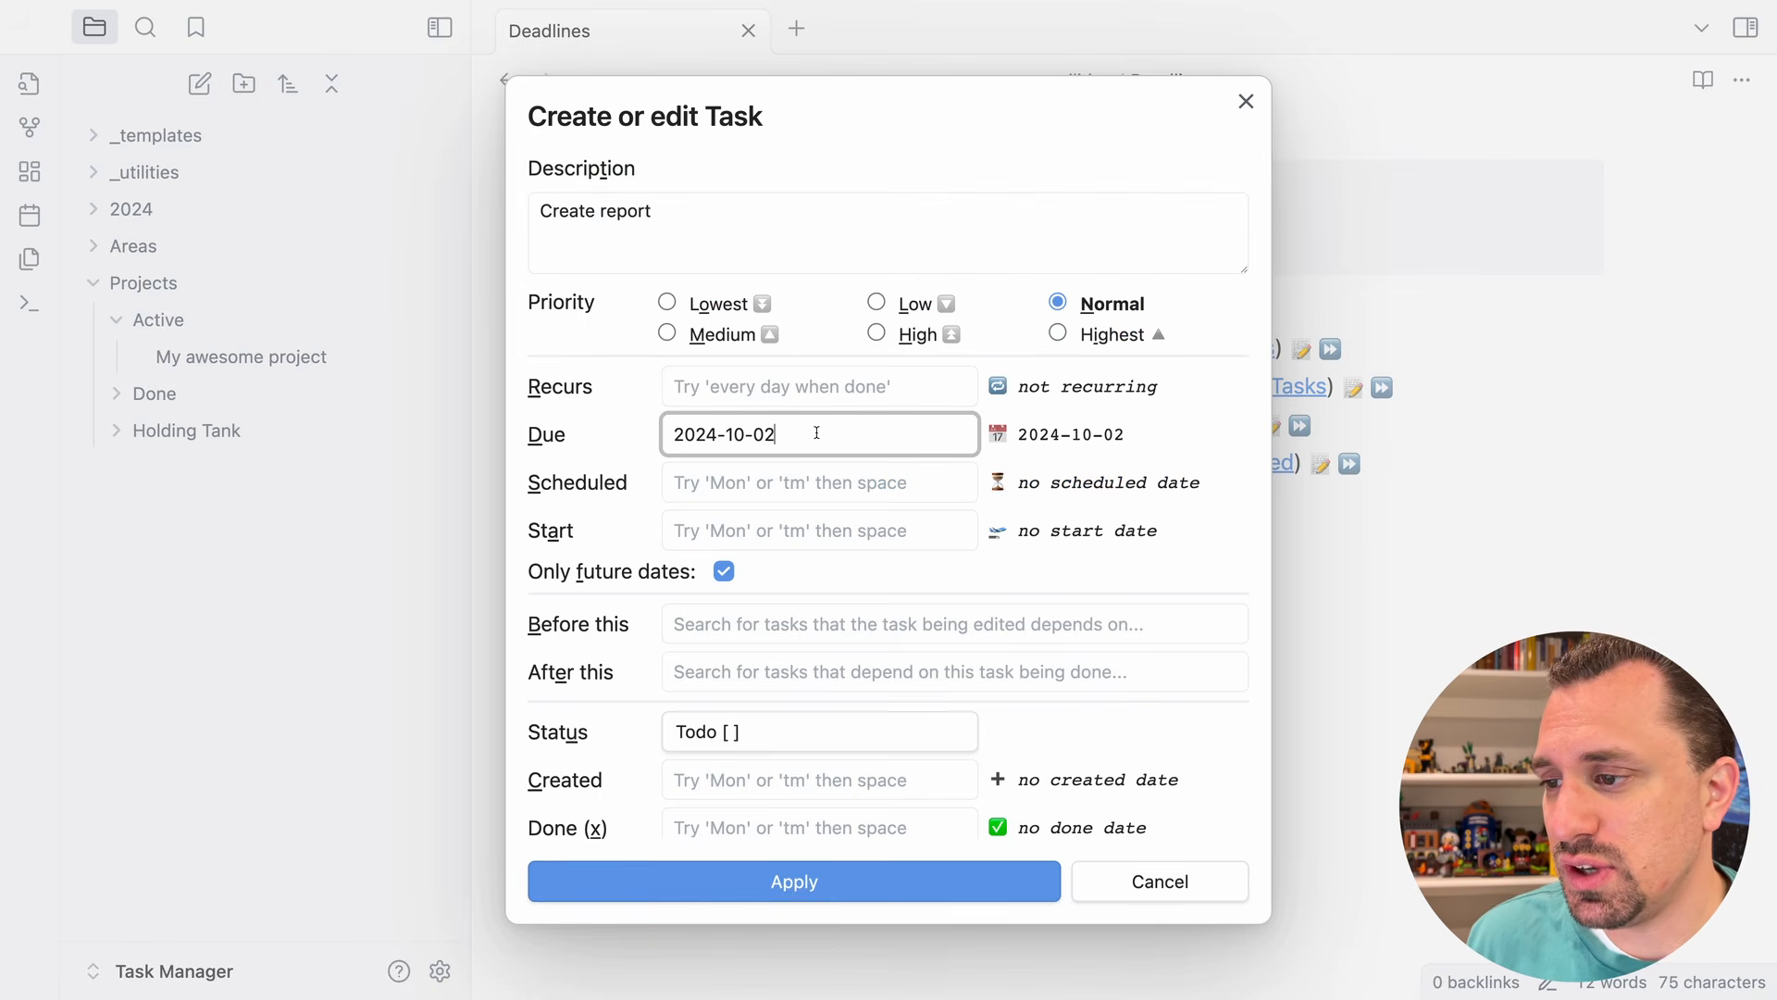
{"action": "key", "text": "ctrl+a"}
{"action": "type", "text": "yesterday"}
{"action": "key", "text": "Return"}
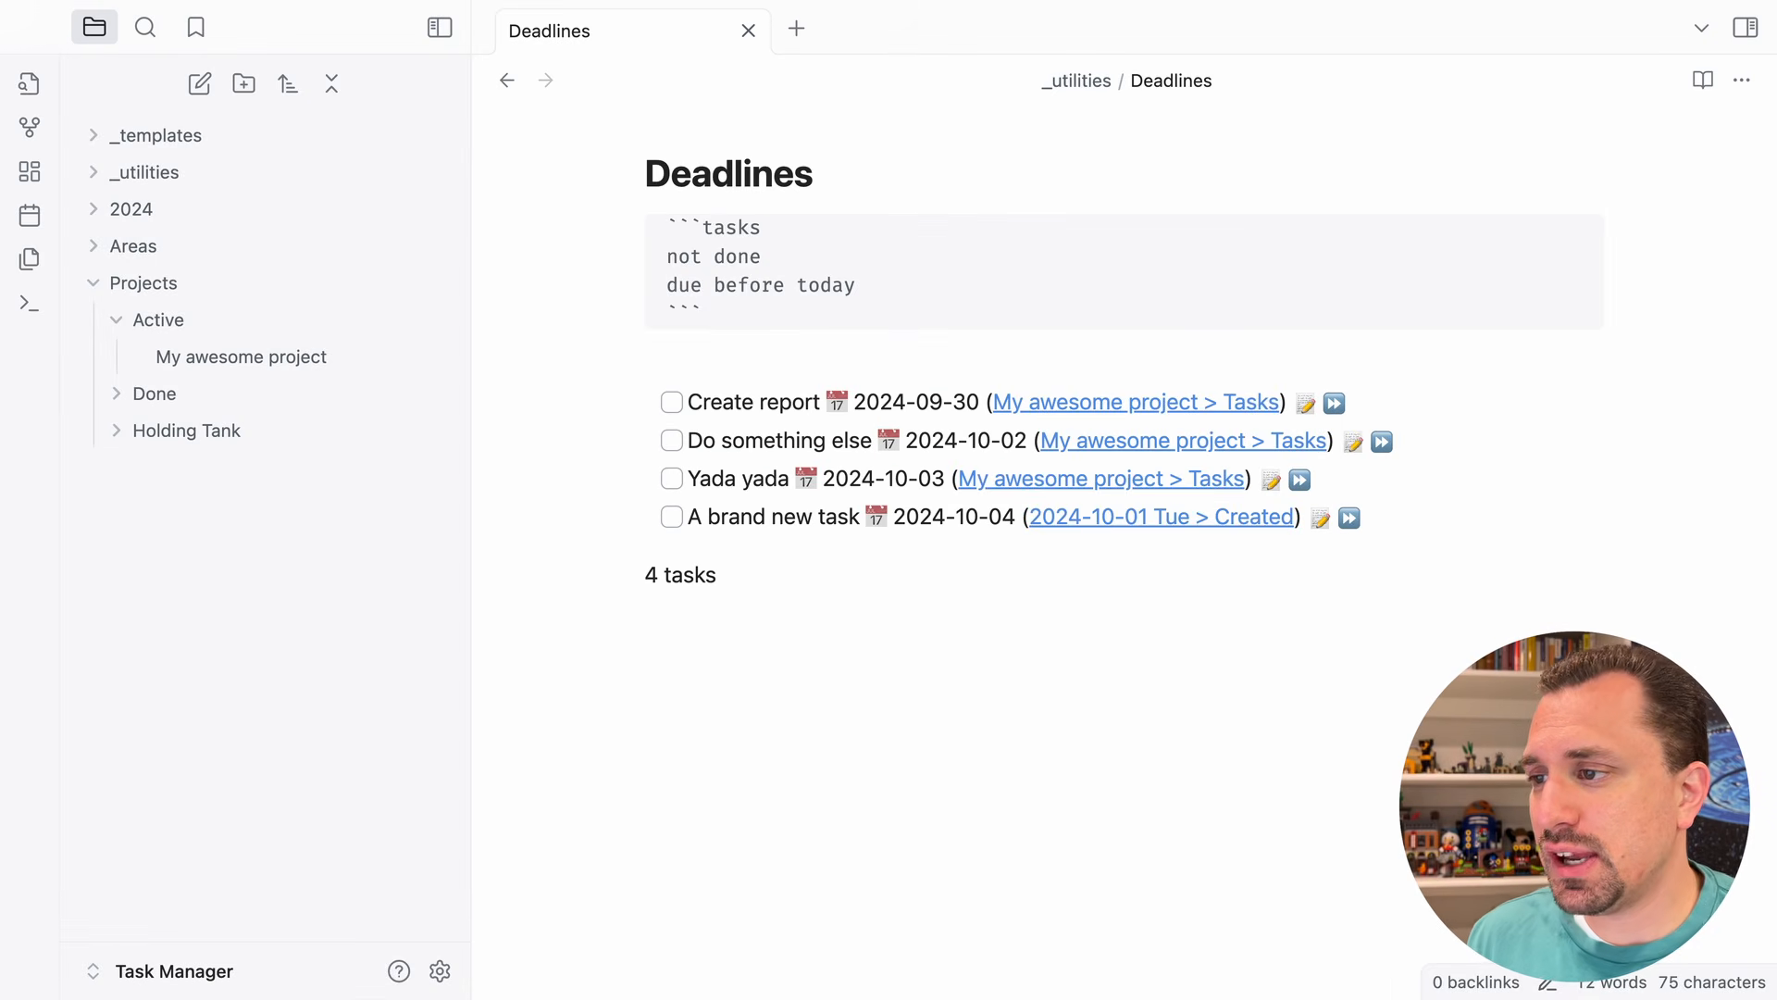
- Wrap the first tasks query in a warning callout titled "Overdue"
{"action": "key", "text": "Return"}
{"action": "key", "text": "Up"}
{"action": "type", "text": "Overdue"}
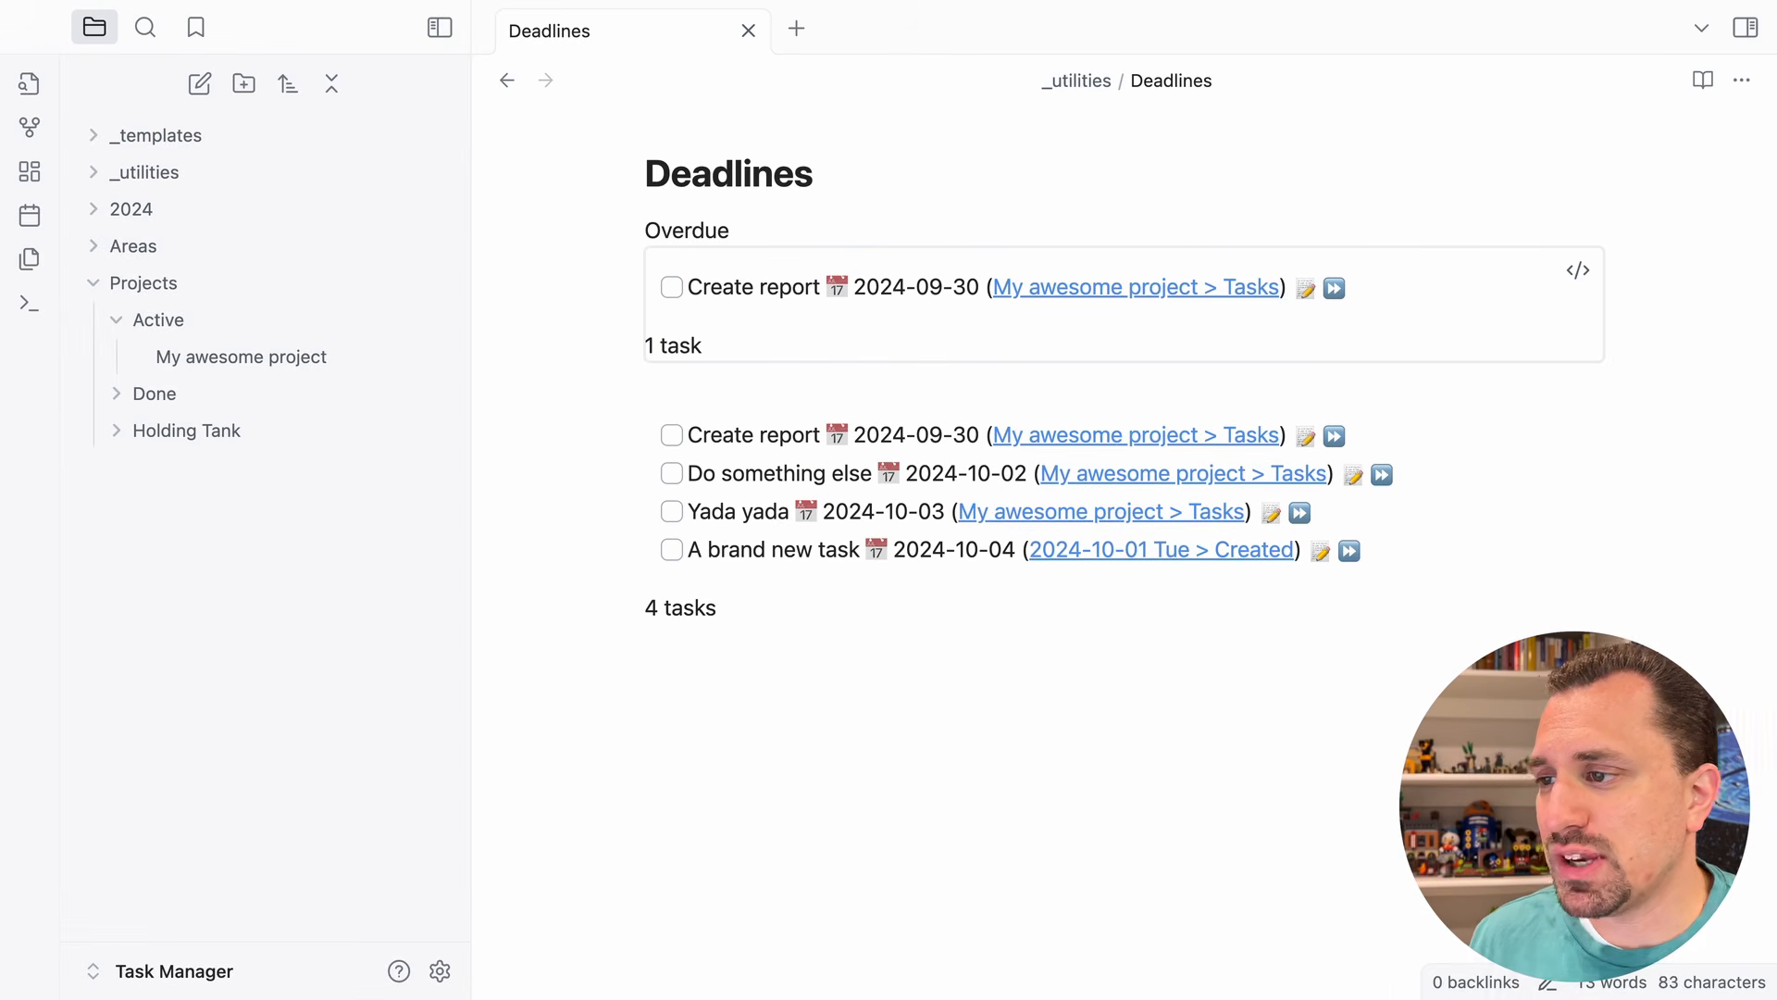
{"action": "key", "text": "Home"}
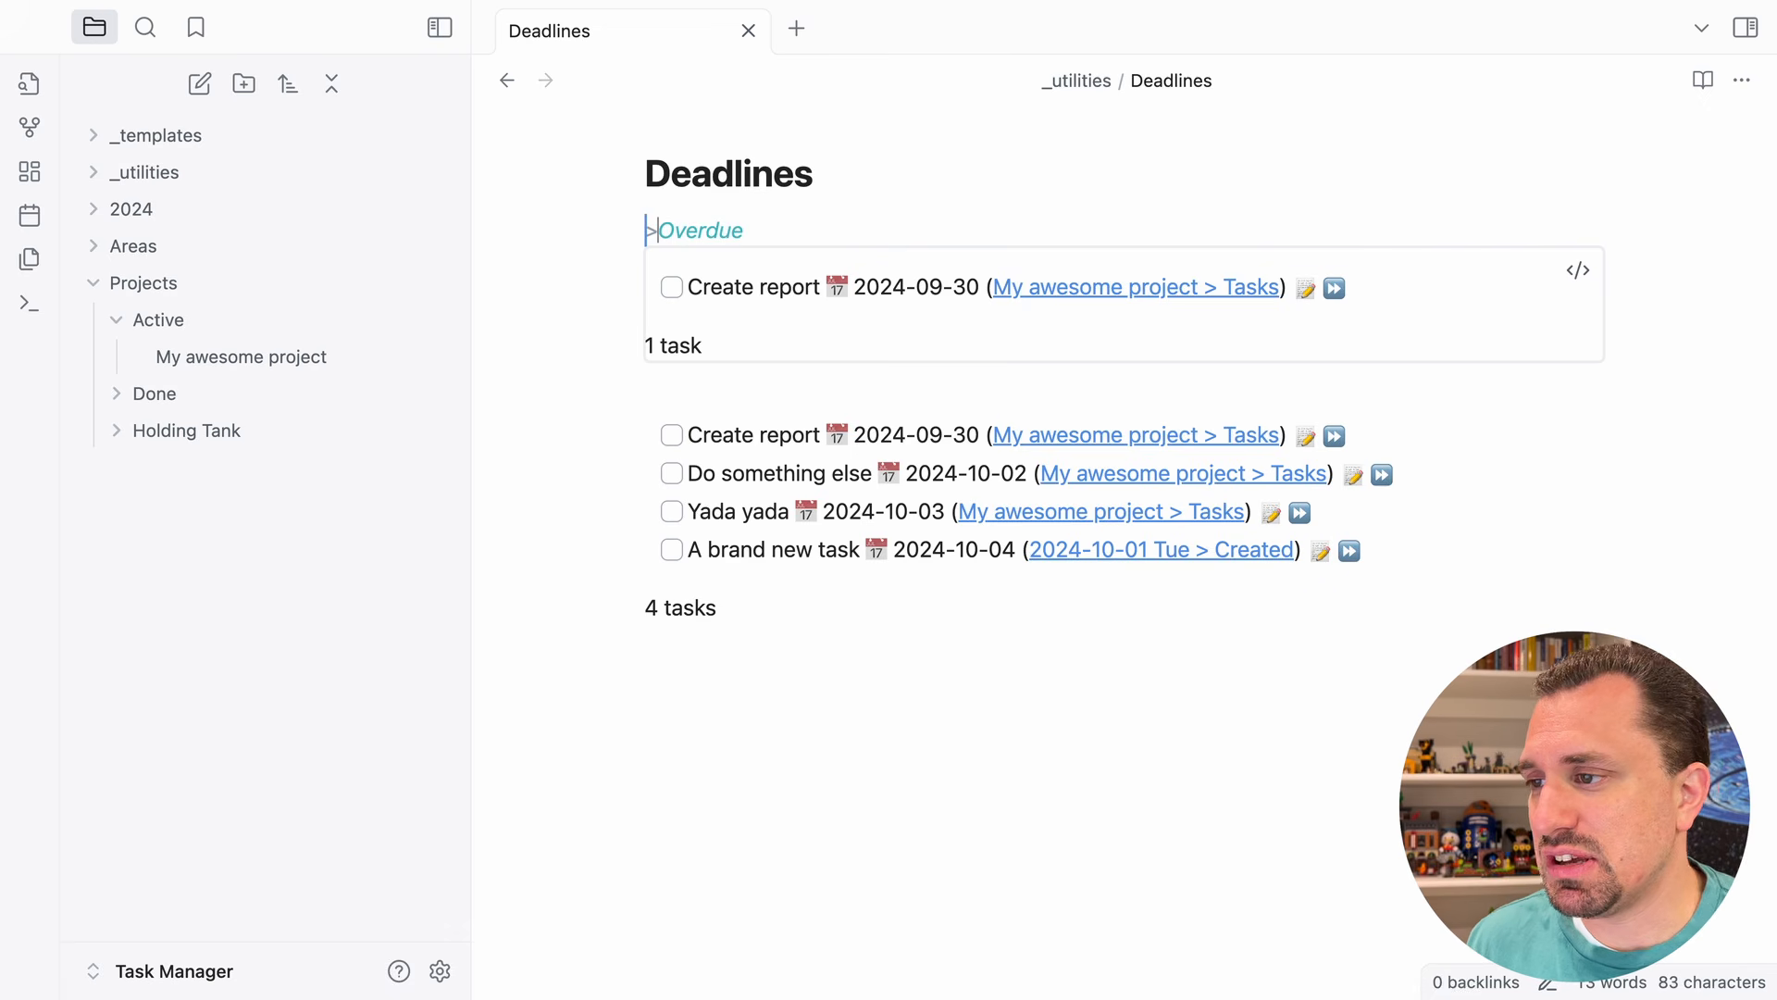
{"action": "type", "text": "> [!"}
{"action": "type", "text": "wa"}
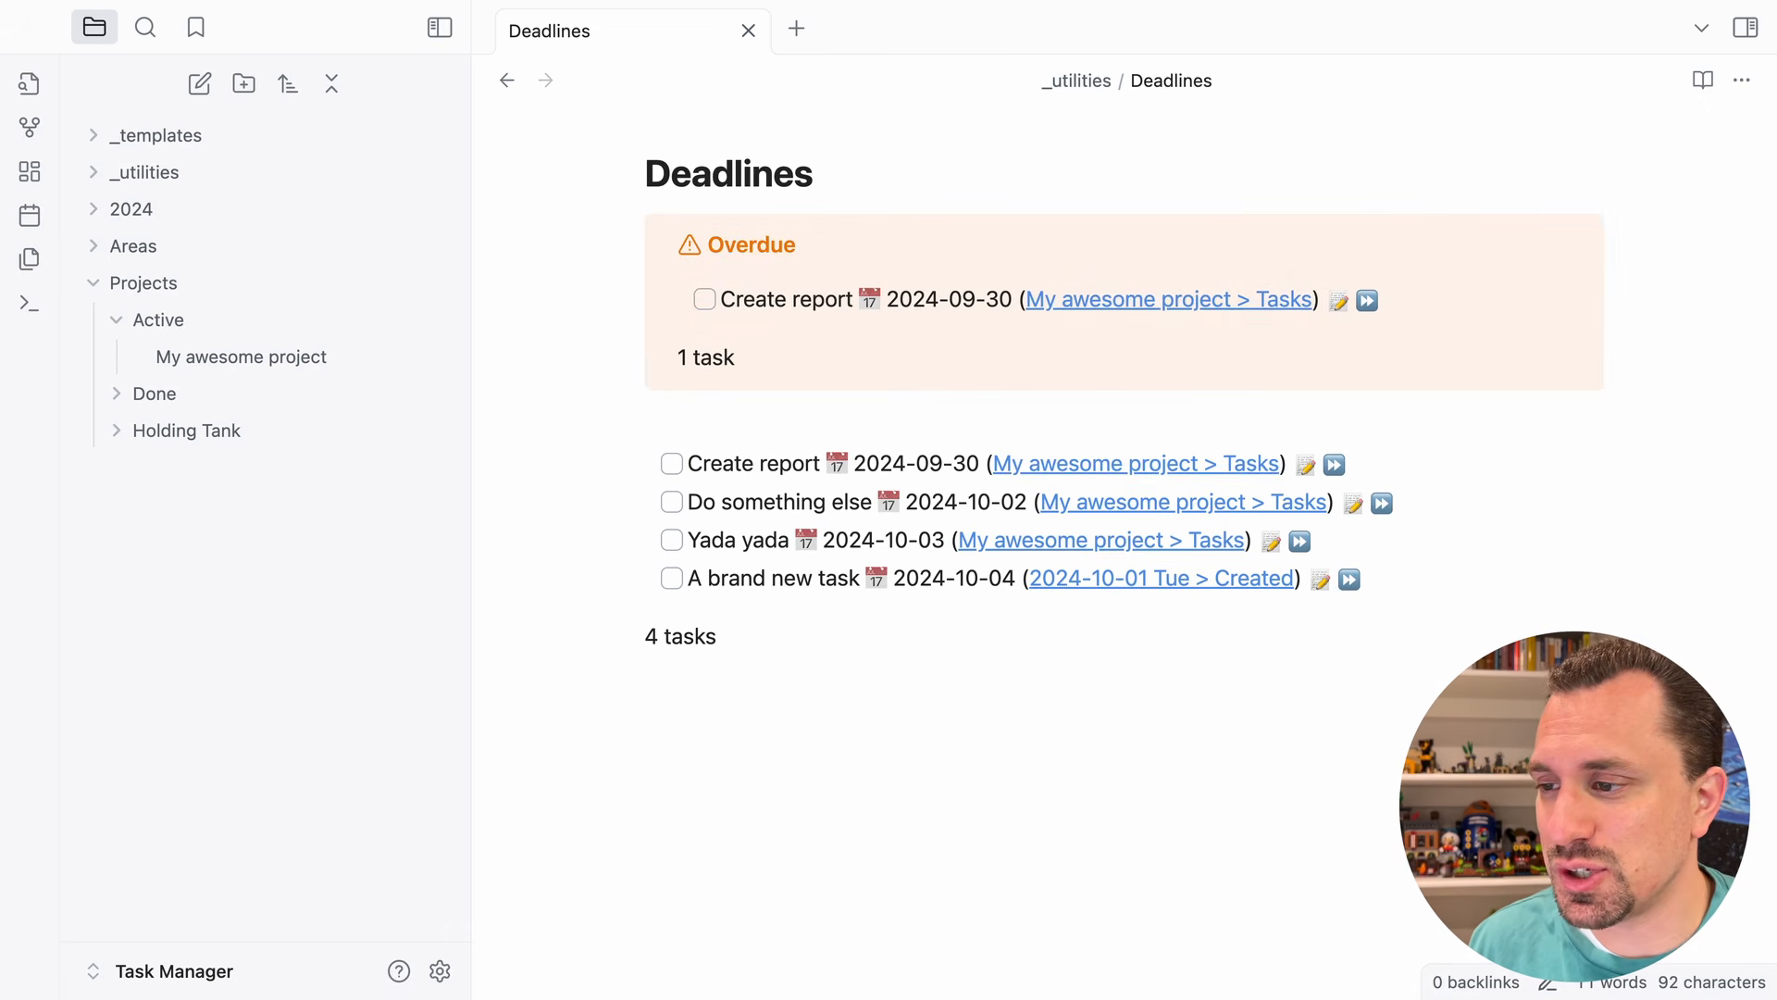
- Replace the due date filter in the second tasks query with "due on or after today" and render it
{"action": "key", "text": "Down"}
{"action": "key", "text": "Down"}
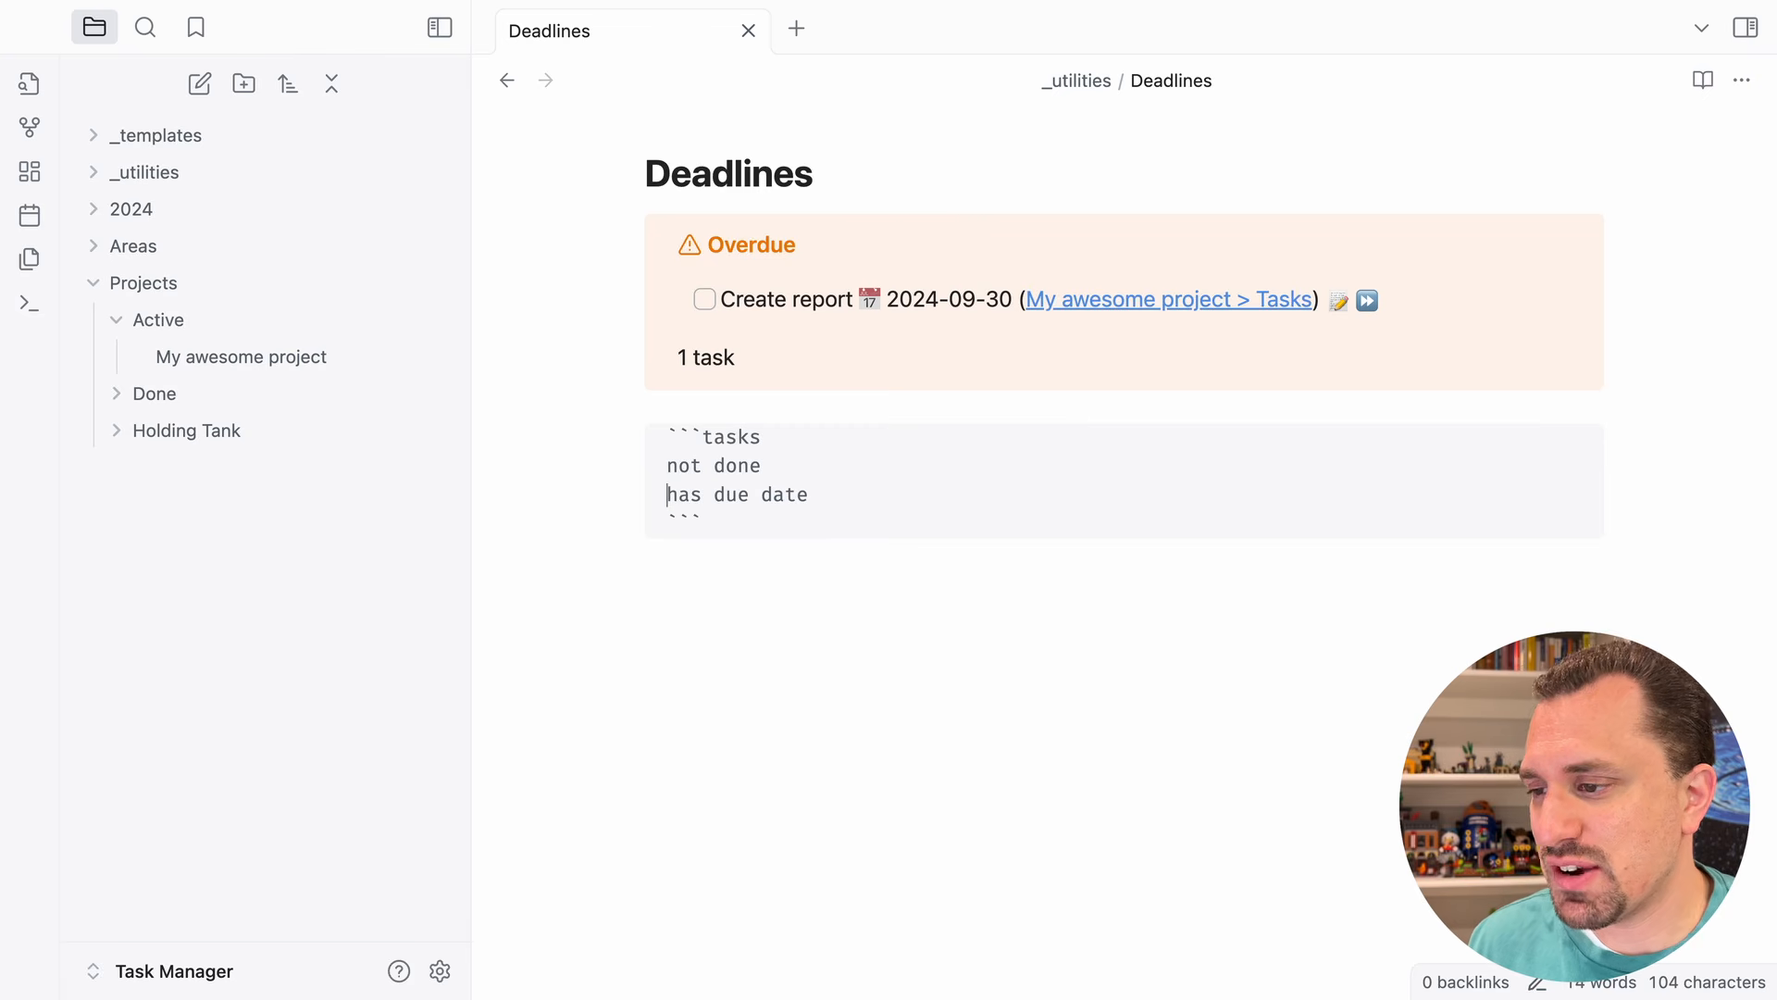
{"action": "key", "text": "shift+End"}
{"action": "type", "text": "due "}
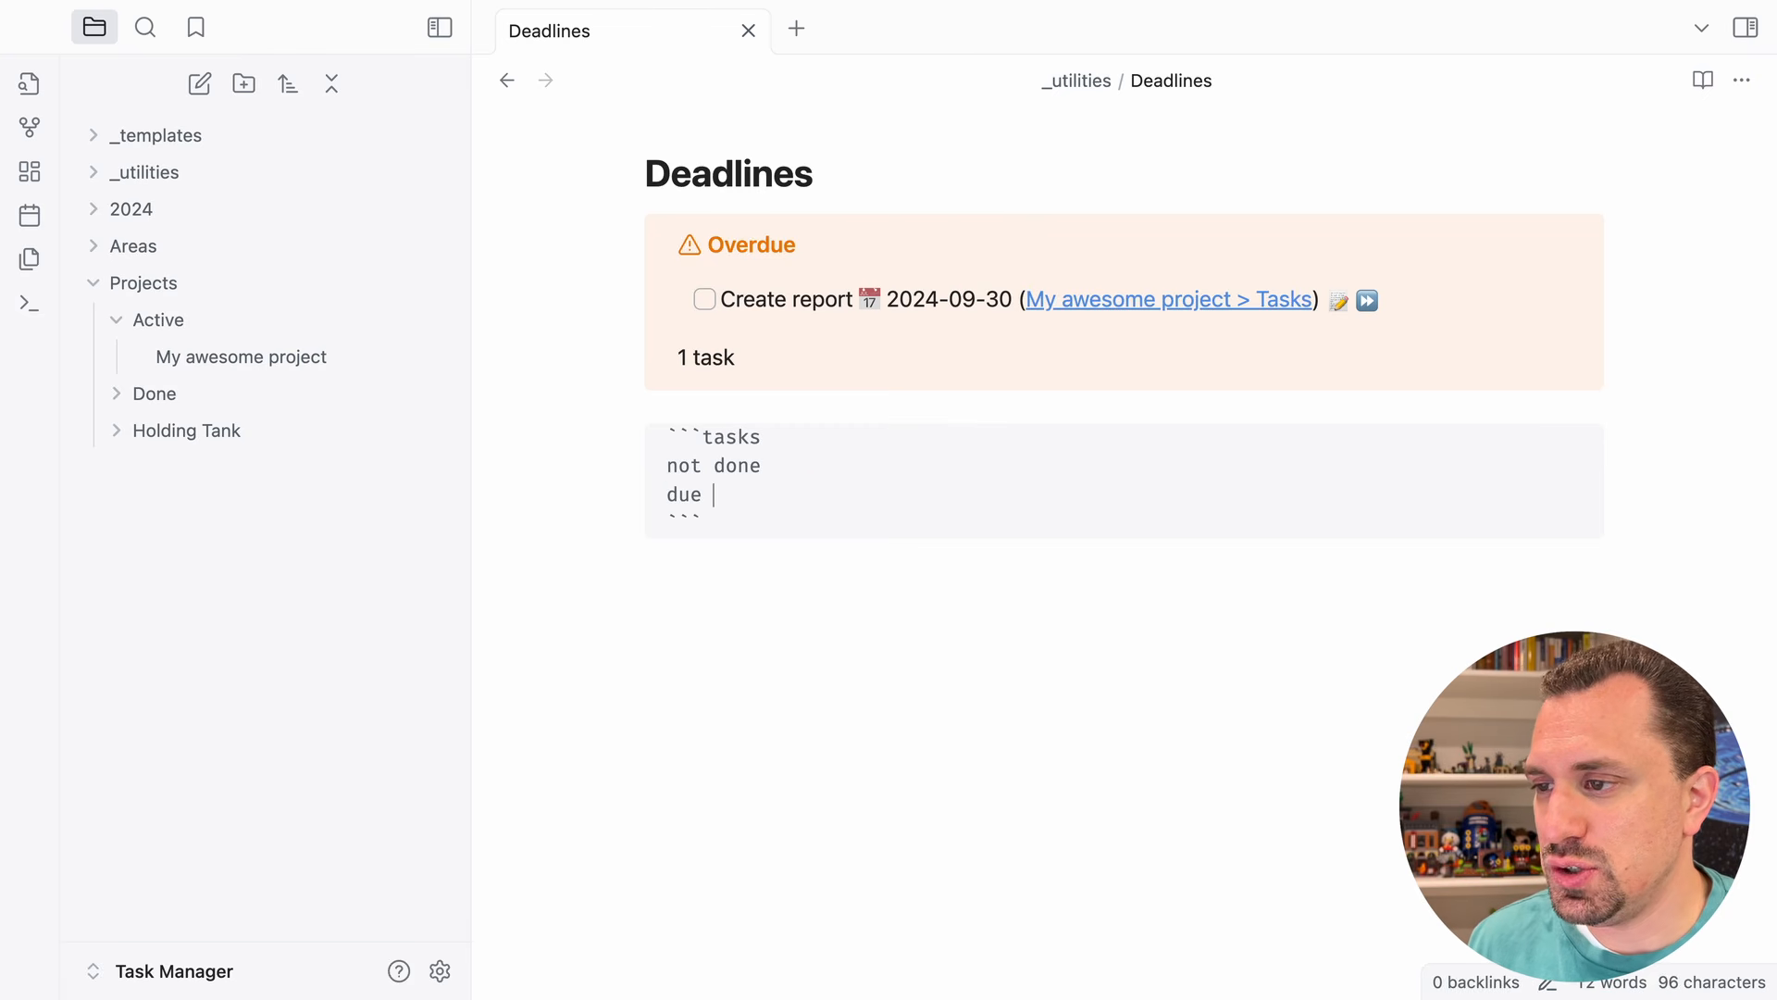
{"action": "type", "text": "on or"}
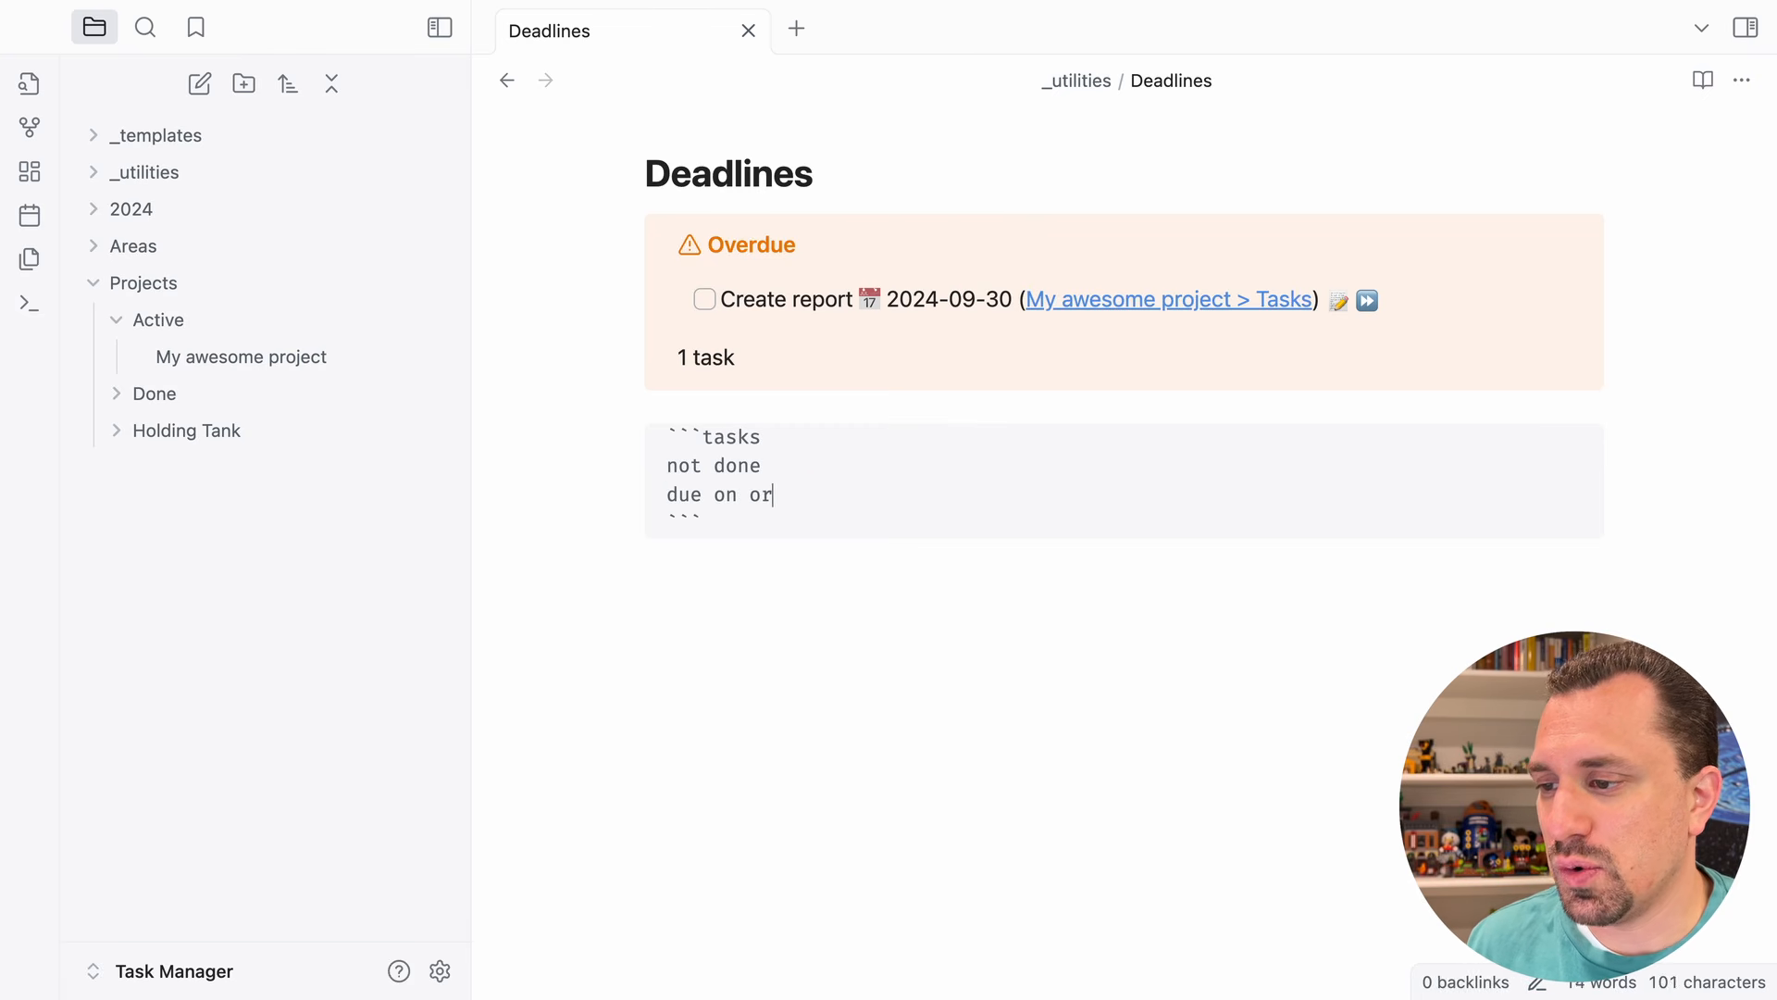
{"action": "type", "text": " after today"}
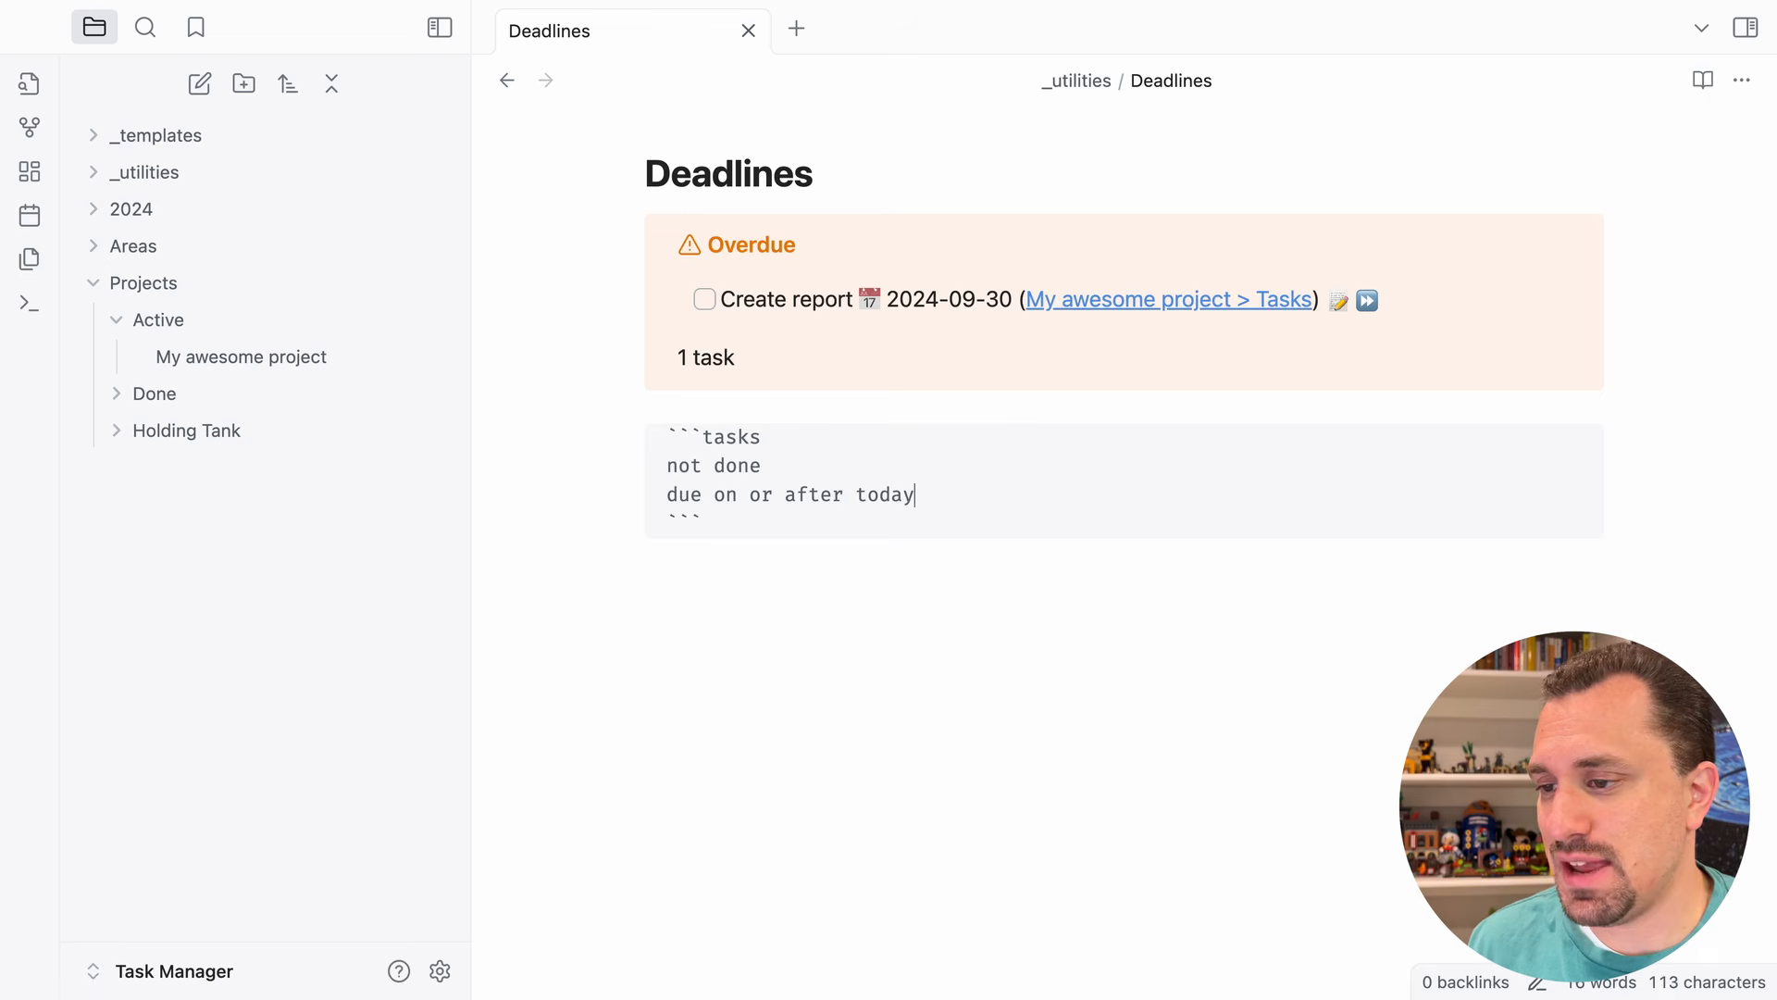
{"action": "key", "text": "Up"}
{"action": "key", "text": "Up"}
{"action": "key", "text": "Up"}
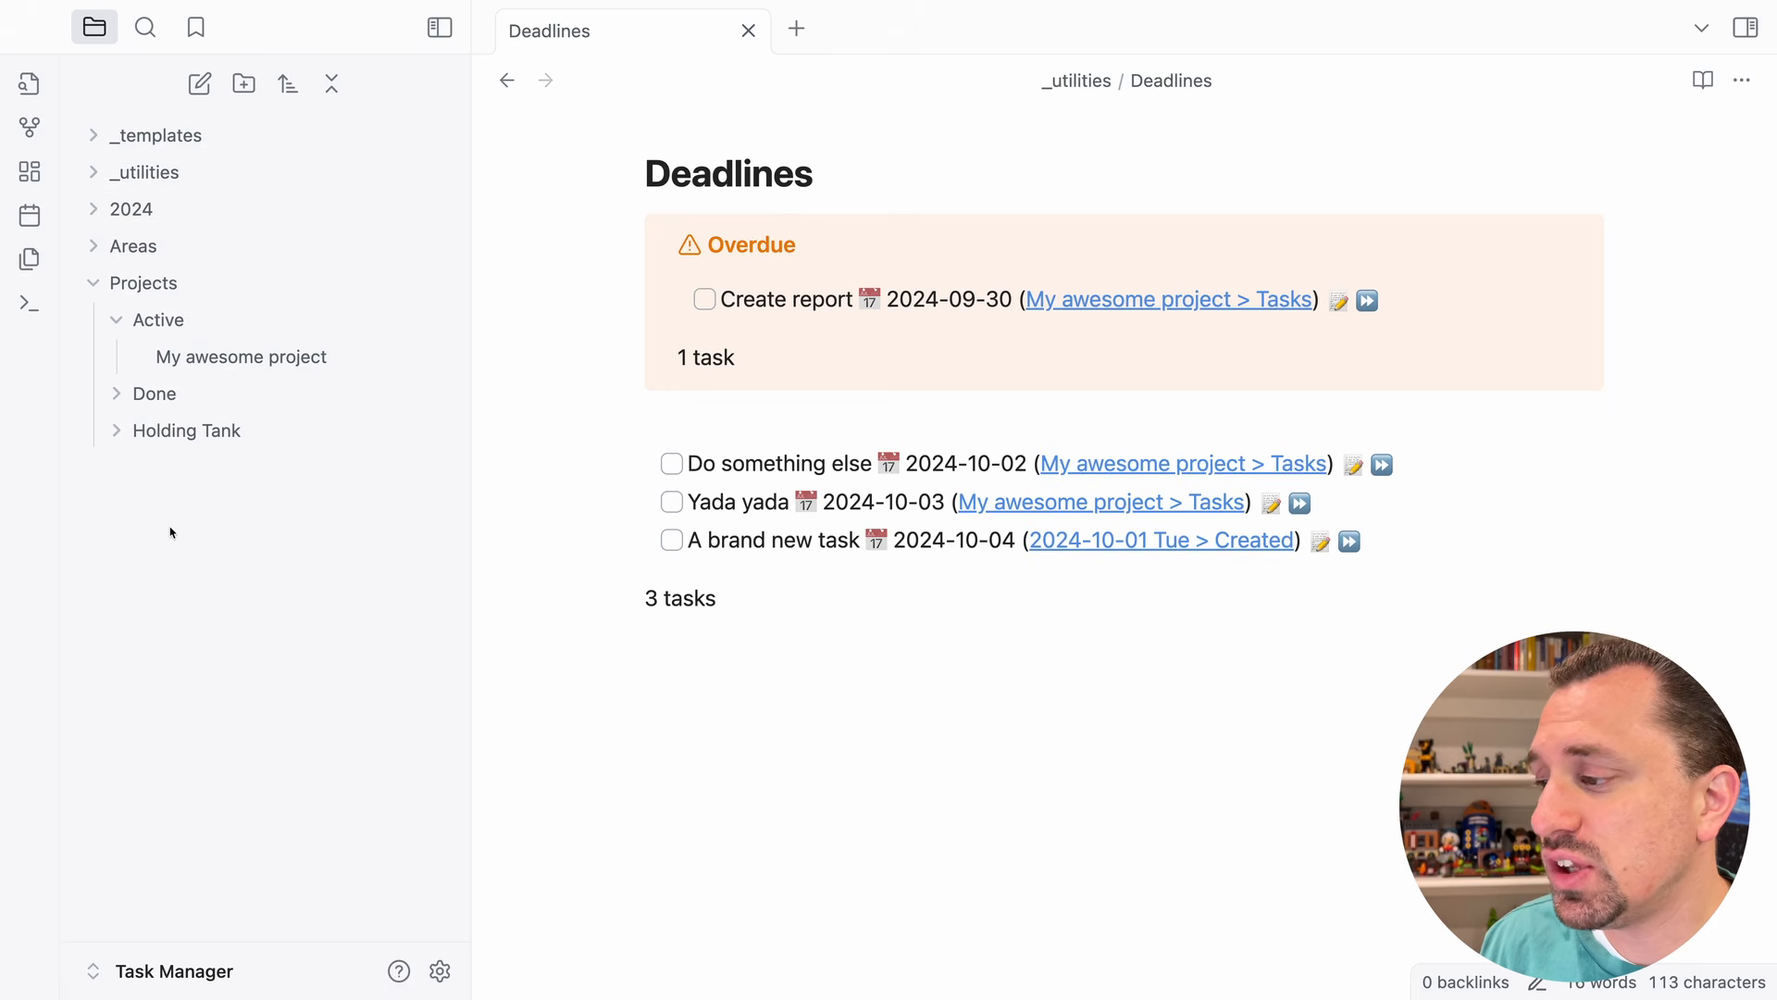
- Create a new note named Recurring in the vault root
{"action": "left_click", "coordinate": [200, 85]}
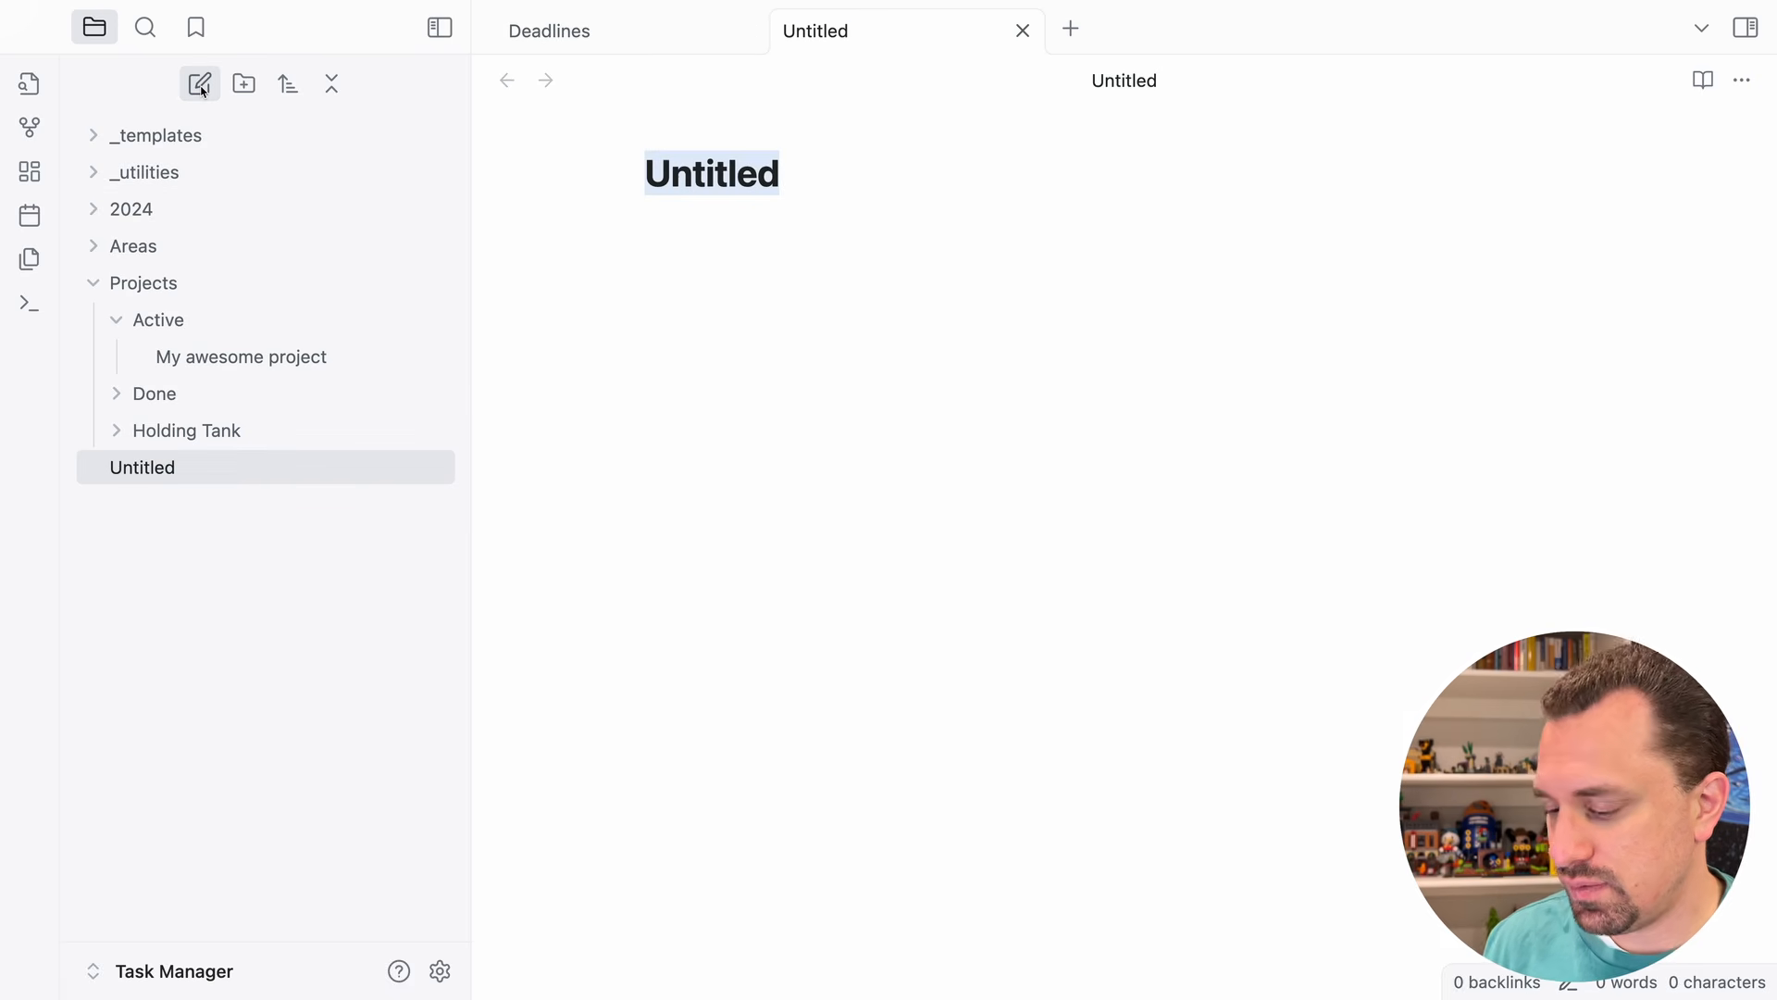
{"action": "type", "text": "Recurring"}
{"action": "key", "text": "Return"}
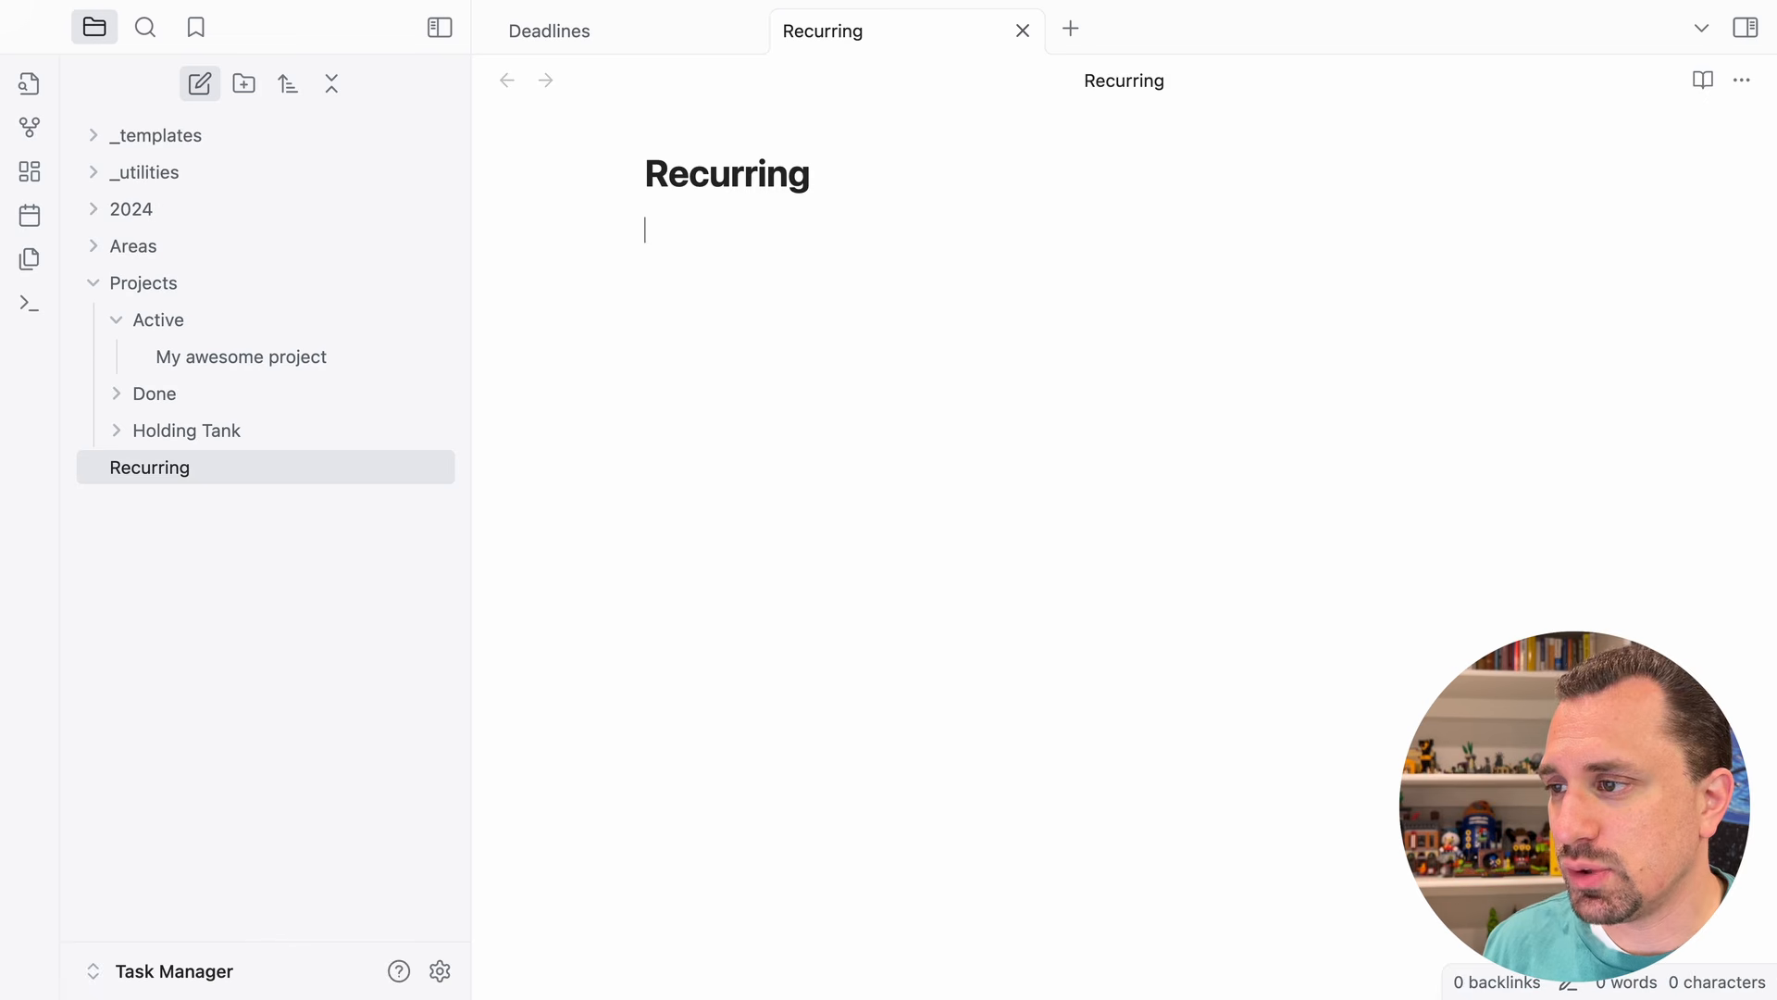
- Start a new task in the Recurring note described as "Take out the trash", recurring "every week on Tuesday"
{"action": "key", "text": "super+p"}
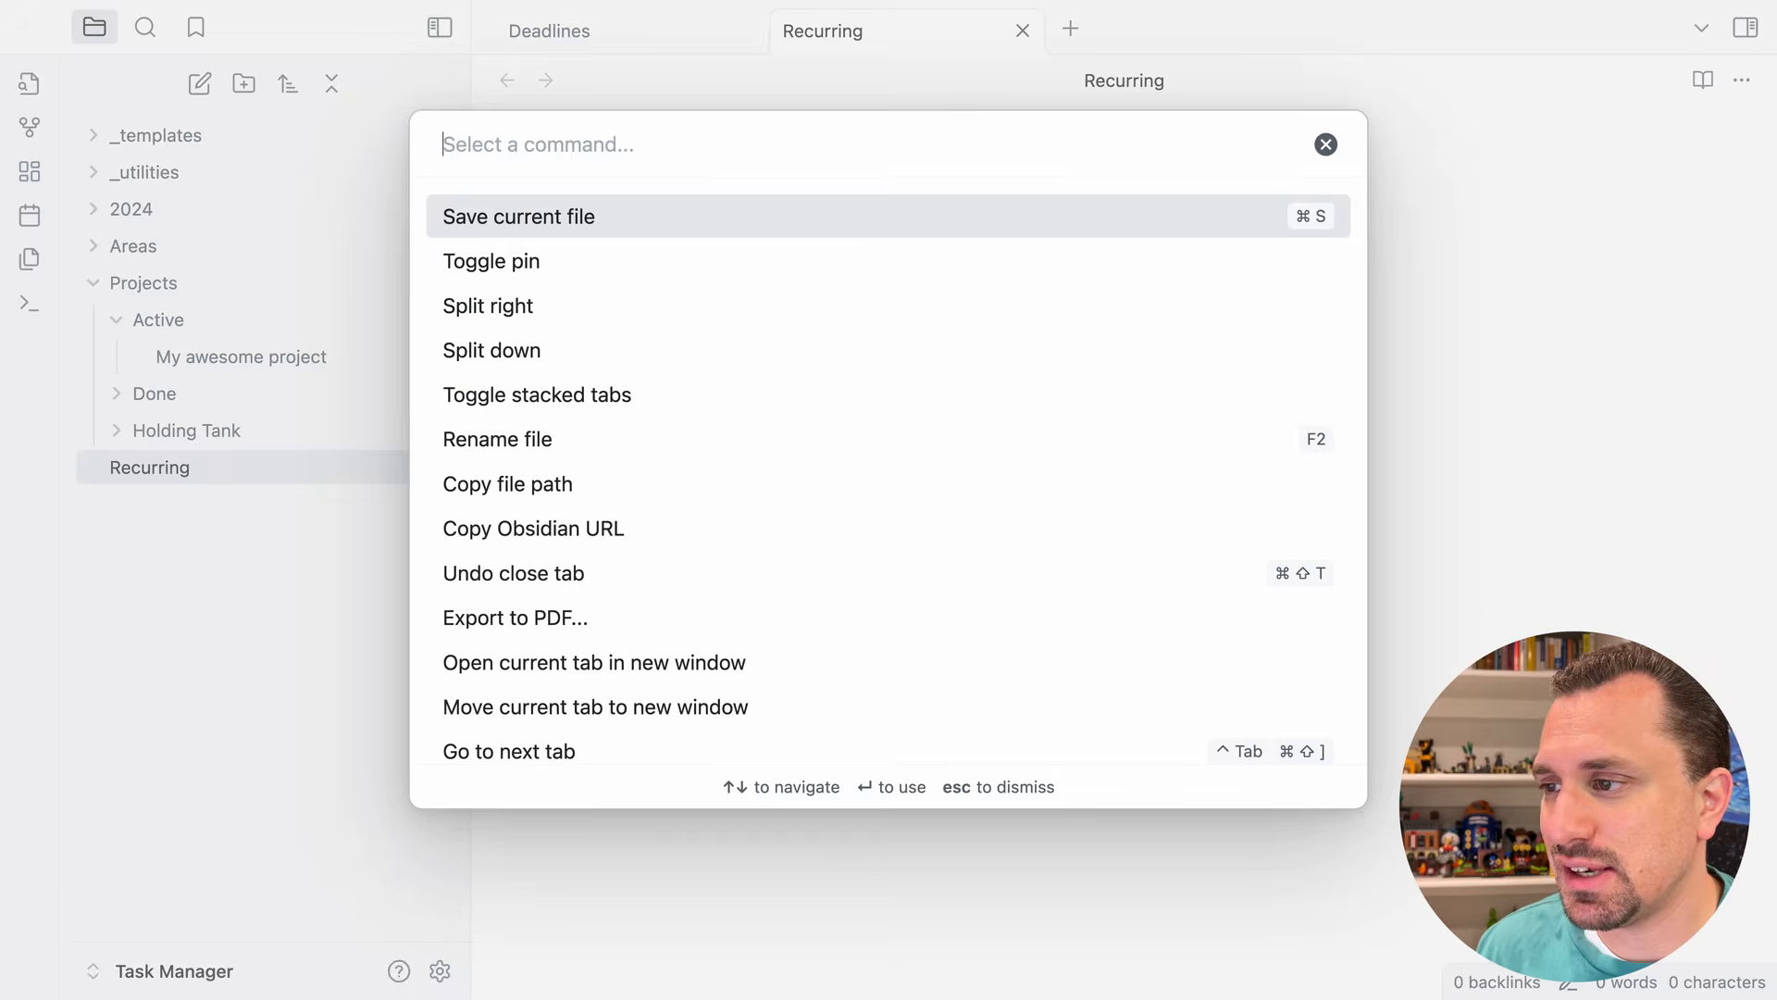
{"action": "type", "text": "tasks"}
{"action": "key", "text": "Down"}
{"action": "key", "text": "Return"}
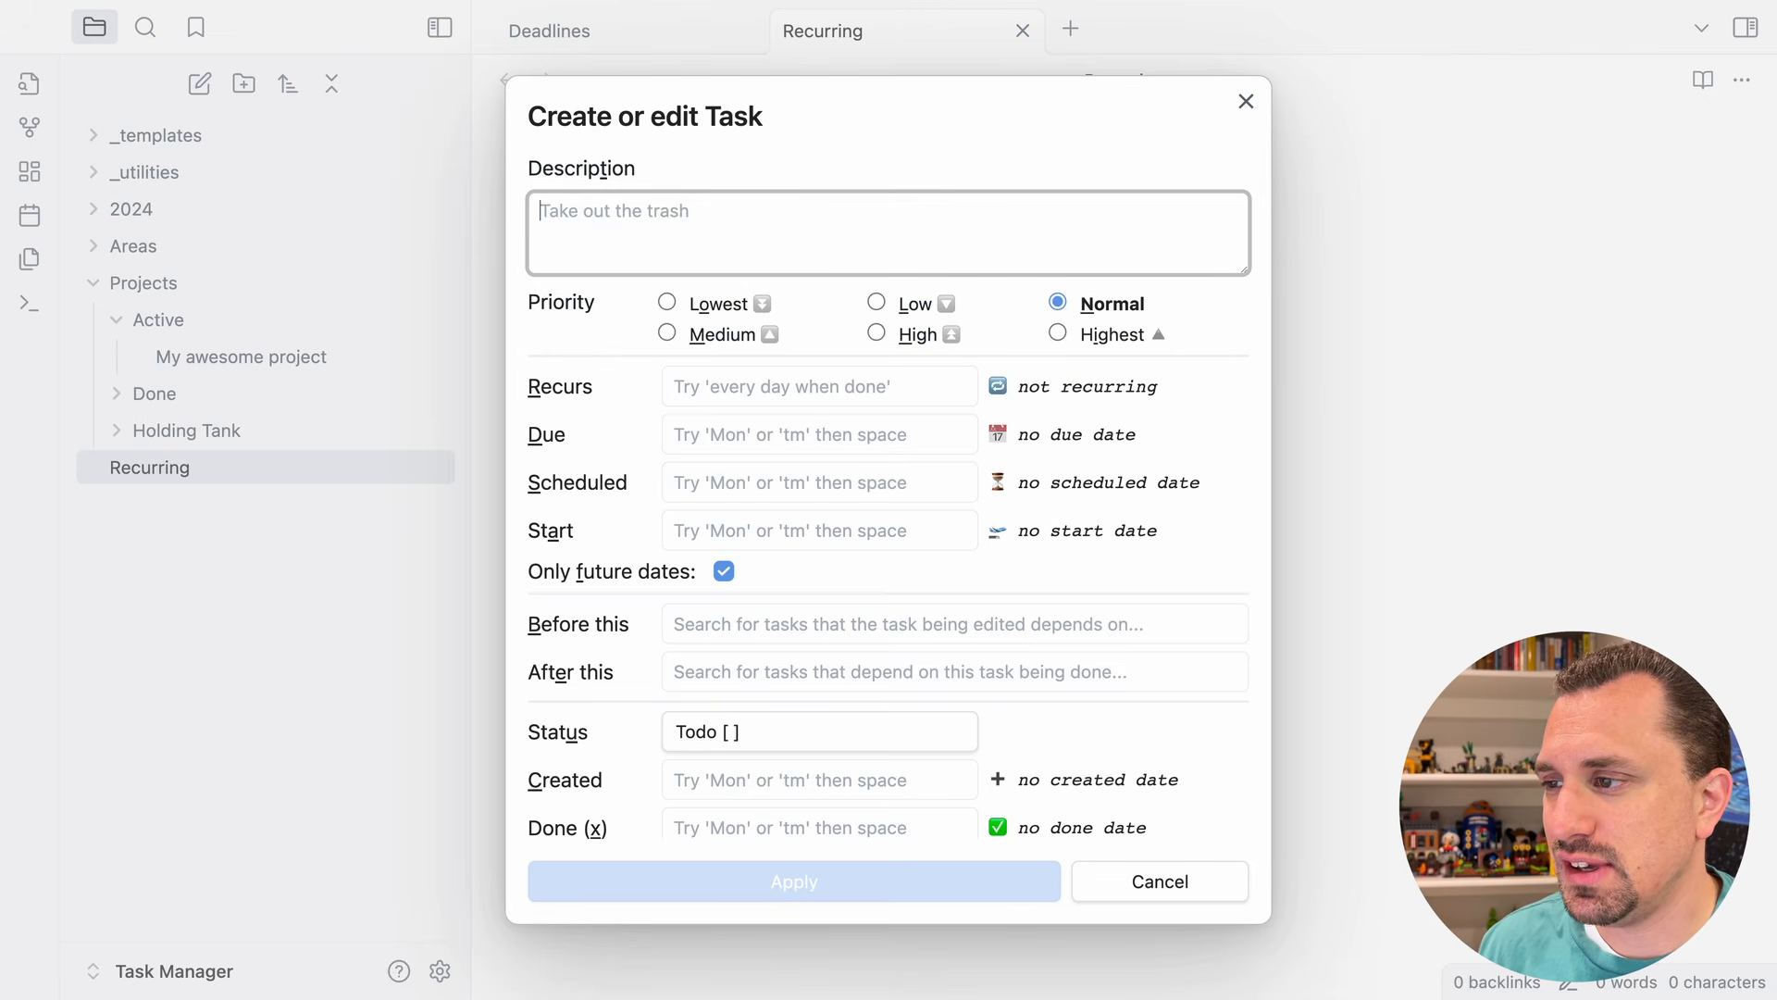
{"action": "type", "text": "Take out the "}
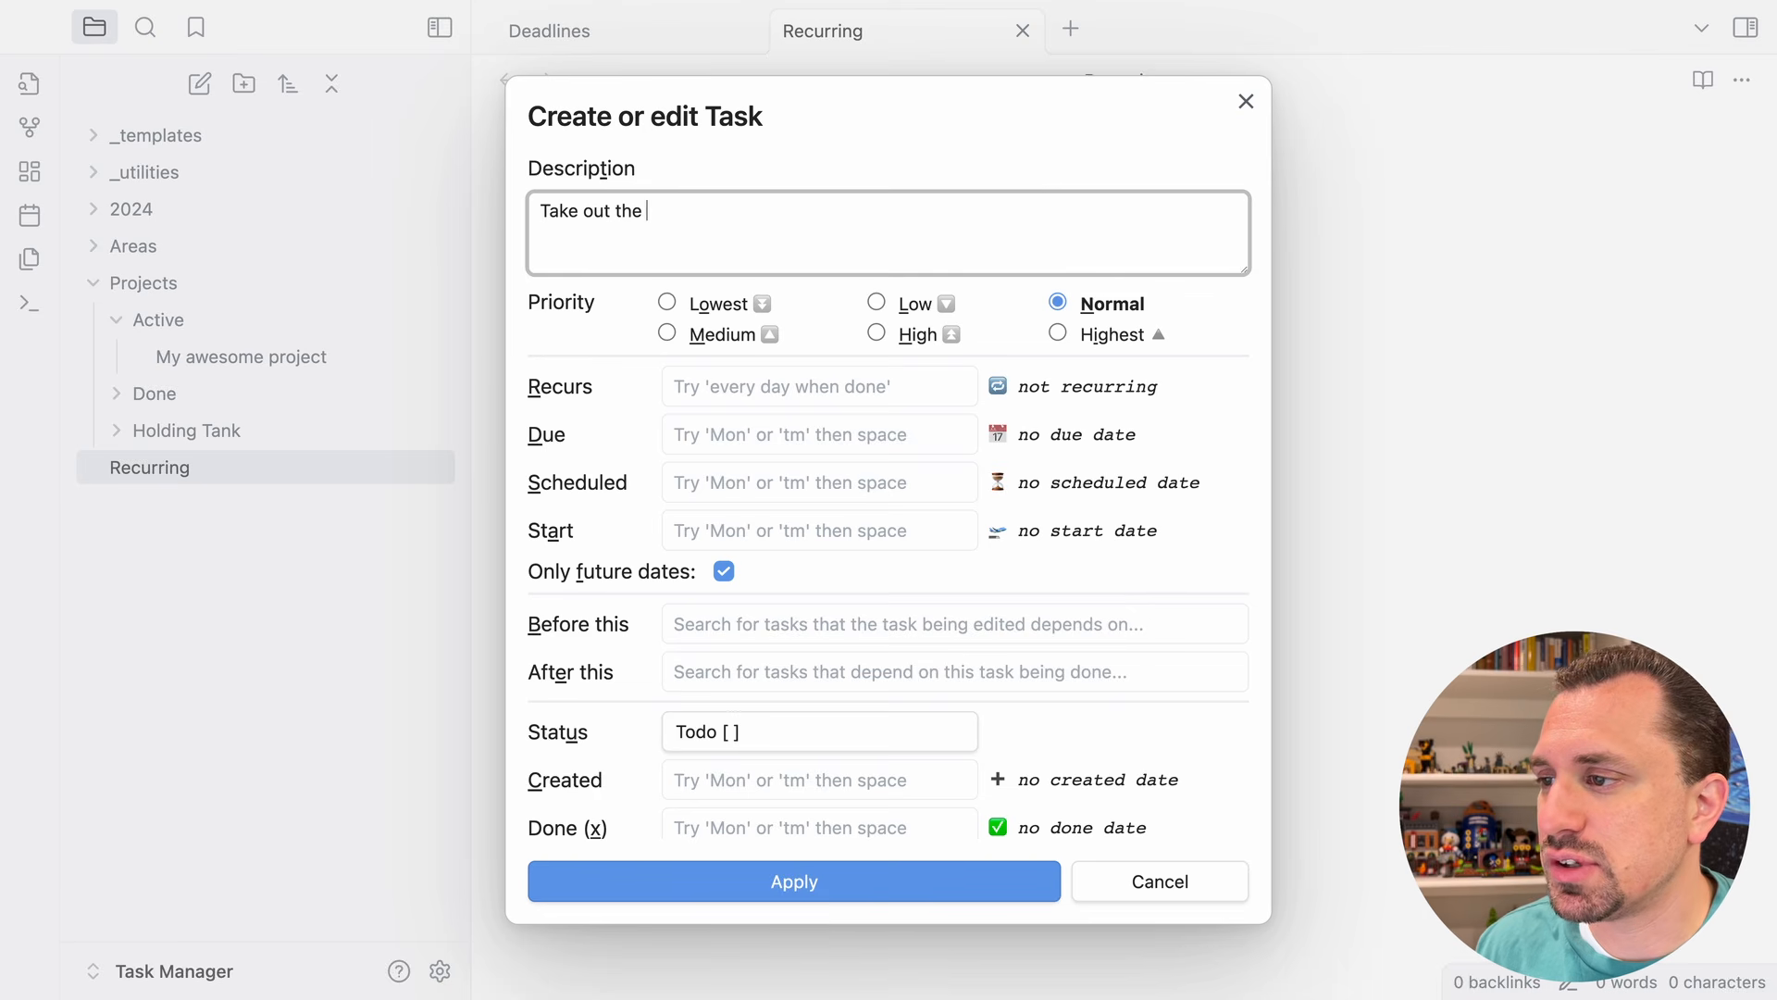
{"action": "type", "text": "trash"}
{"action": "left_click", "coordinate": [729, 392]}
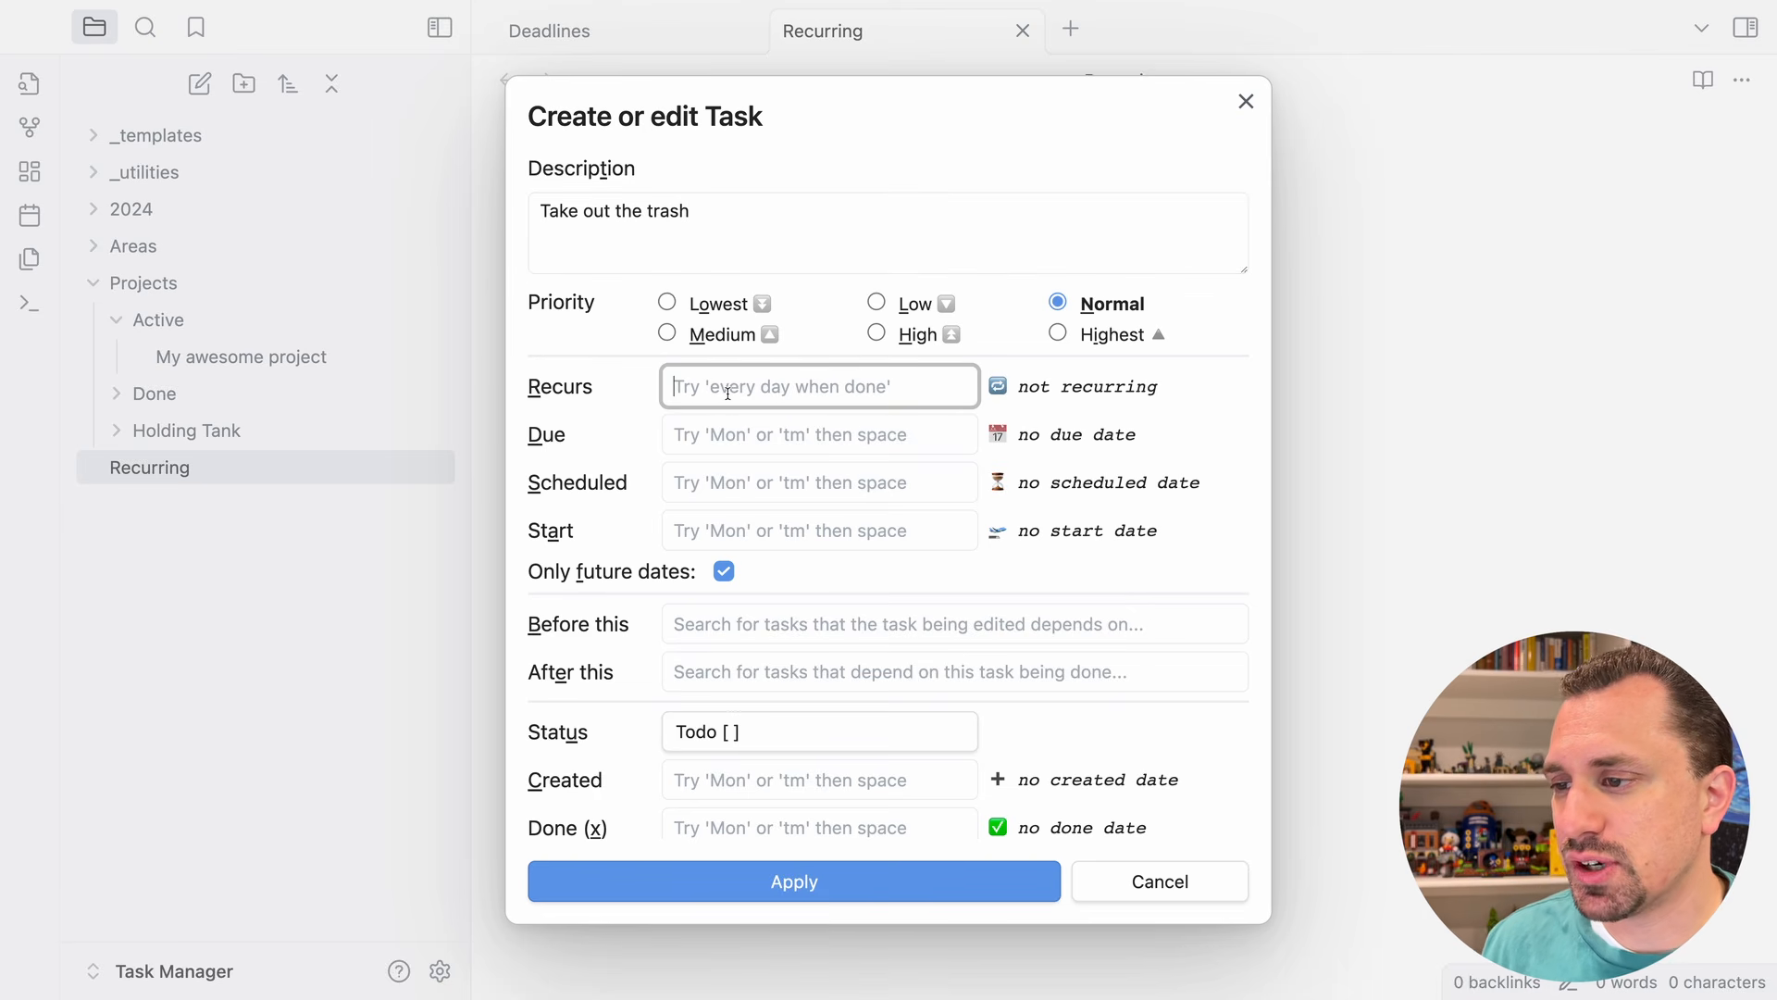
{"action": "type", "text": "every we"}
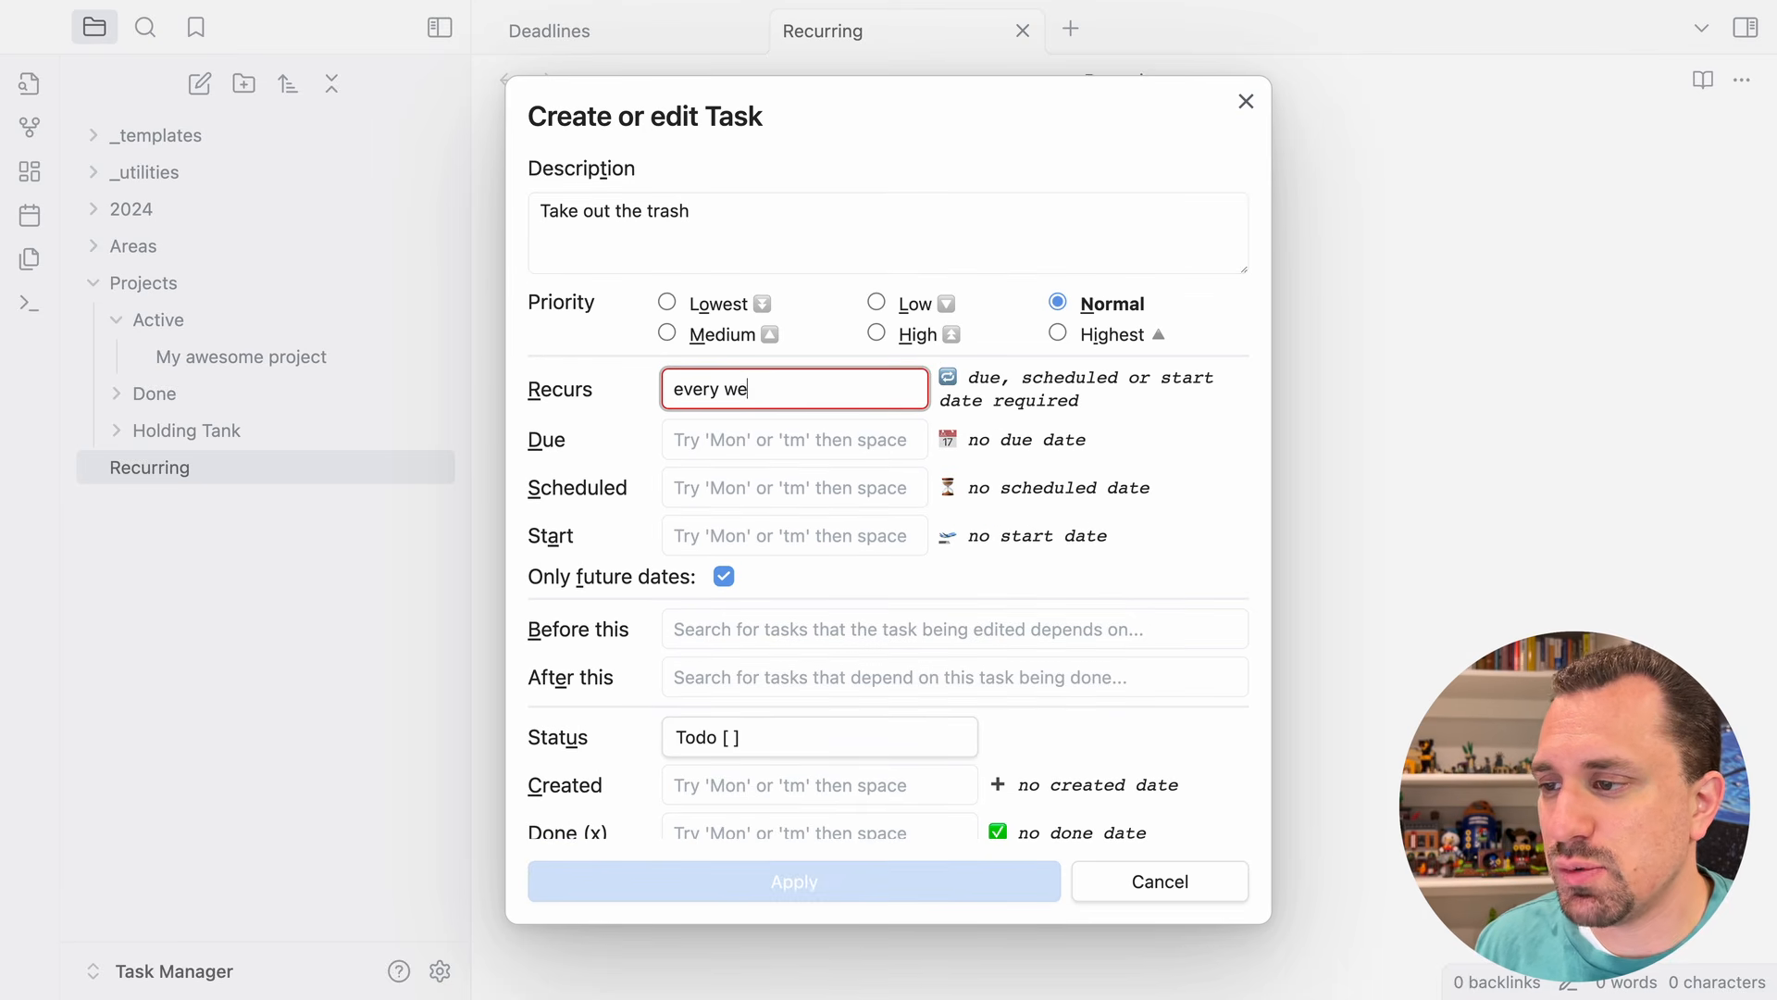
{"action": "type", "text": "ek on Tuesday"}
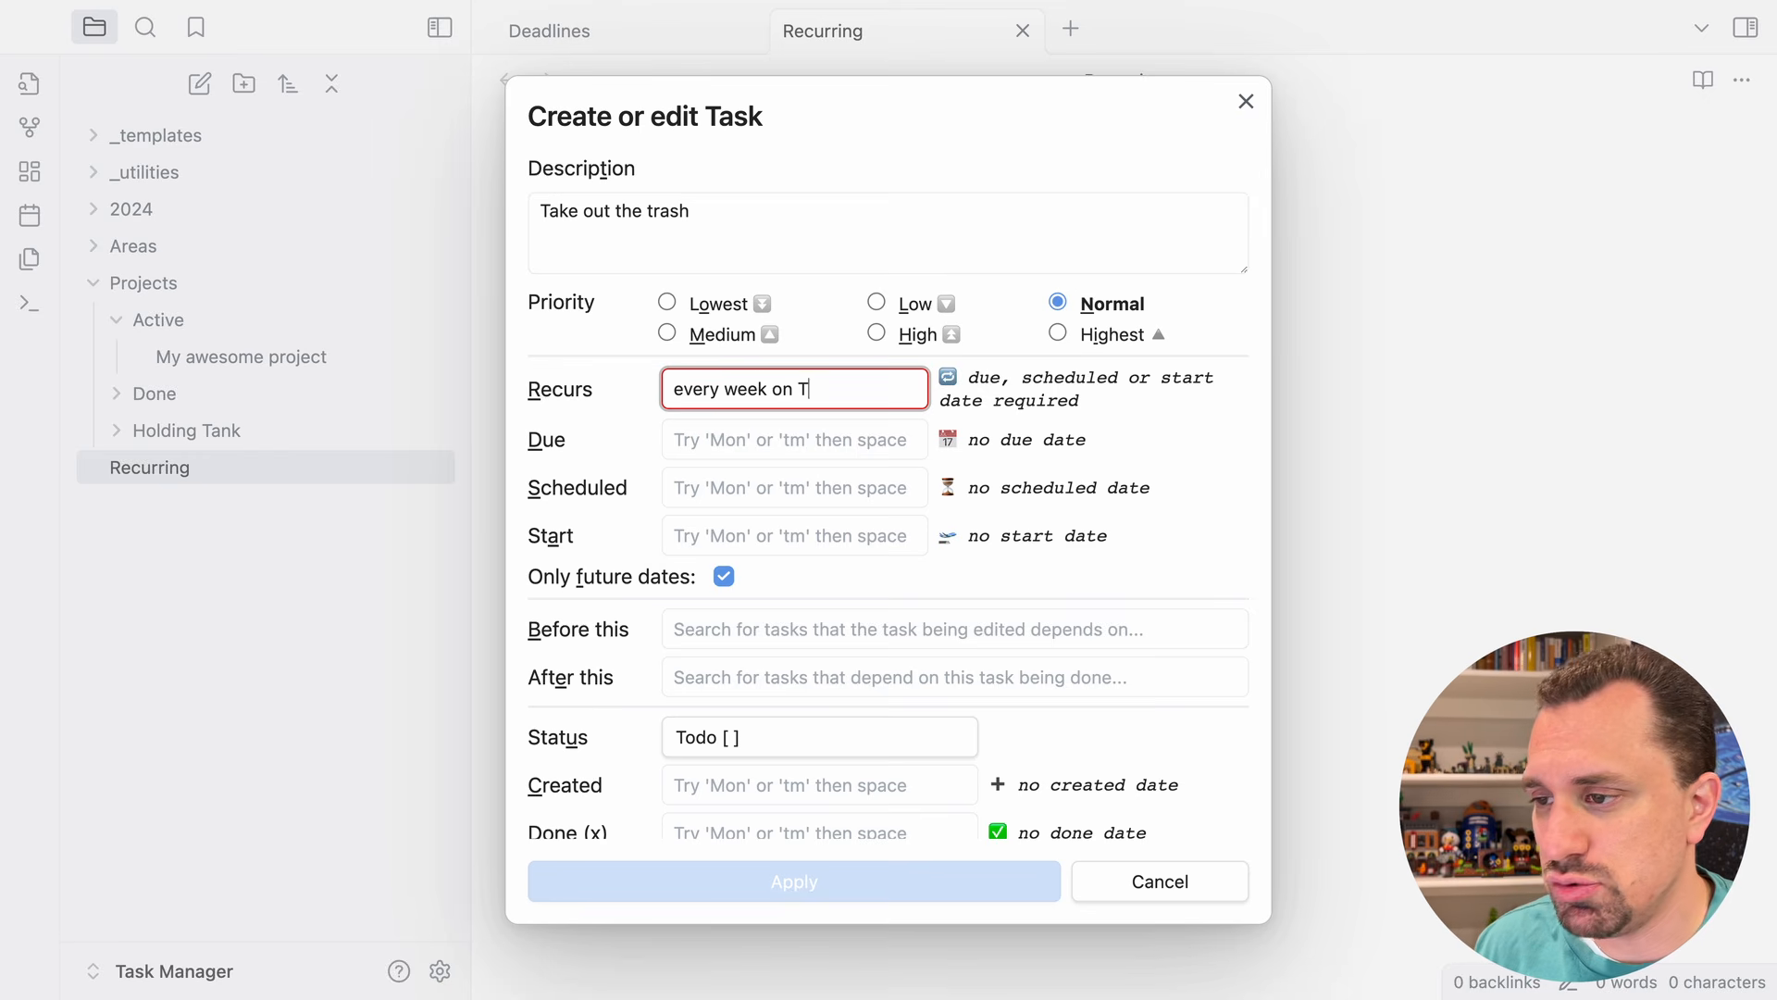
- Schedule the trash task for today and apply it to the note
{"action": "left_click", "coordinate": [716, 487]}
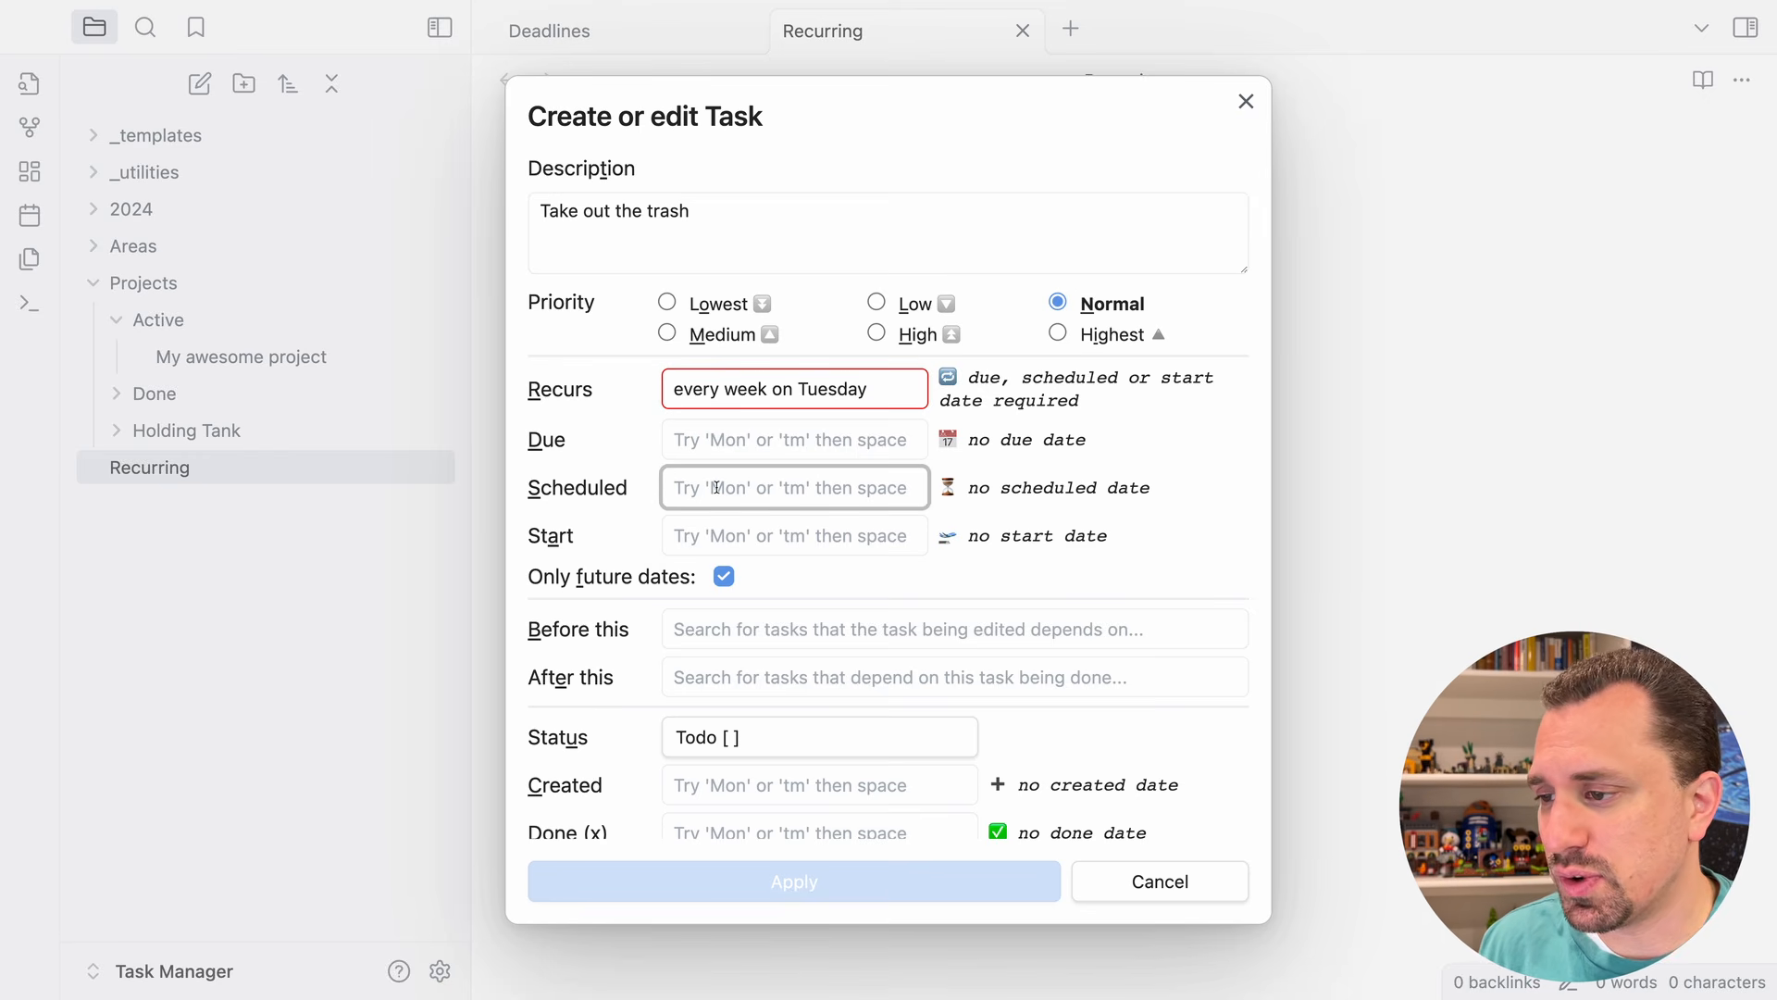
{"action": "type", "text": "Tuesday"}
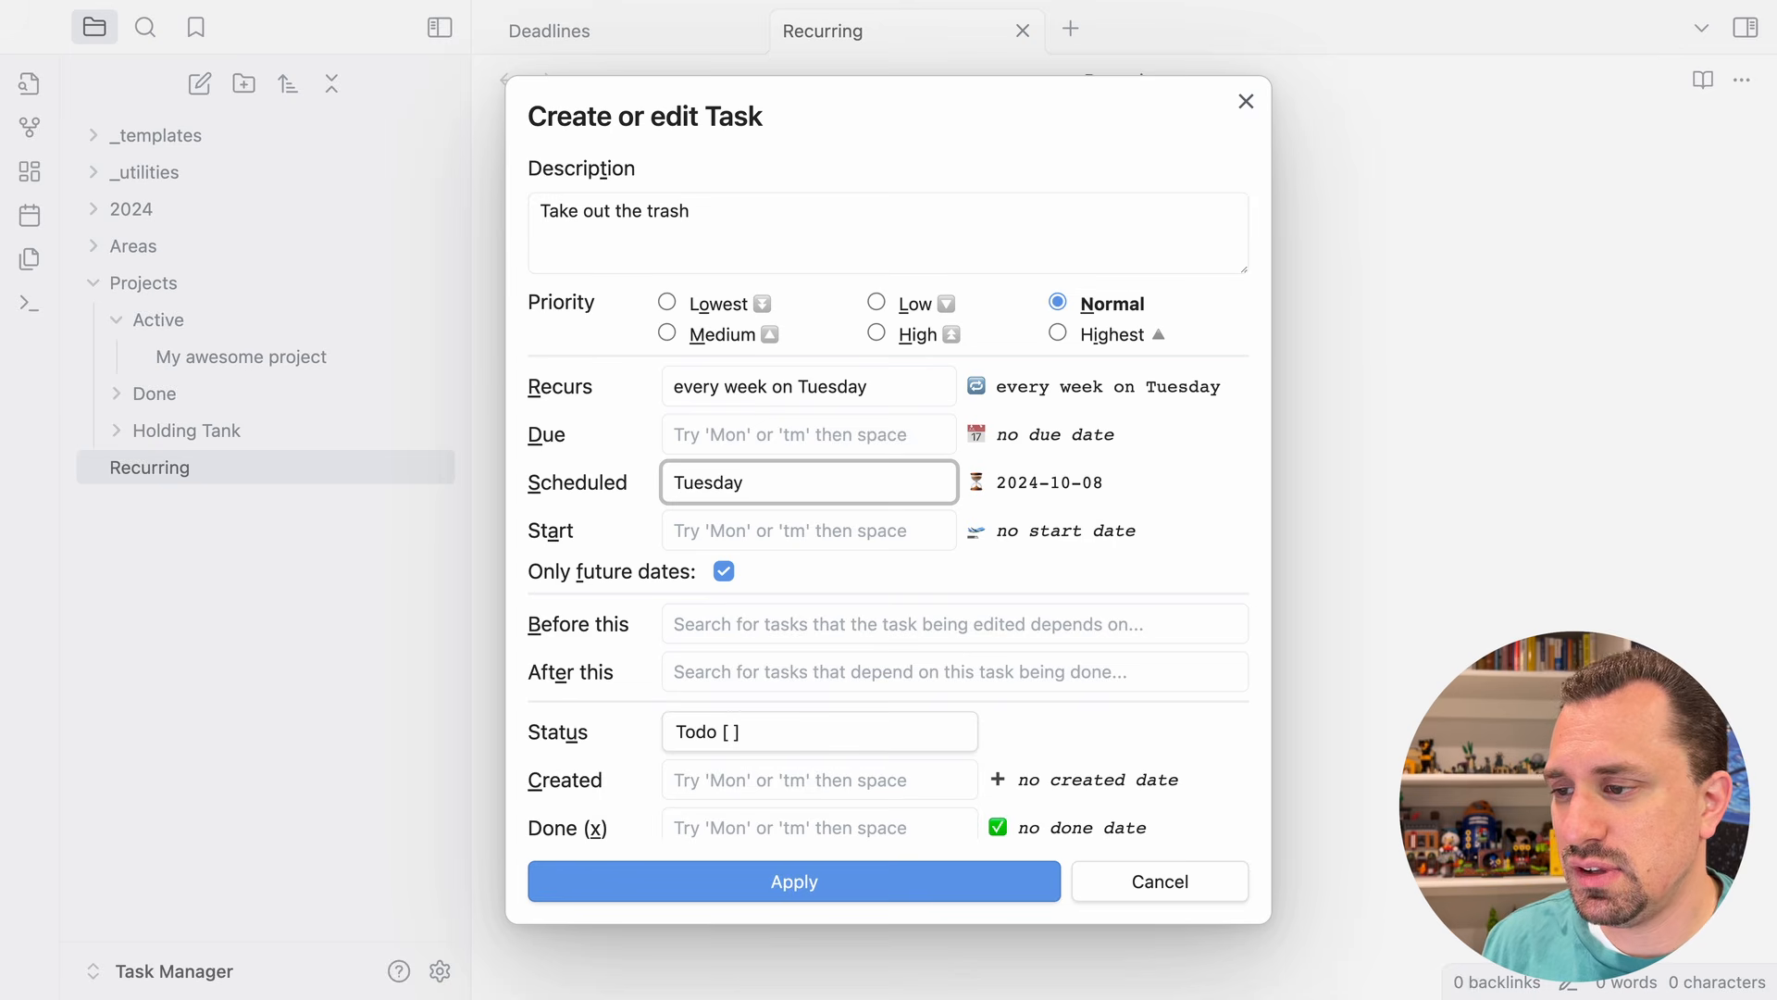
{"action": "key", "text": "super+a"}
{"action": "type", "text": "today"}
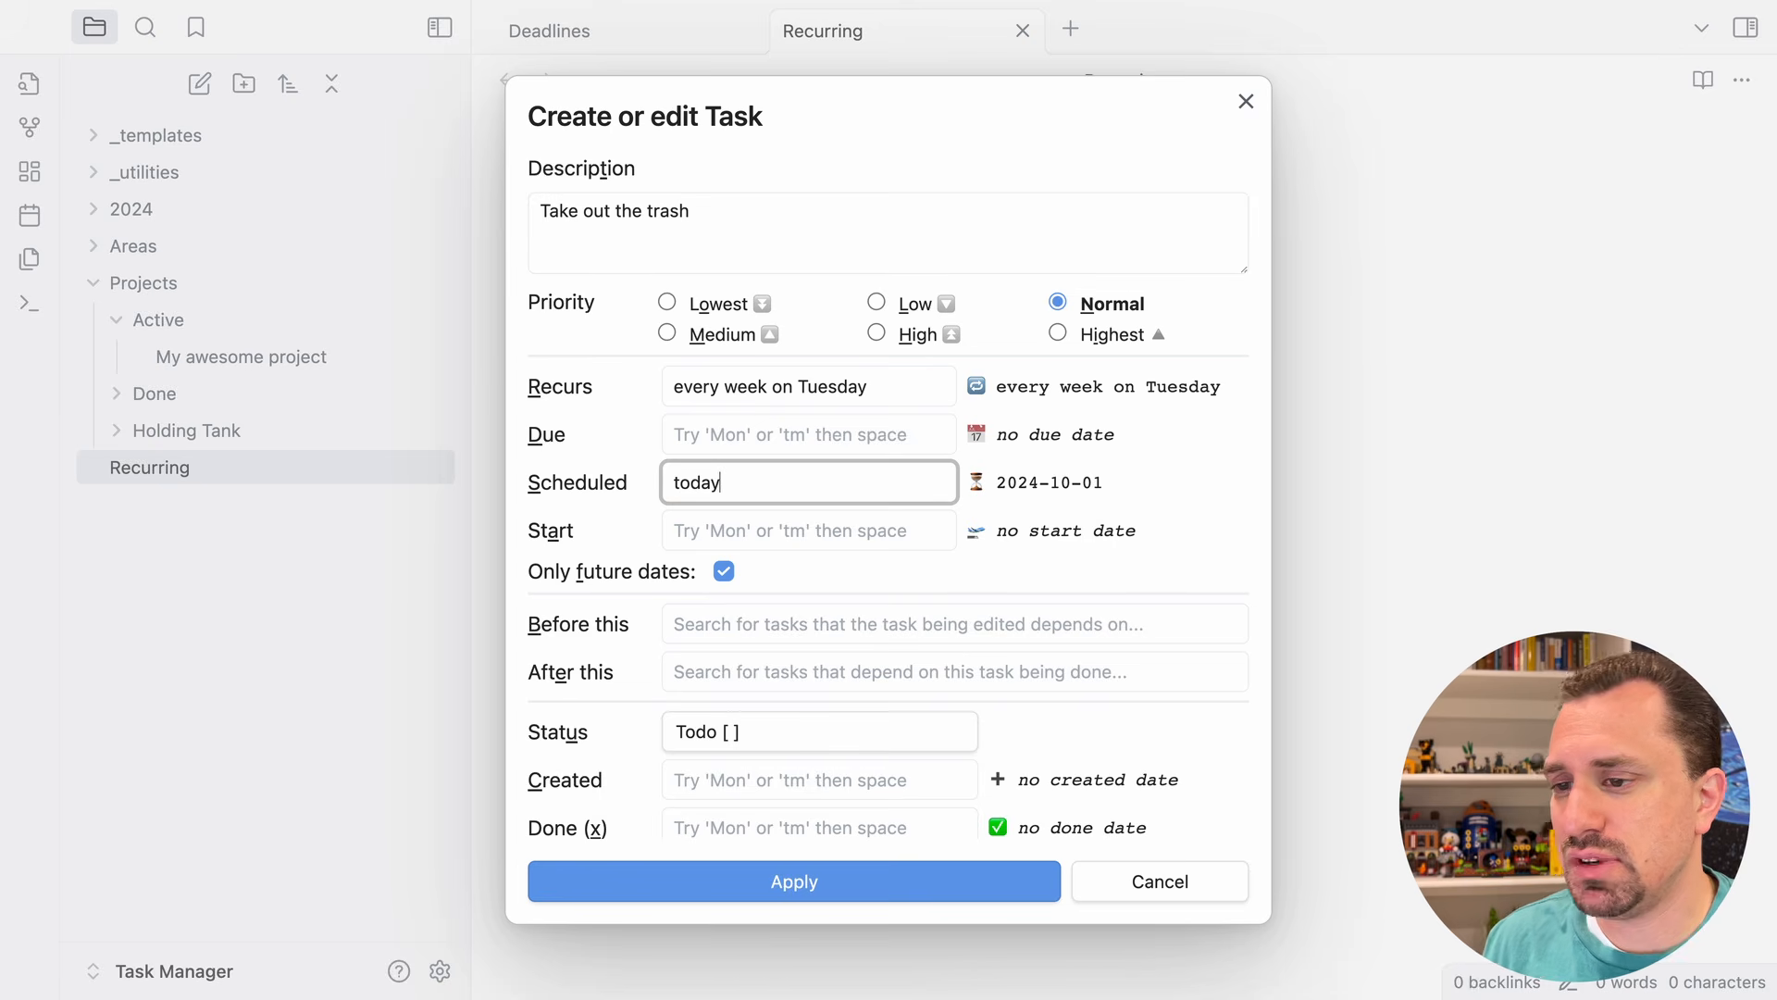
{"action": "key", "text": "Return"}
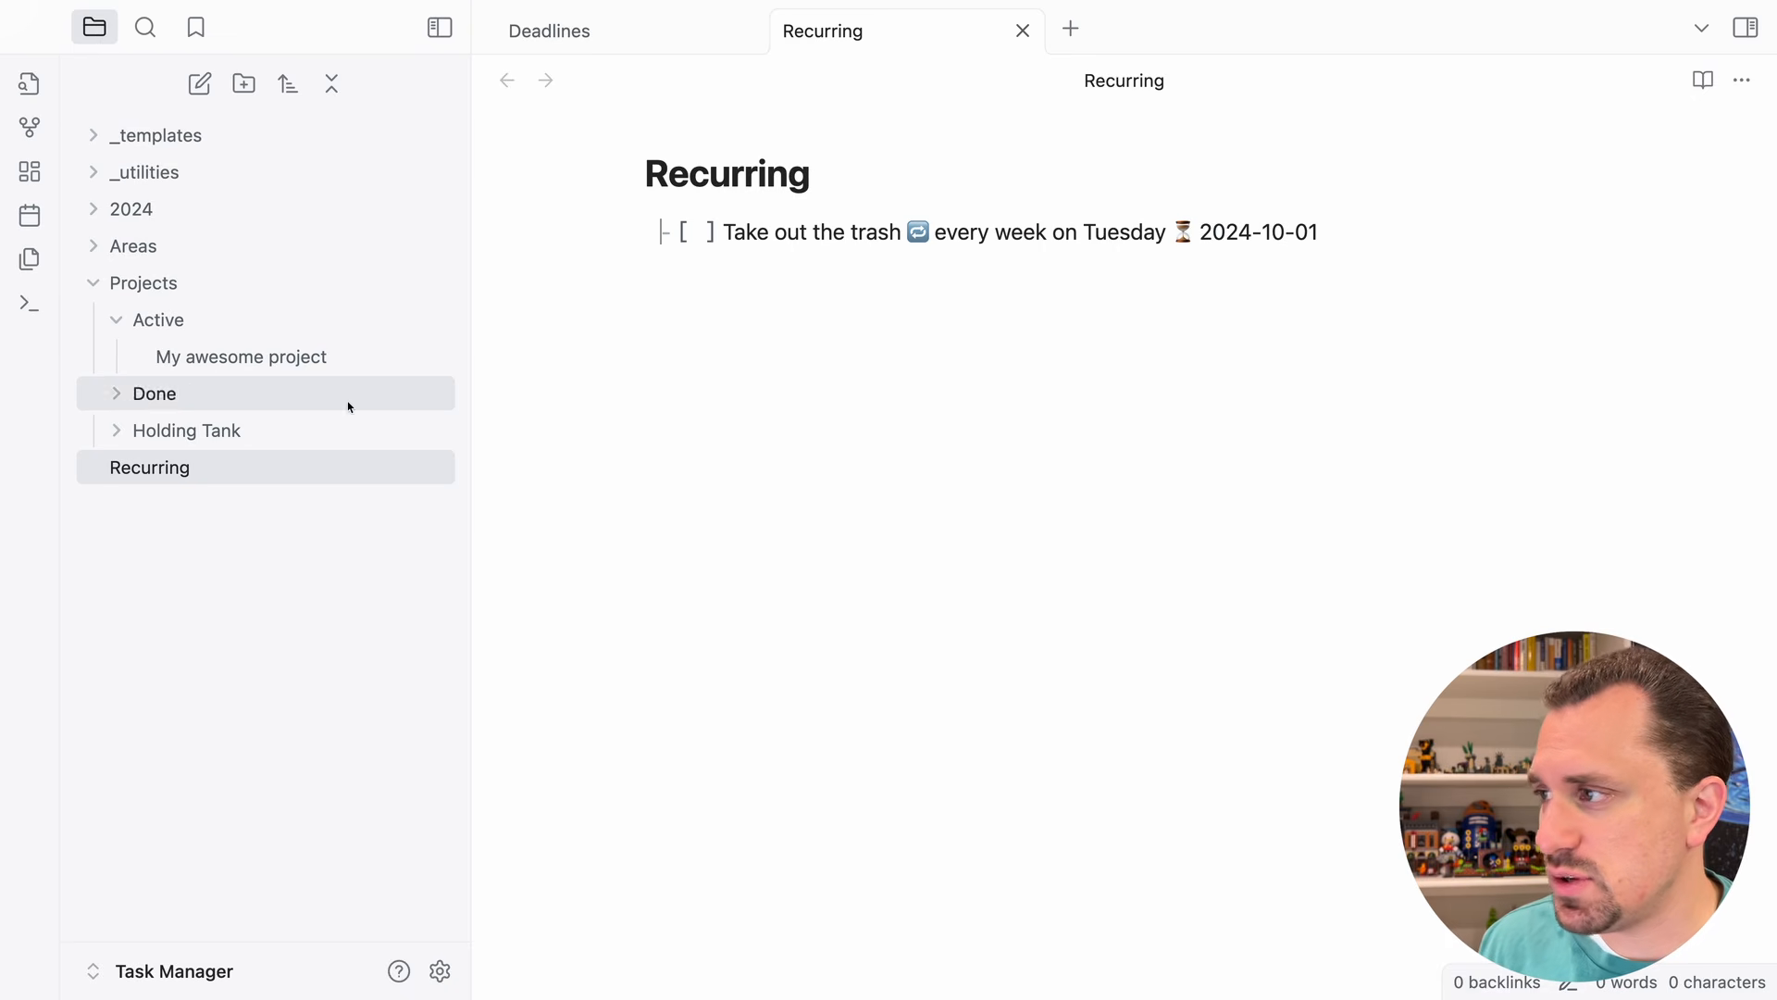
- Open the bookmarked Today note, render its query, and mark the "Take out the trash" task as done
{"action": "left_click", "coordinate": [196, 27]}
{"action": "left_click", "coordinate": [153, 175]}
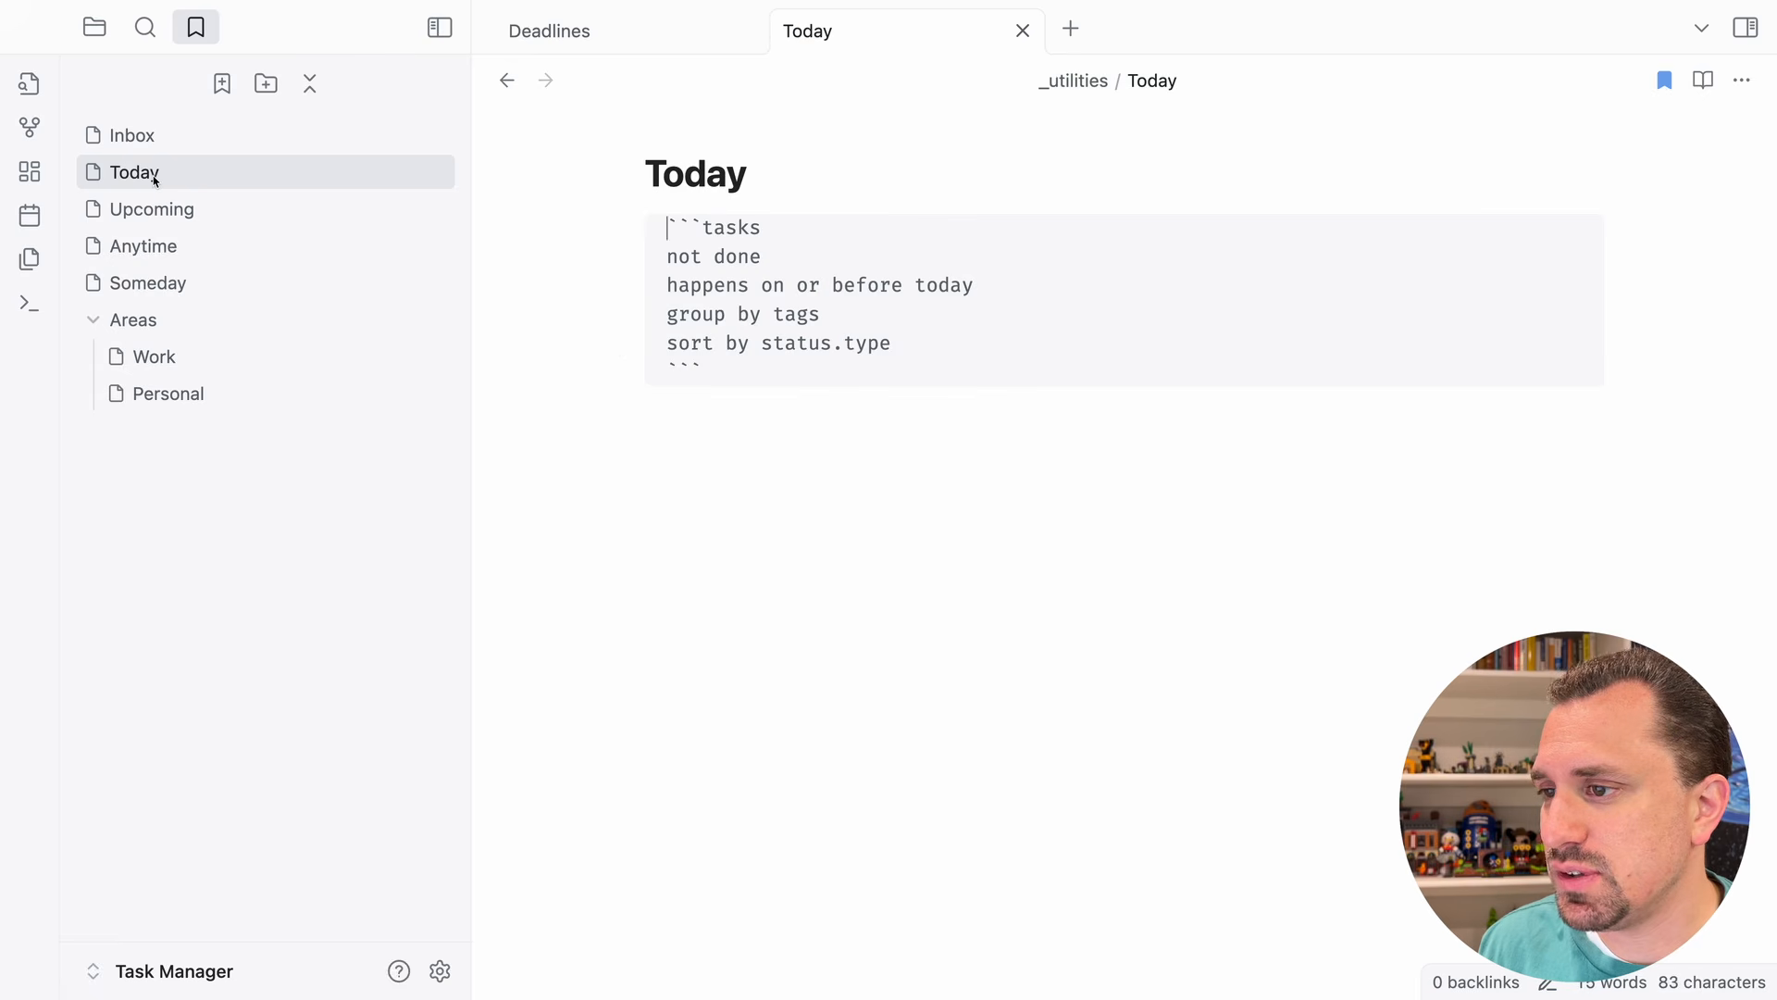
{"action": "left_click", "coordinate": [694, 404]}
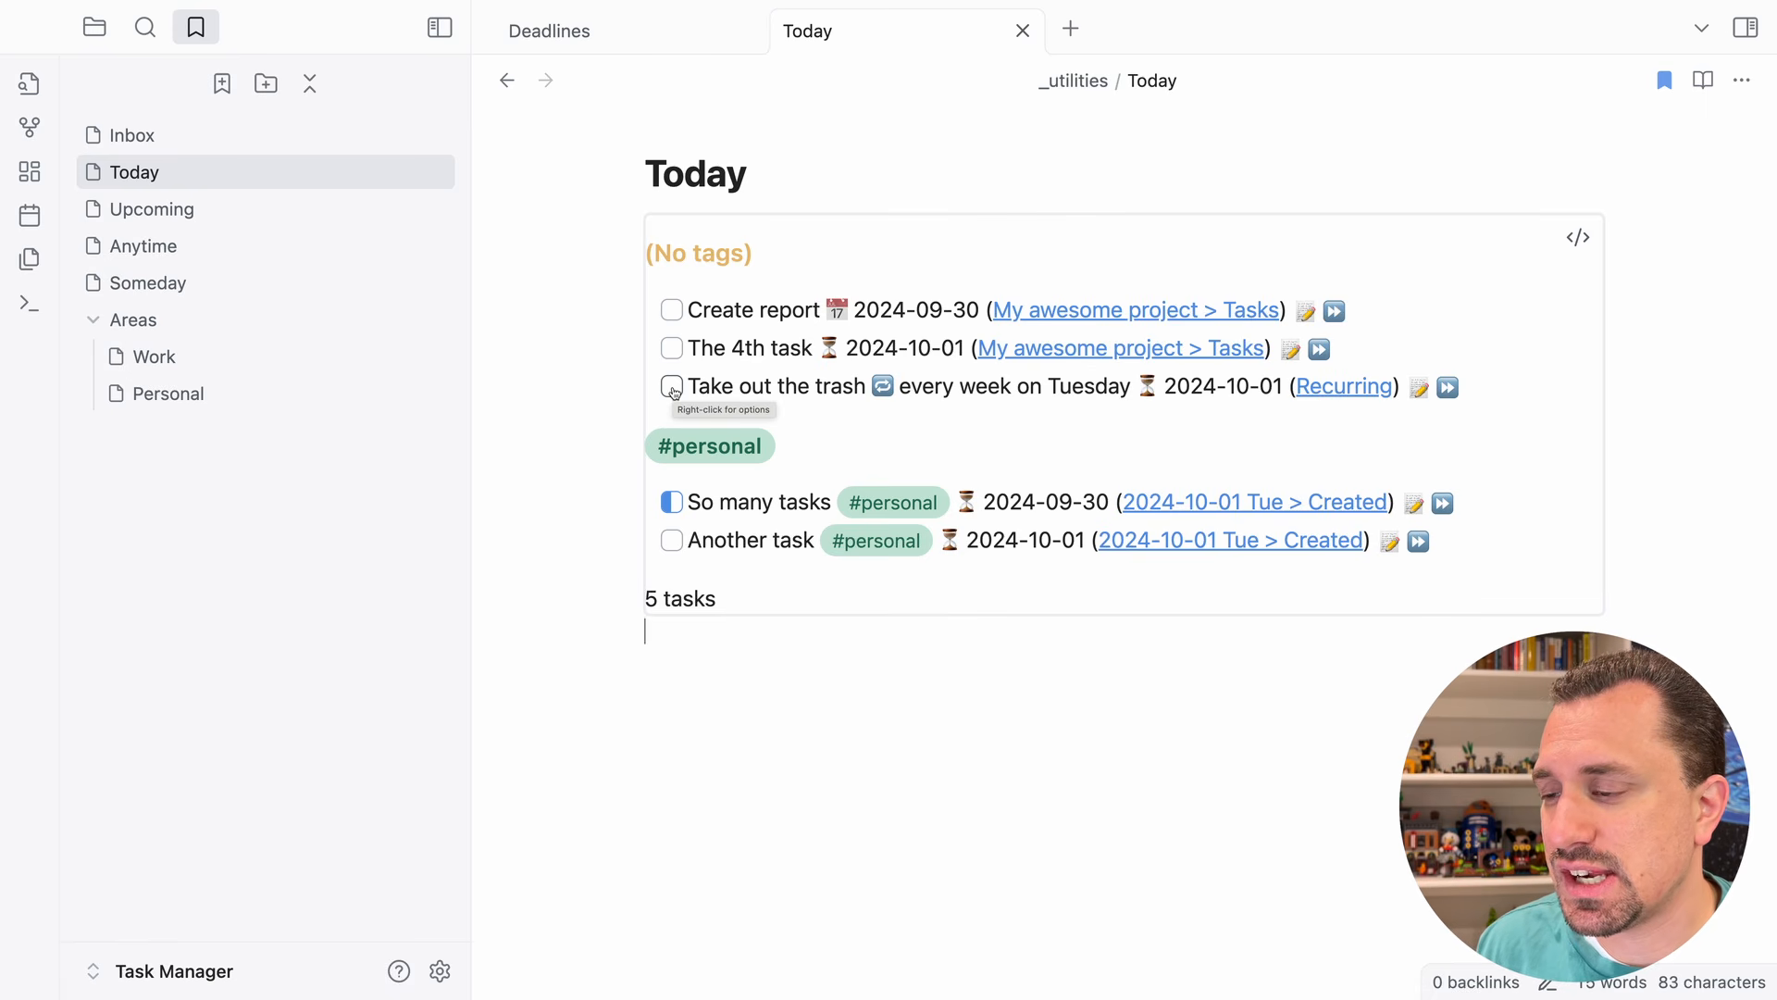
{"action": "left_click", "coordinate": [672, 387]}
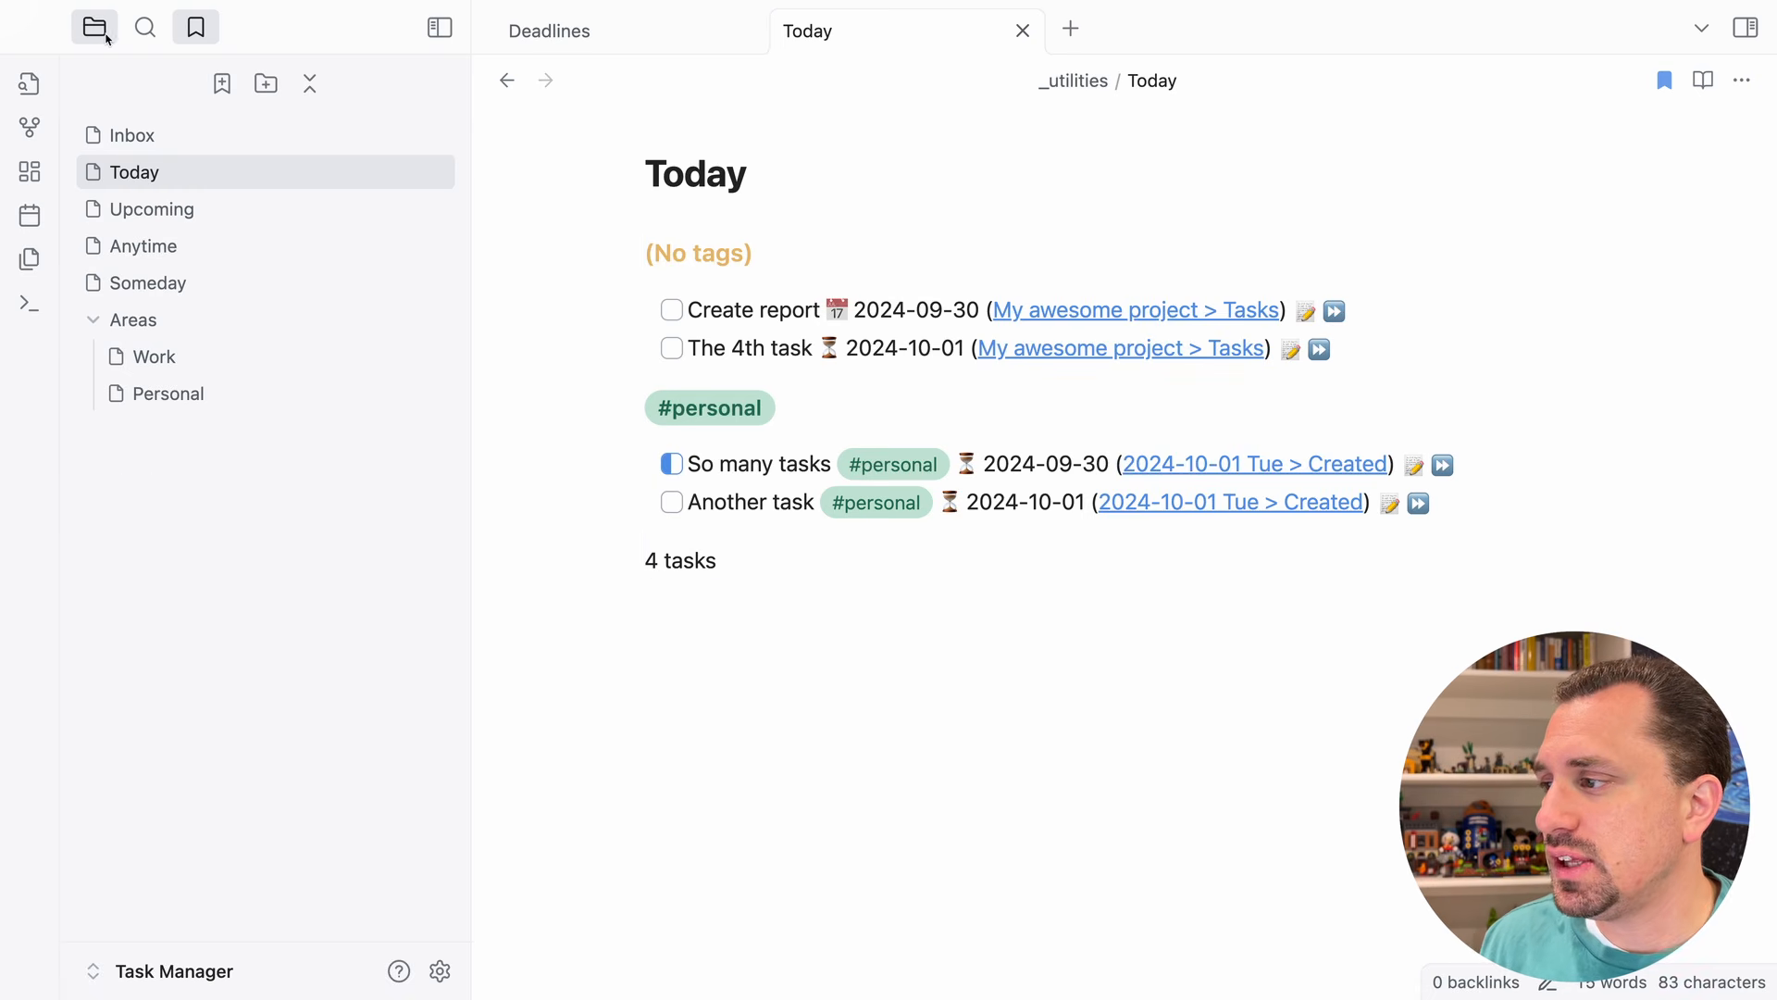
- Open the Recurring note and check the scheduled date of the next "Take out the trash" occurrence
{"action": "left_click", "coordinate": [95, 28]}
{"action": "left_click", "coordinate": [134, 467]}
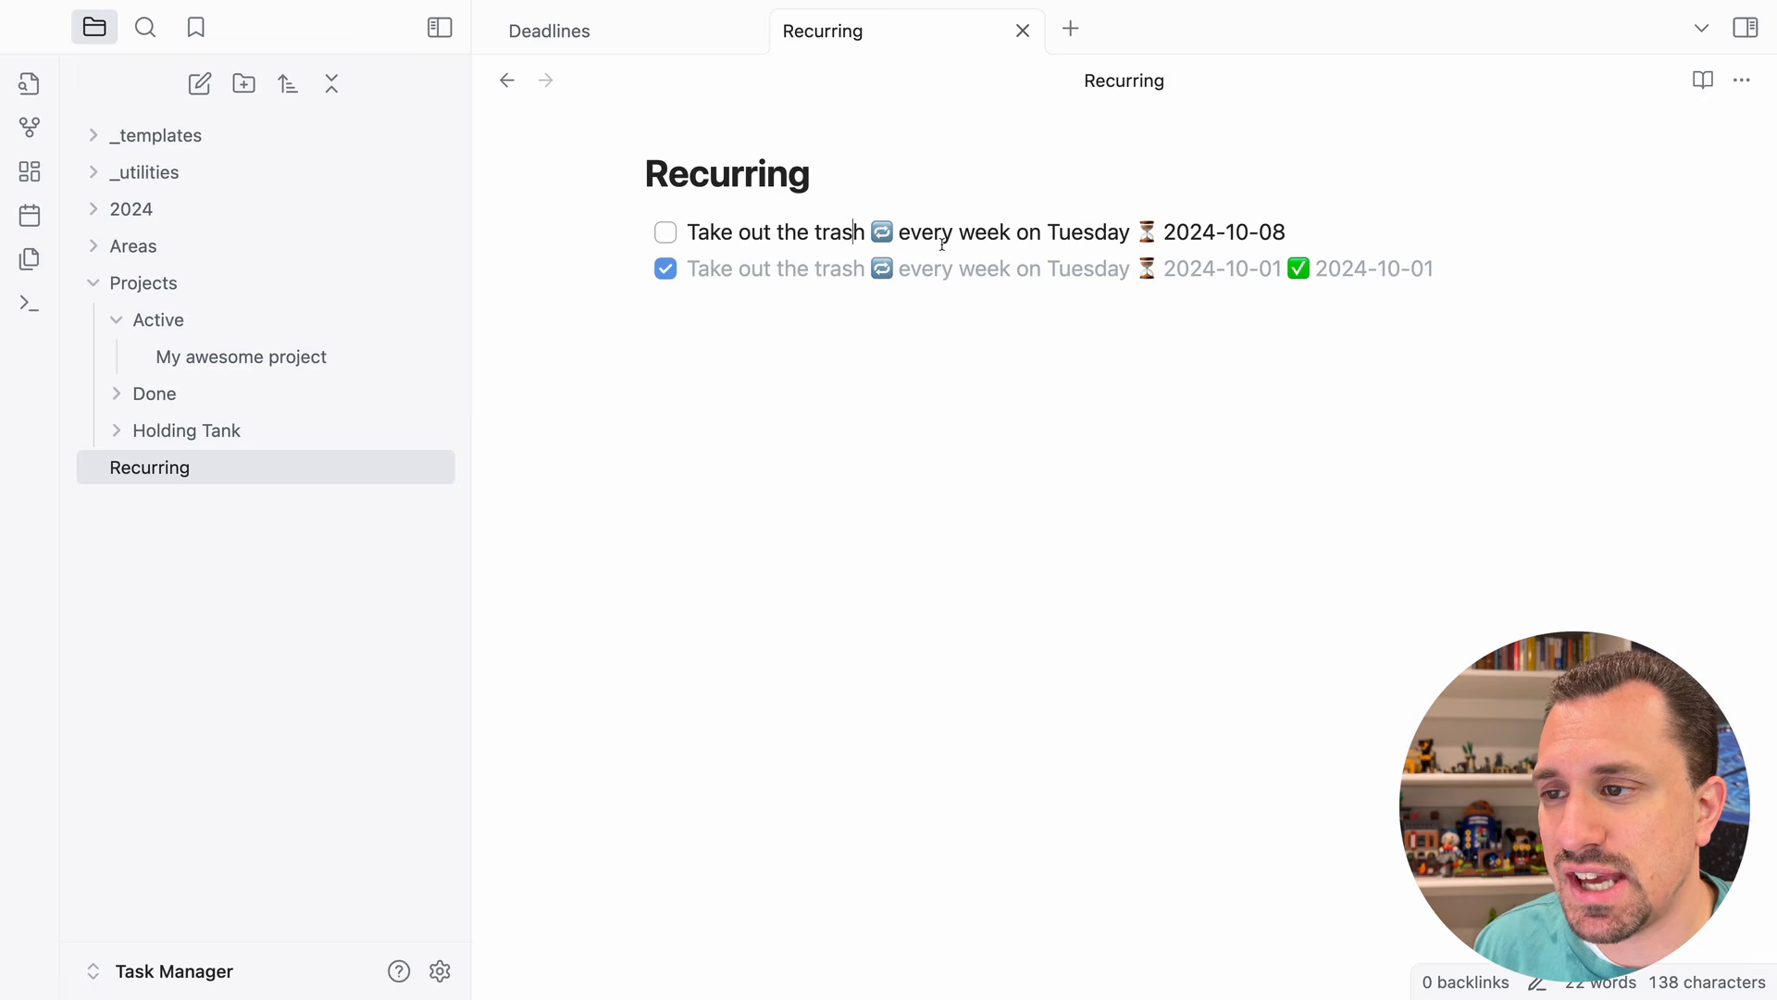
{"action": "left_click_drag", "start_coordinate": [1166, 232], "coordinate": [1280, 231]}
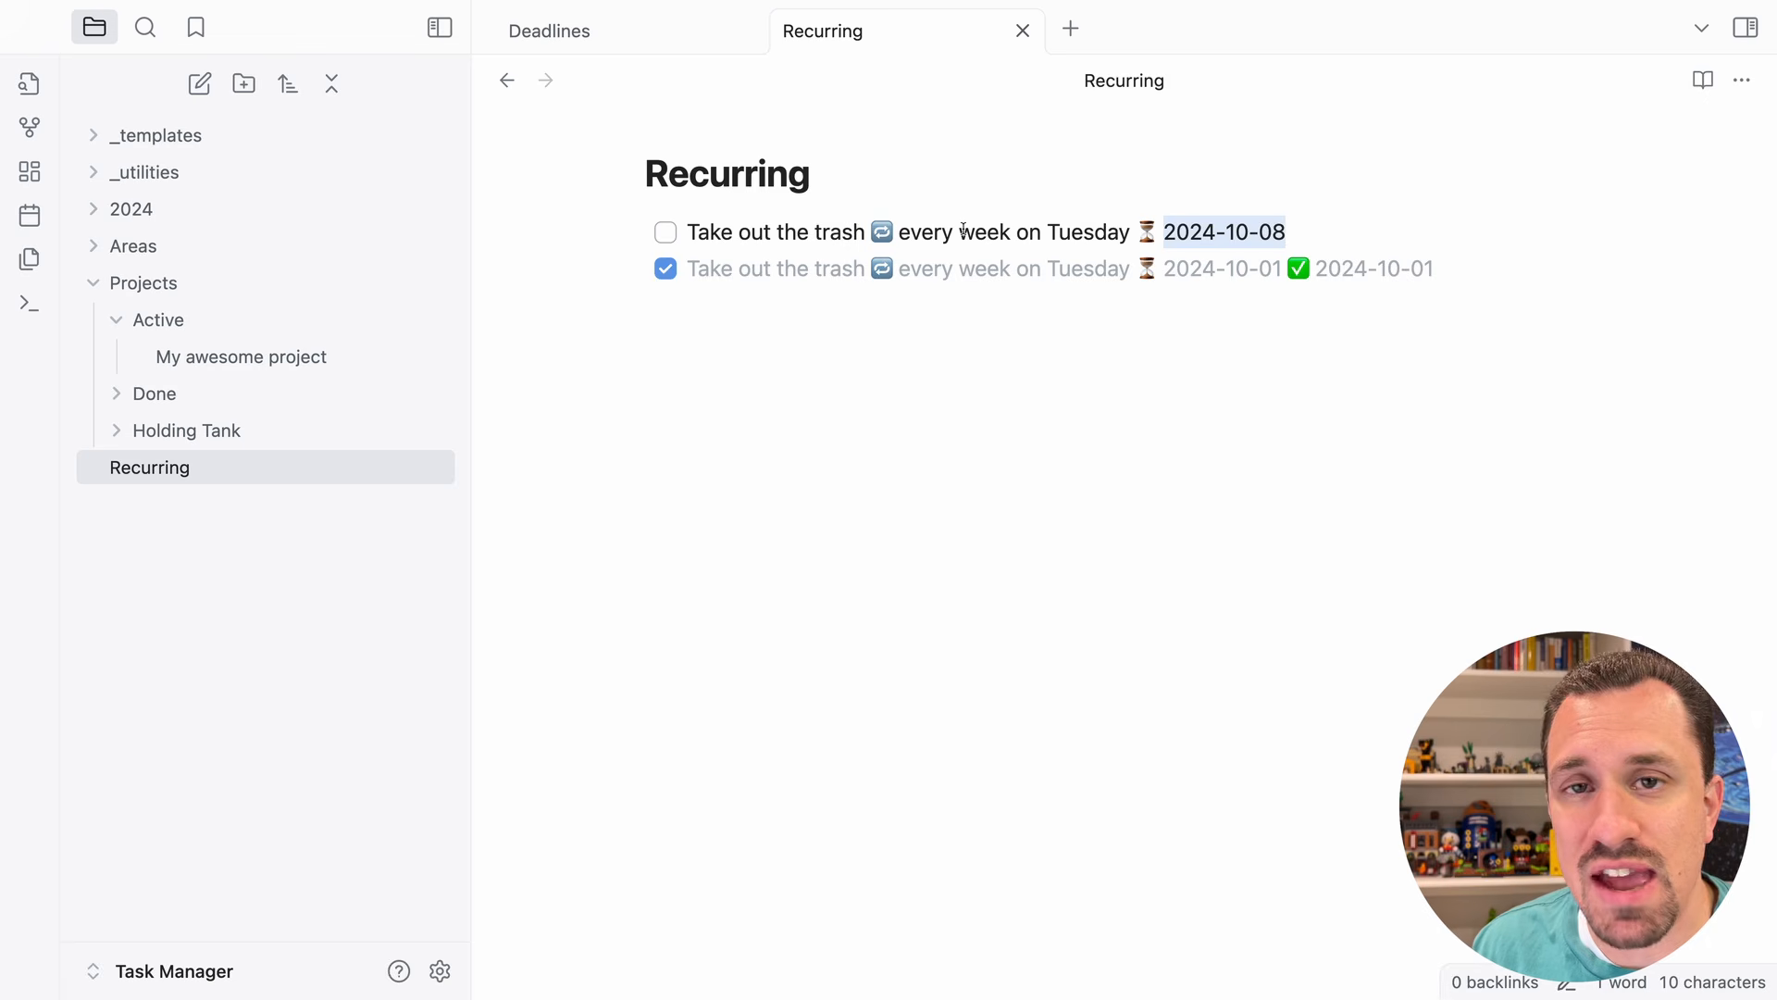
{"action": "left_click", "coordinate": [1295, 231]}
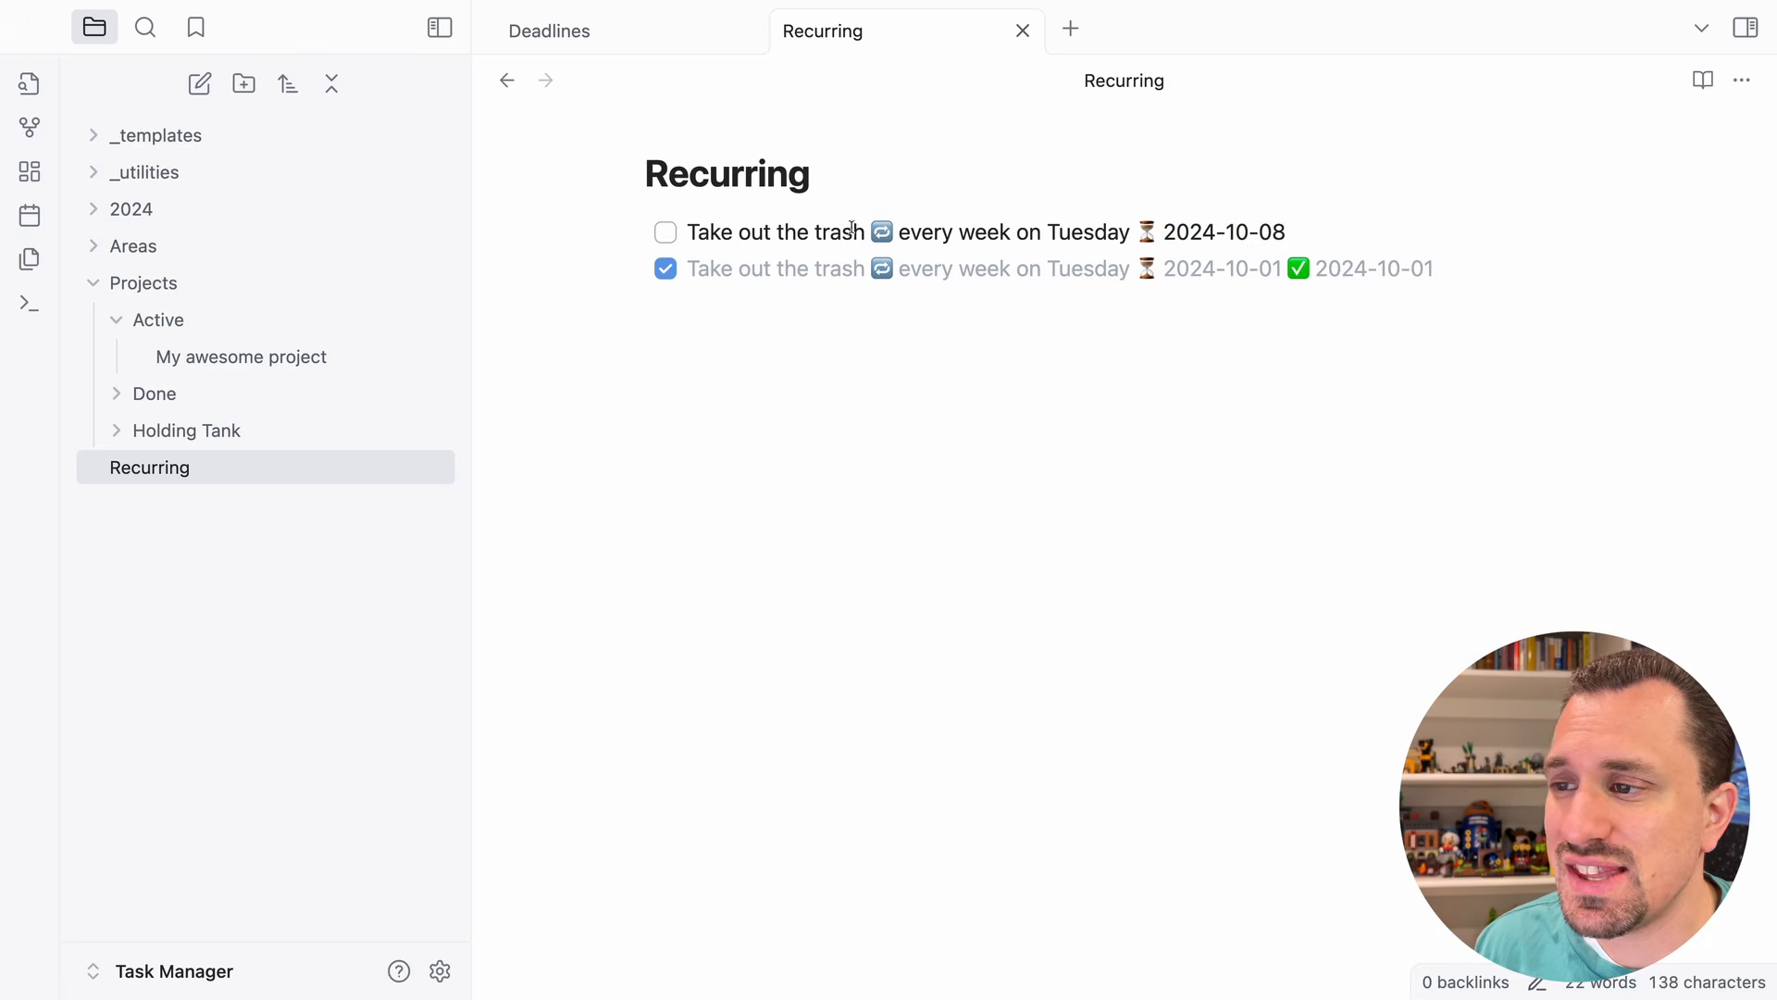